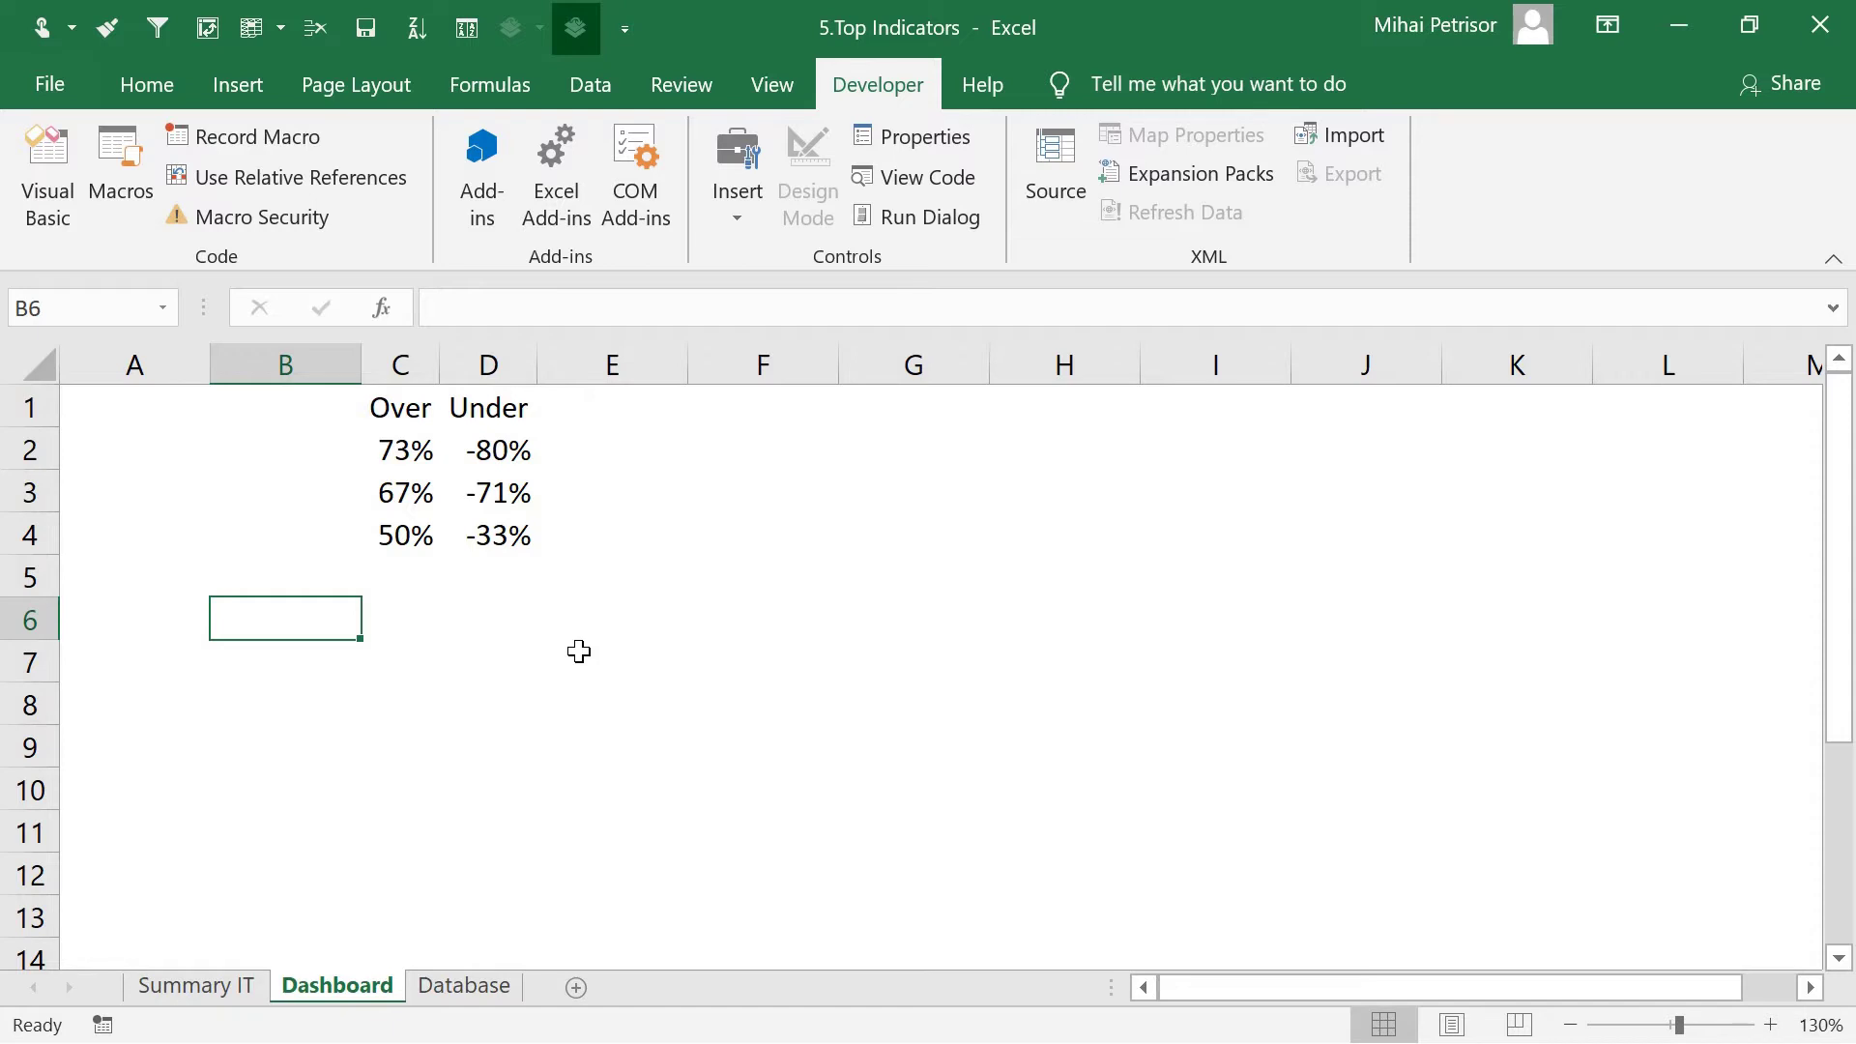
Draw an empty Form Control list box over Dashboard cells A2:B4
left_click(94, 537)
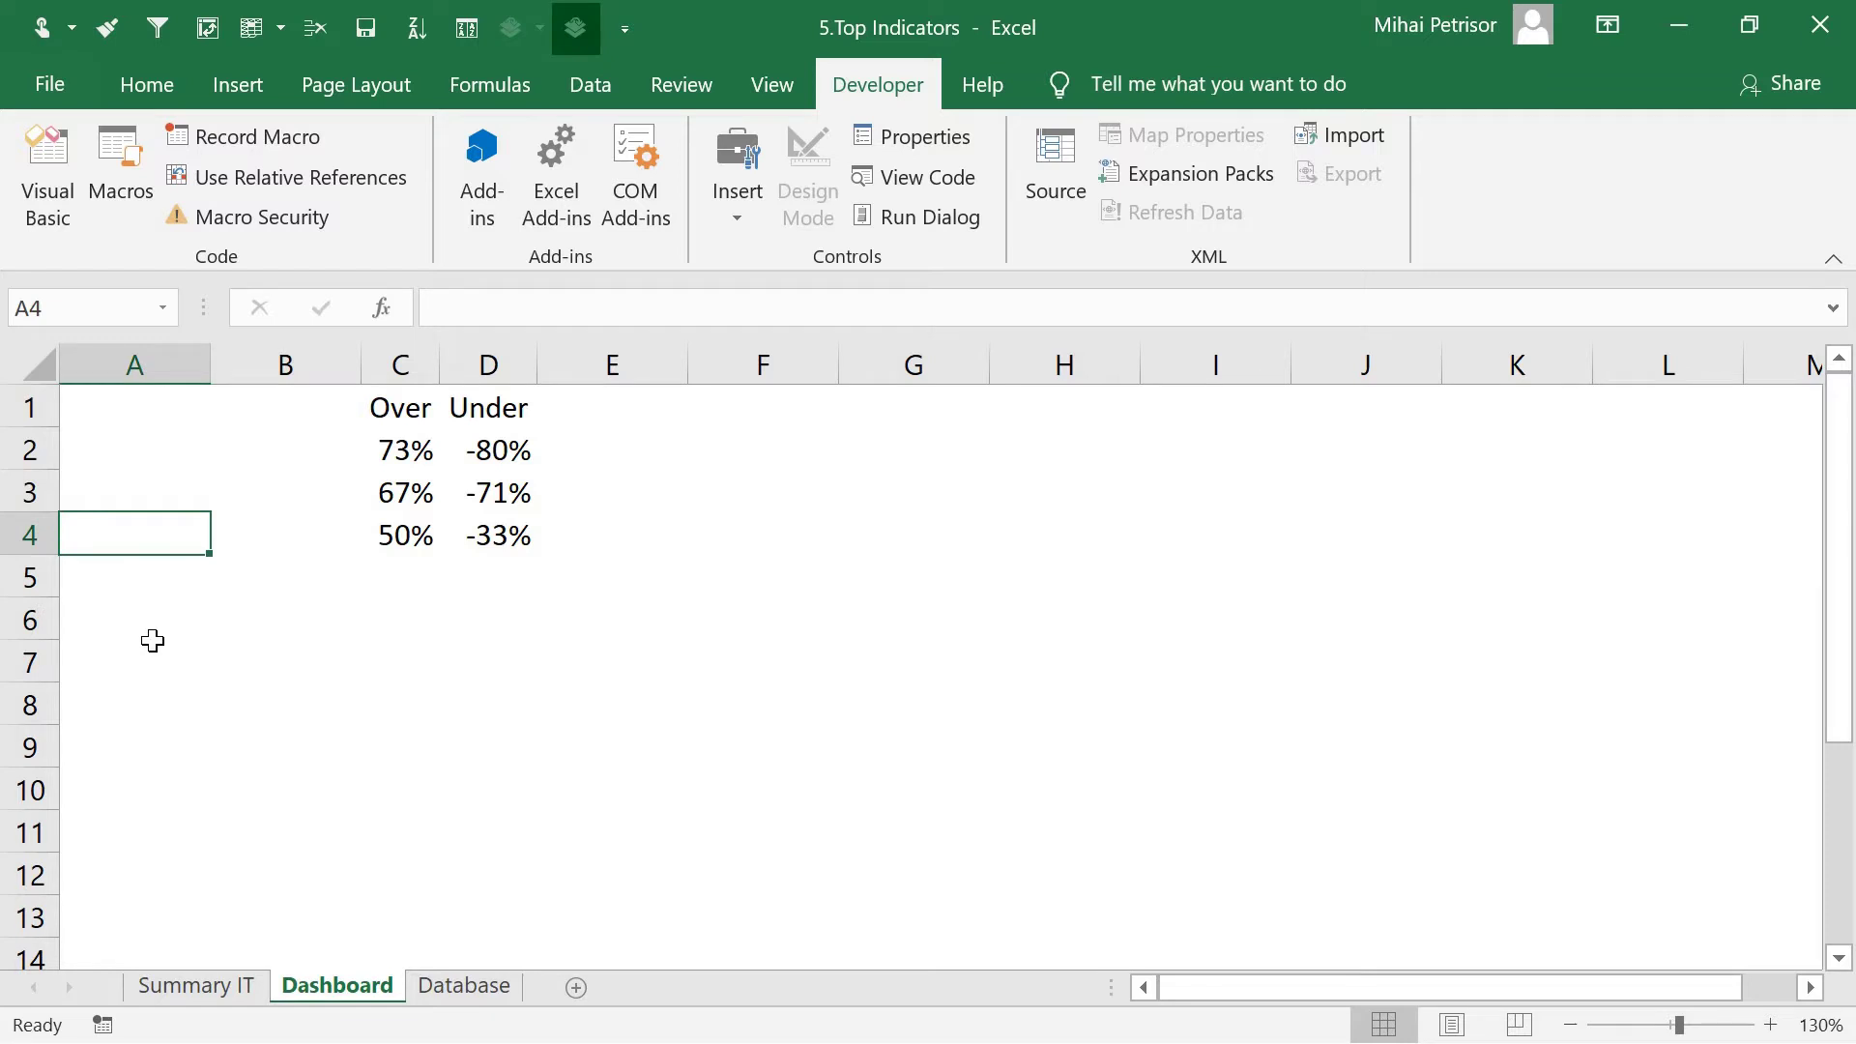
left_click(152, 635)
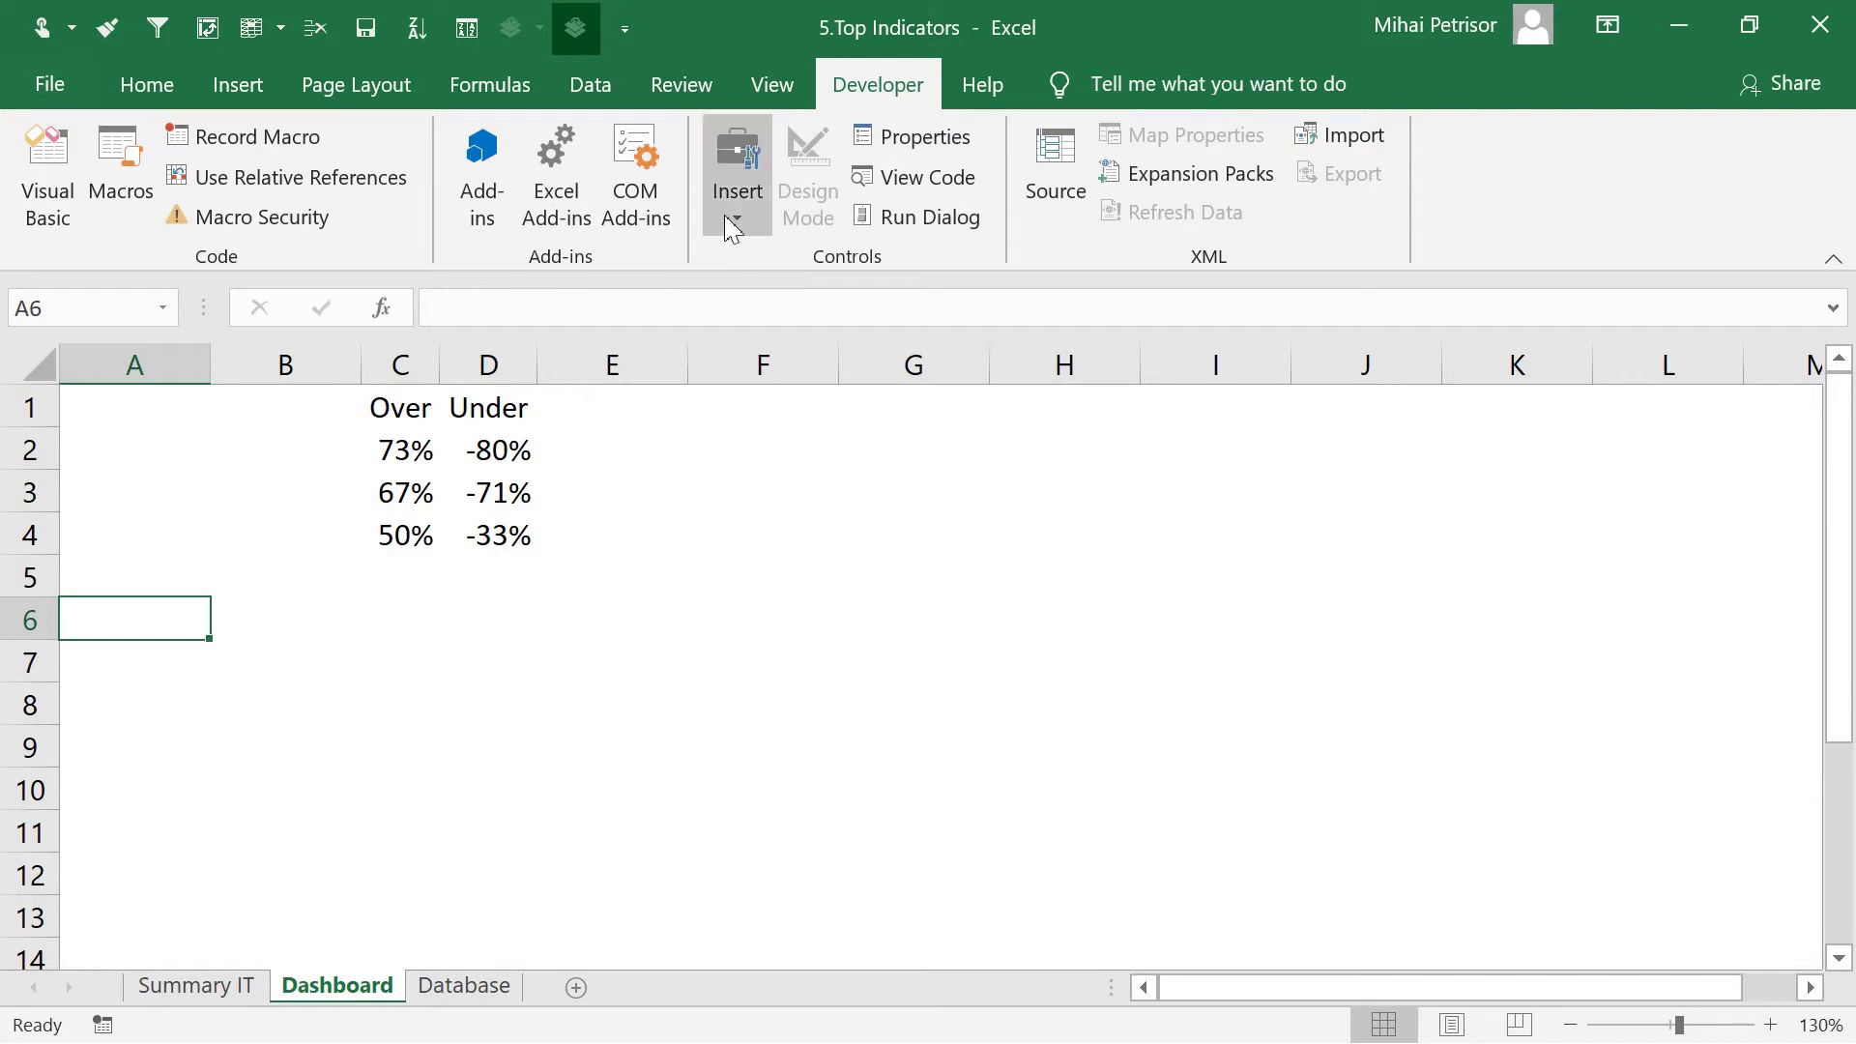
left_click(128, 495)
left_click(153, 579)
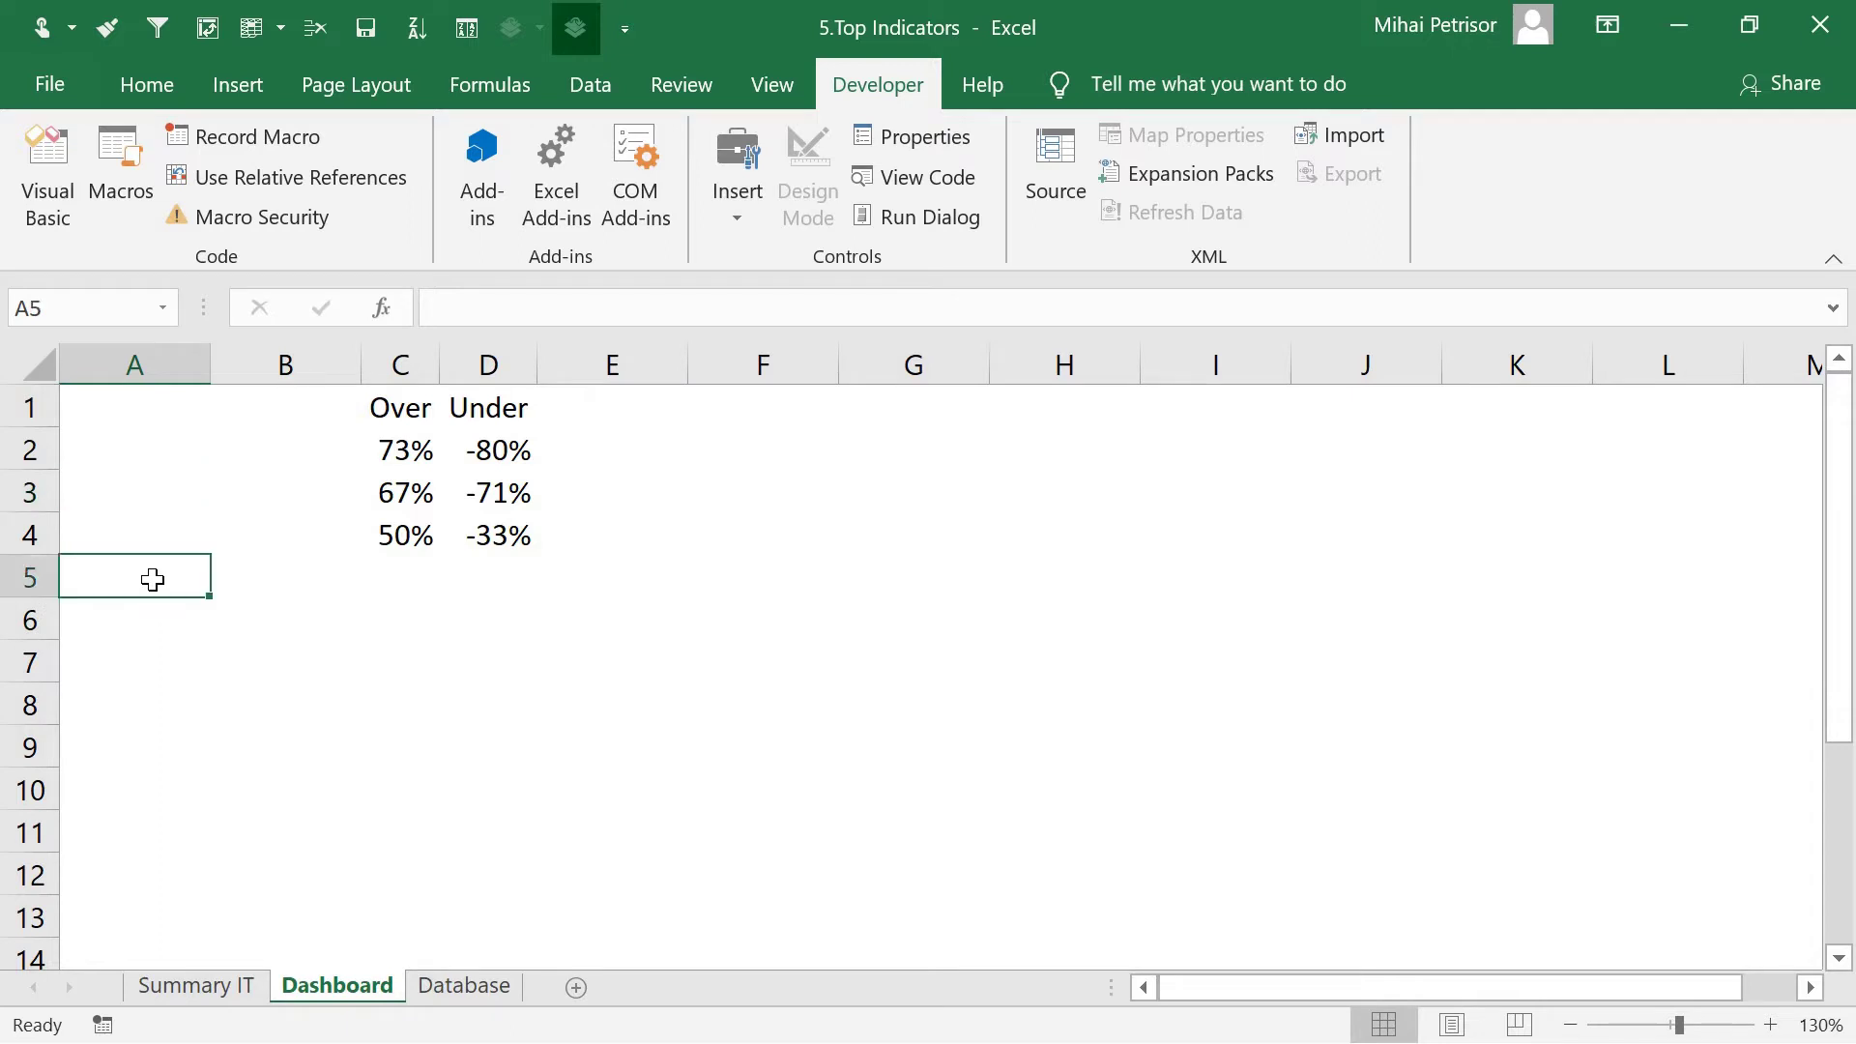
left_click(739, 215)
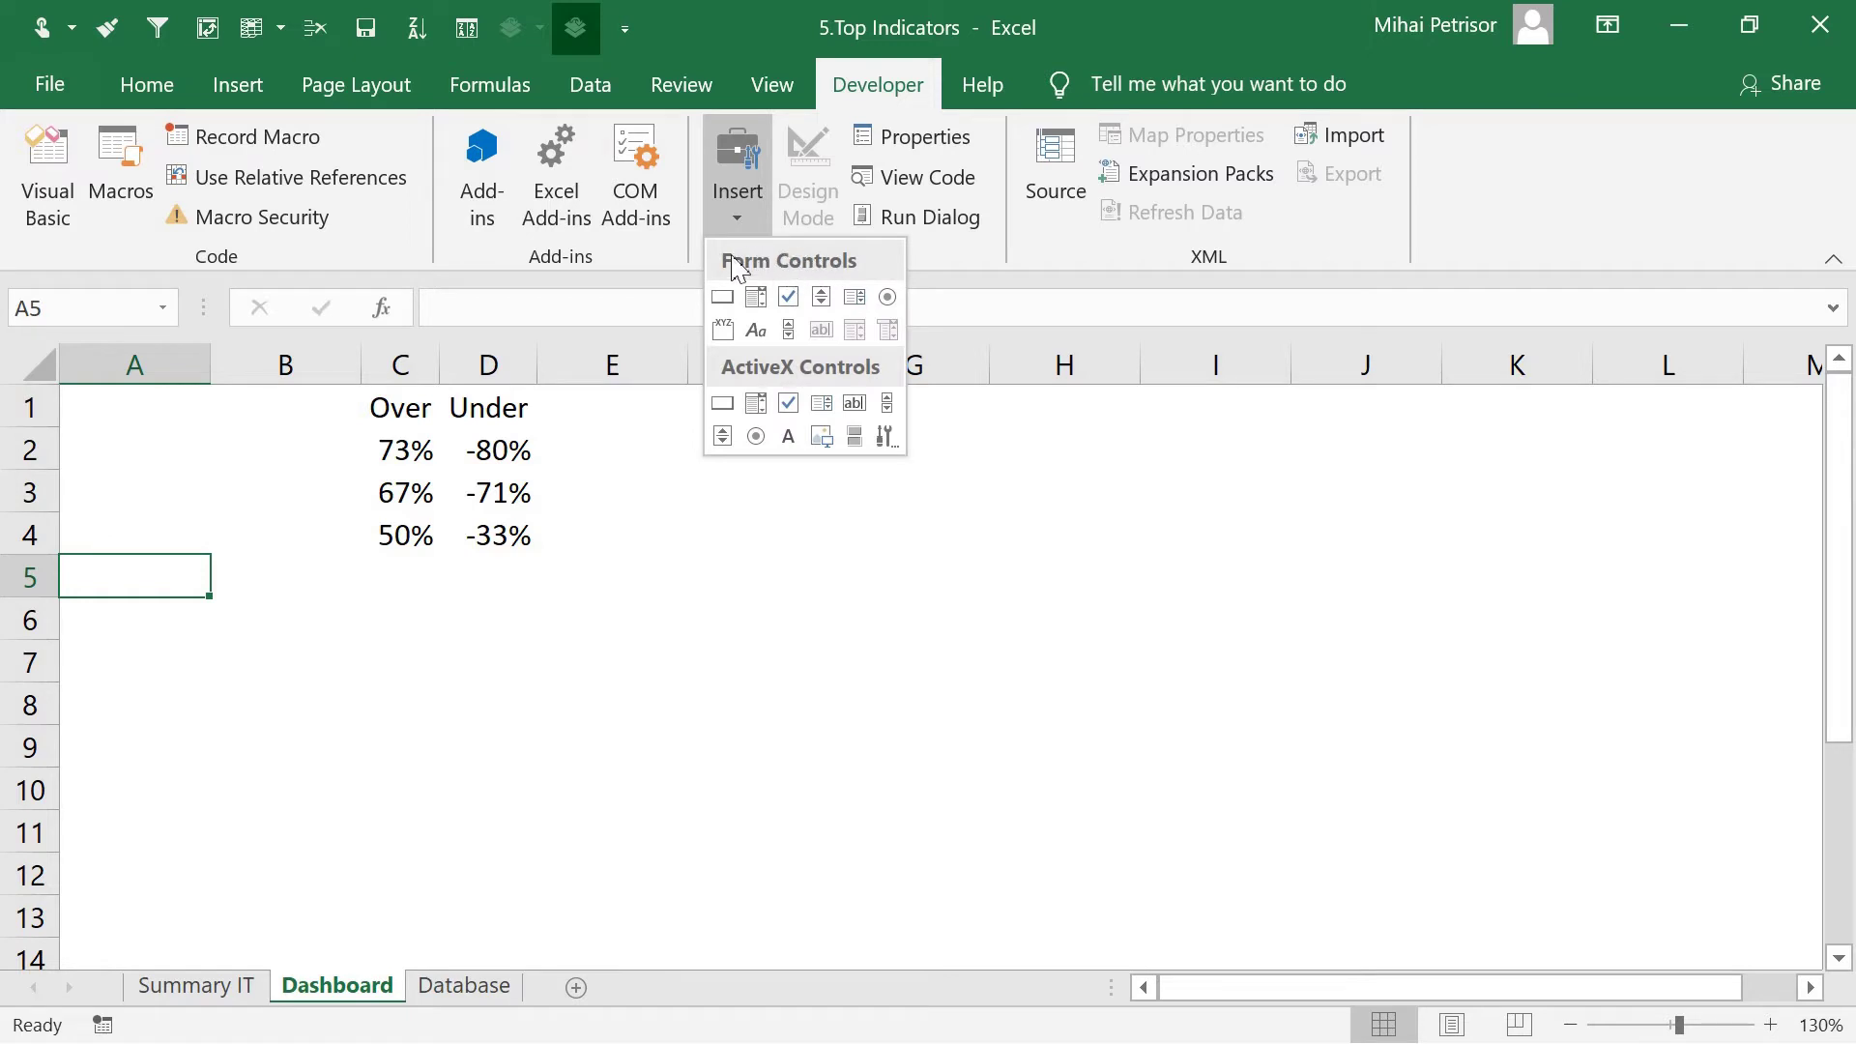
left_click(855, 298)
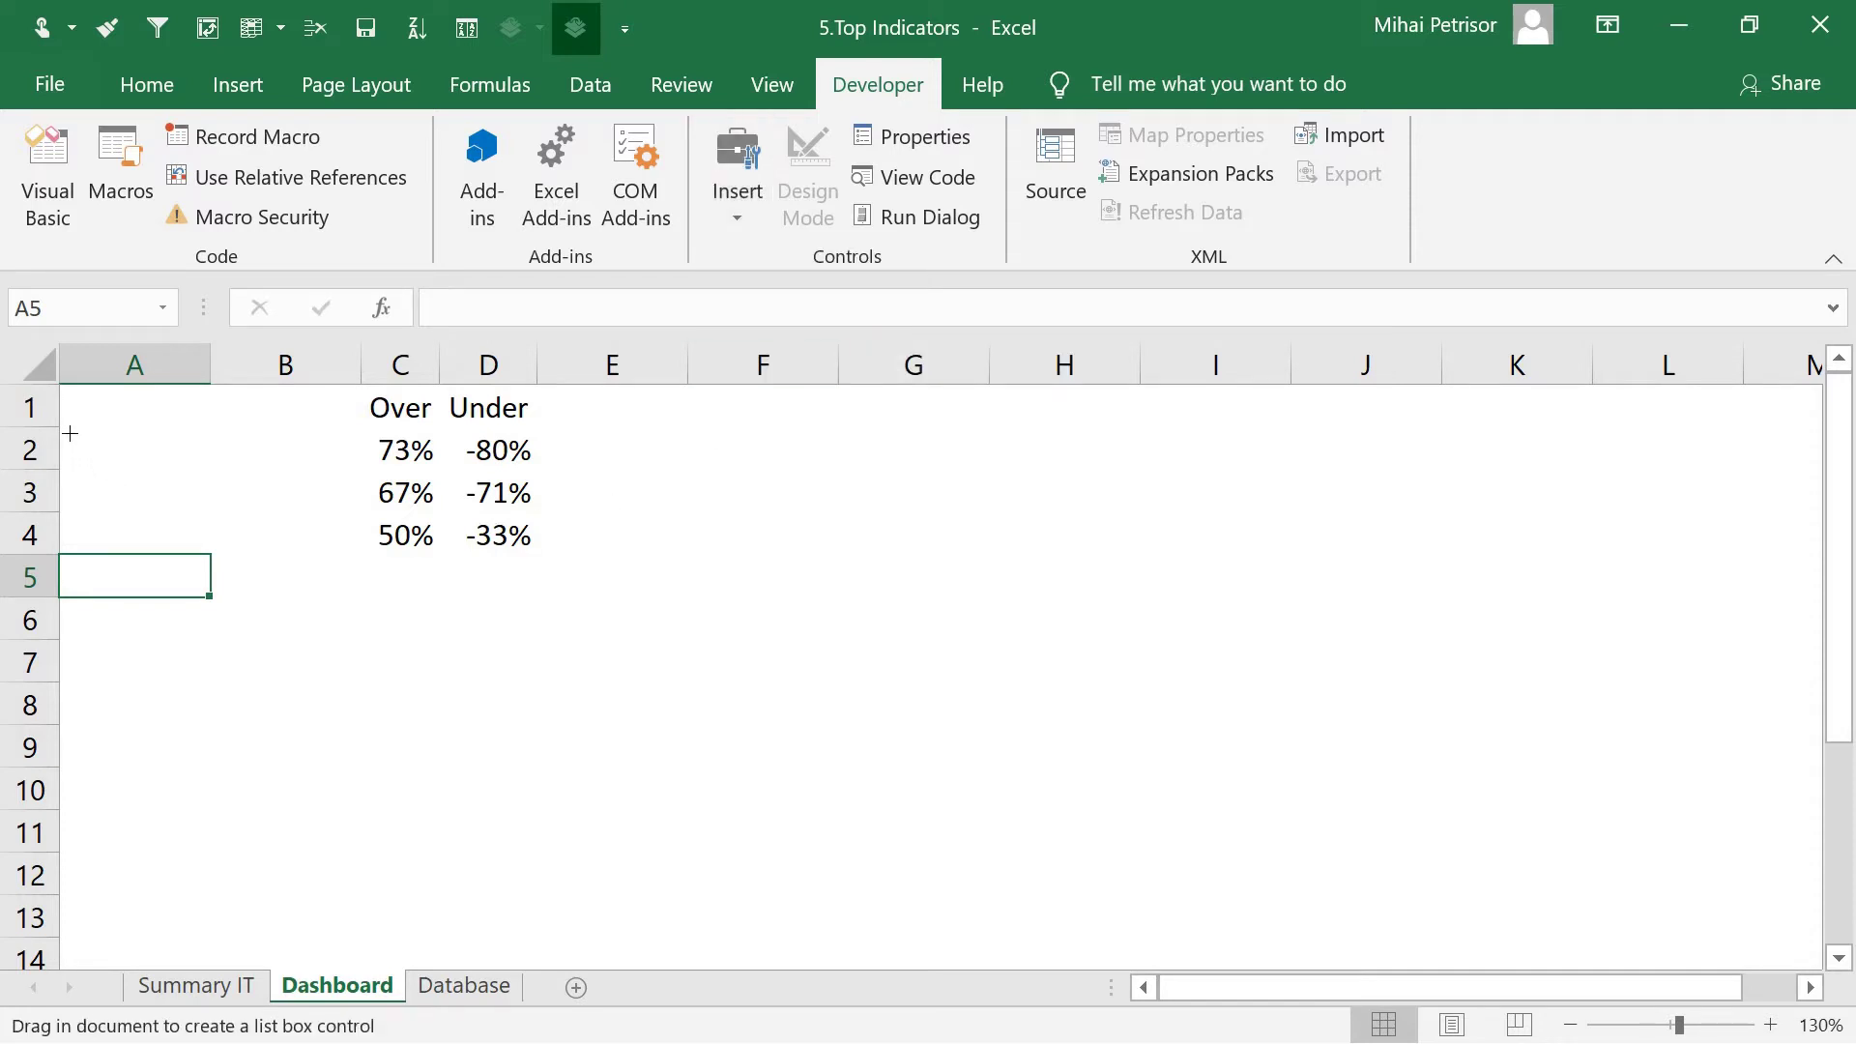
mouse_move(66, 431)
left_mouse_down()
mouse_move(170, 526)
mouse_move(228, 679)
mouse_move(236, 542)
mouse_move(256, 566)
left_mouse_up()
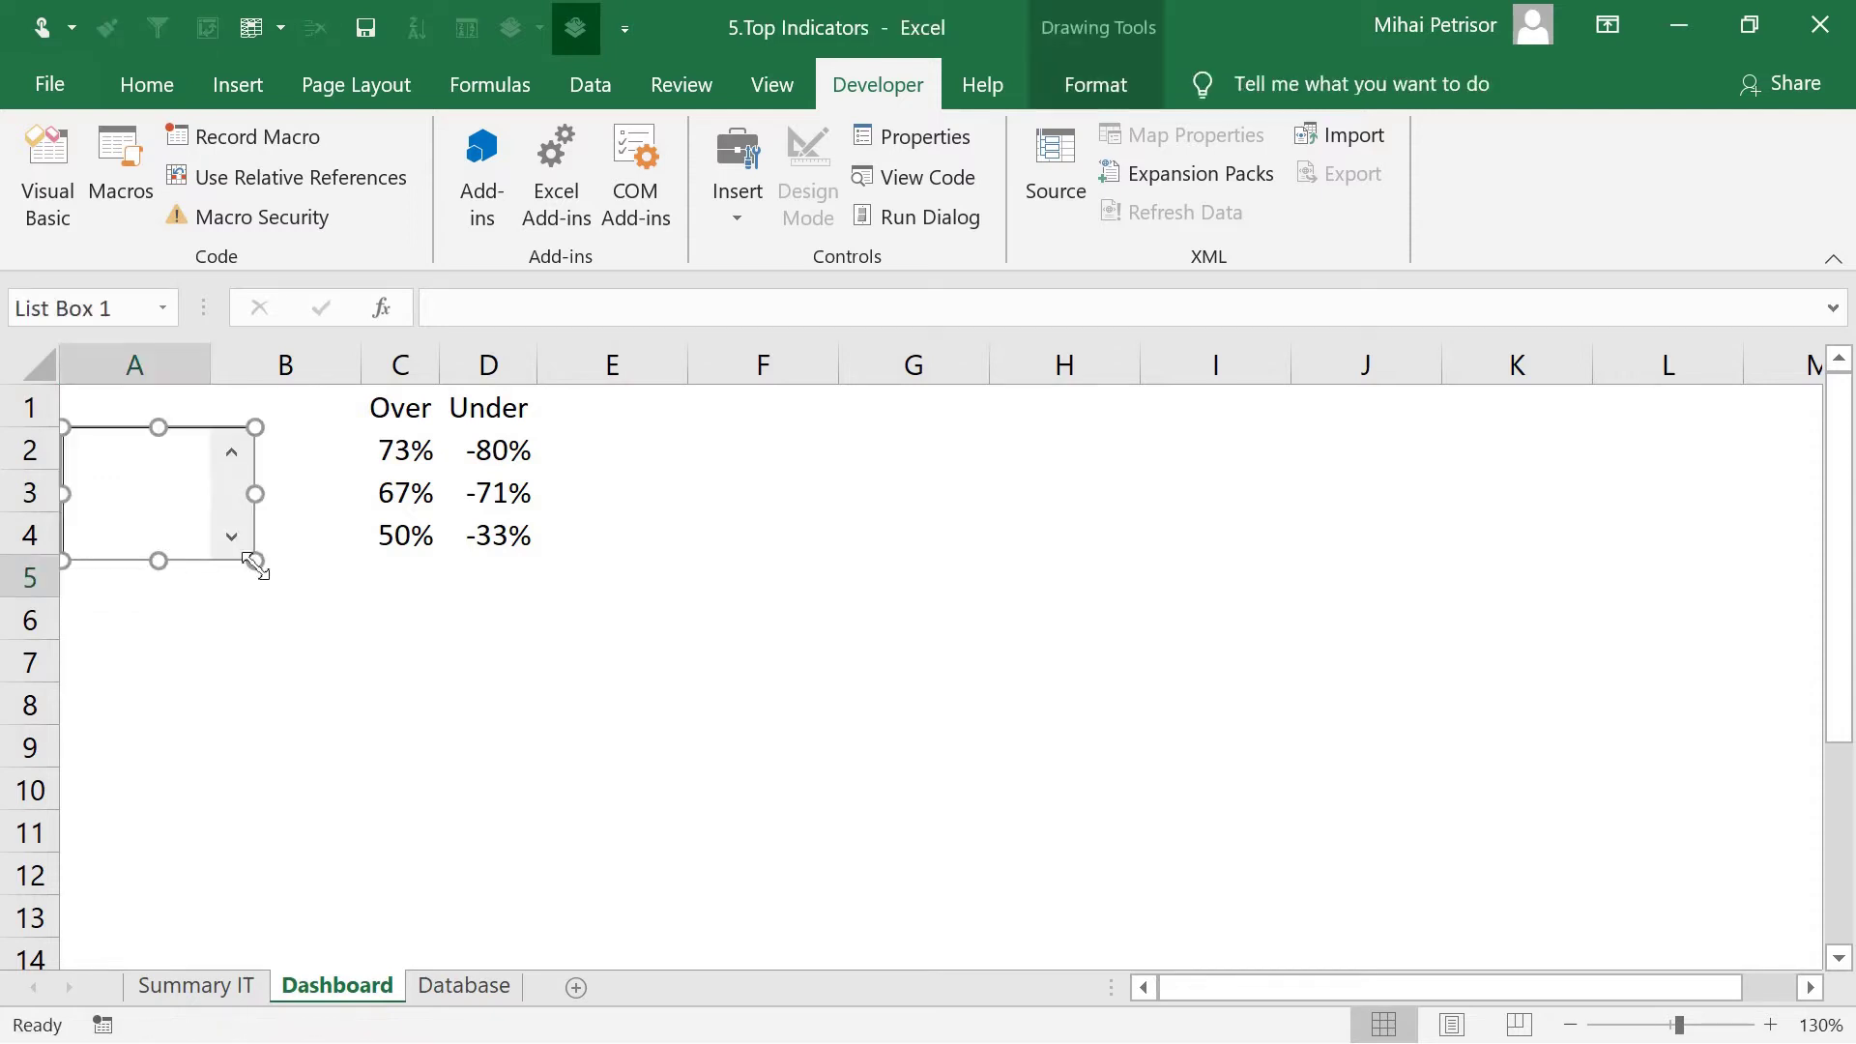
left_click(226, 607)
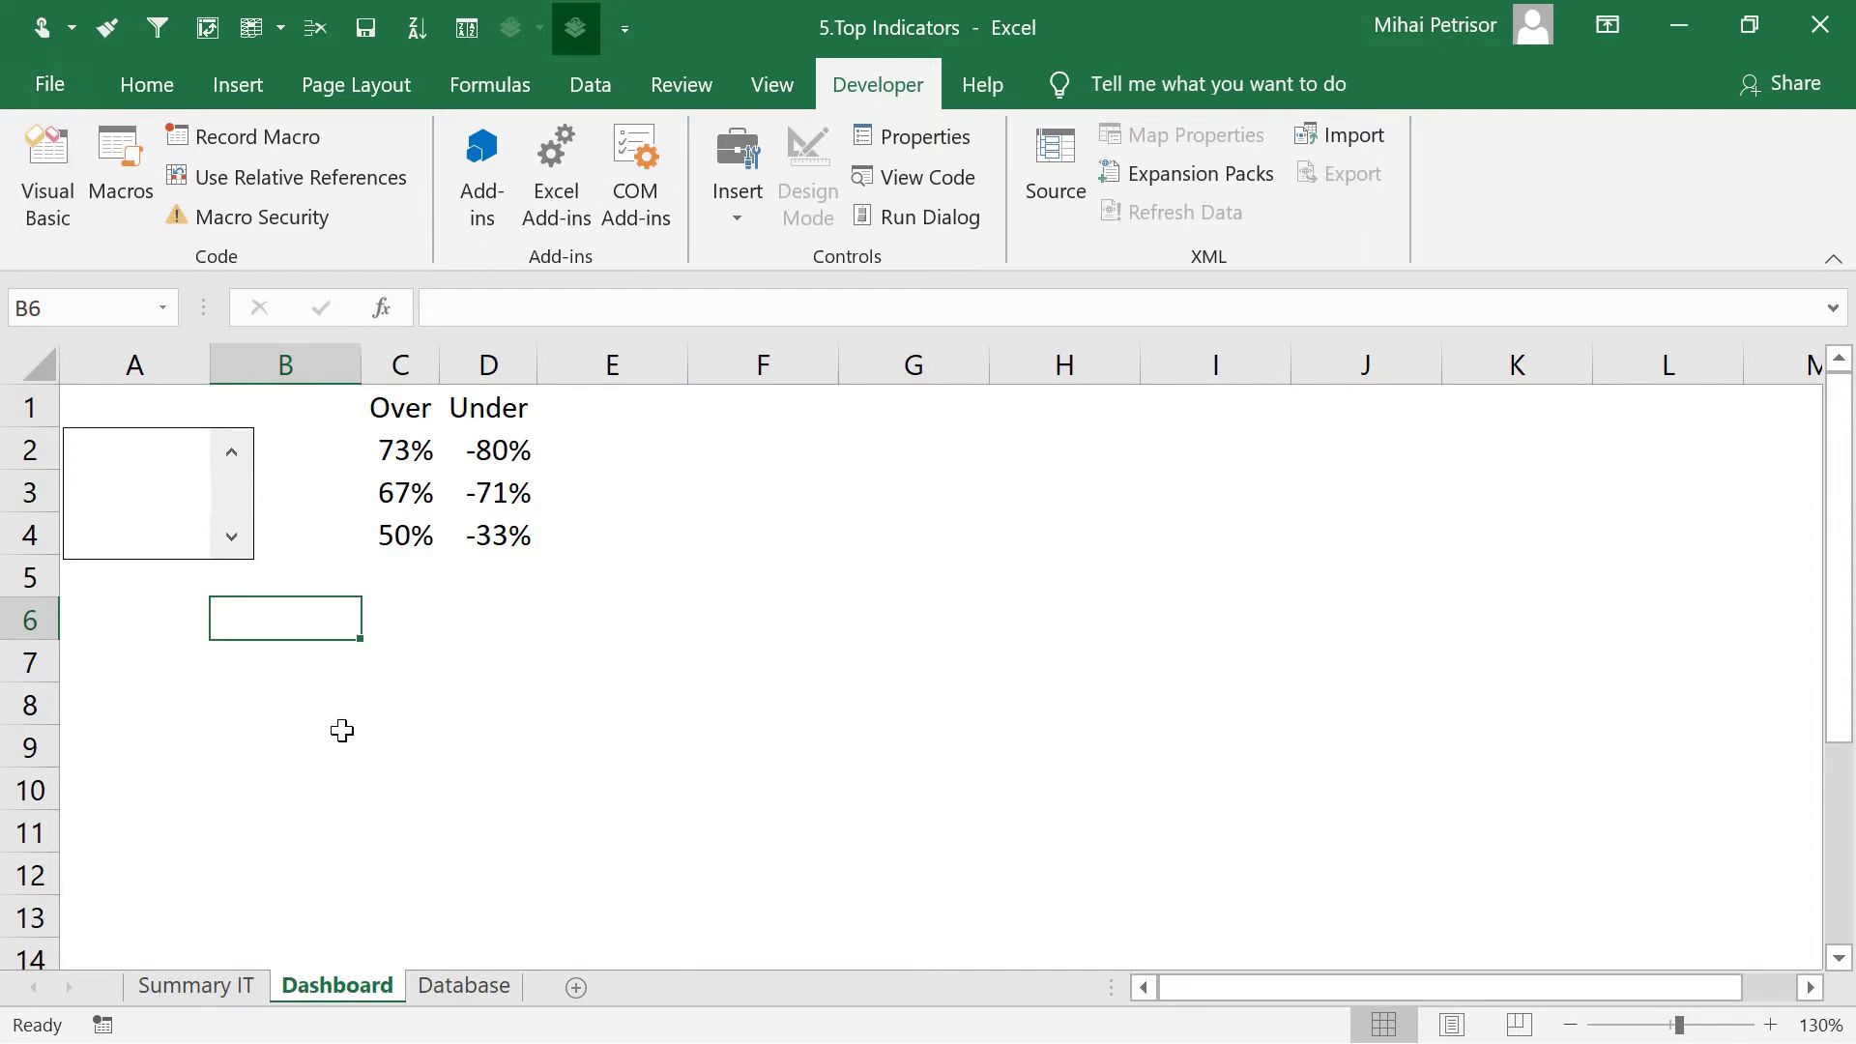
left_click(302, 731)
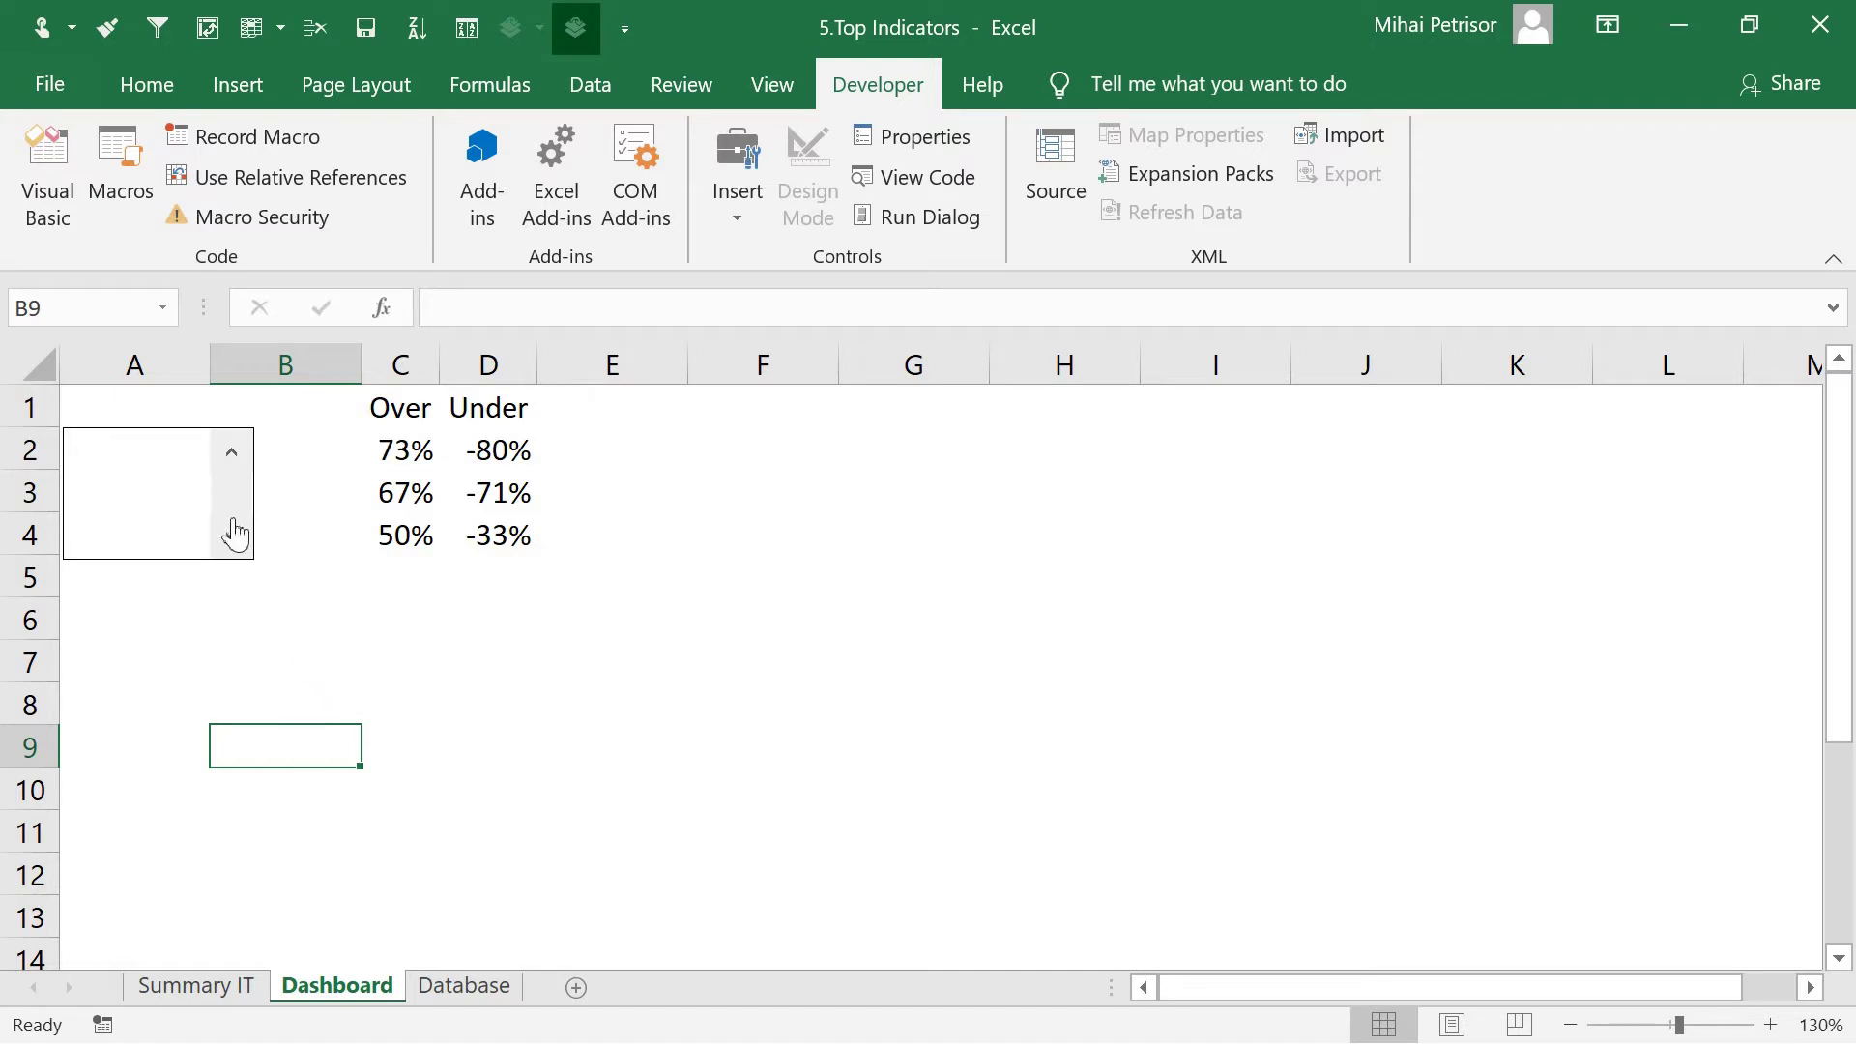
right_click(207, 493)
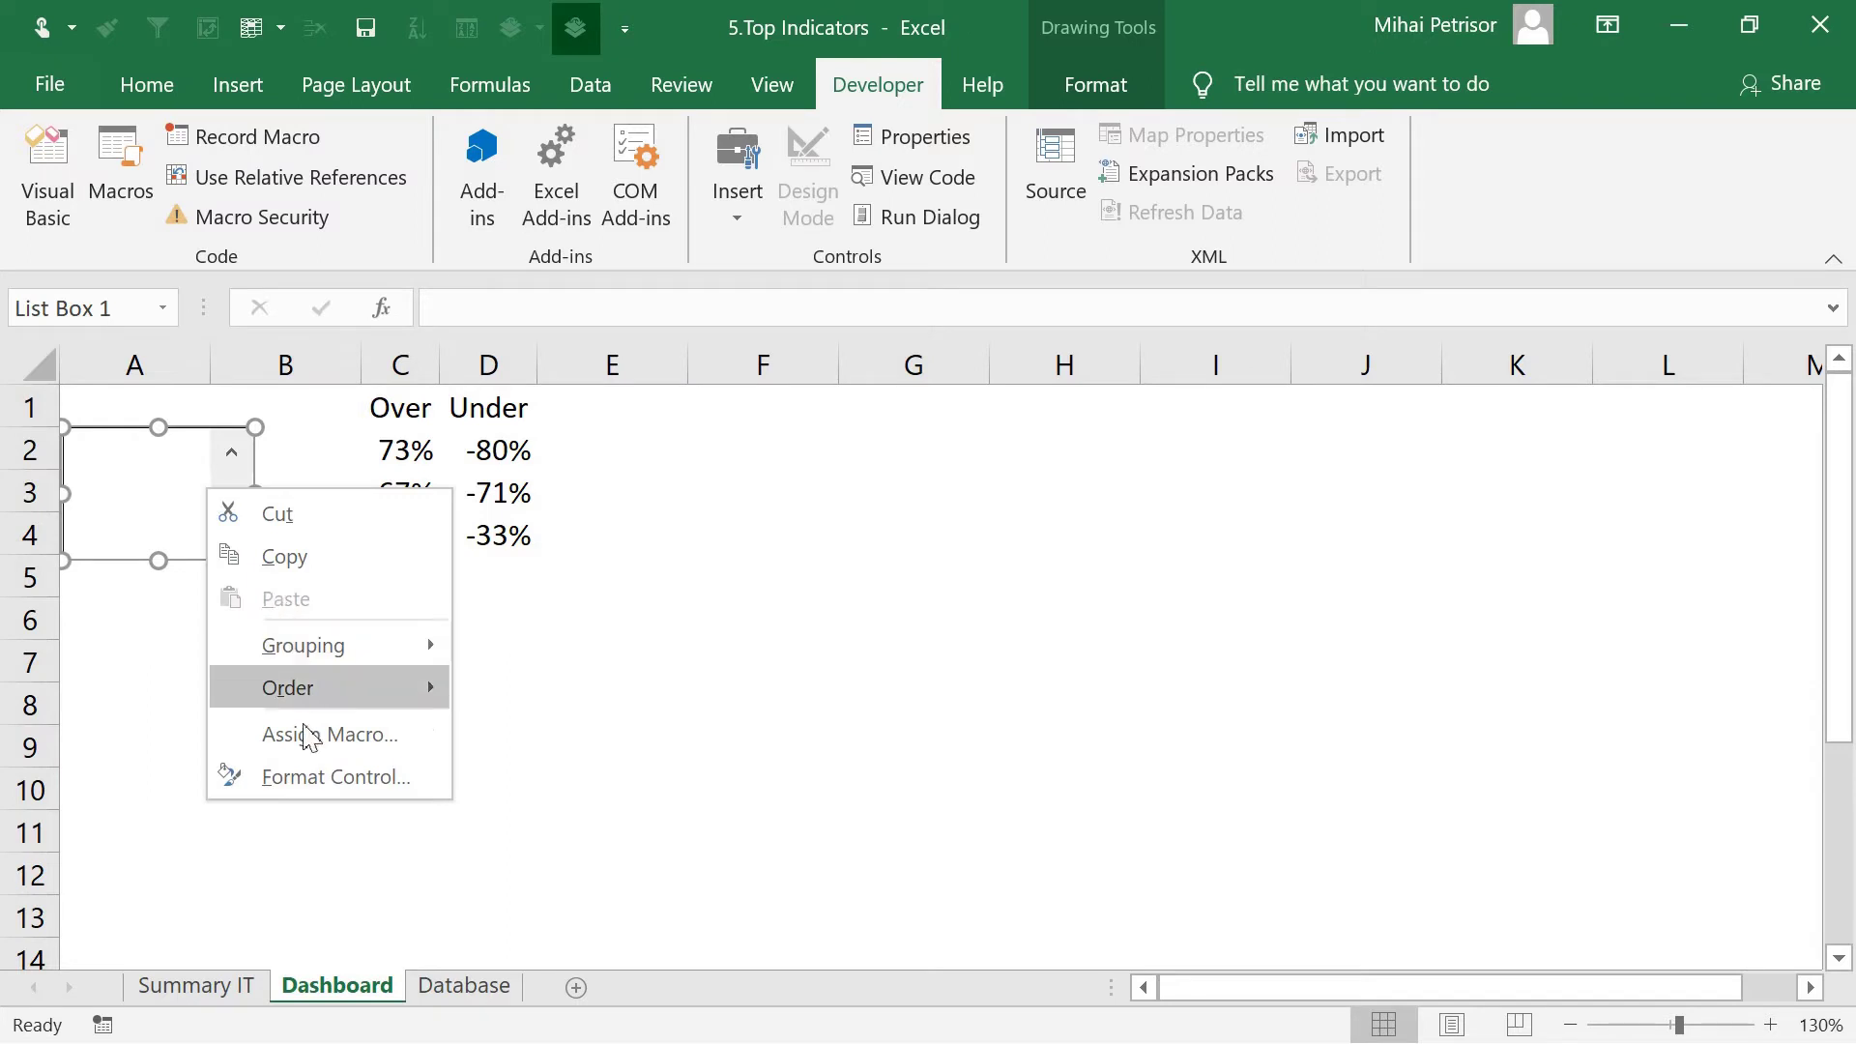
left_click(324, 779)
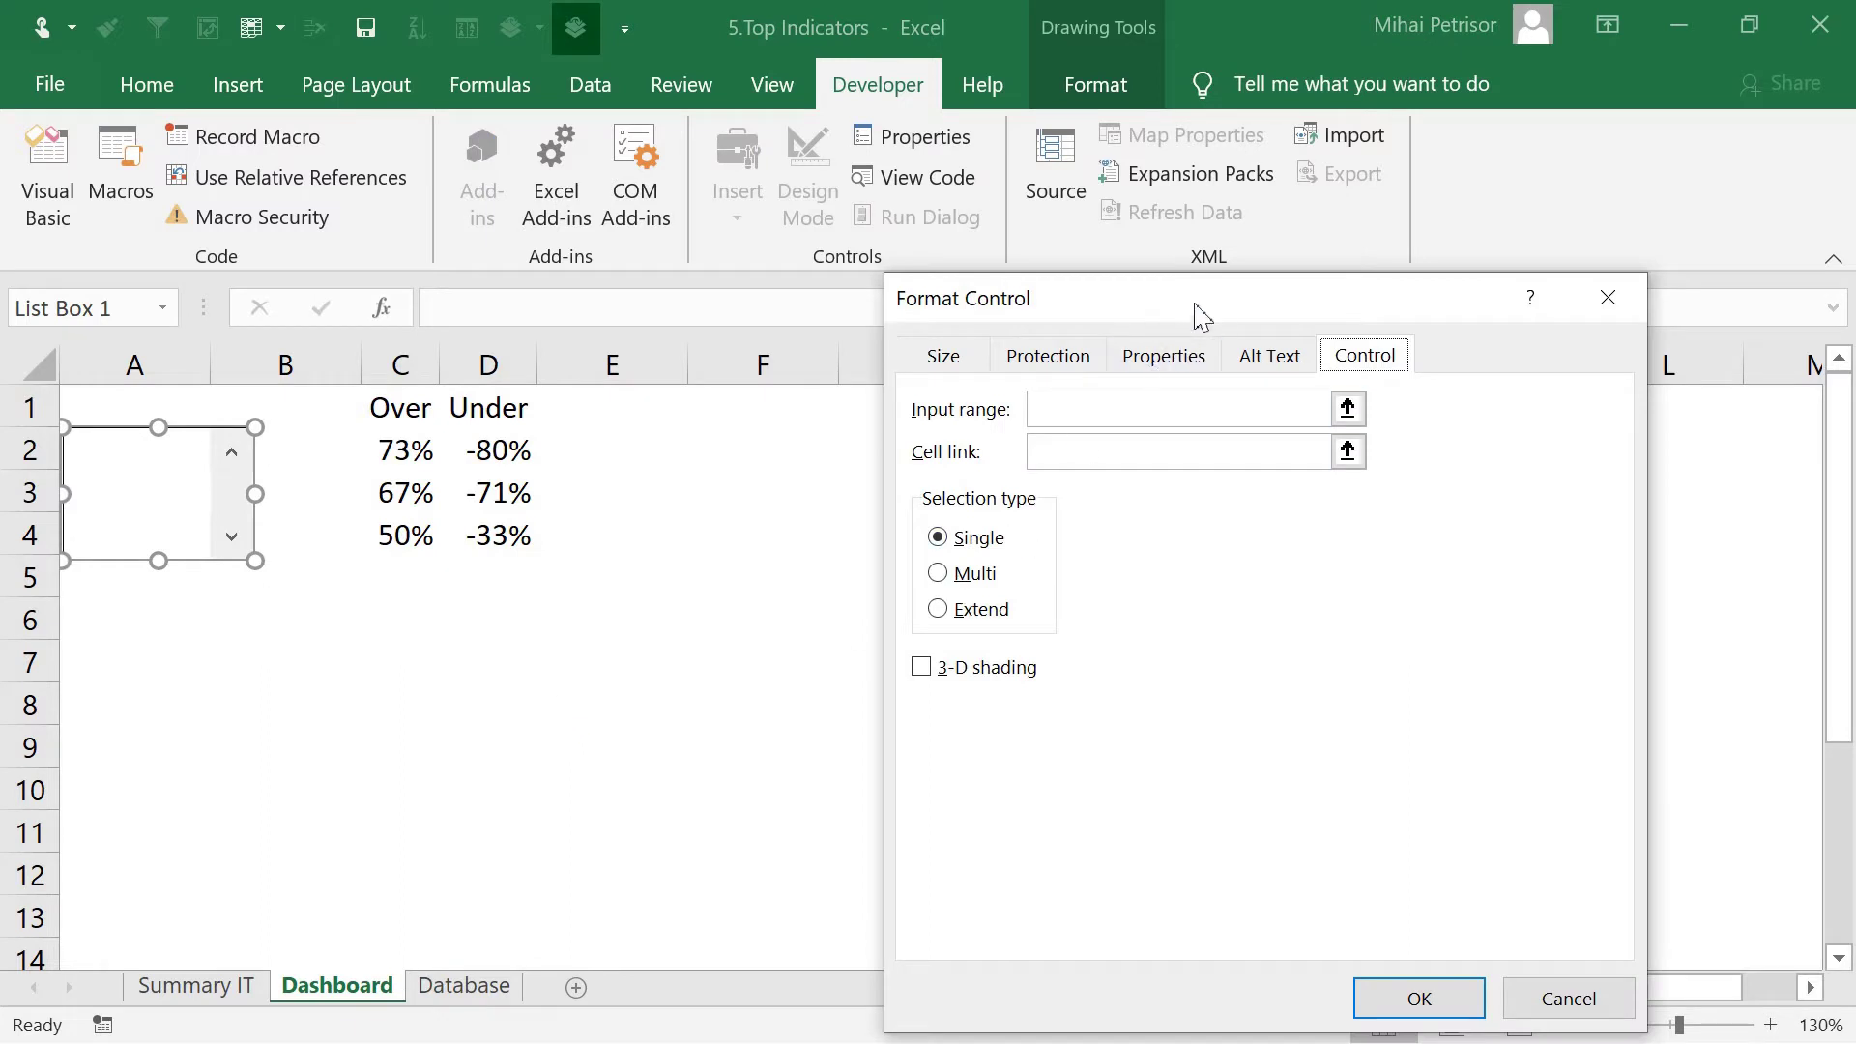
left_click_drag(1204, 310, 1024, 227)
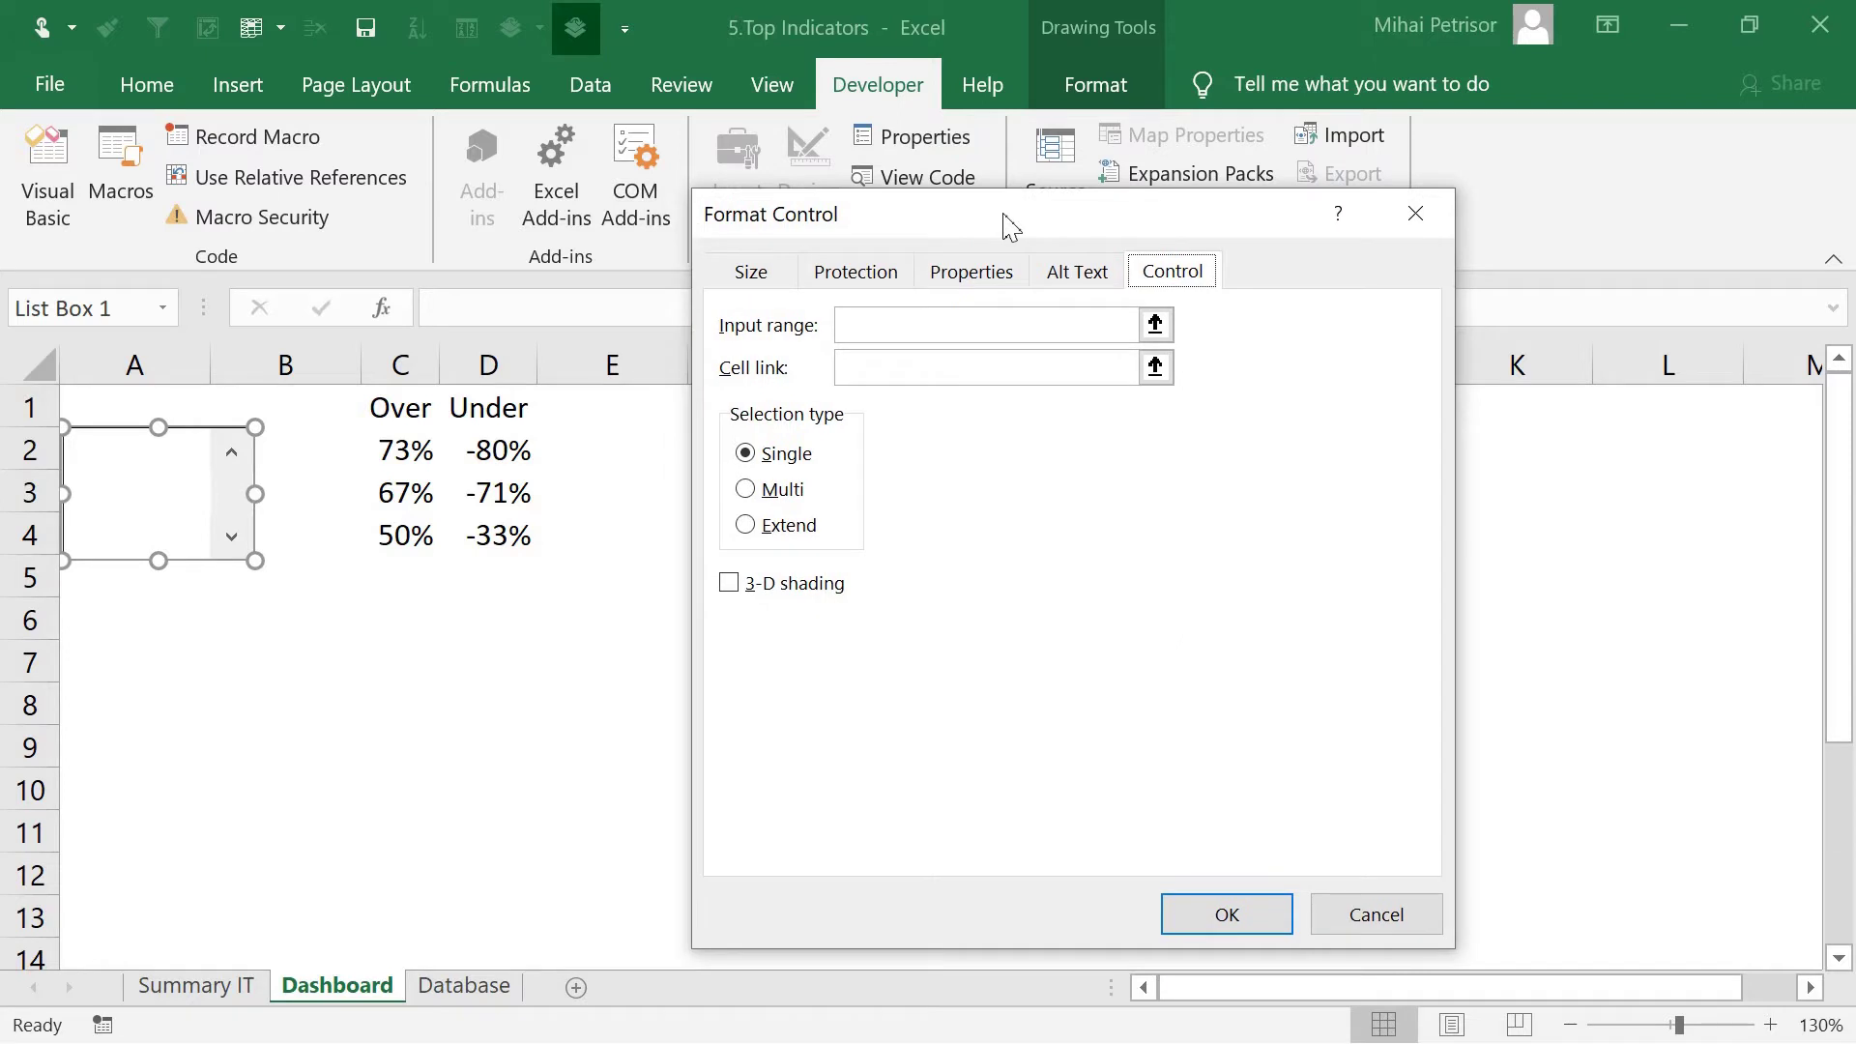
left_click(944, 333)
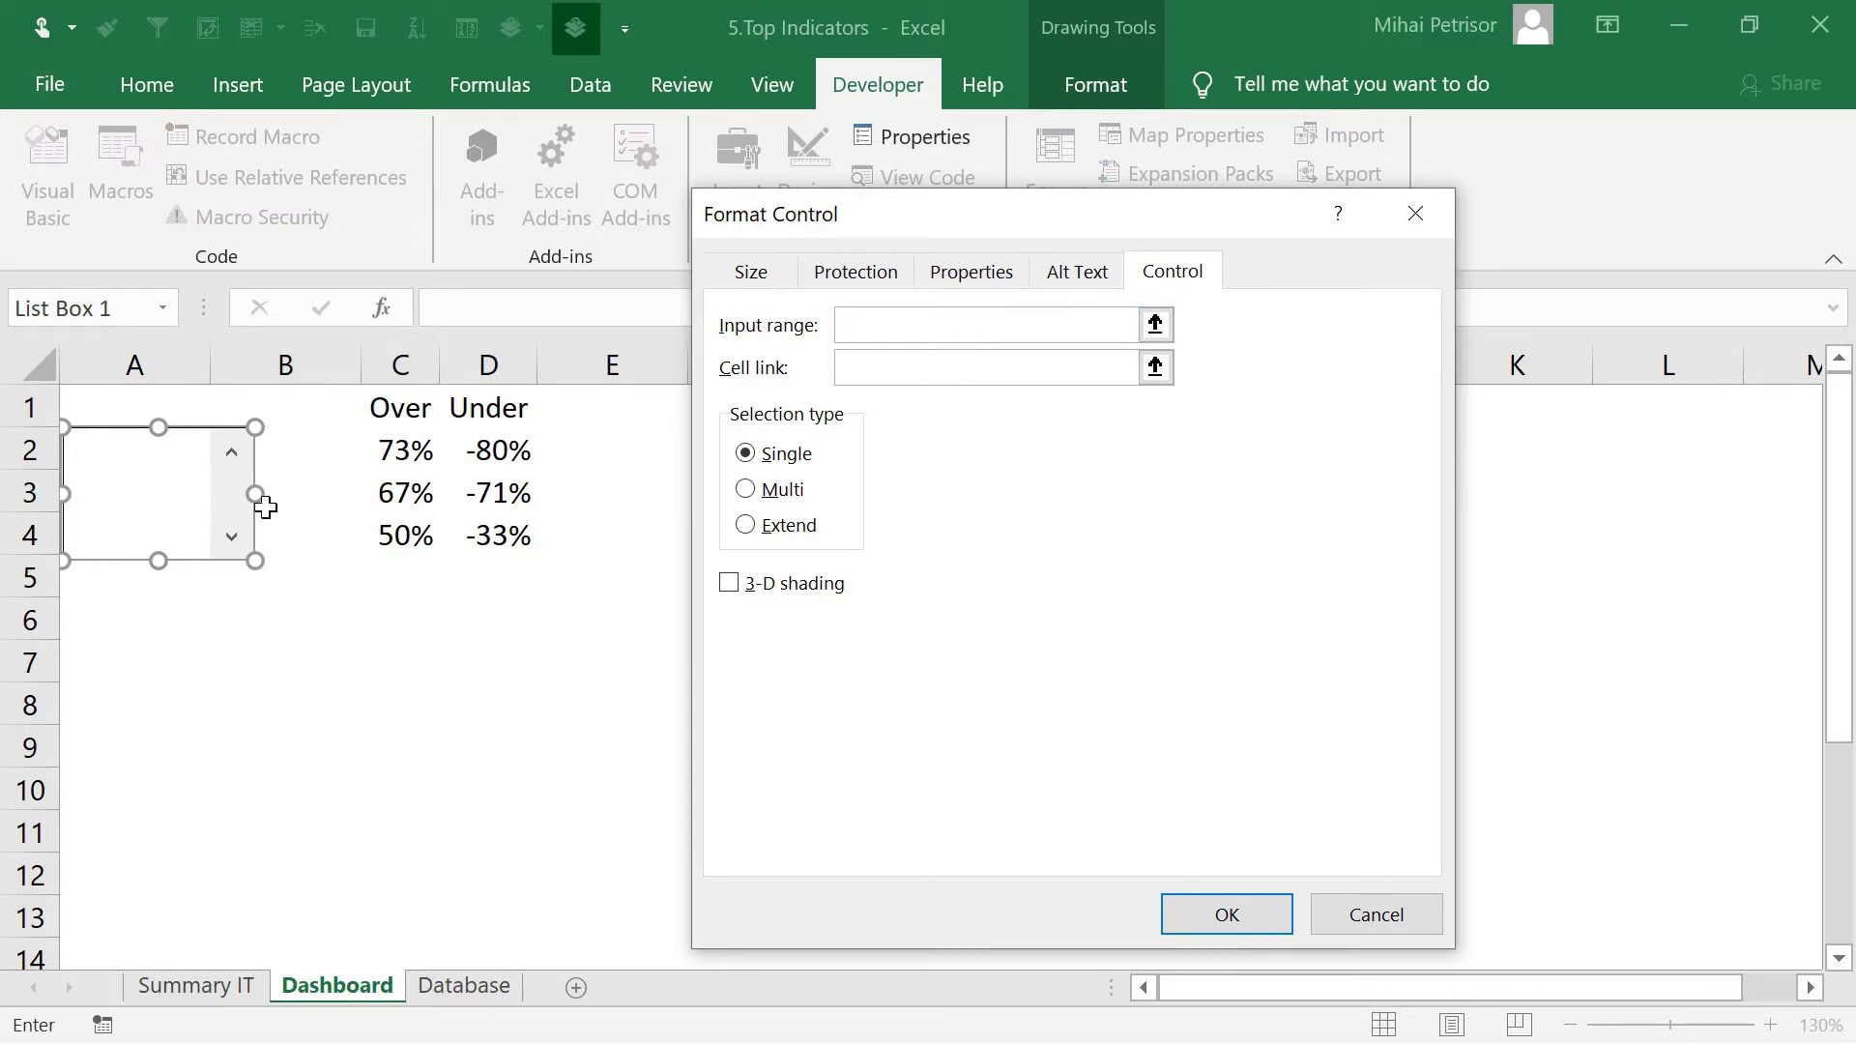
left_click(928, 369)
left_click(1411, 923)
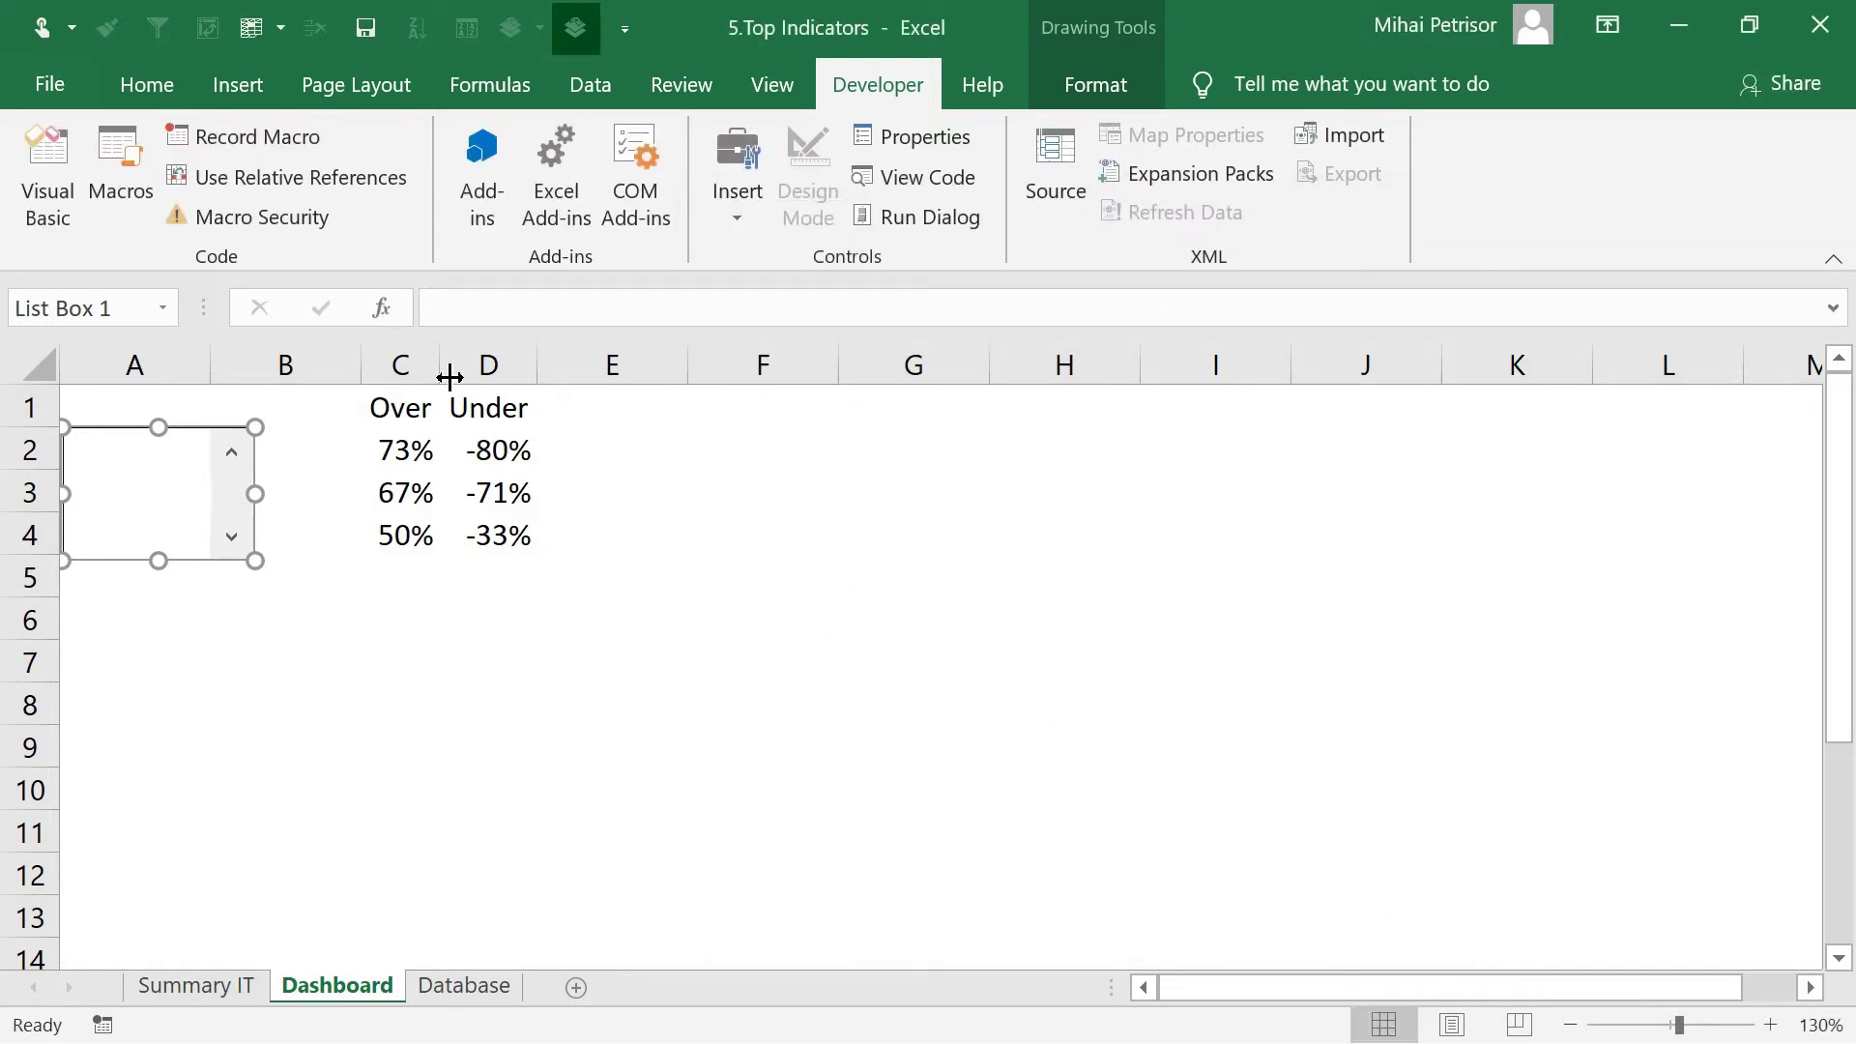
Rename headers C1 and D1 to 'Top Over' and 'Top Under' and widen both columns to fit
left_click_drag(441, 368, 480, 375)
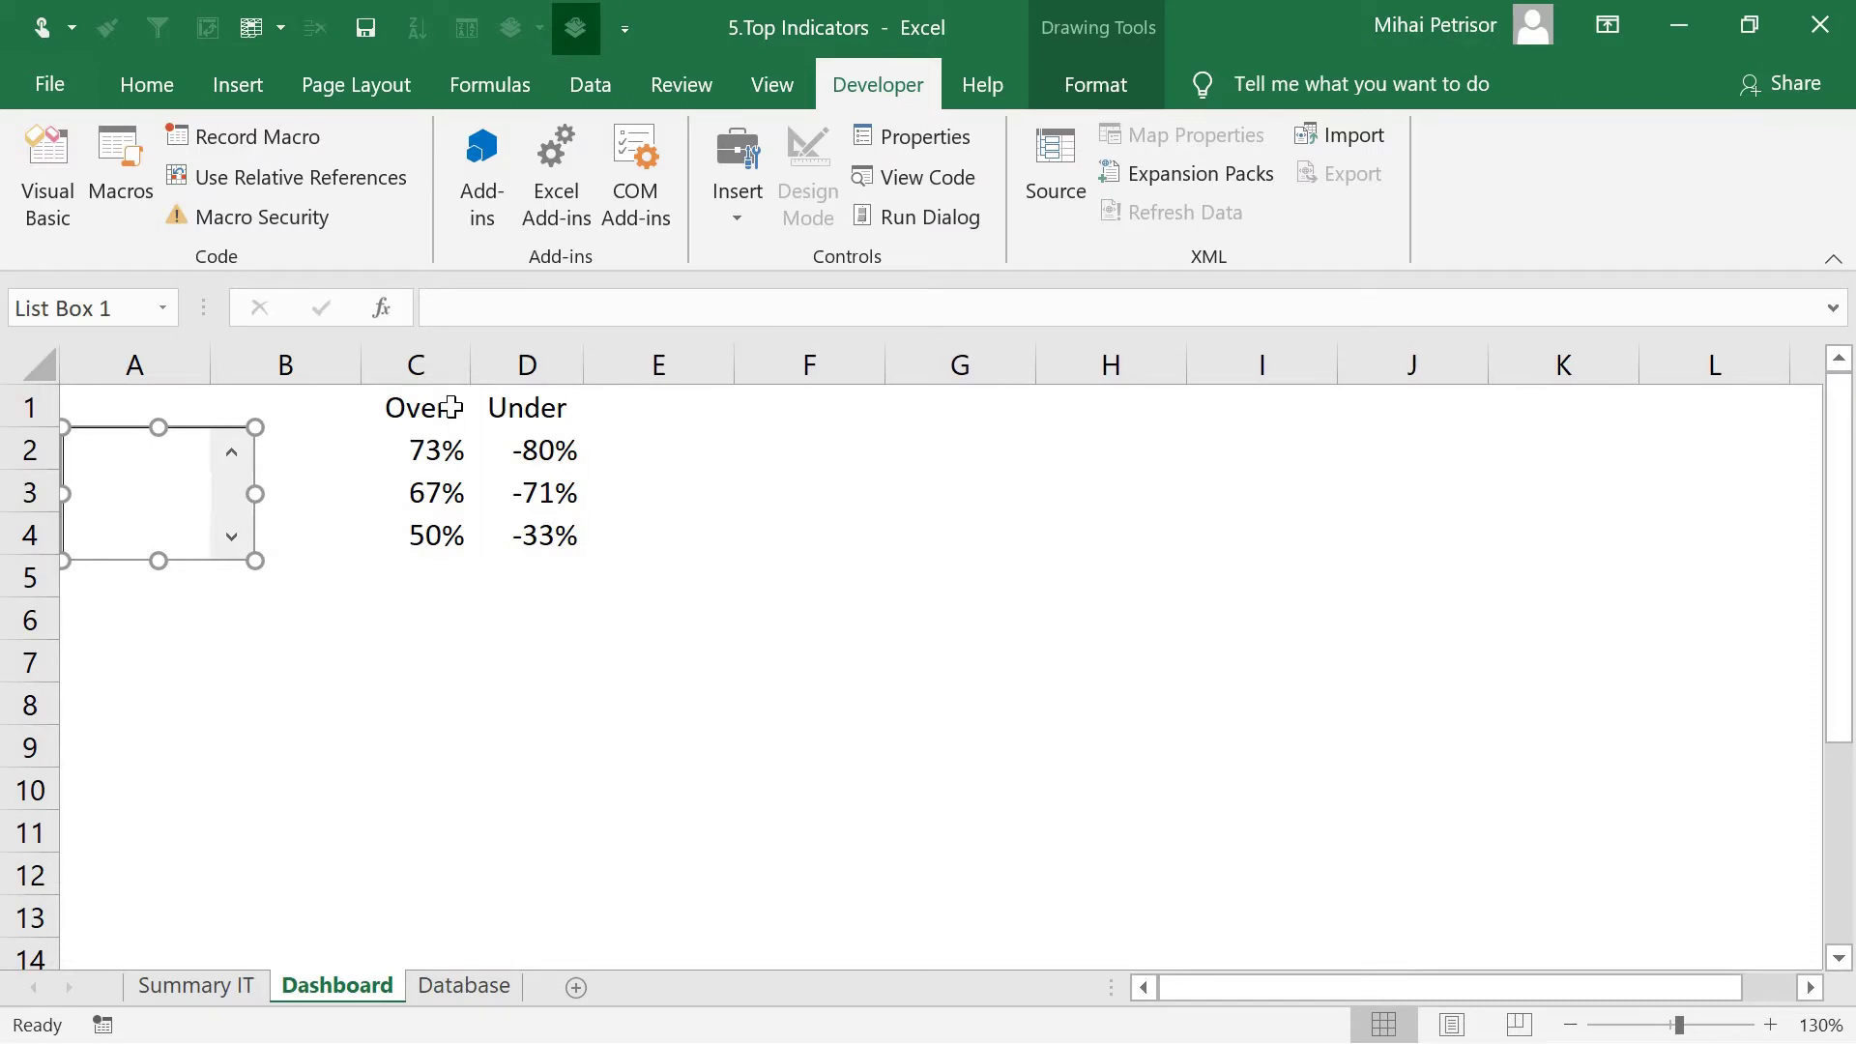
left_click(392, 406)
double_click(392, 406)
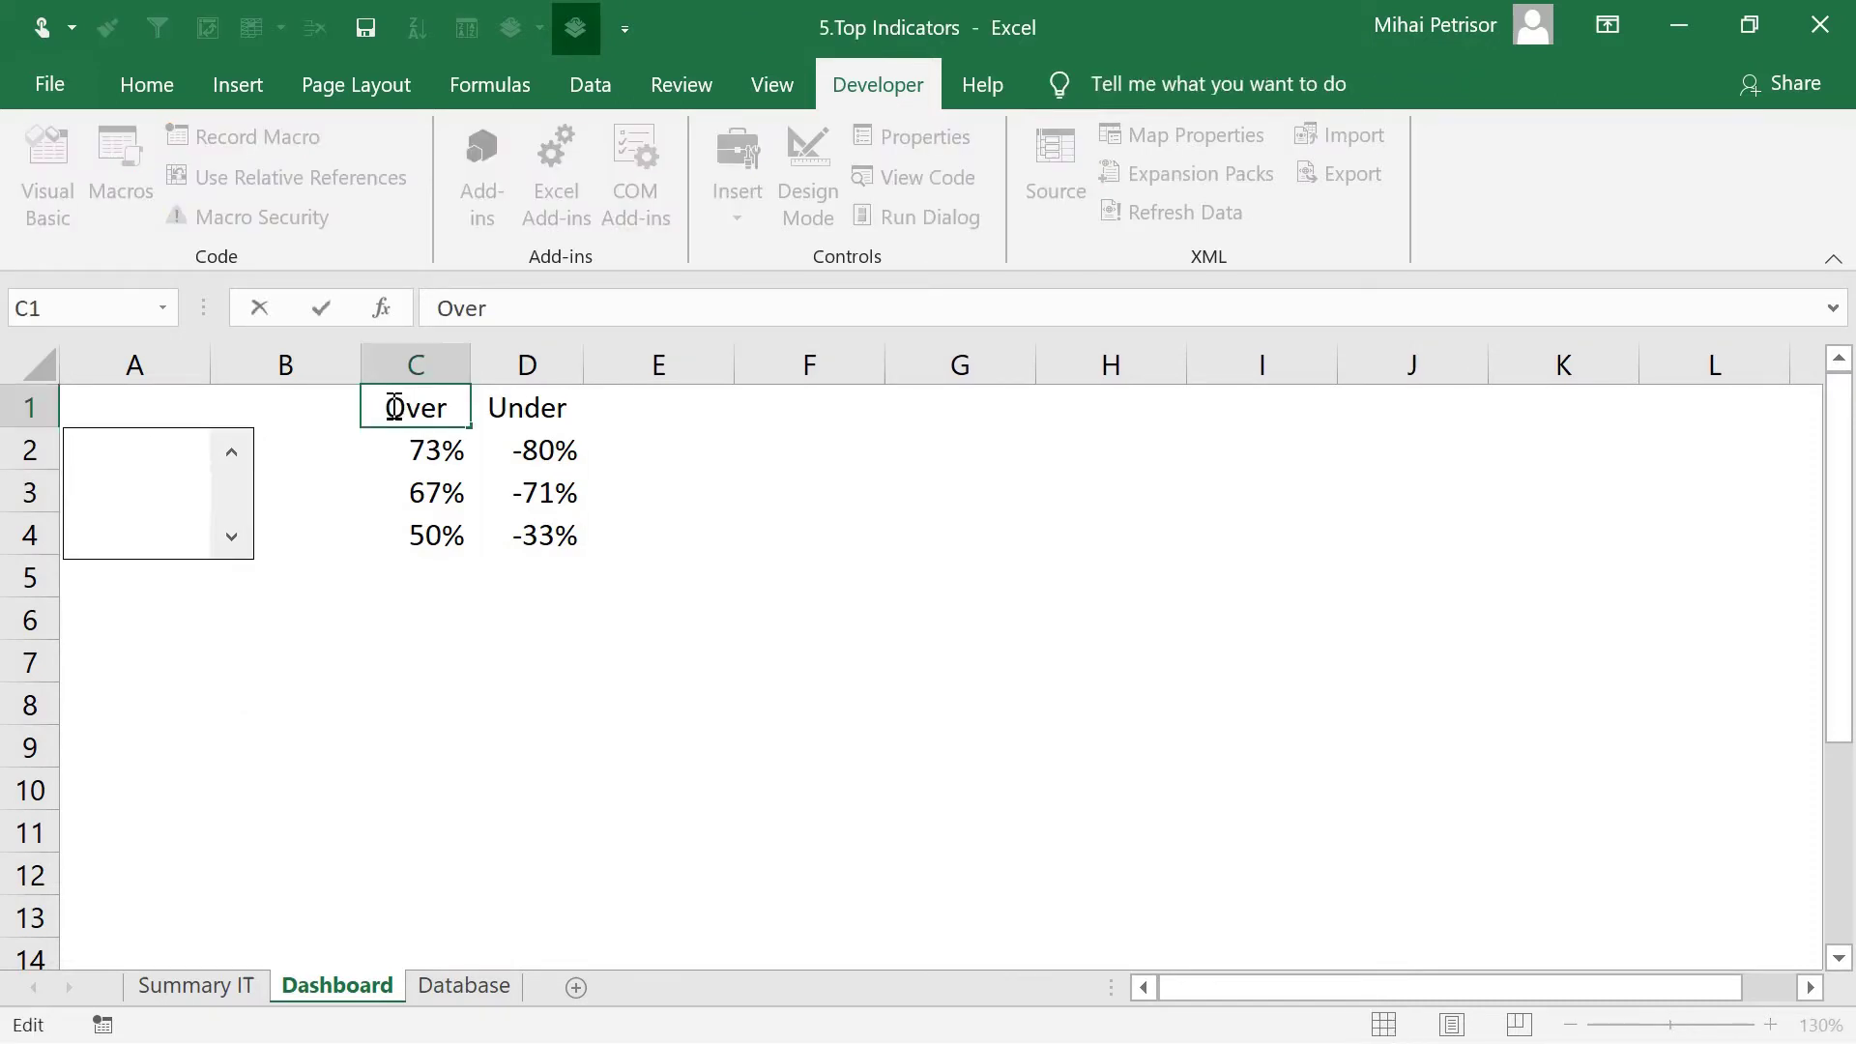
type("Top")
key("Return")
key("Return")
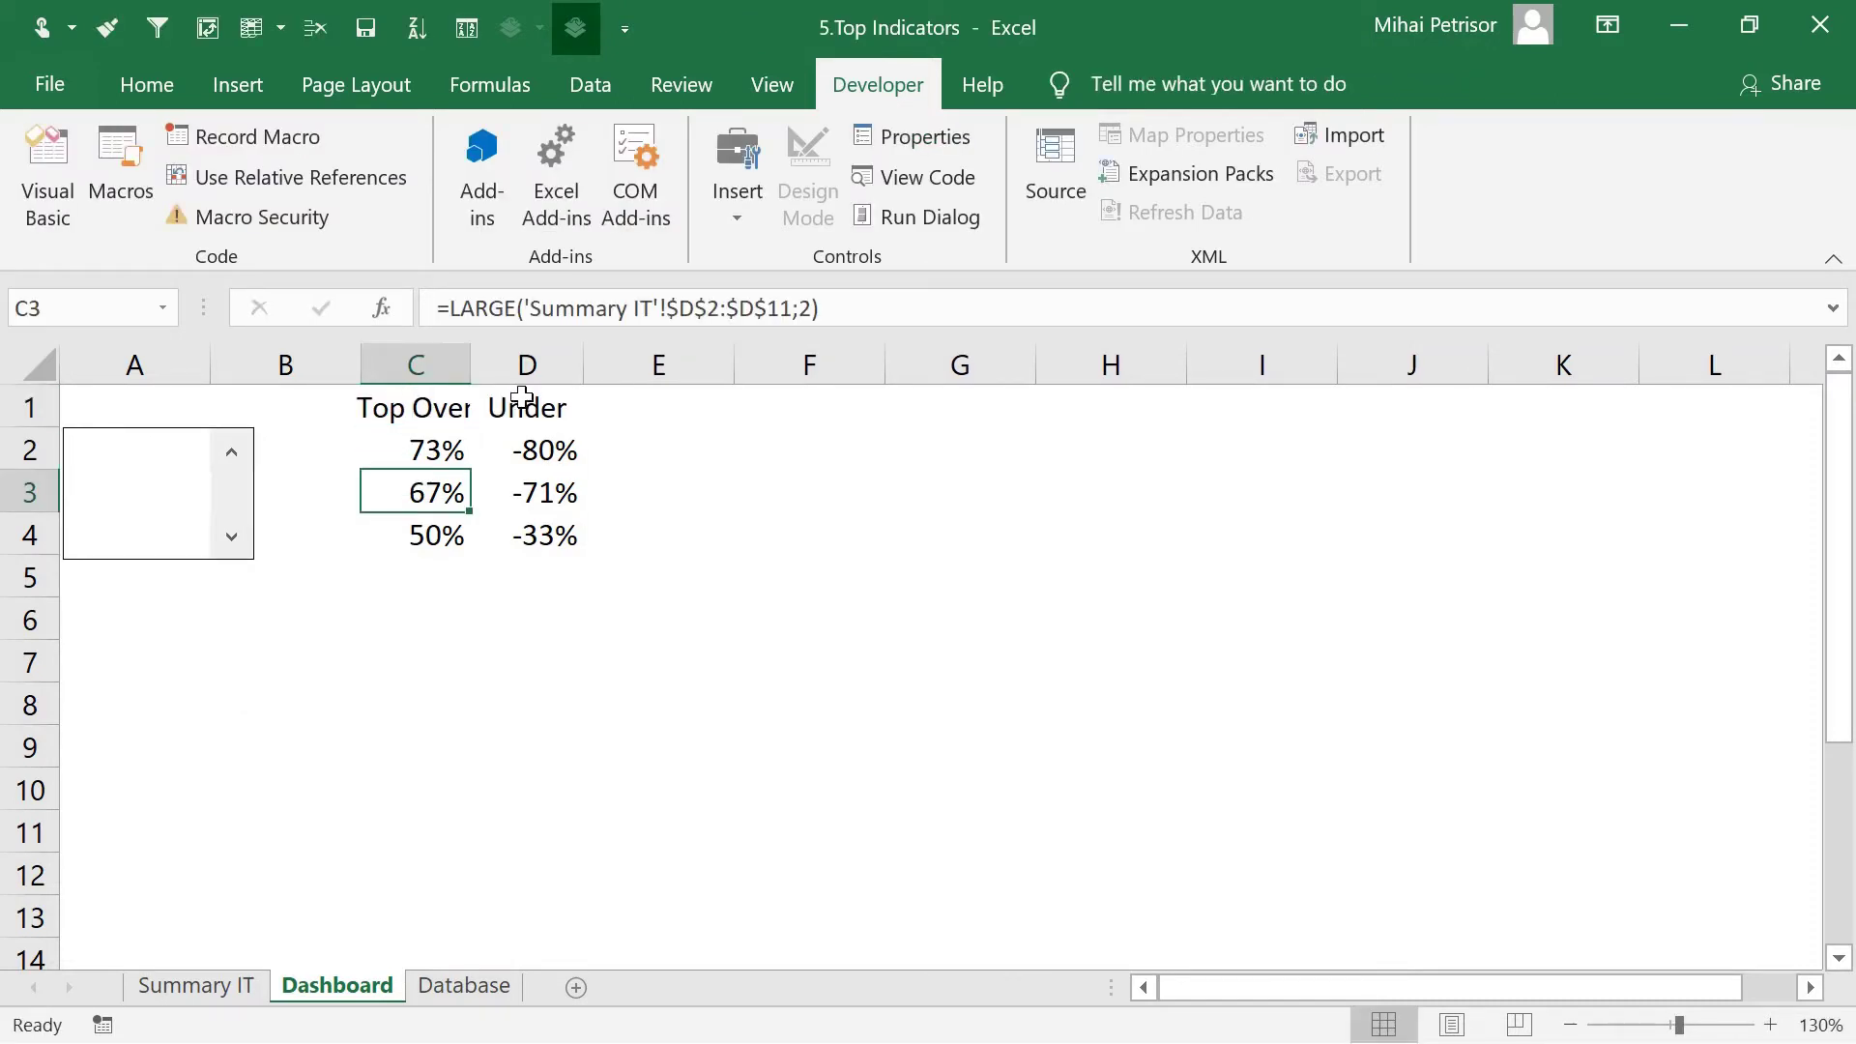
left_click(499, 405)
double_click(501, 411)
type("Top")
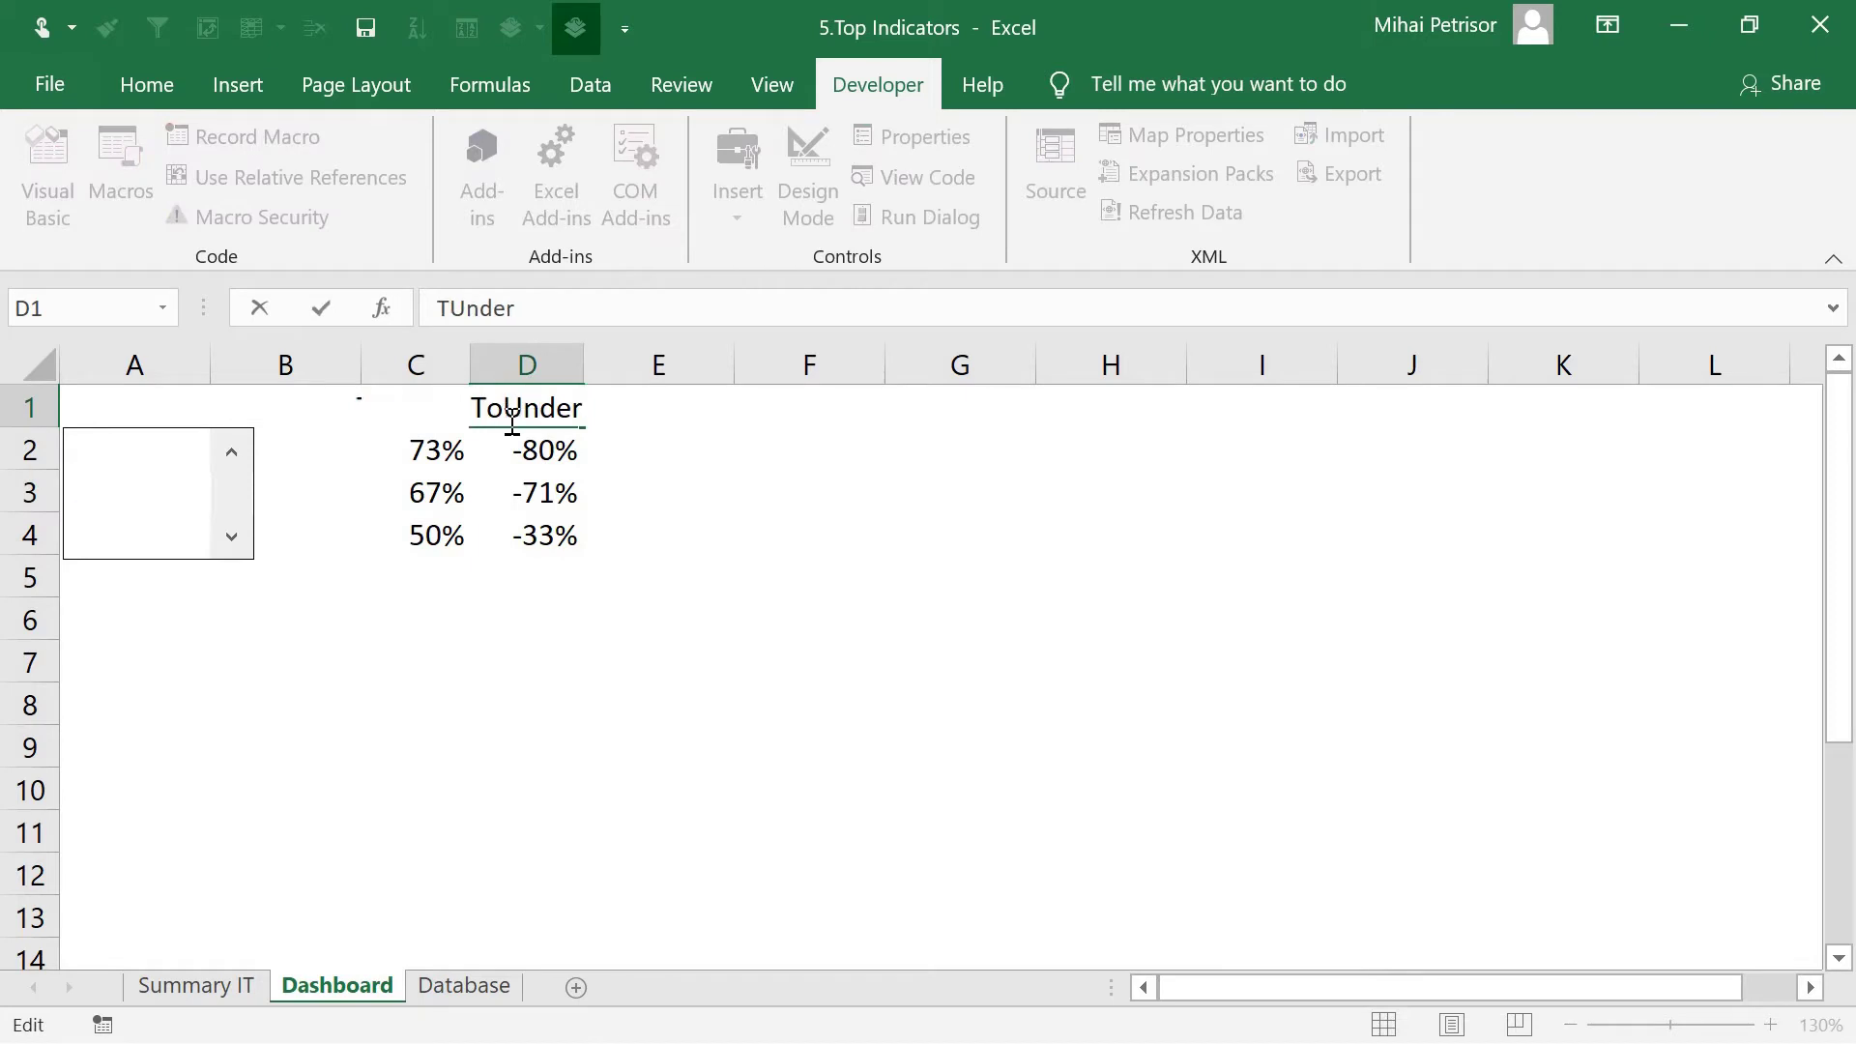
left_click(509, 493)
left_click_drag(472, 365, 528, 407)
double_click(610, 364)
Copy both headers and paste them transposed into Summary IT cells A14:A15
key("ctrl+c")
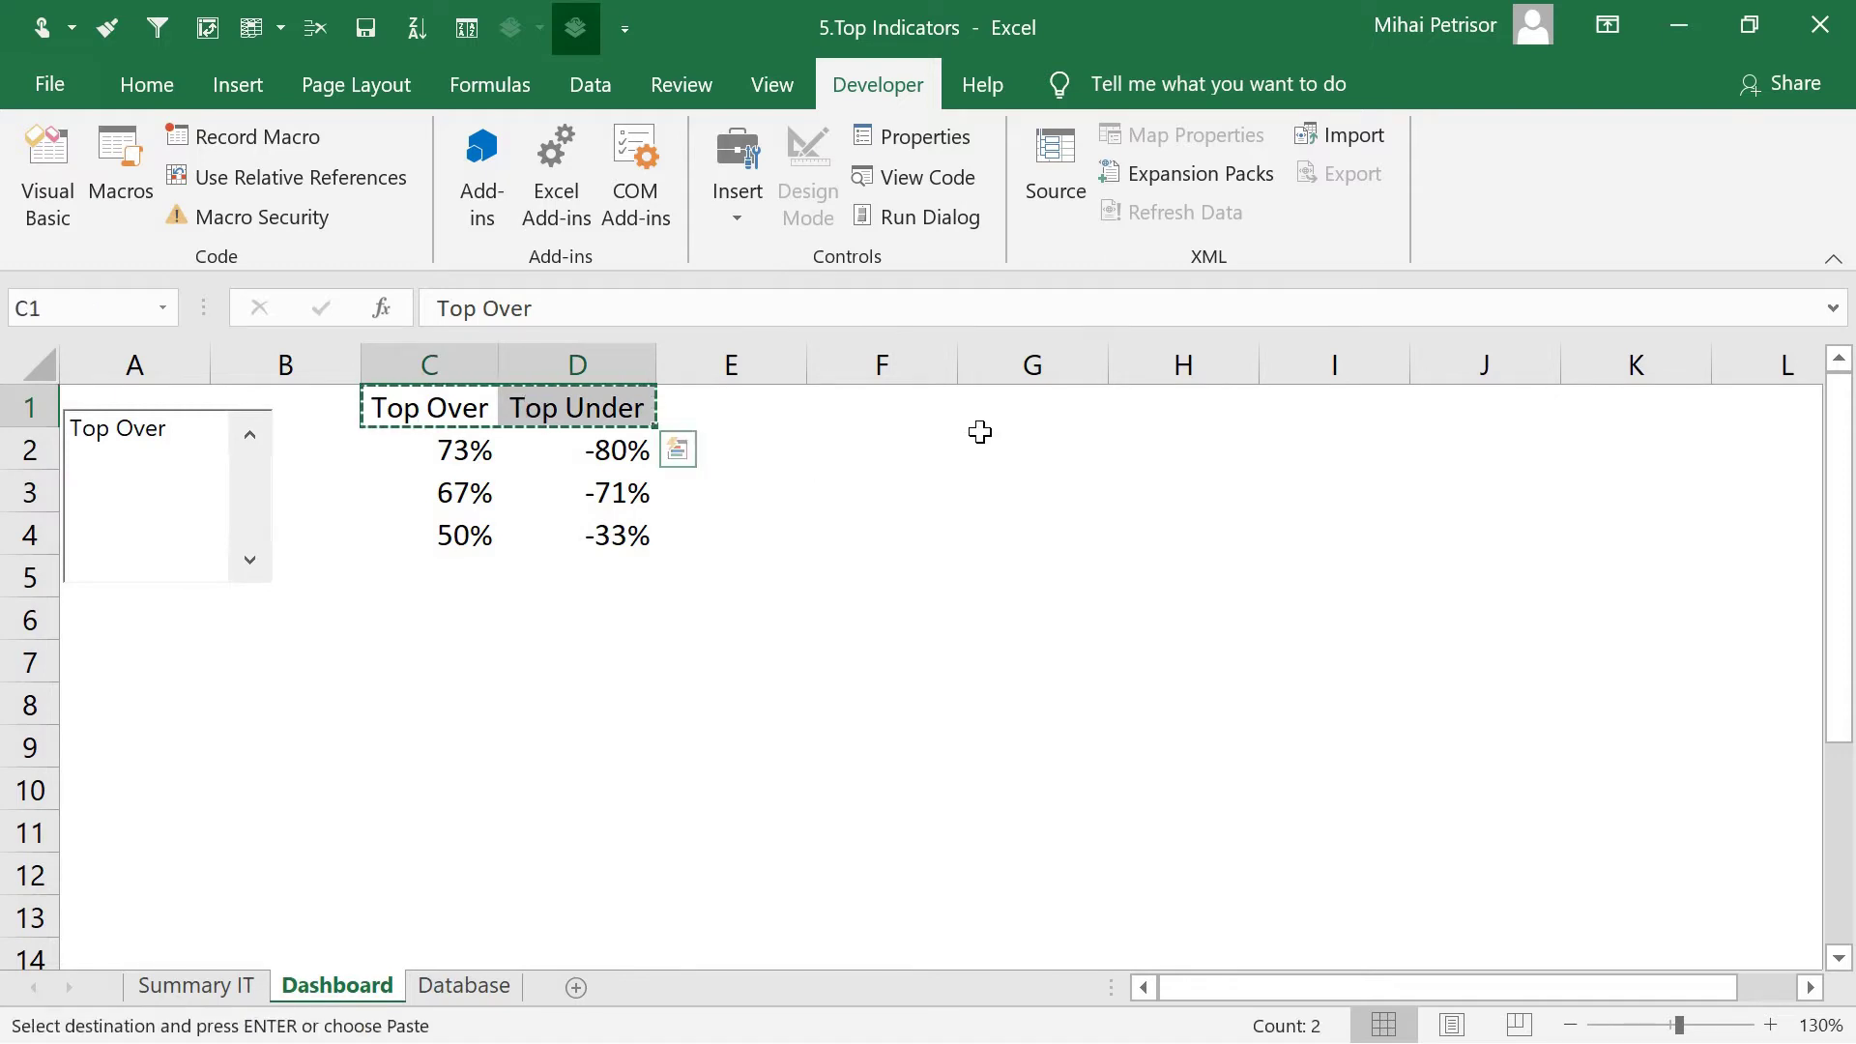
left_click(193, 985)
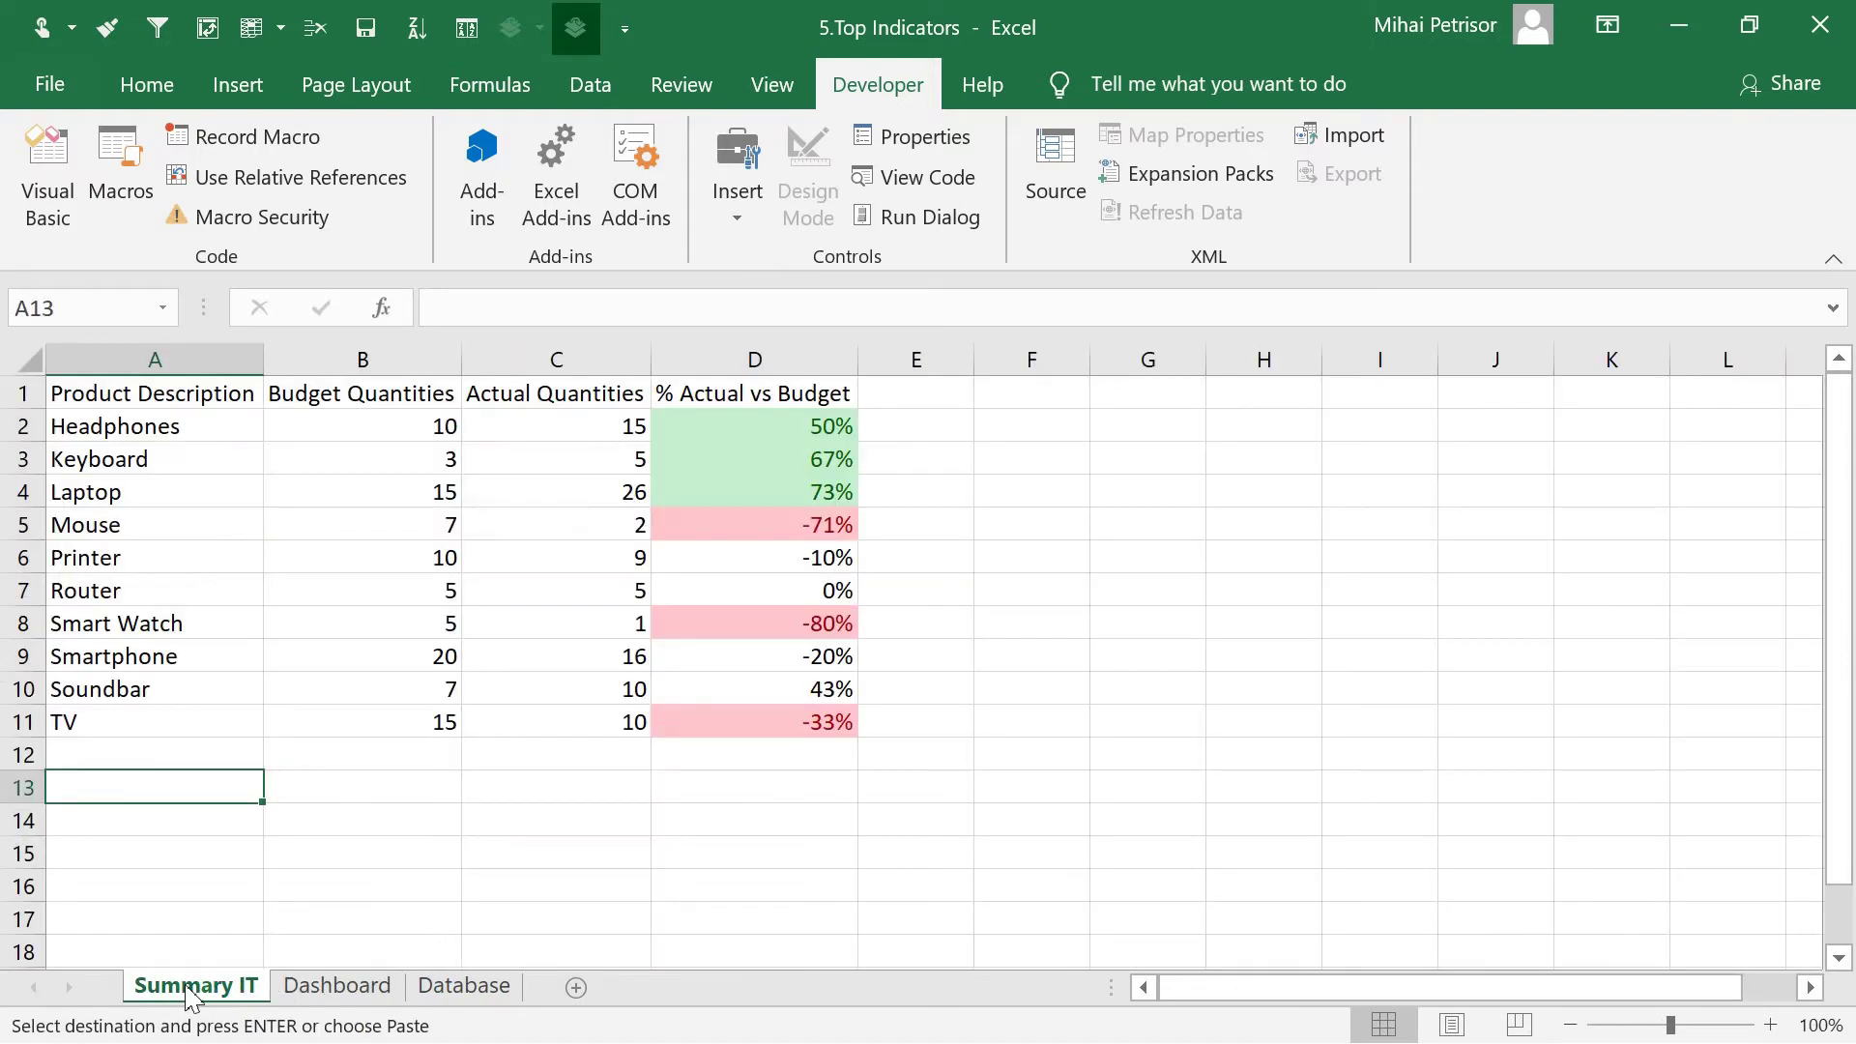
right_click(120, 817)
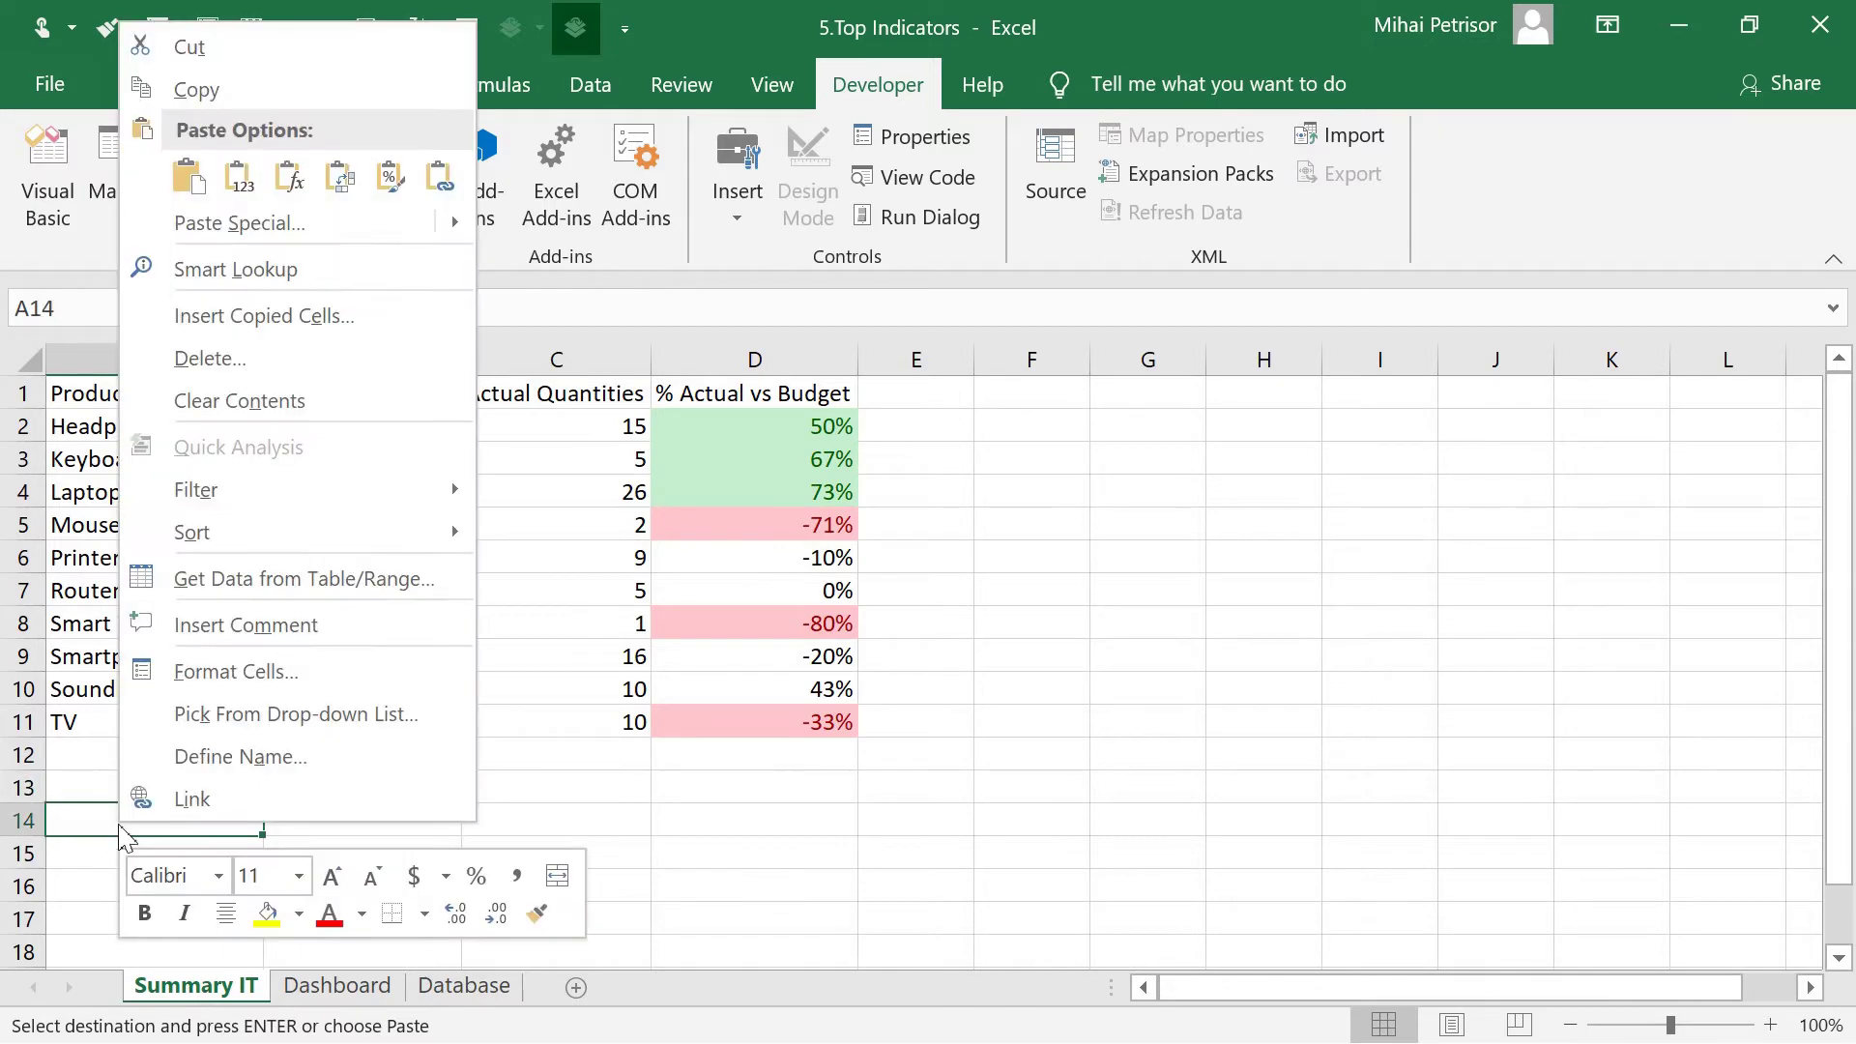
left_click(339, 179)
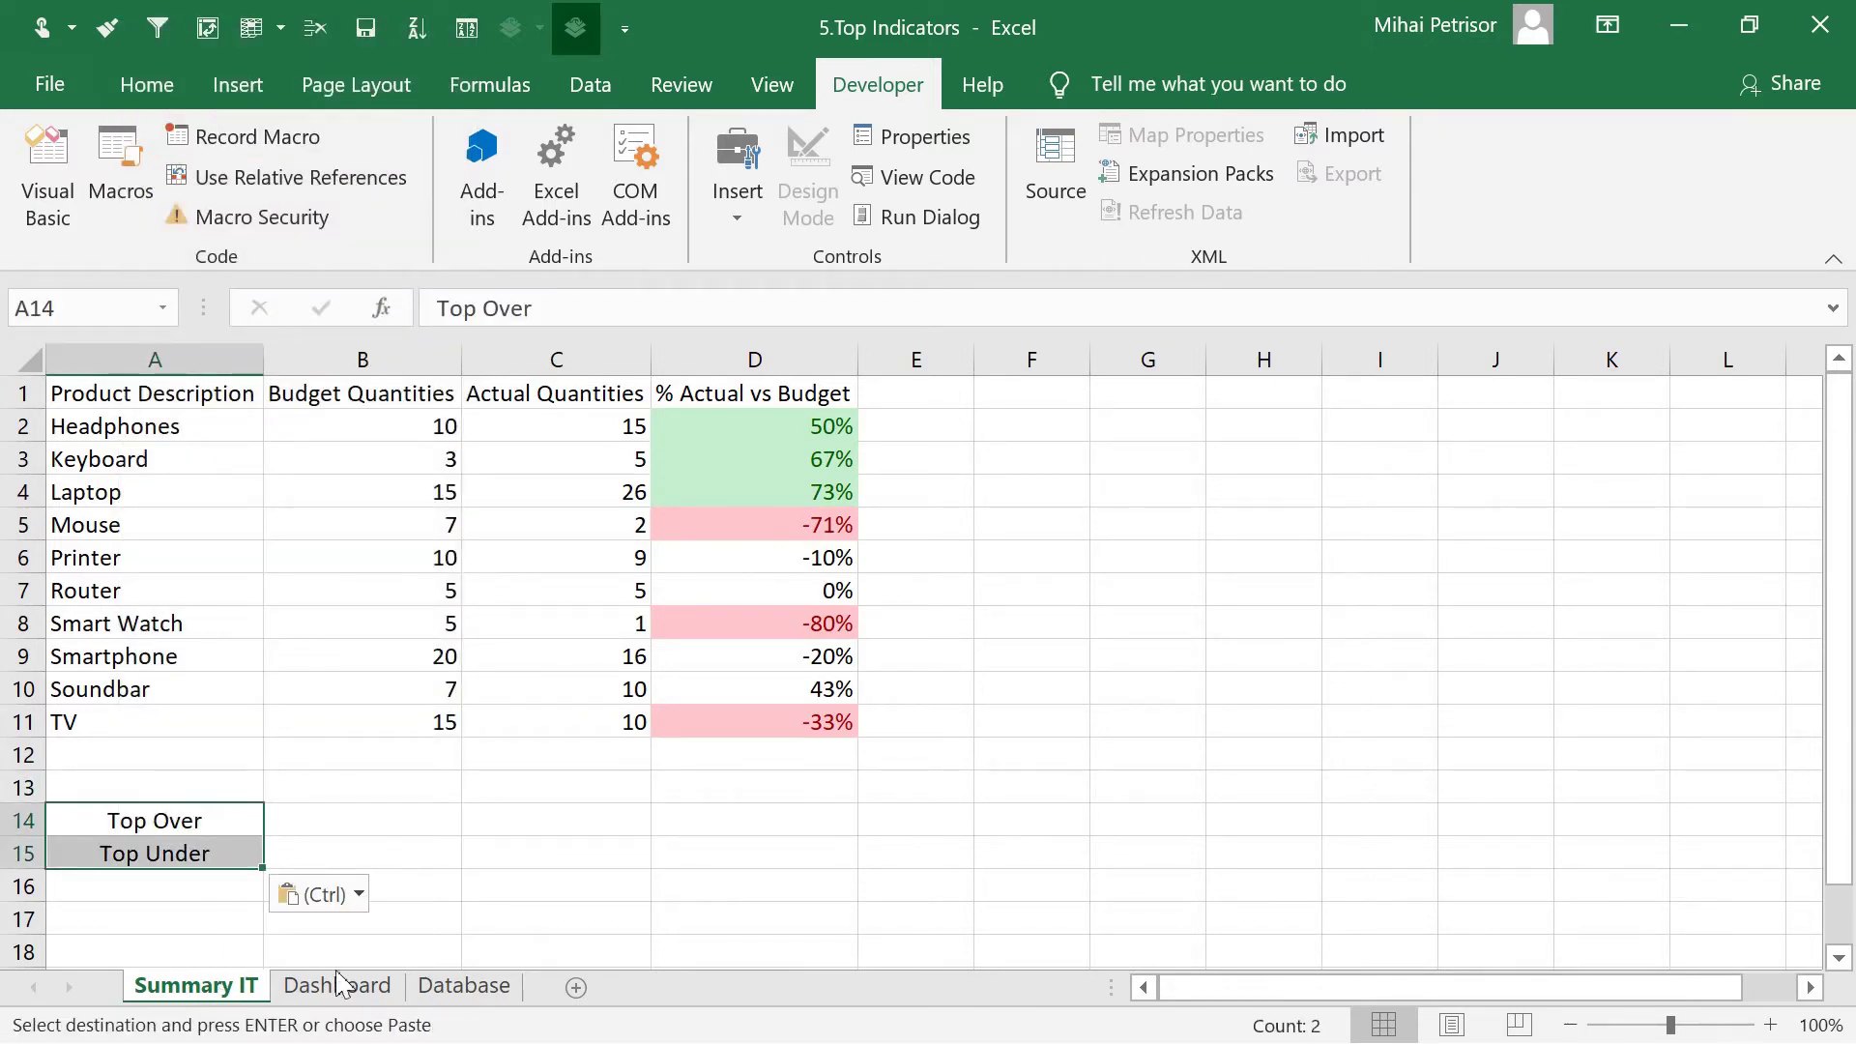
left_click(466, 989)
left_click(338, 987)
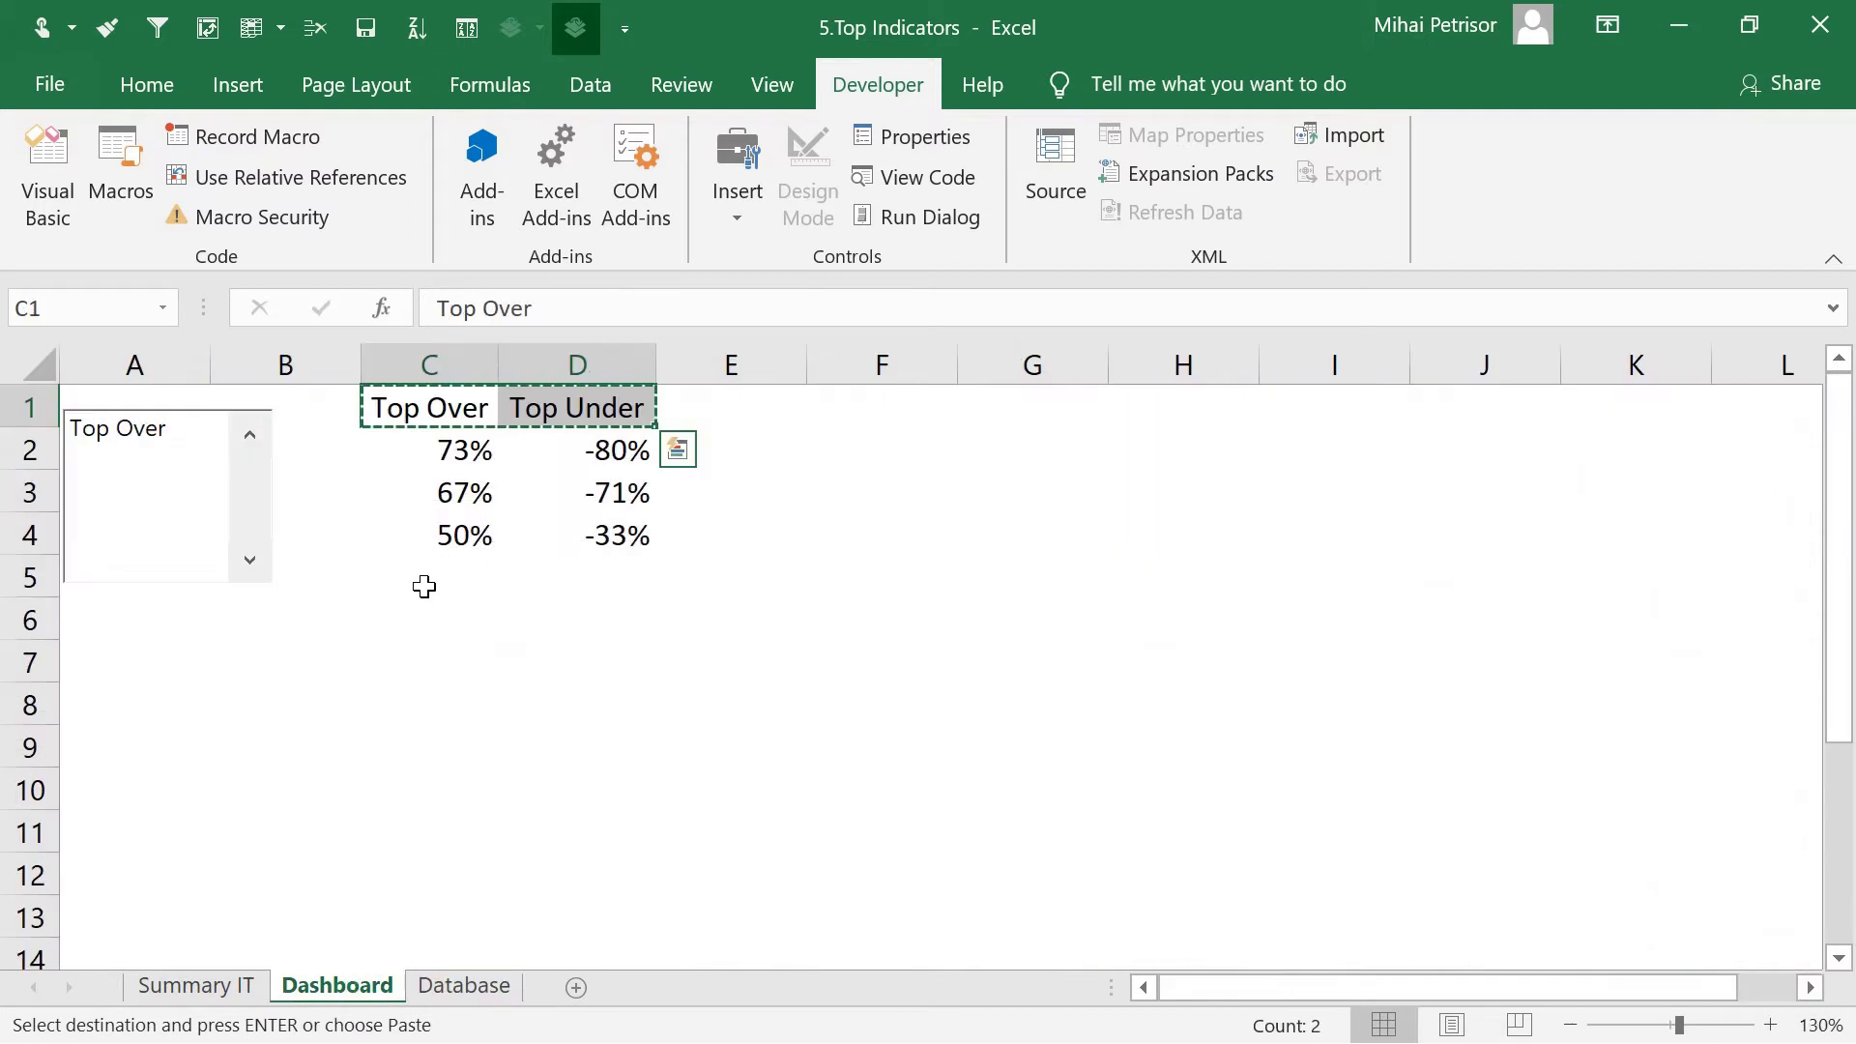
left_click(486, 456)
key("Escape")
Set the list box's input range to Summary IT A14:A15
right_click(194, 464)
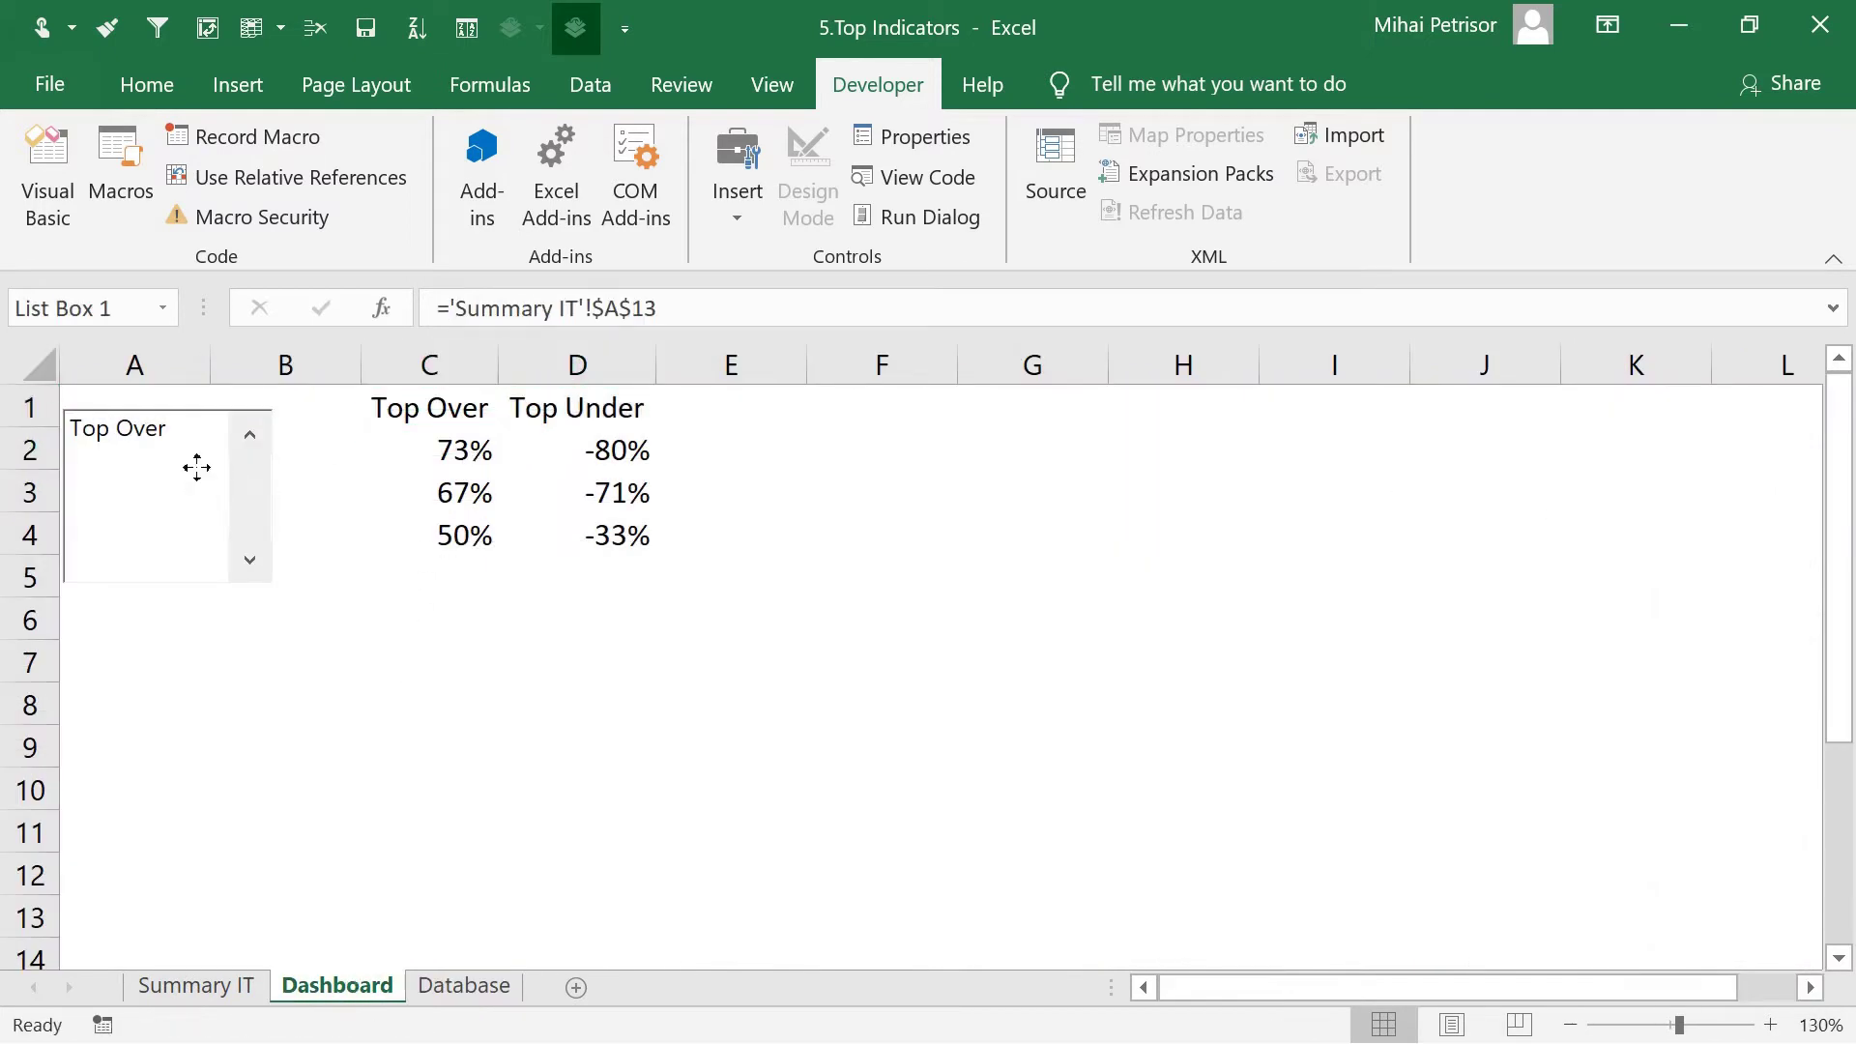
left_click(350, 768)
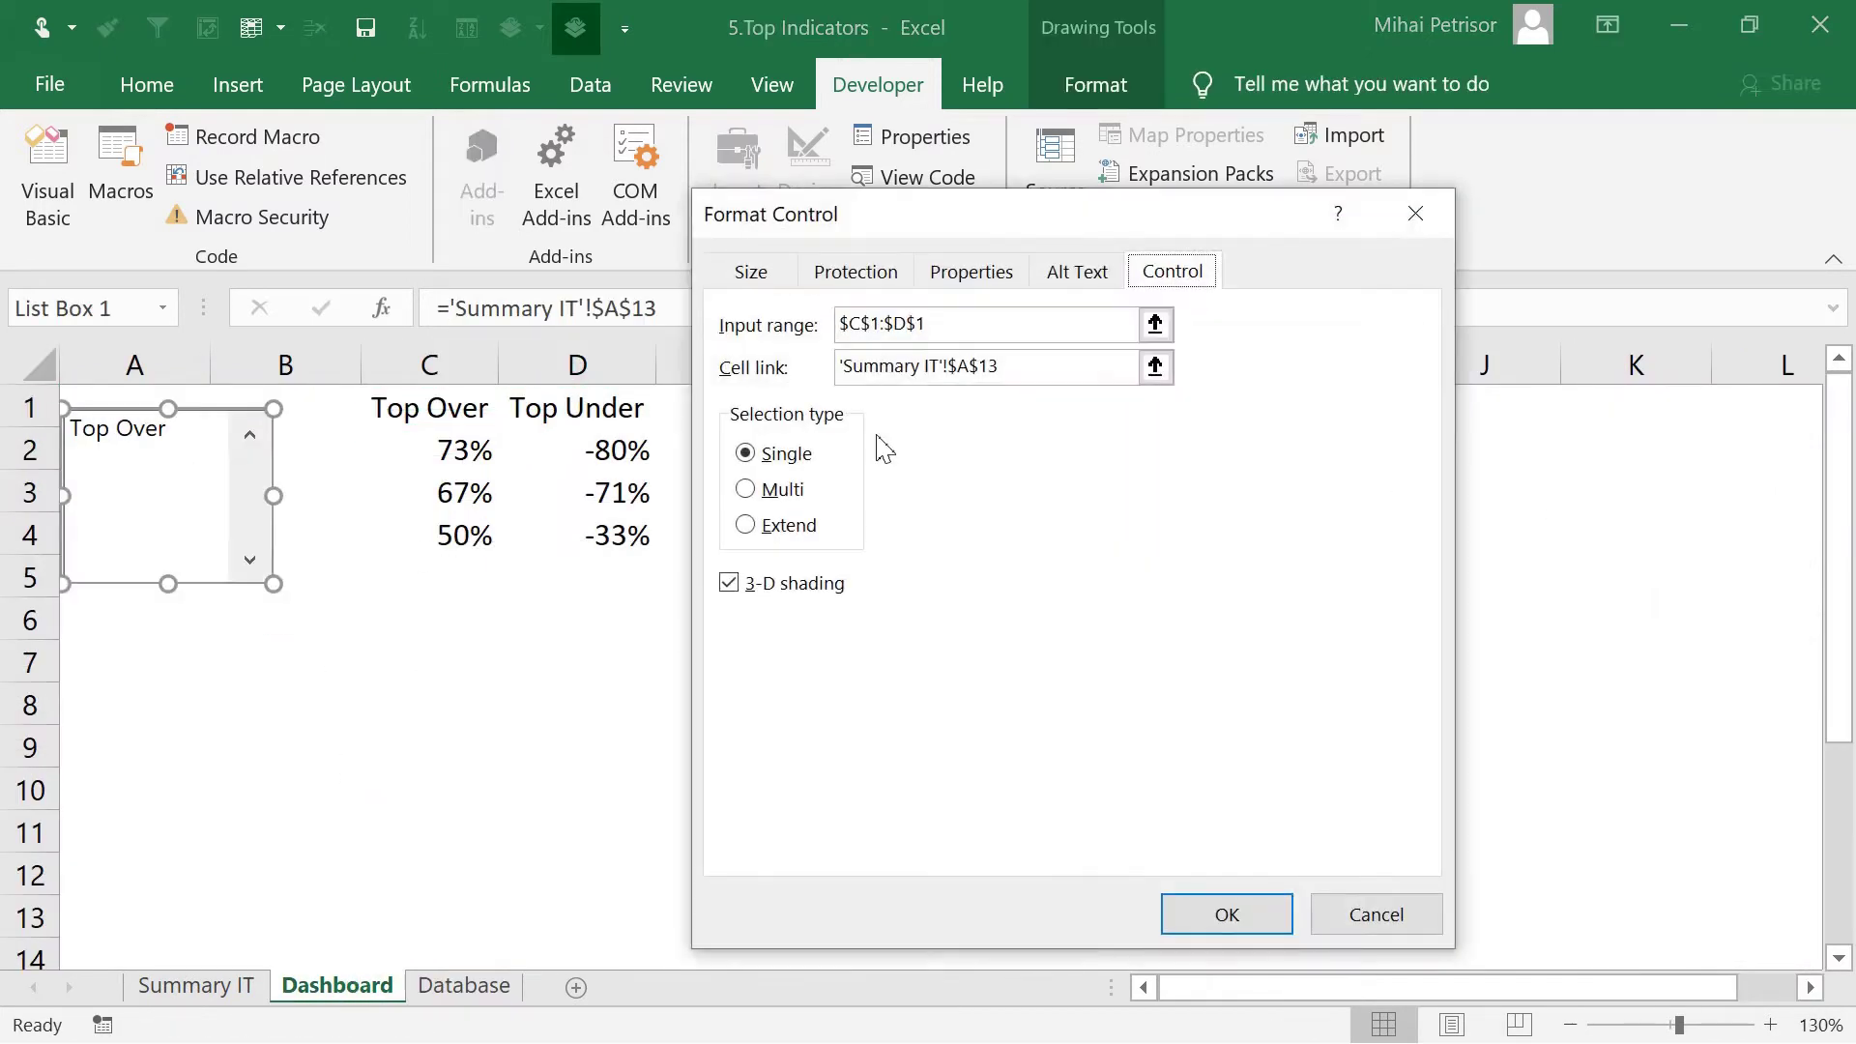
left_click(829, 323)
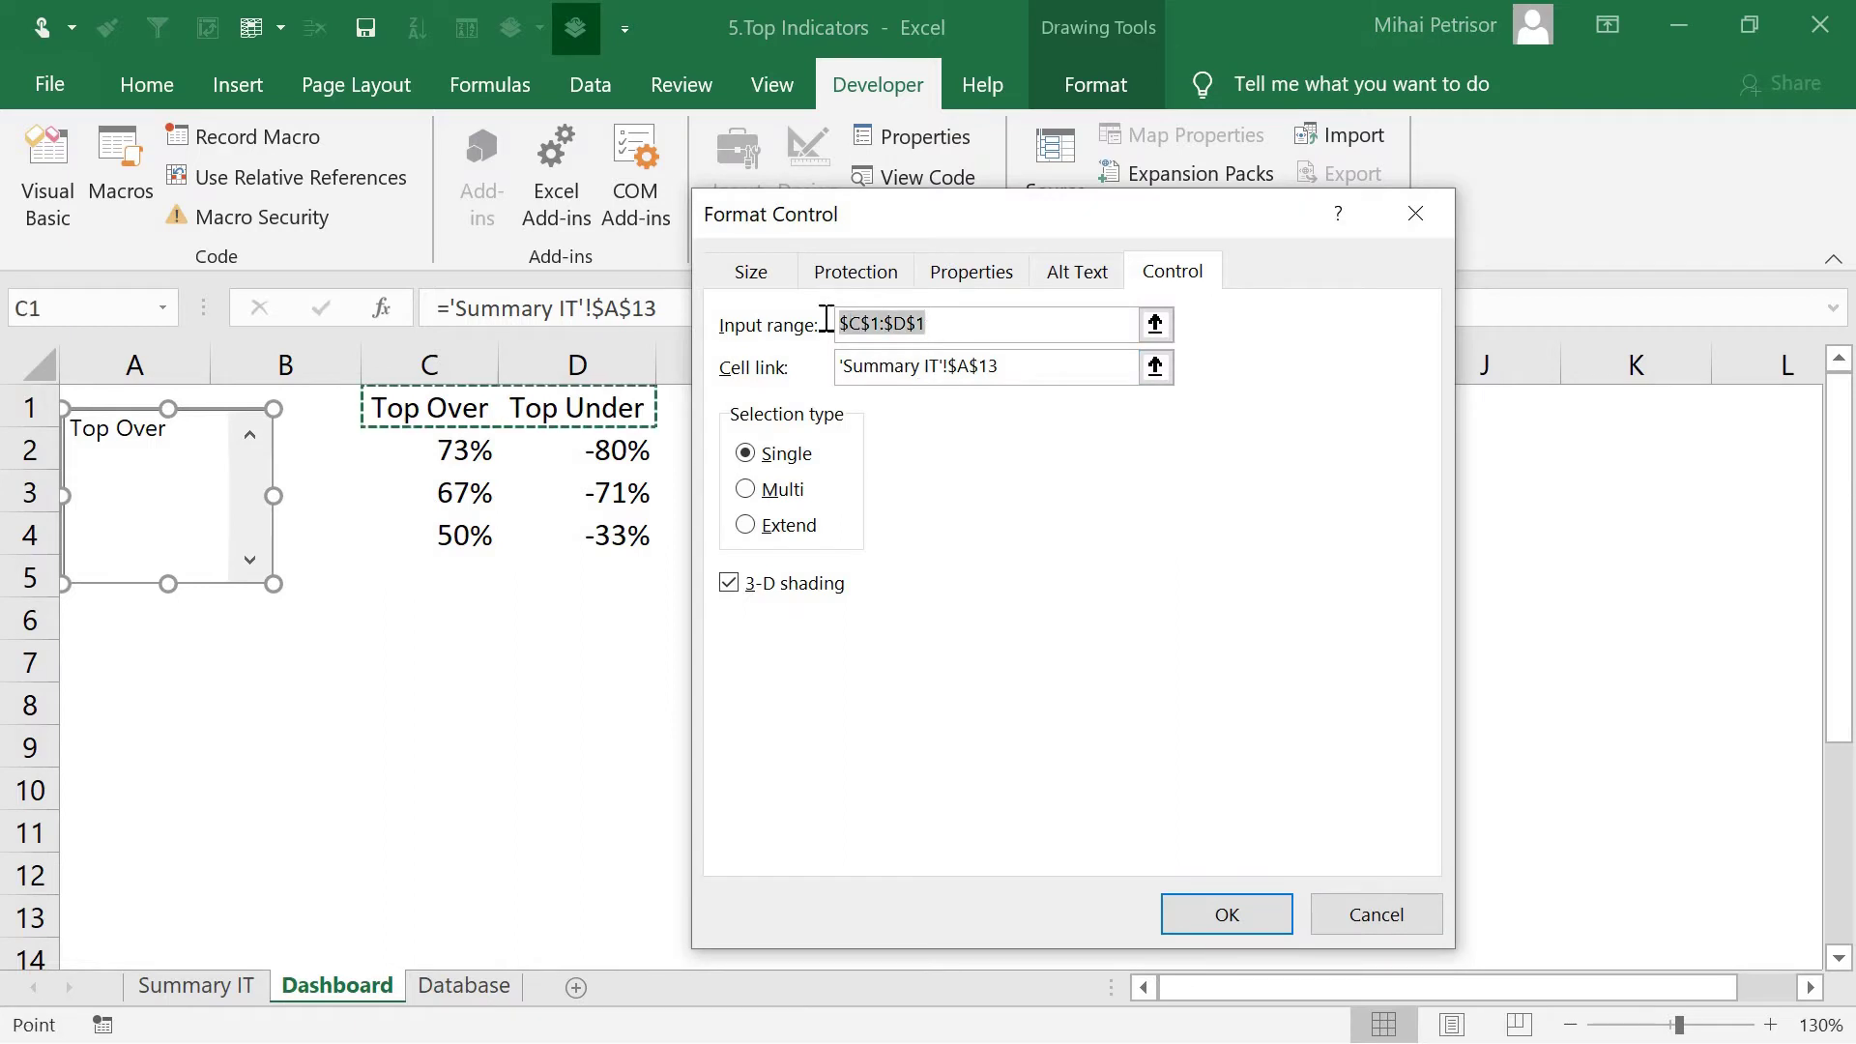
left_click(249, 987)
left_click_drag(183, 833, 175, 850)
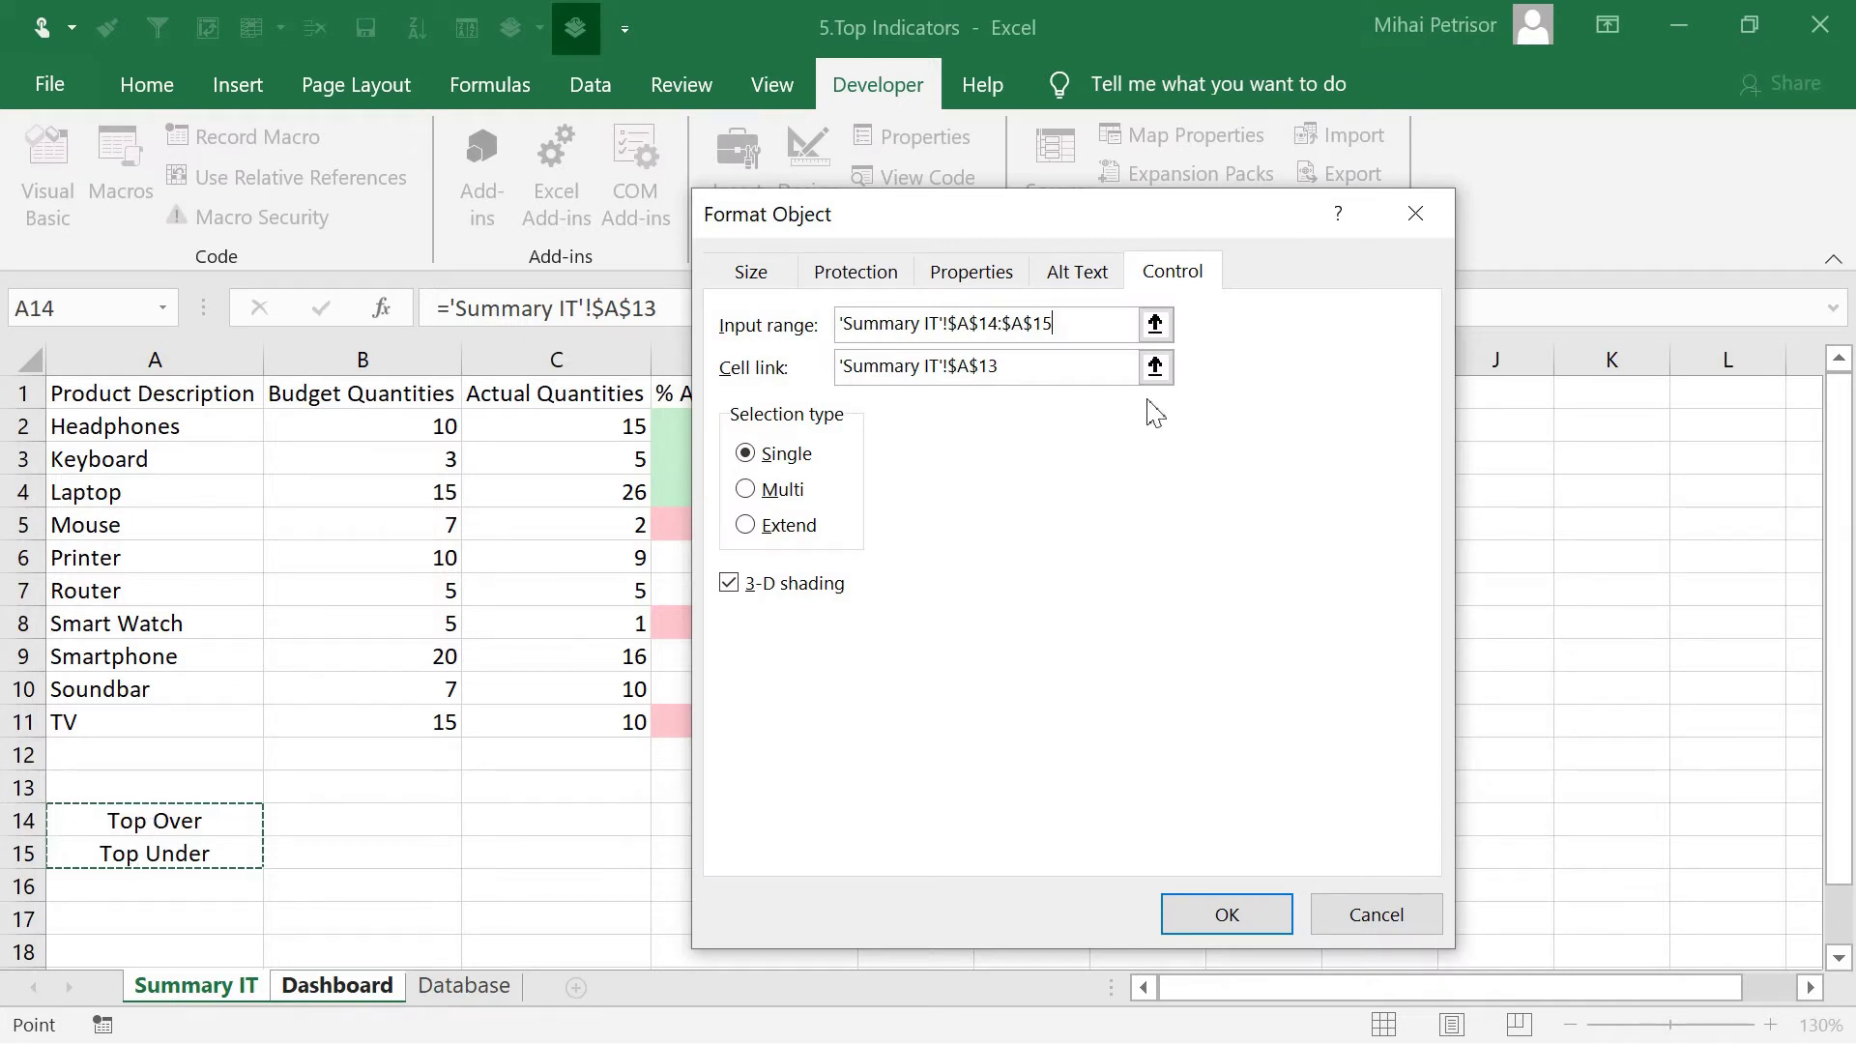
left_click(1208, 911)
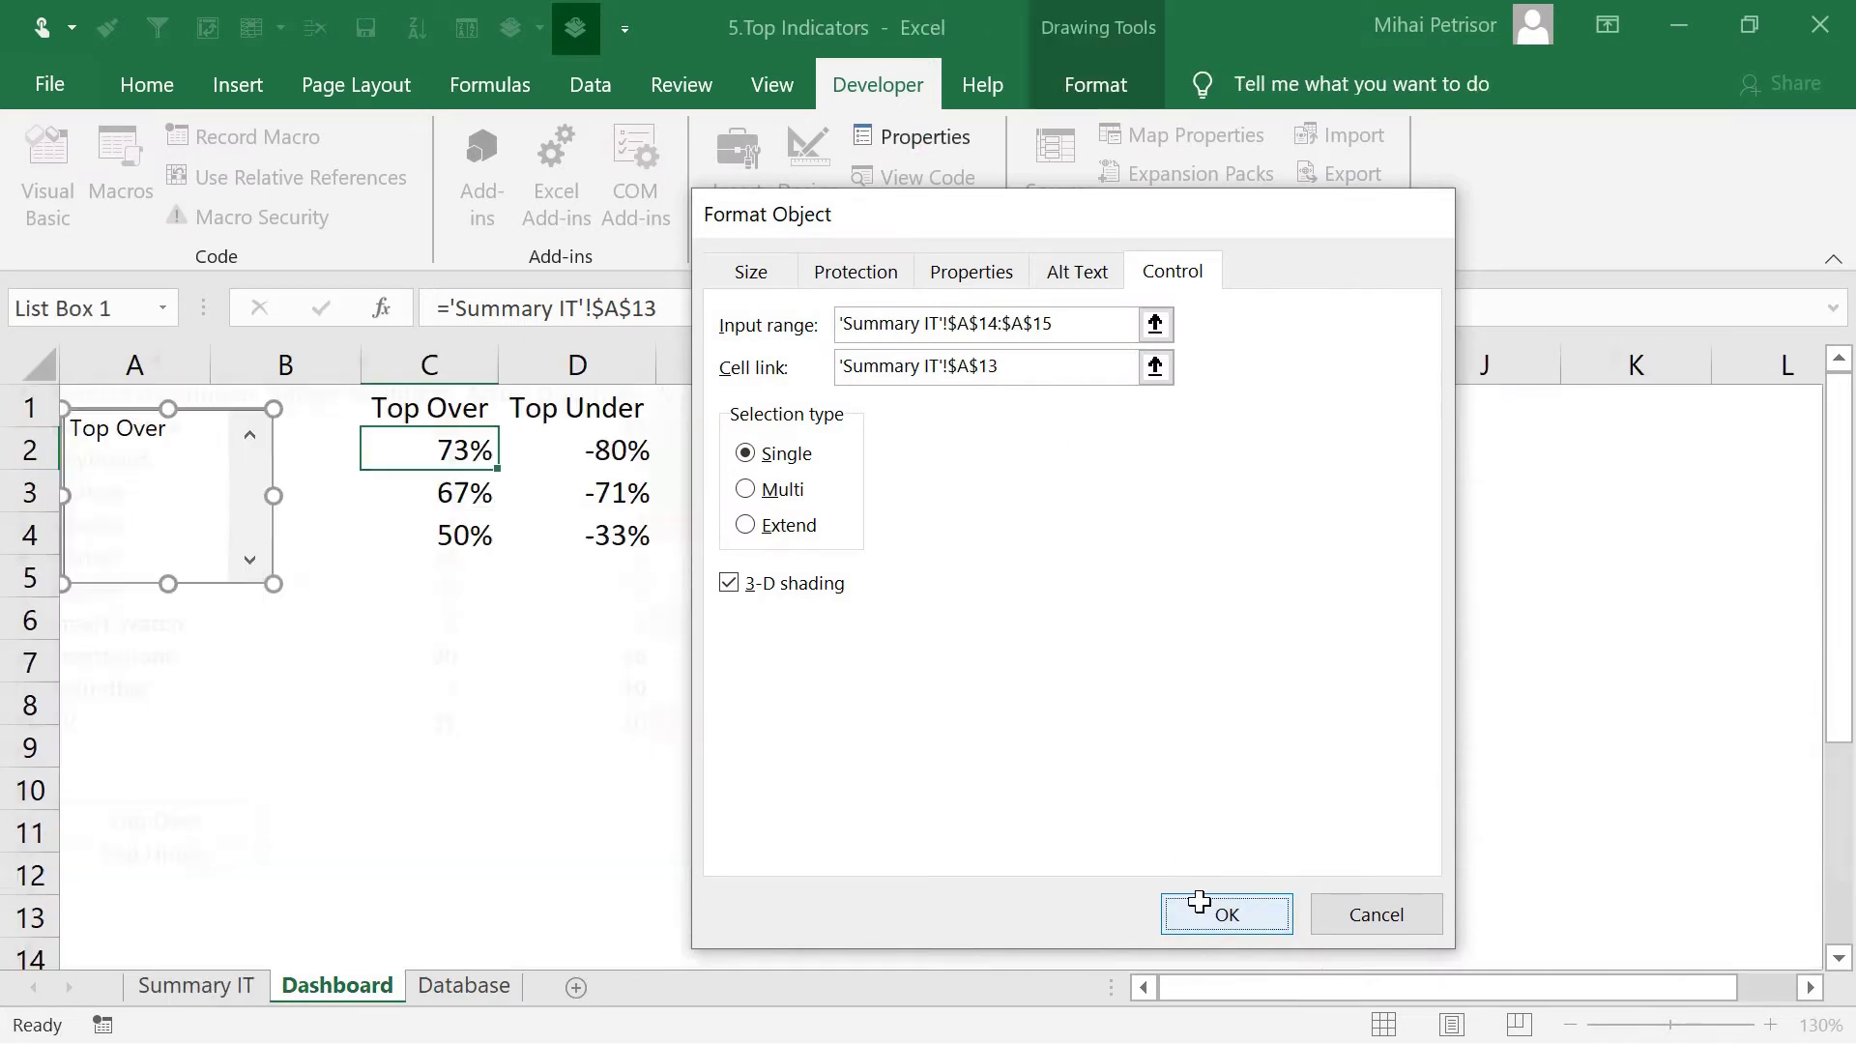
key("Escape")
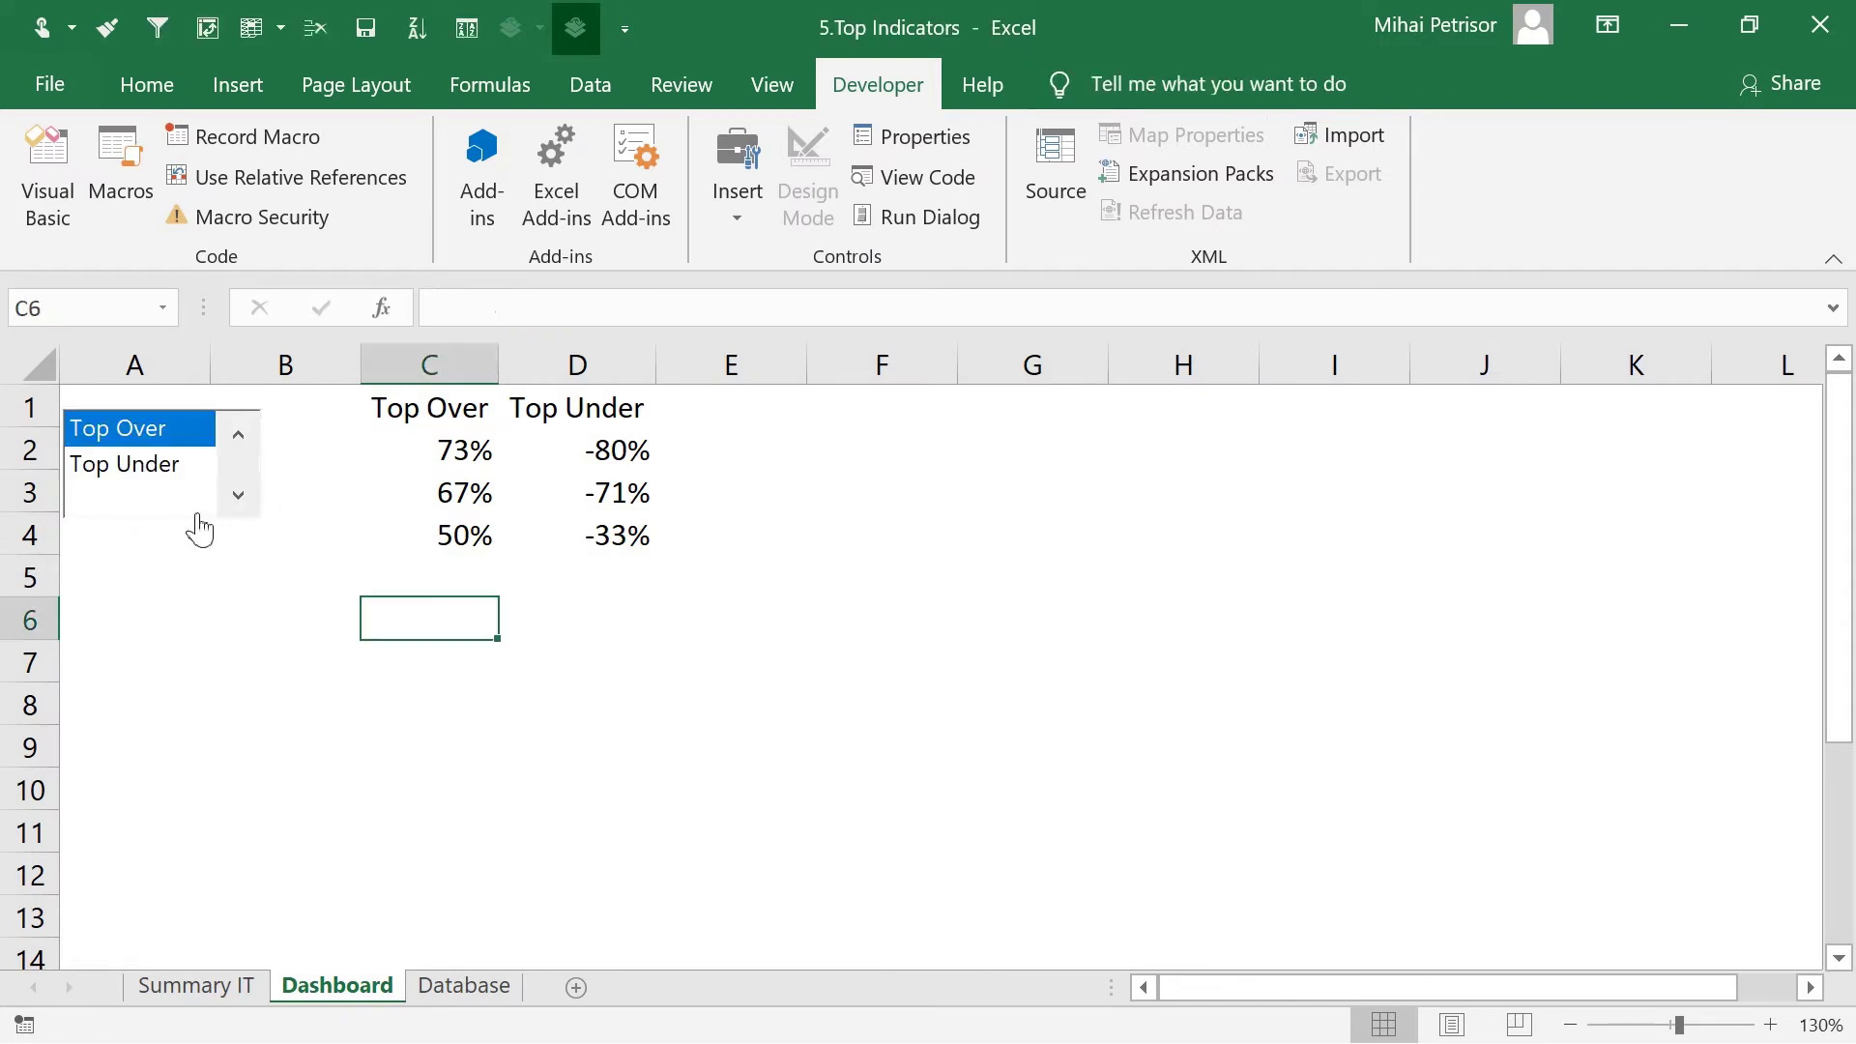
Toggle the list box entries, select Top Over column C1:C4, and leave Top Under chosen
left_click(182, 467)
left_click(184, 435)
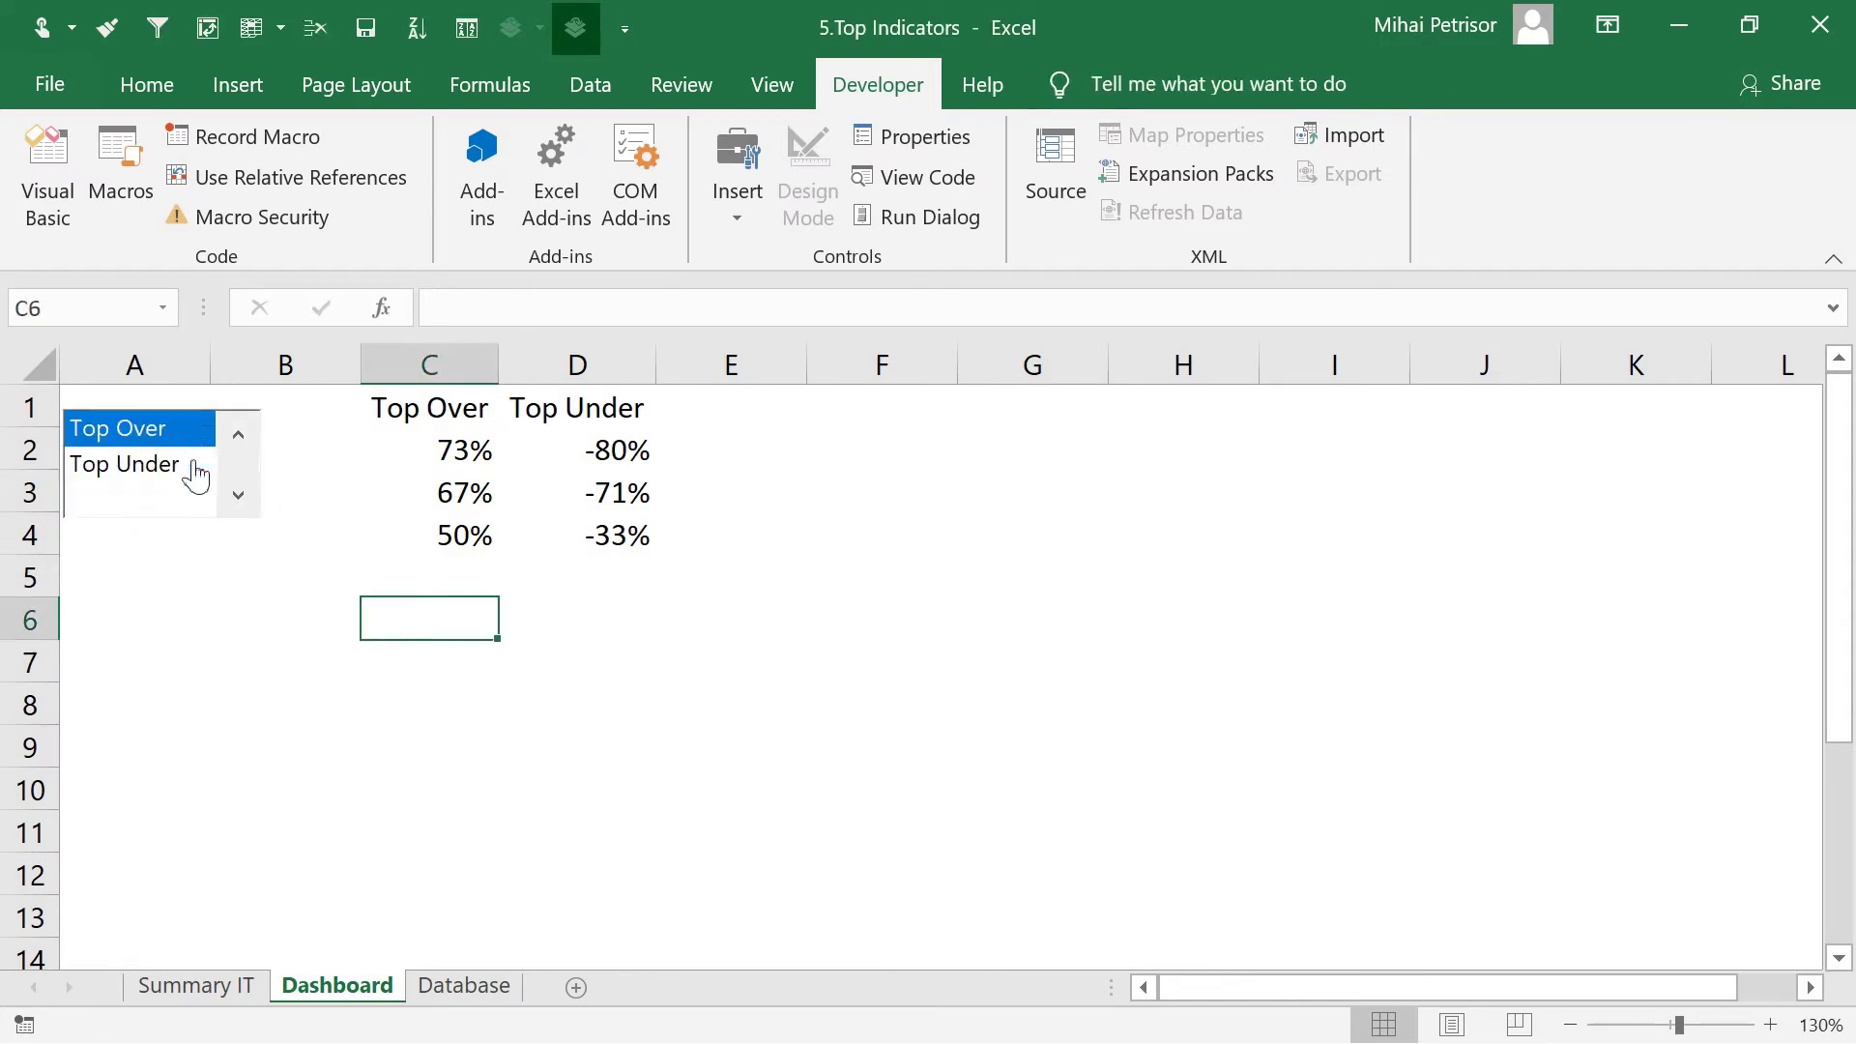
left_click(422, 476)
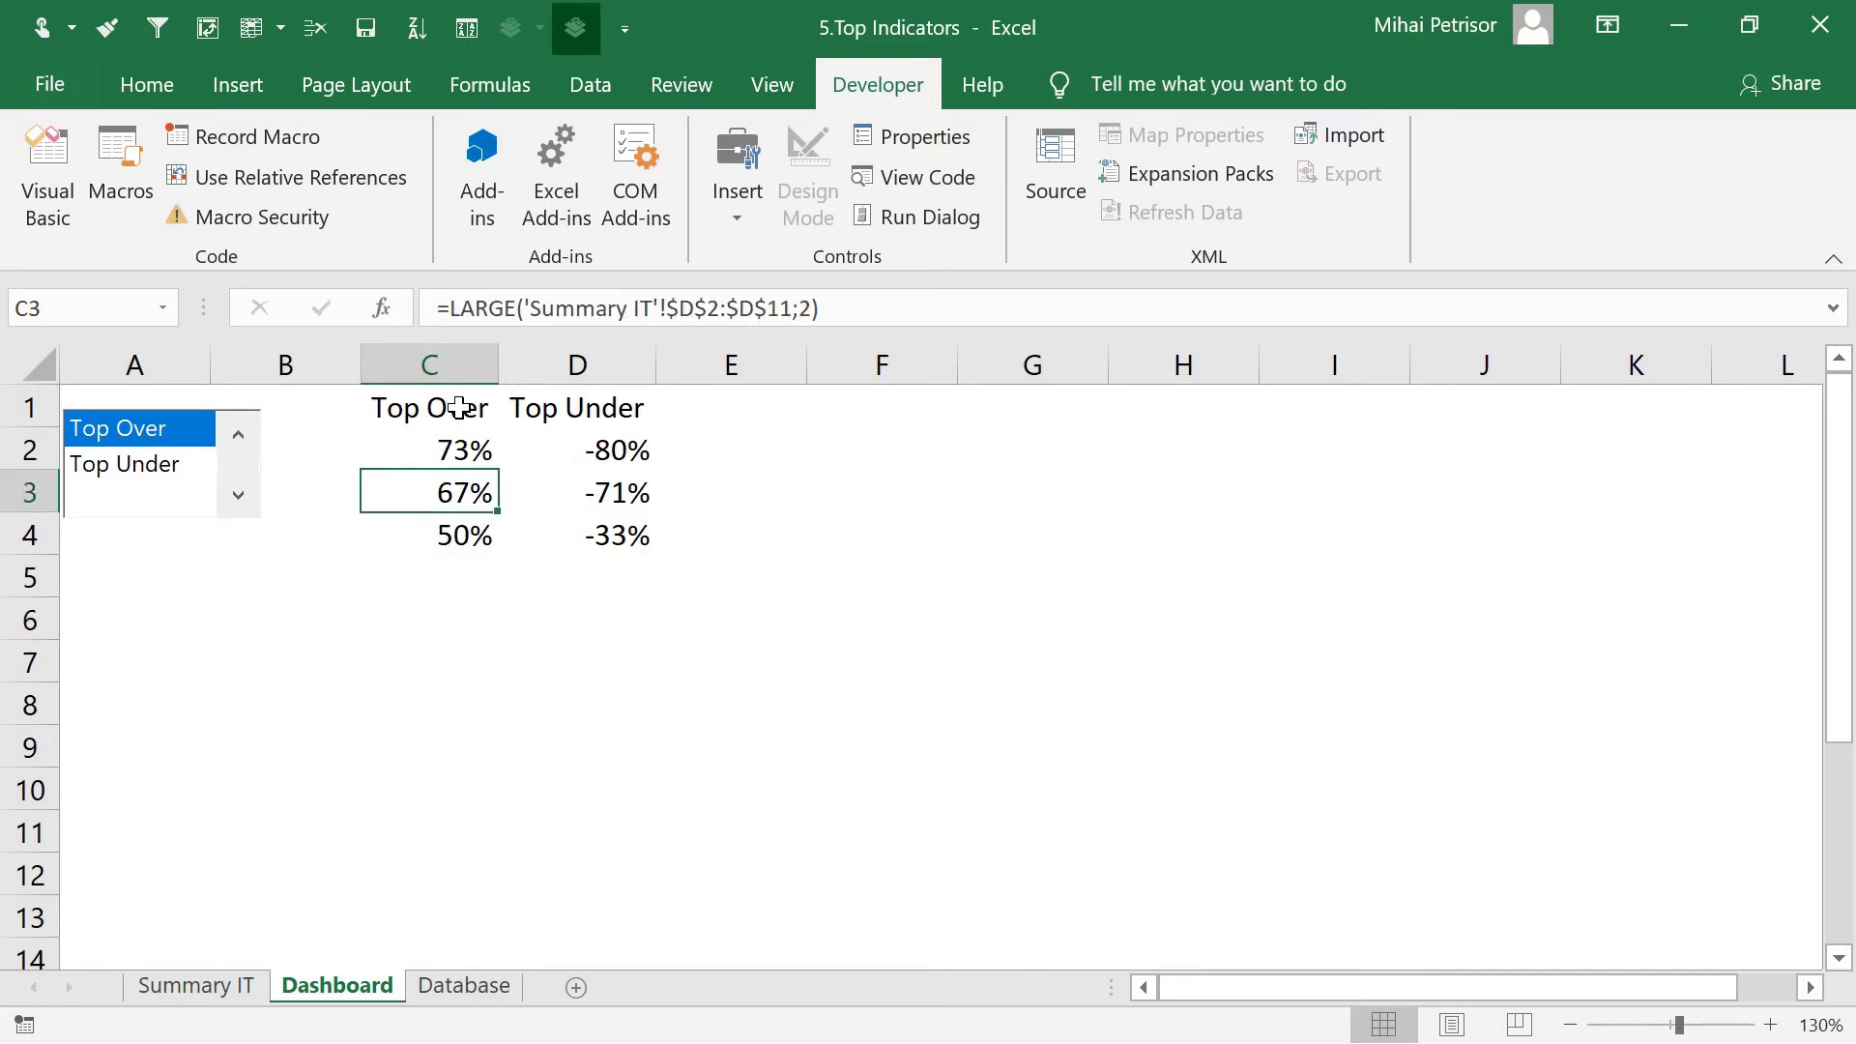
left_click_drag(447, 404, 458, 537)
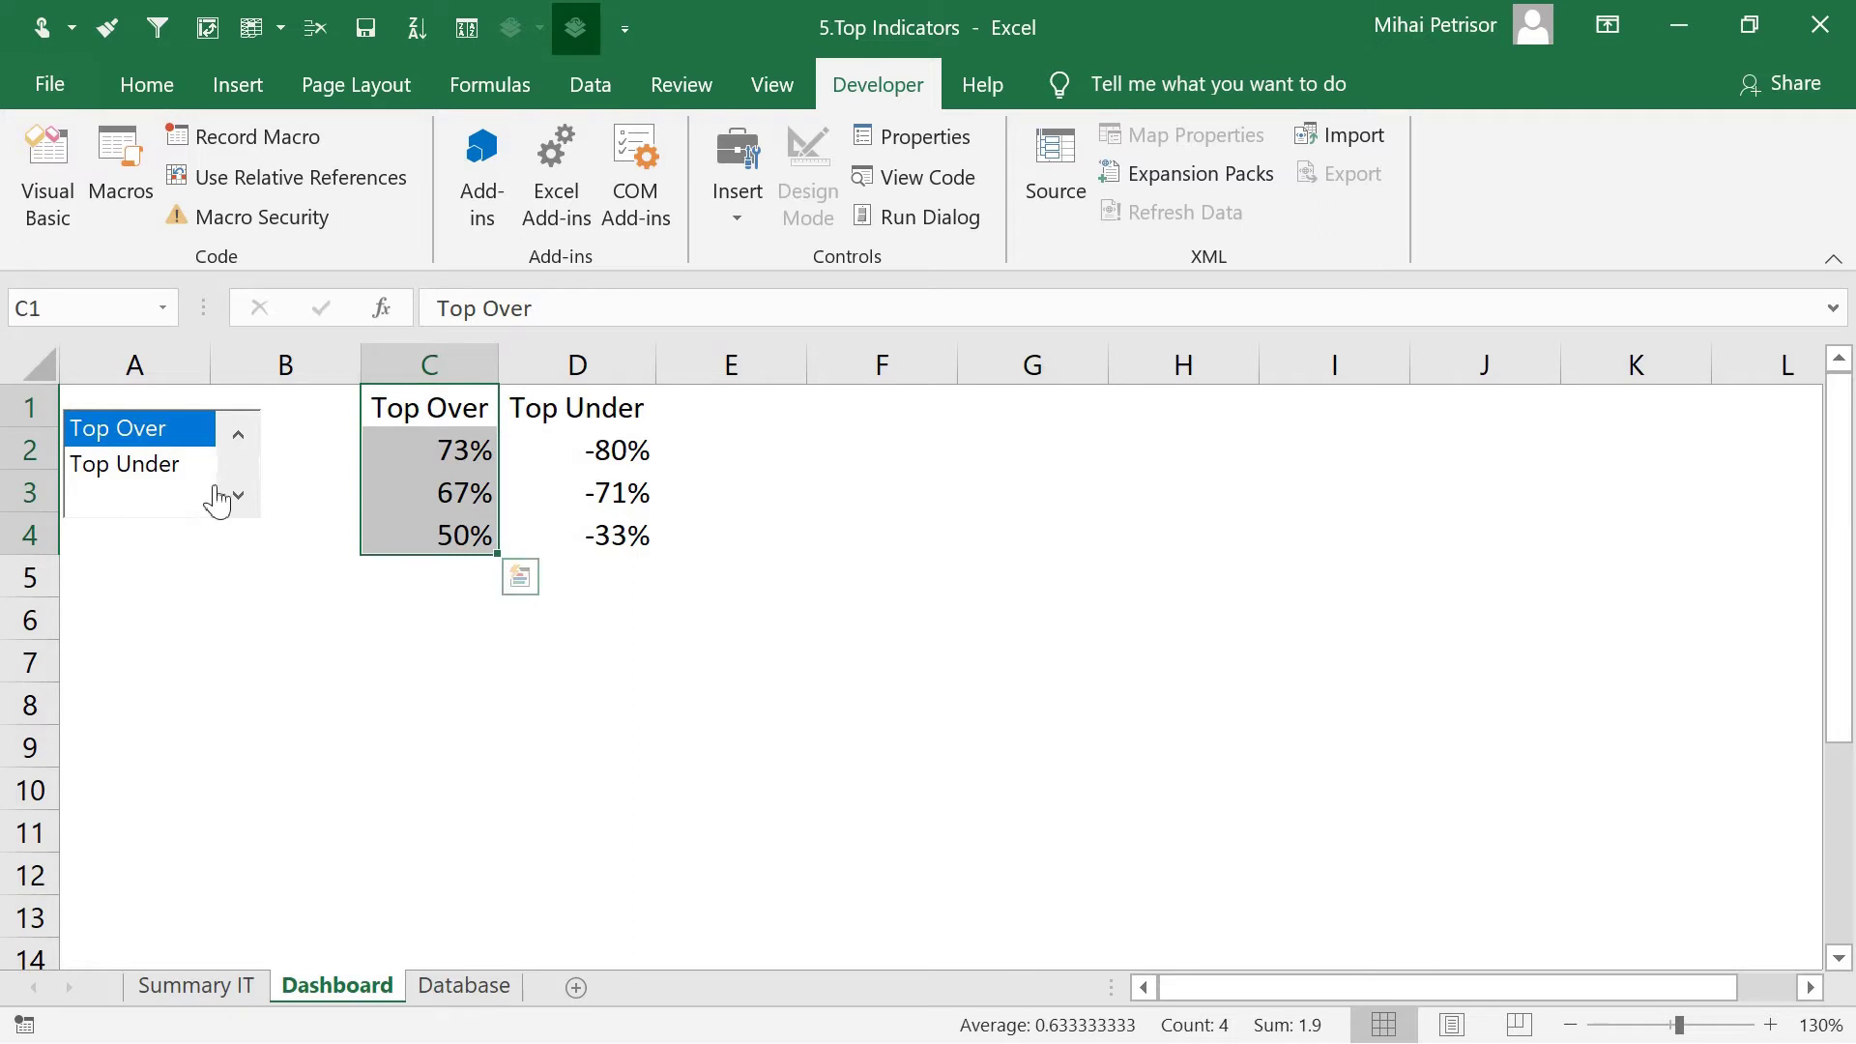
left_click(155, 468)
left_click(248, 618)
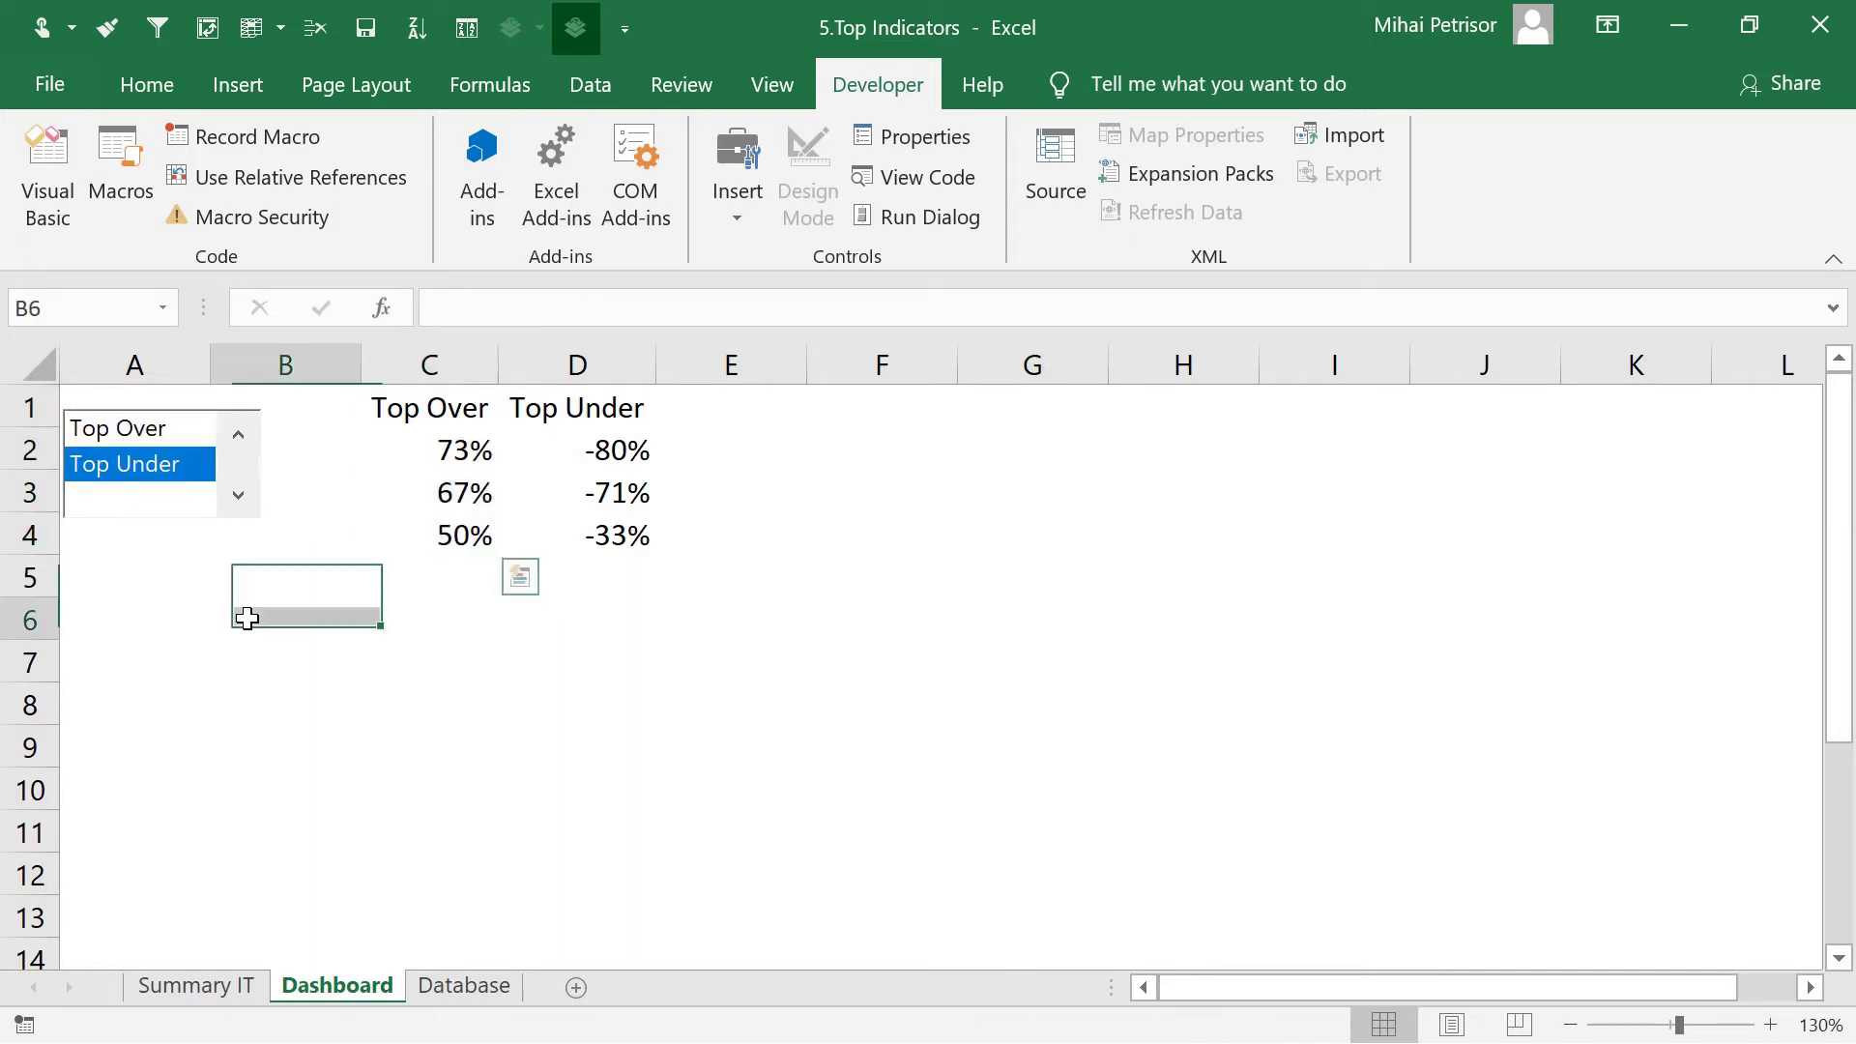
scroll(499, 601, "up", 3, "ctrl")
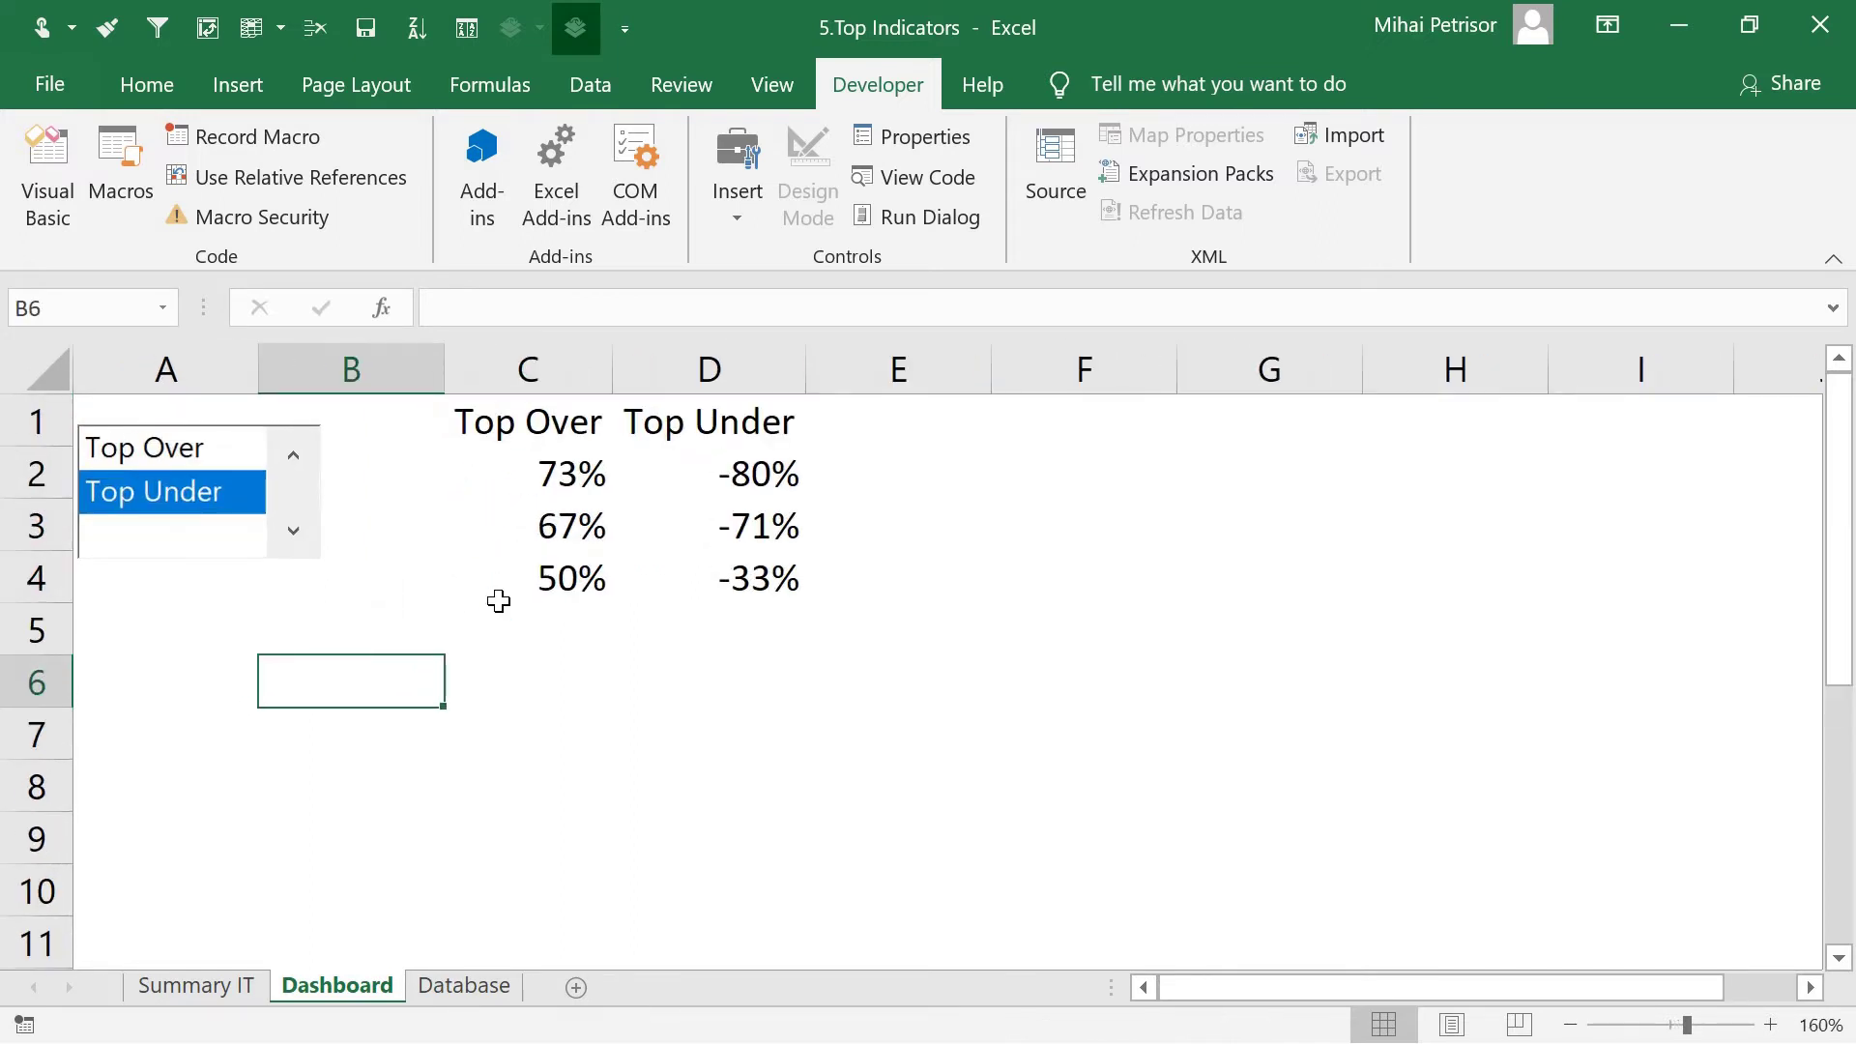
Move and resize the list box so it spans only rows 1–2
right_click(295, 430)
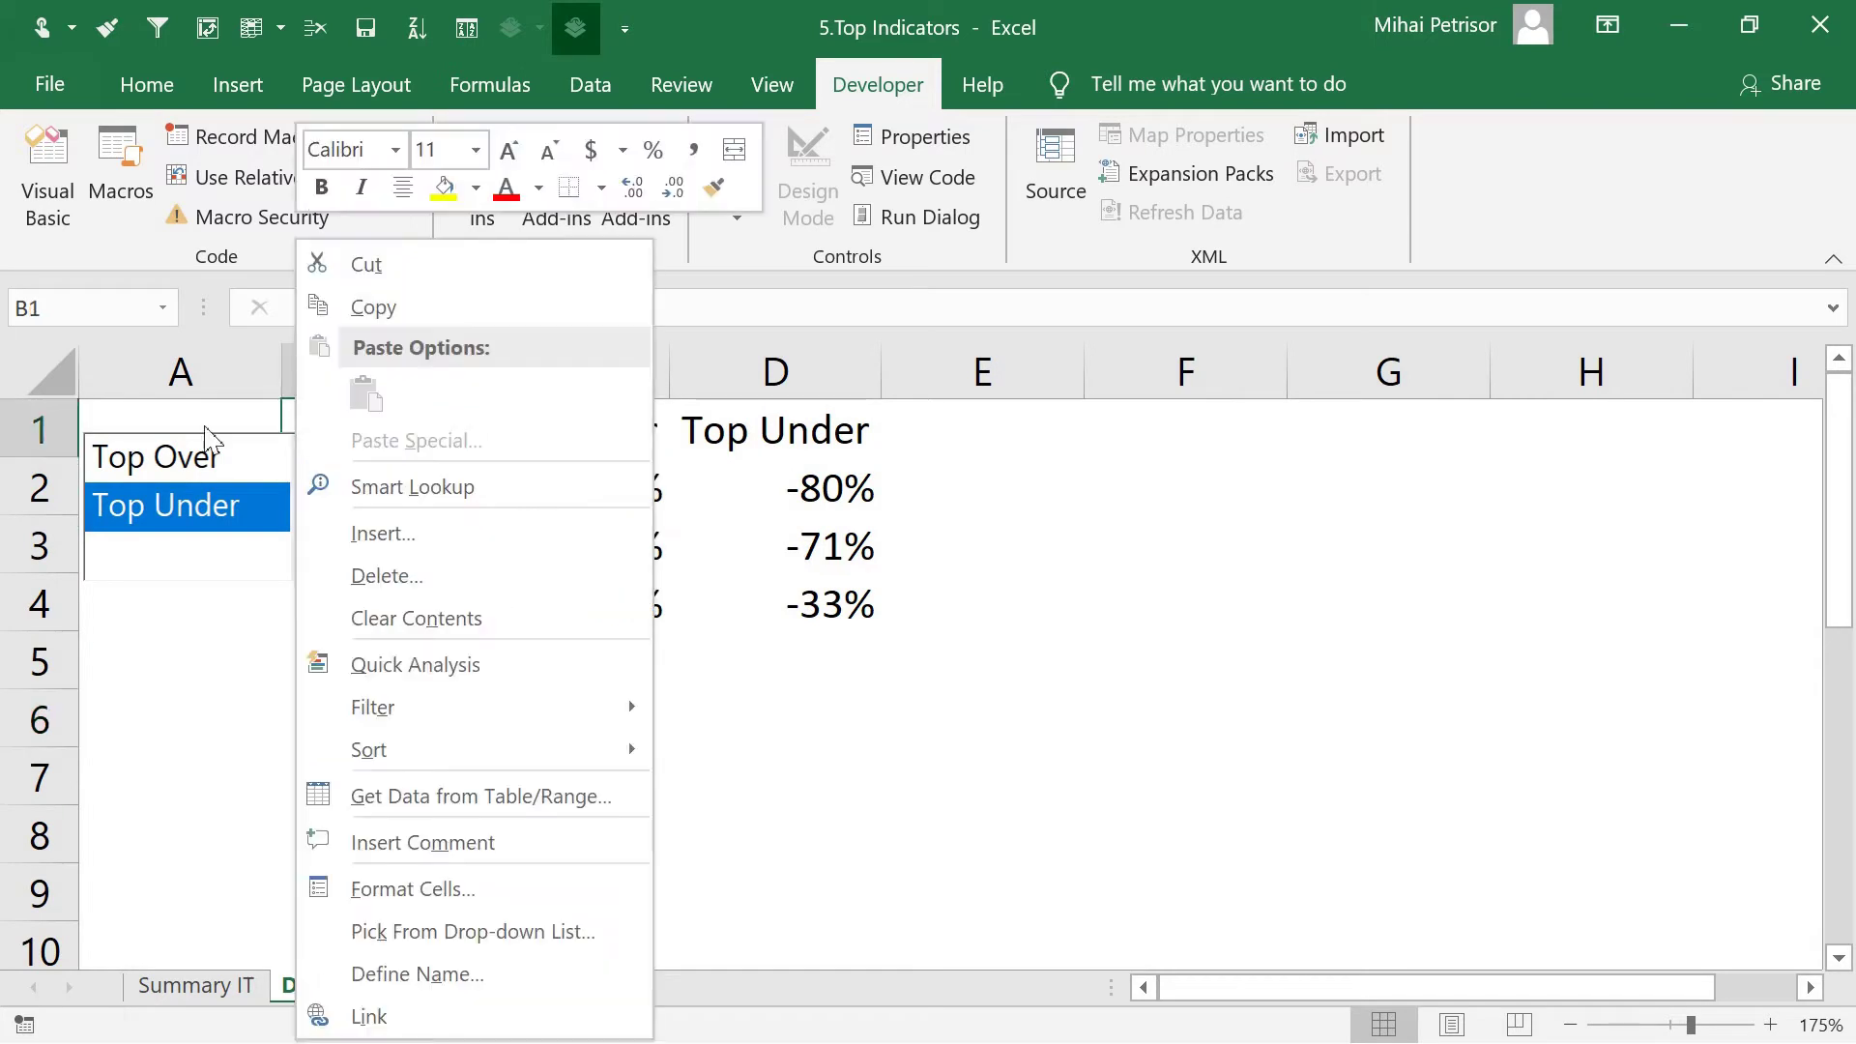
key("Escape")
left_click(254, 464)
right_click(338, 473)
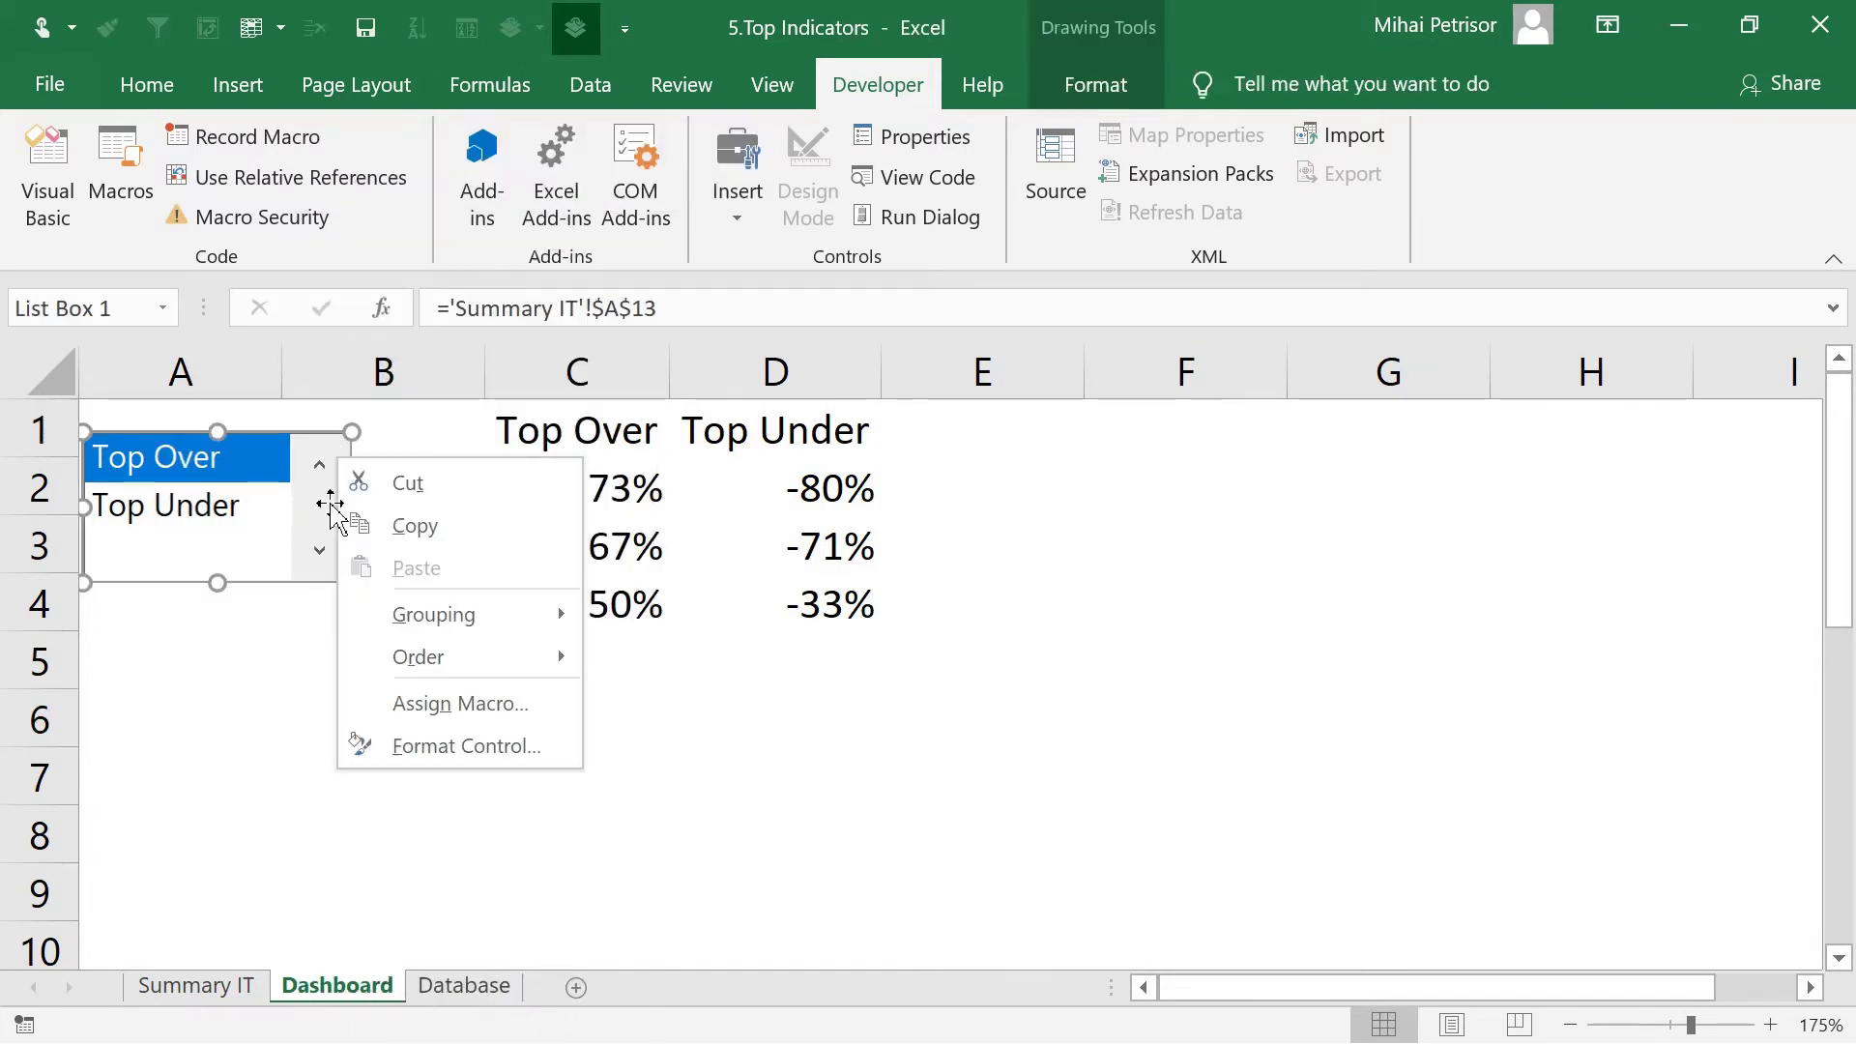
key("Escape")
left_click_drag(310, 464, 306, 427)
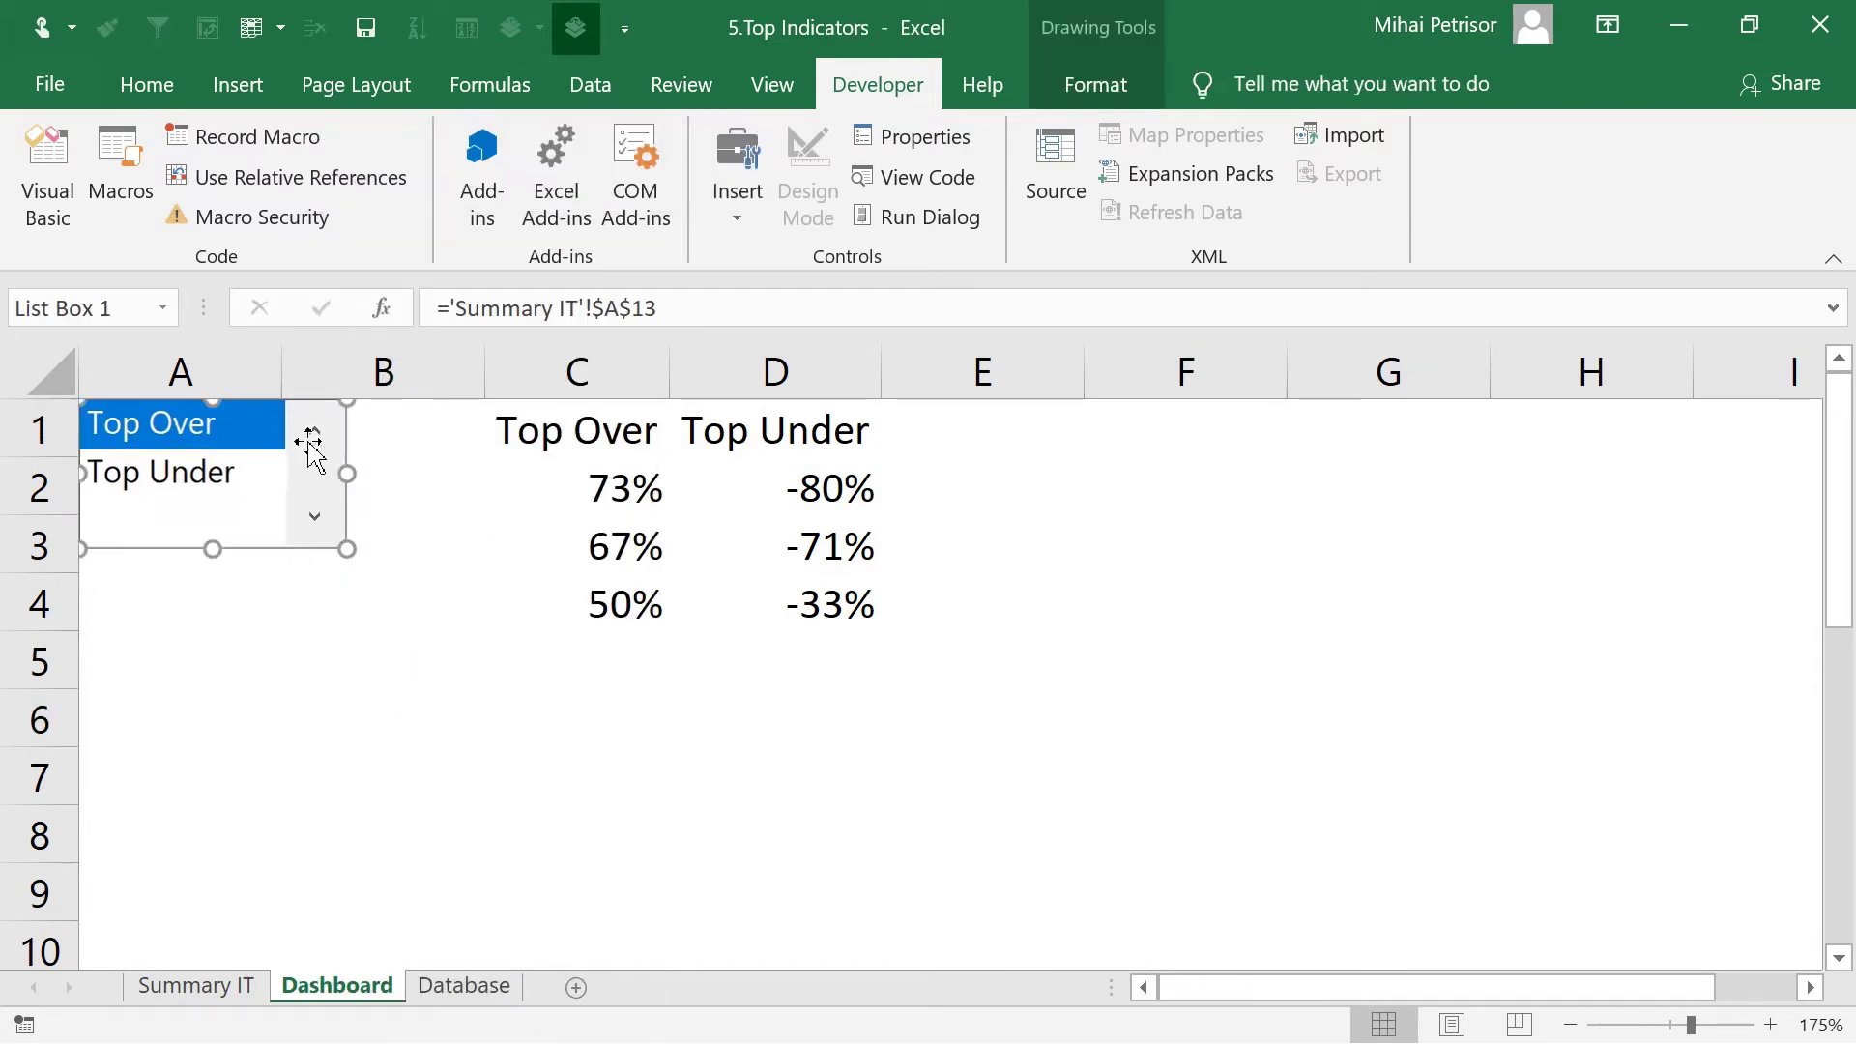
left_click_drag(199, 547, 206, 517)
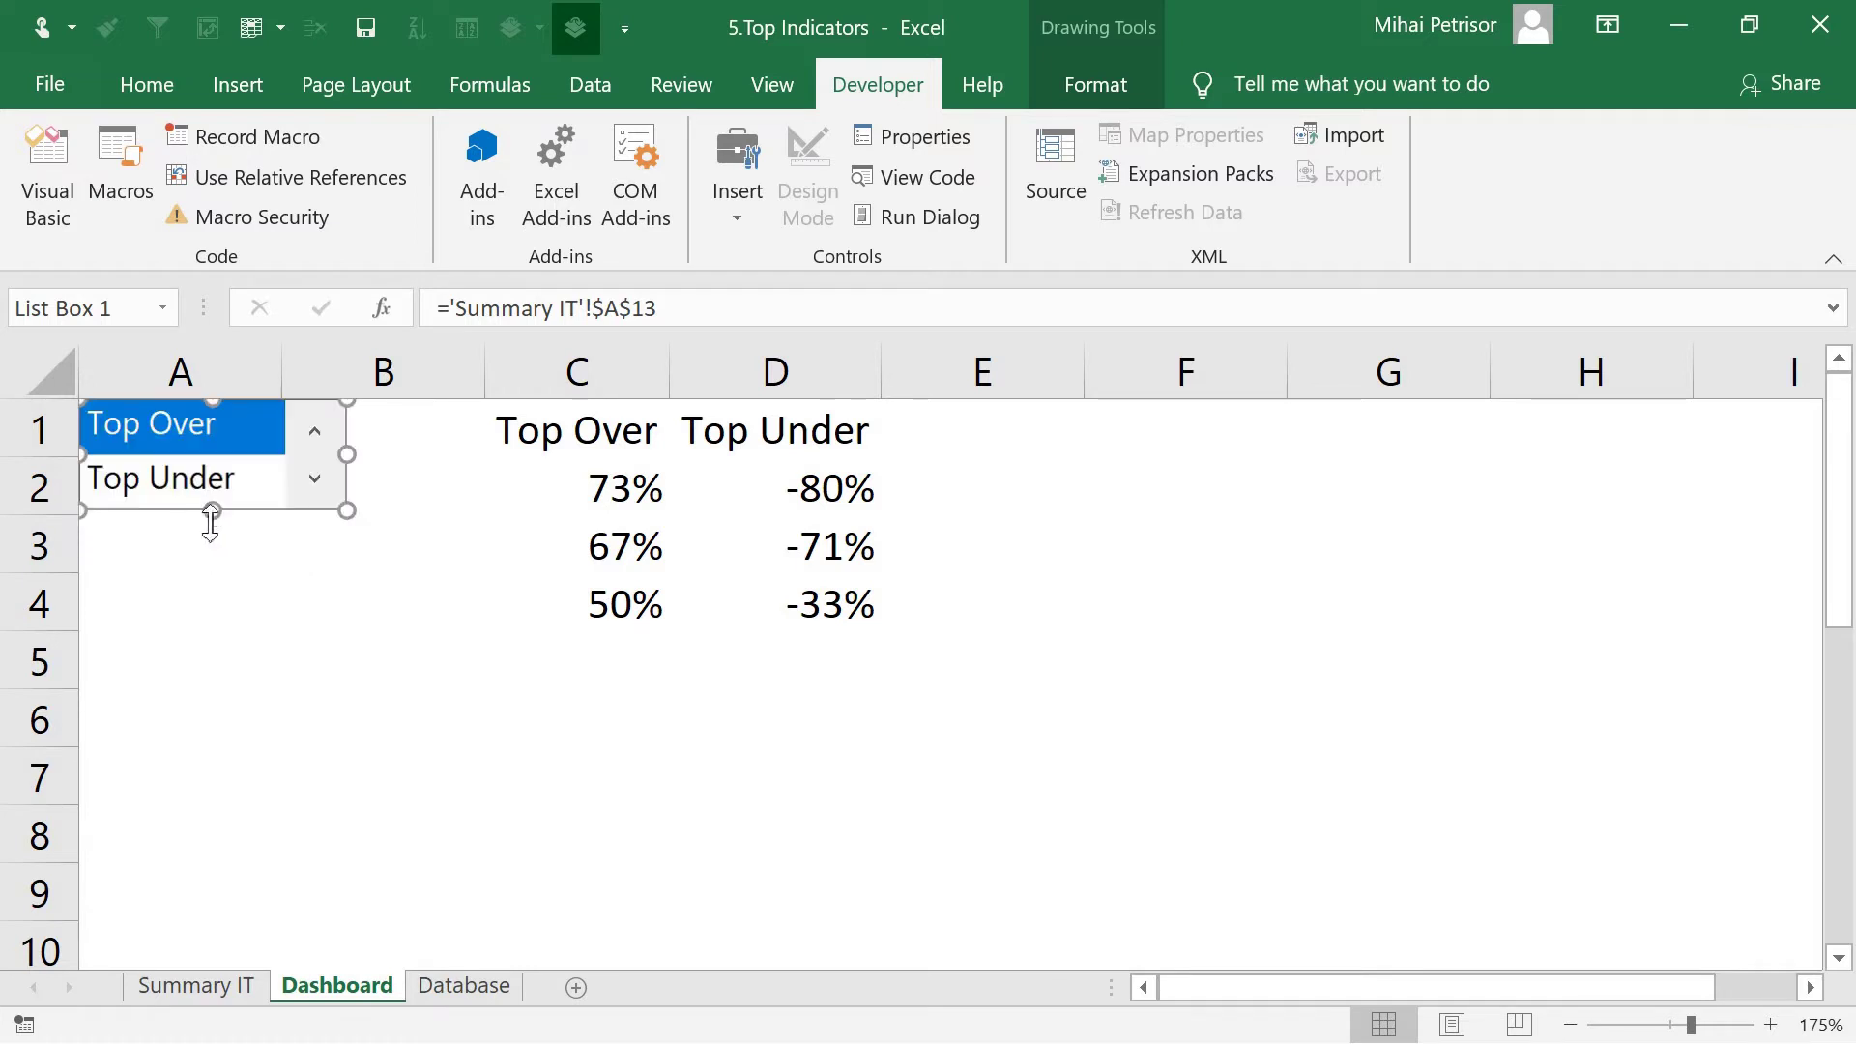
left_click_drag(349, 457, 330, 452)
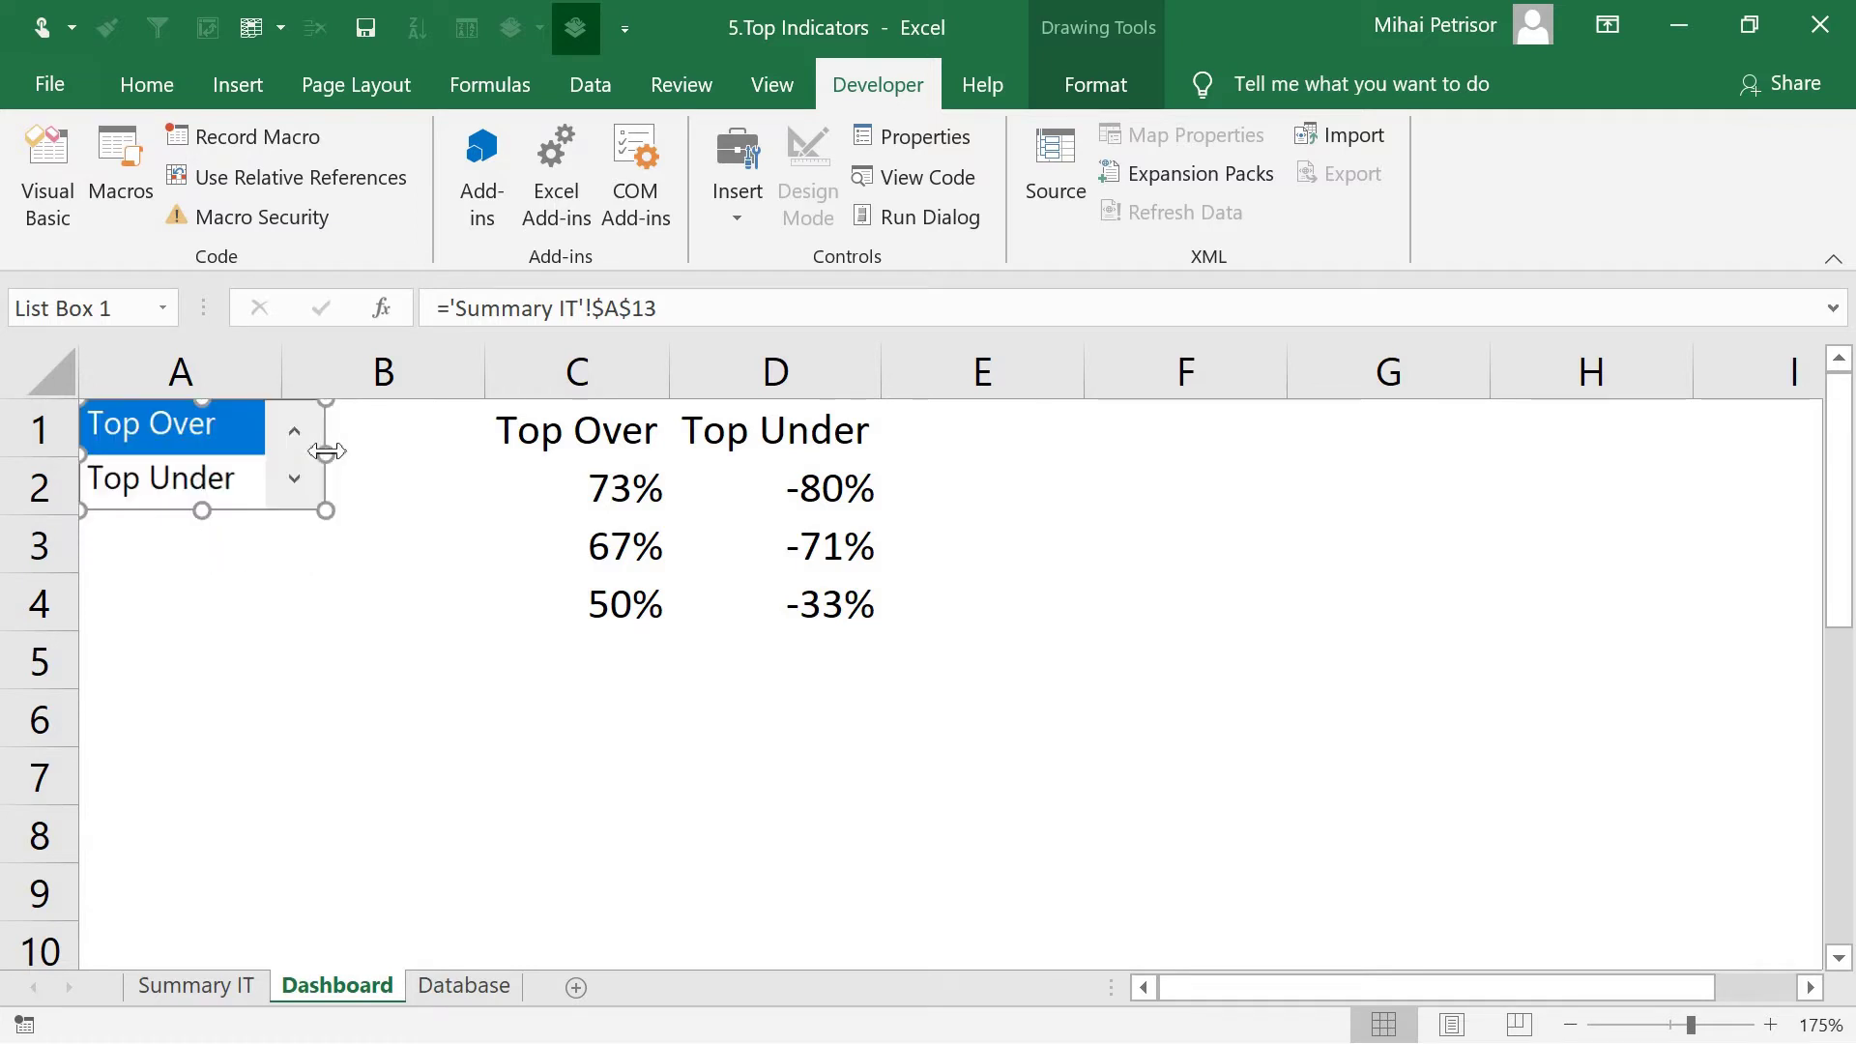
left_click(418, 658)
Move the Top Over/Top Under table from Dashboard into Summary IT D14:E17
left_click_drag(592, 426, 770, 615)
key("ctrl+c")
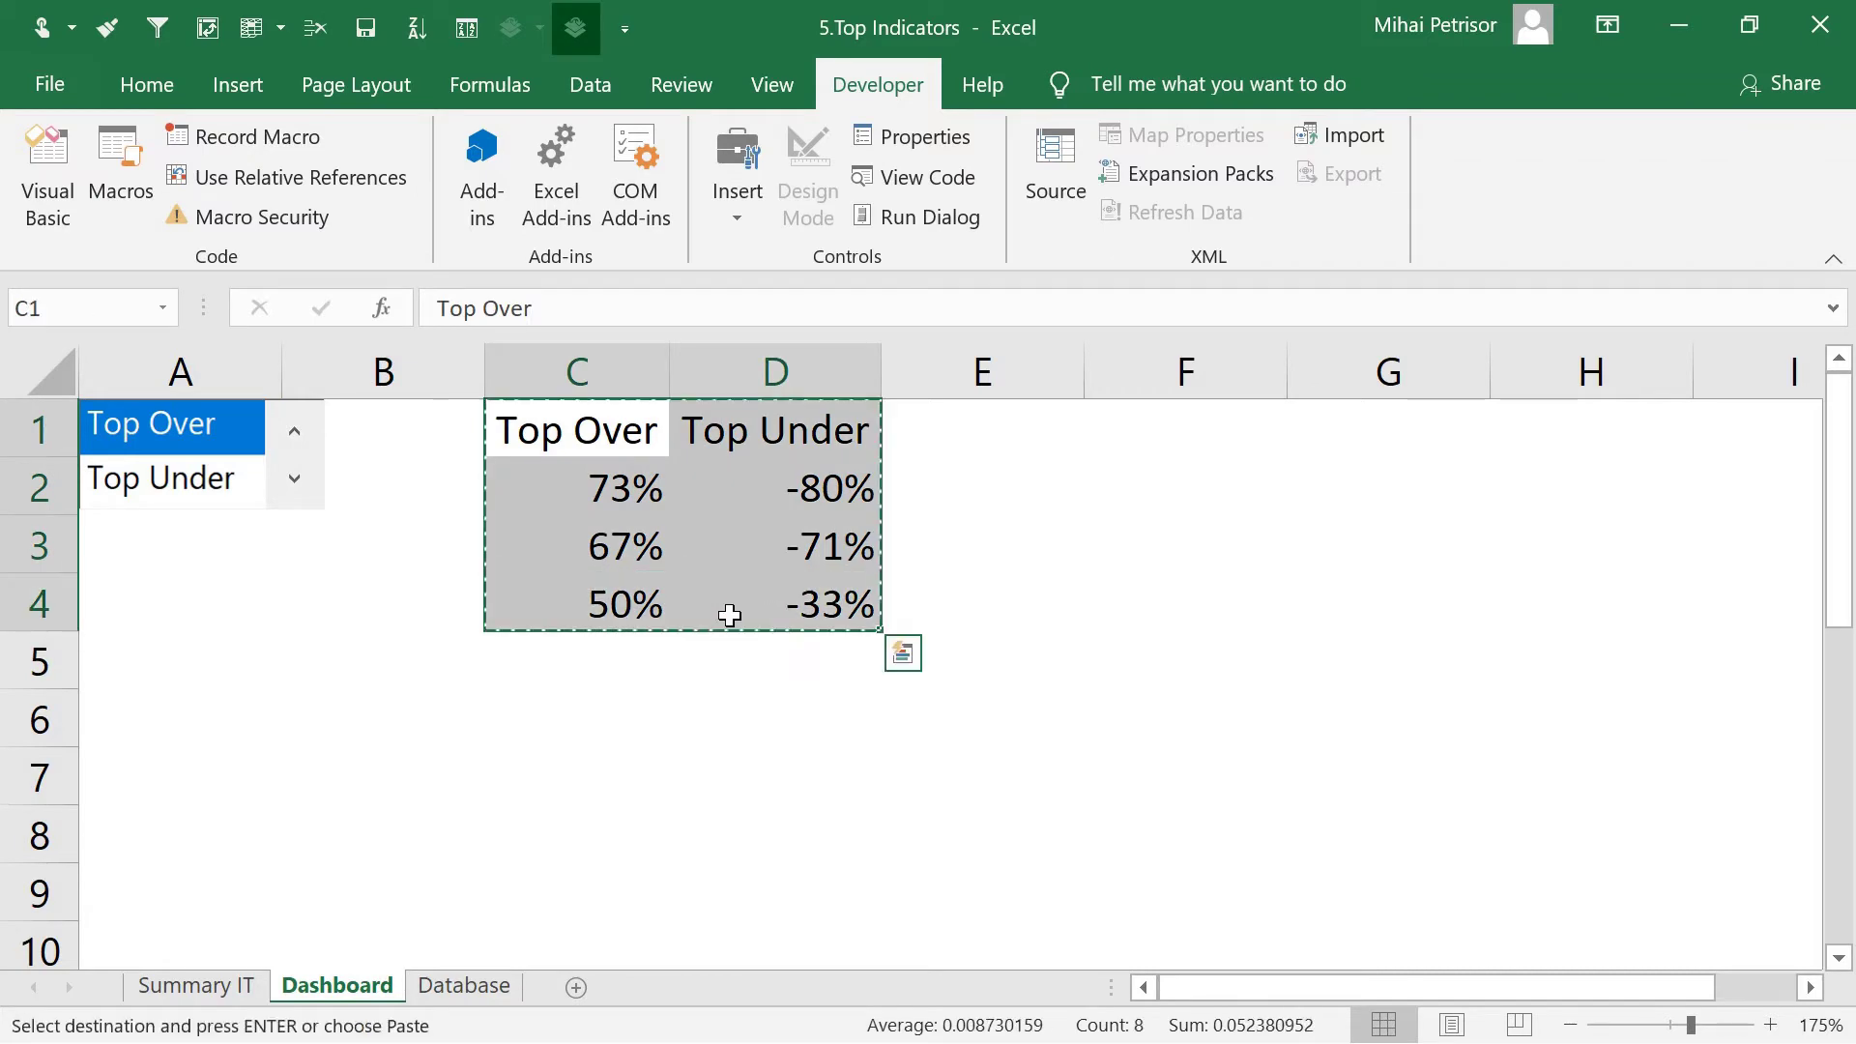
left_click(203, 986)
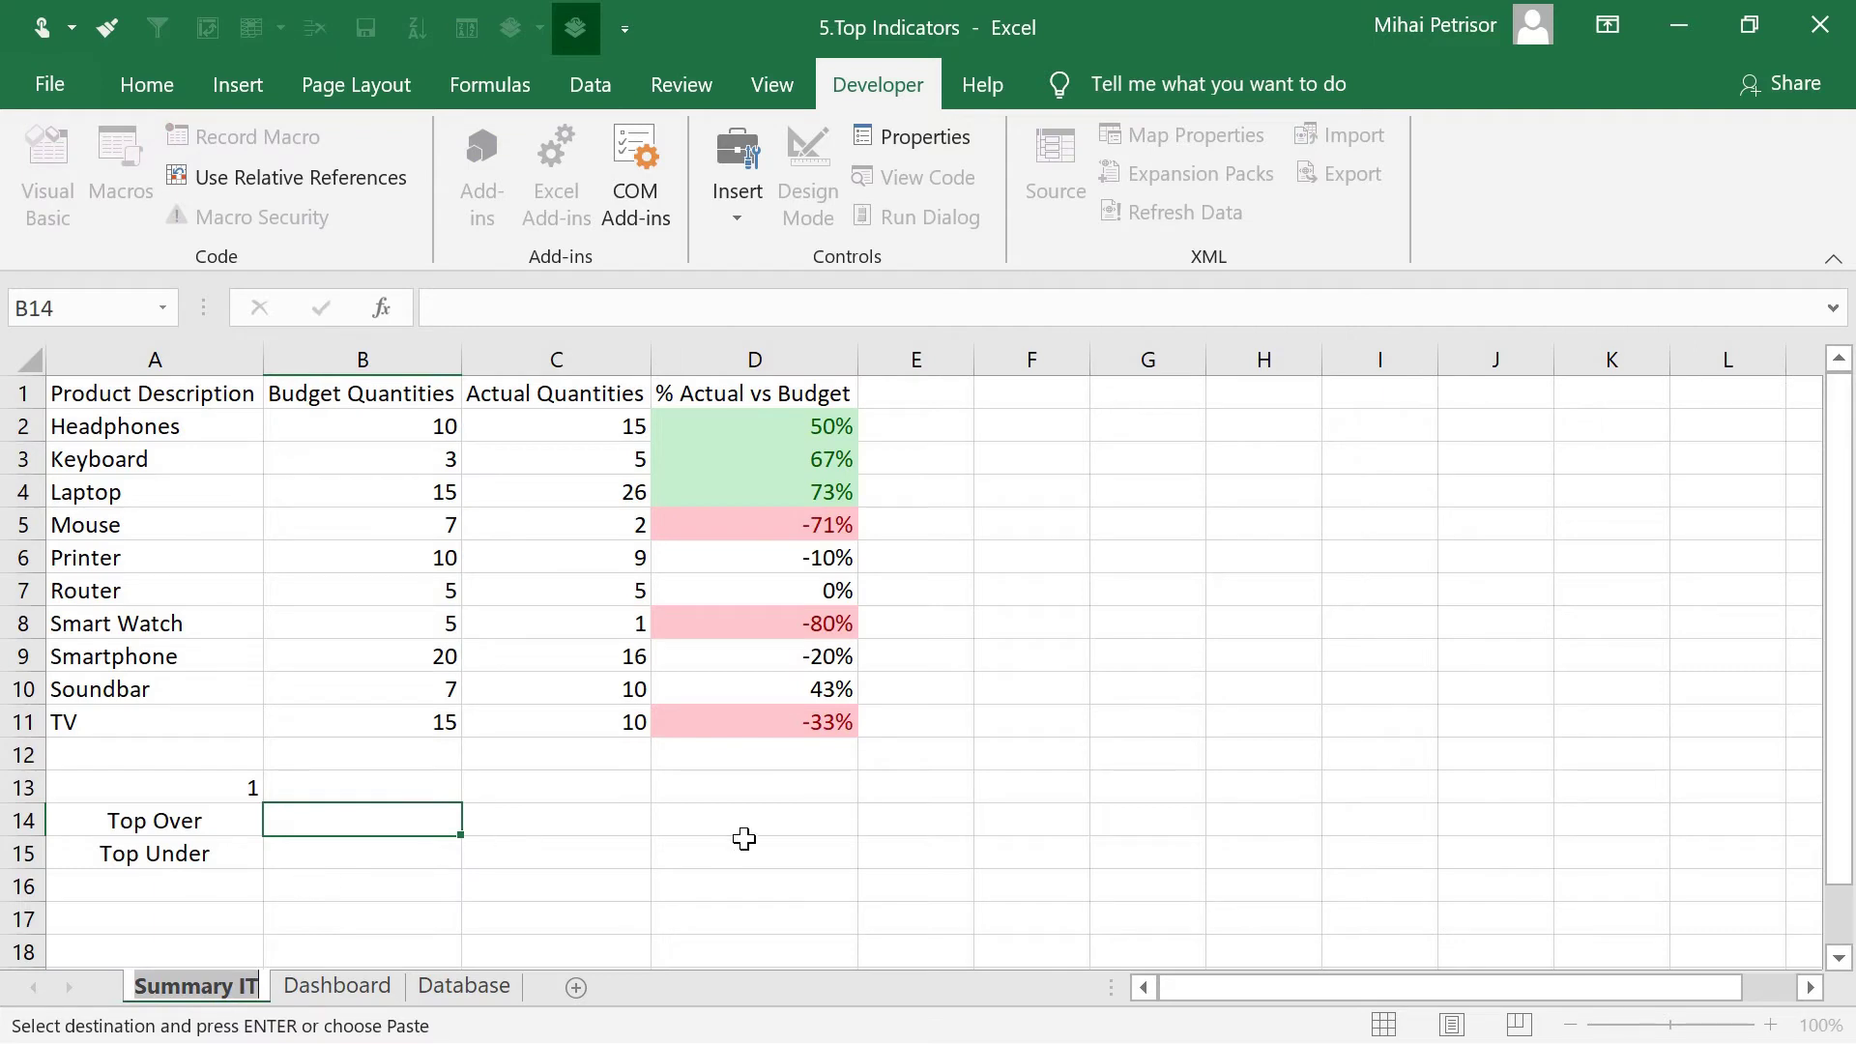
left_click(682, 812)
key("ctrl+v")
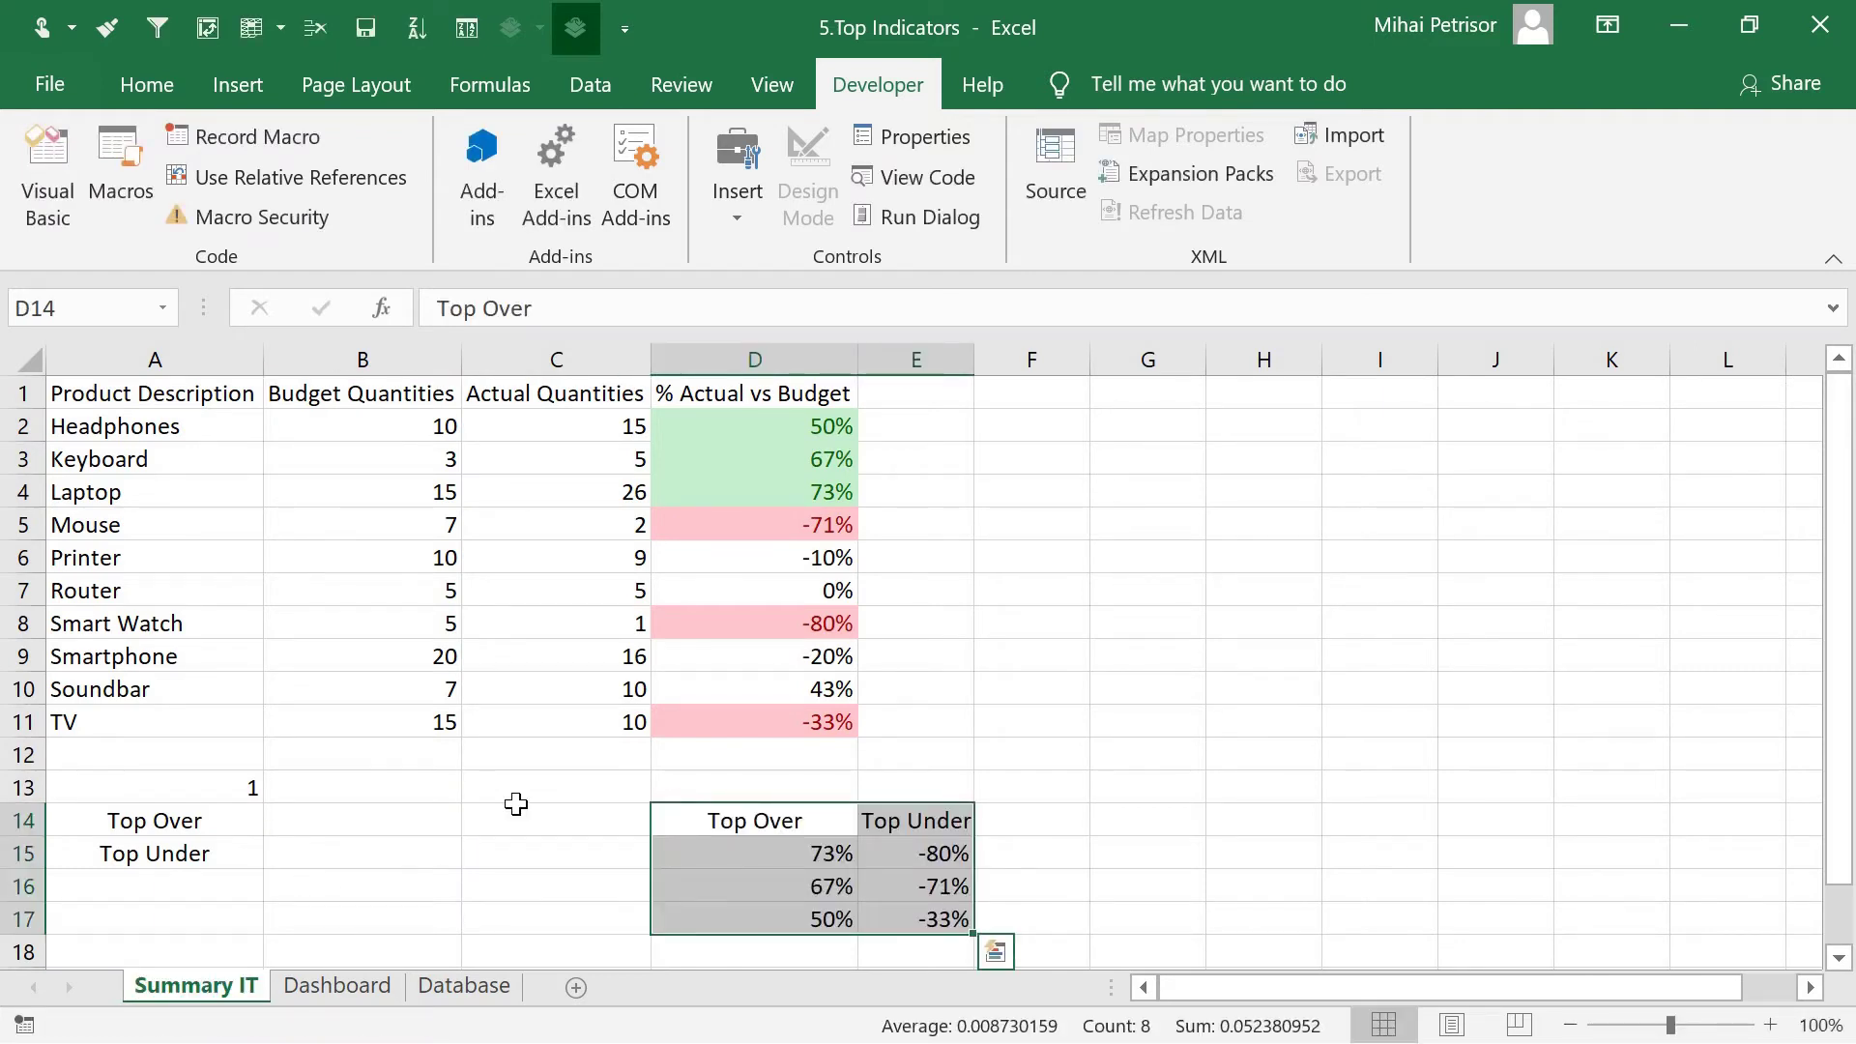
left_click(421, 802)
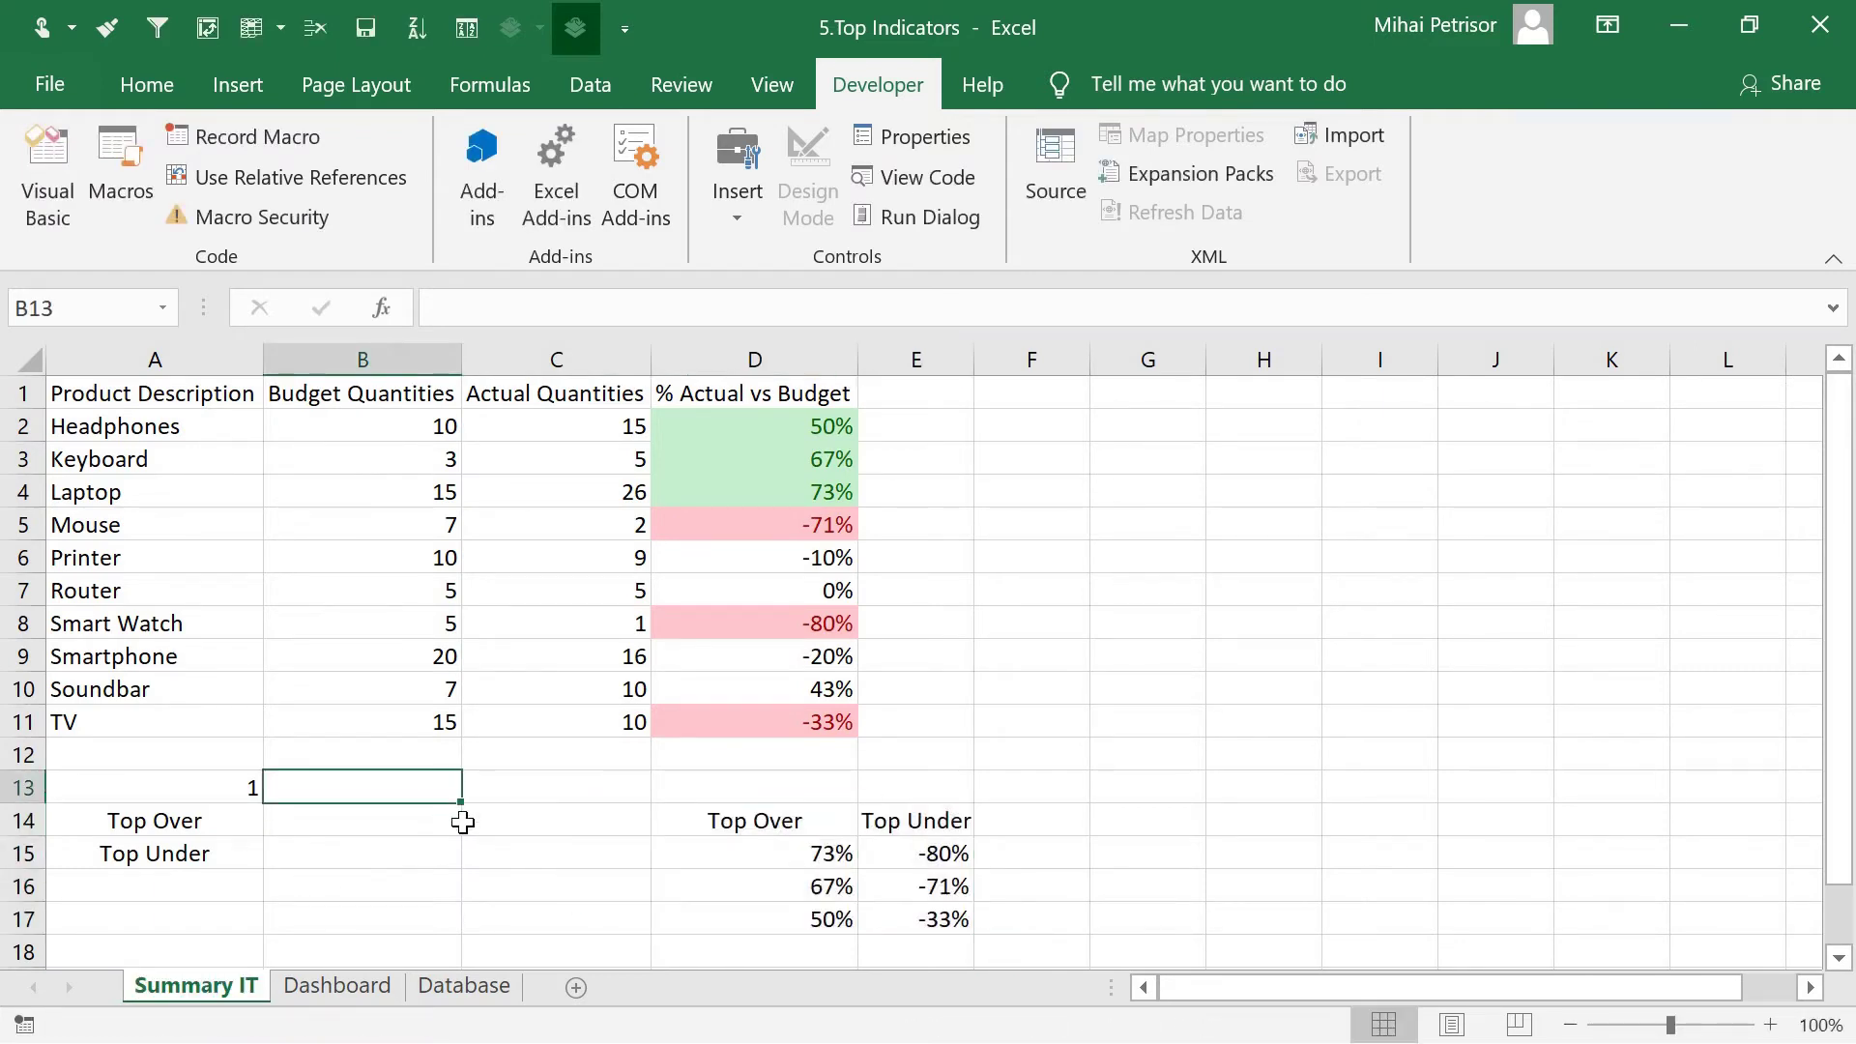
left_click(370, 821)
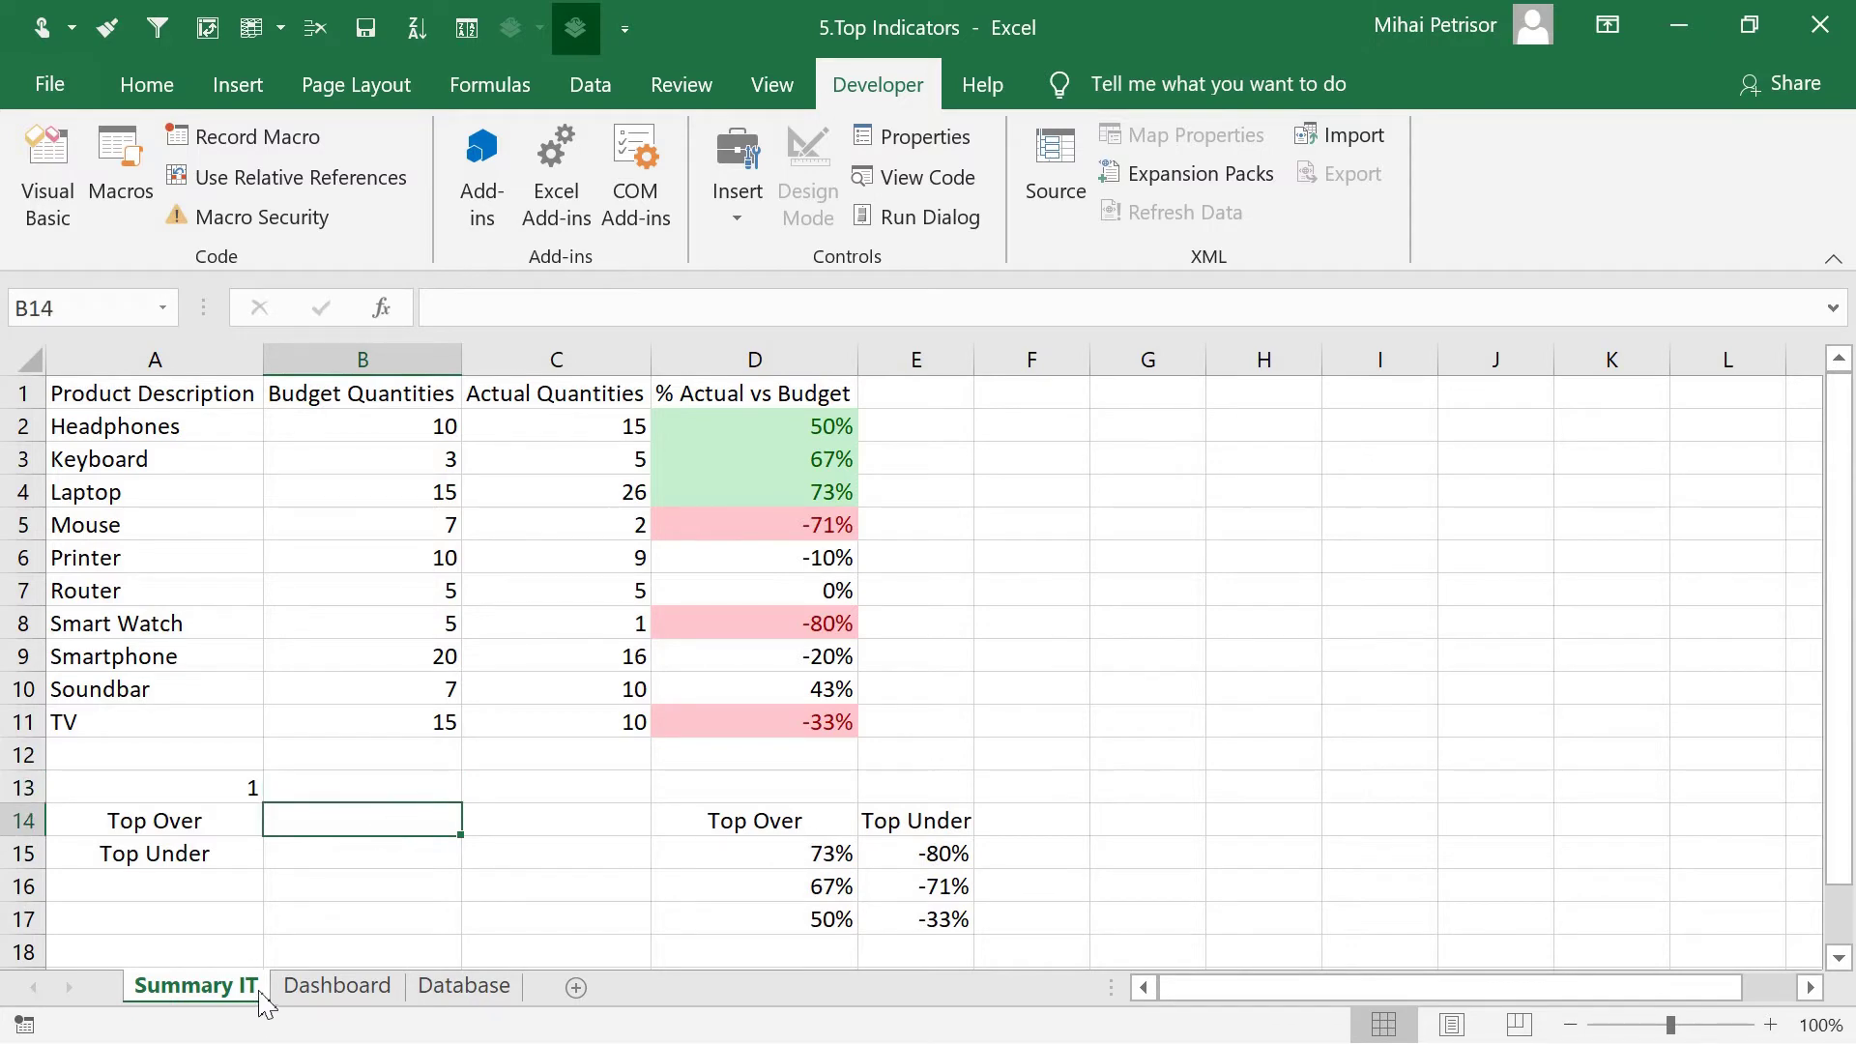
left_click(340, 988)
left_click(330, 473)
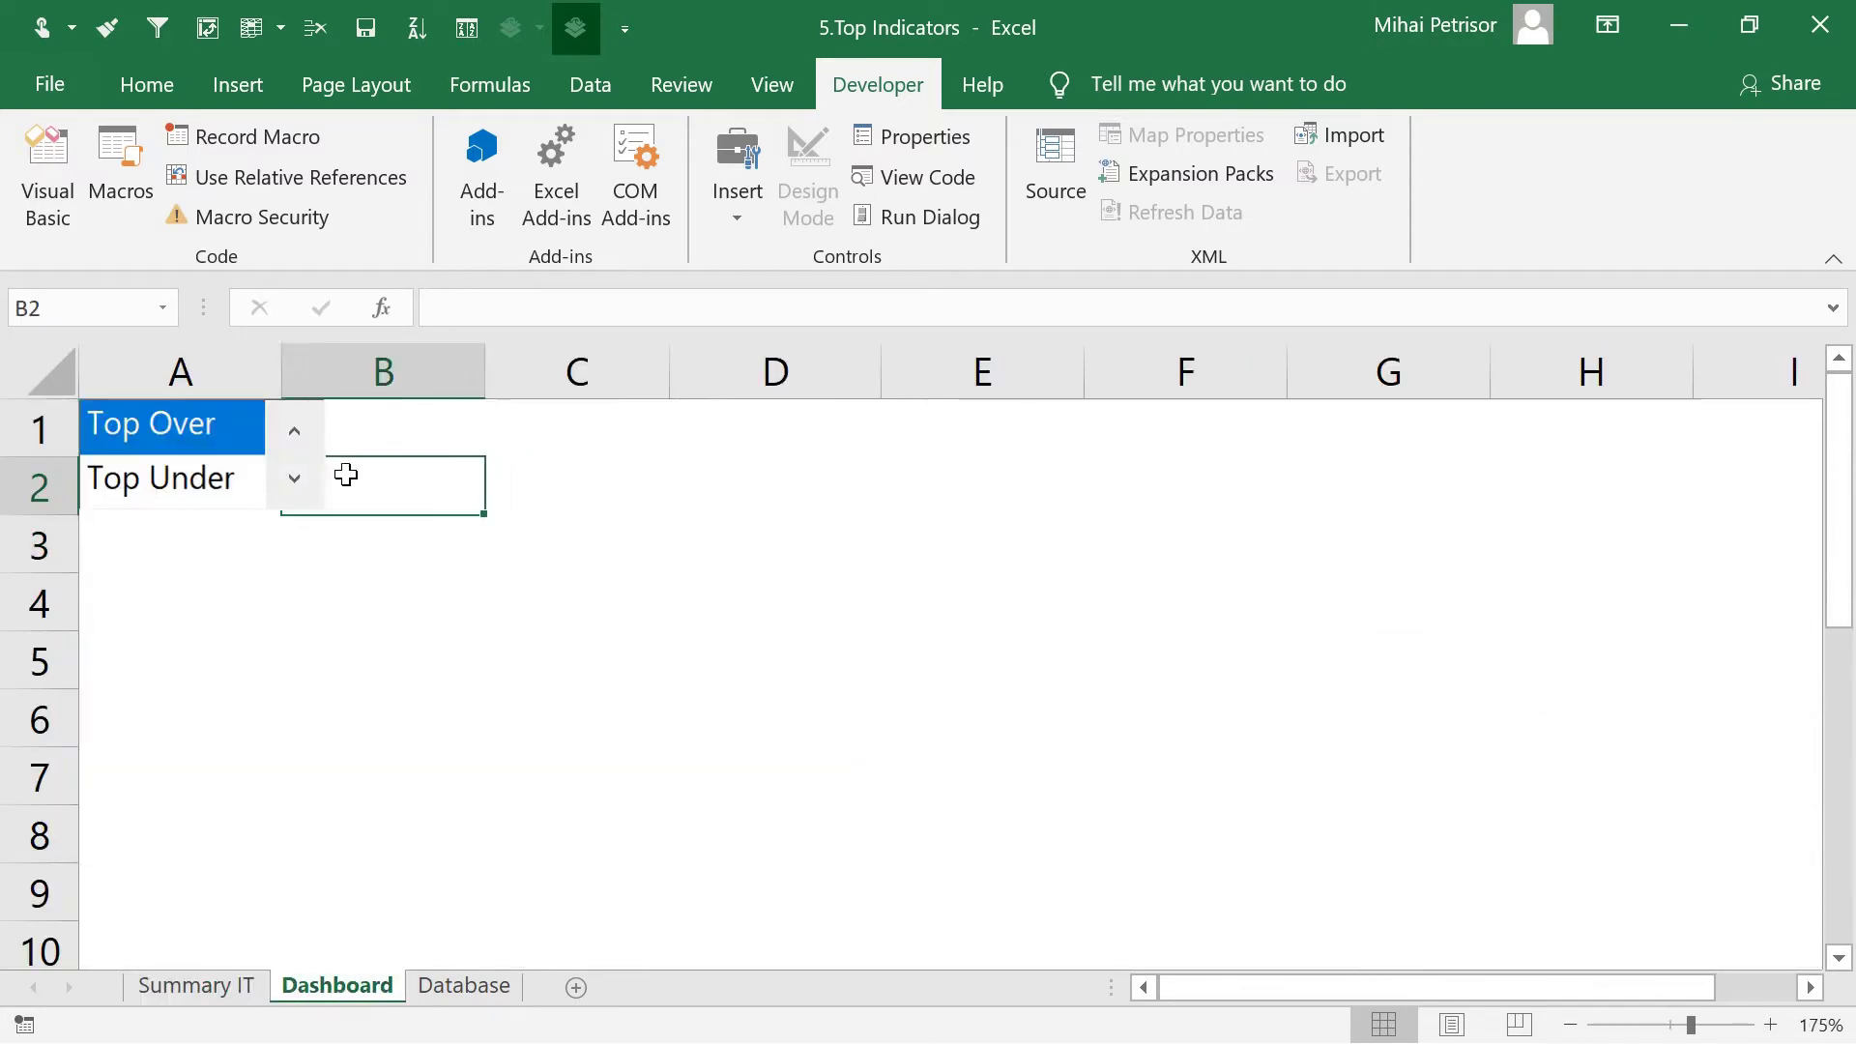
left_click(250, 985)
Toggle the list box between Top Under and Top Over, checking Summary IT A13 changes to 2 and 1
left_click(243, 791)
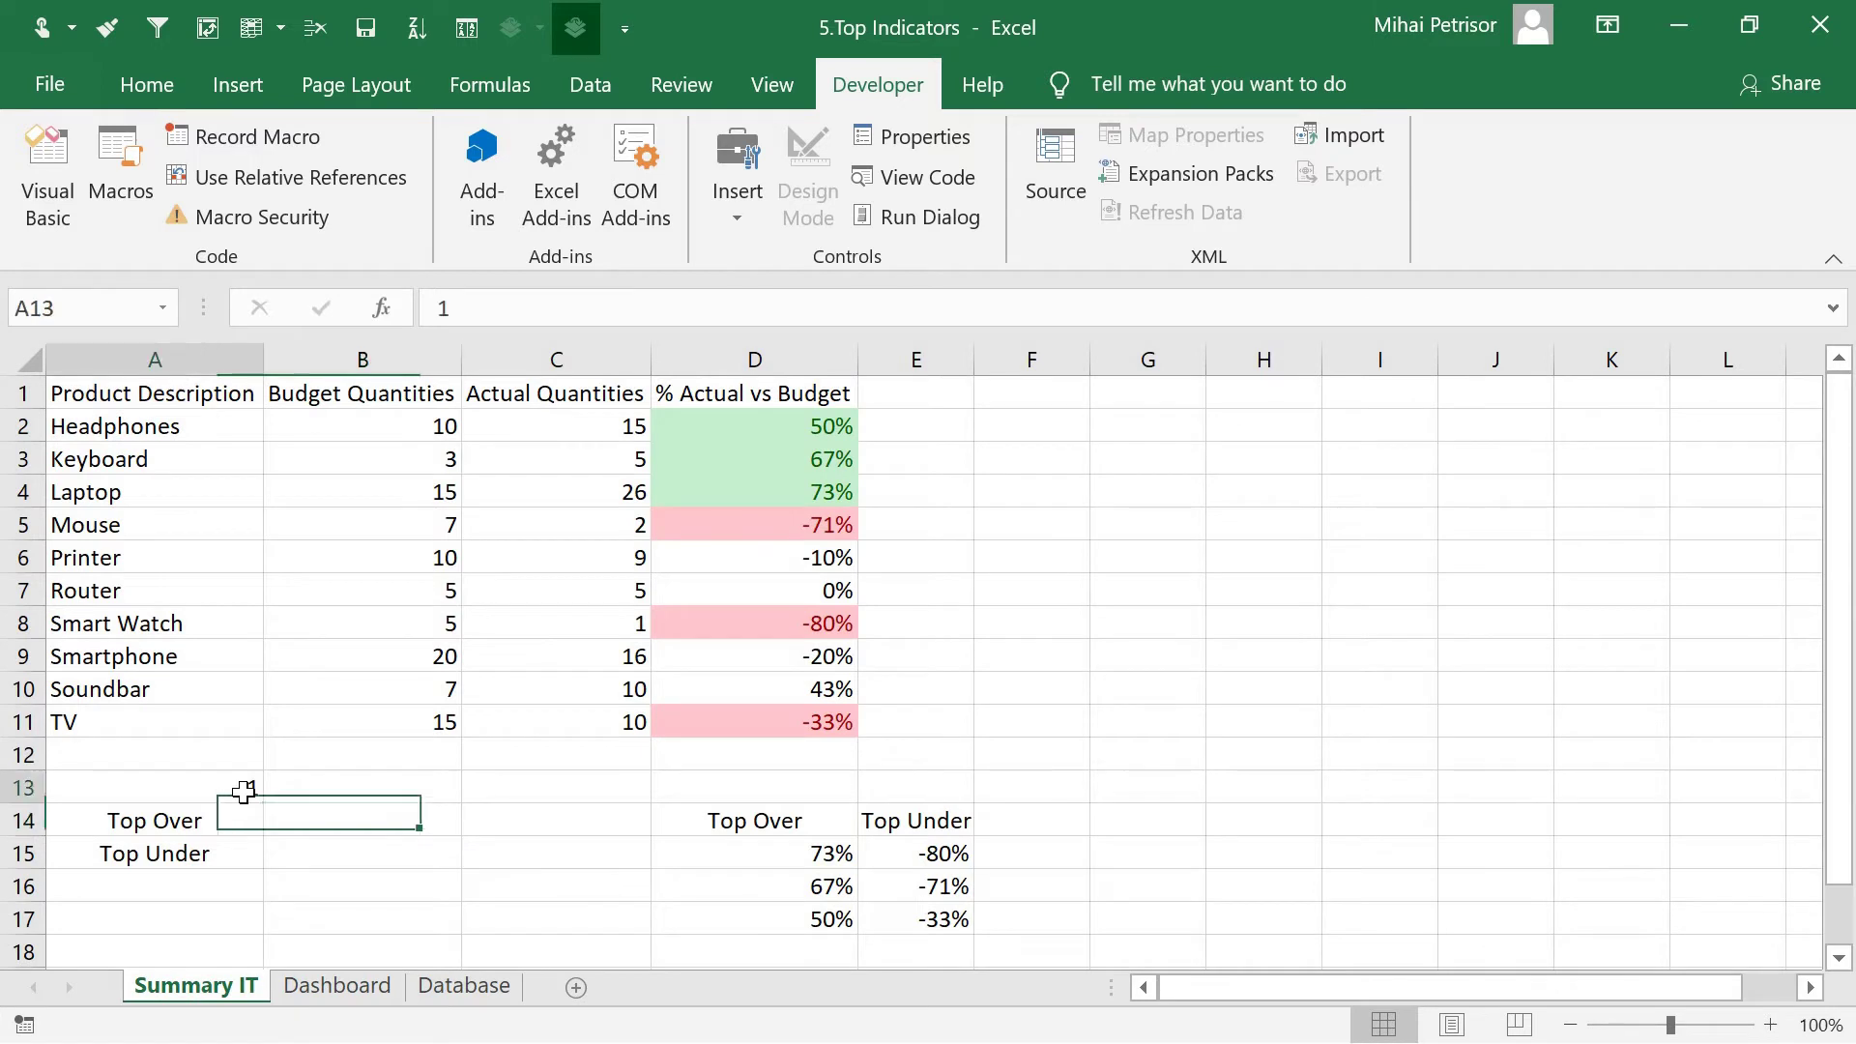
left_click(337, 984)
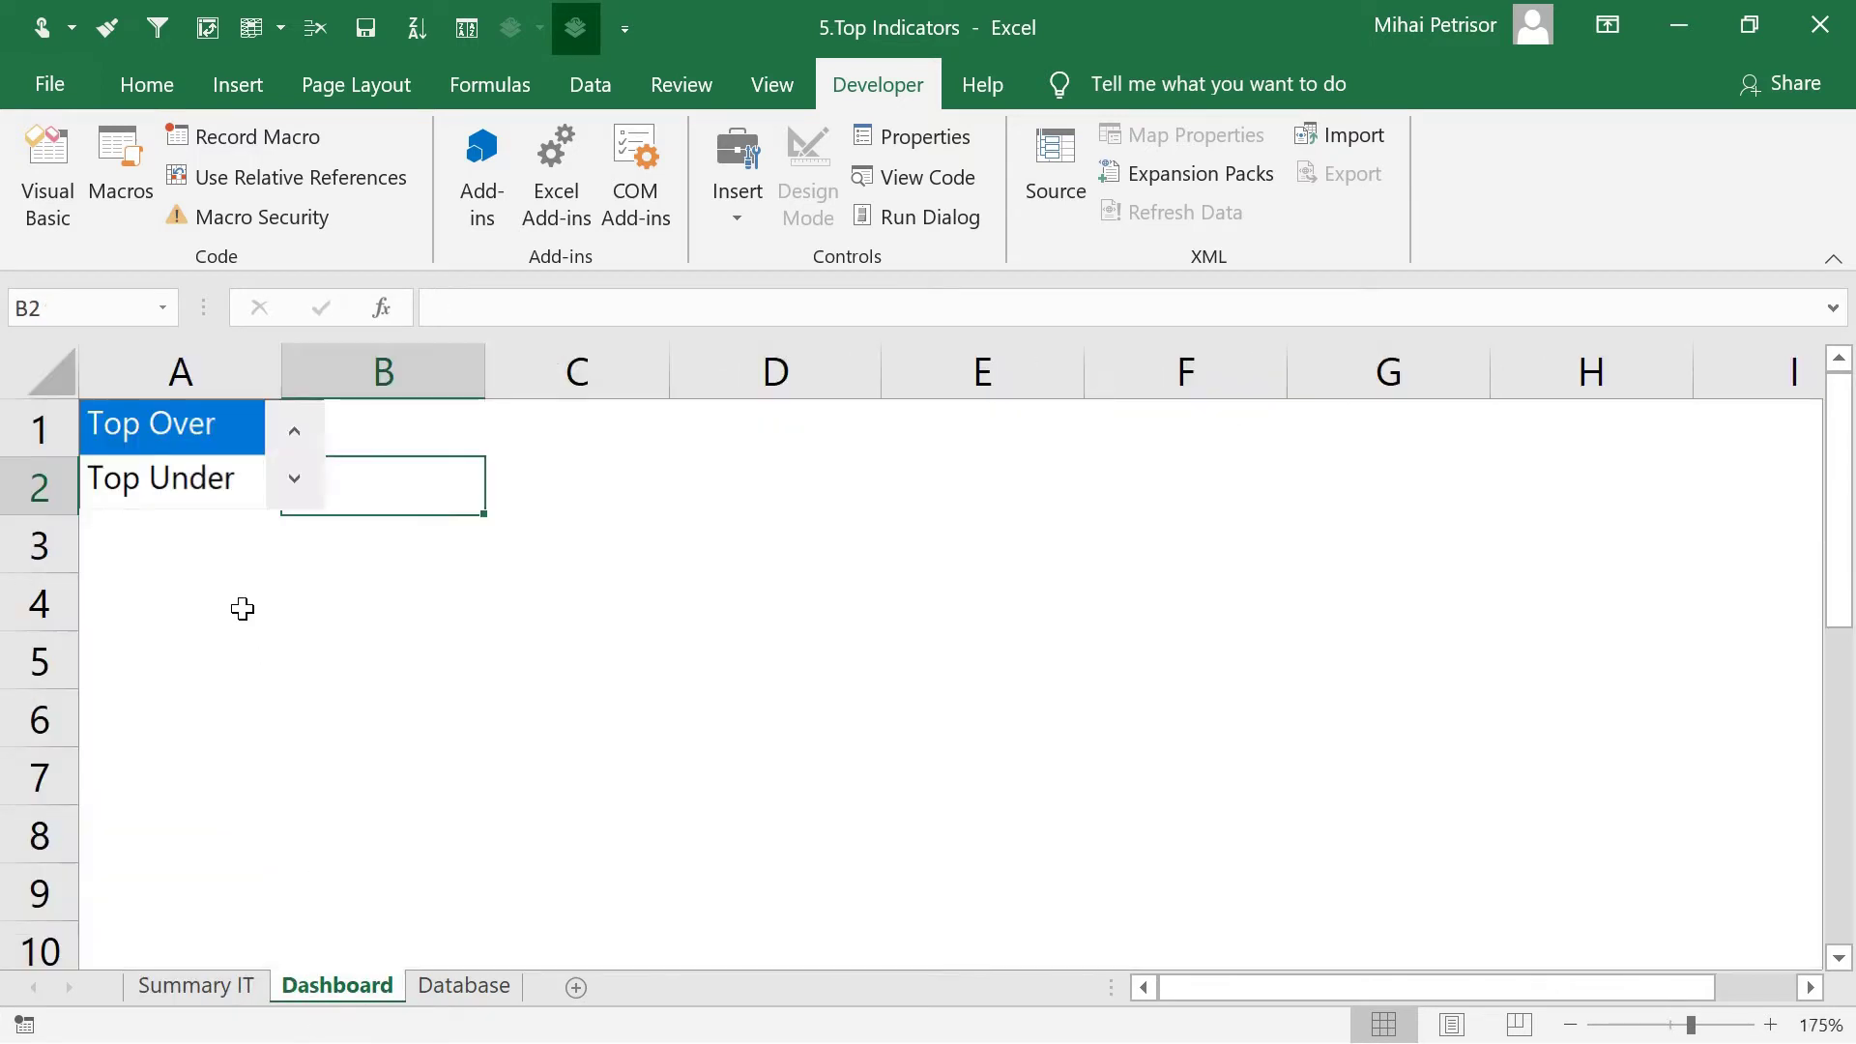
left_click(209, 495)
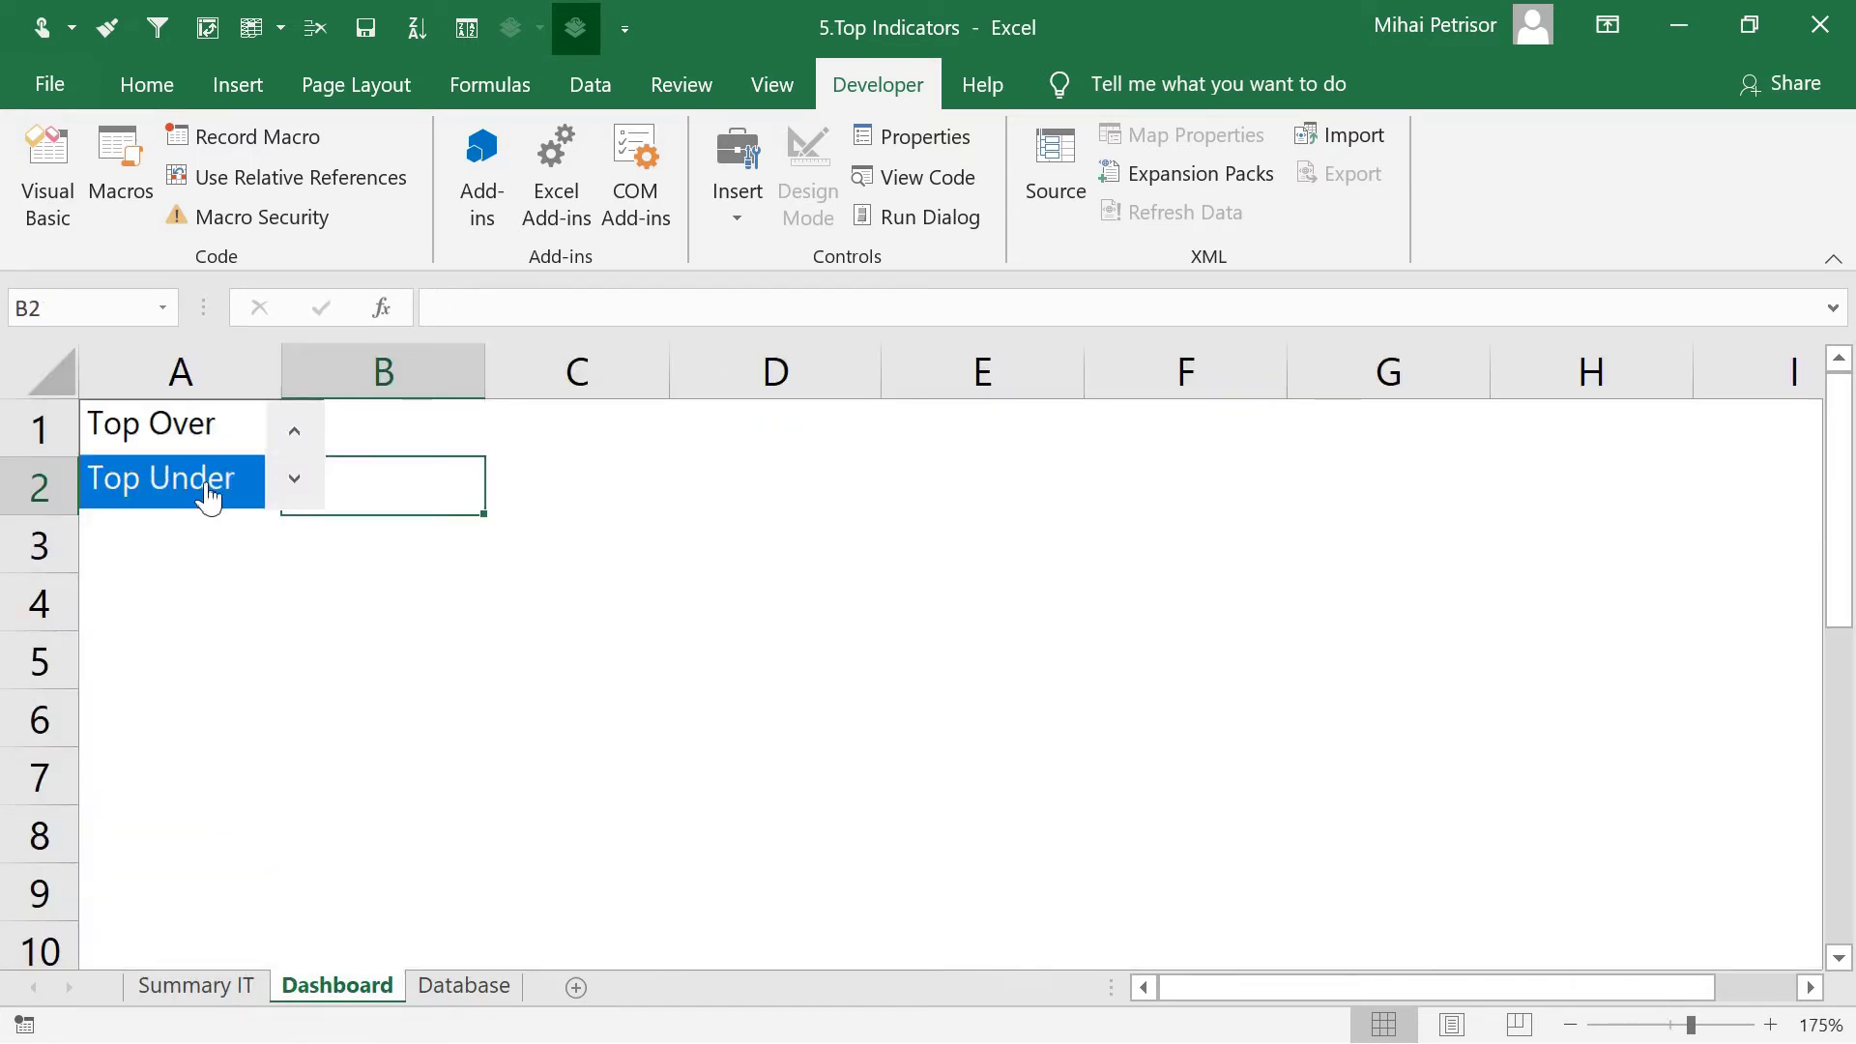
left_click(254, 987)
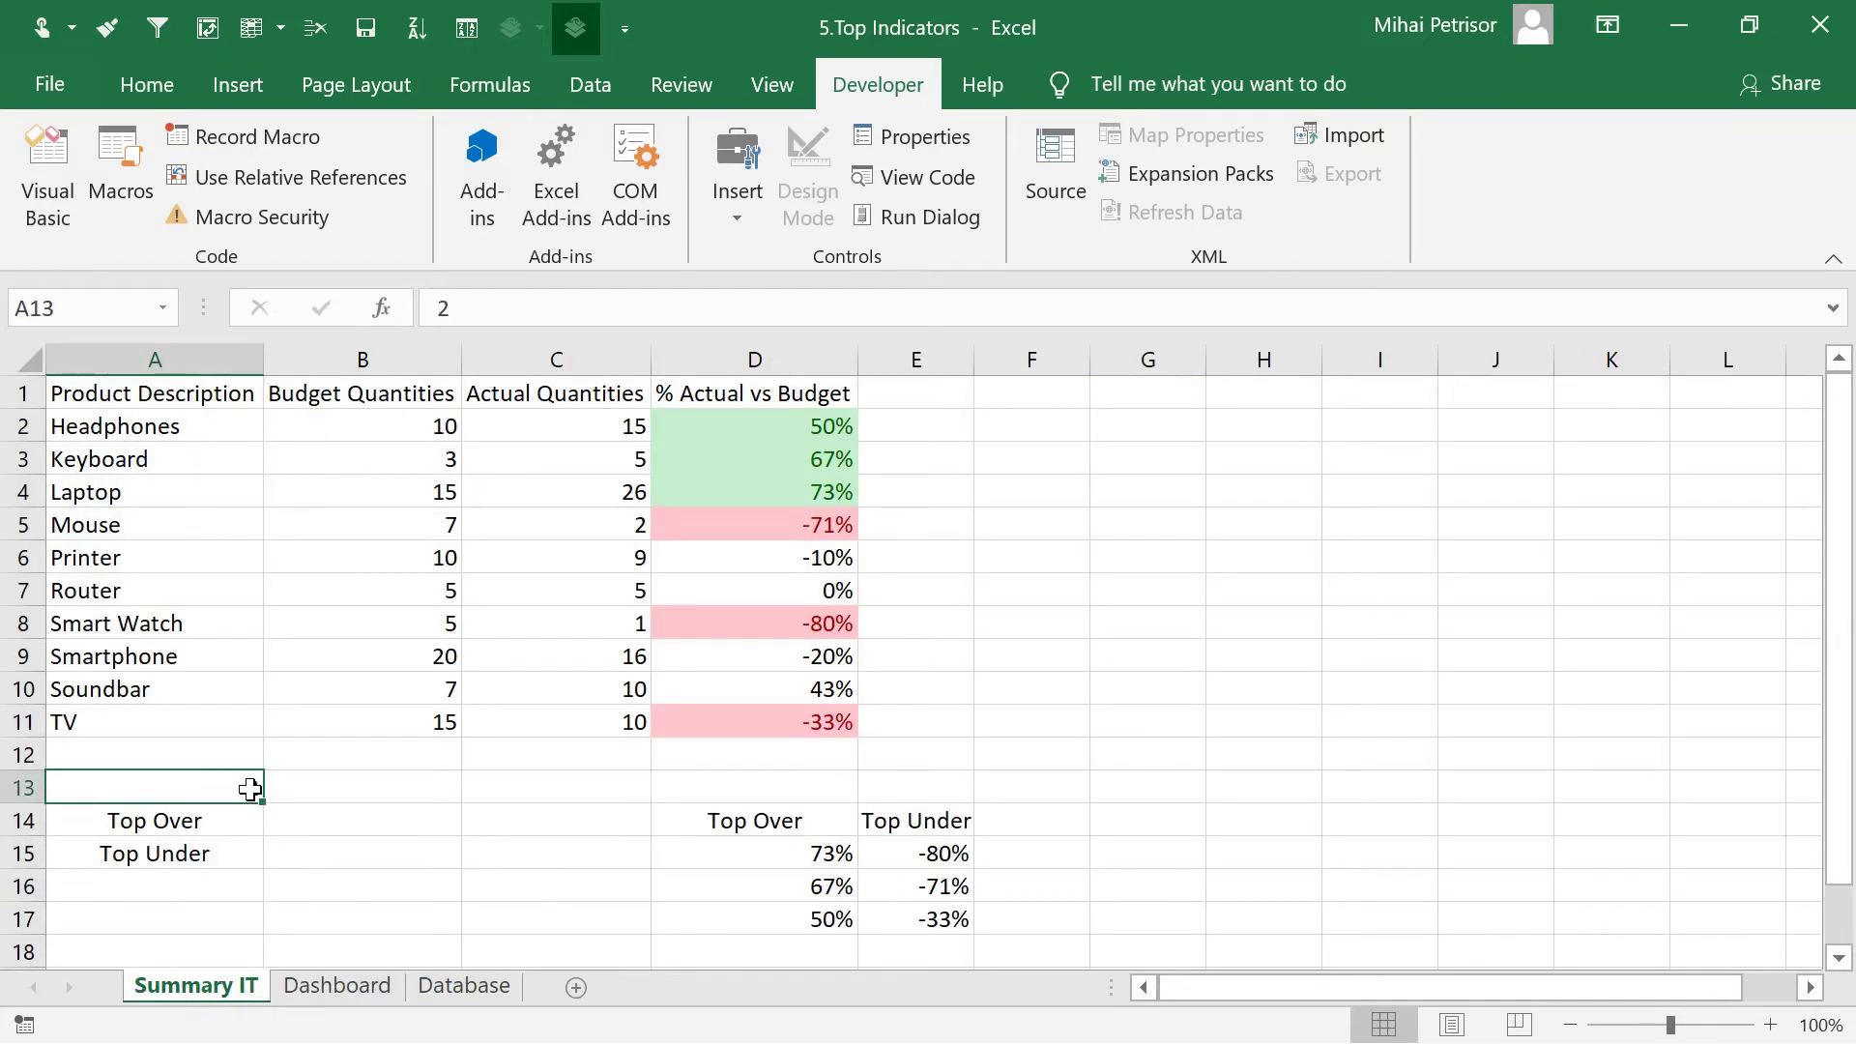
left_click(309, 995)
left_click(193, 447)
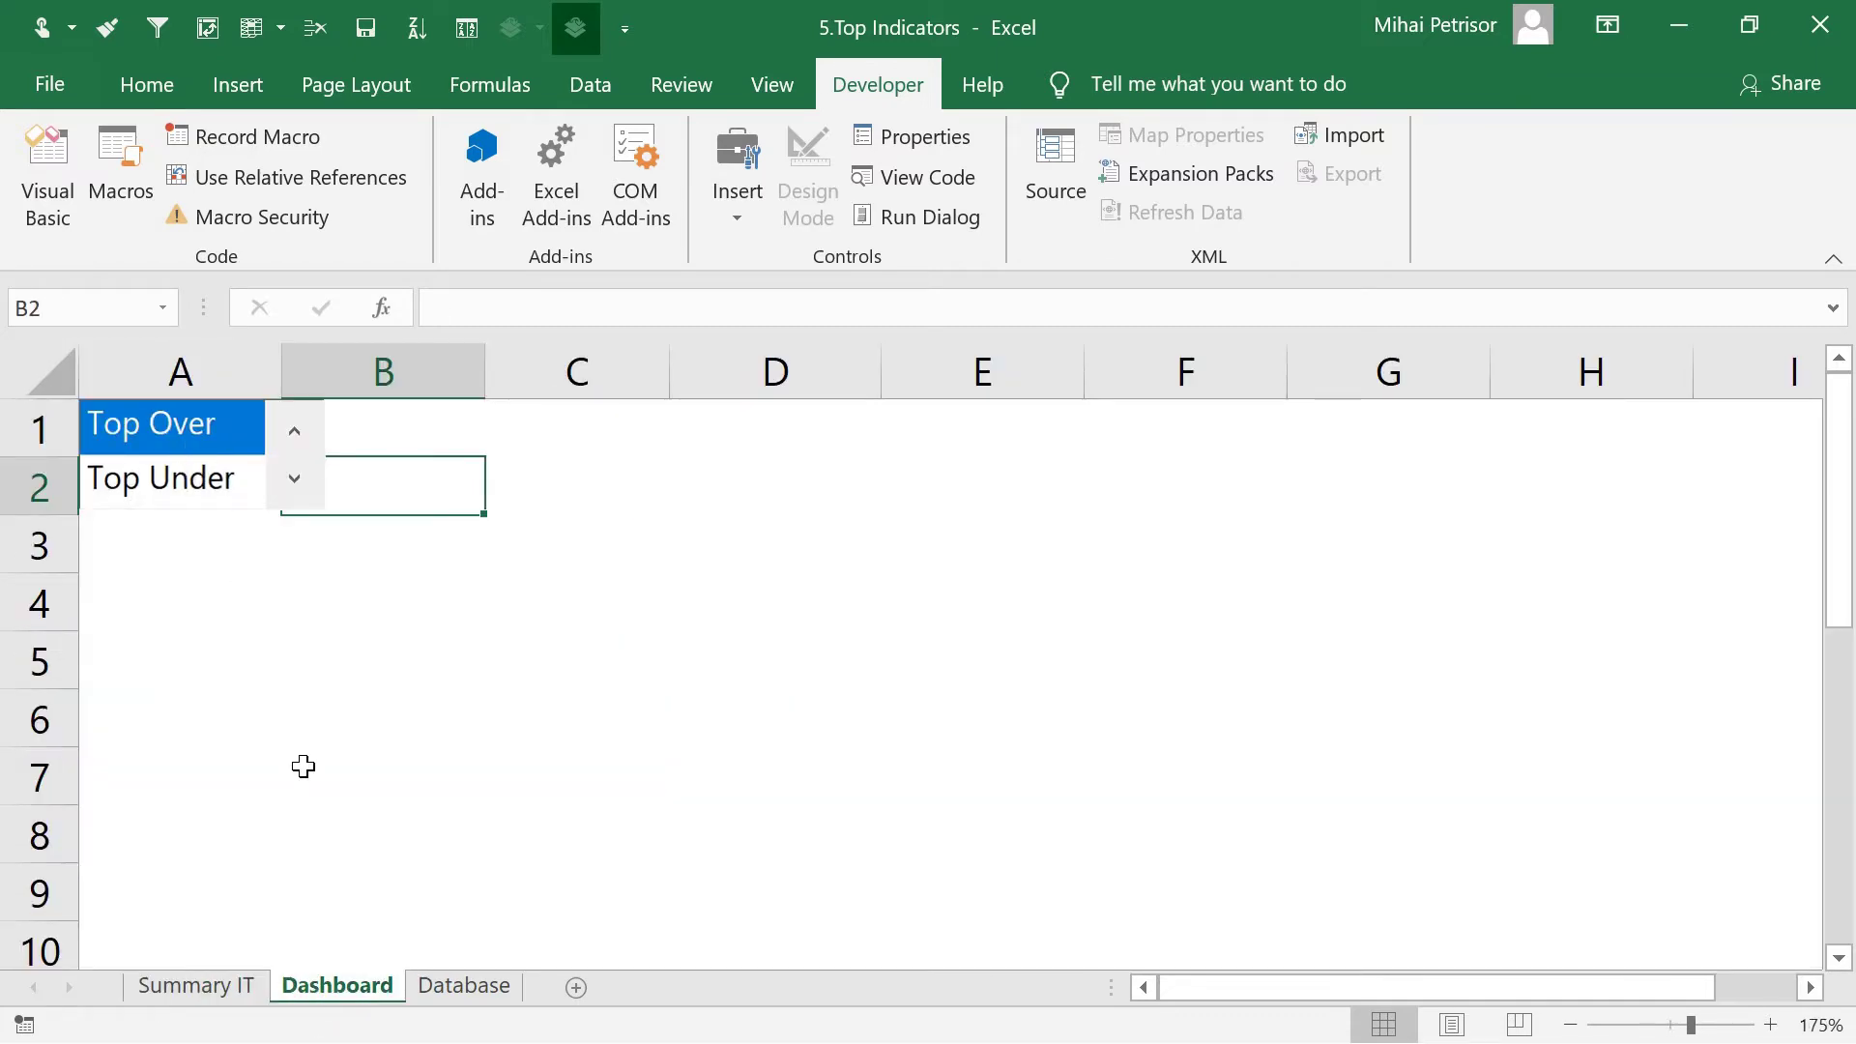
left_click(233, 991)
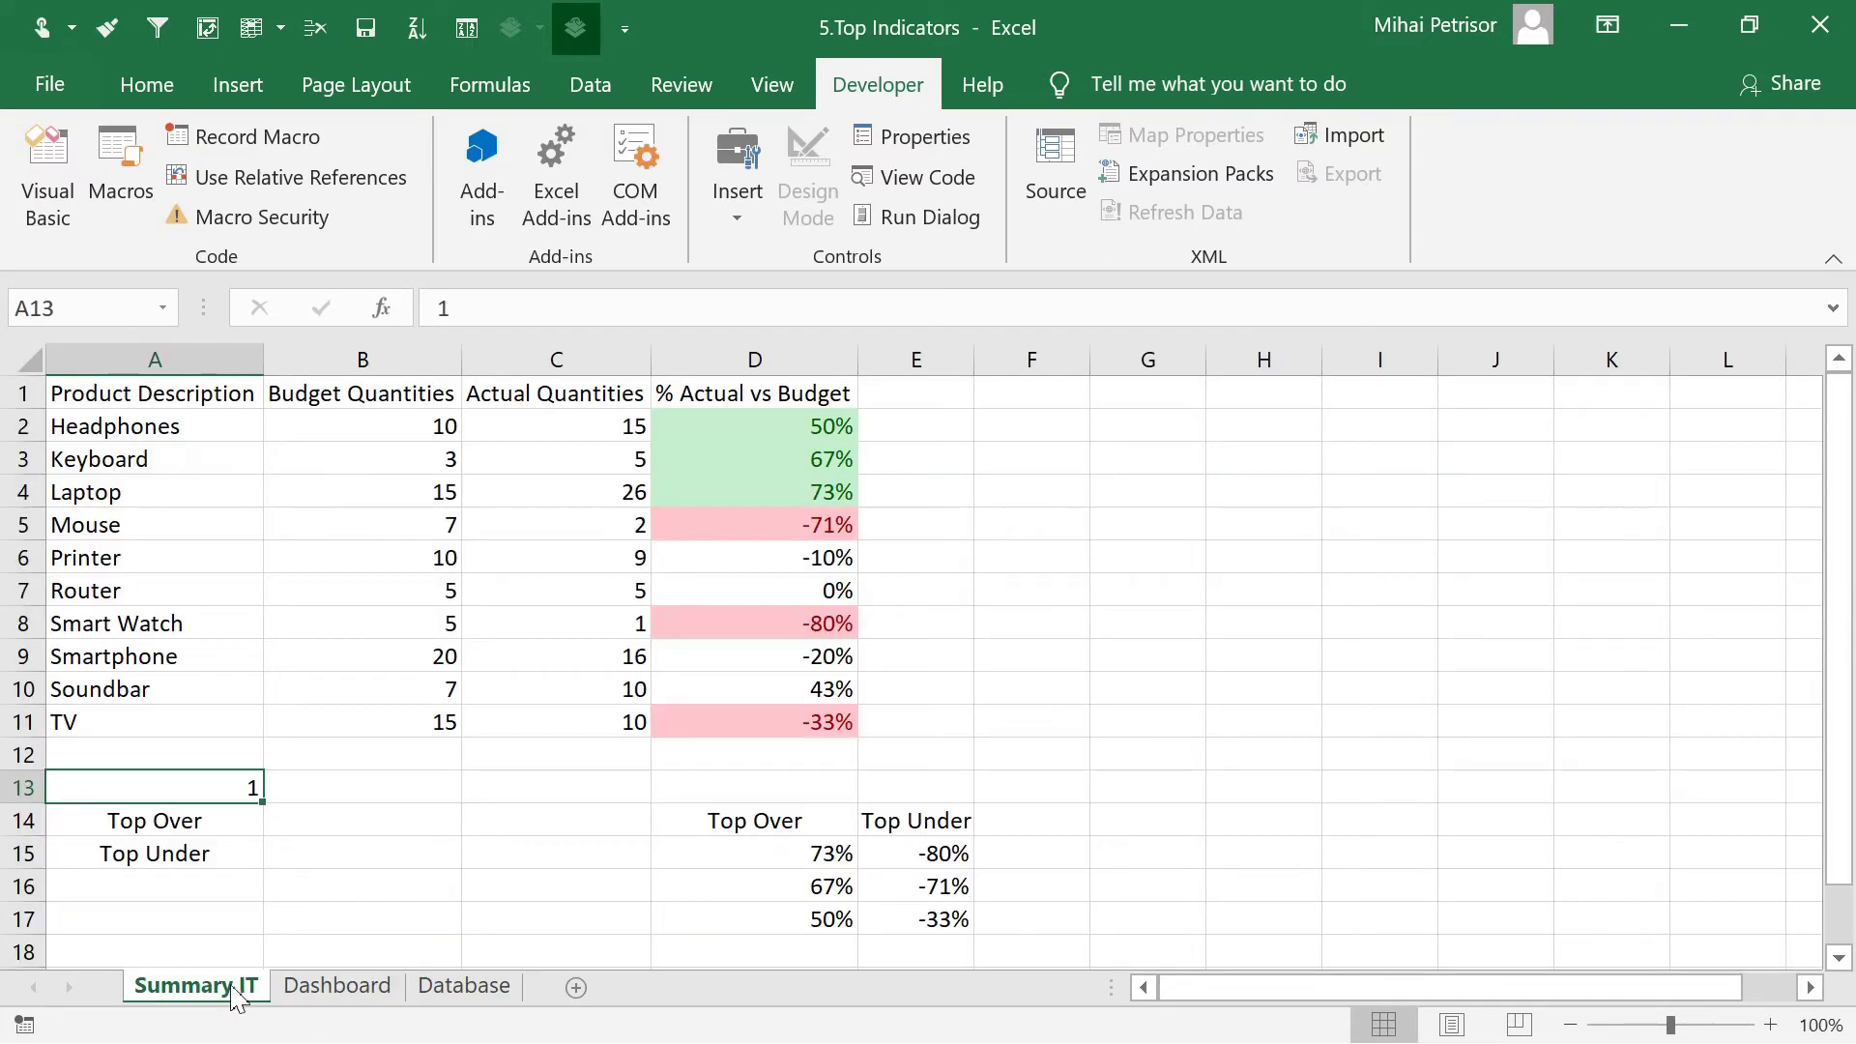
Inspect the Top Over and Top Under labels in A14:A15, then go back to Dashboard
left_click(290, 860)
left_click(213, 828)
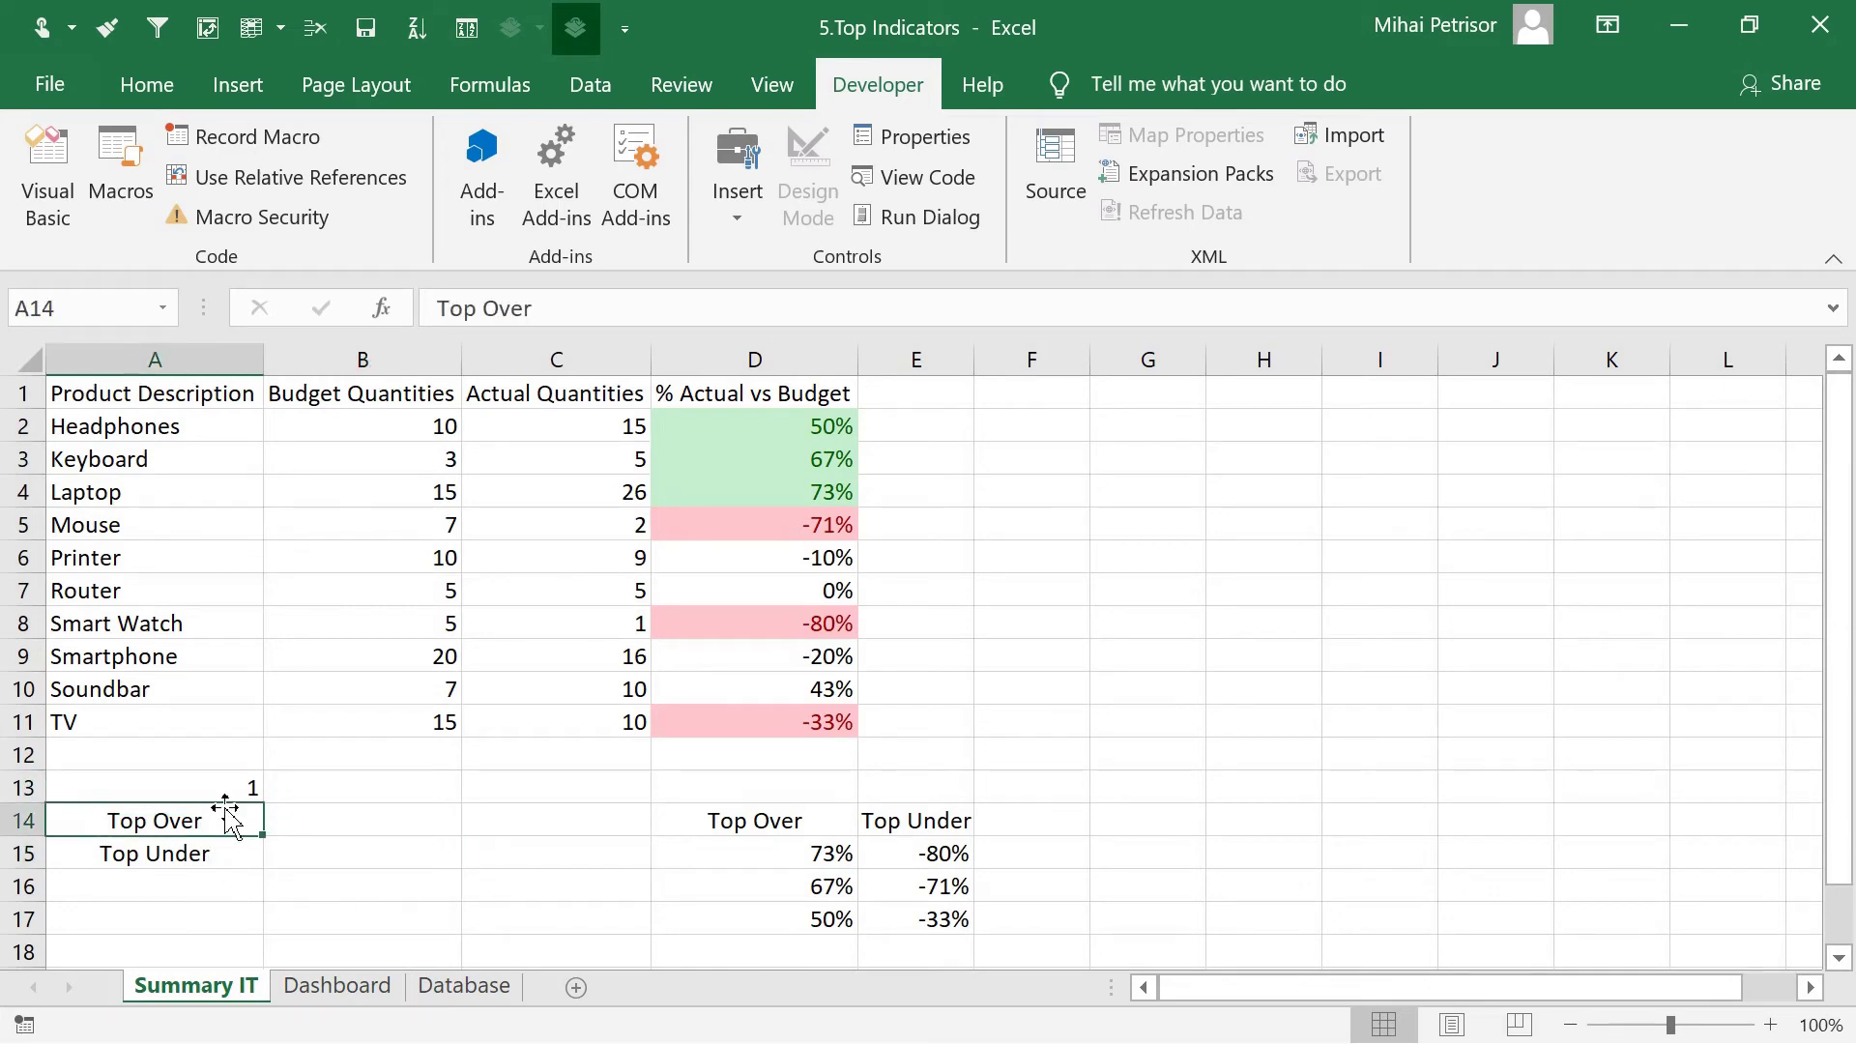
left_click(207, 856)
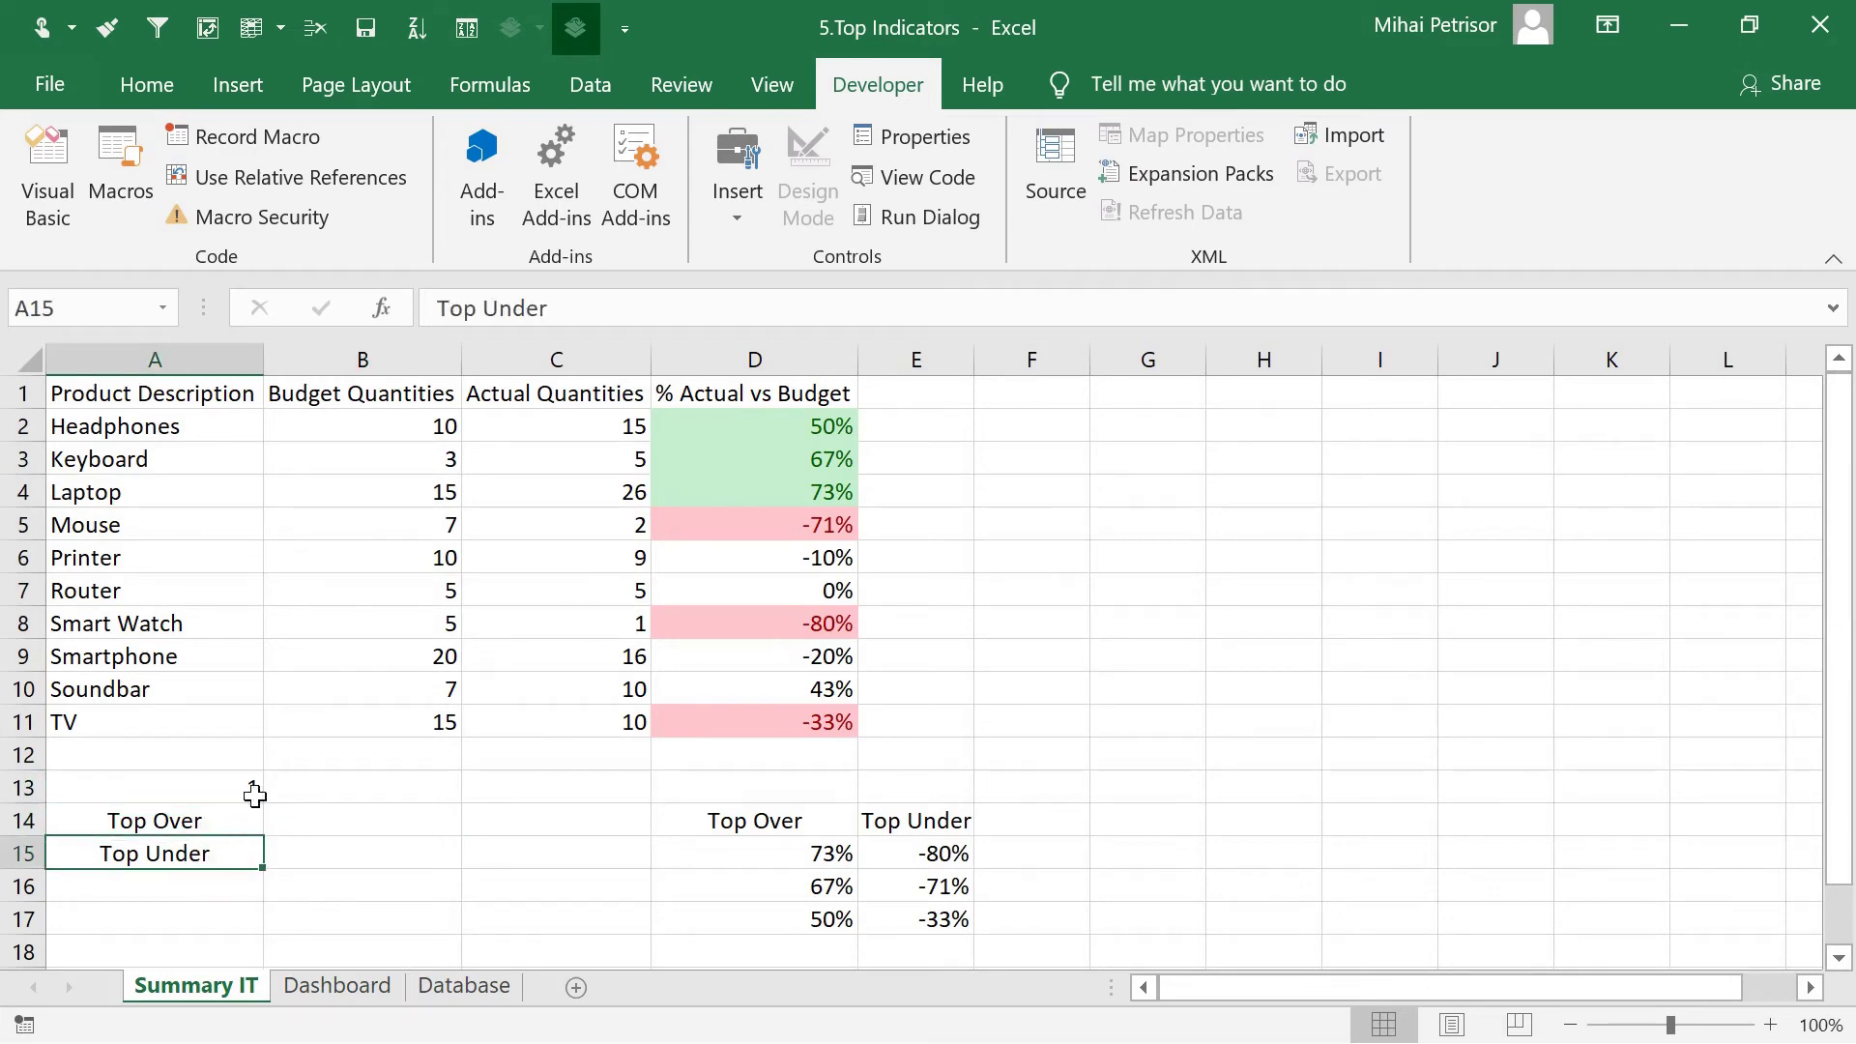
left_click(353, 826)
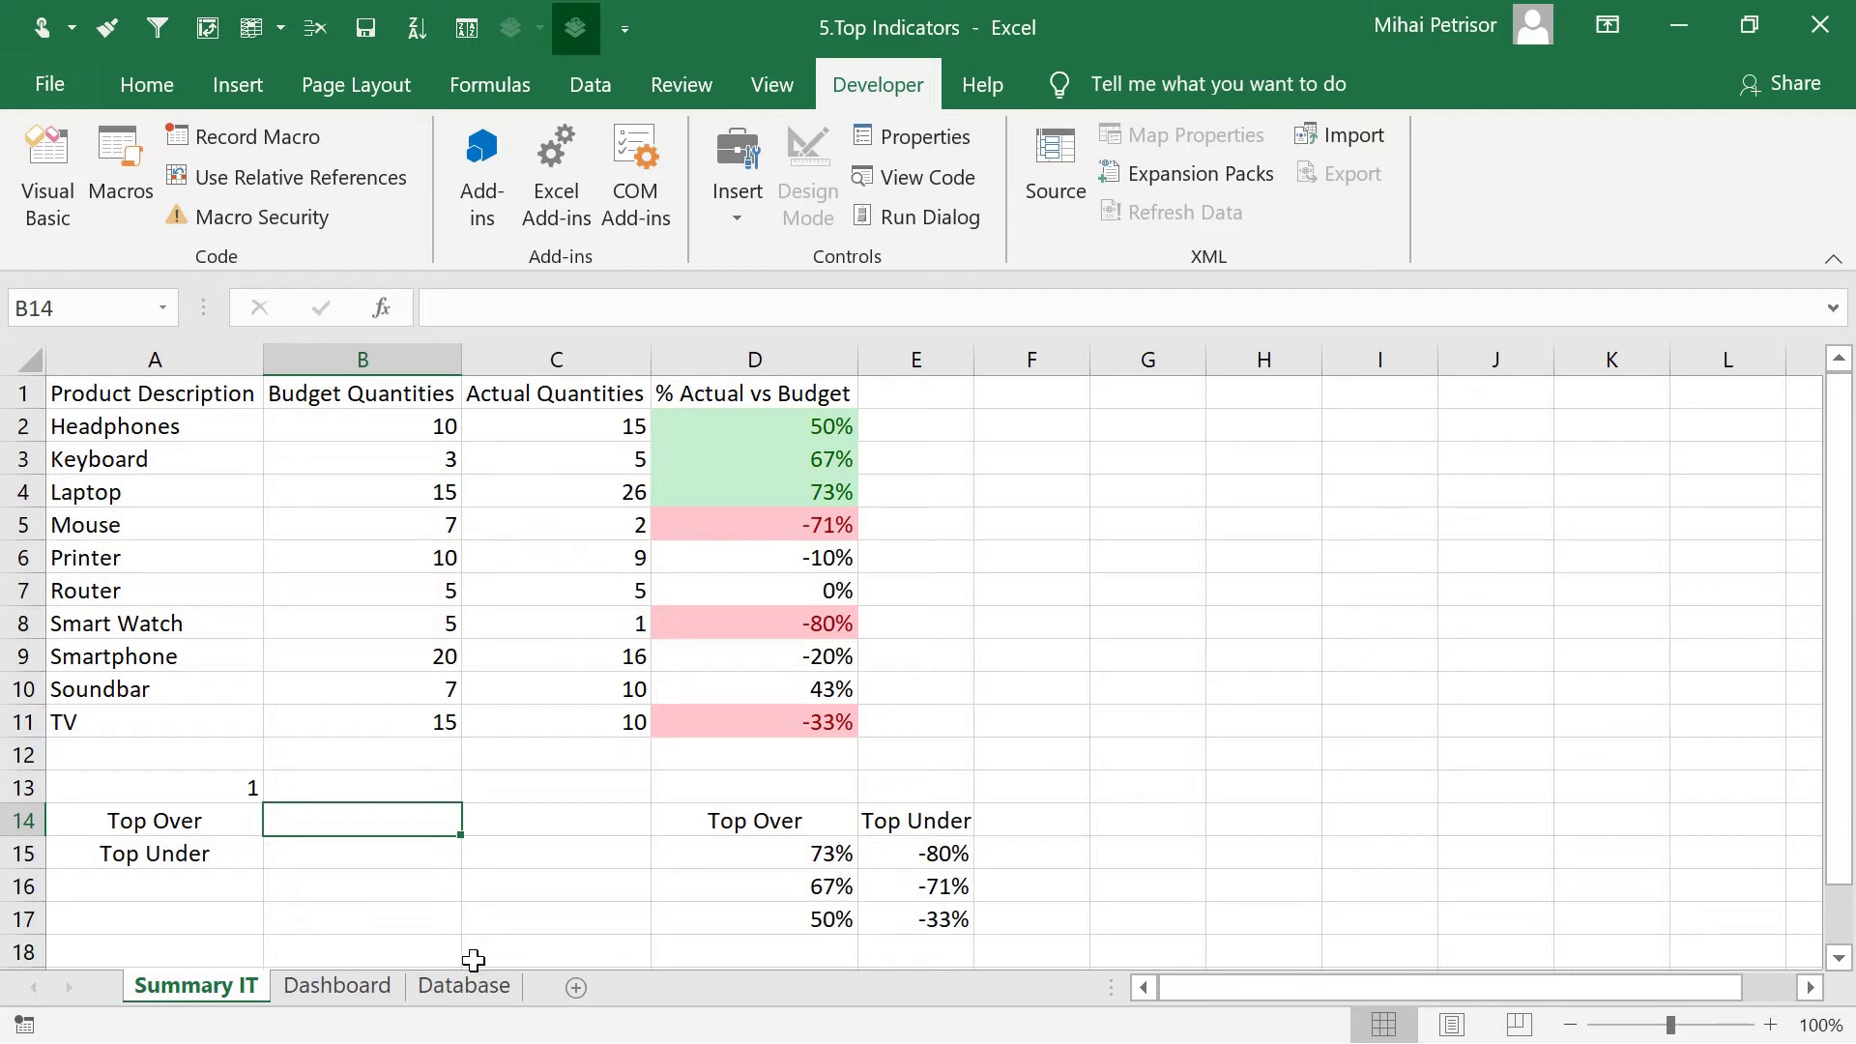
left_click(319, 988)
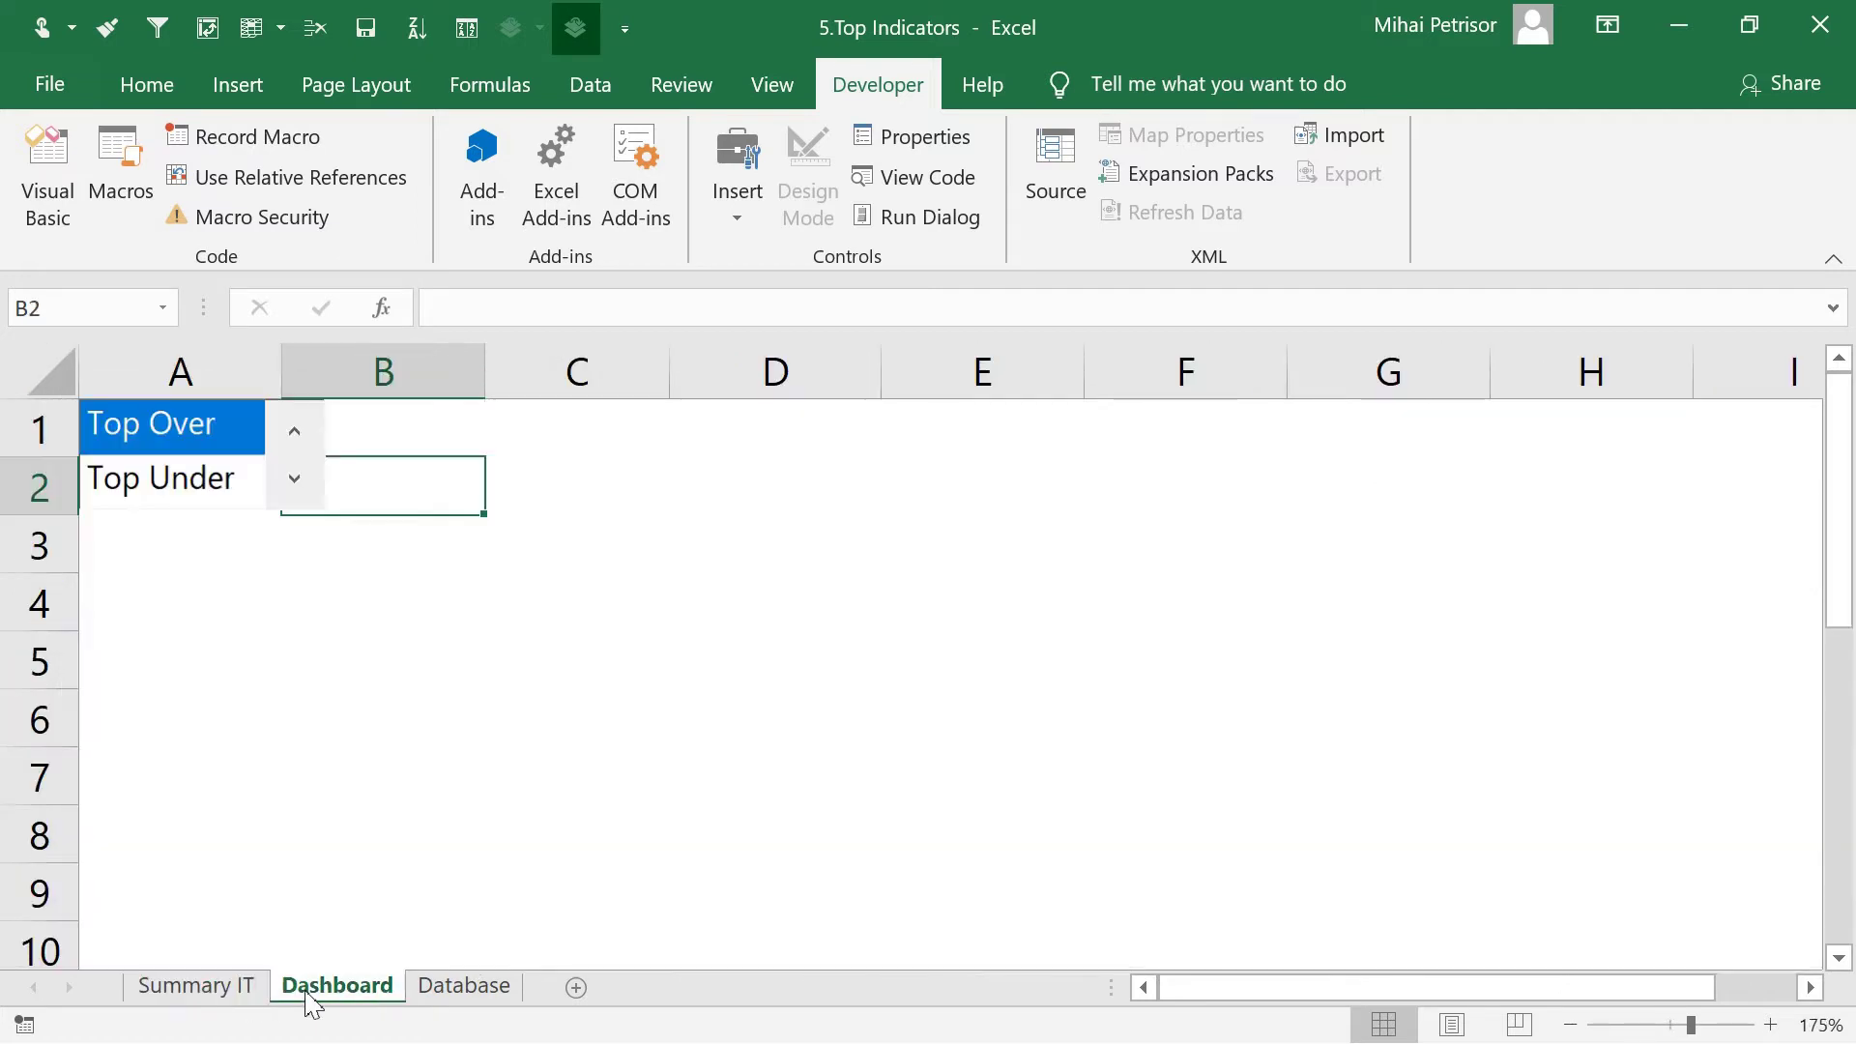
left_click(535, 638)
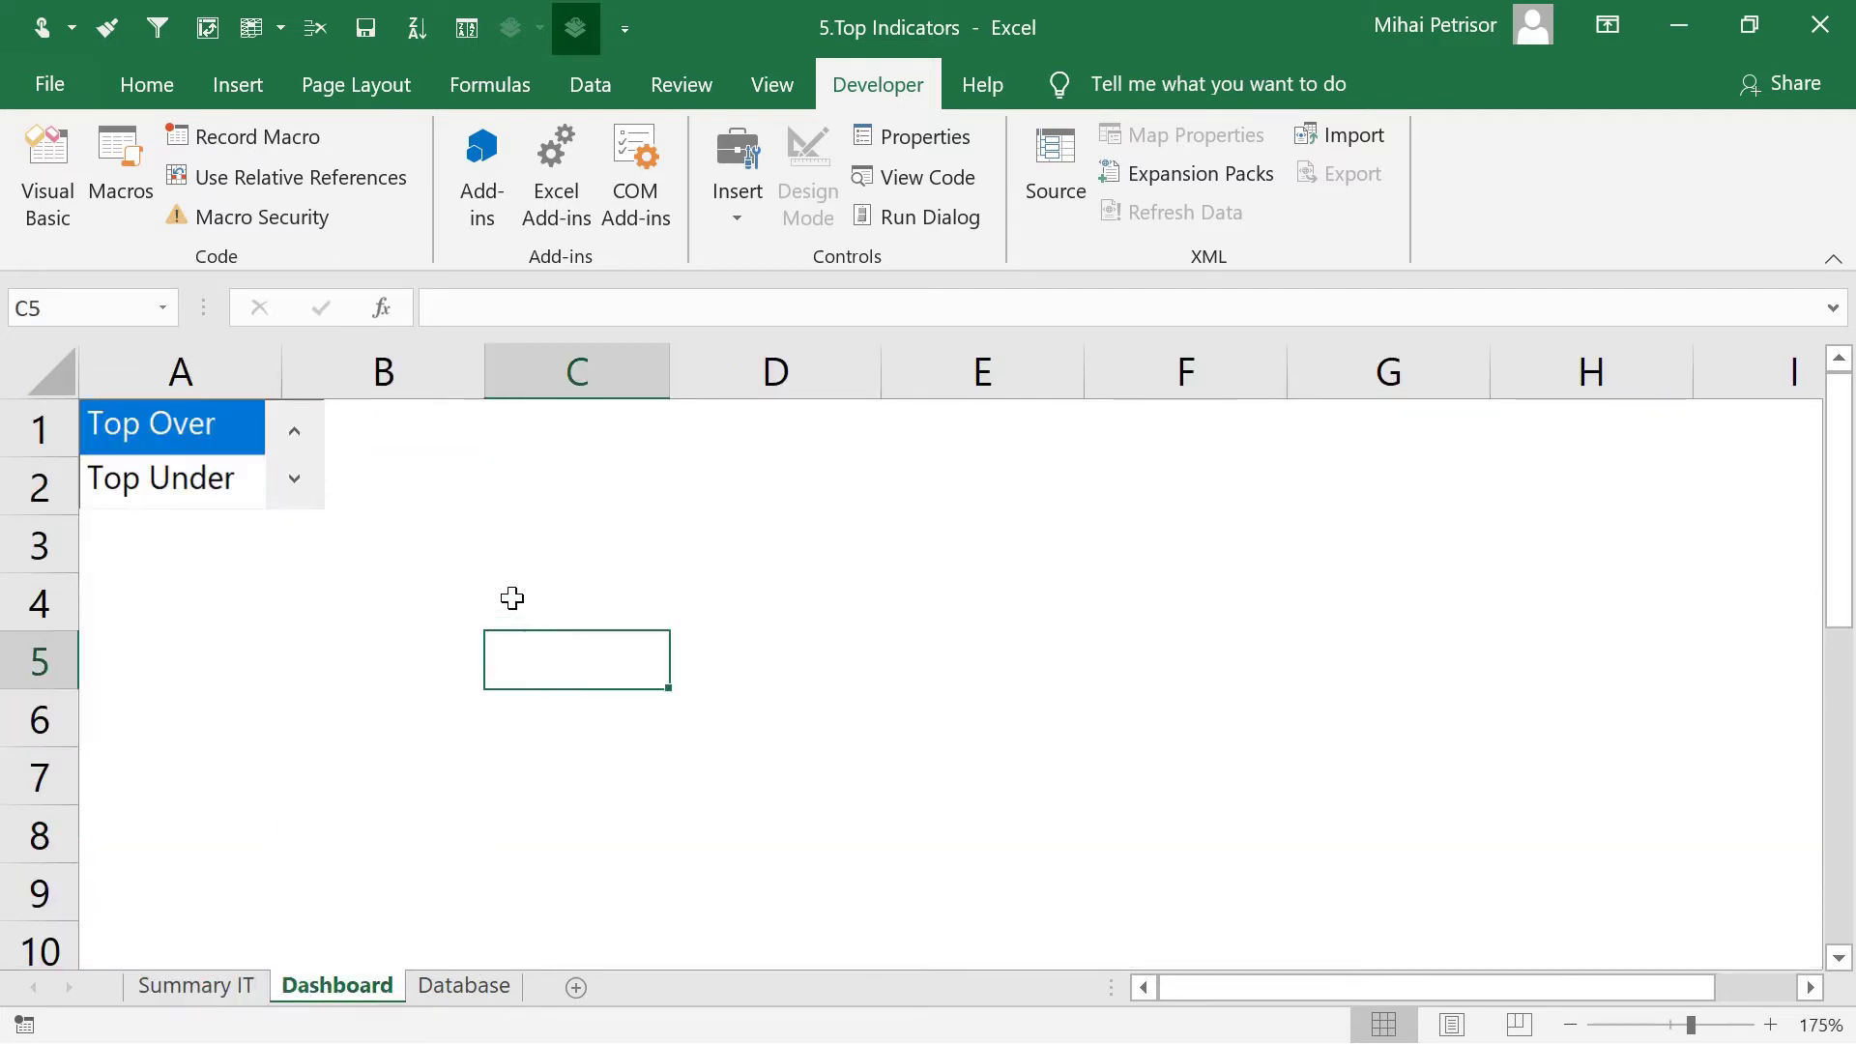
left_click(444, 483)
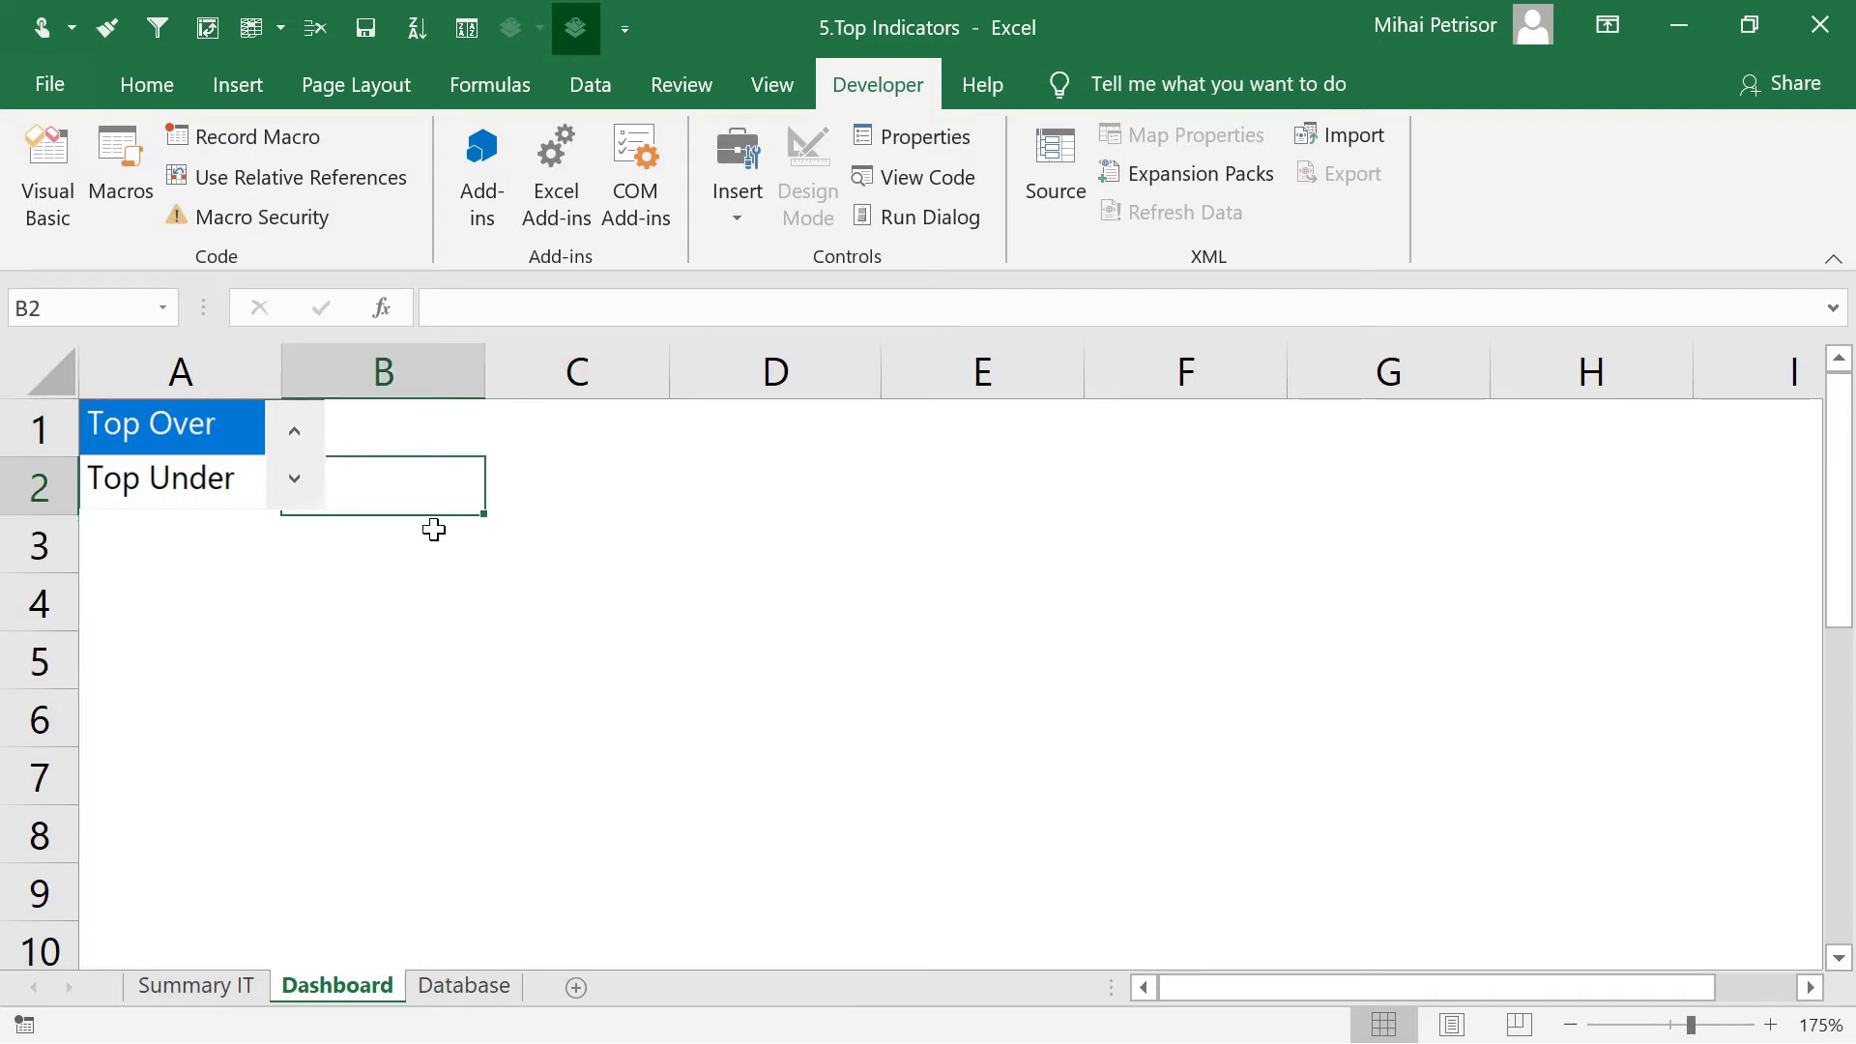
left_click(233, 660)
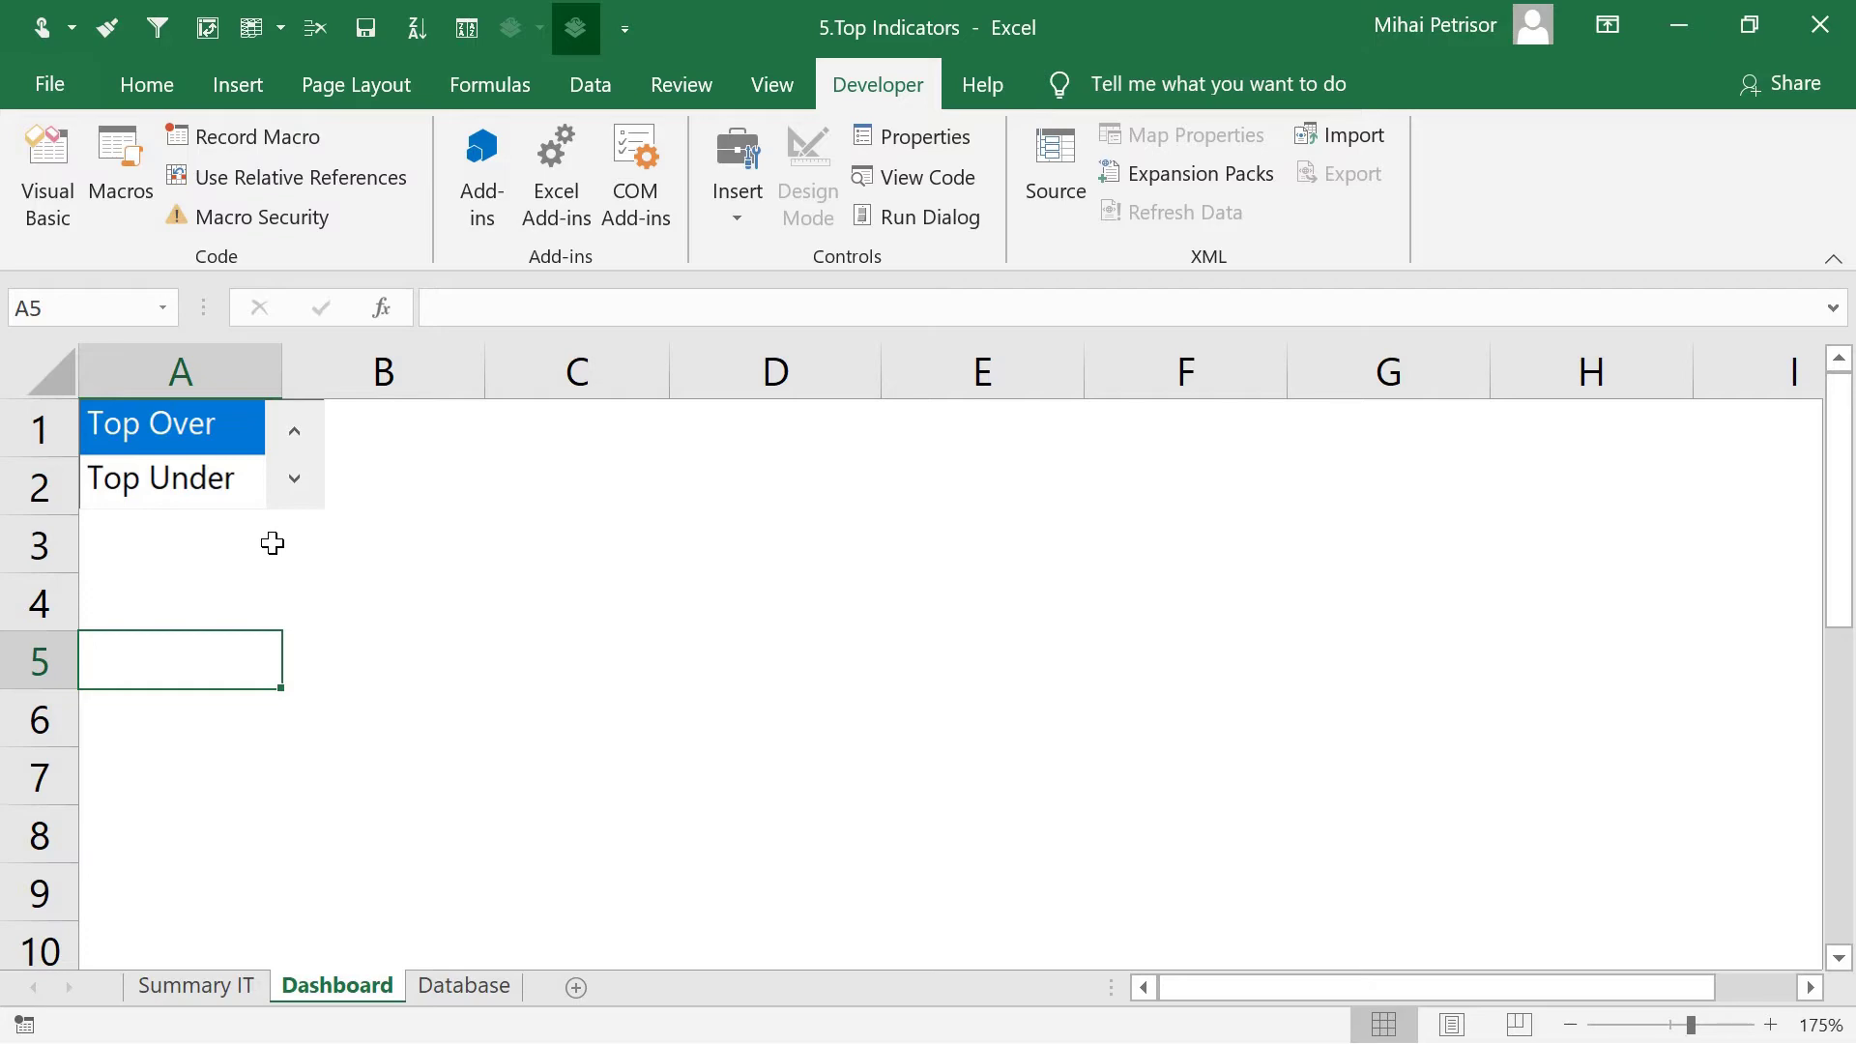
Look through the Database and Summary IT sheets, then go back to Dashboard
left_click(491, 1002)
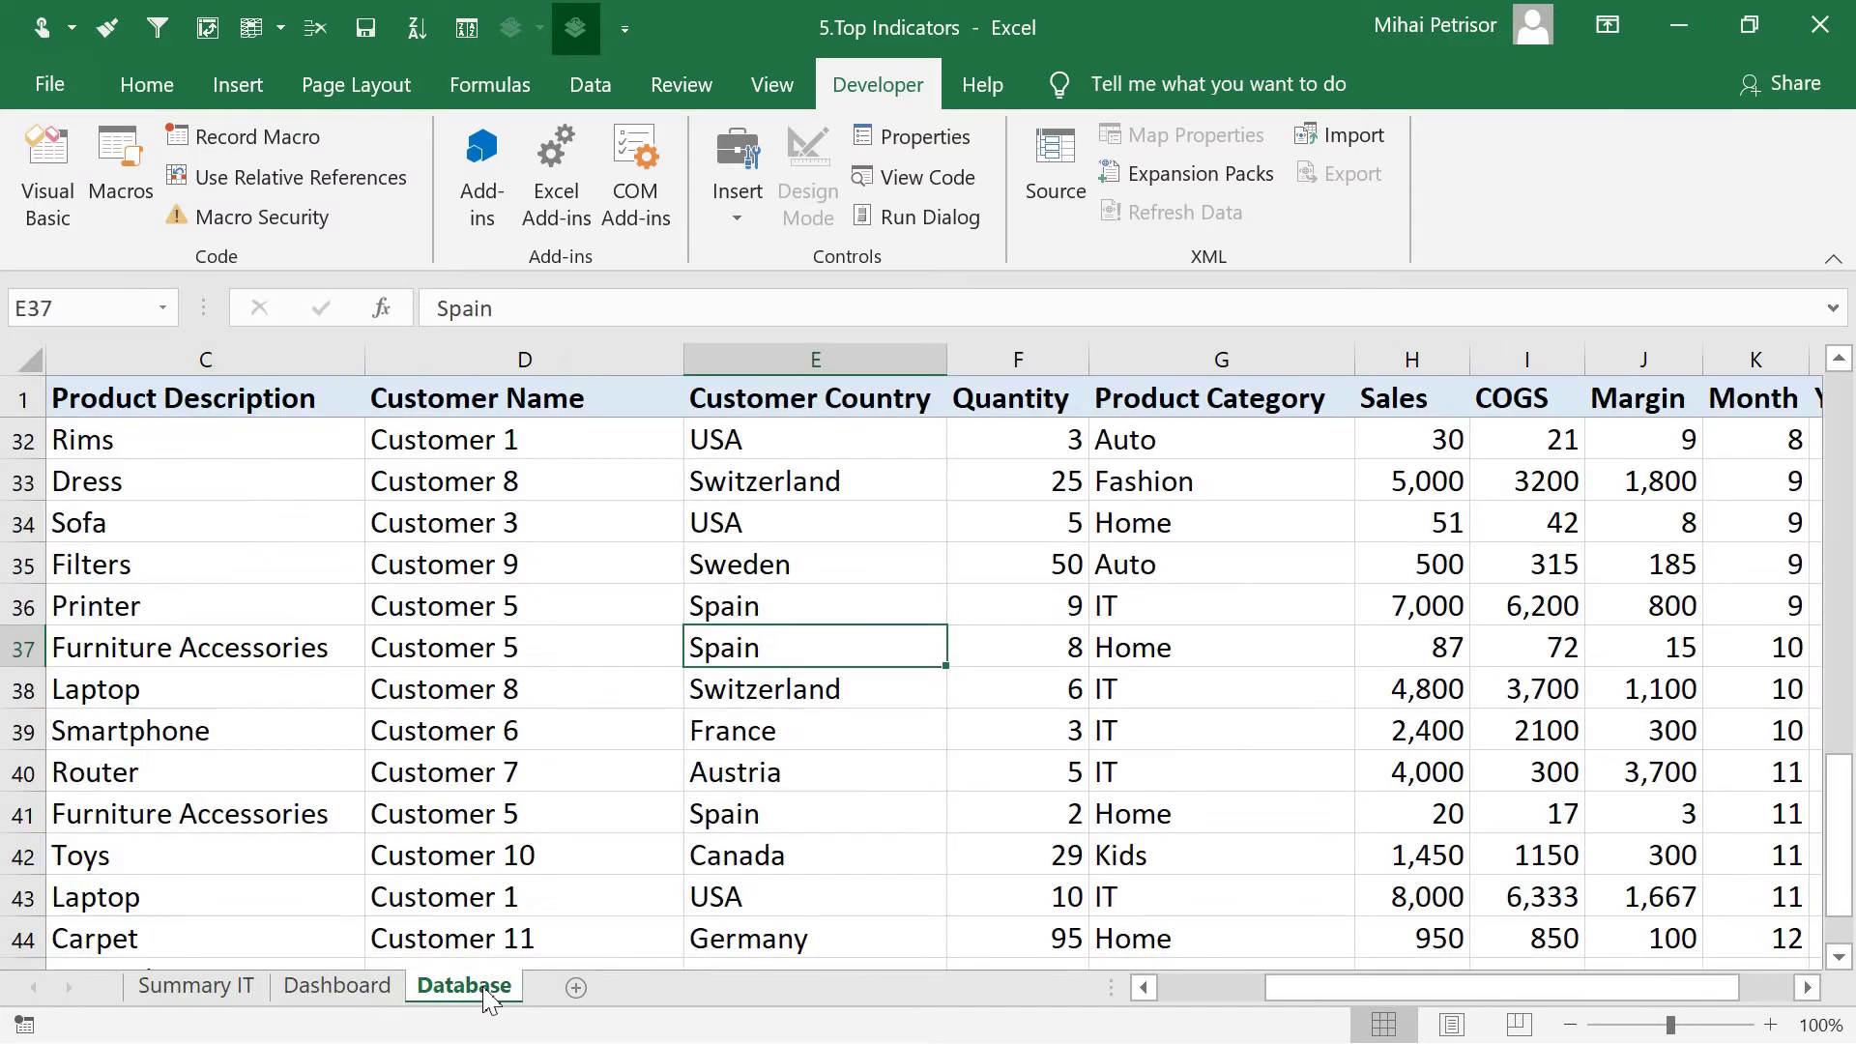
left_click(333, 986)
left_click(232, 996)
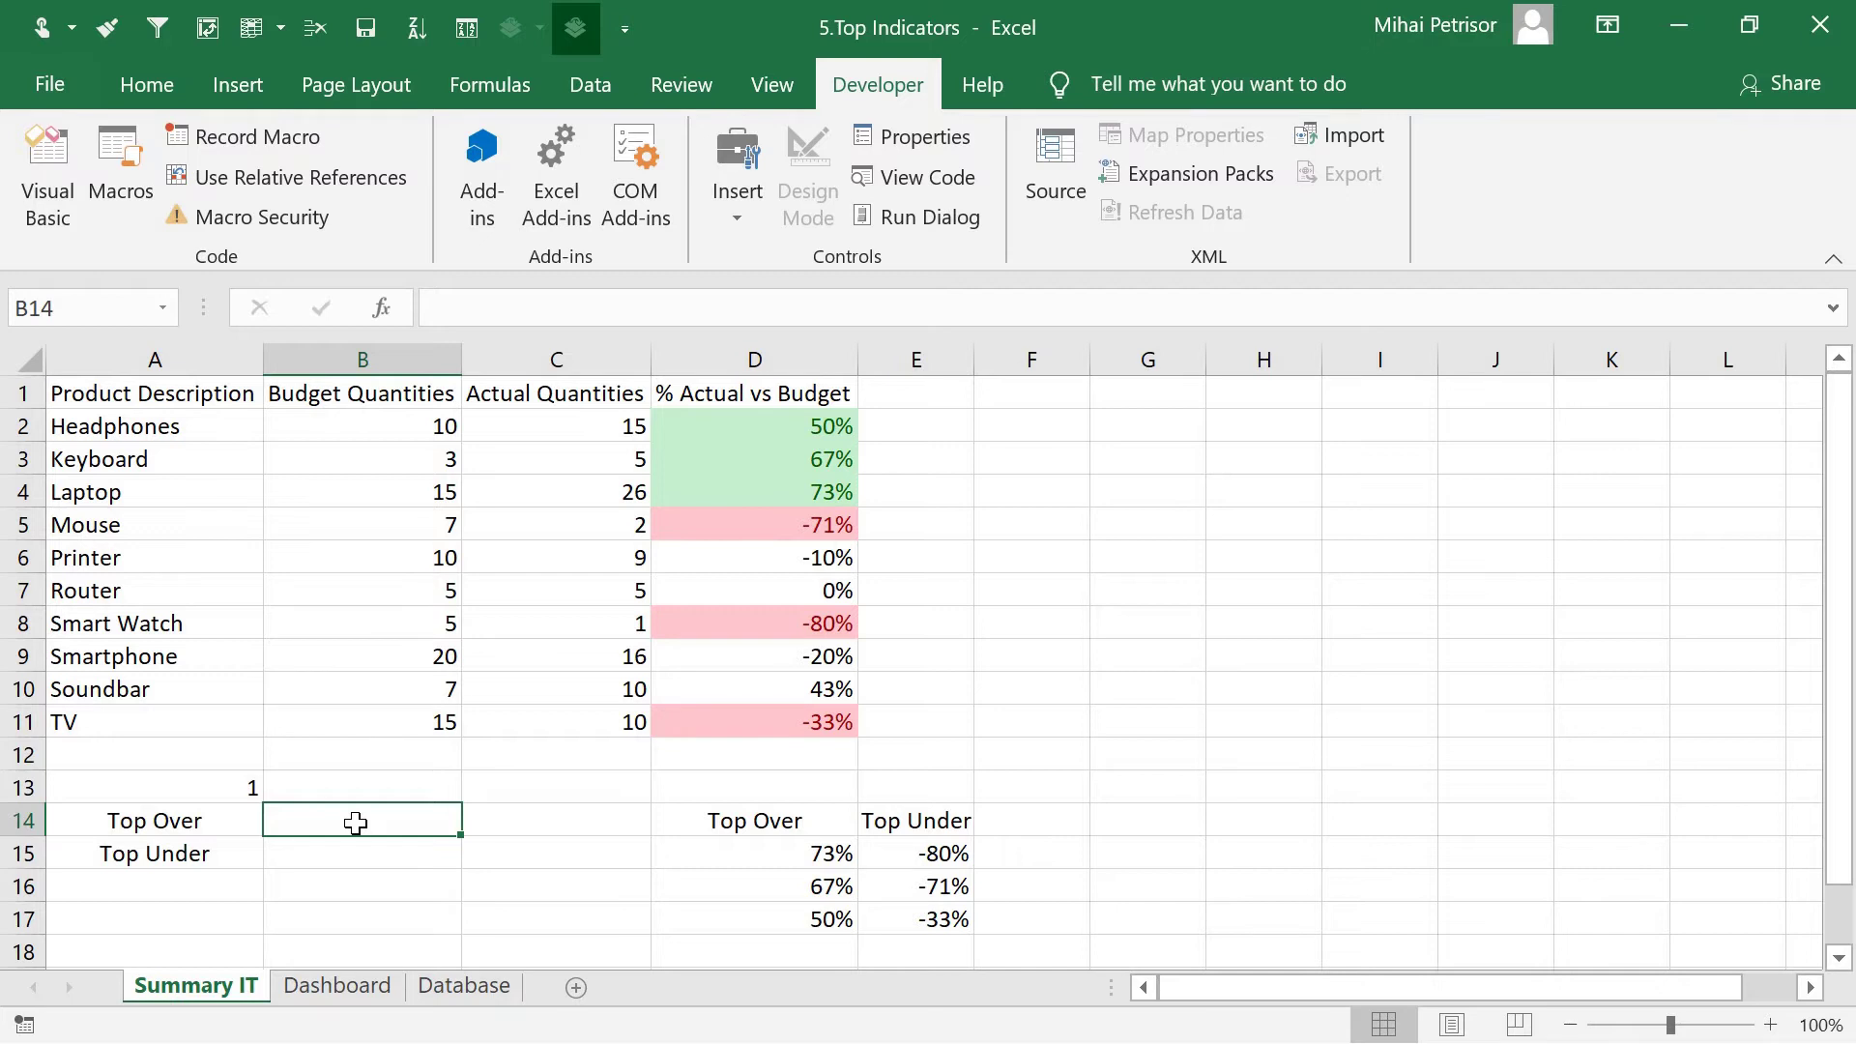
left_click(350, 988)
Mark the planned Dashboard result areas: C2:C4 for percentages and D2:D4 for product names
left_click(466, 481)
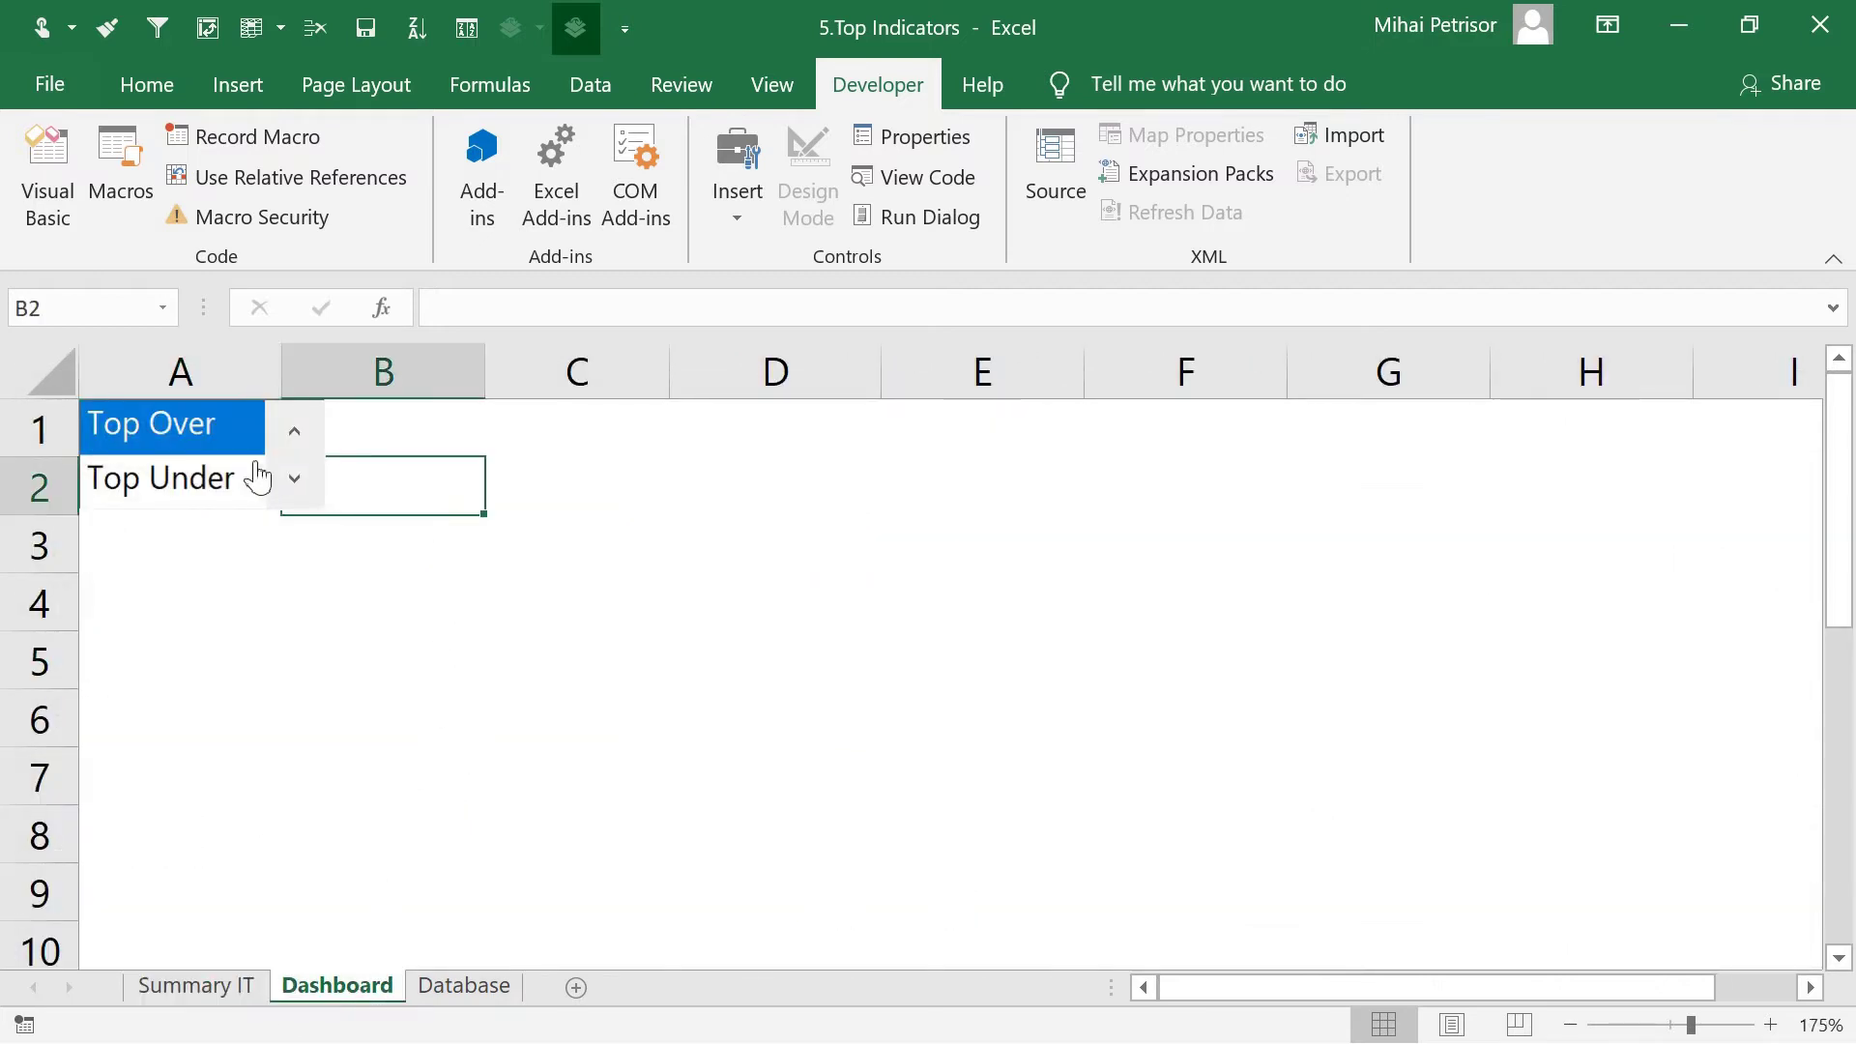
left_click(498, 667)
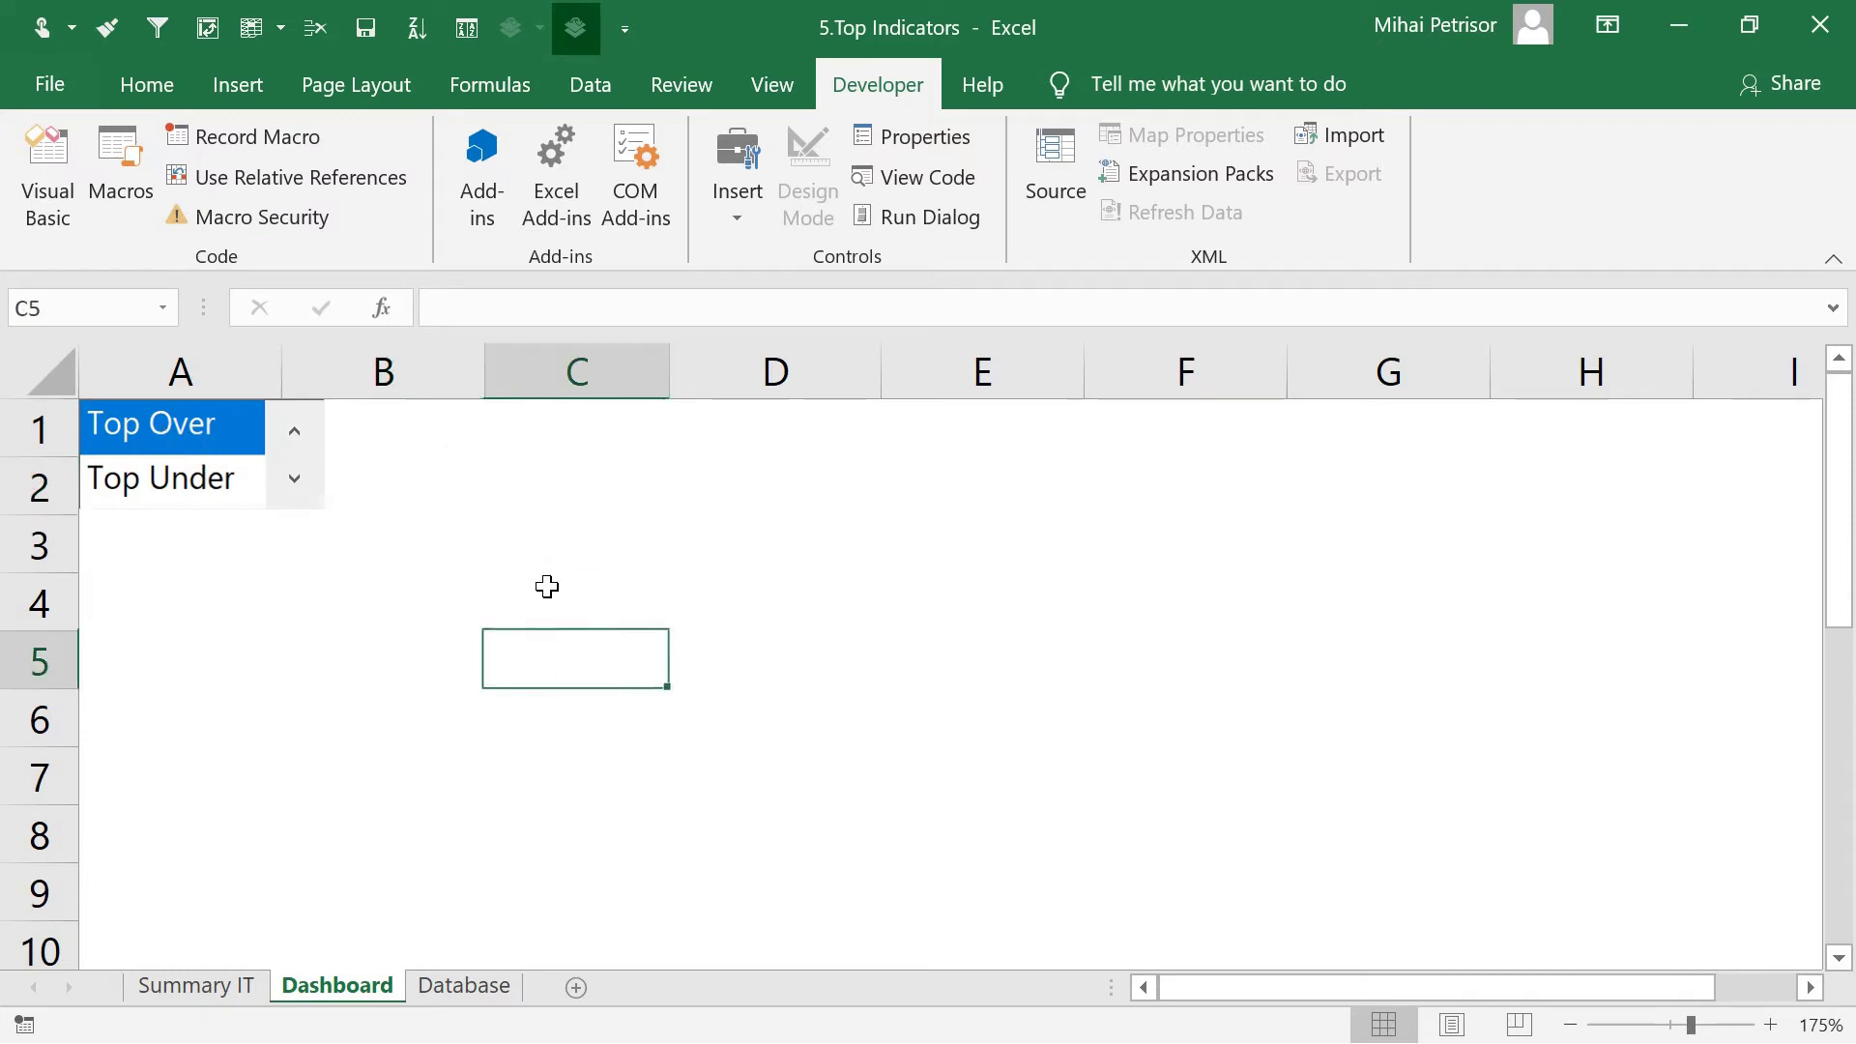
left_click_drag(540, 471, 520, 618)
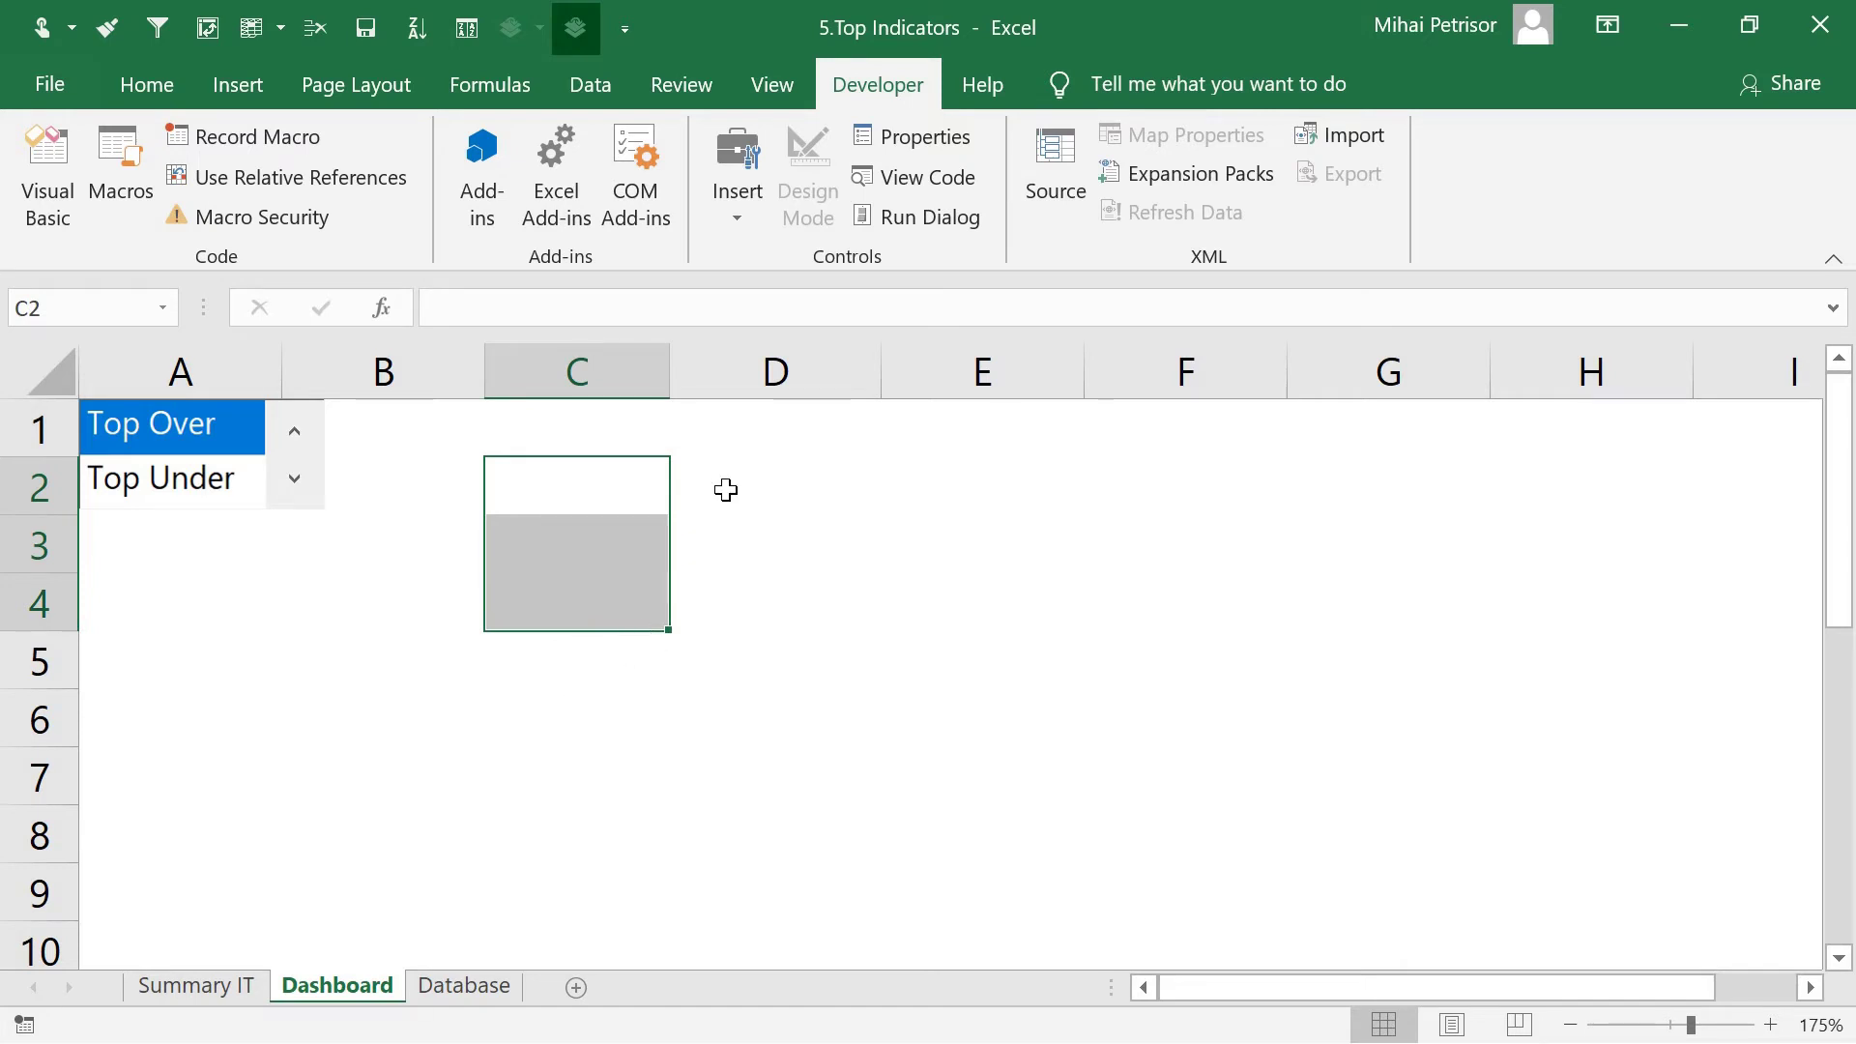
left_click_drag(593, 483, 548, 612)
left_click_drag(721, 476, 726, 618)
left_click(585, 491)
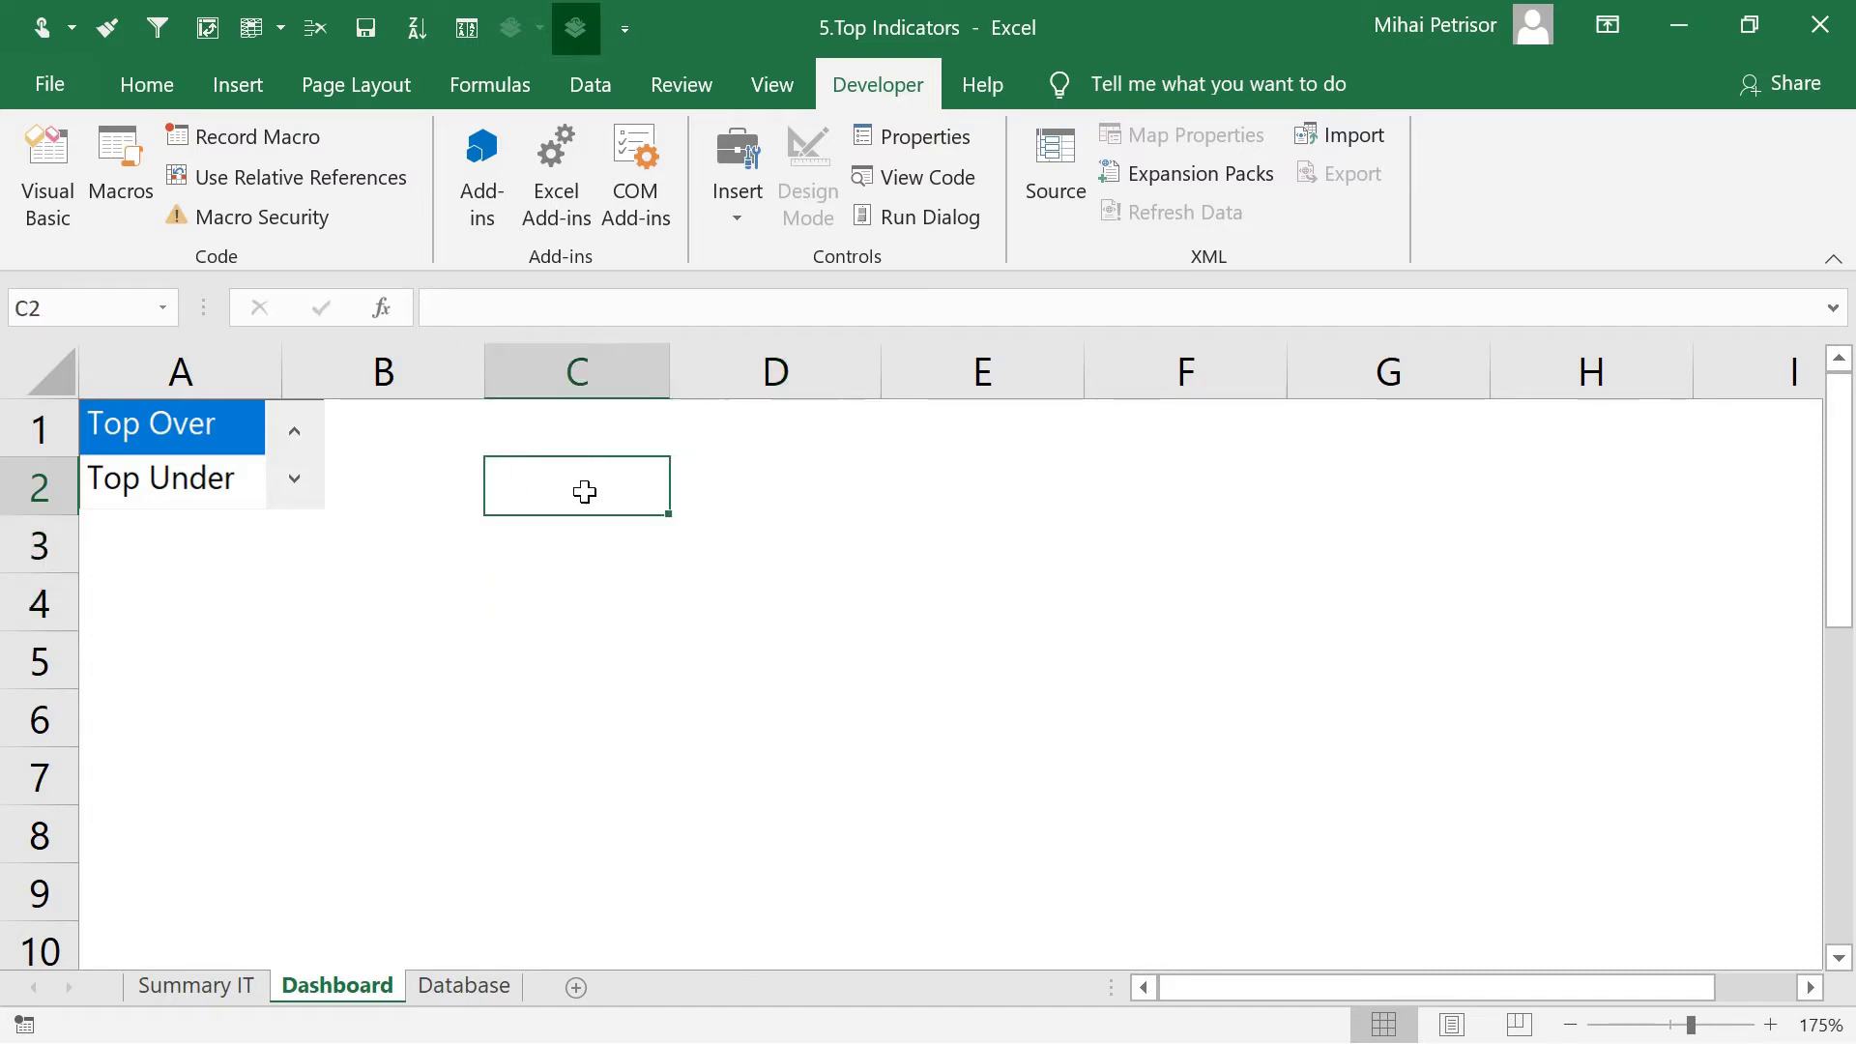
left_click_drag(584, 492, 687, 623)
left_click_drag(236, 683, 630, 783)
left_click(882, 761)
left_click(335, 696)
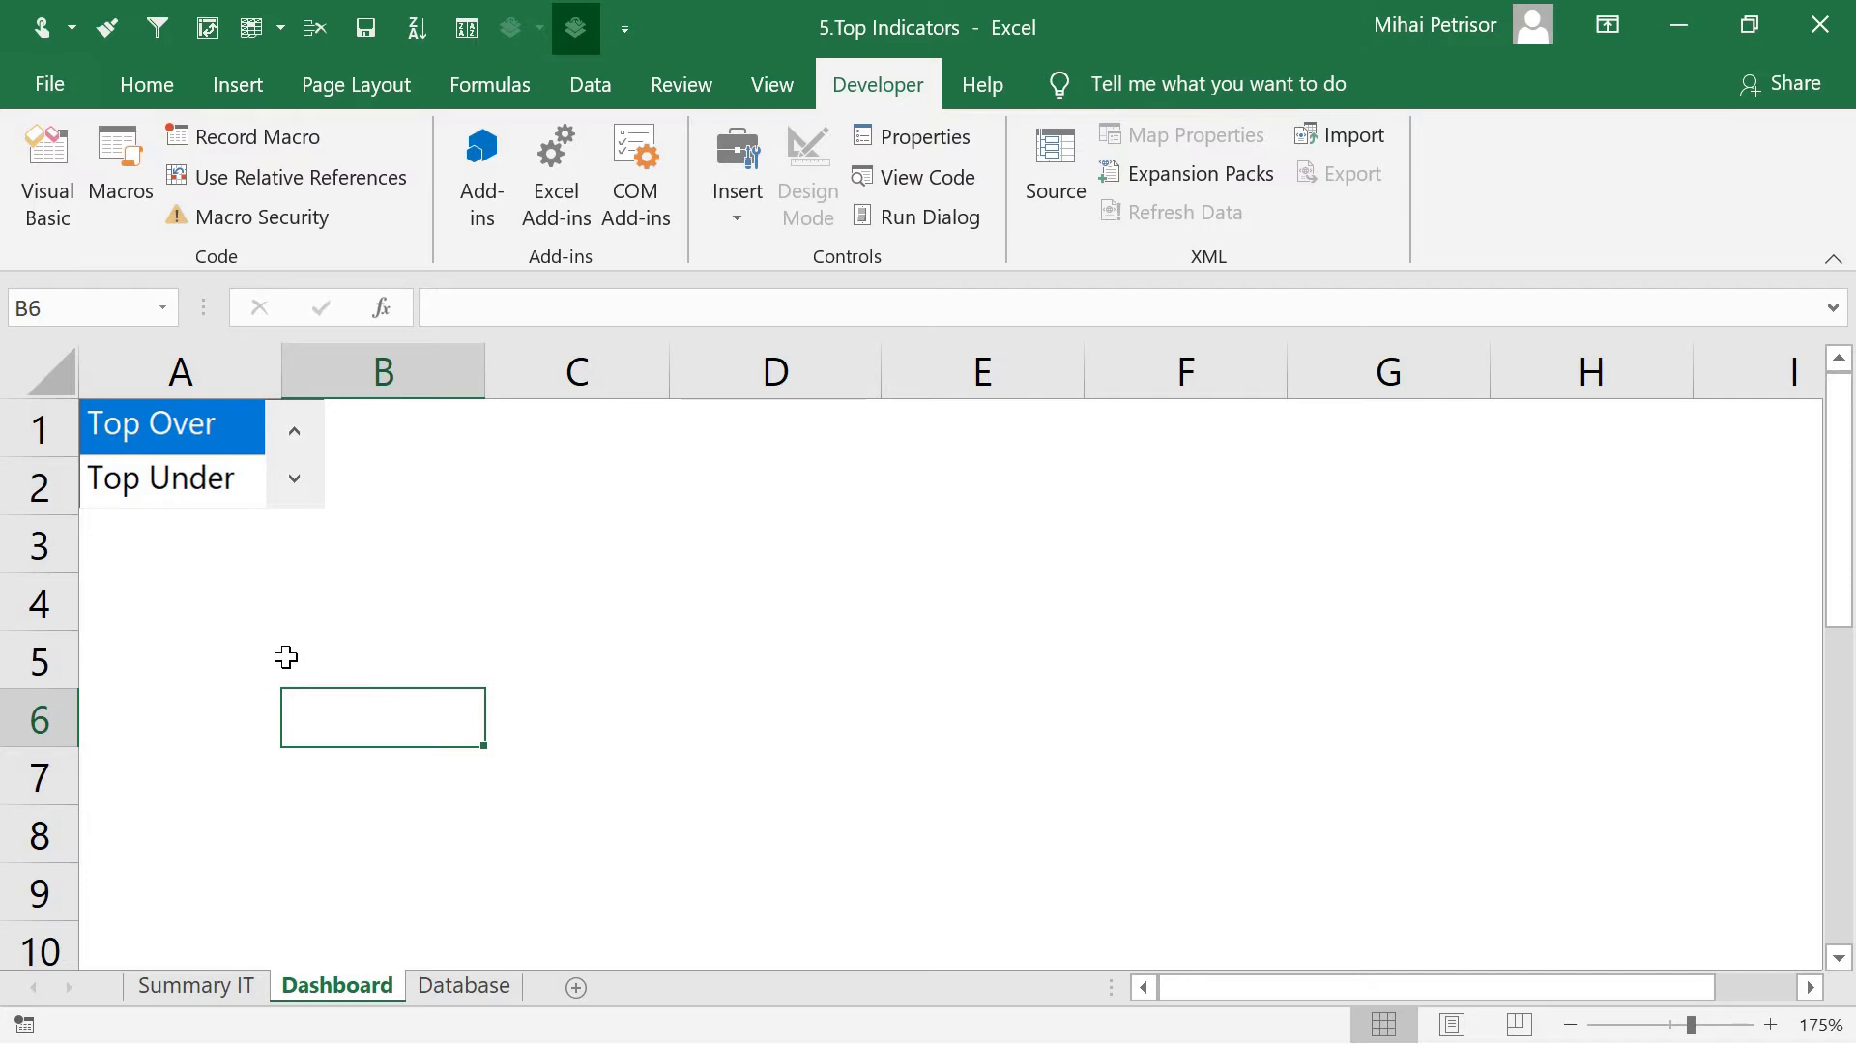
Start a formula in Summary IT cell B14, then cancel it
key("ctrl+Page_Up")
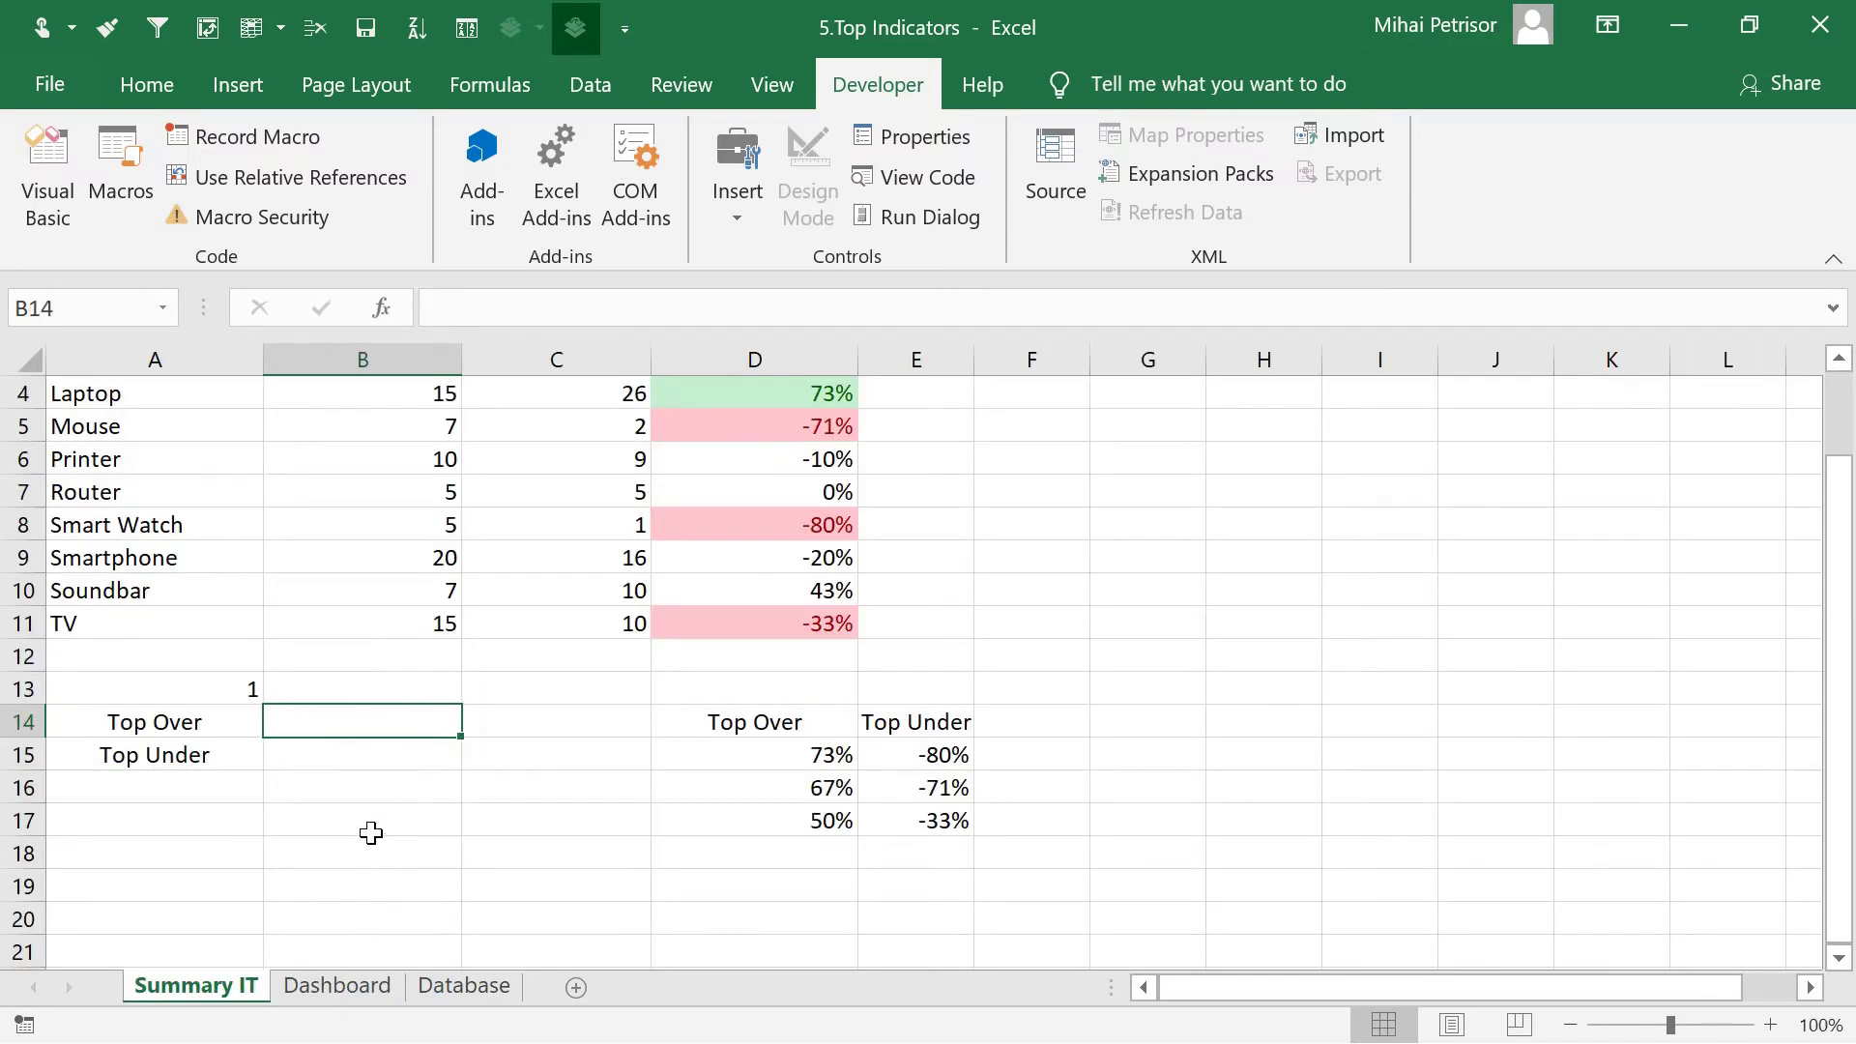
left_click(371, 831)
left_click(366, 725)
type("=")
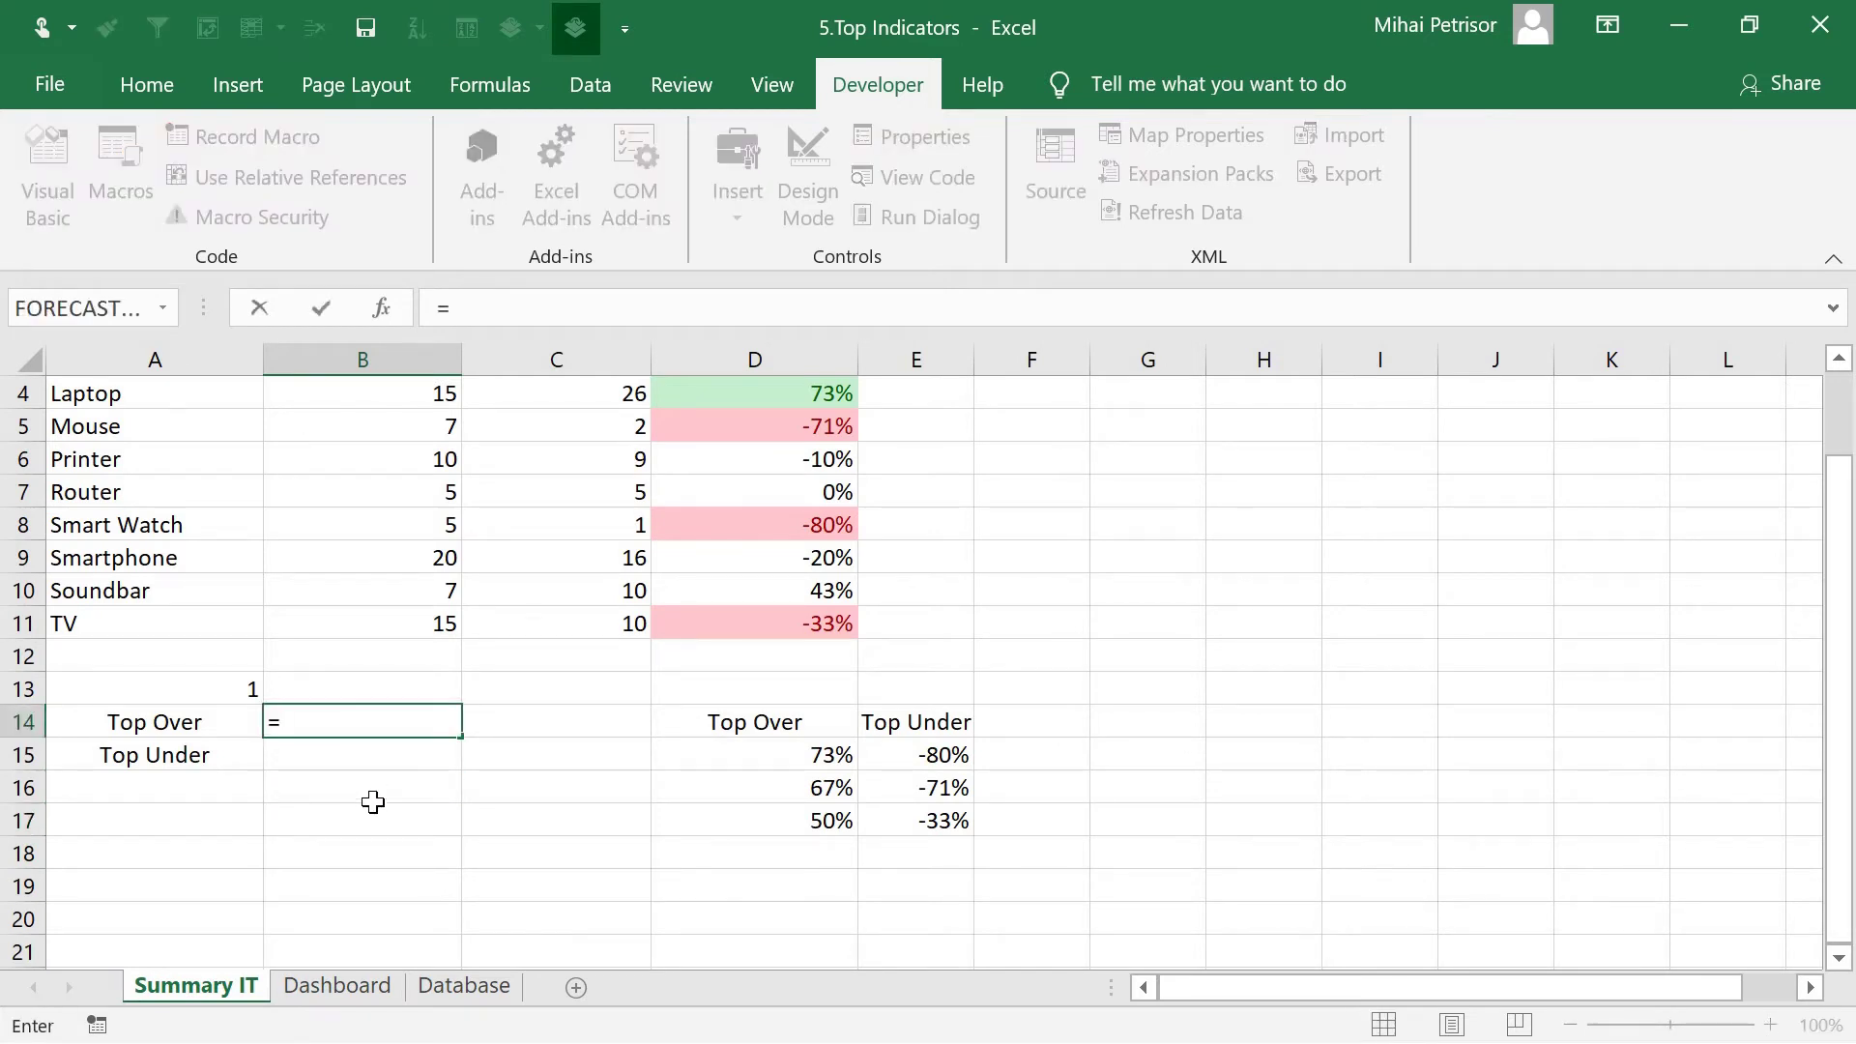
key("Escape")
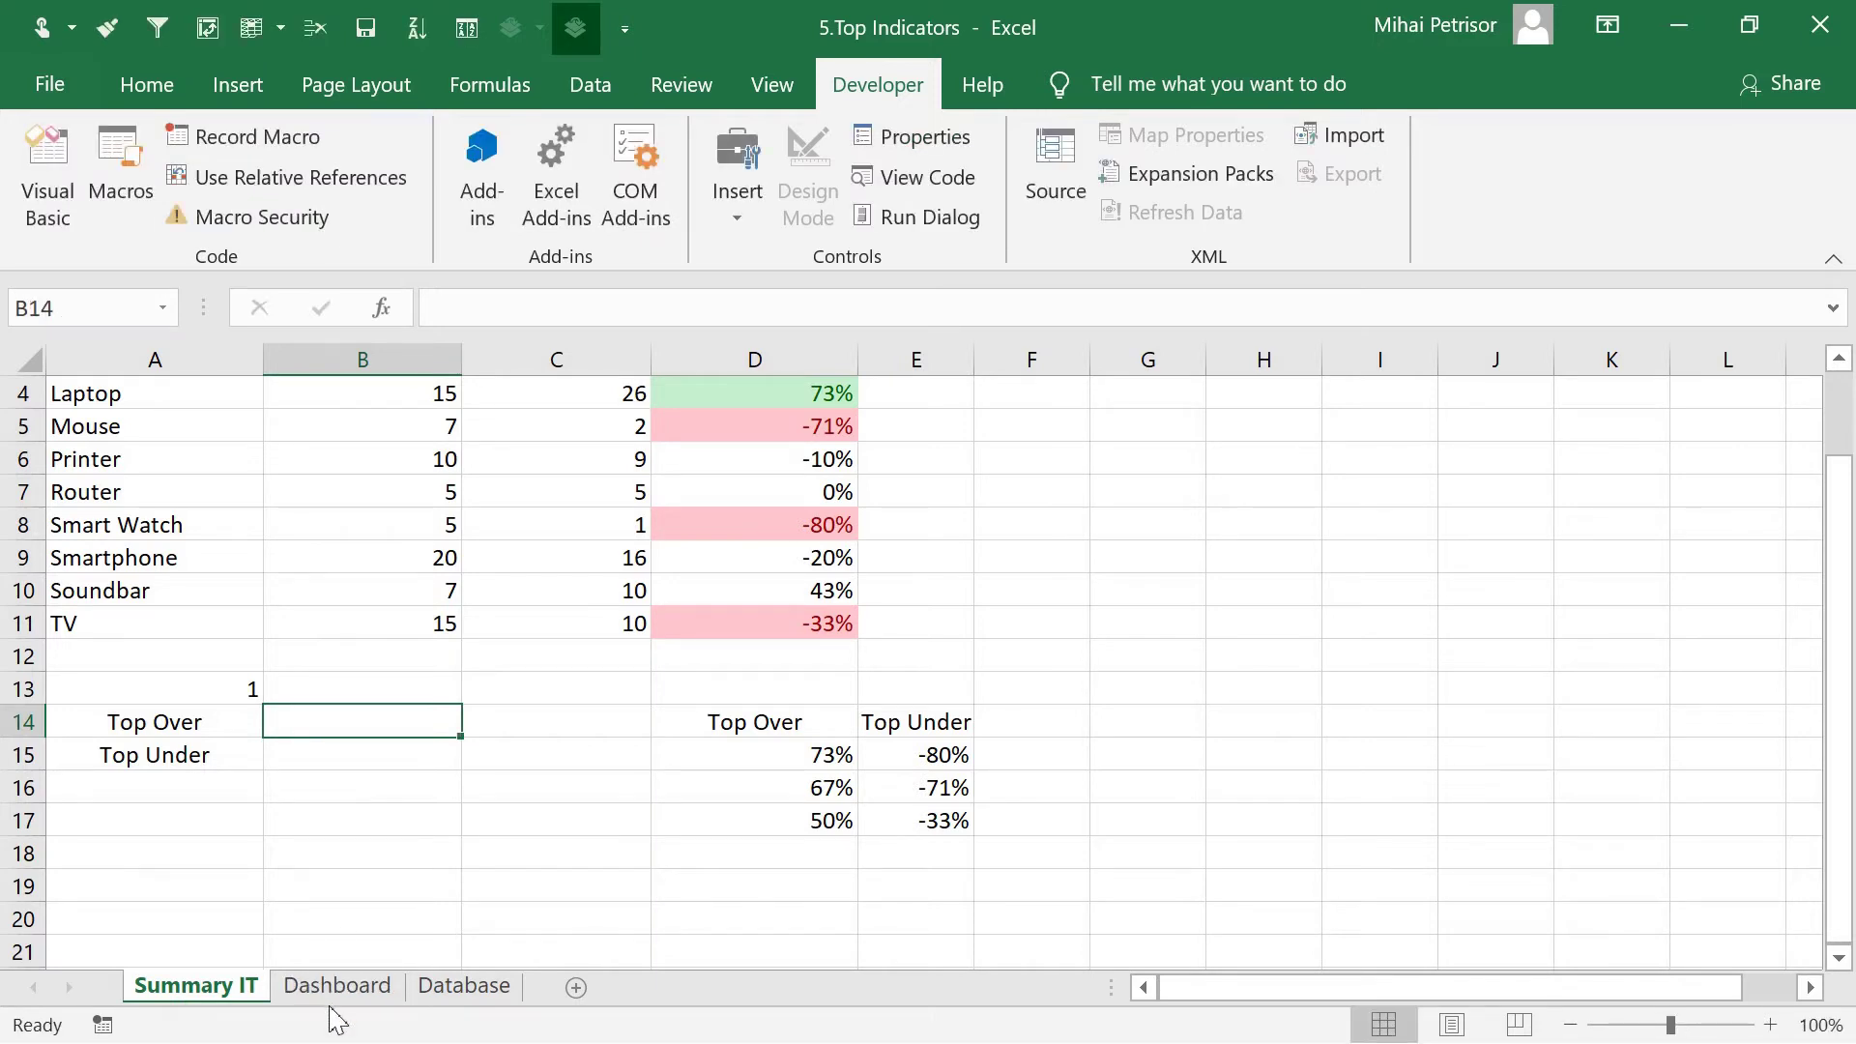
On Dashboard, step through cells C2:C4 and settle on C2 for the new formula
left_click(397, 986)
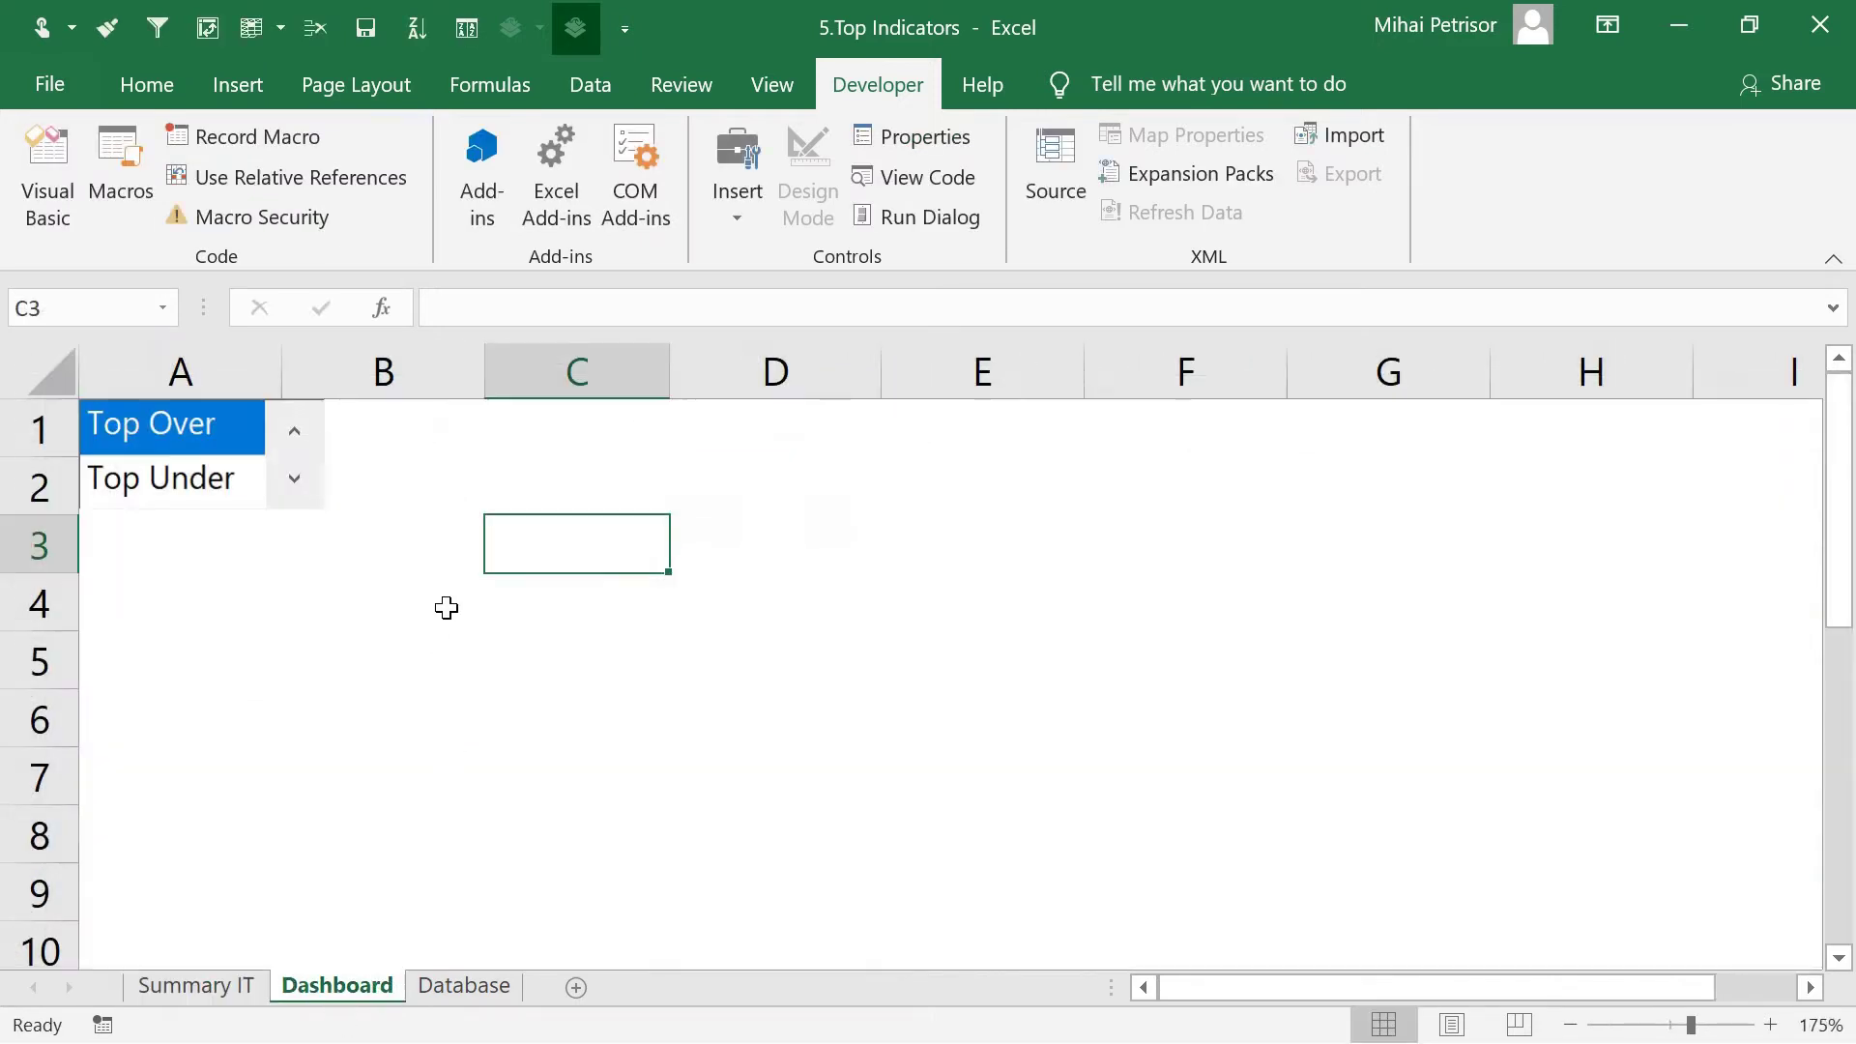
left_click(509, 480)
left_click(524, 561)
left_click(571, 464)
left_click(568, 544)
left_click(568, 596)
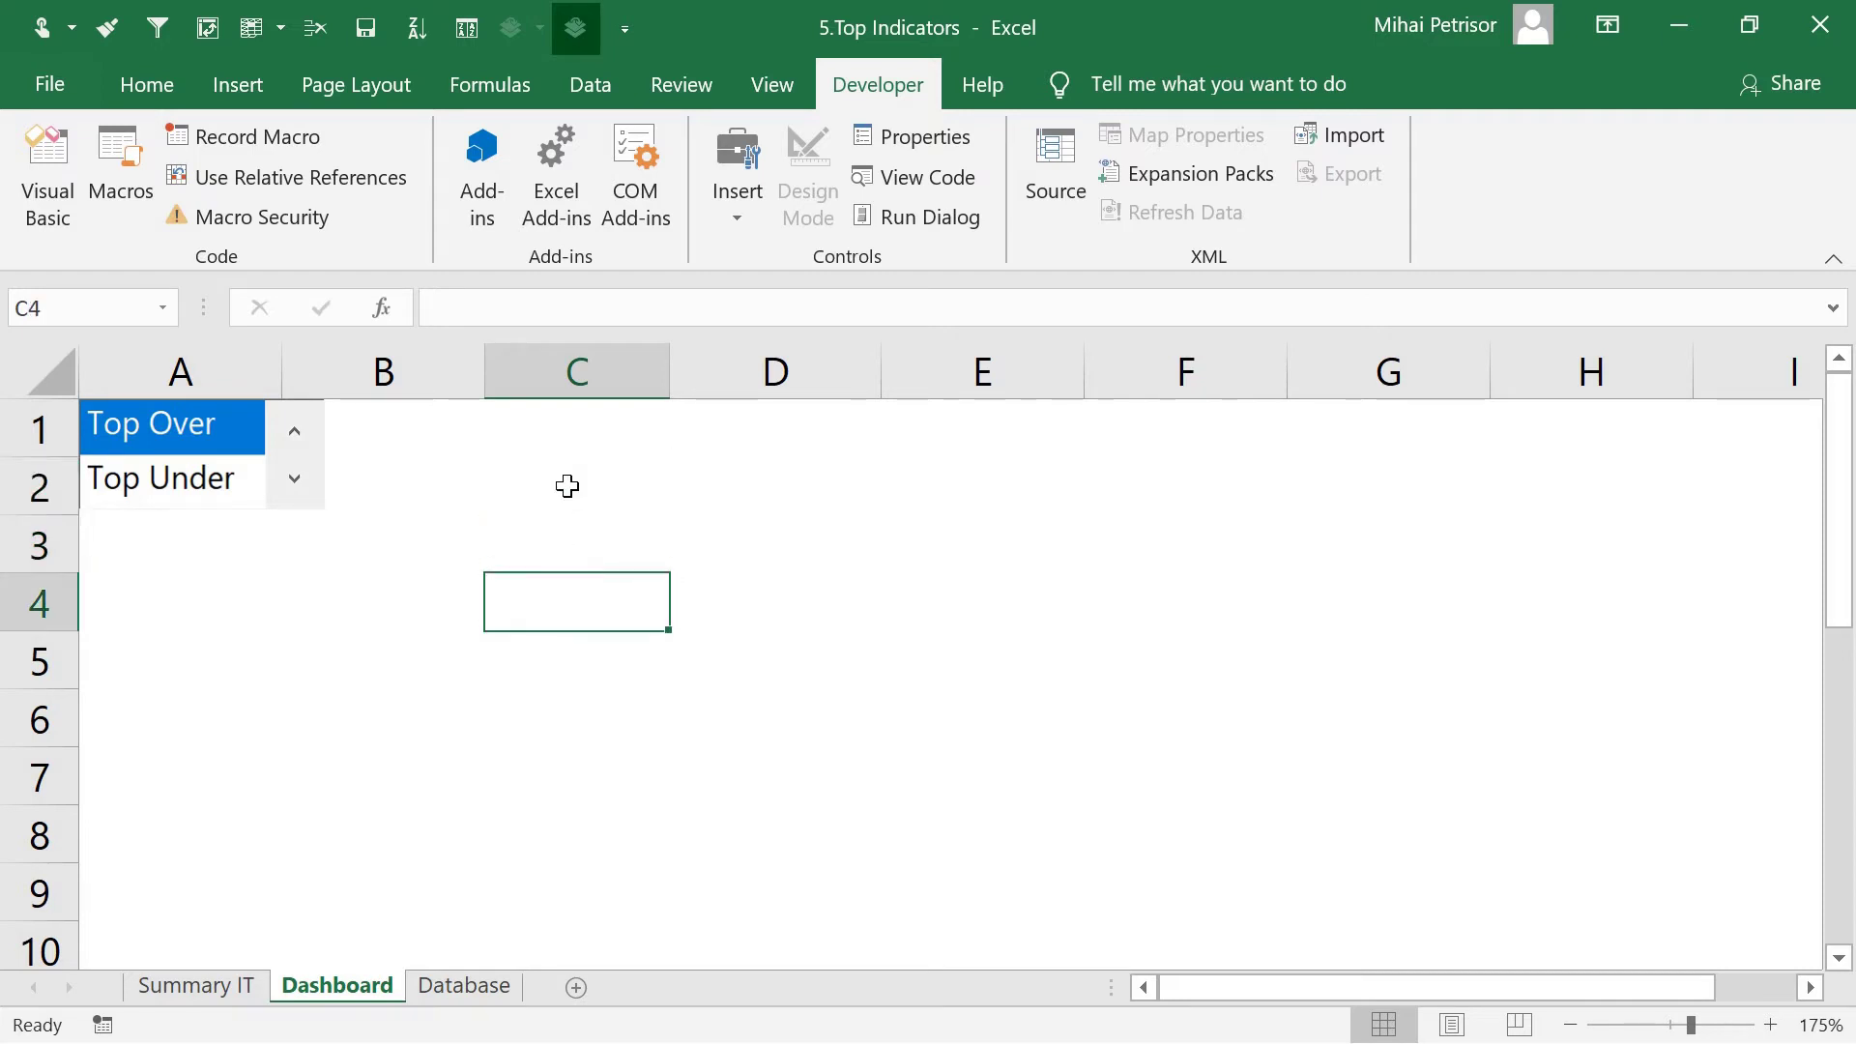
left_click(567, 484)
left_click(567, 541)
left_click(566, 599)
left_click(564, 480)
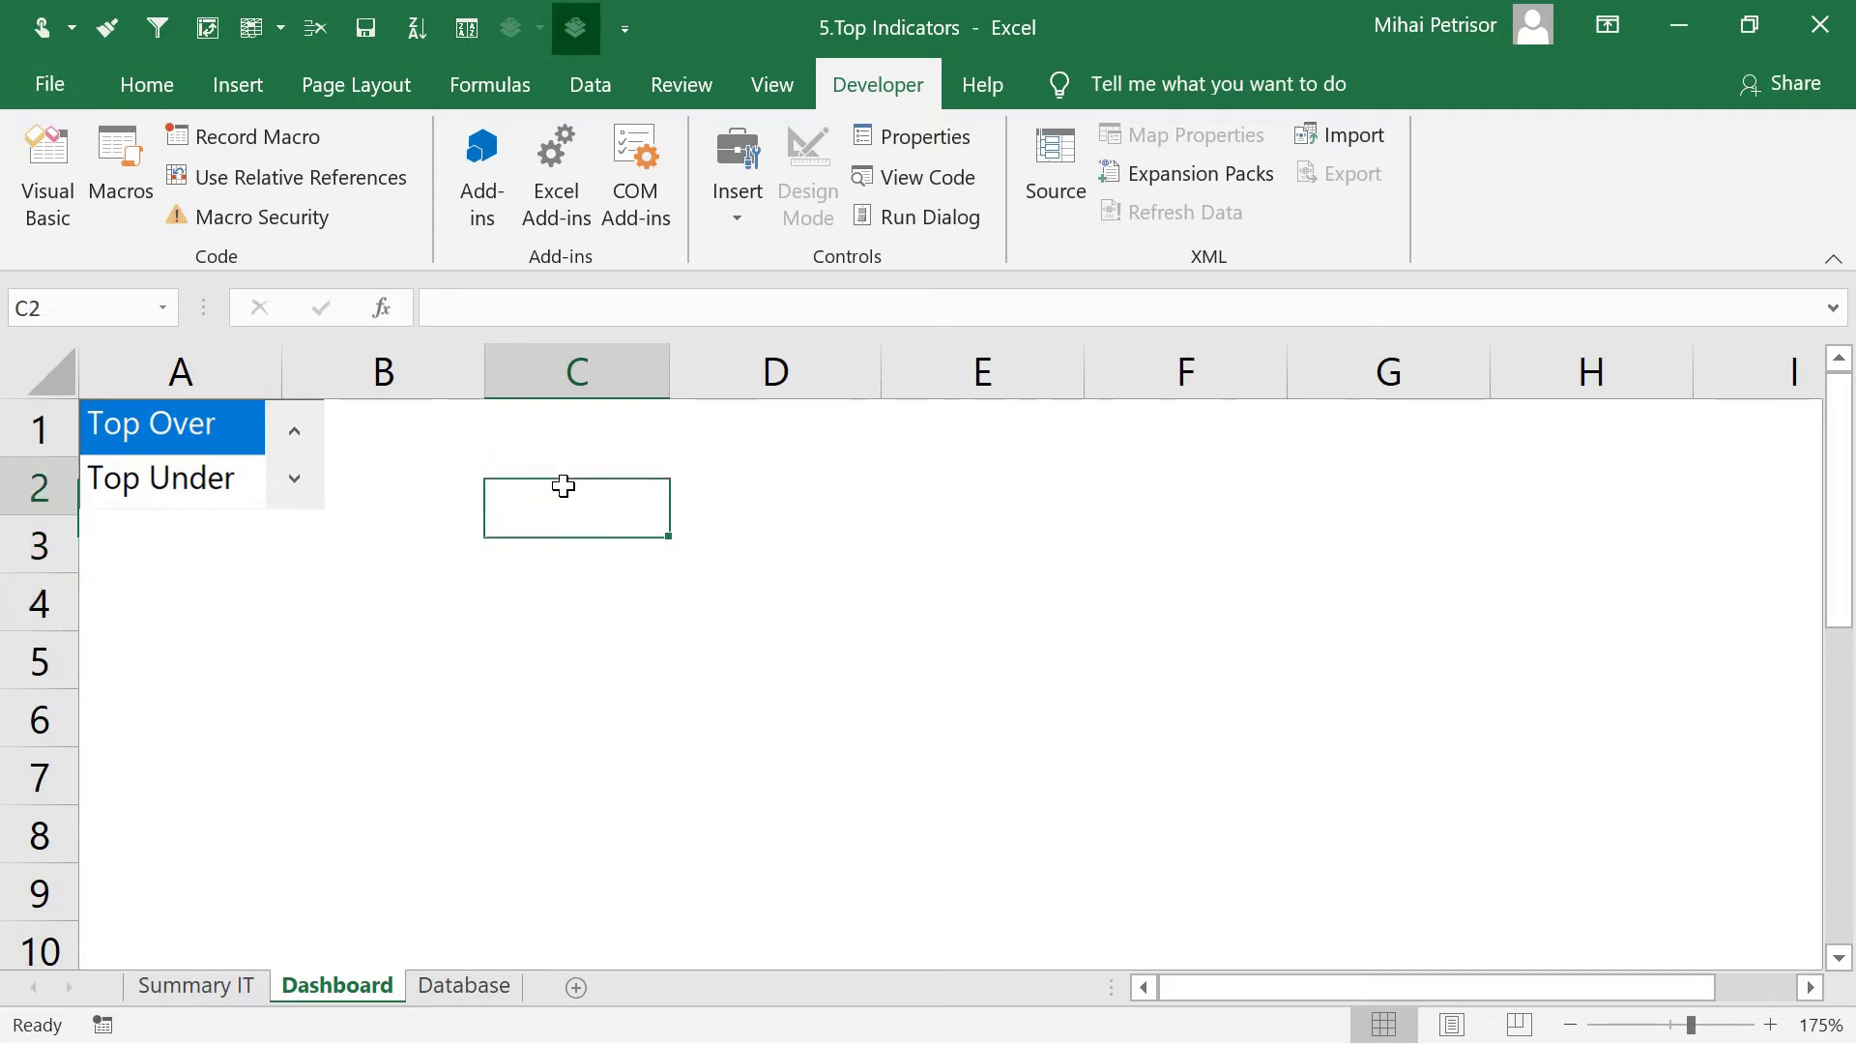
left_click(540, 567)
left_click(551, 593)
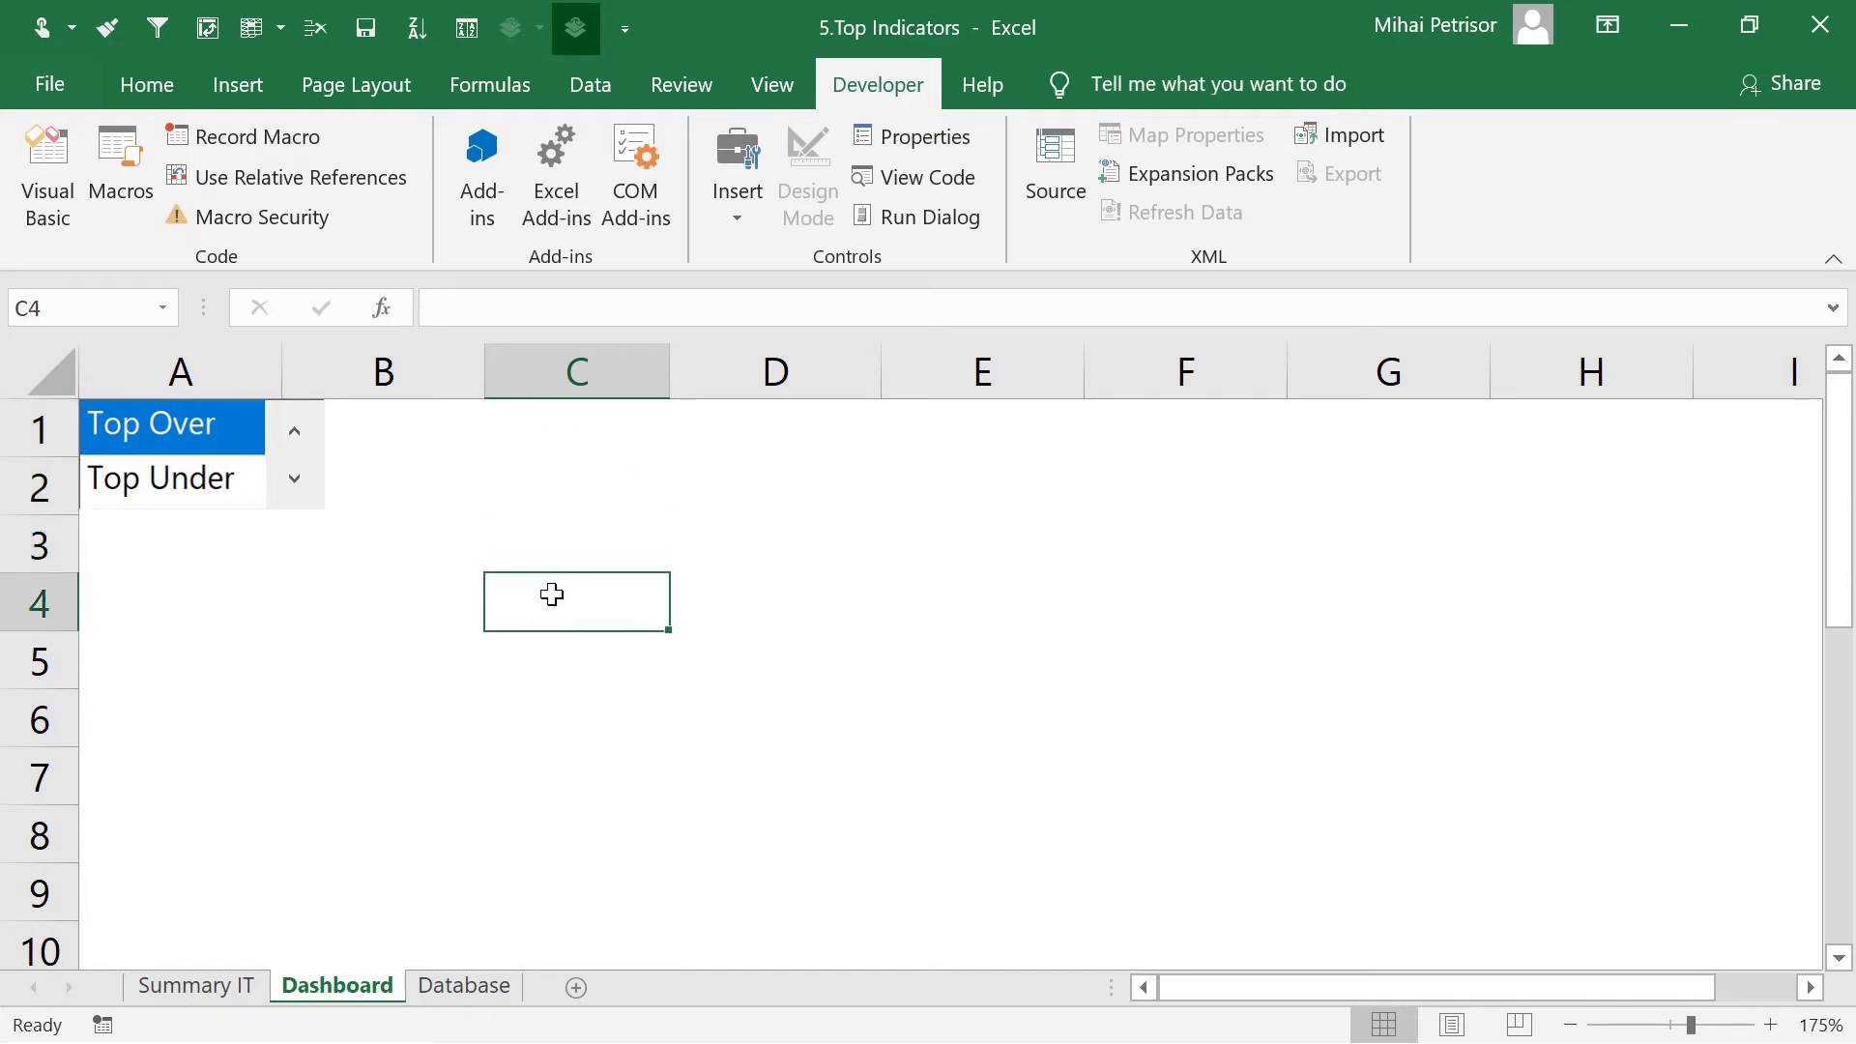
left_click(568, 483)
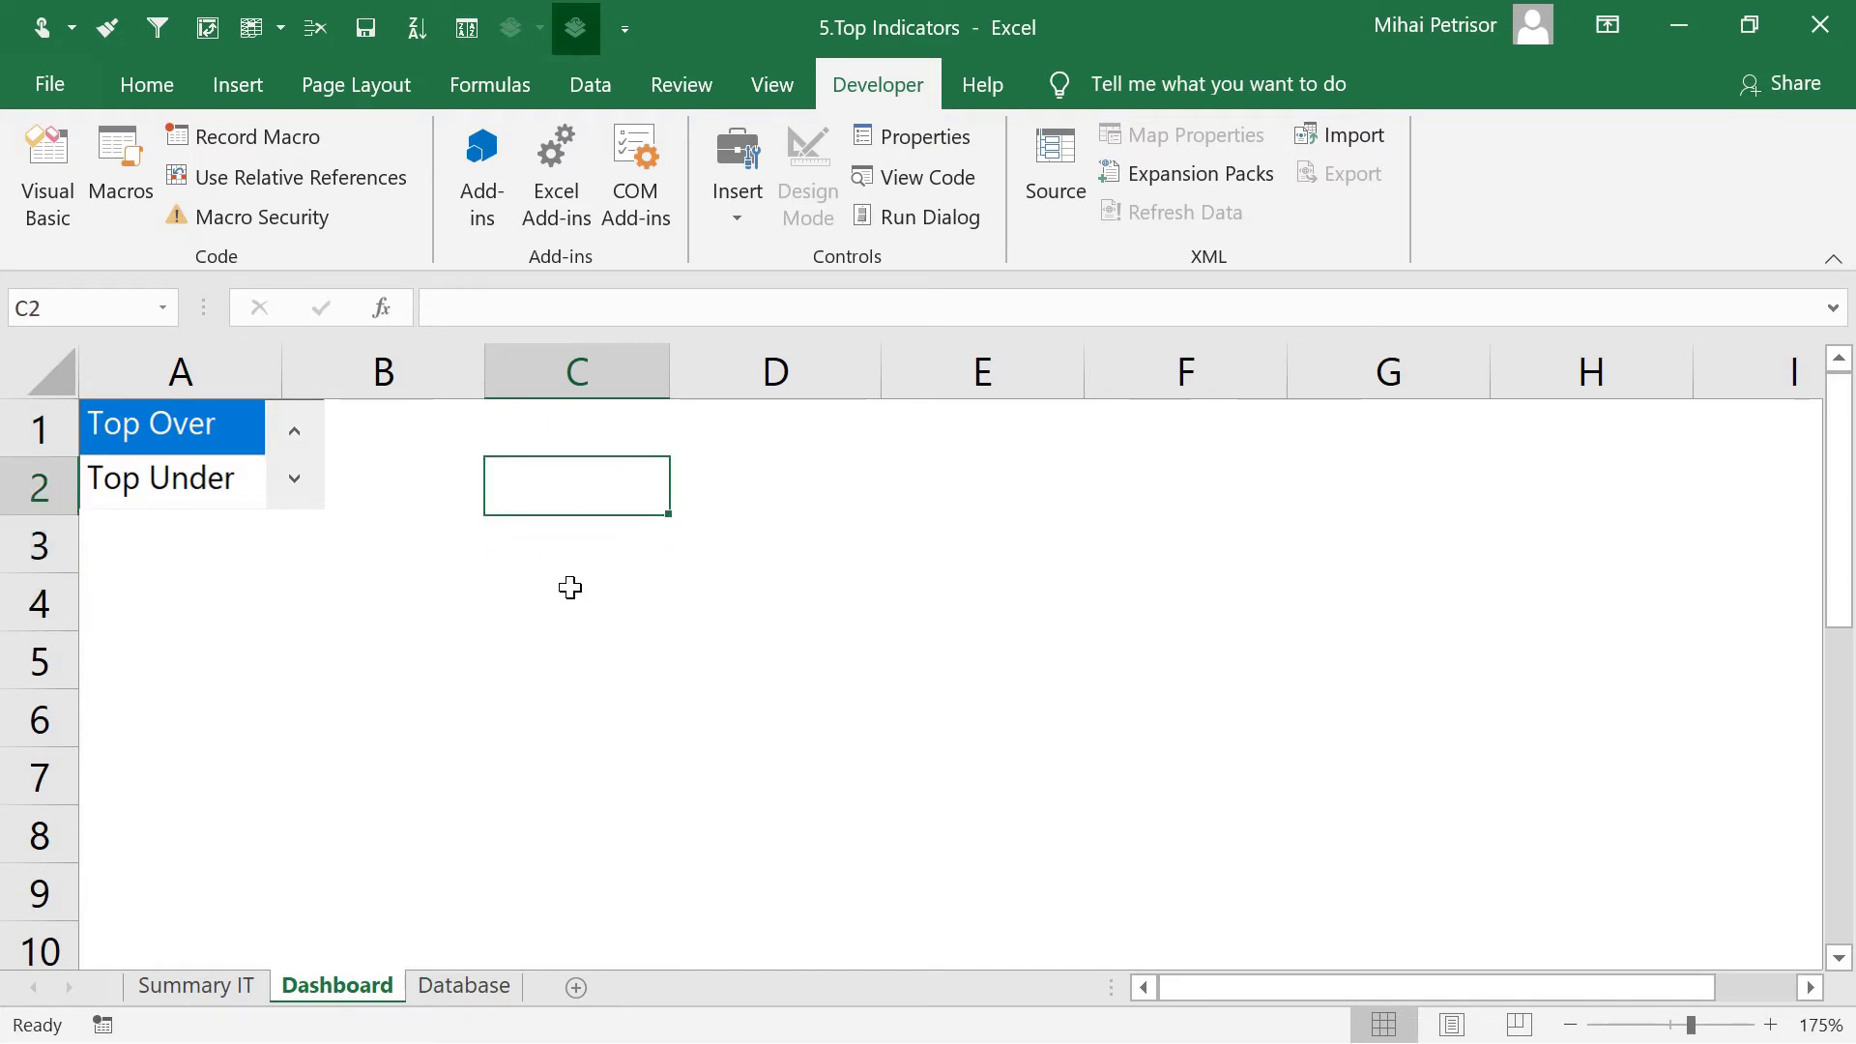
Start an IF formula in Dashboard C2 testing whether Summary IT $A$13 equals 1
type("=i")
key("Tab")
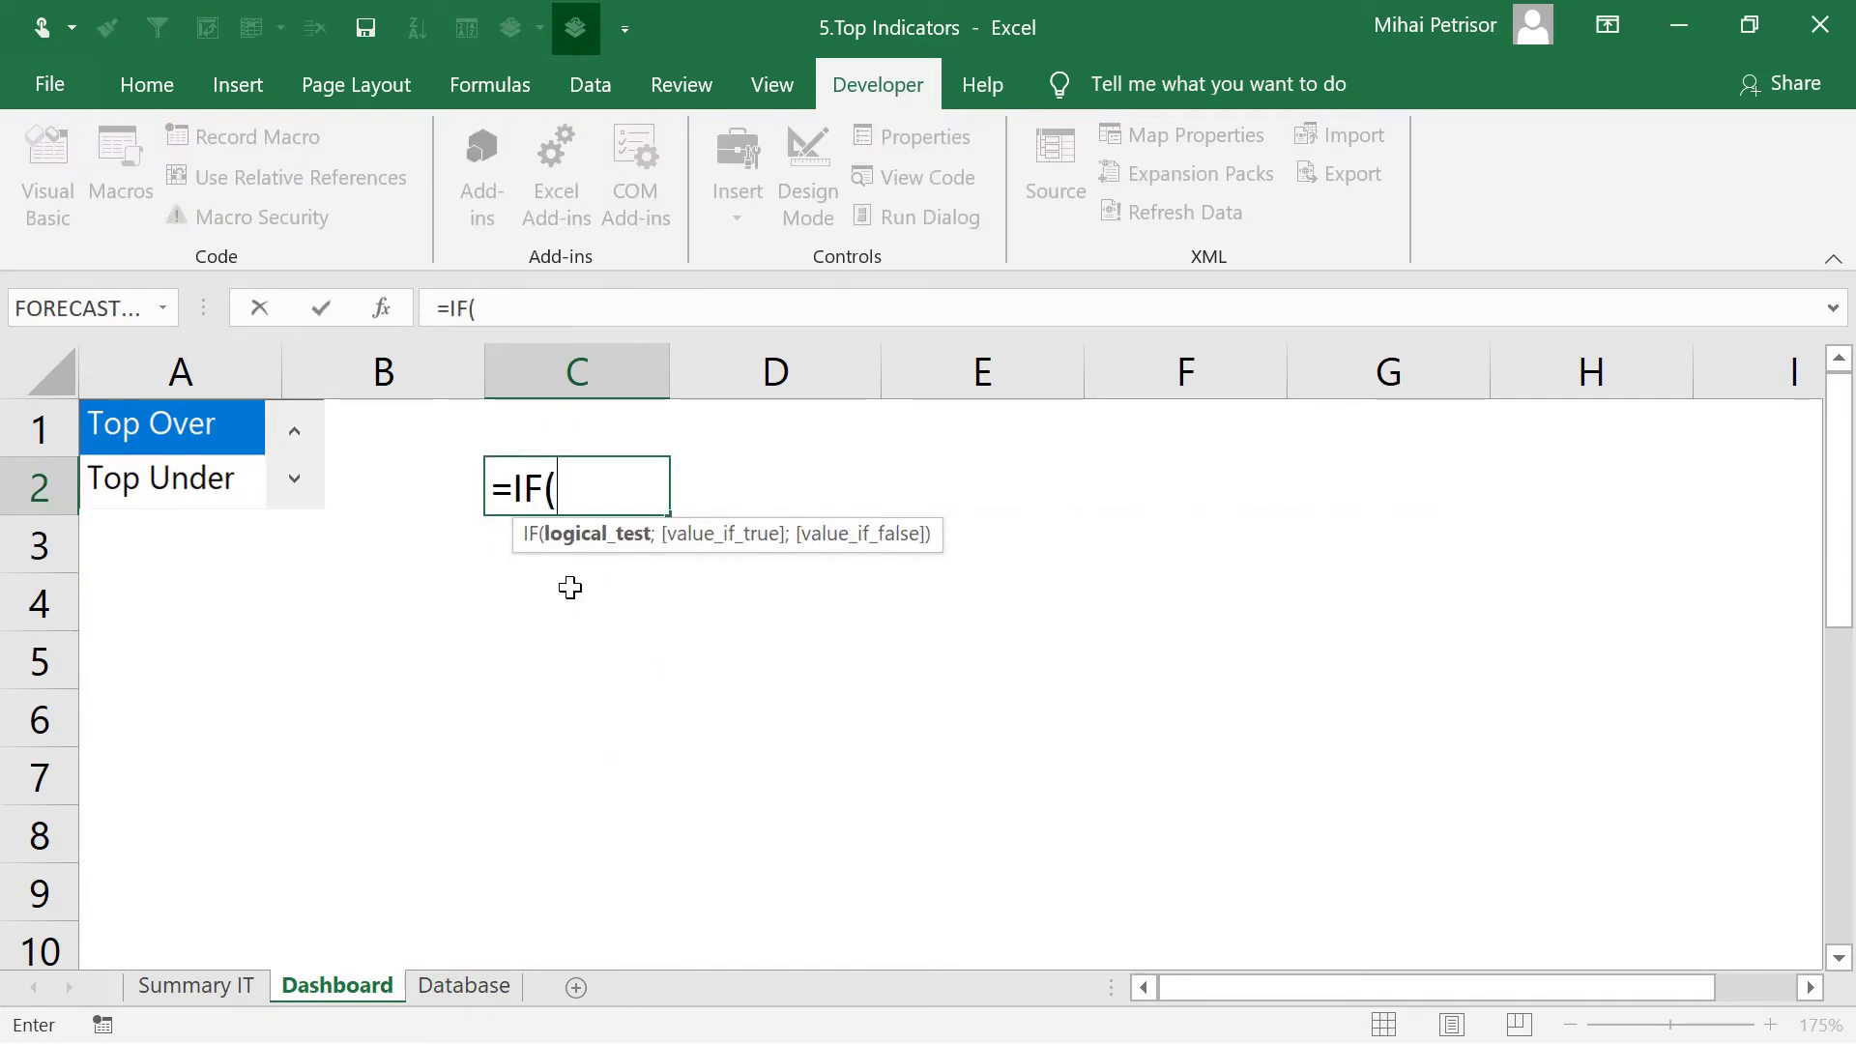
left_click(259, 985)
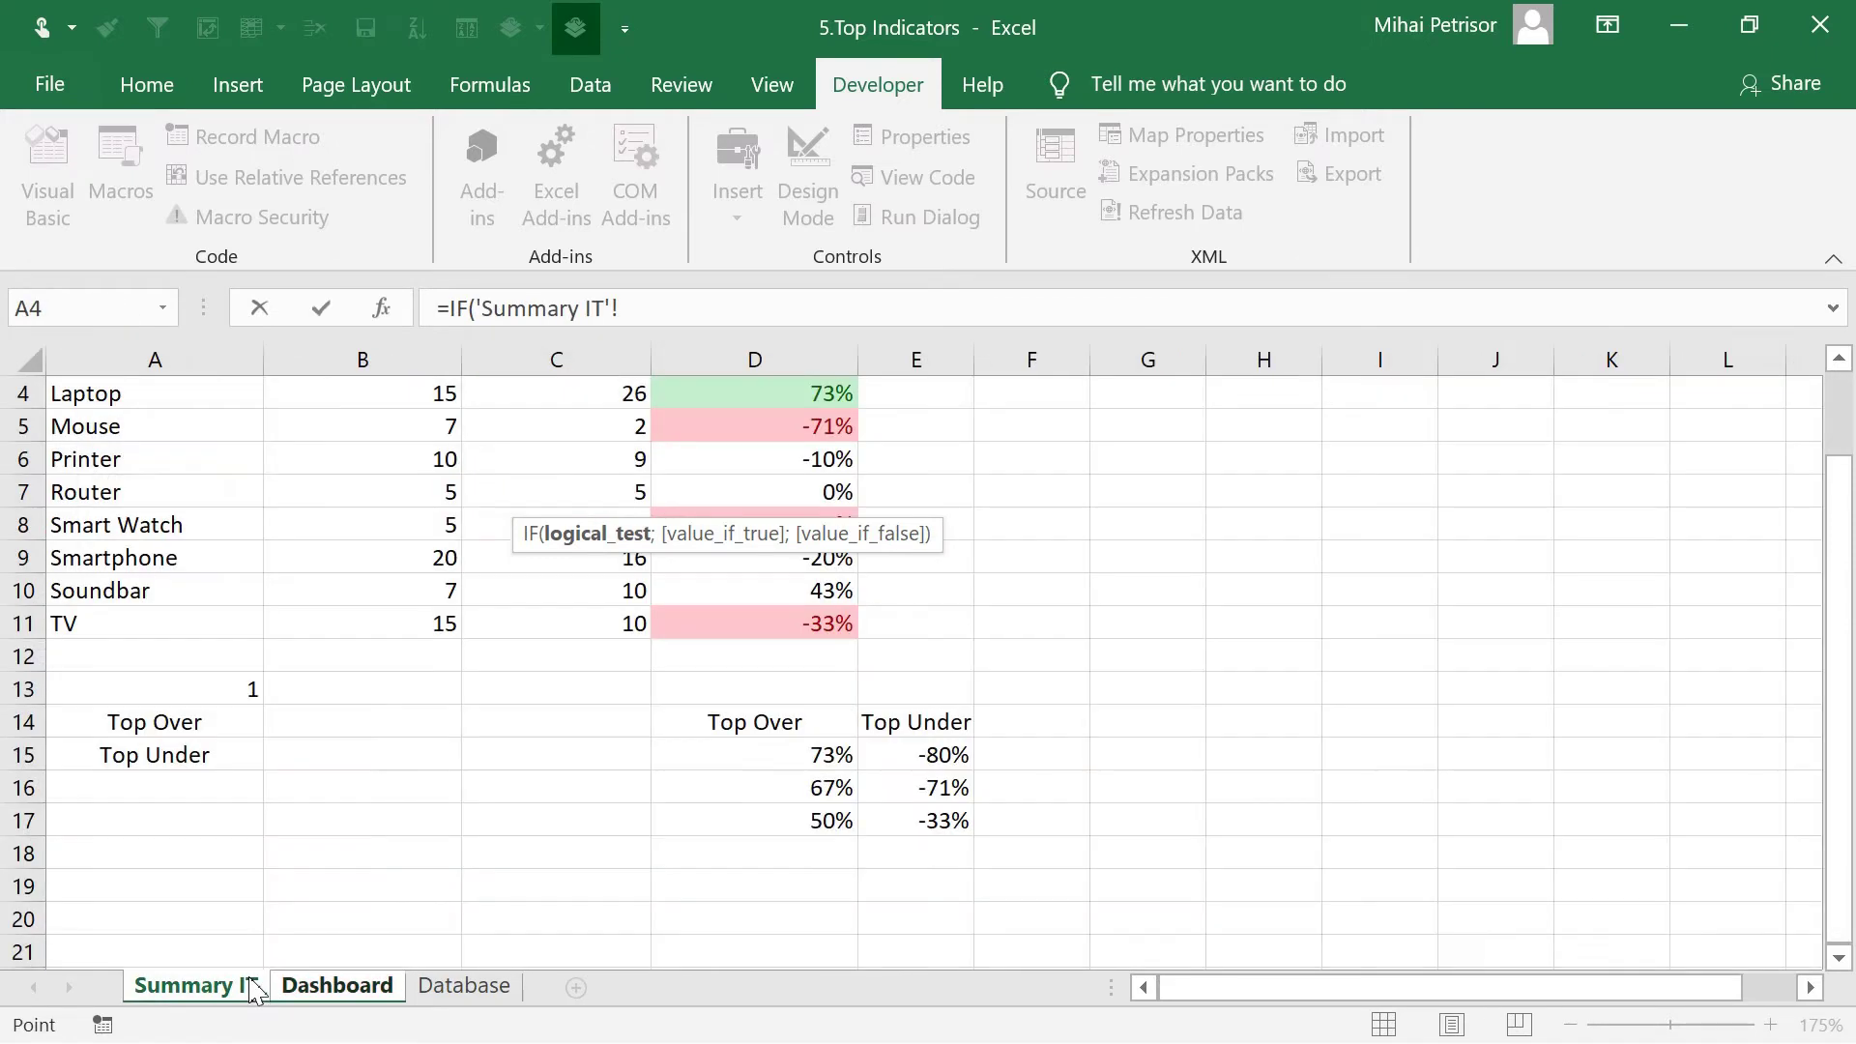
left_click(229, 694)
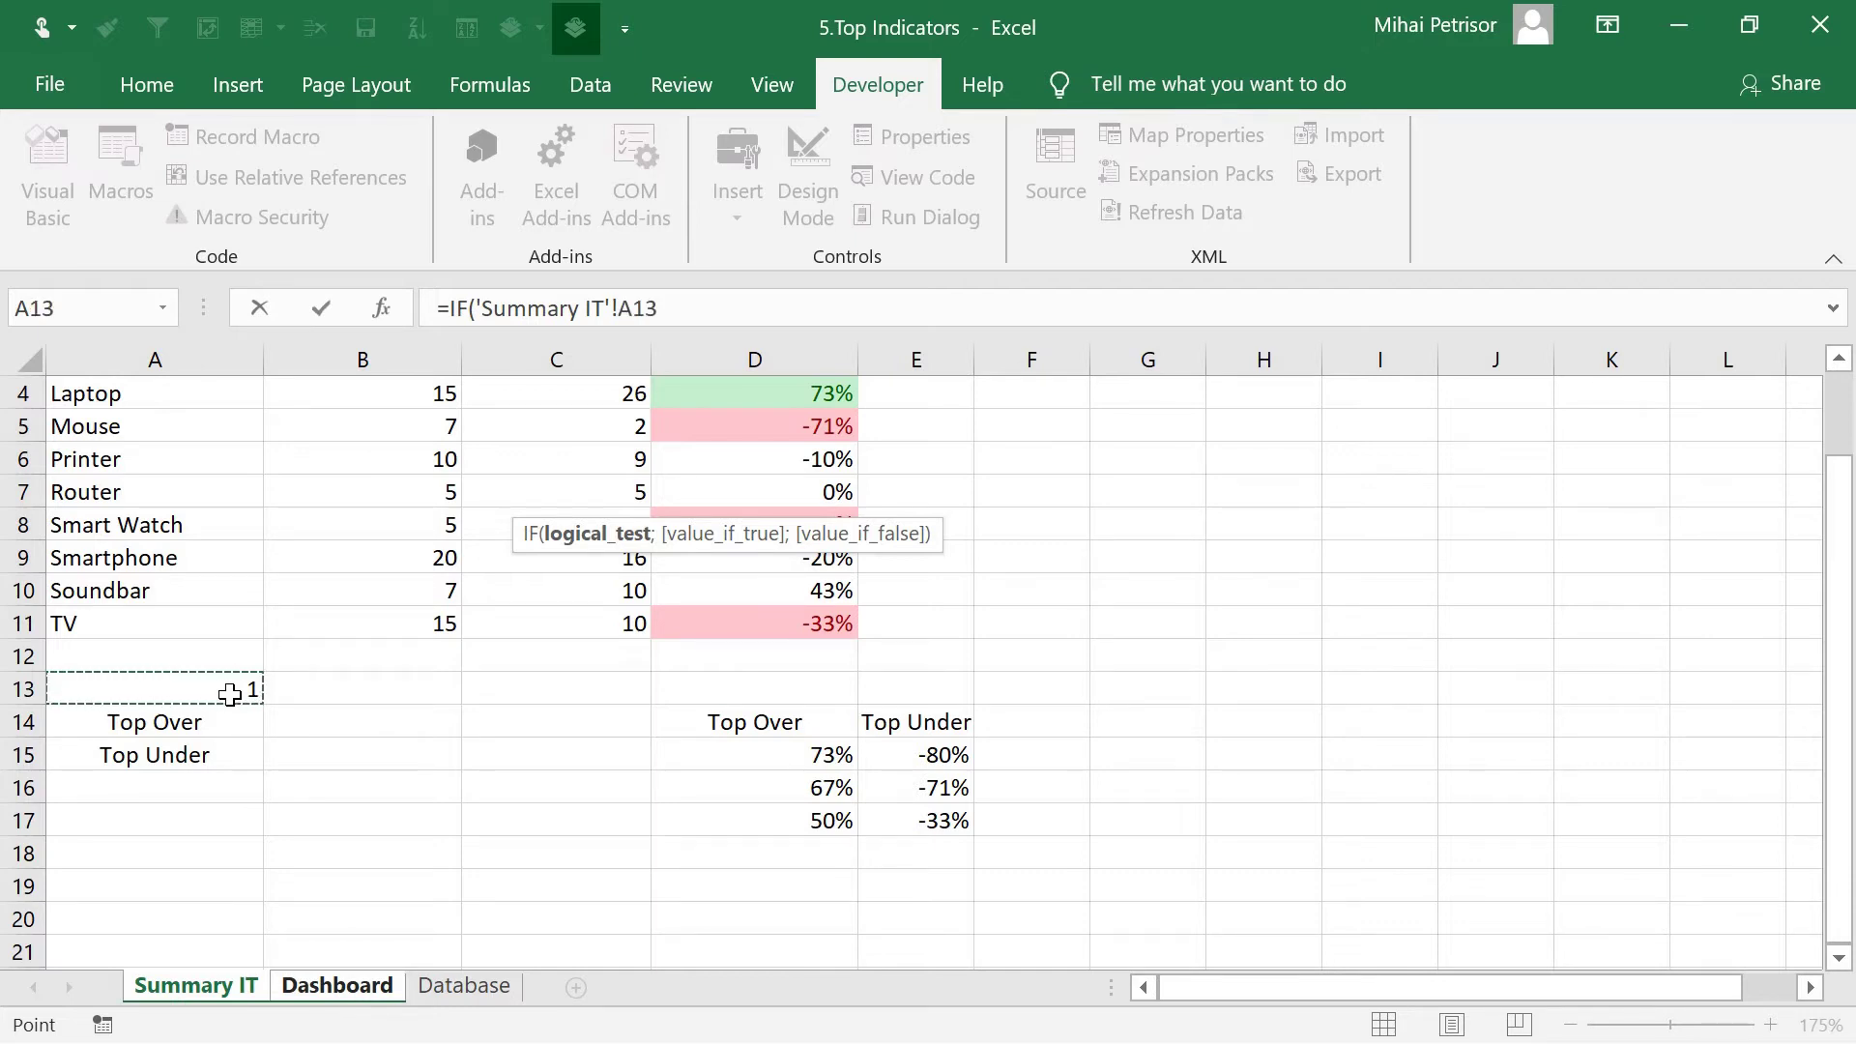
type("=")
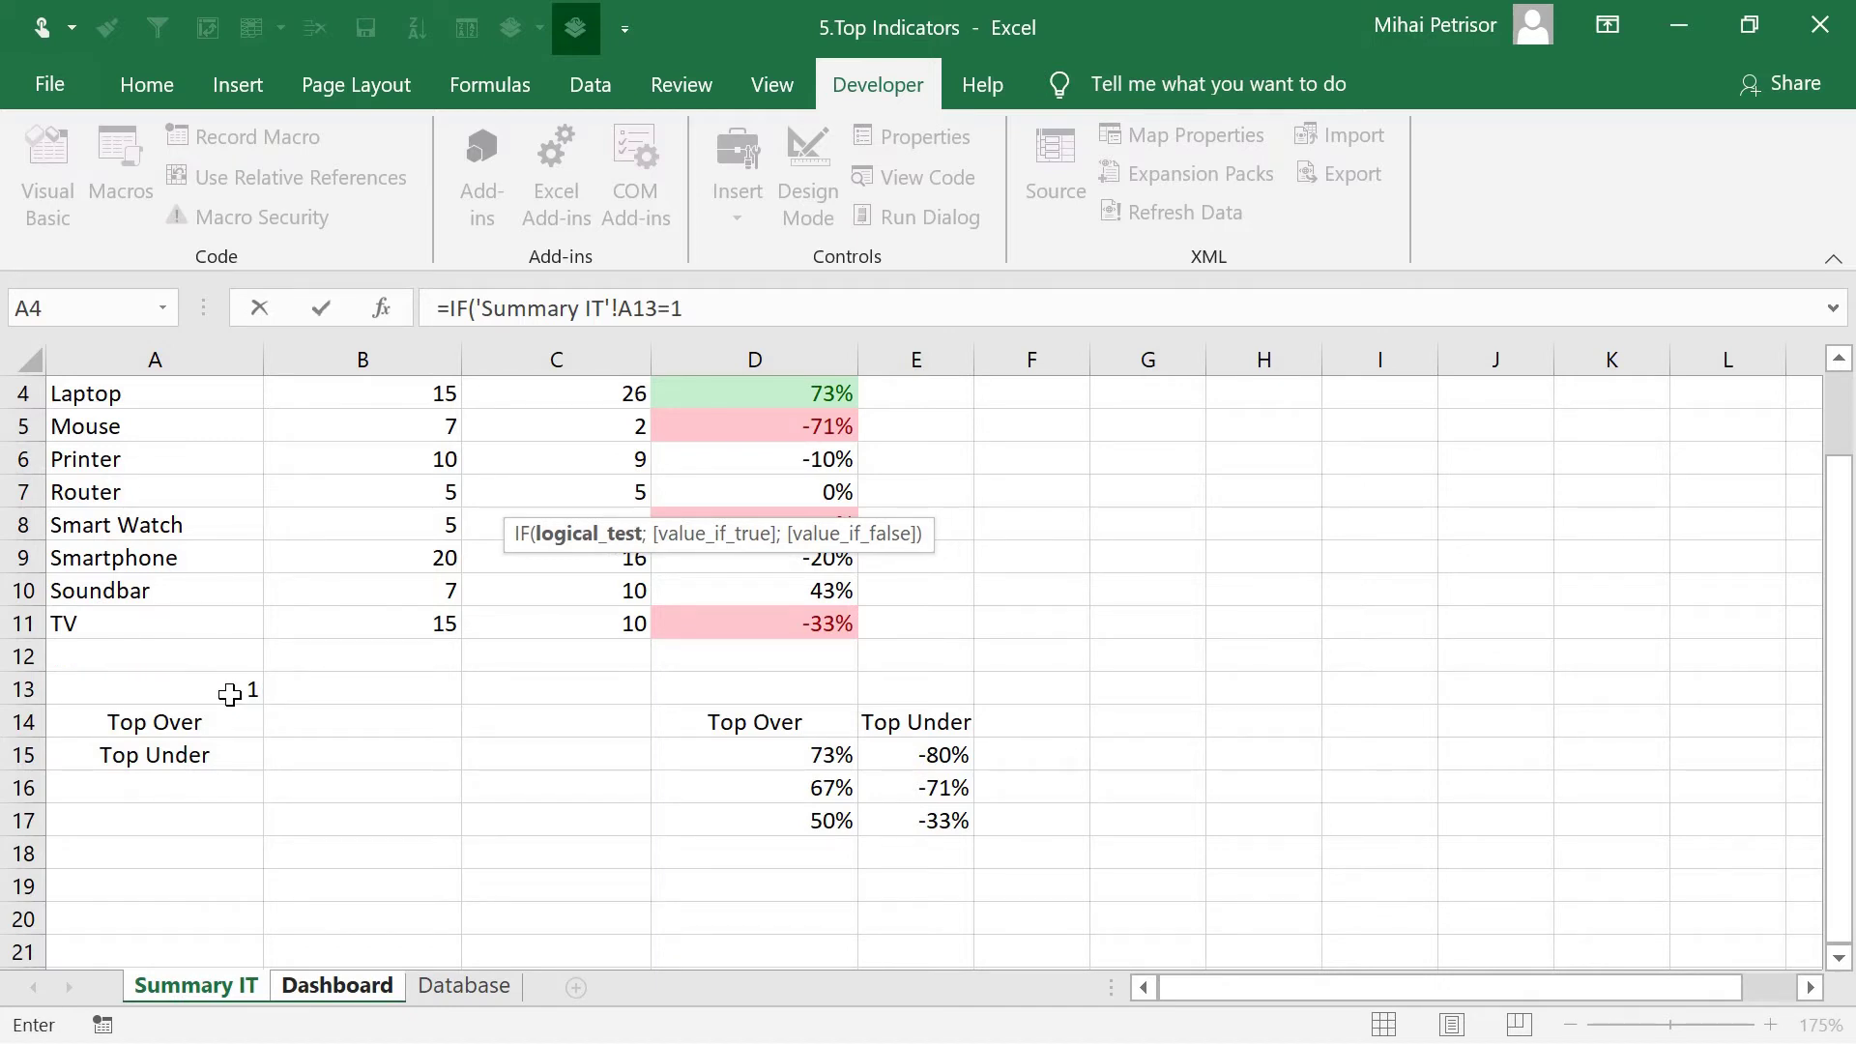
type("1")
left_click_drag(661, 307, 472, 299)
key("F4")
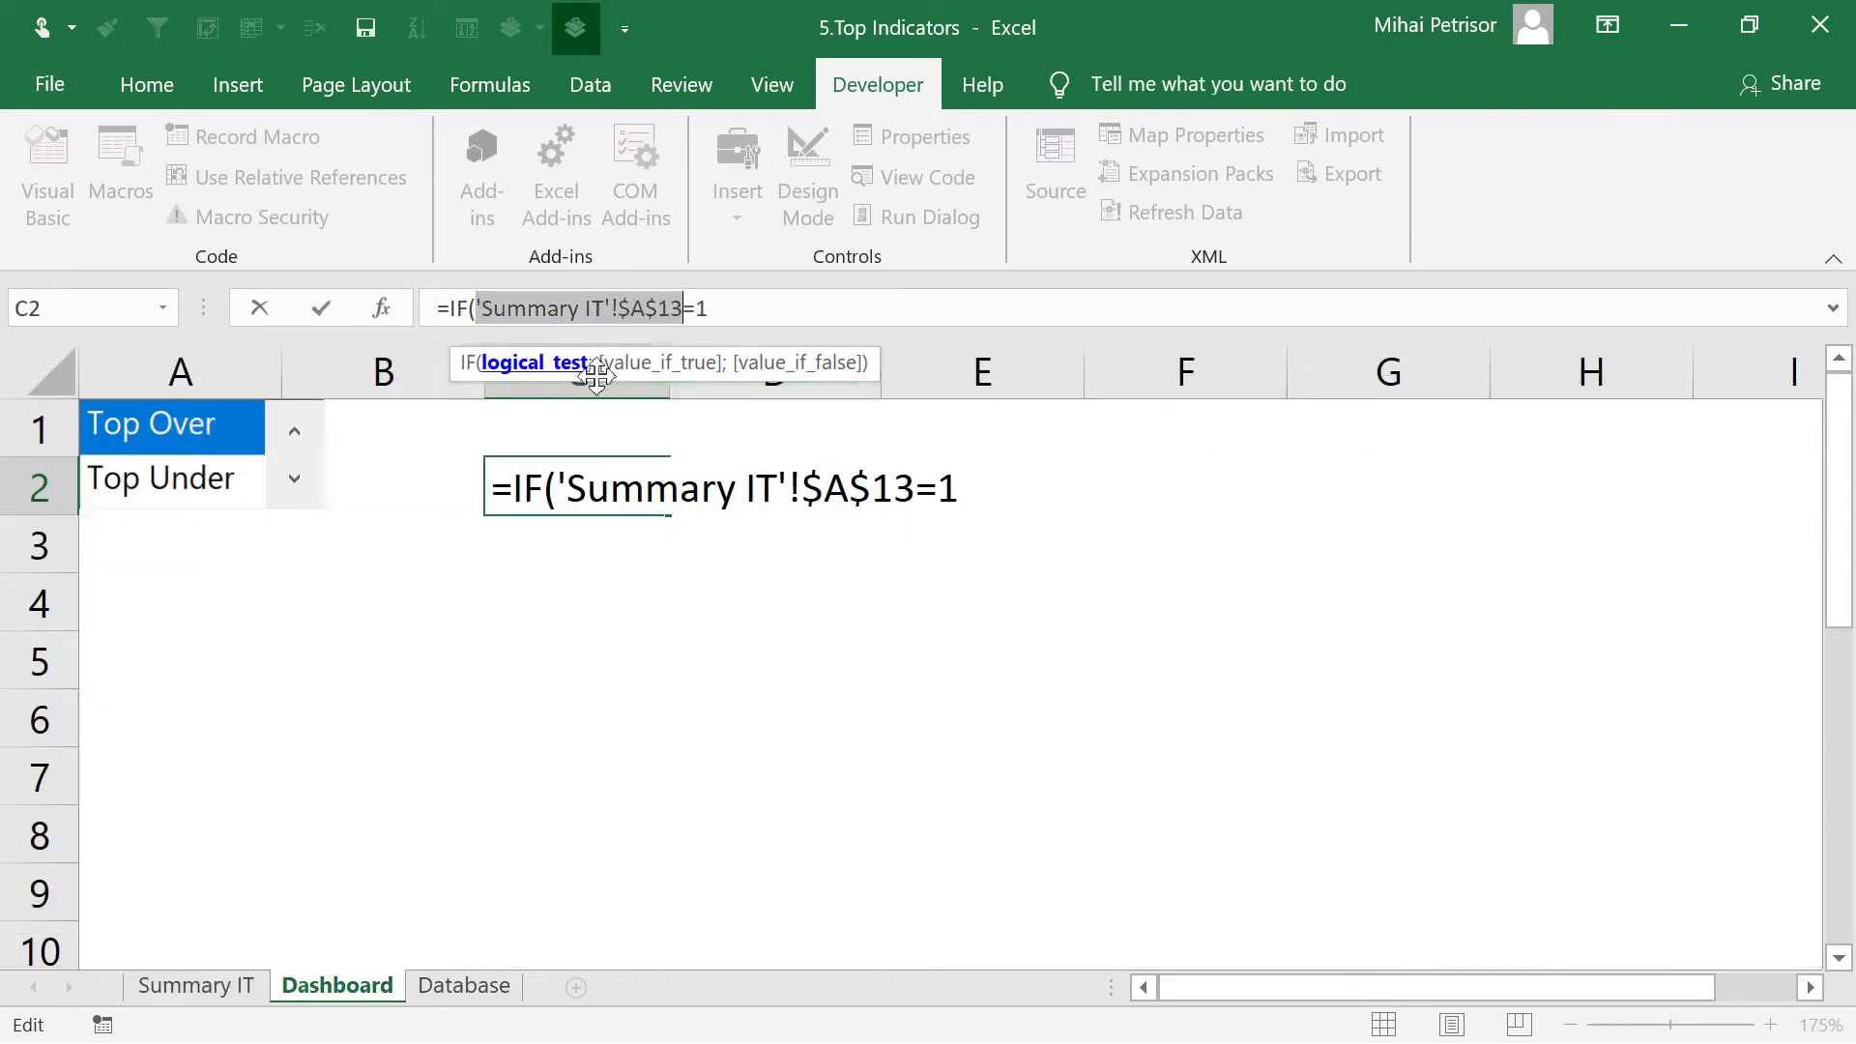
left_click(755, 311)
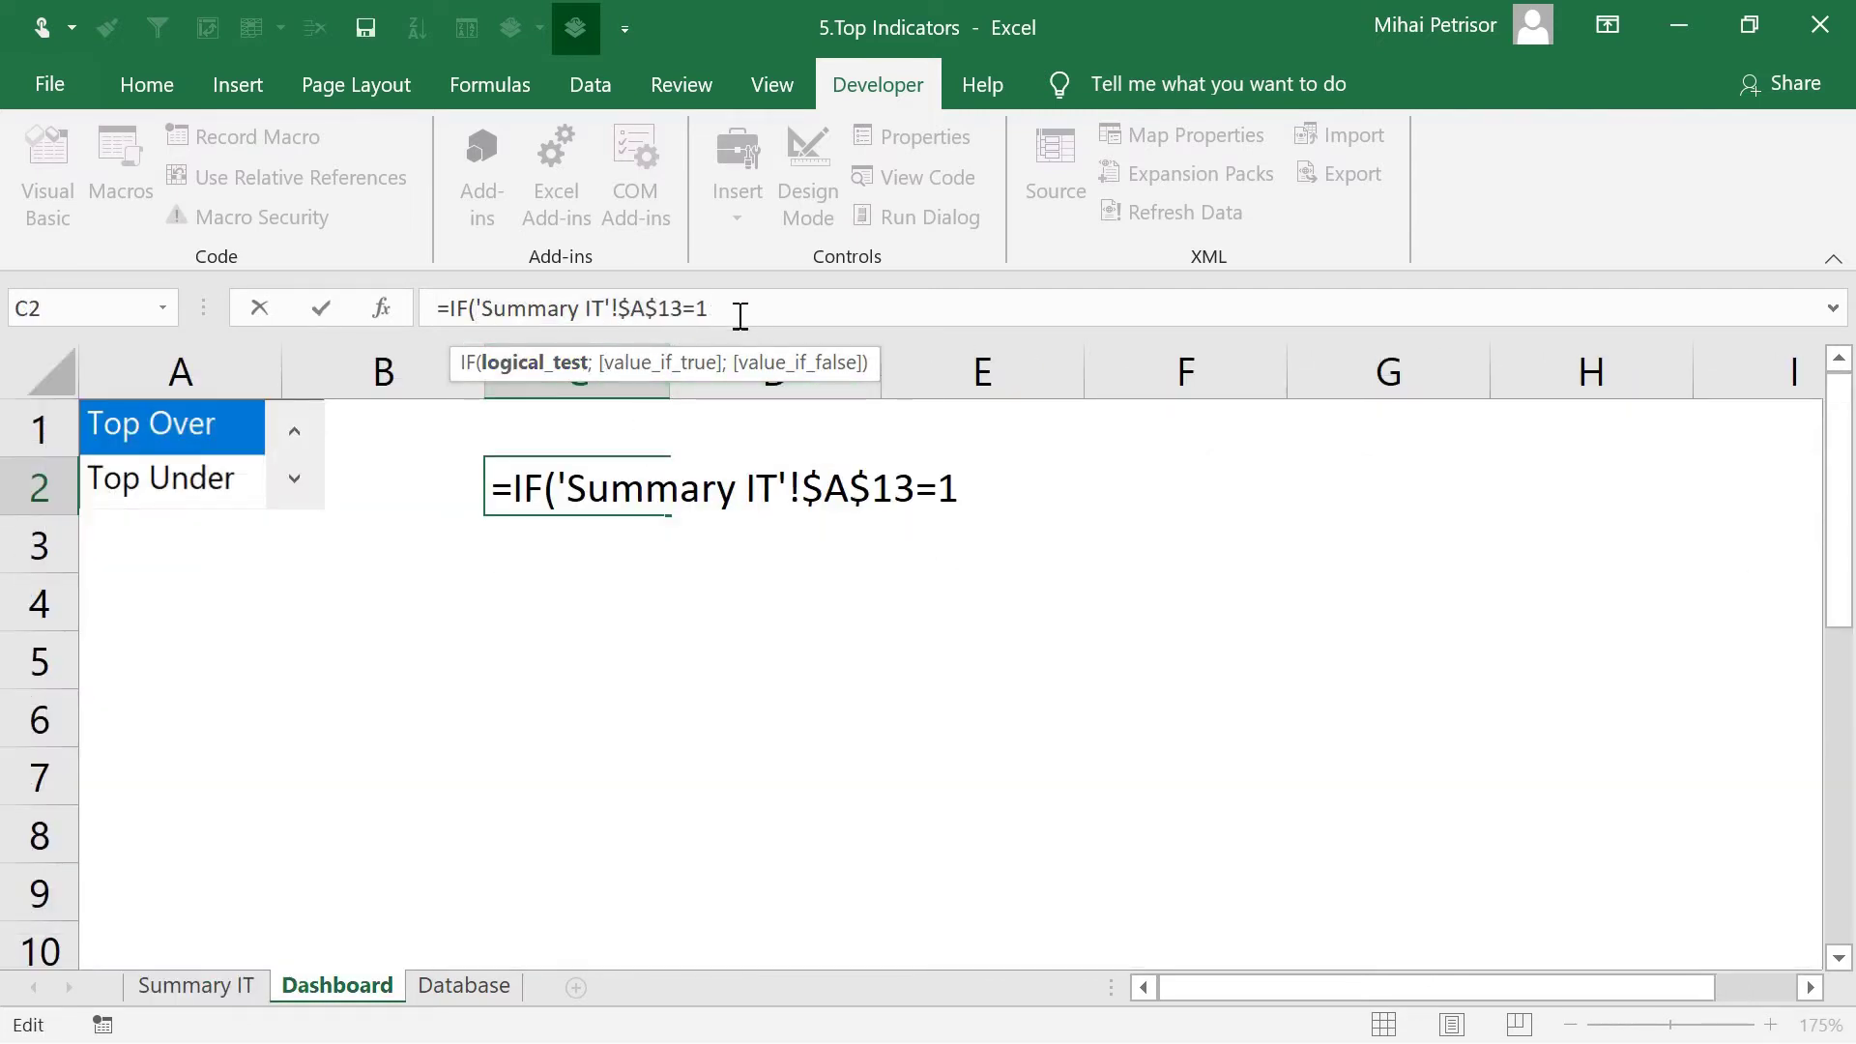
Finish the IF to return Summary IT D15 when true, otherwise blank, and commit it
type(";")
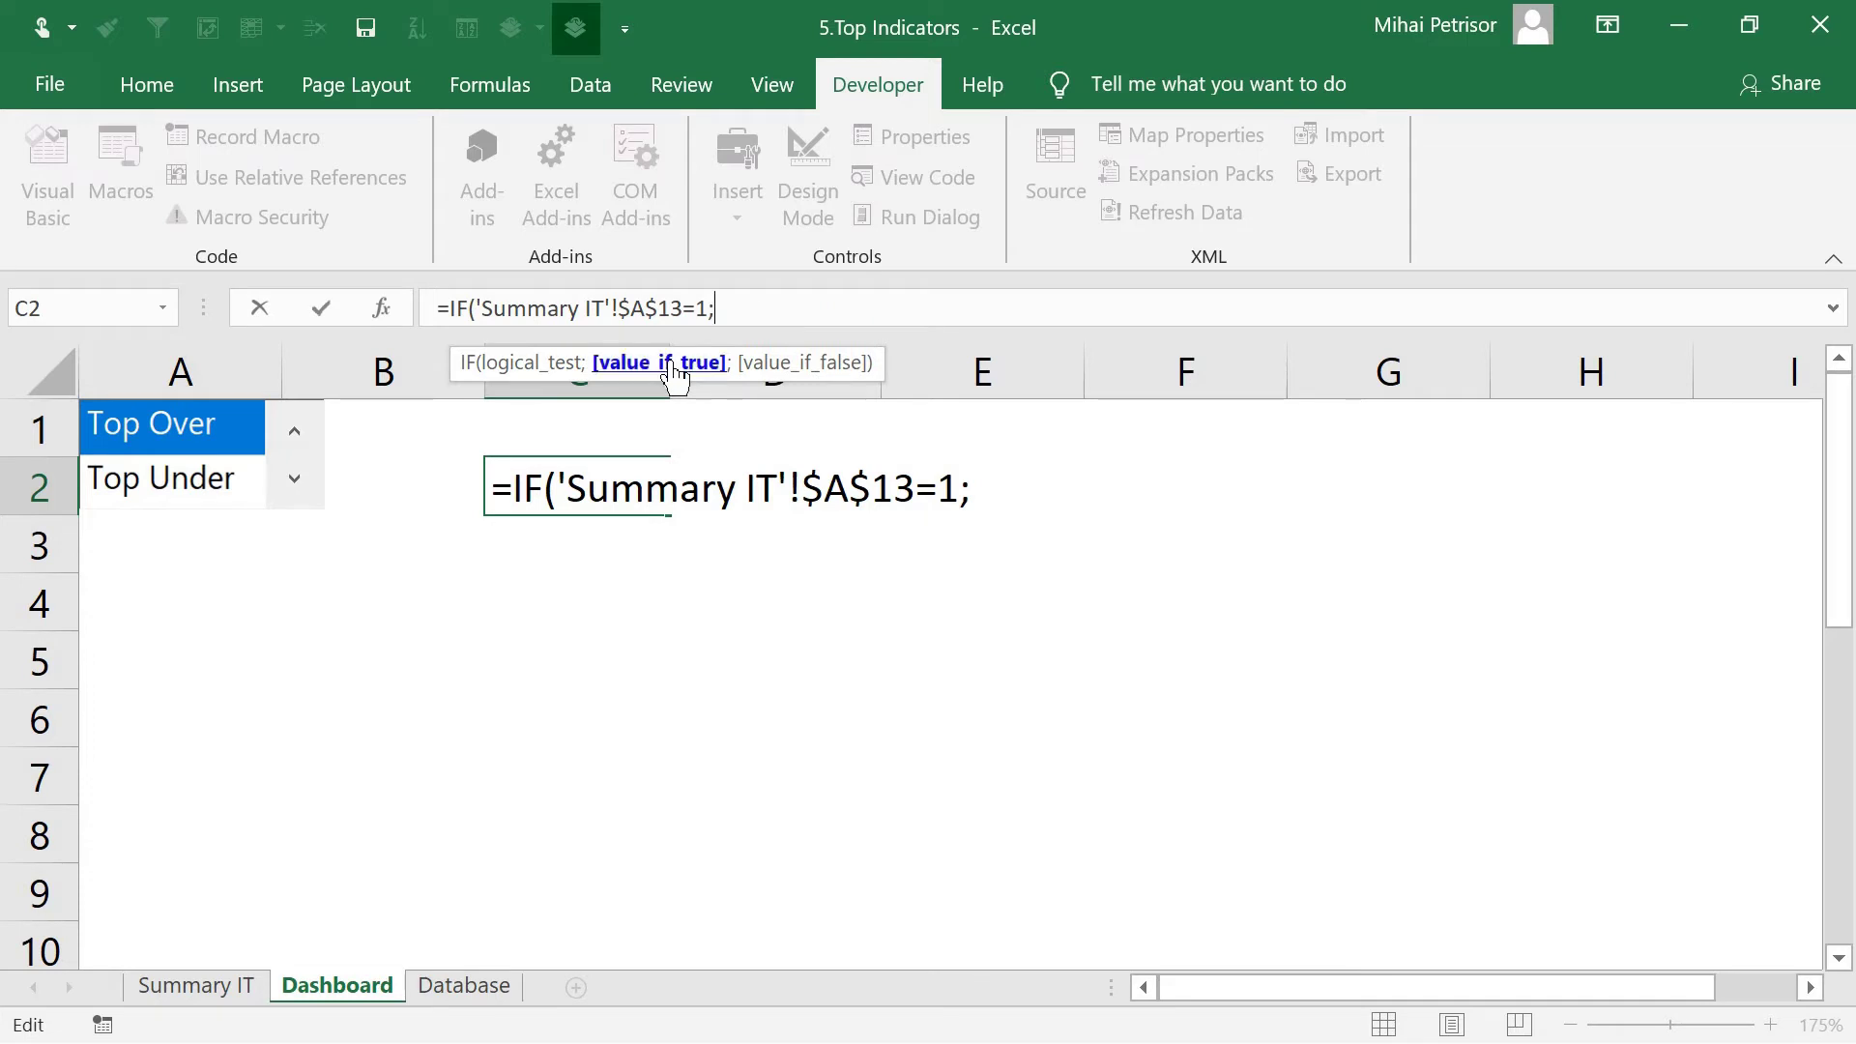
left_click(206, 986)
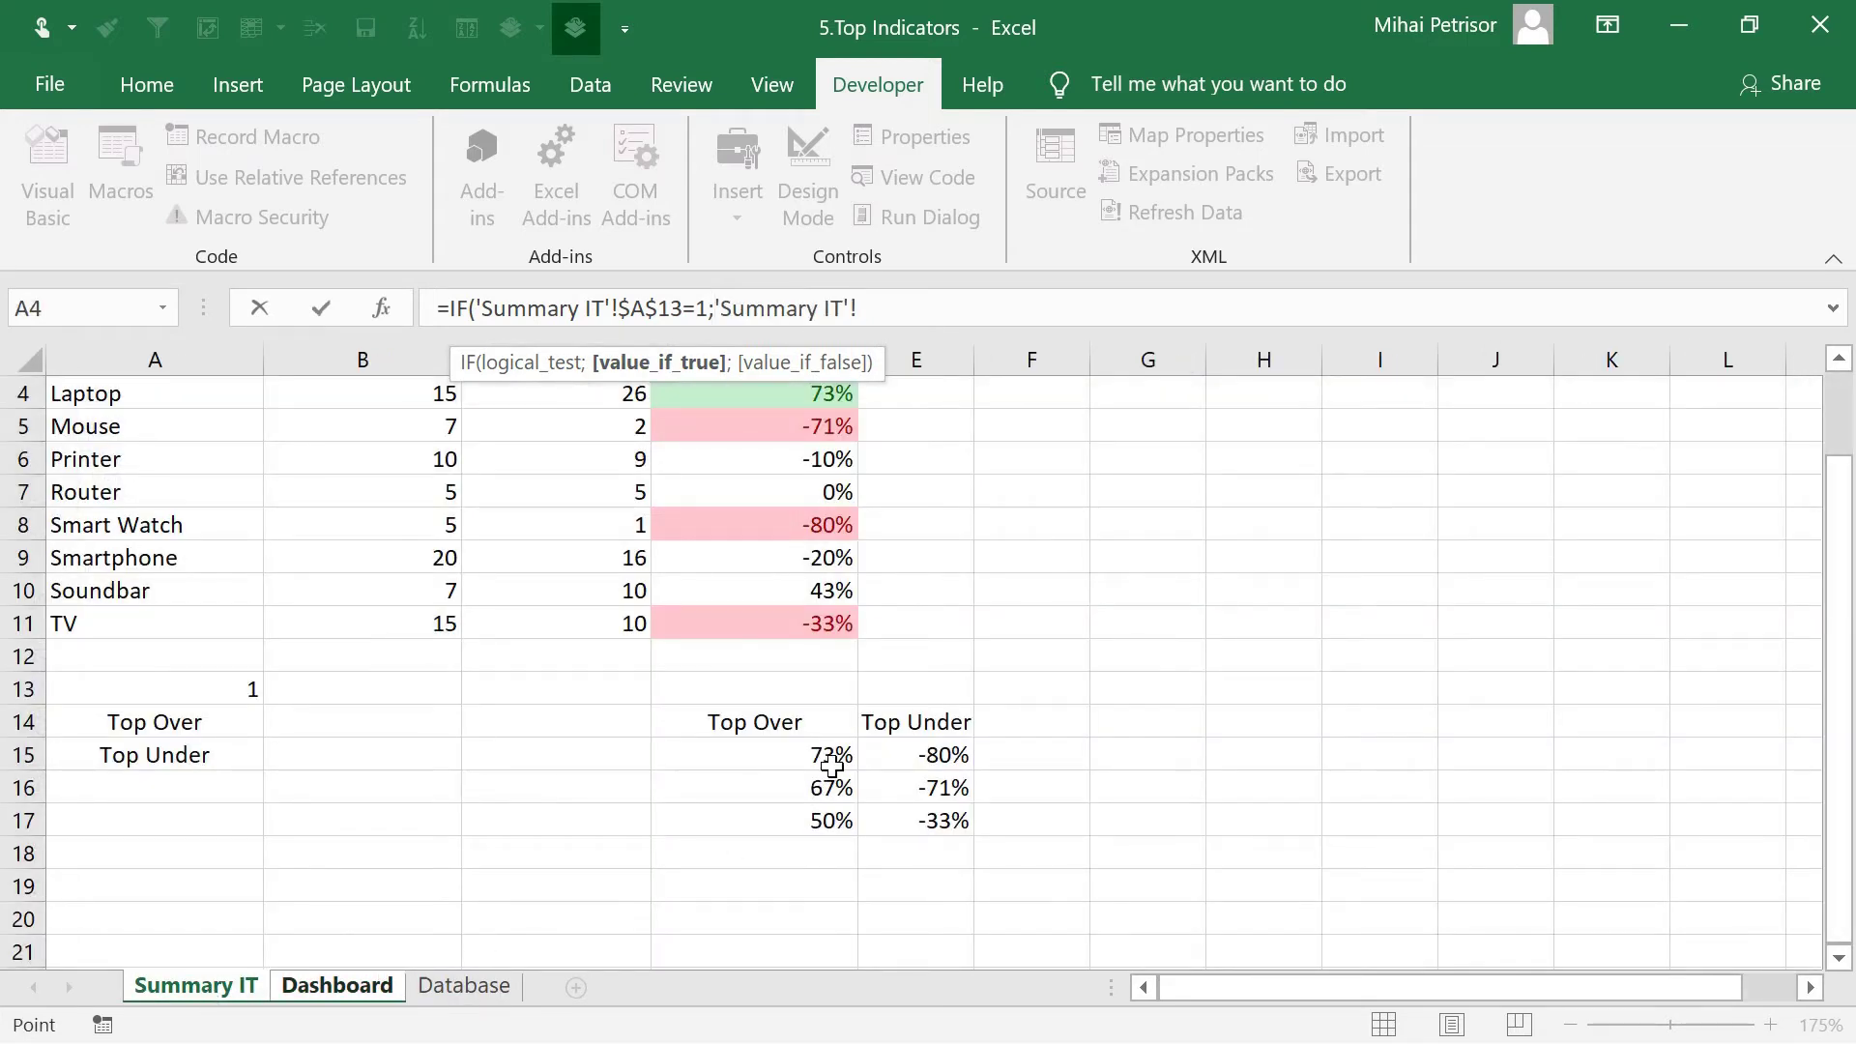
left_click(776, 760)
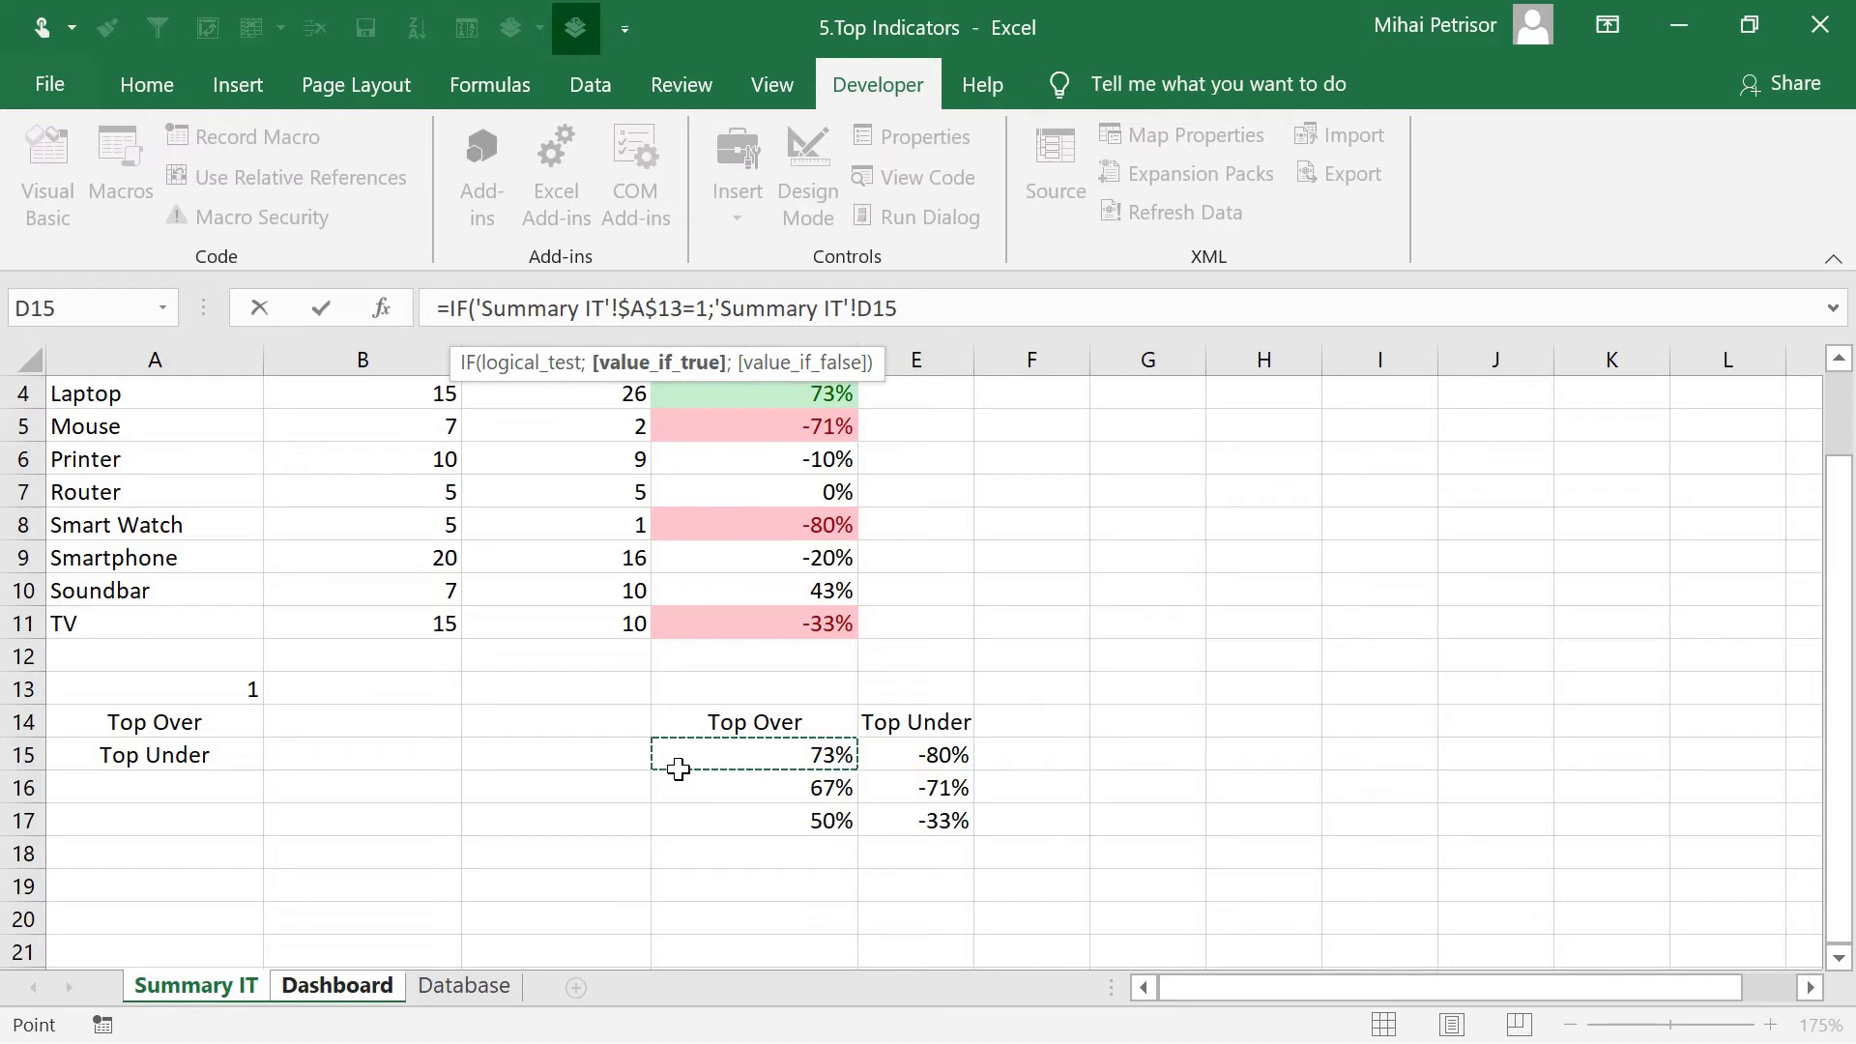
type(";")
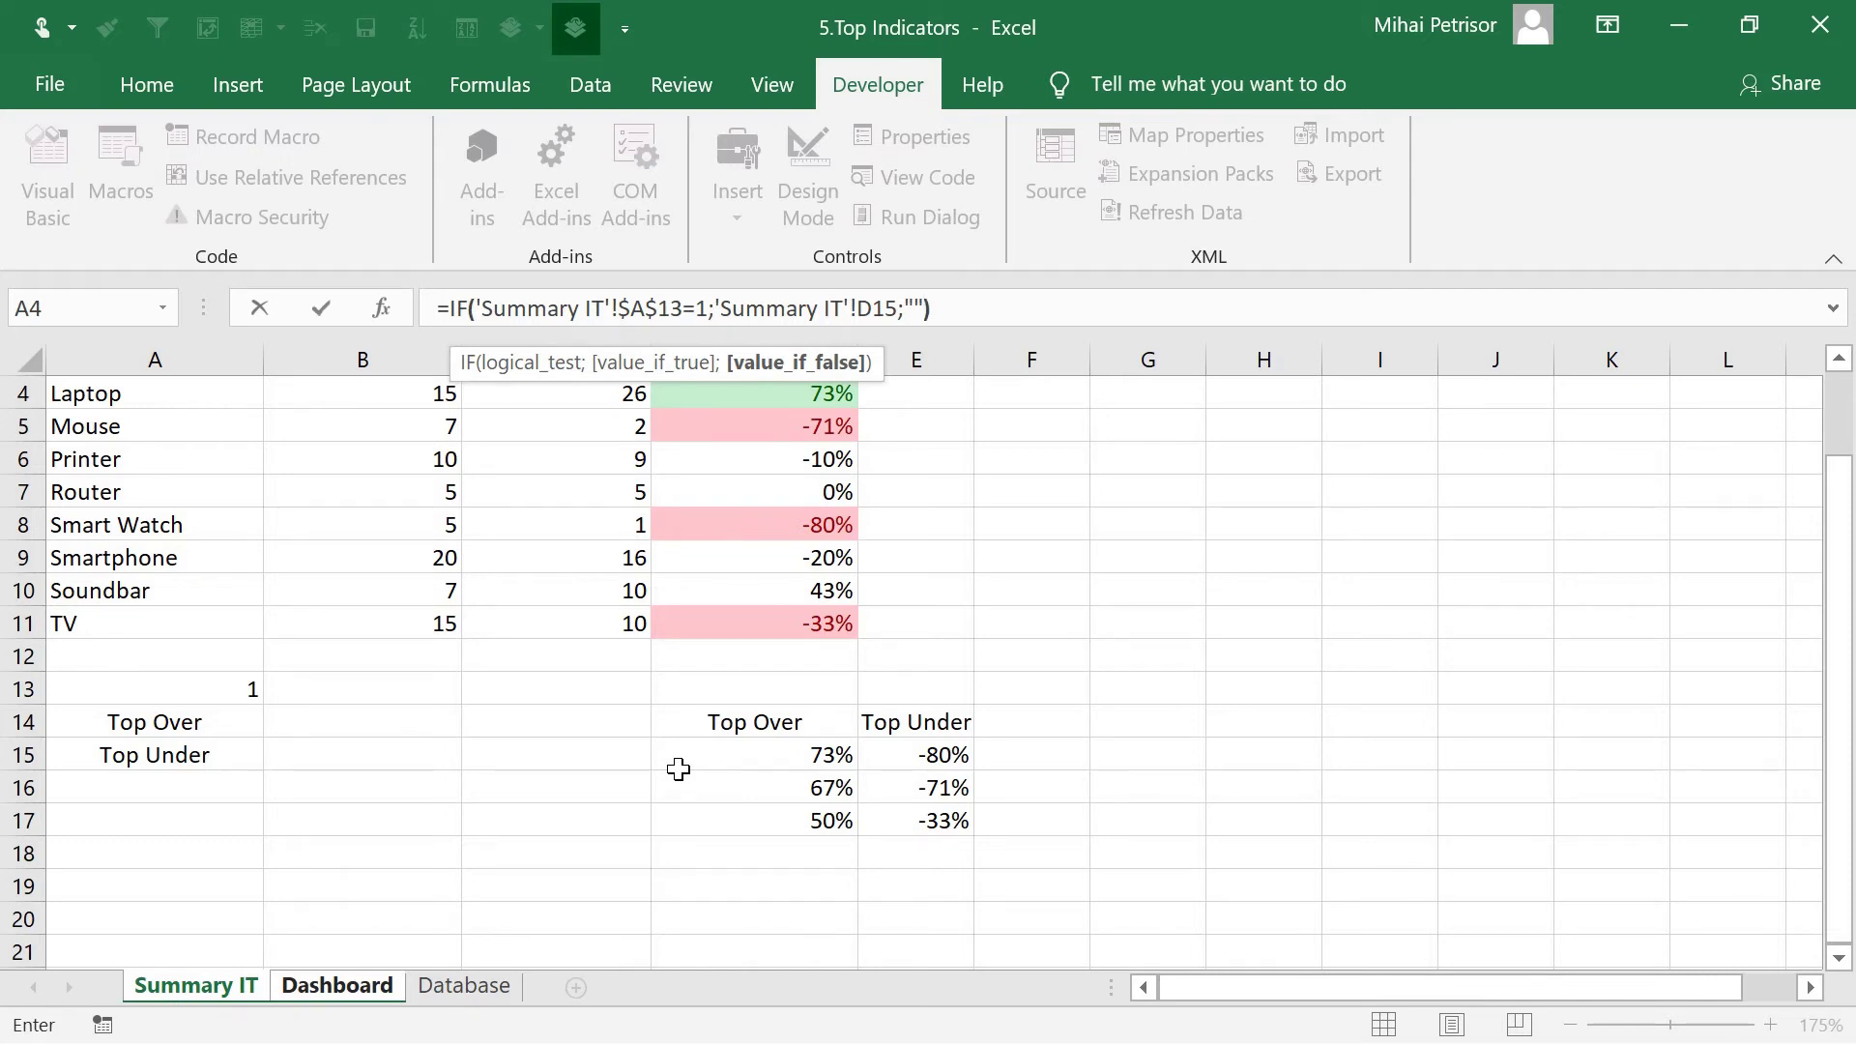
key("Return")
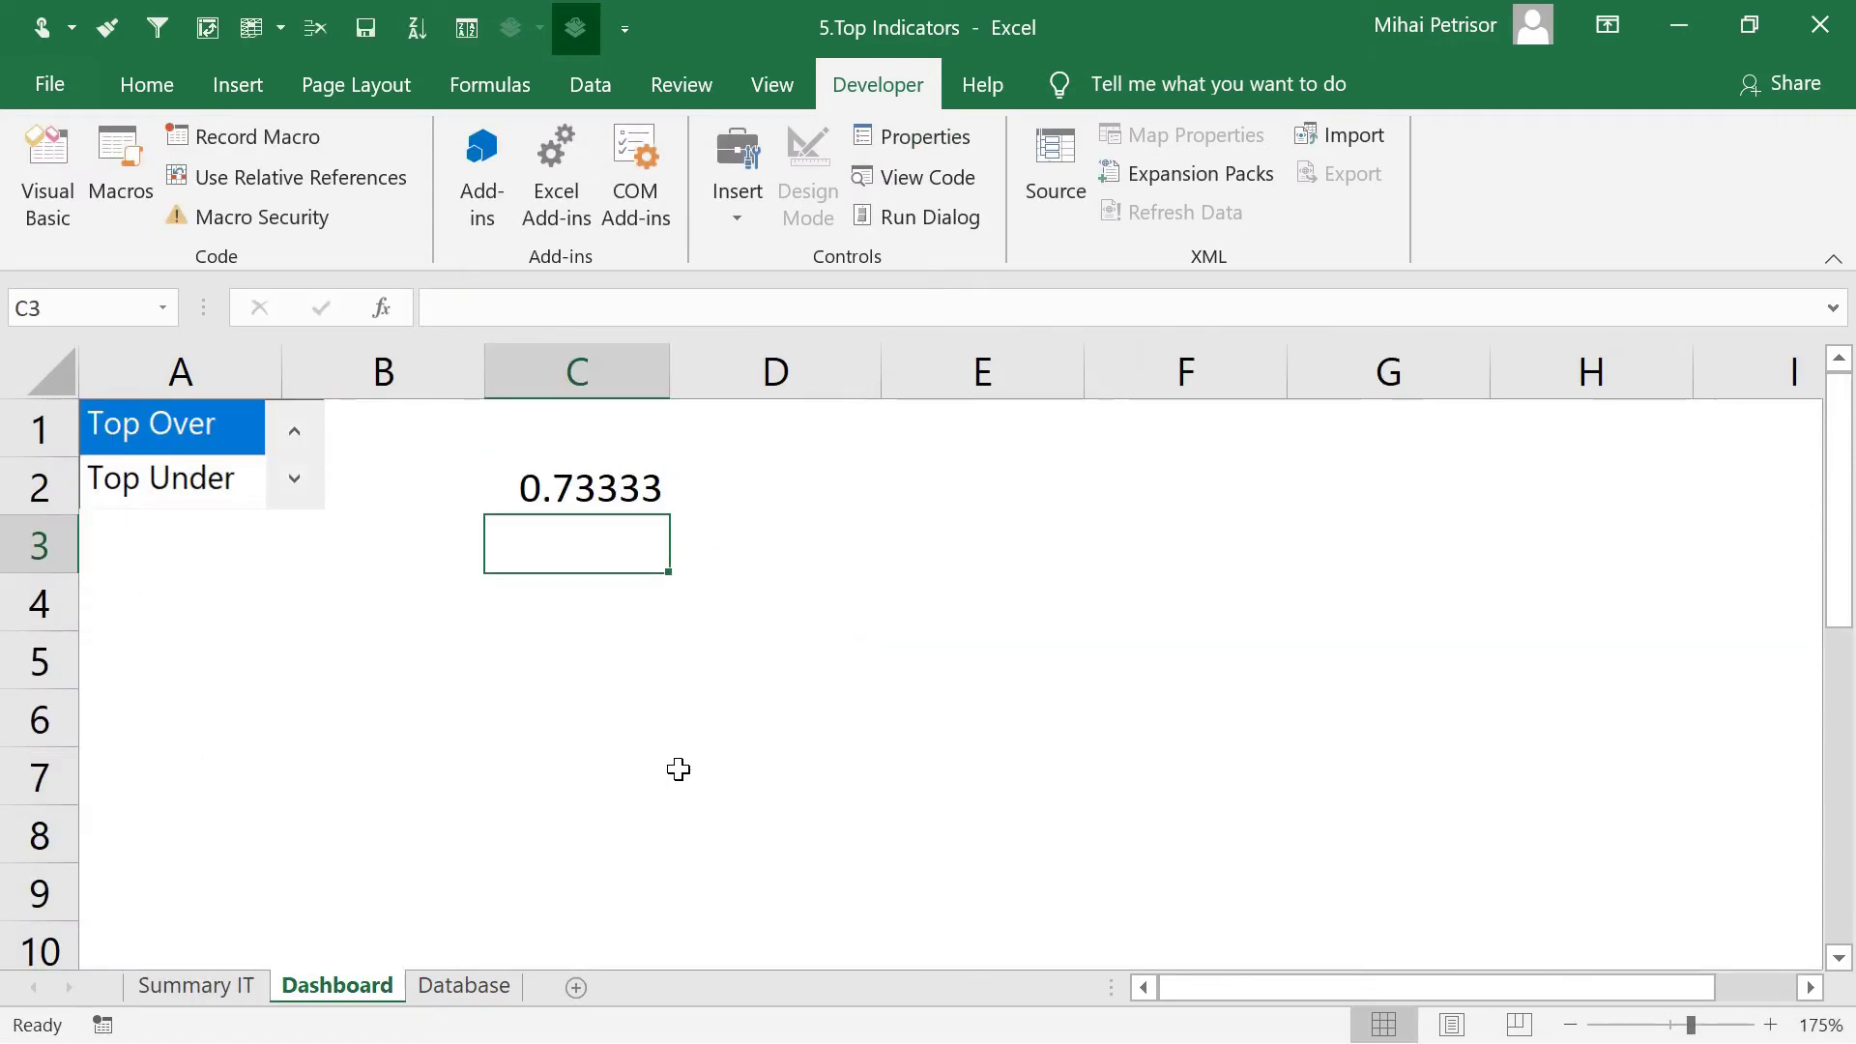
Switch the list box from Top Under back to Top Over to test C2's formula
left_click(604, 495)
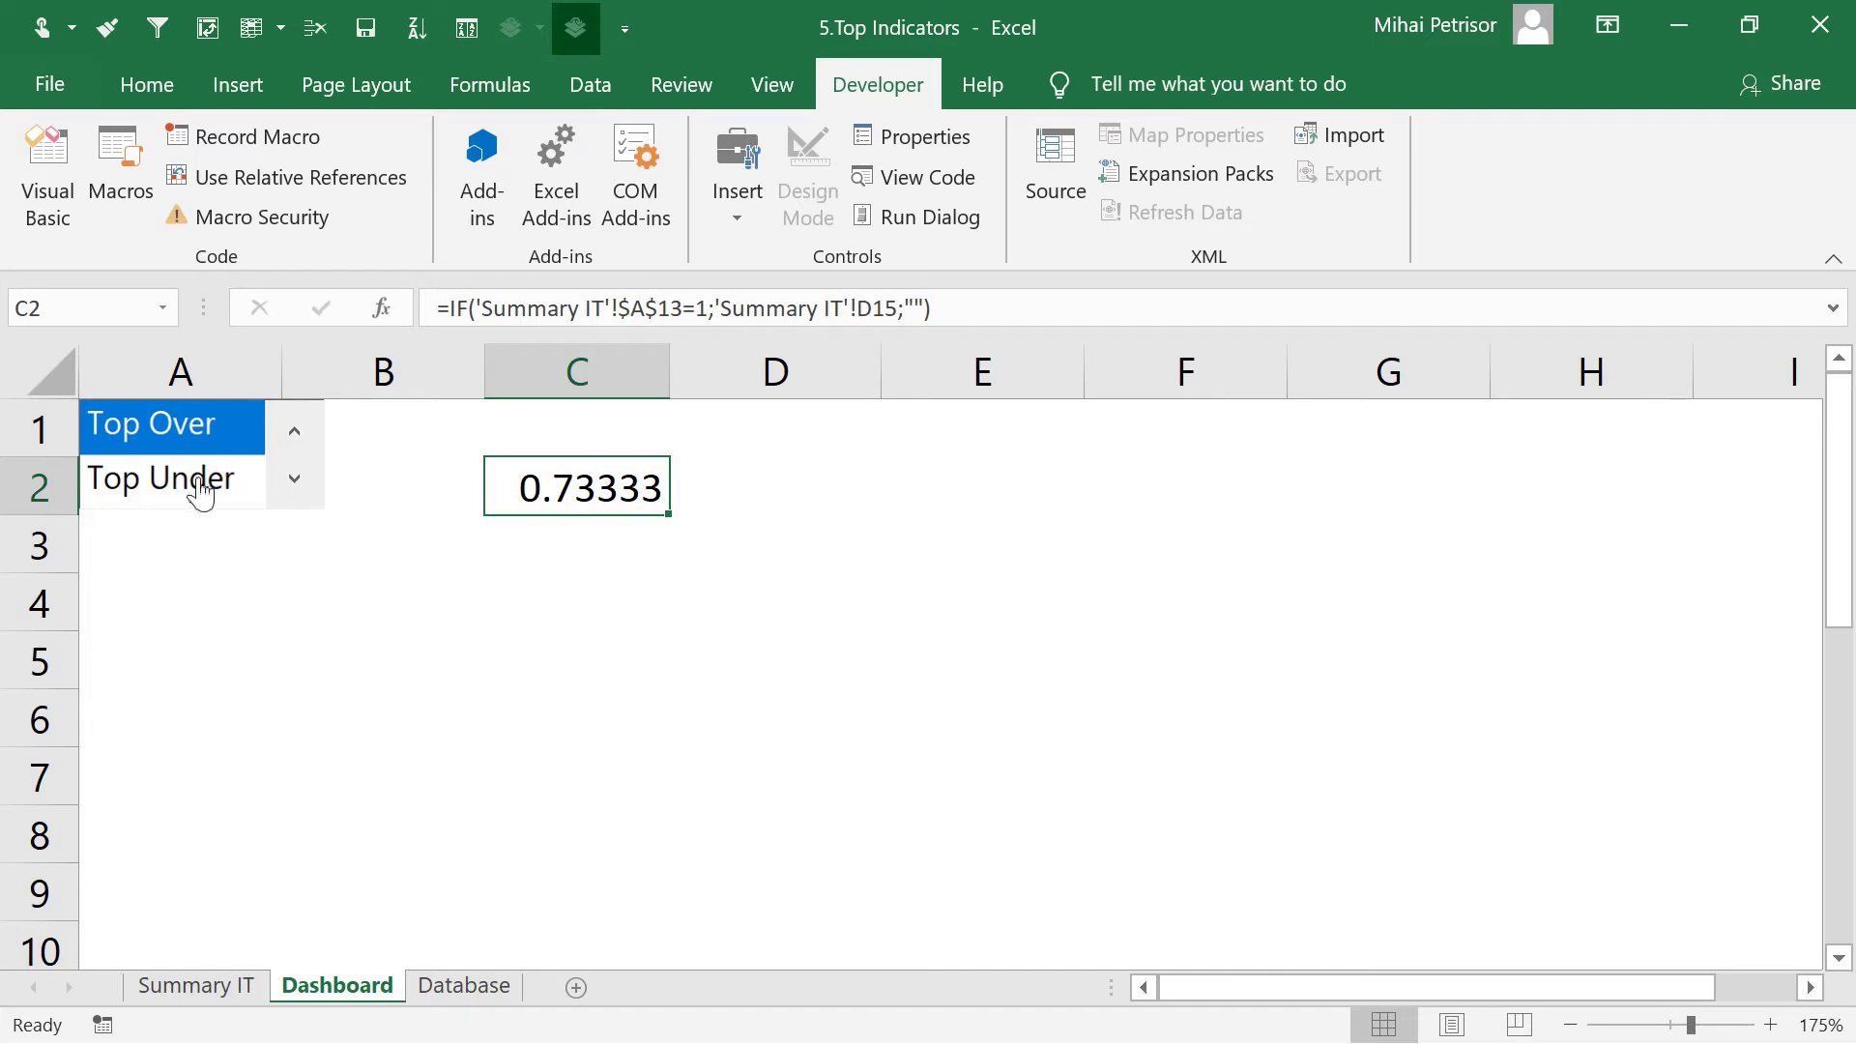
left_click(196, 483)
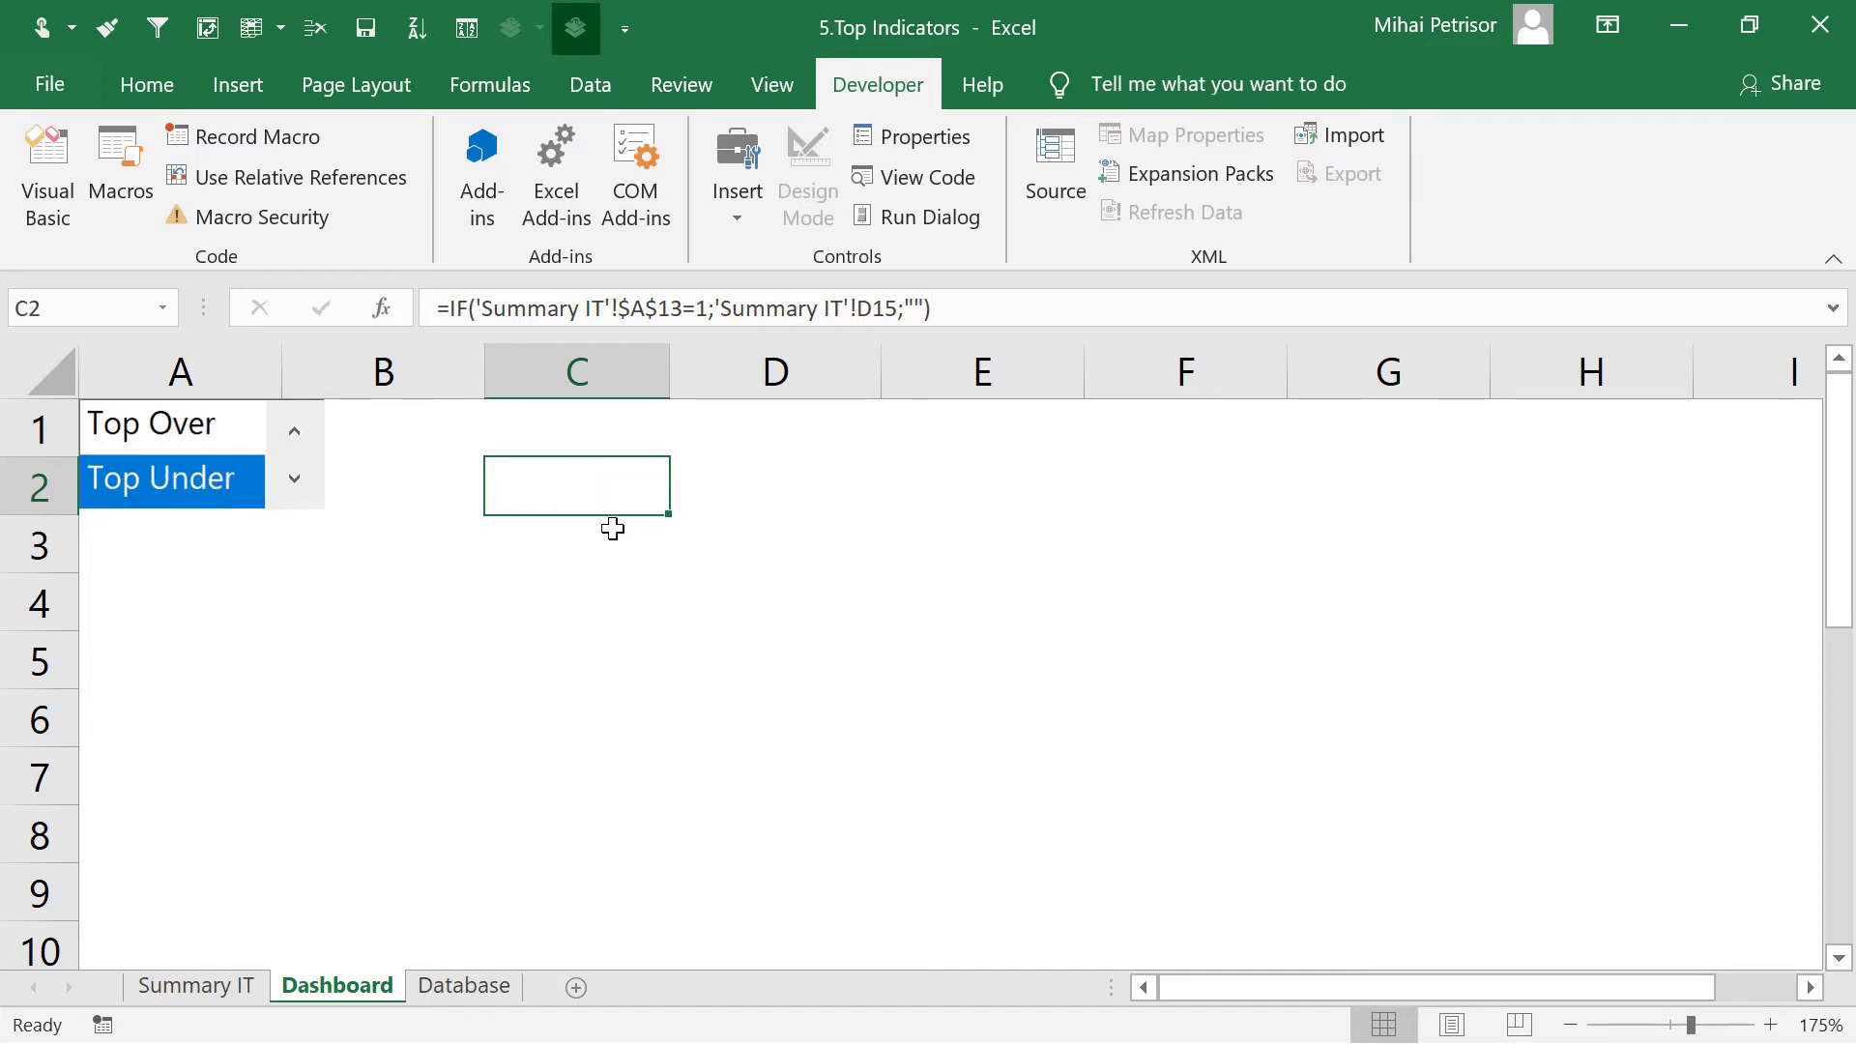
left_click(207, 450)
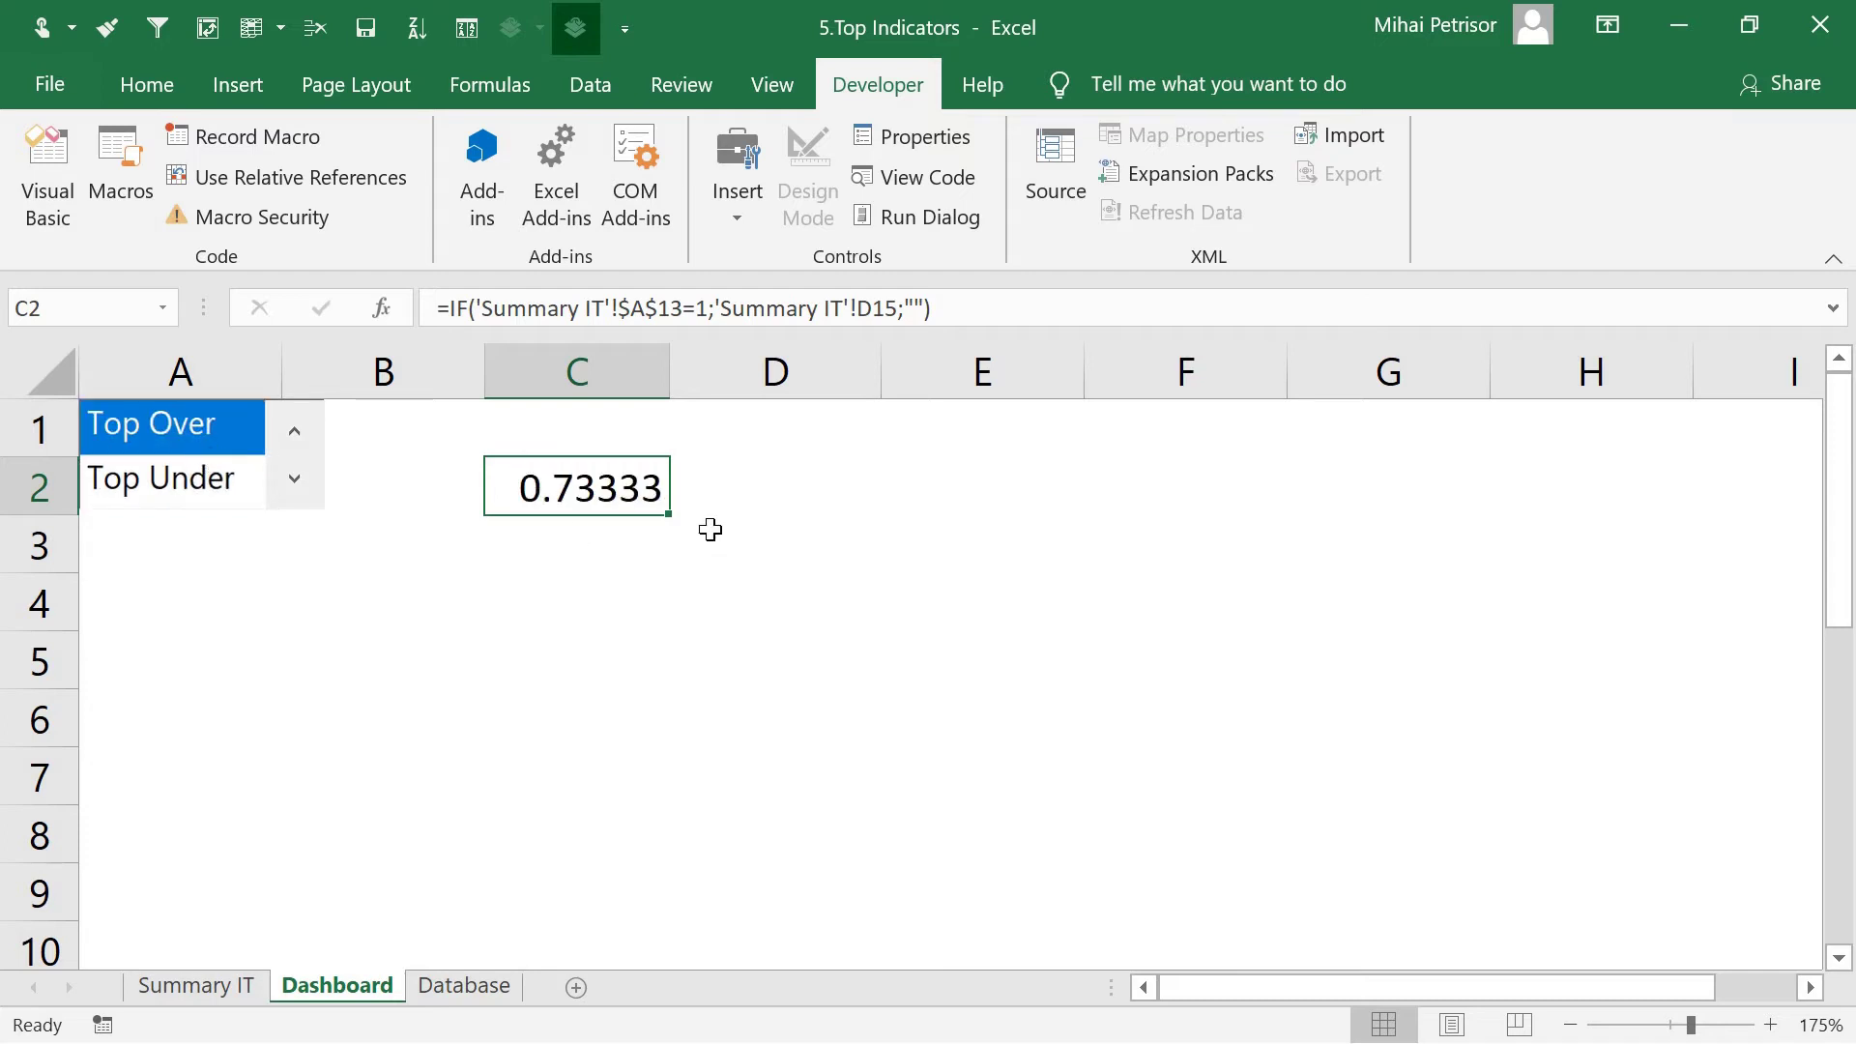
Format C2 as a percentage and fill its formula down through C4
left_click(166, 95)
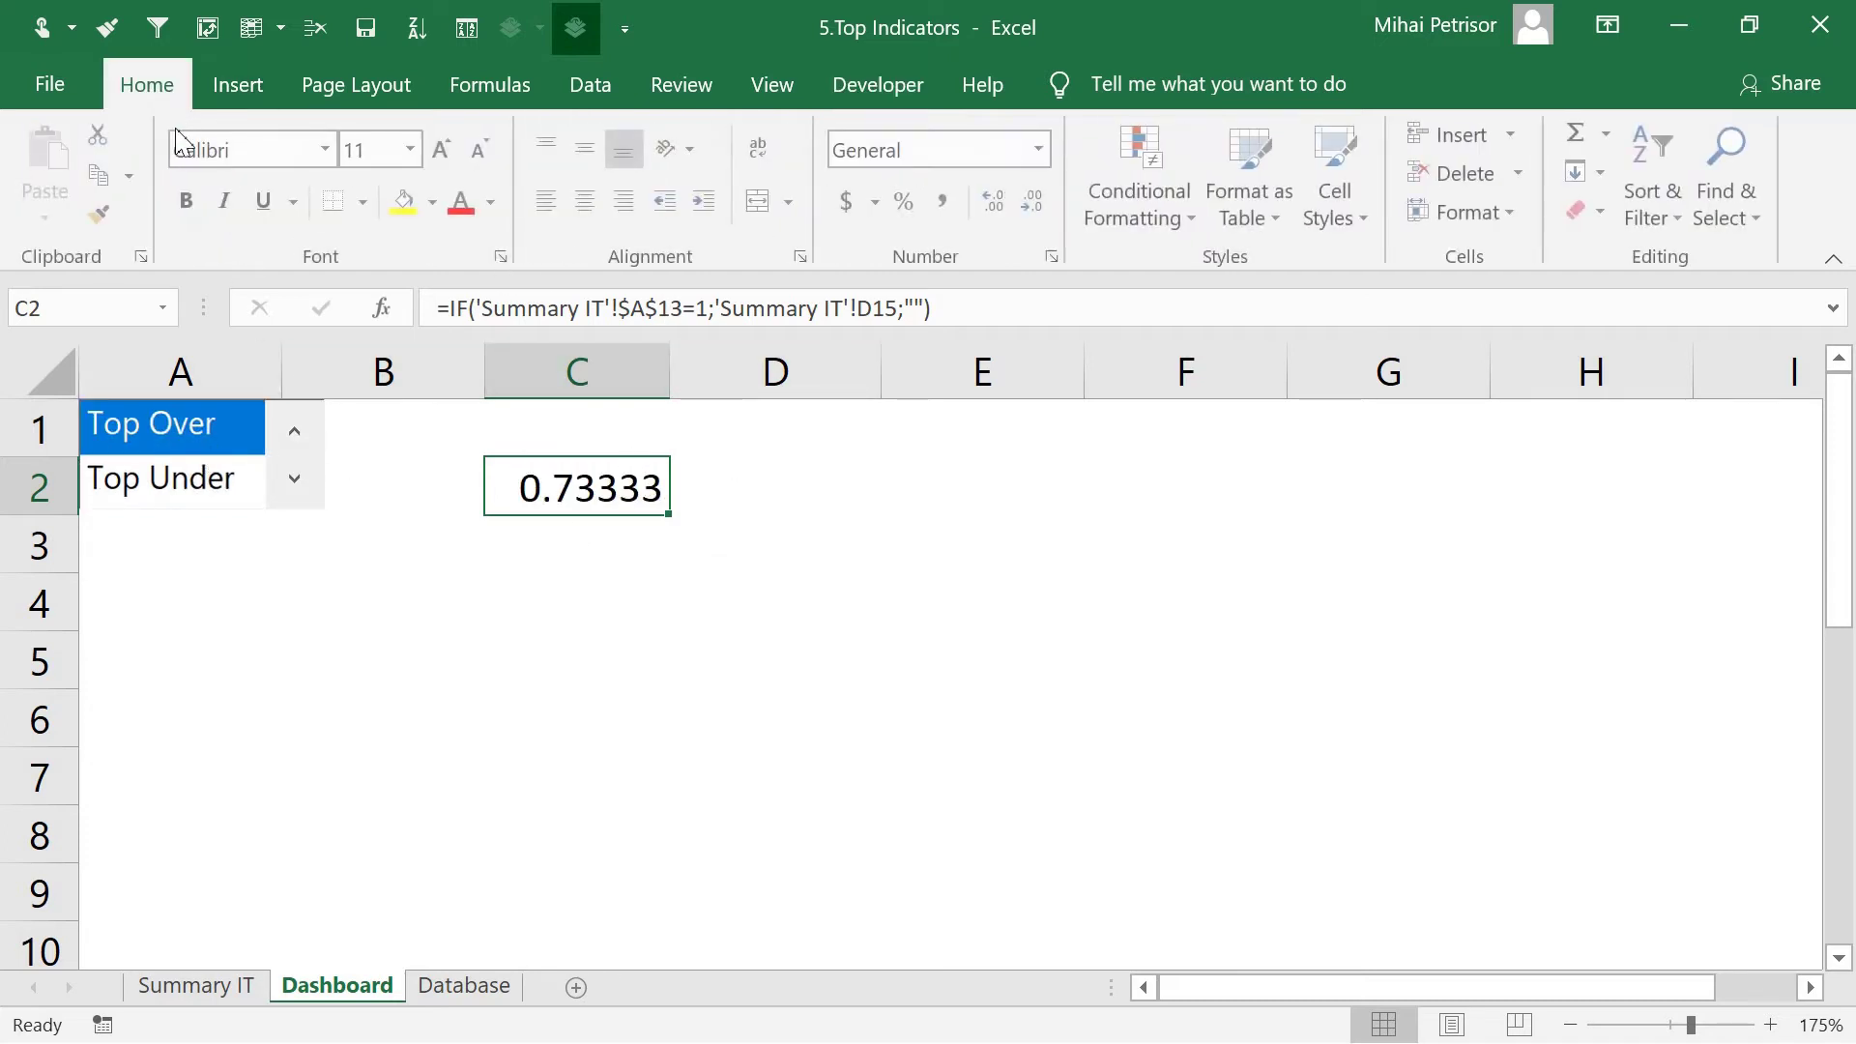
left_click(906, 201)
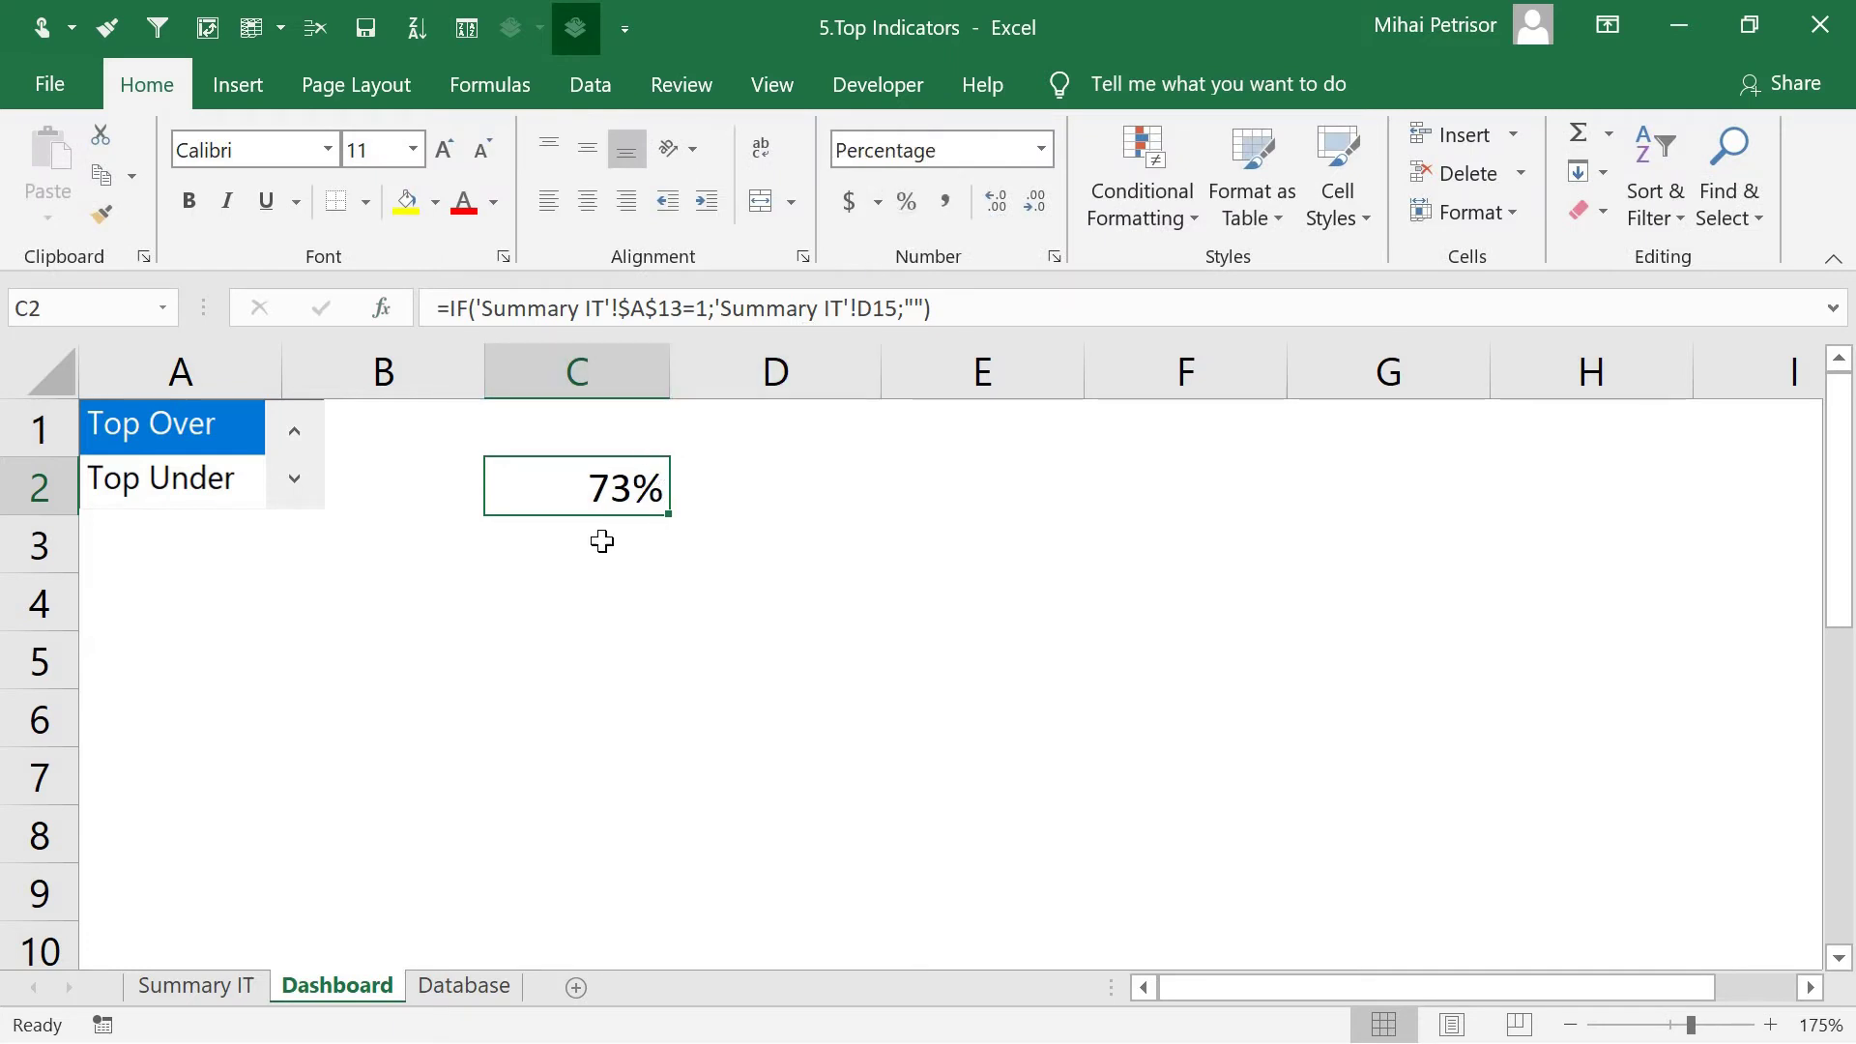
left_click(565, 551)
left_click(619, 479)
left_click_drag(668, 513, 670, 553)
left_click_drag(669, 554, 654, 617)
key("Down")
key("Up")
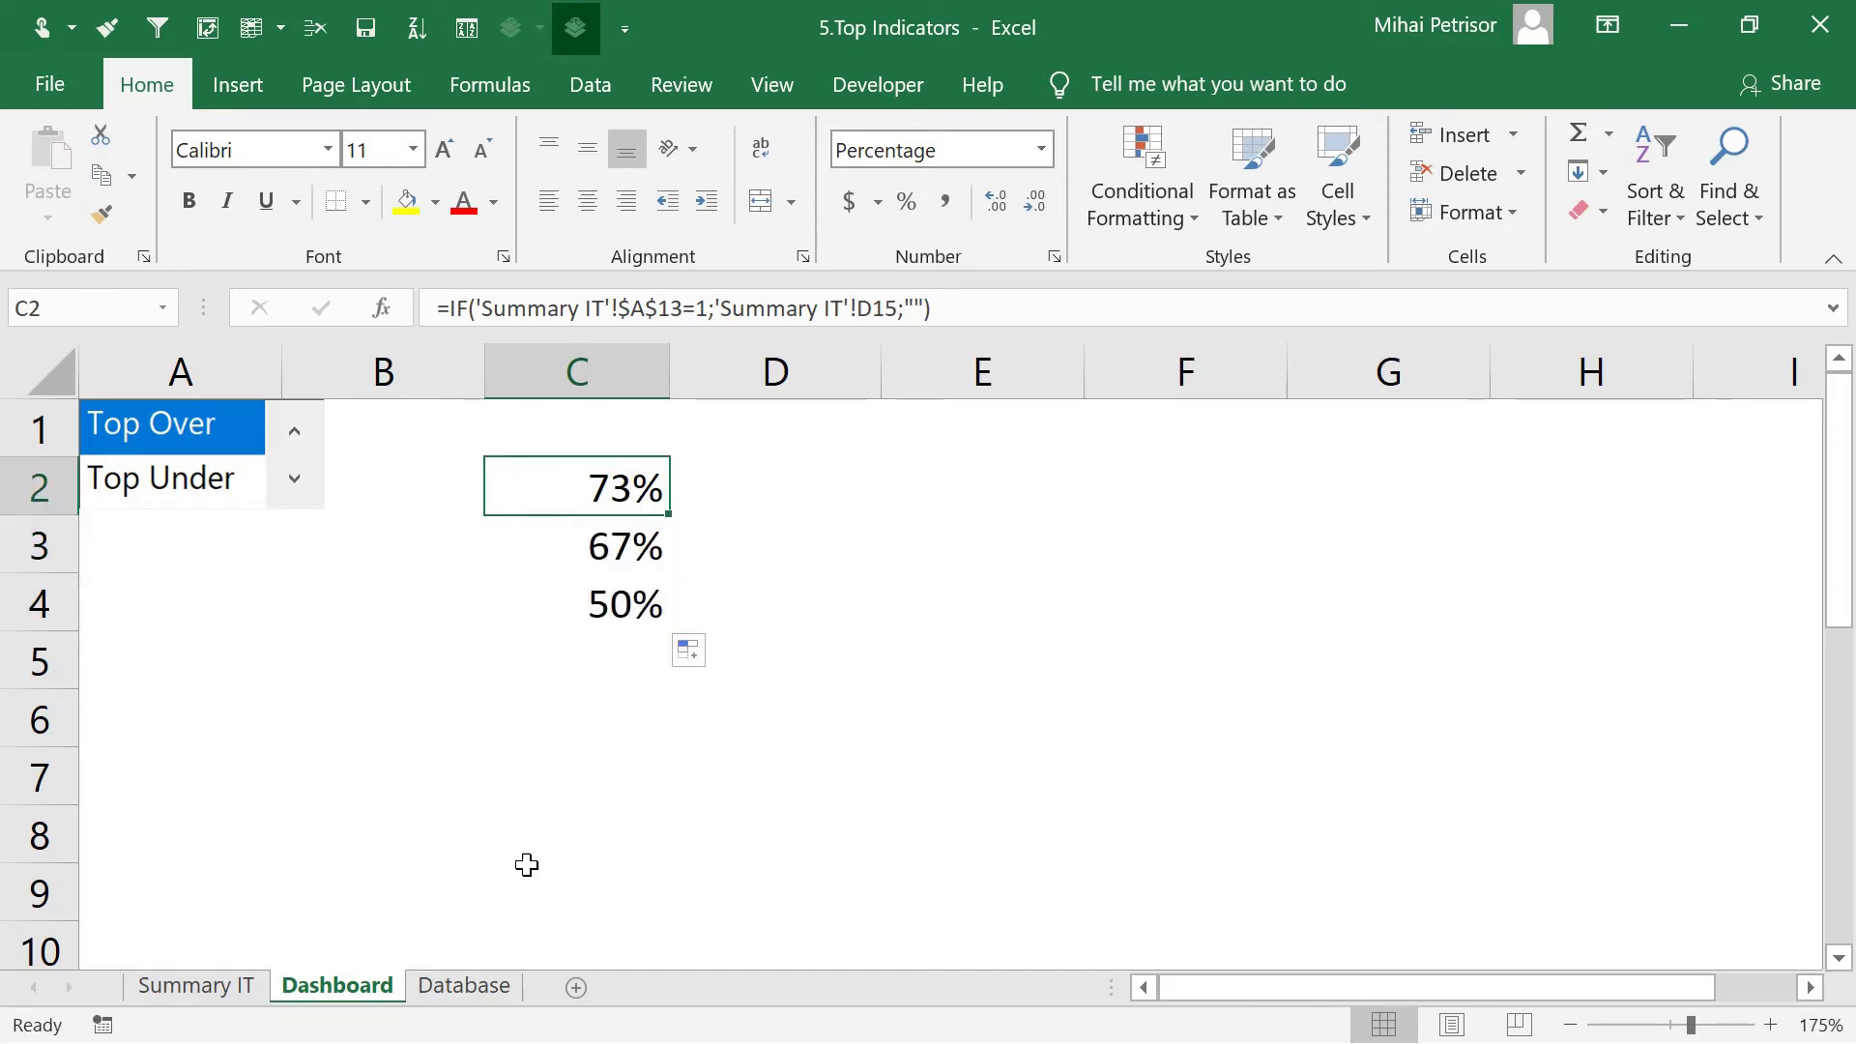
Compare Summary IT's Top Over percentages D15:D17 with the formulas in C2:C4
left_click(446, 986)
left_click(193, 986)
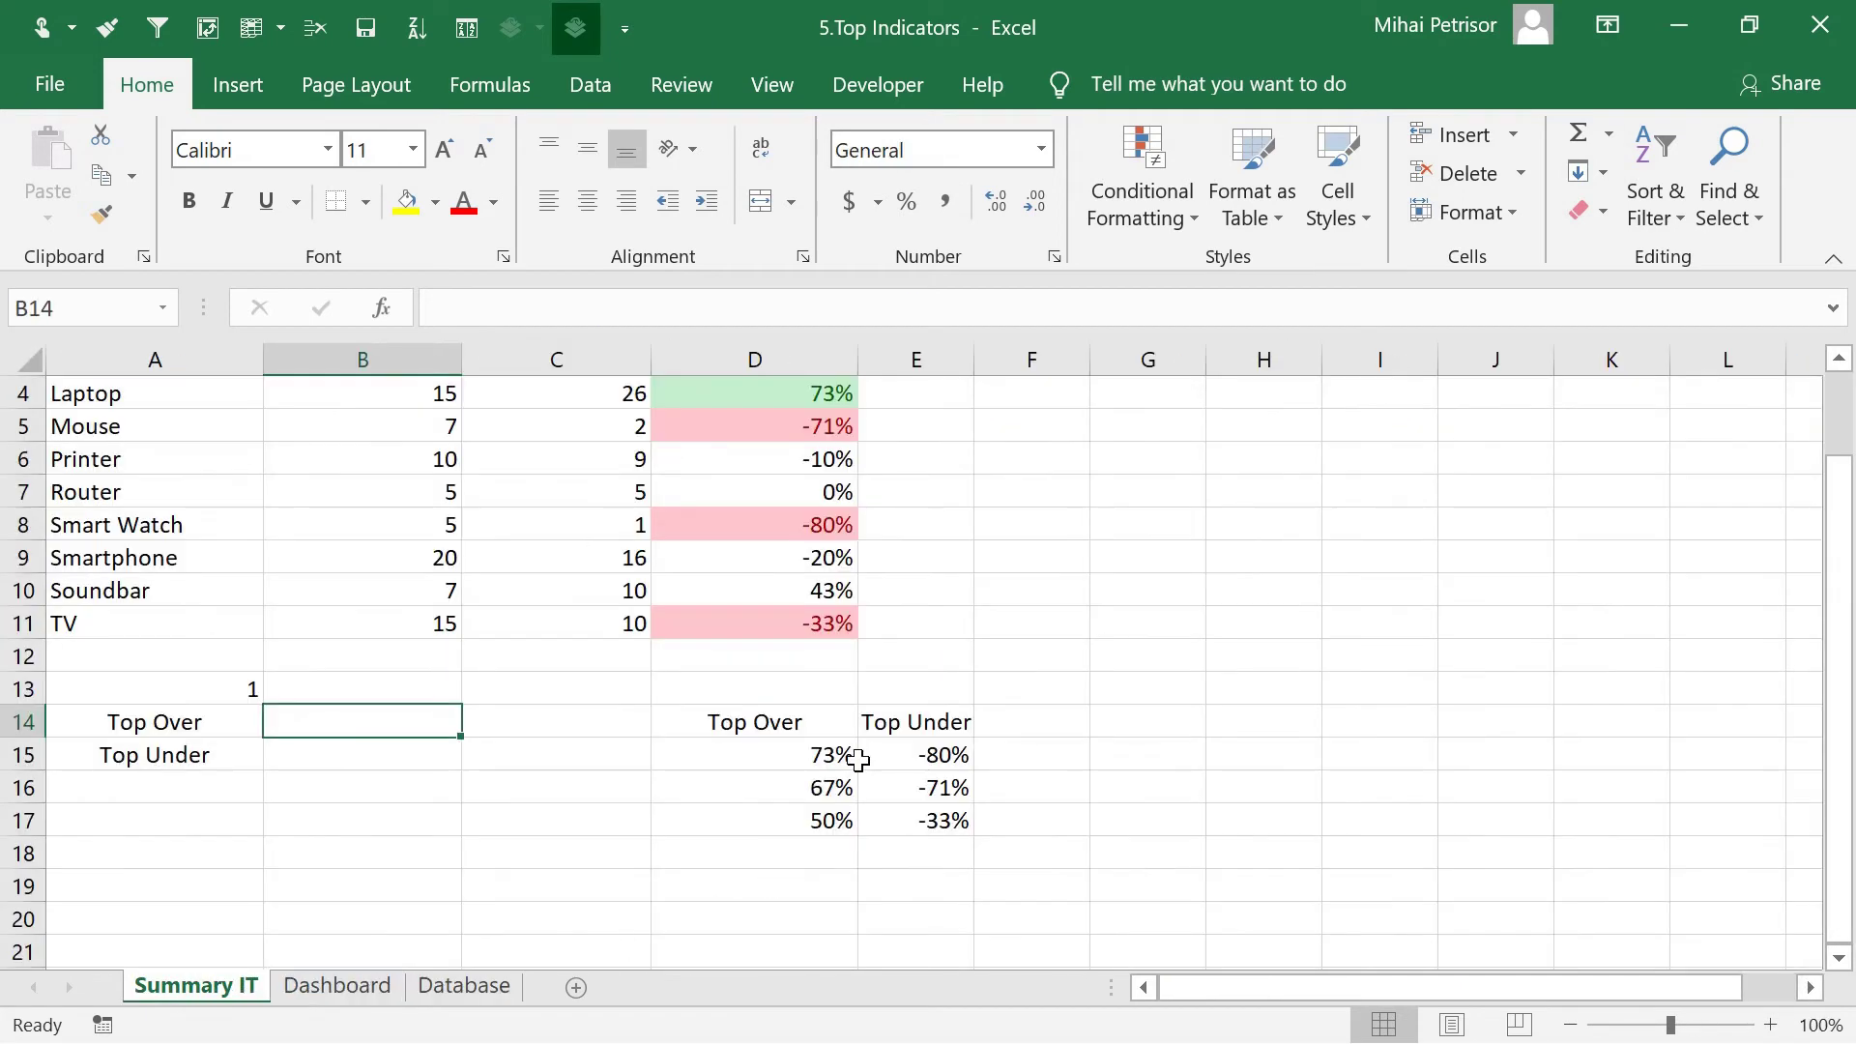
left_click_drag(858, 761, 841, 817)
left_click(338, 986)
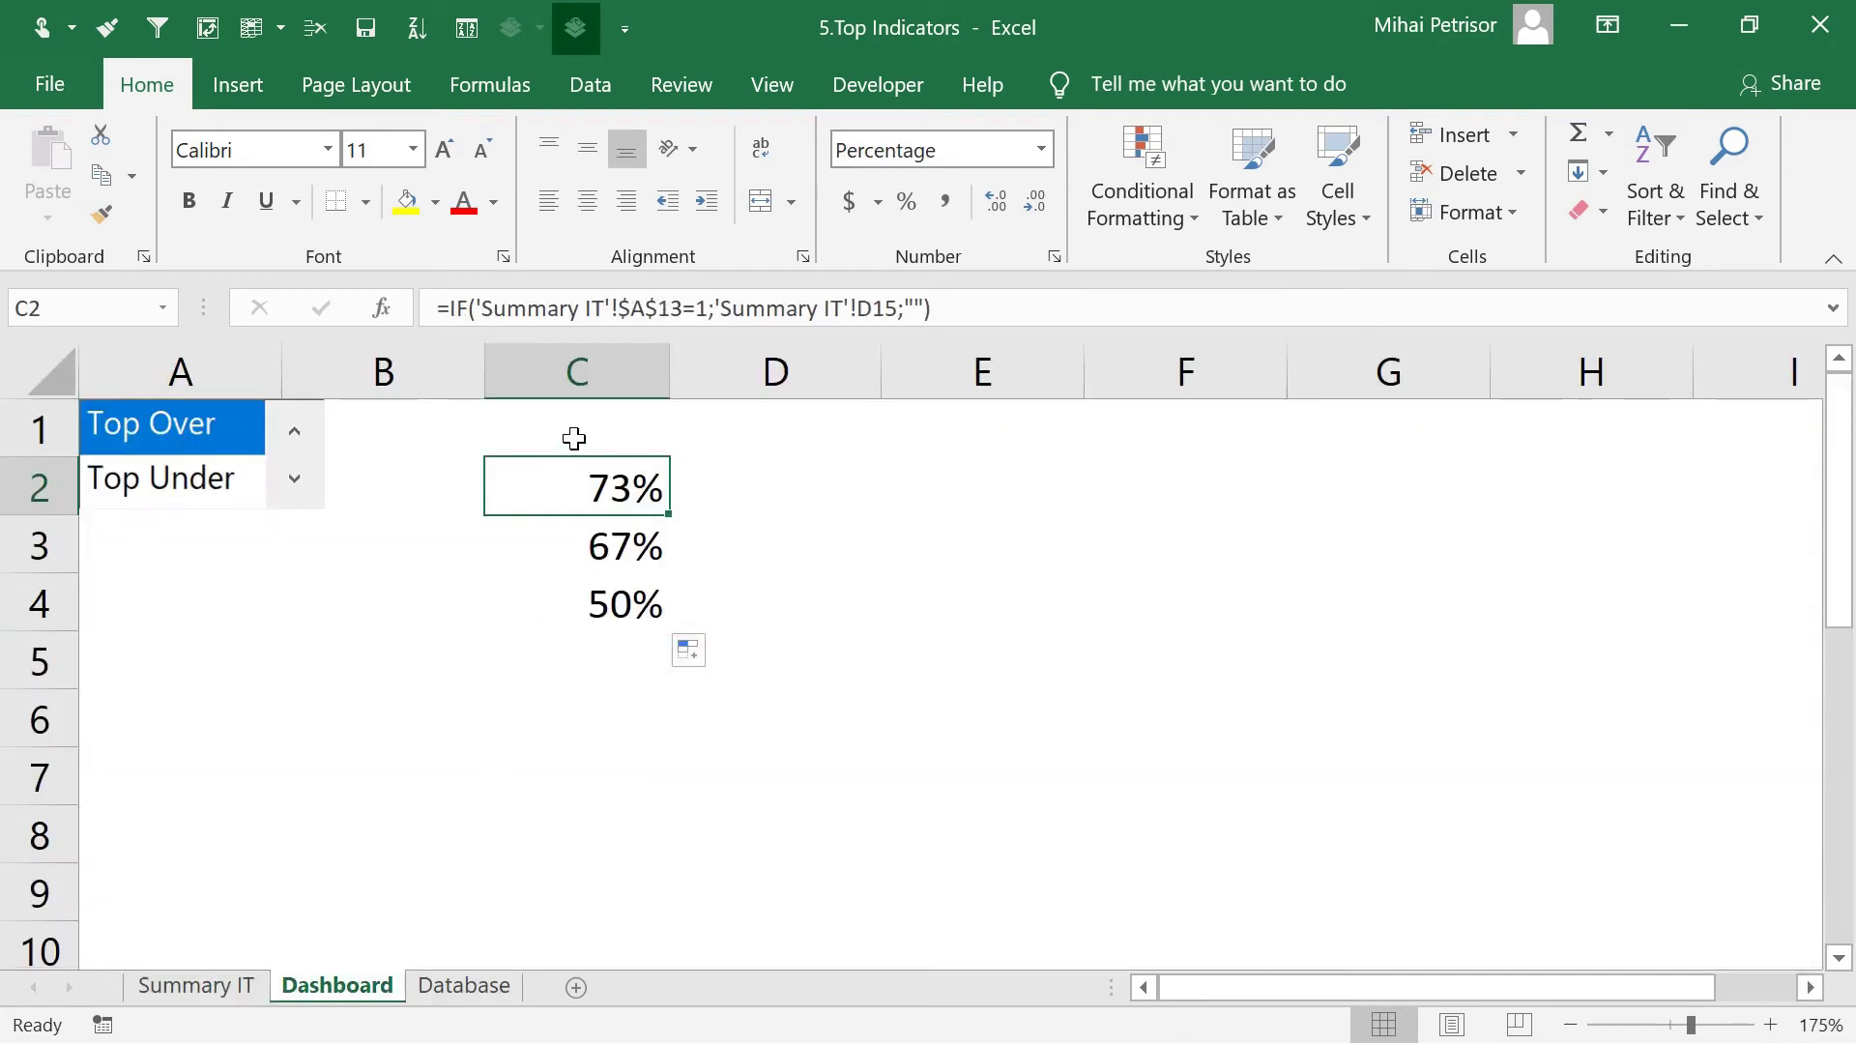
left_click(575, 437)
left_click(737, 498)
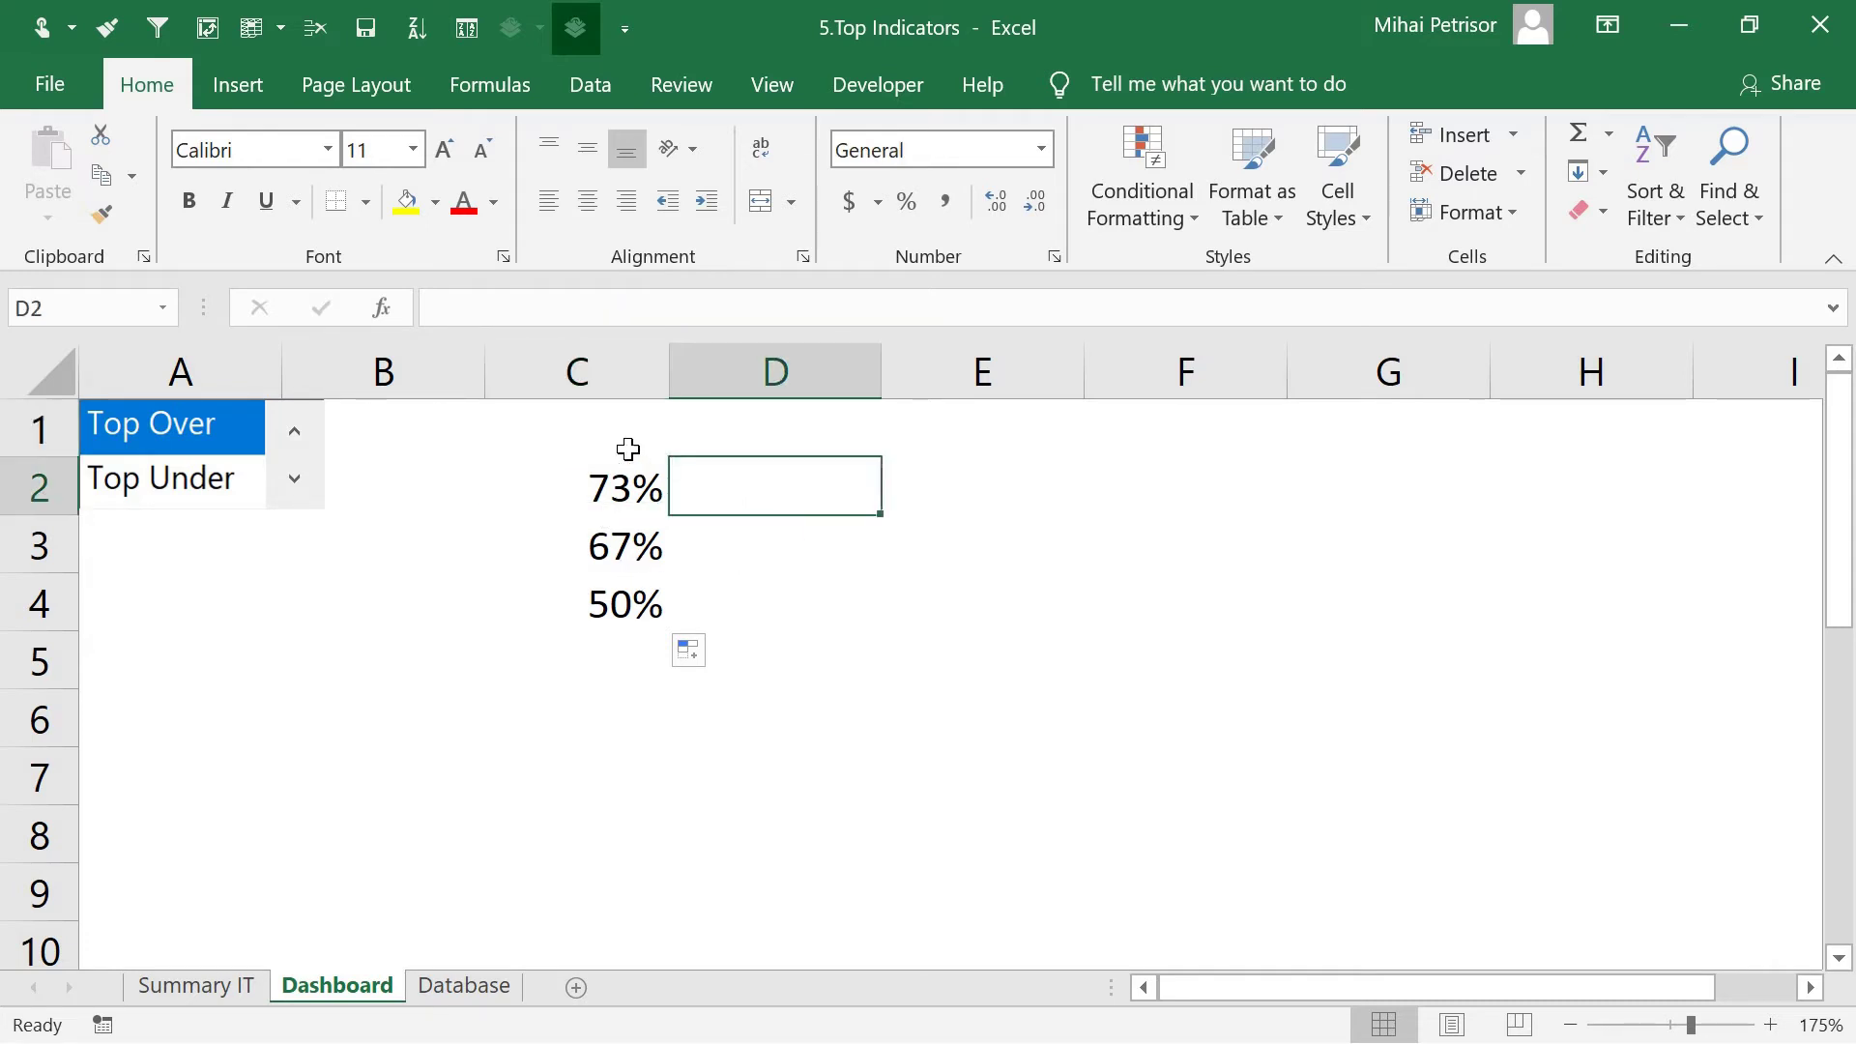
left_click(625, 446)
key("Down")
left_click(620, 580)
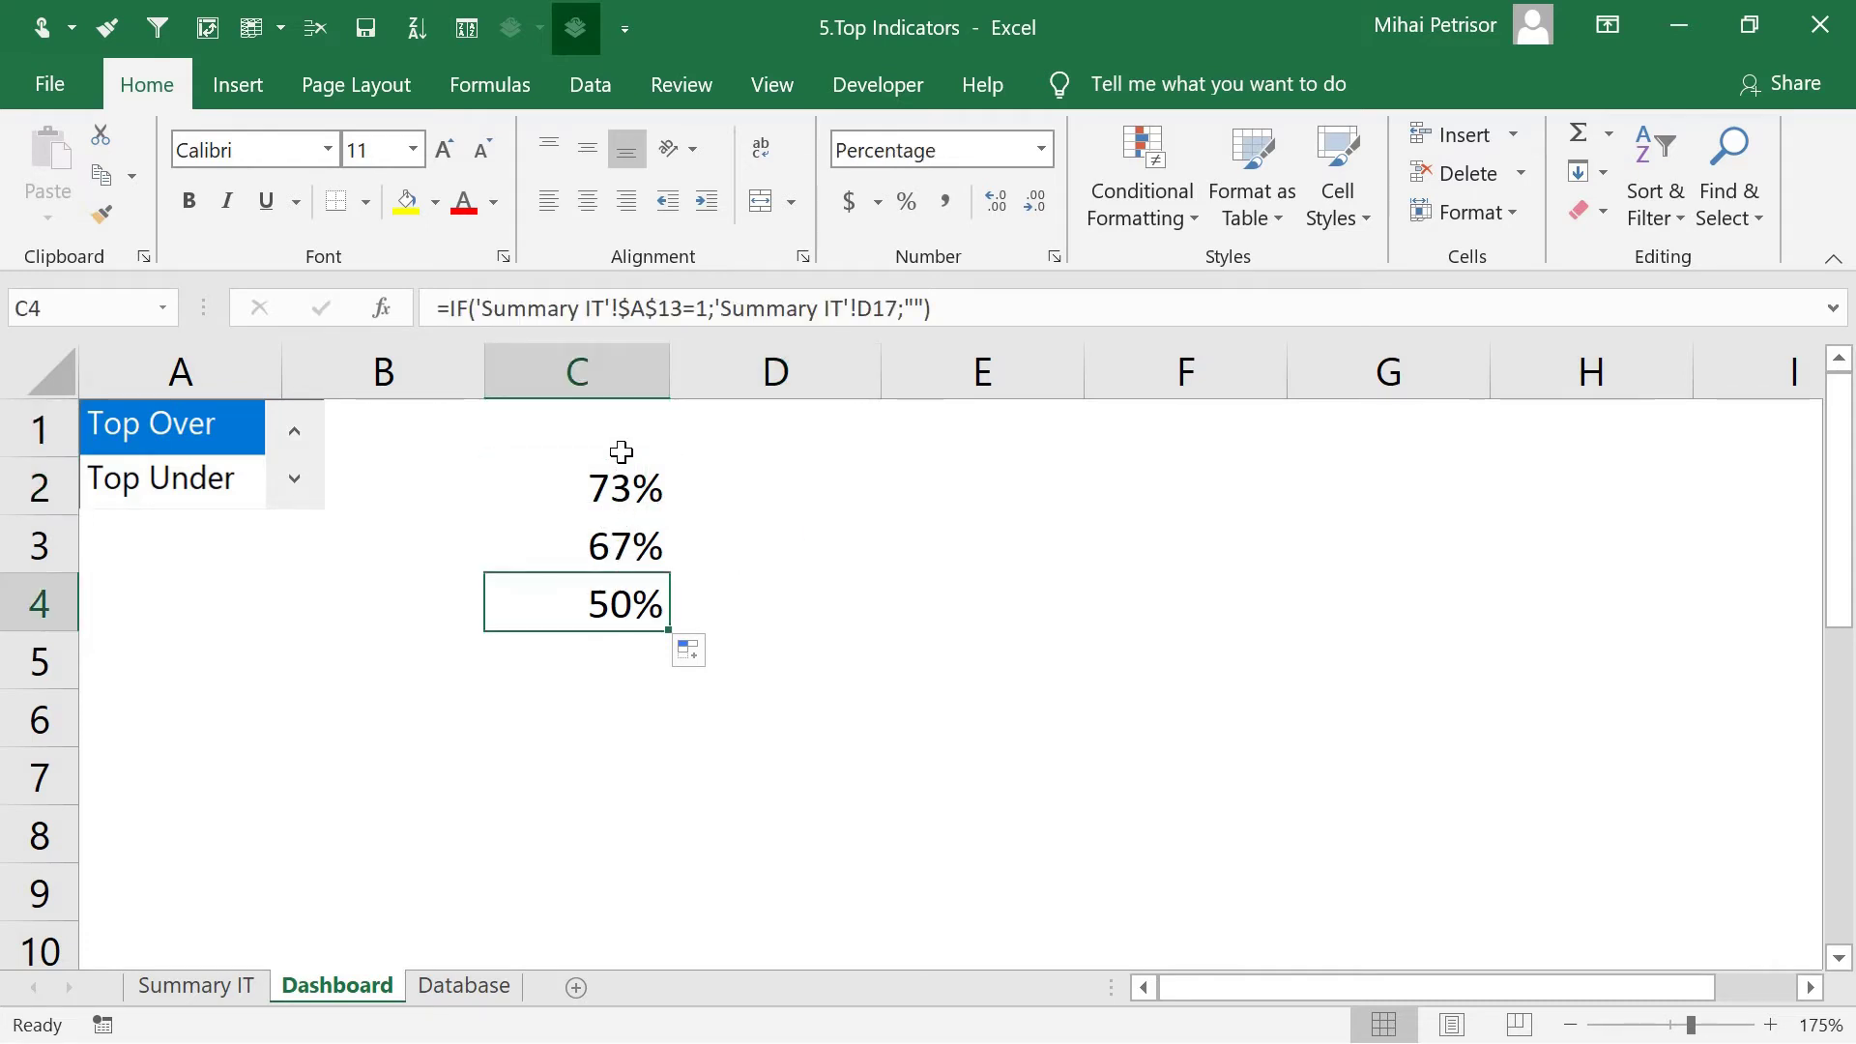
left_click(618, 451)
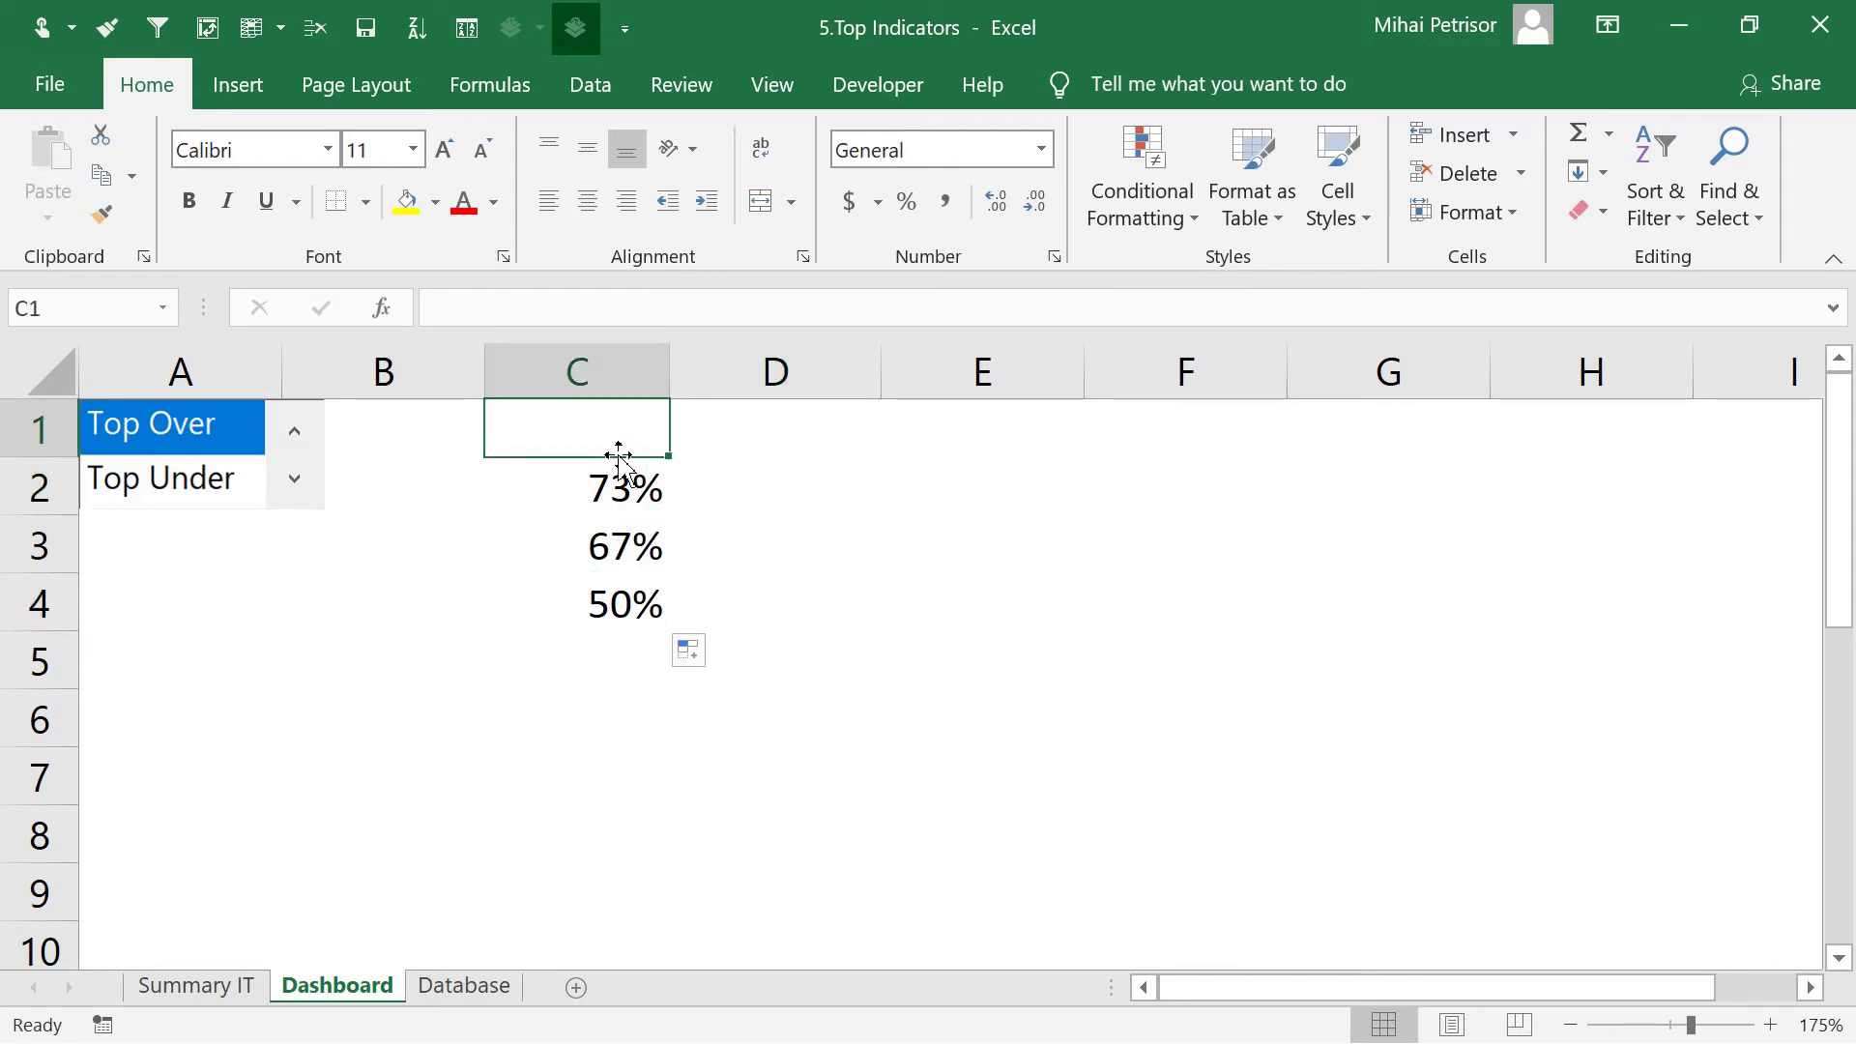
left_click(728, 499)
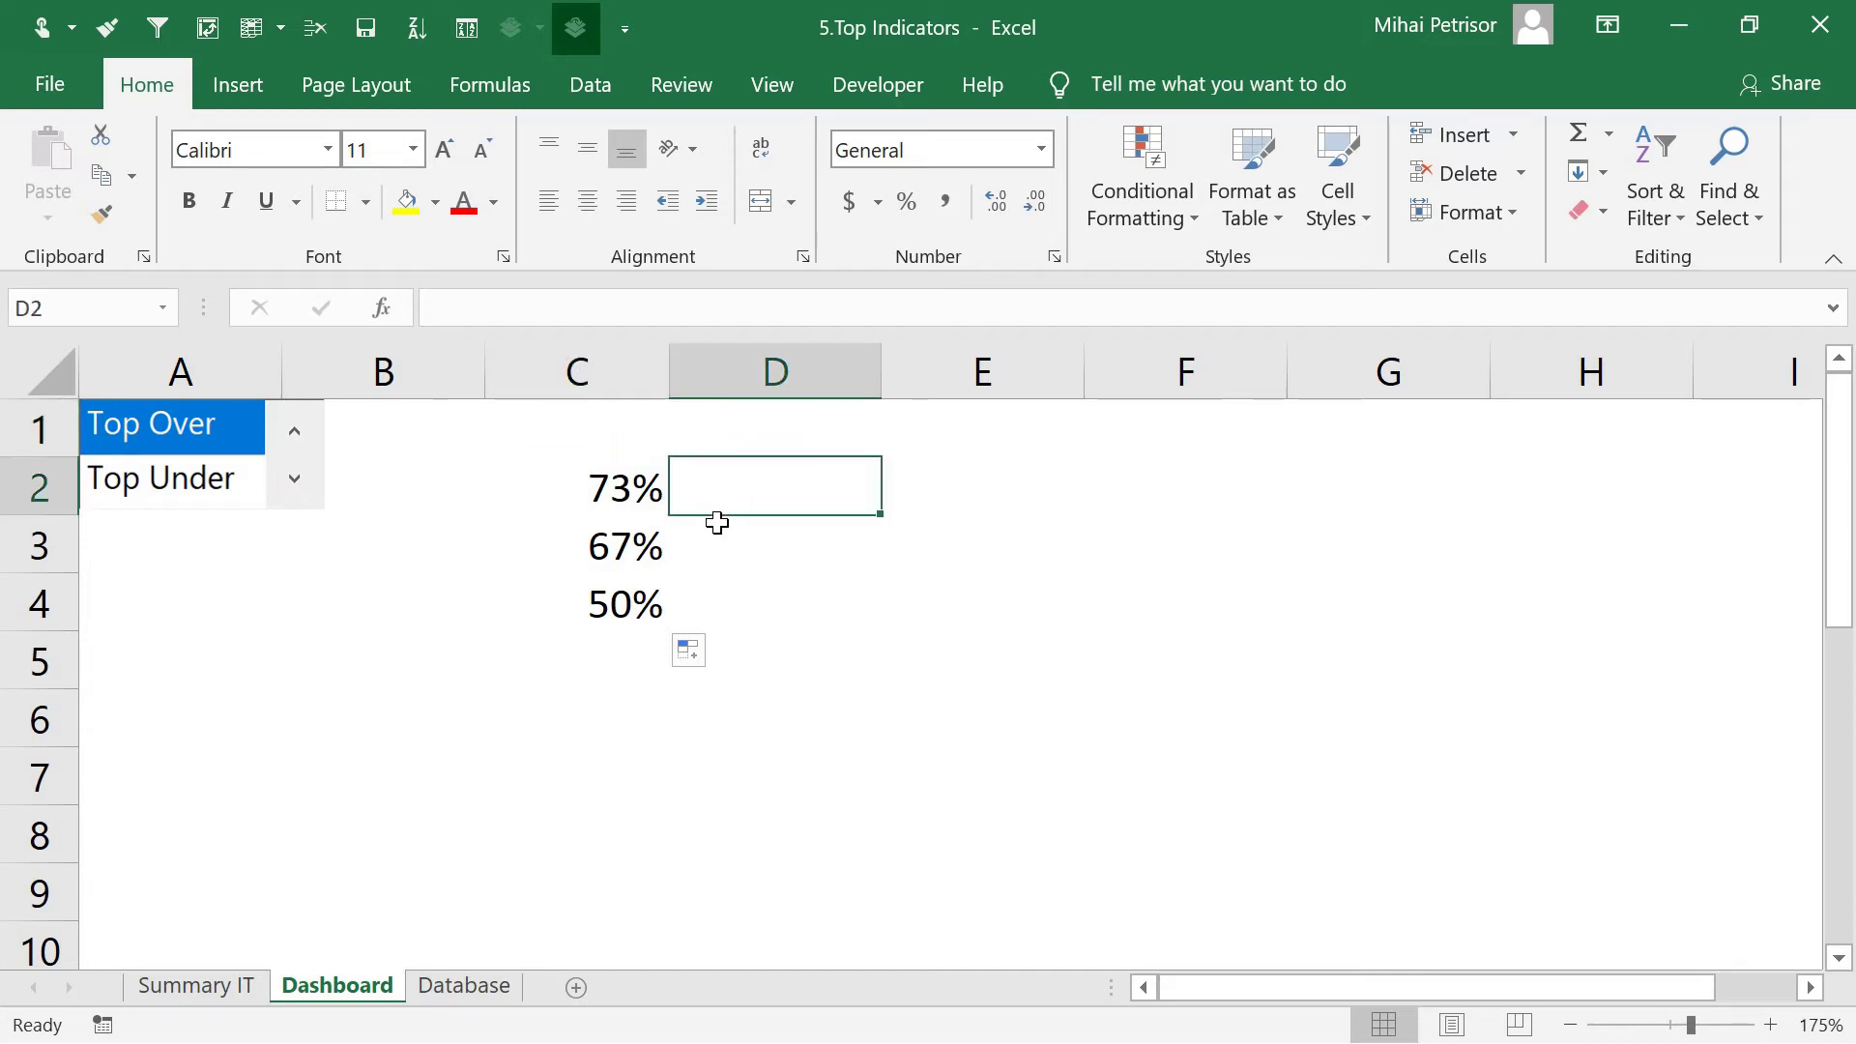
Make column B much narrower and column C slightly narrower, then return to D2
left_click_drag(495, 375, 331, 372)
left_click_drag(520, 391, 511, 372)
key("Down")
key("Down")
key("Up")
key("Up")
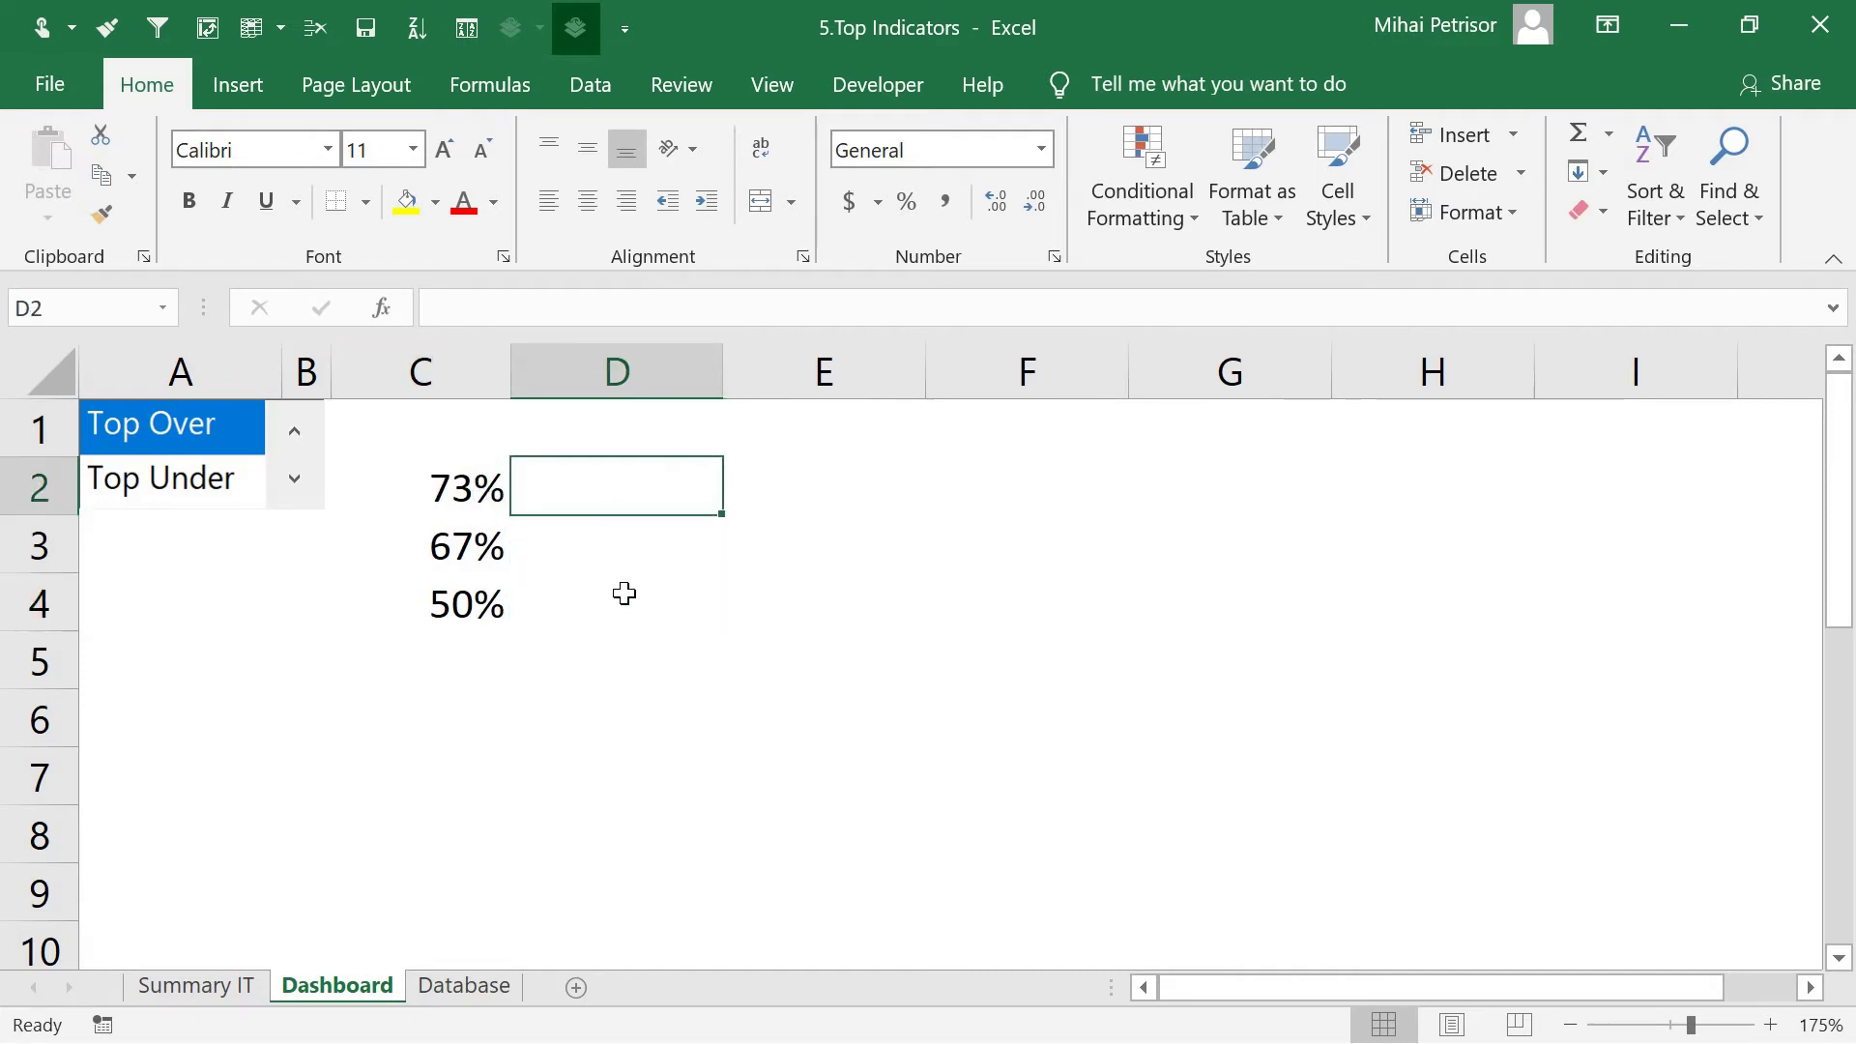
key("Down")
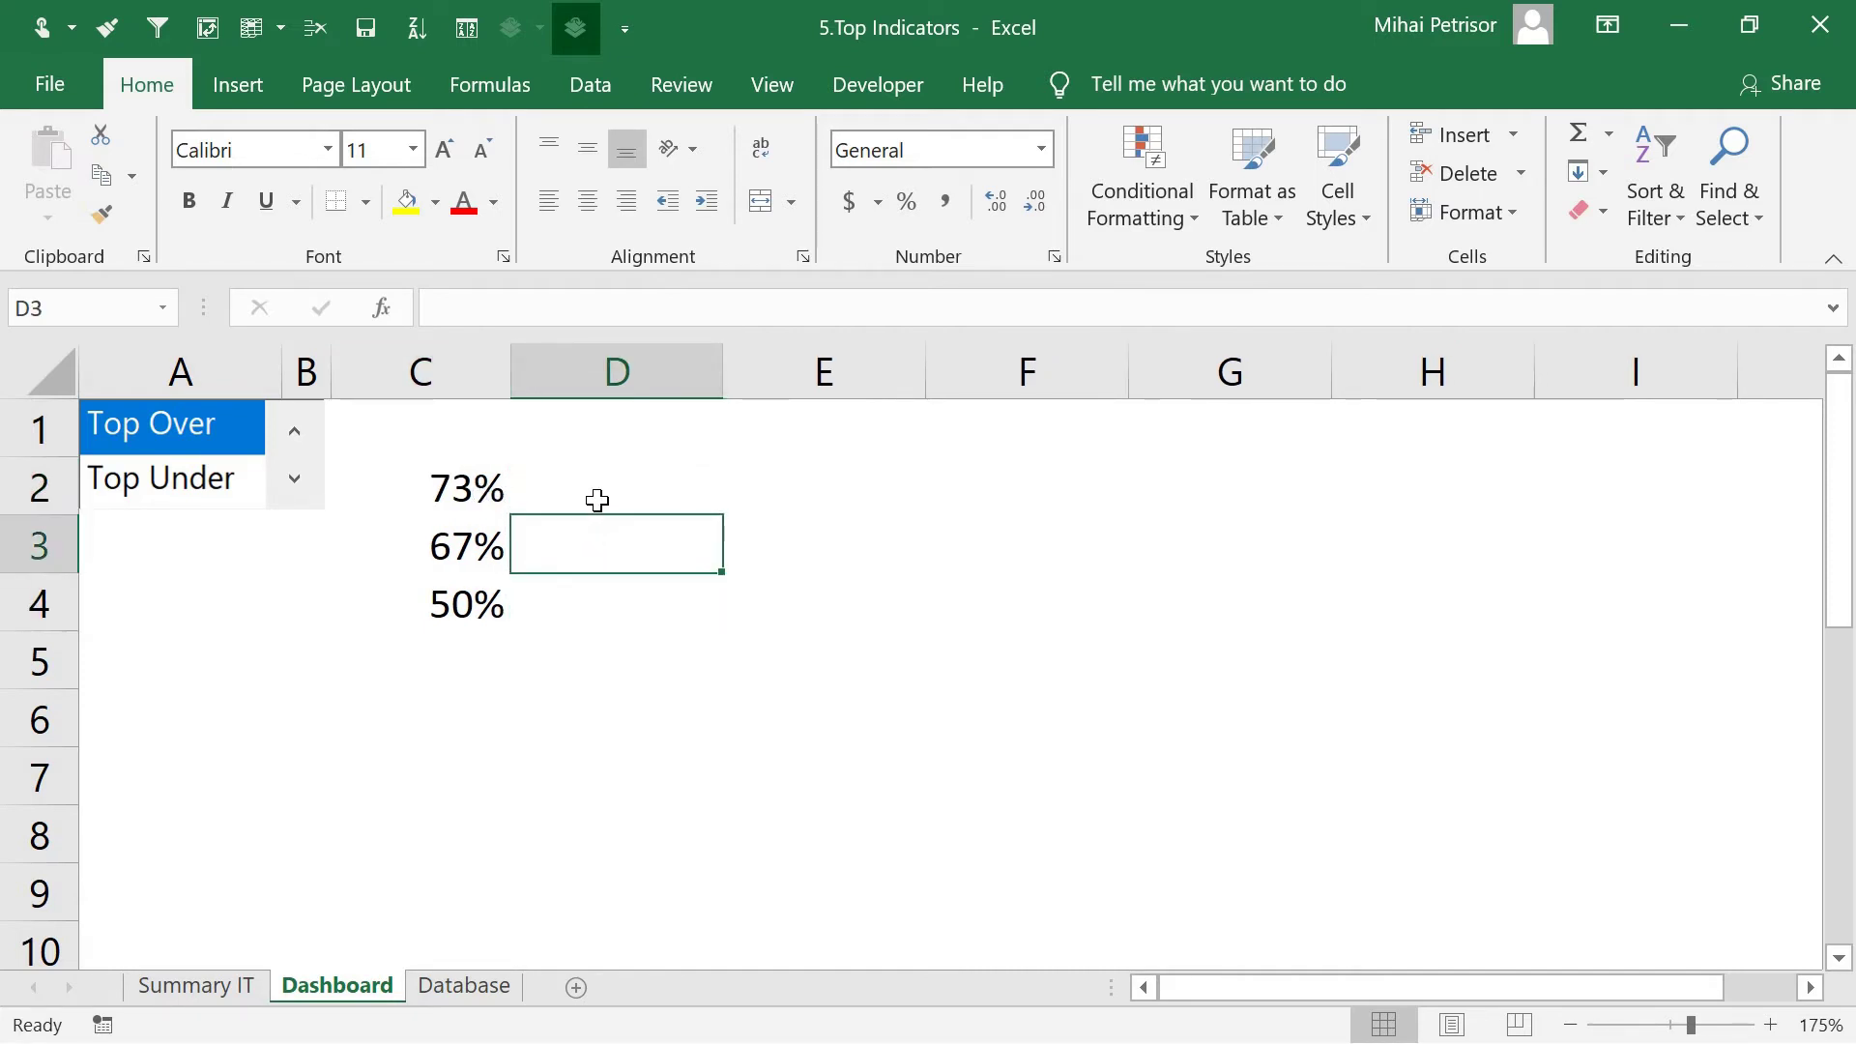
key("Up")
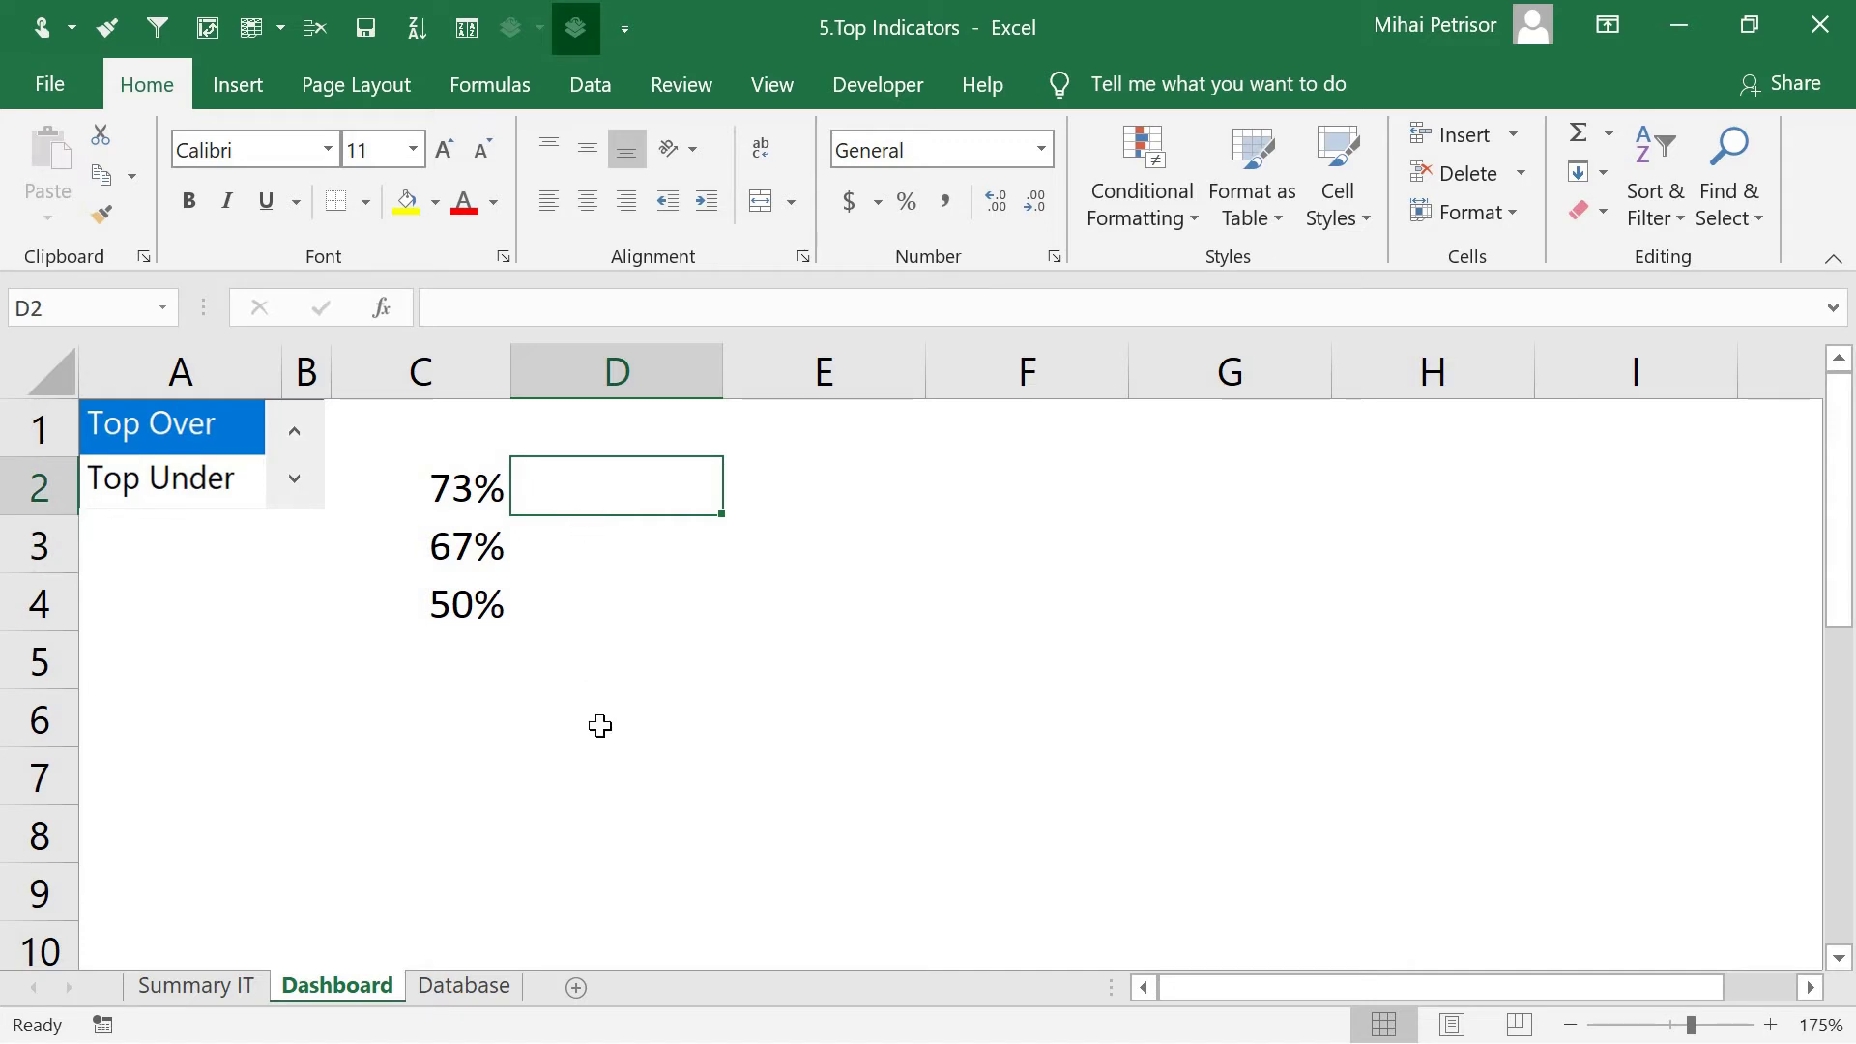
Start D2's INDEX formula on the absolute product range 'Summary IT'!$A$2:$A$11
type("=")
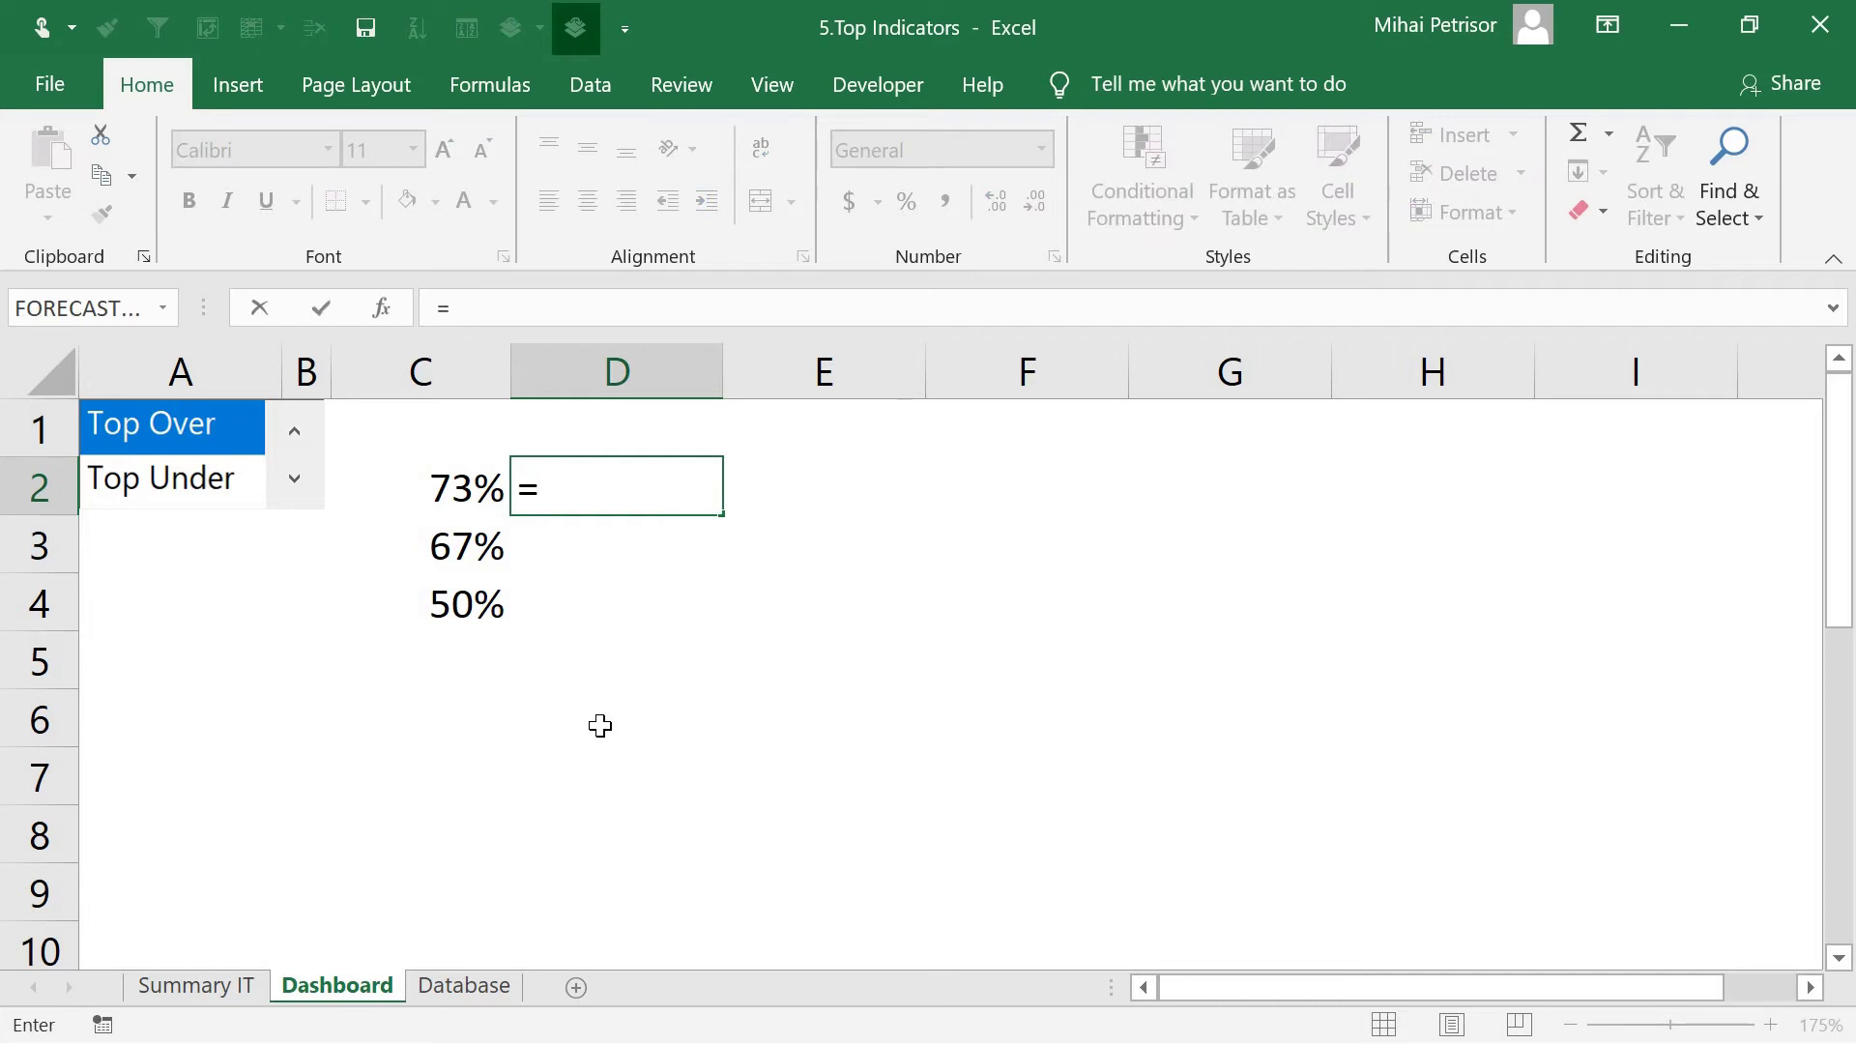
type("index")
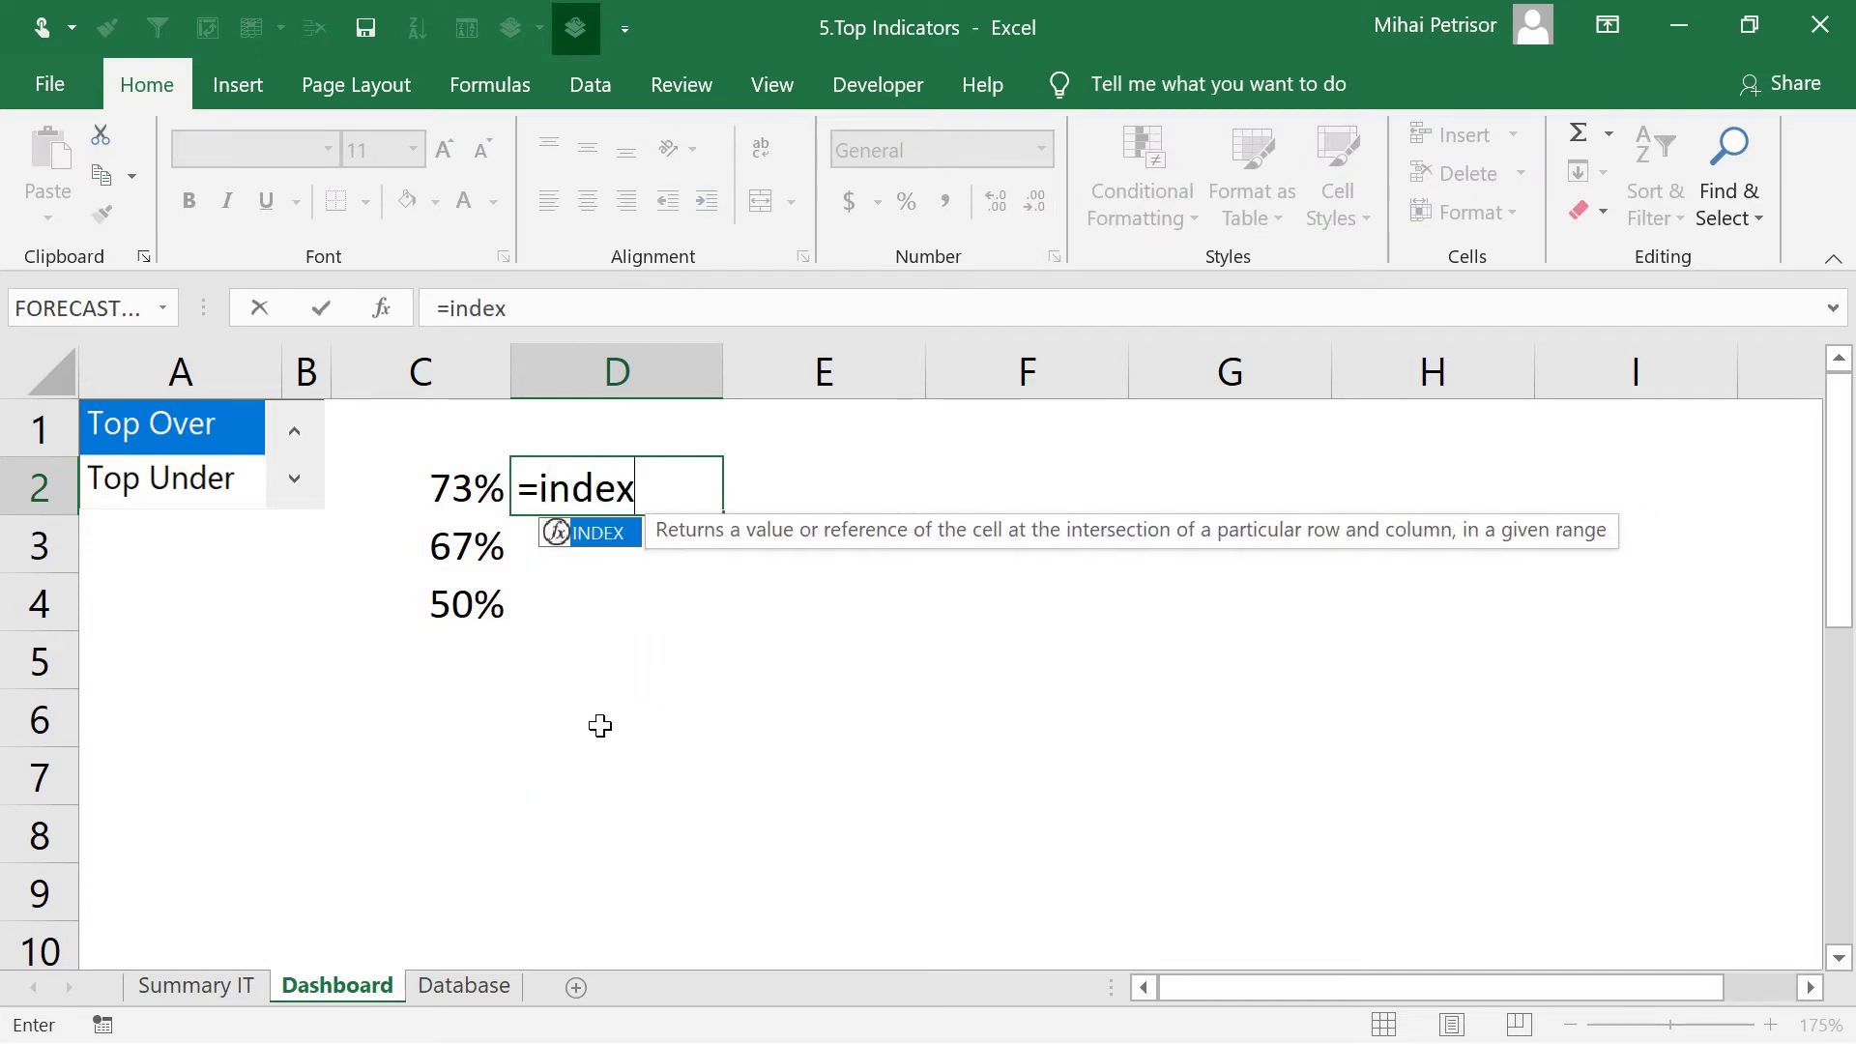
key("Tab")
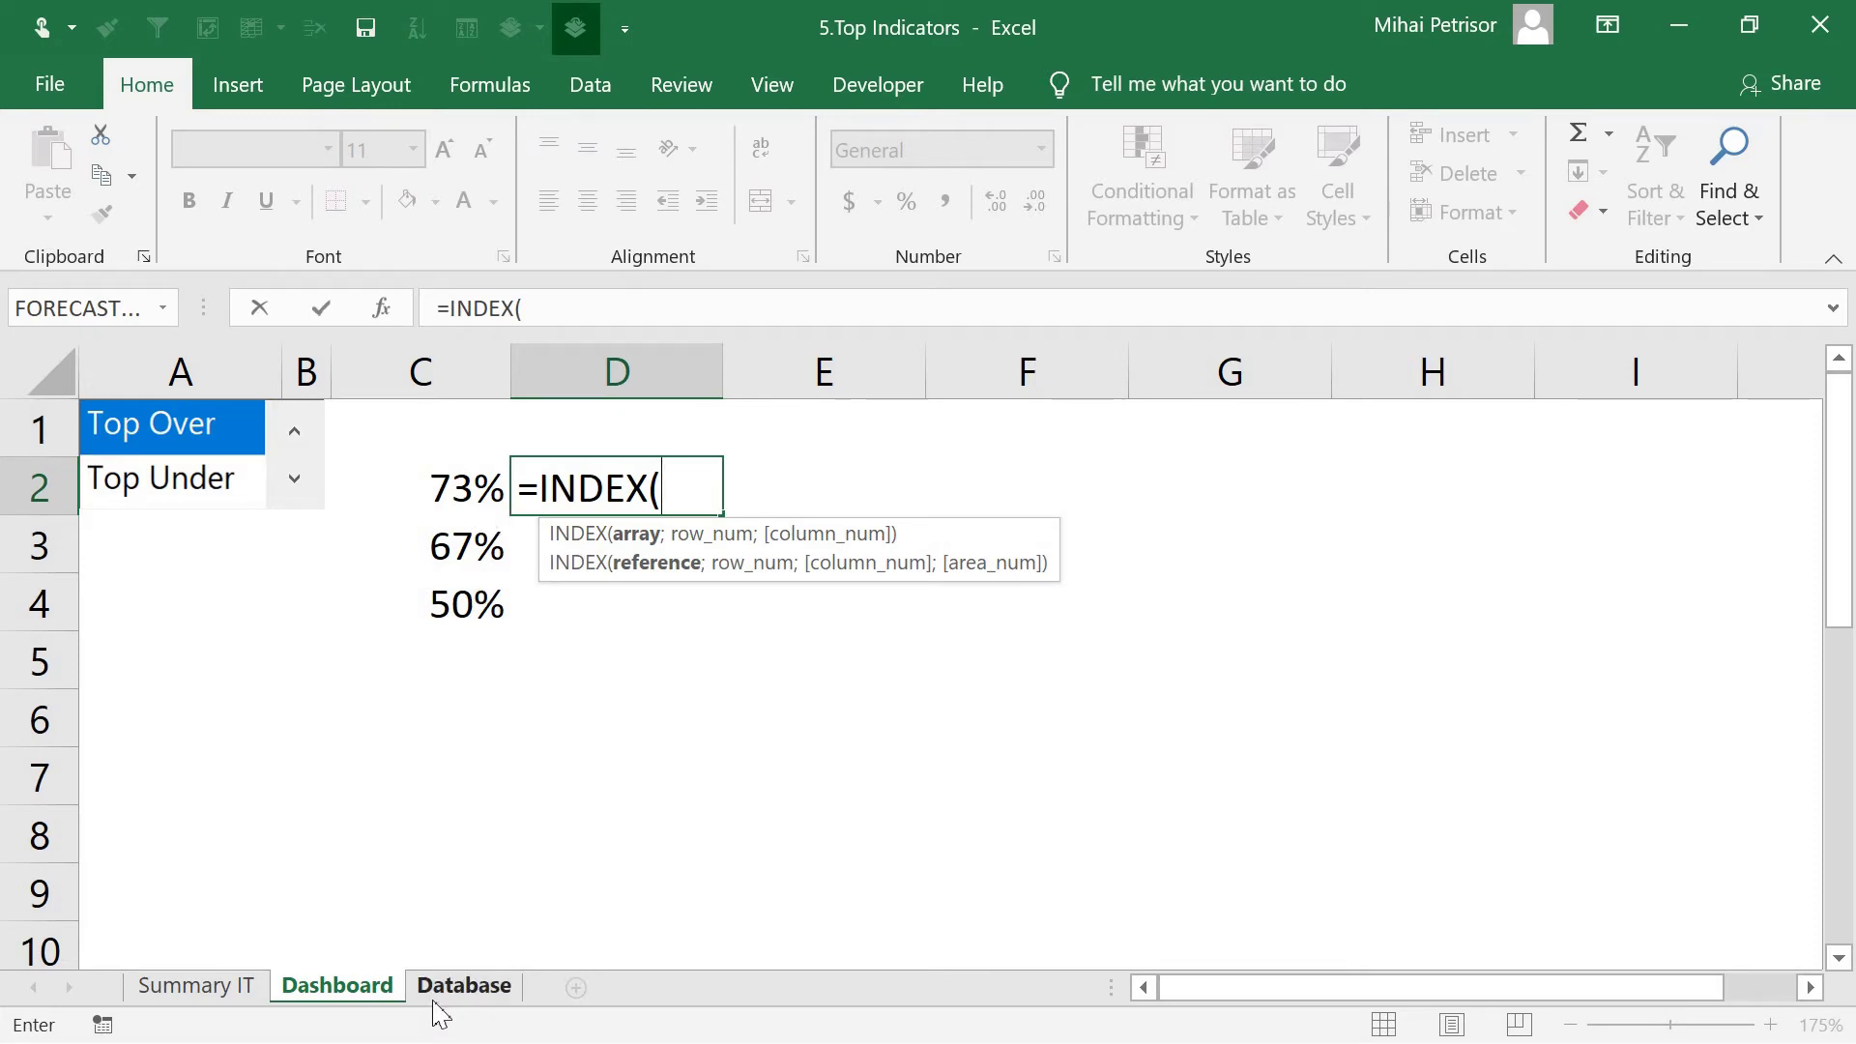
left_click(216, 991)
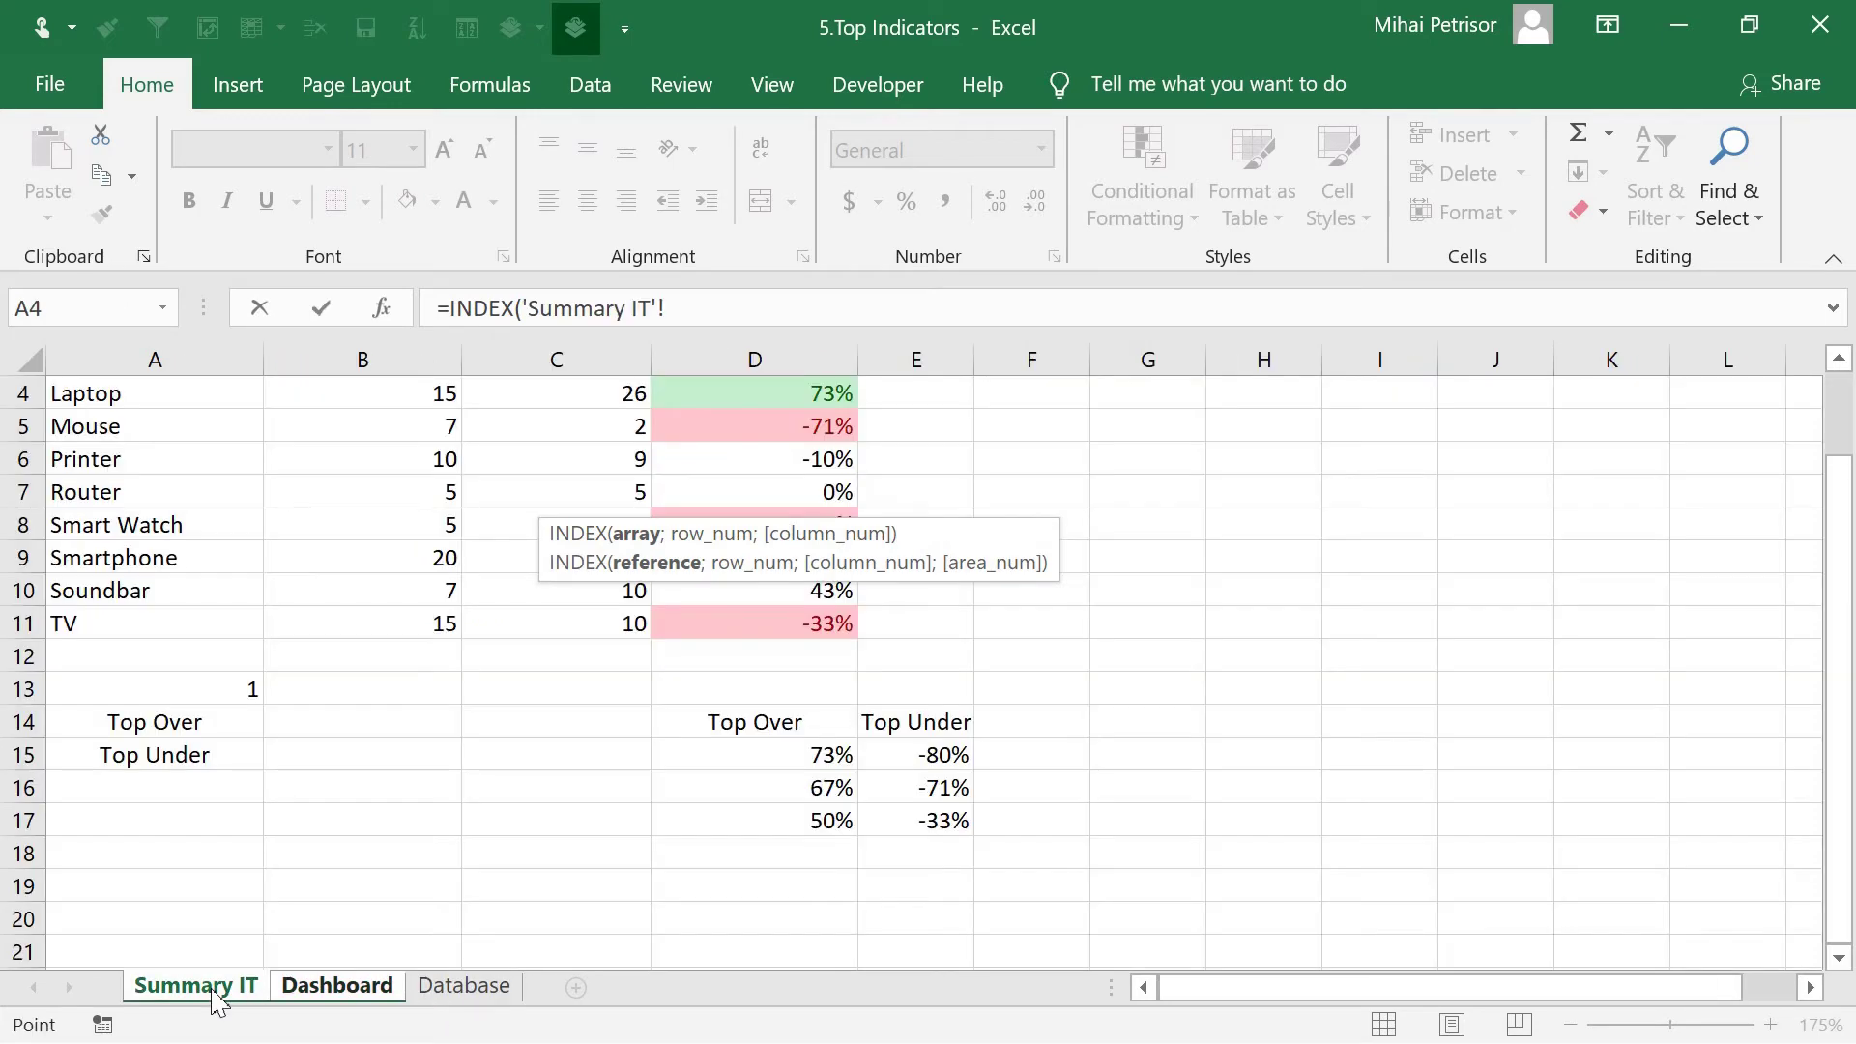
scroll(310, 692, "up", 1)
scroll(190, 493, "down", 3)
scroll(203, 493, "up", 3)
left_click_drag(209, 435, 182, 734)
key("F4")
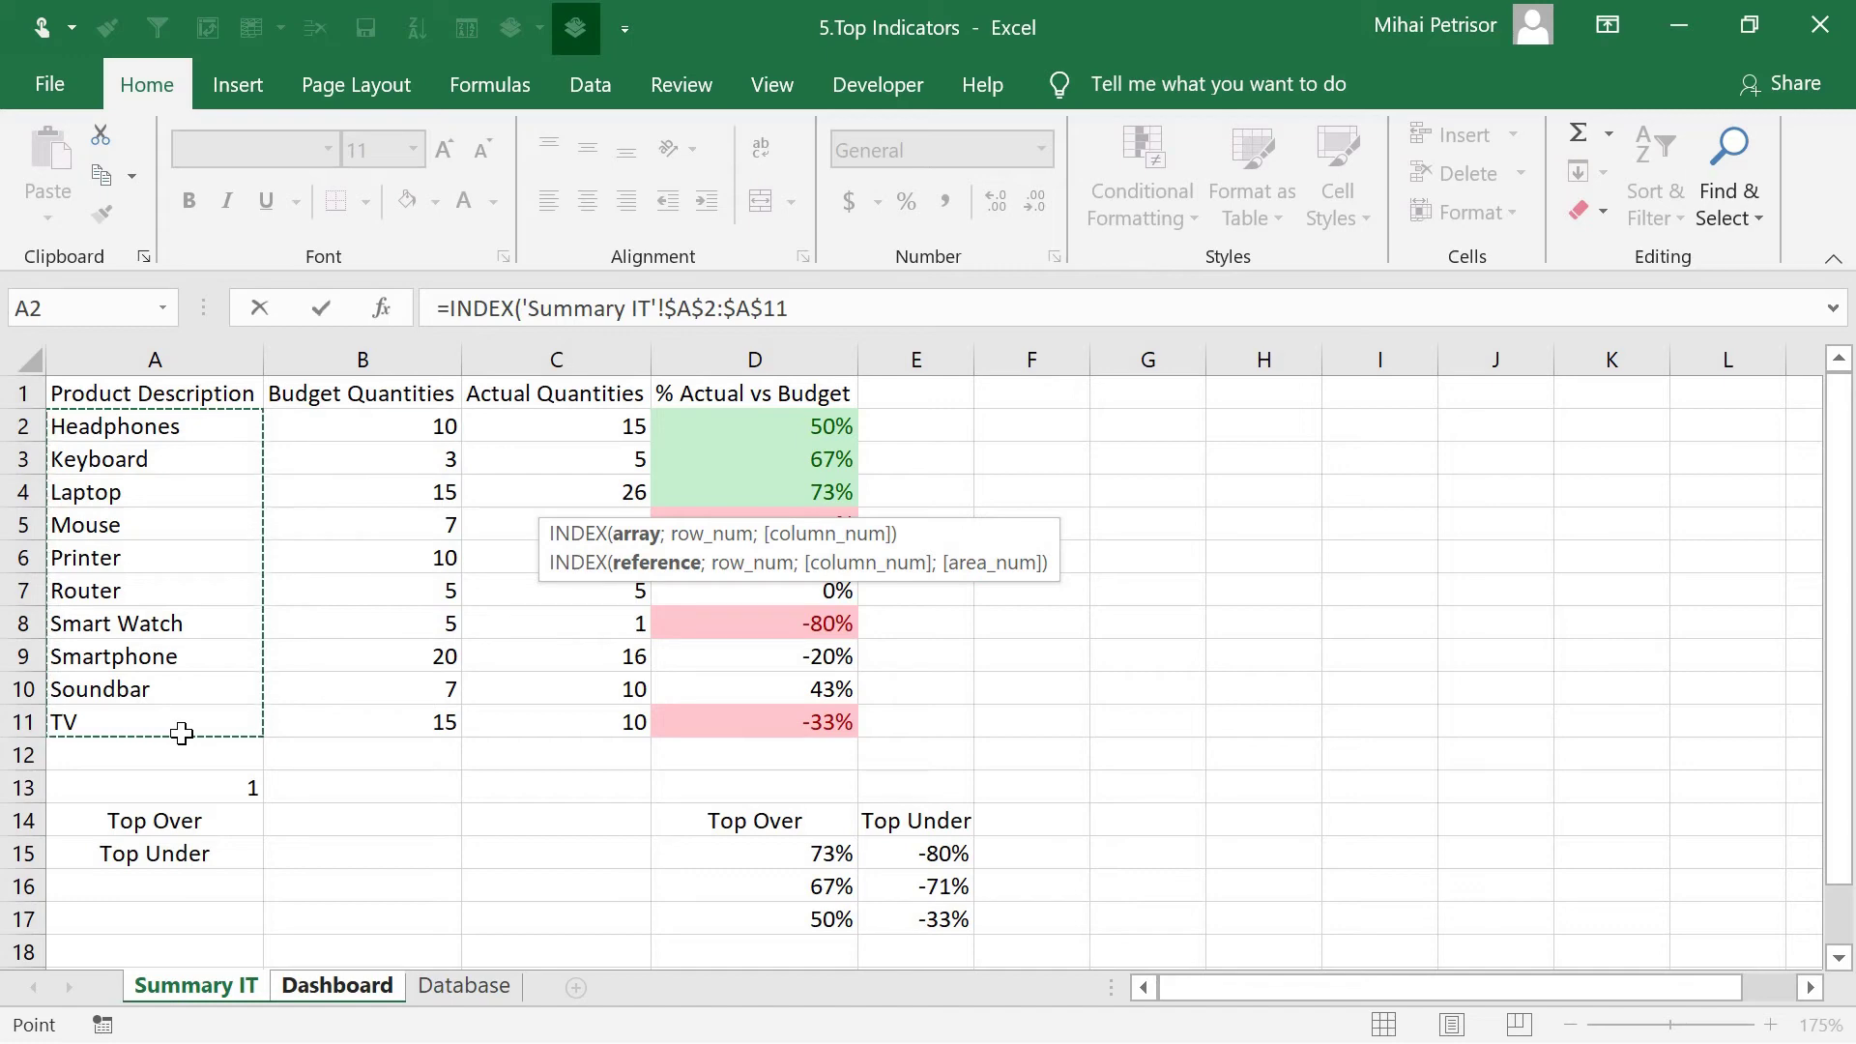
Add MATCH of Dashboard!C2 against the absolute range 'Summary IT'!$D$2:$D$11
type(";")
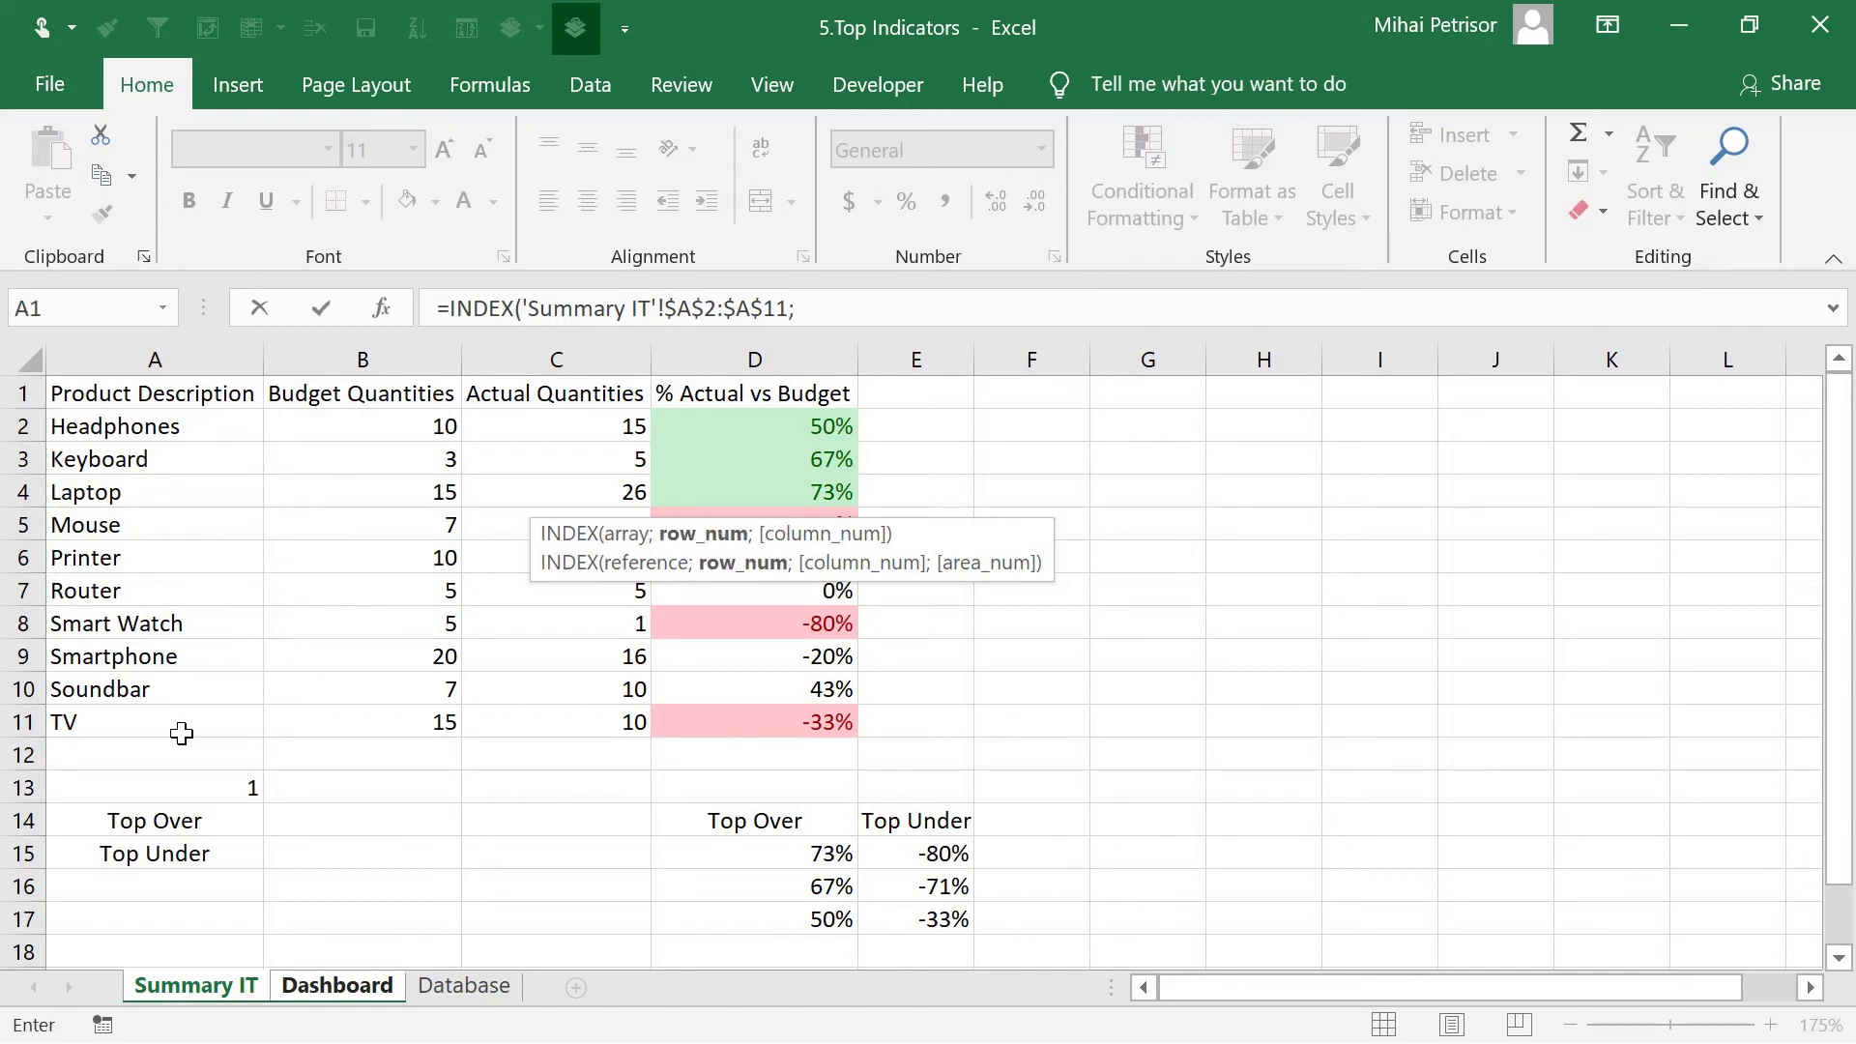
type("matc")
key("Tab")
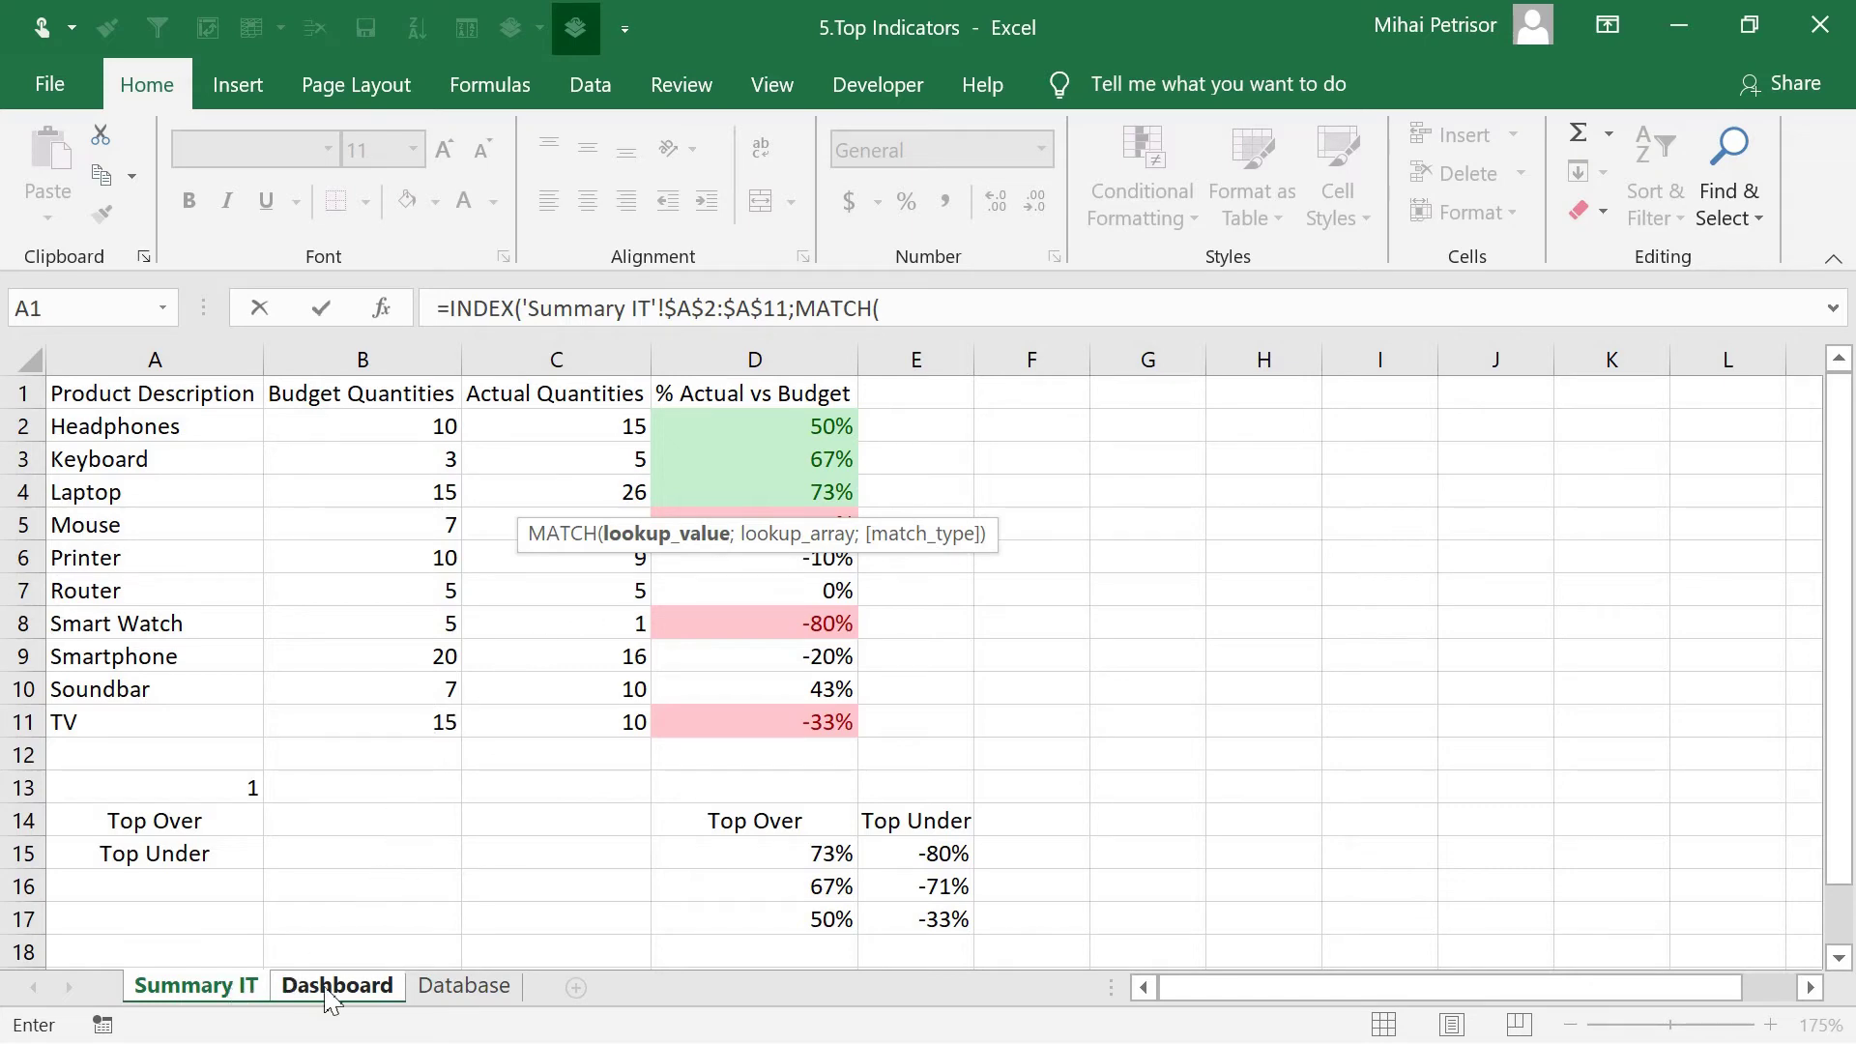
left_click(353, 990)
left_click(461, 493)
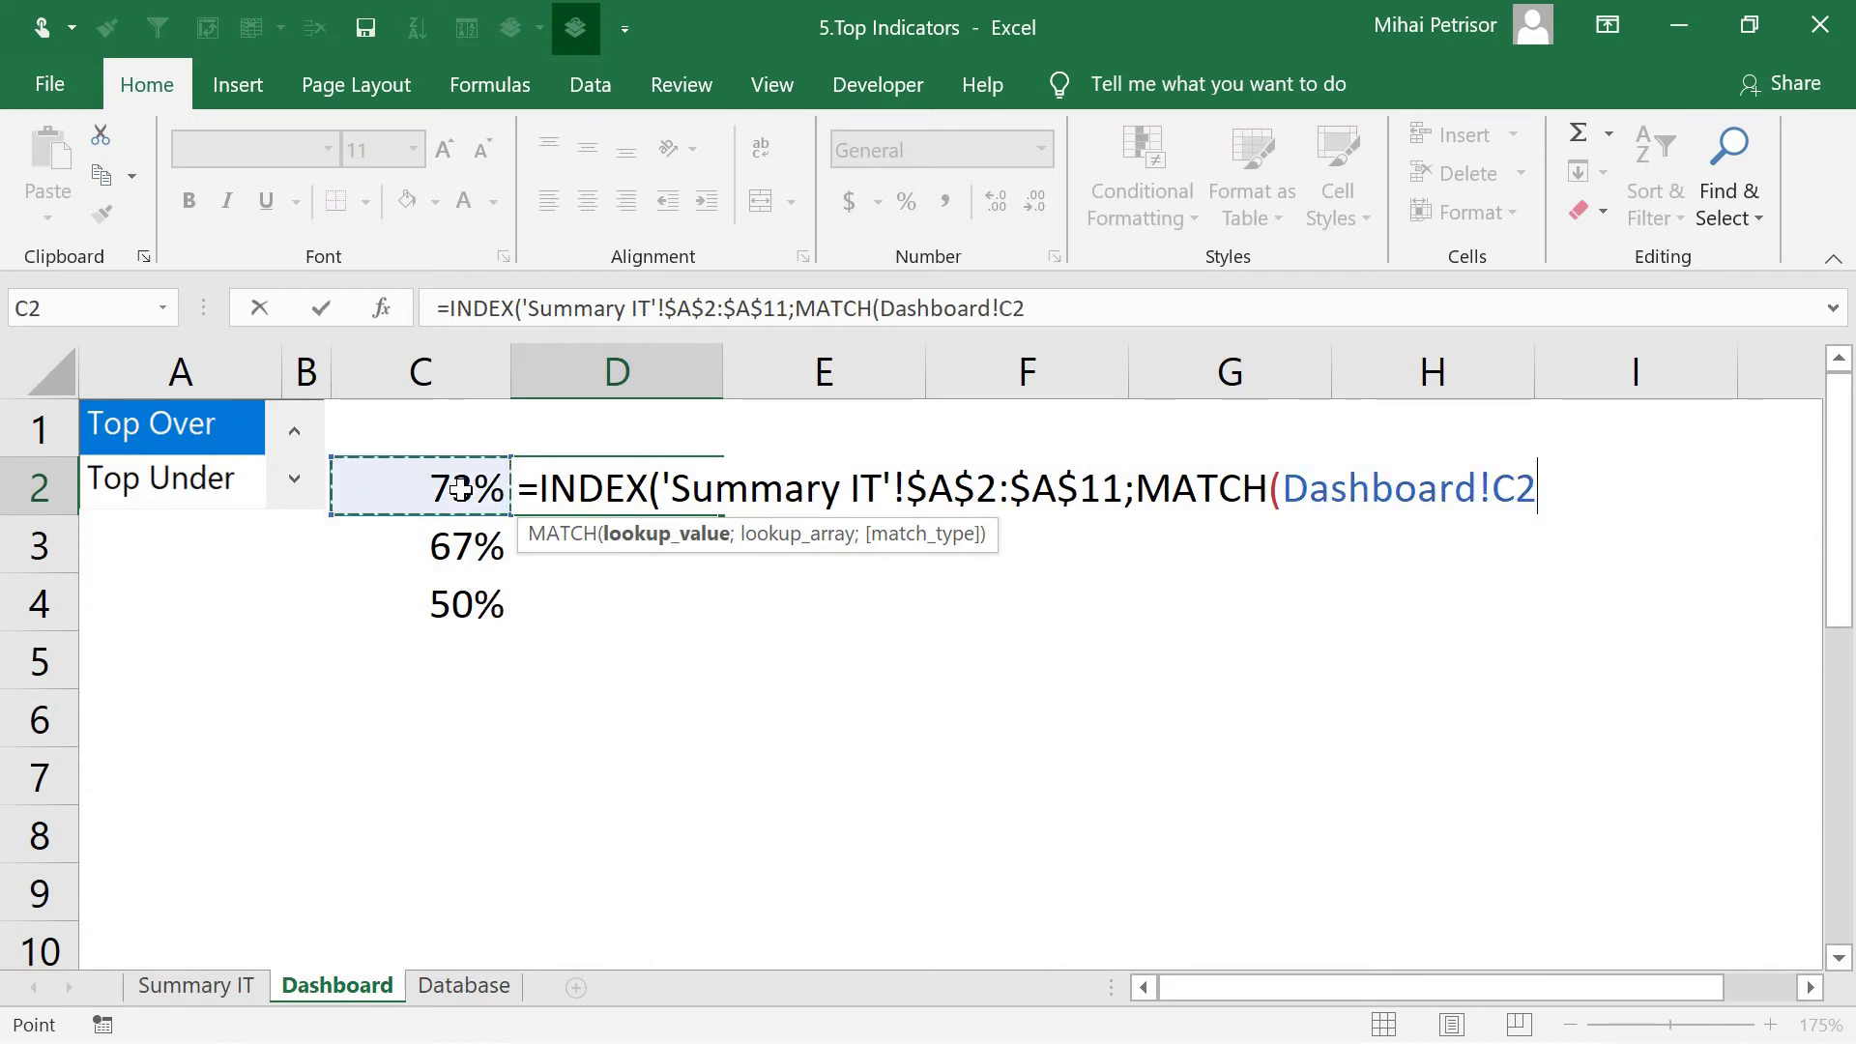
type(";")
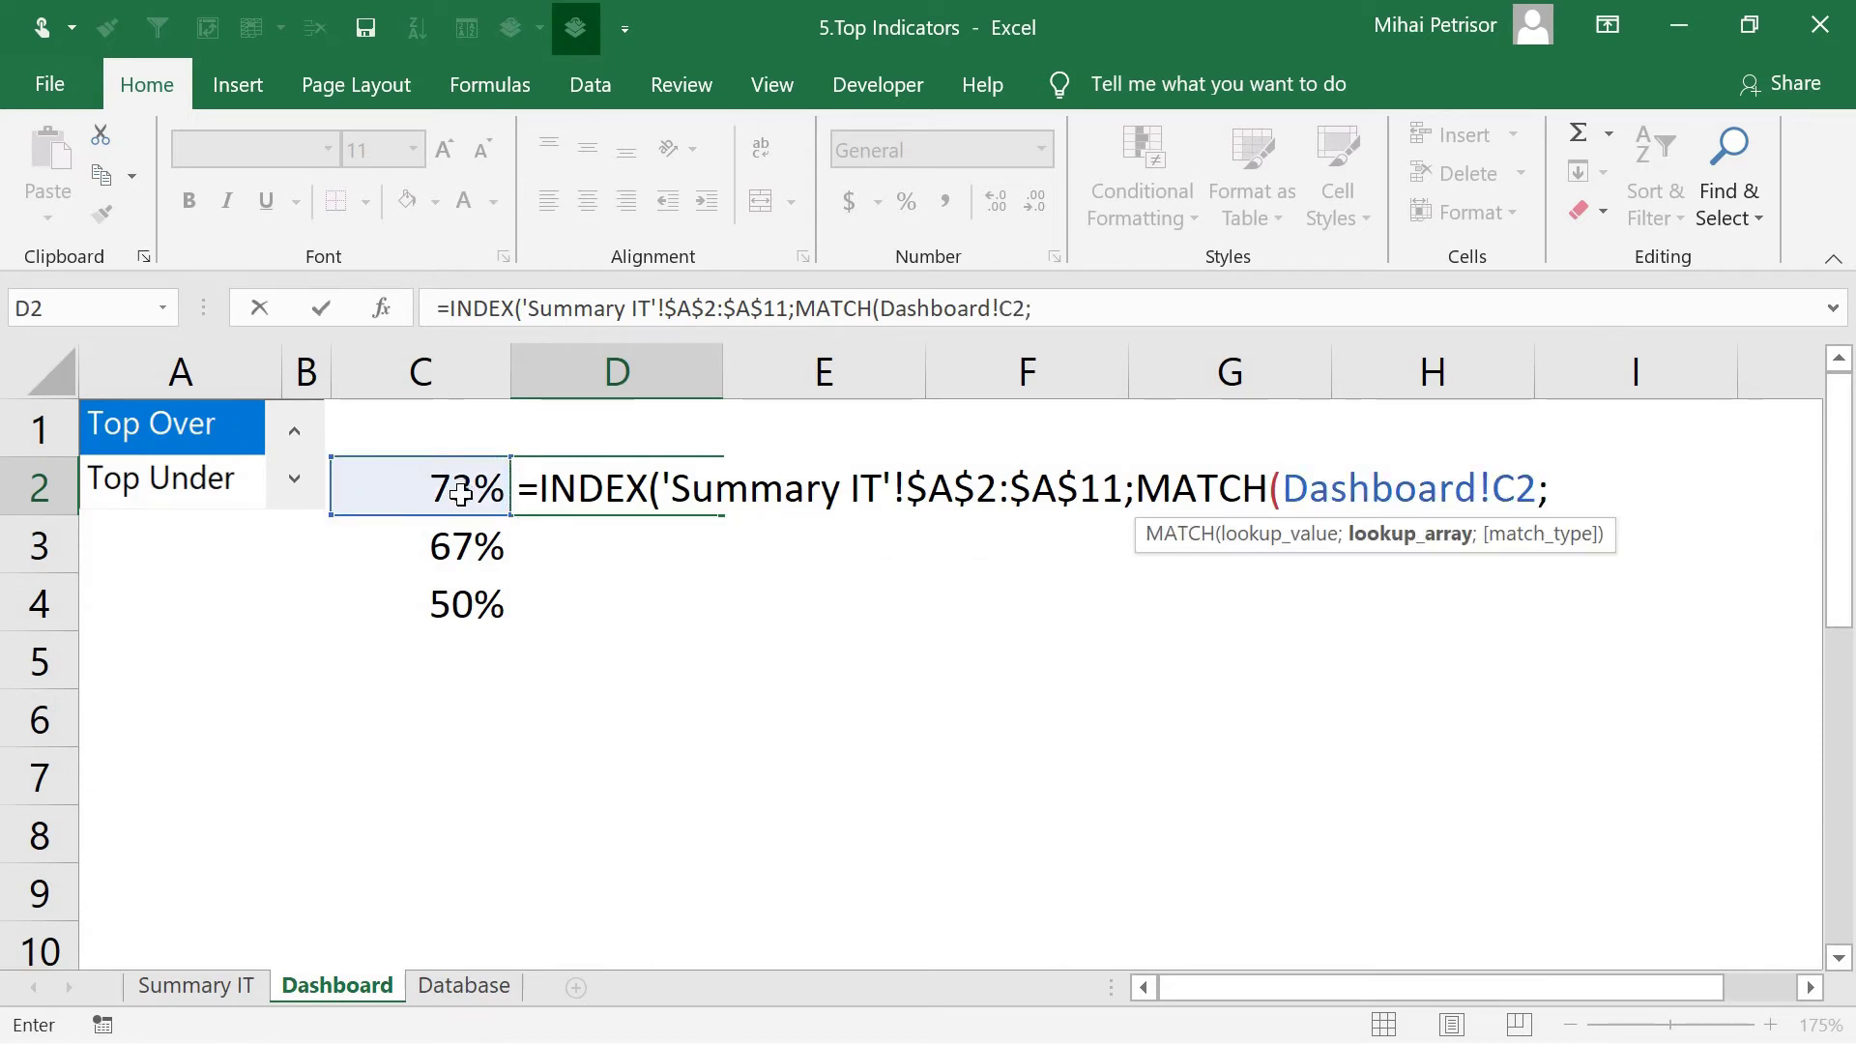
left_click(195, 986)
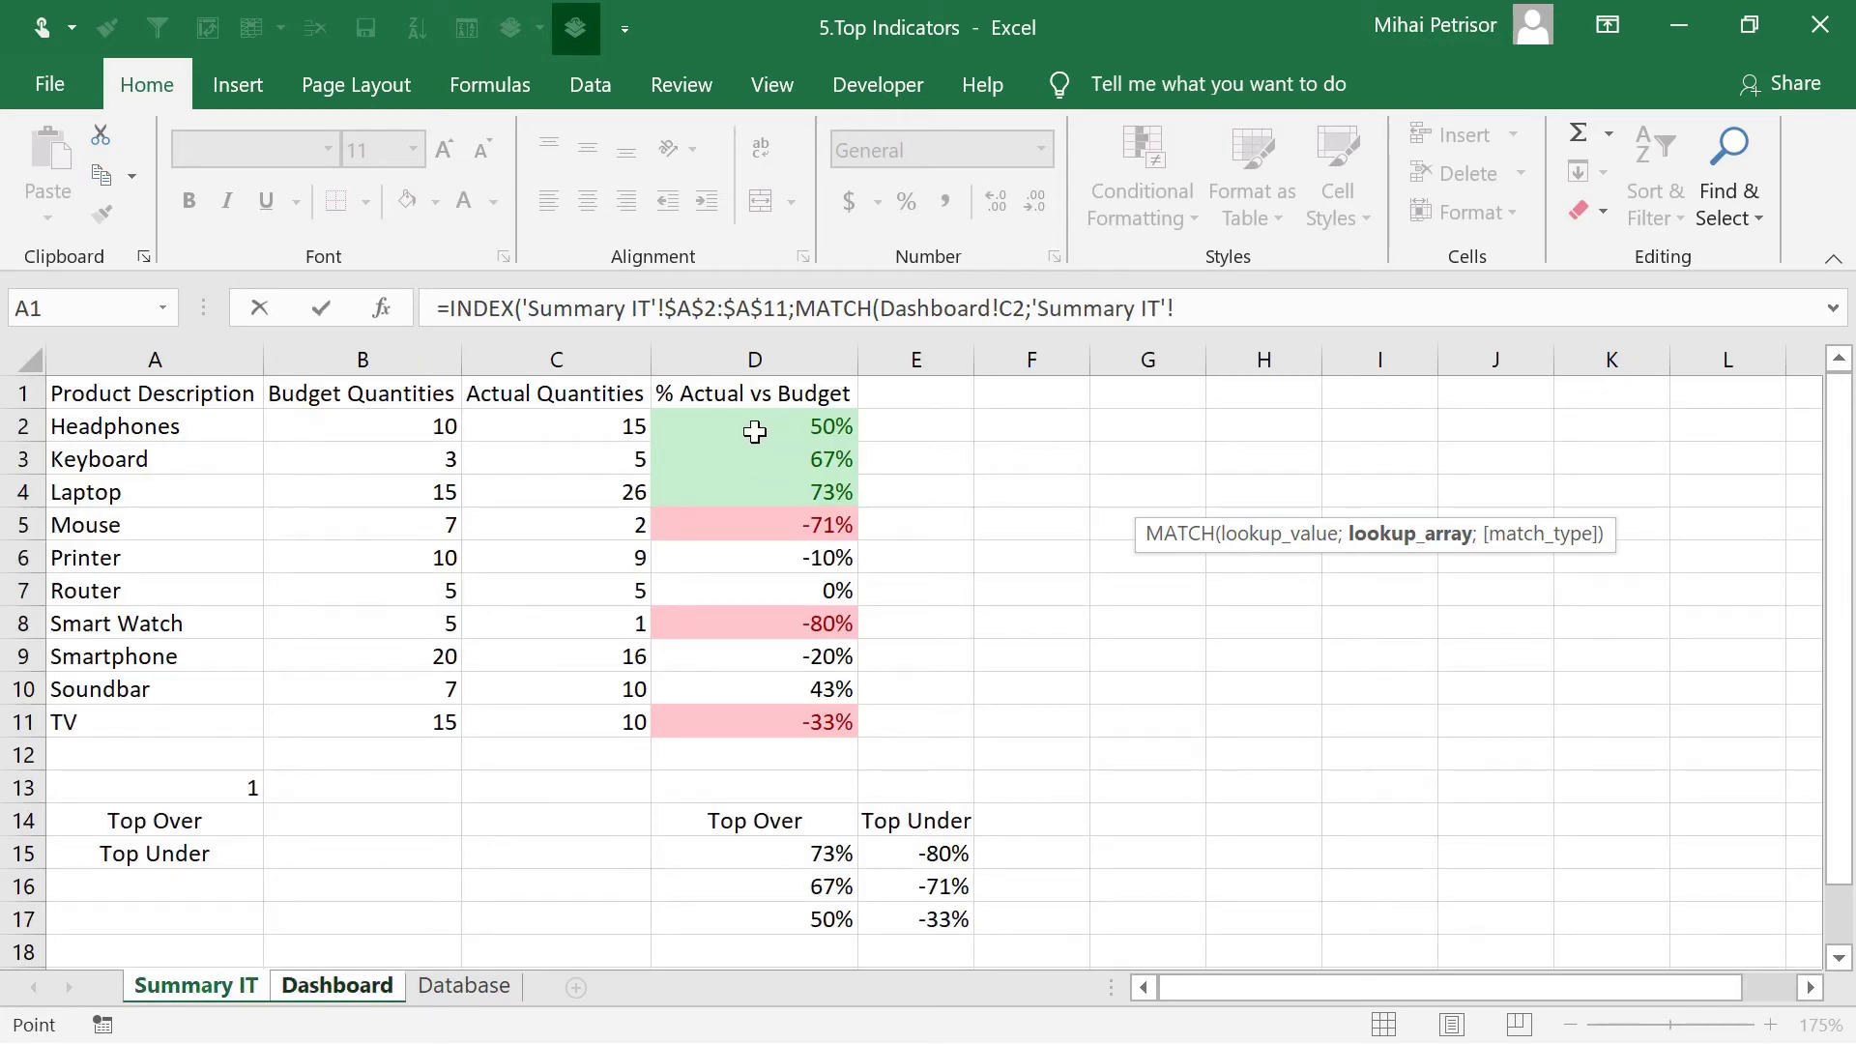
left_click_drag(737, 431, 716, 730)
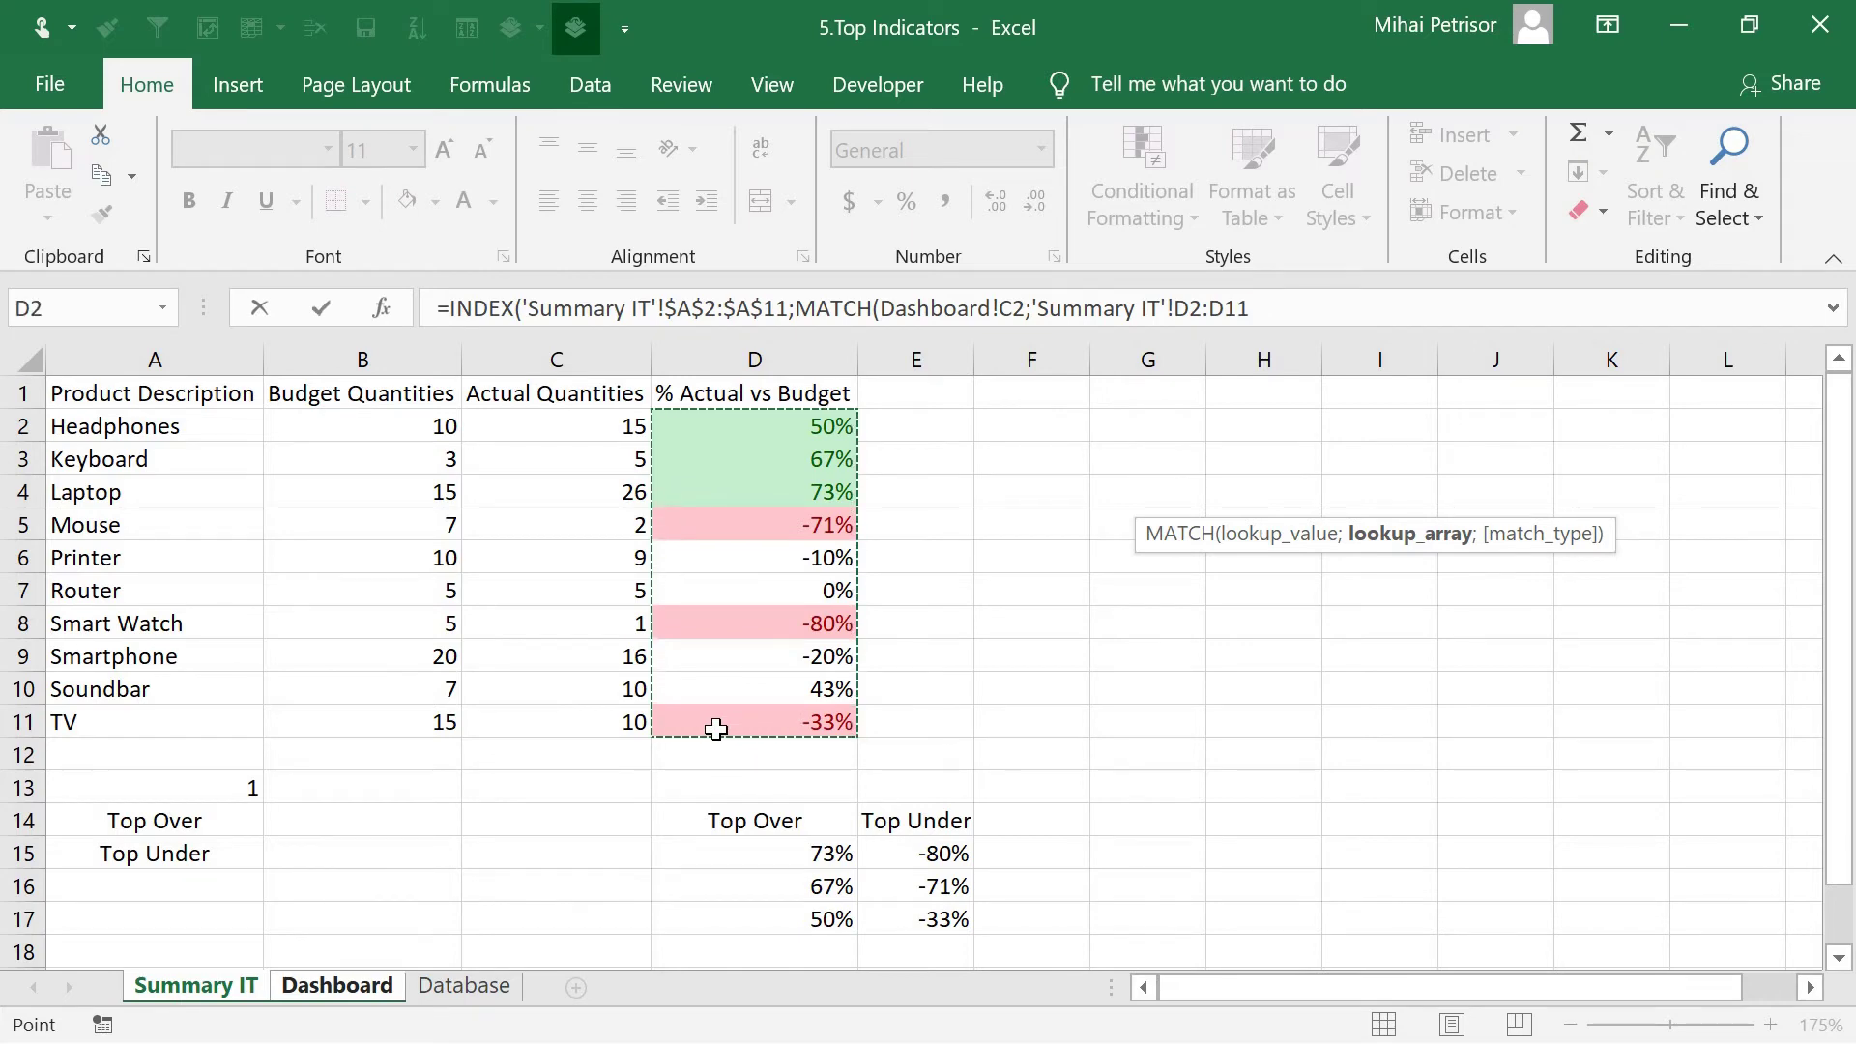
key("F4")
type(")")
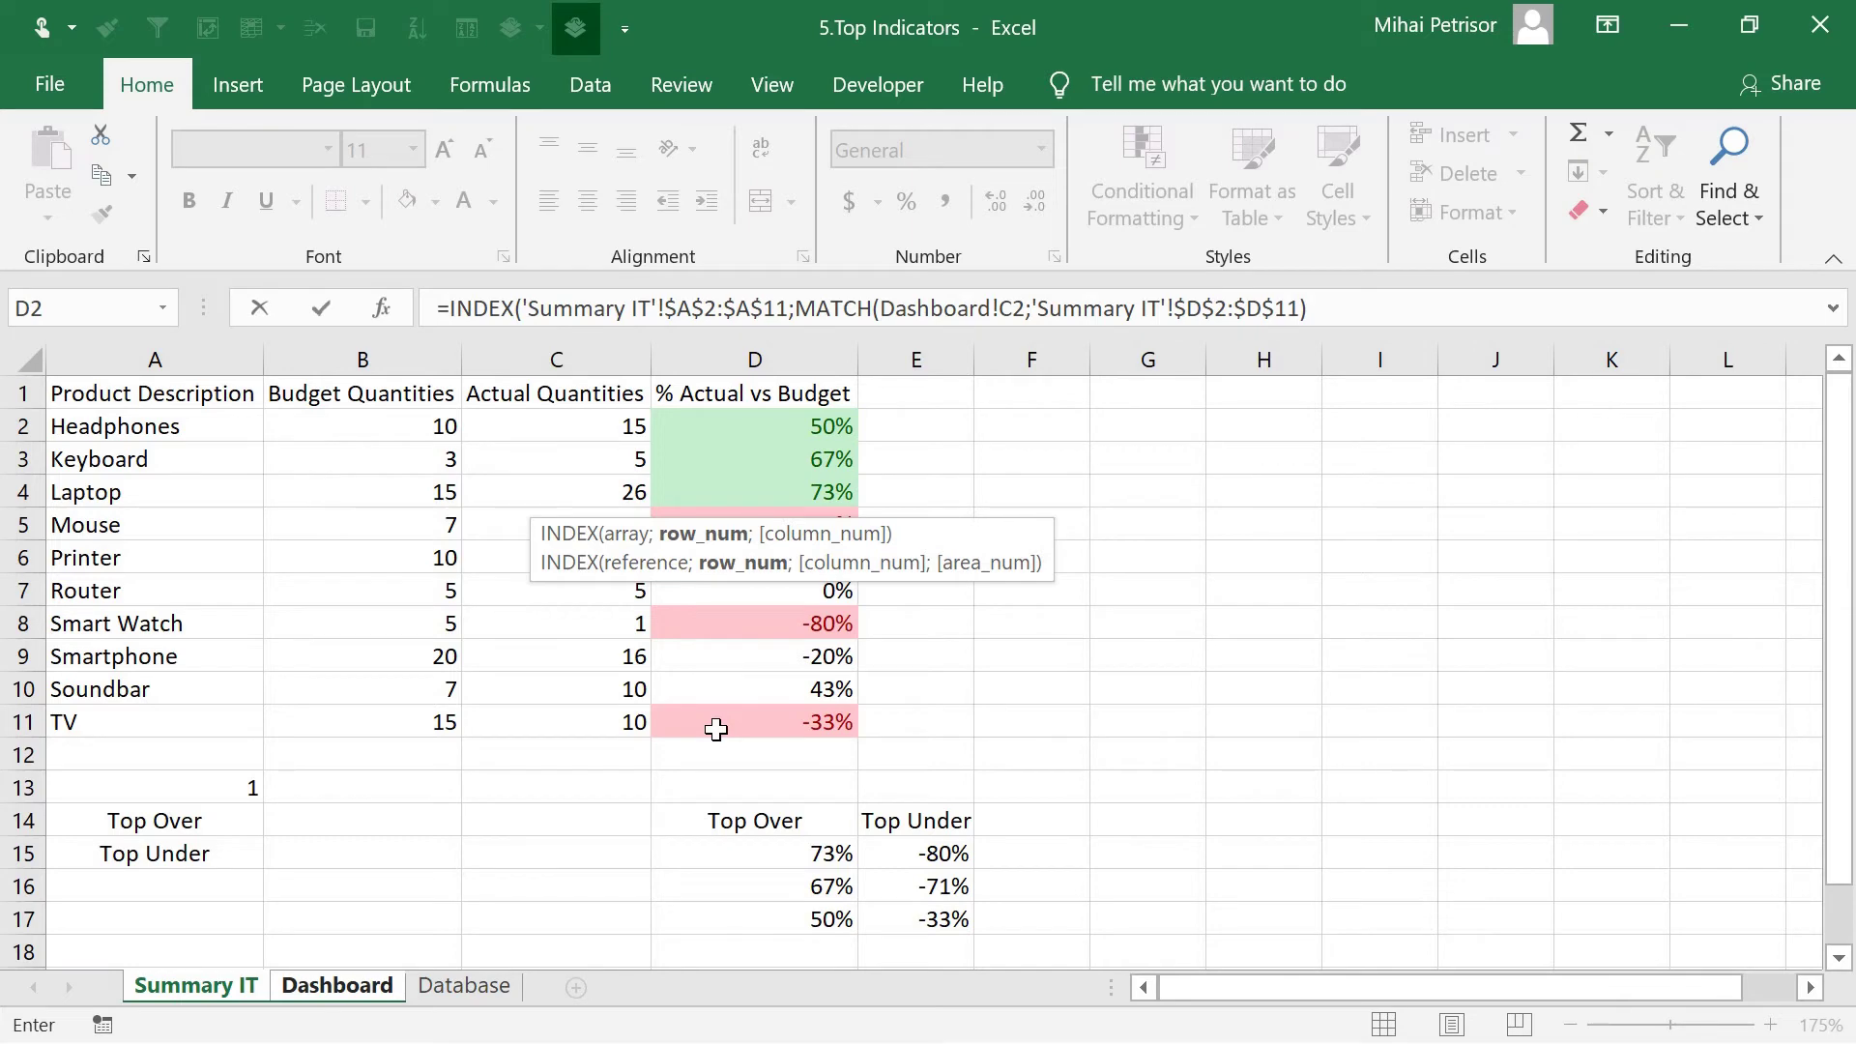
type(")")
Enter the D2 lookup formula and fill it down through D4
key("Return")
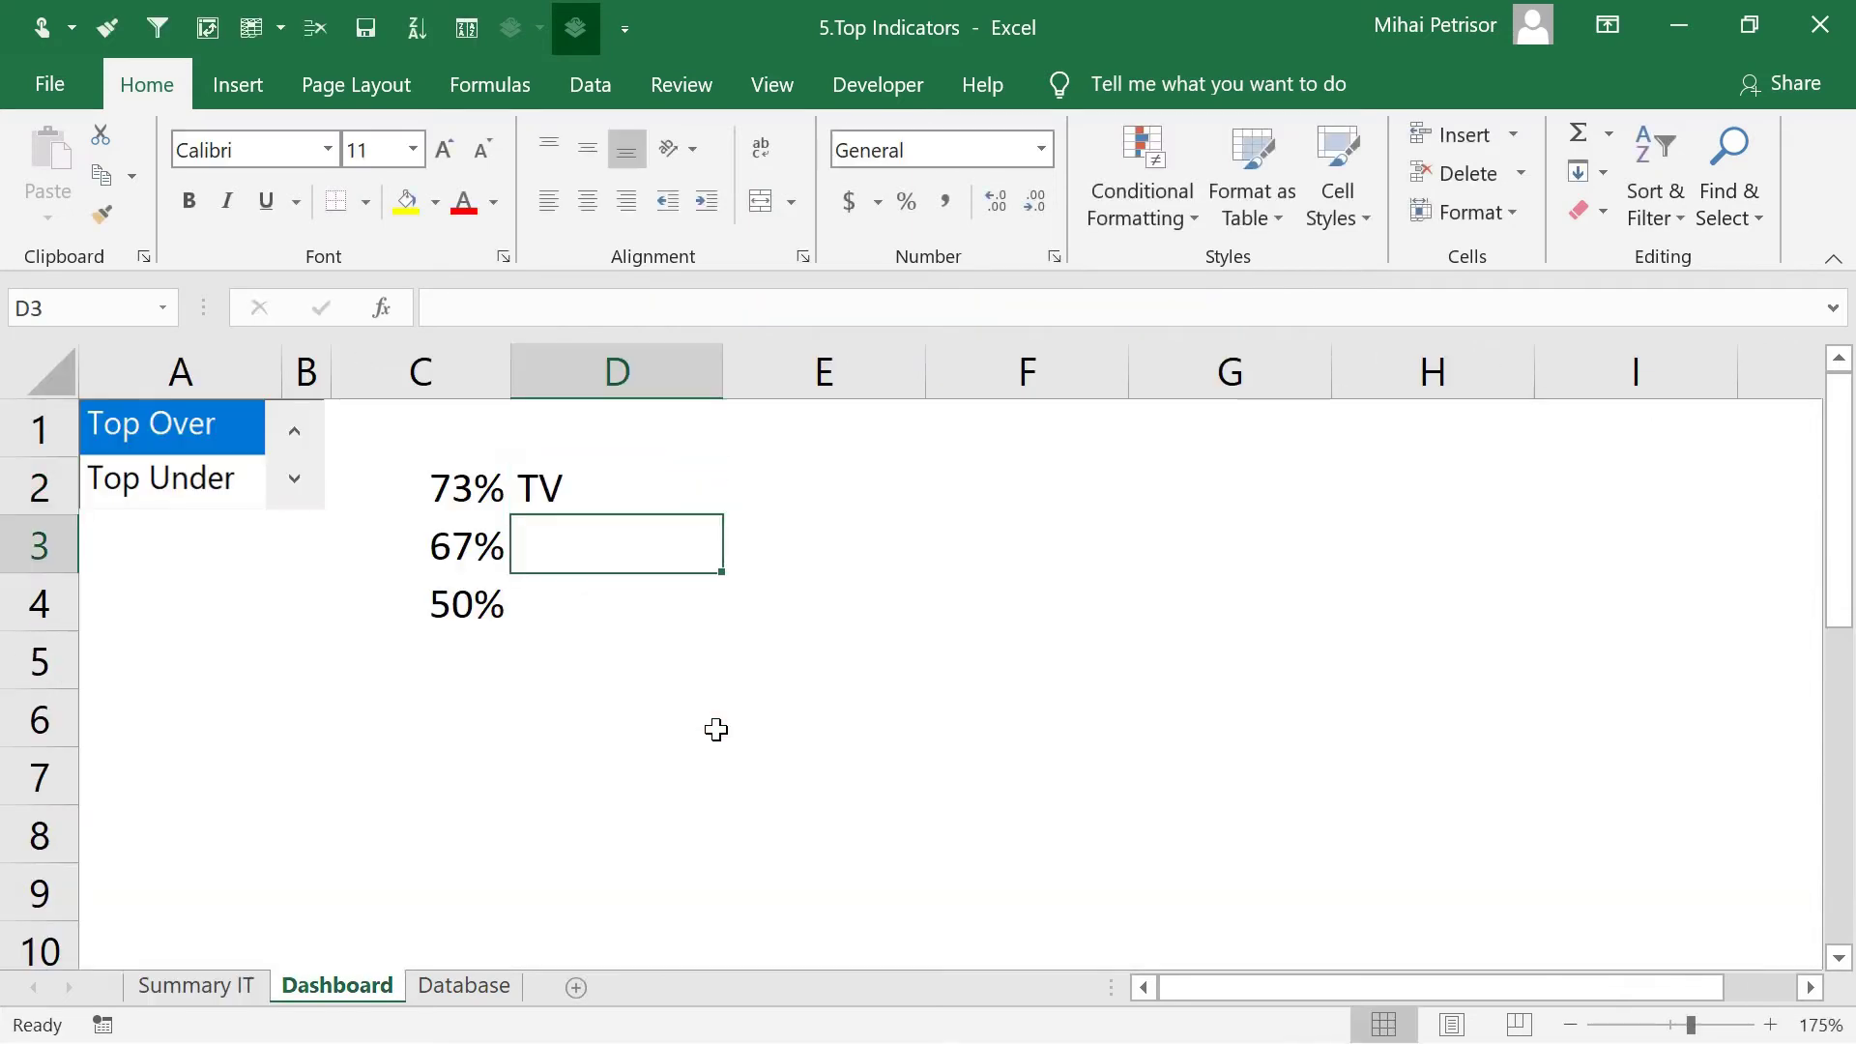
left_click(677, 488)
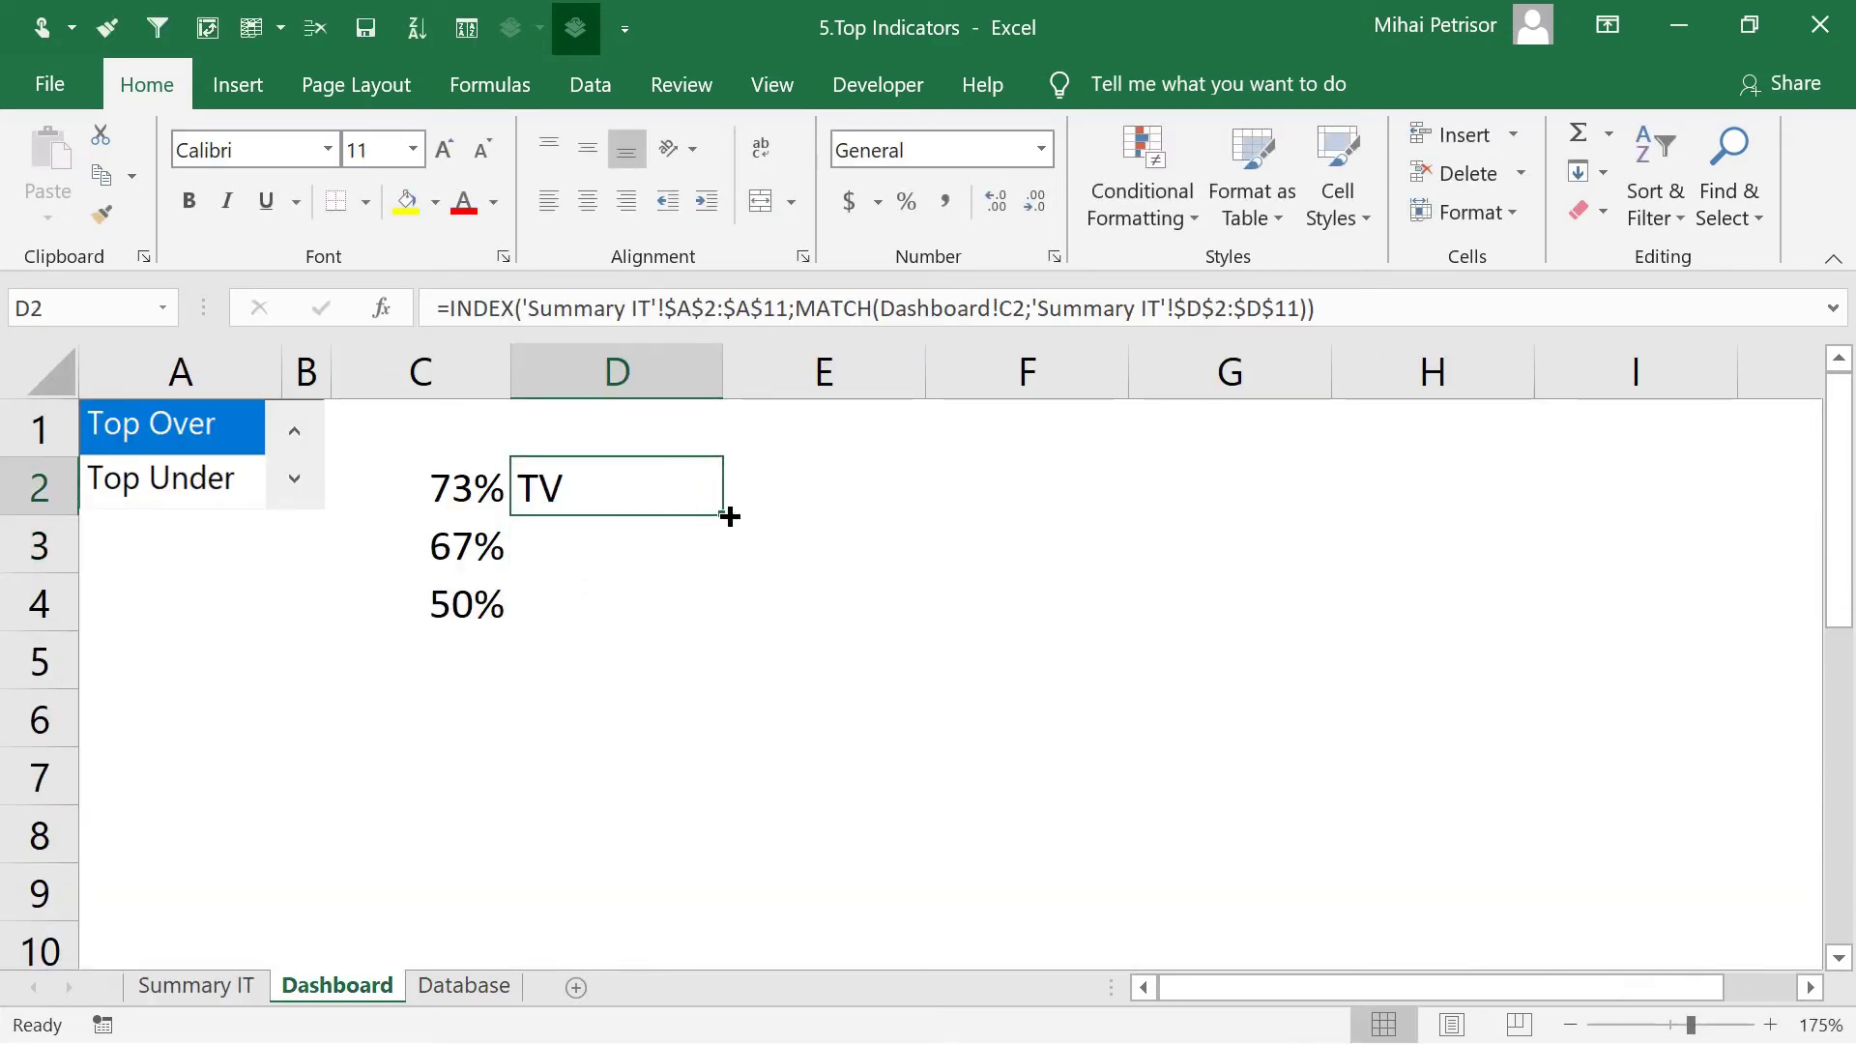
left_click_drag(723, 515, 704, 622)
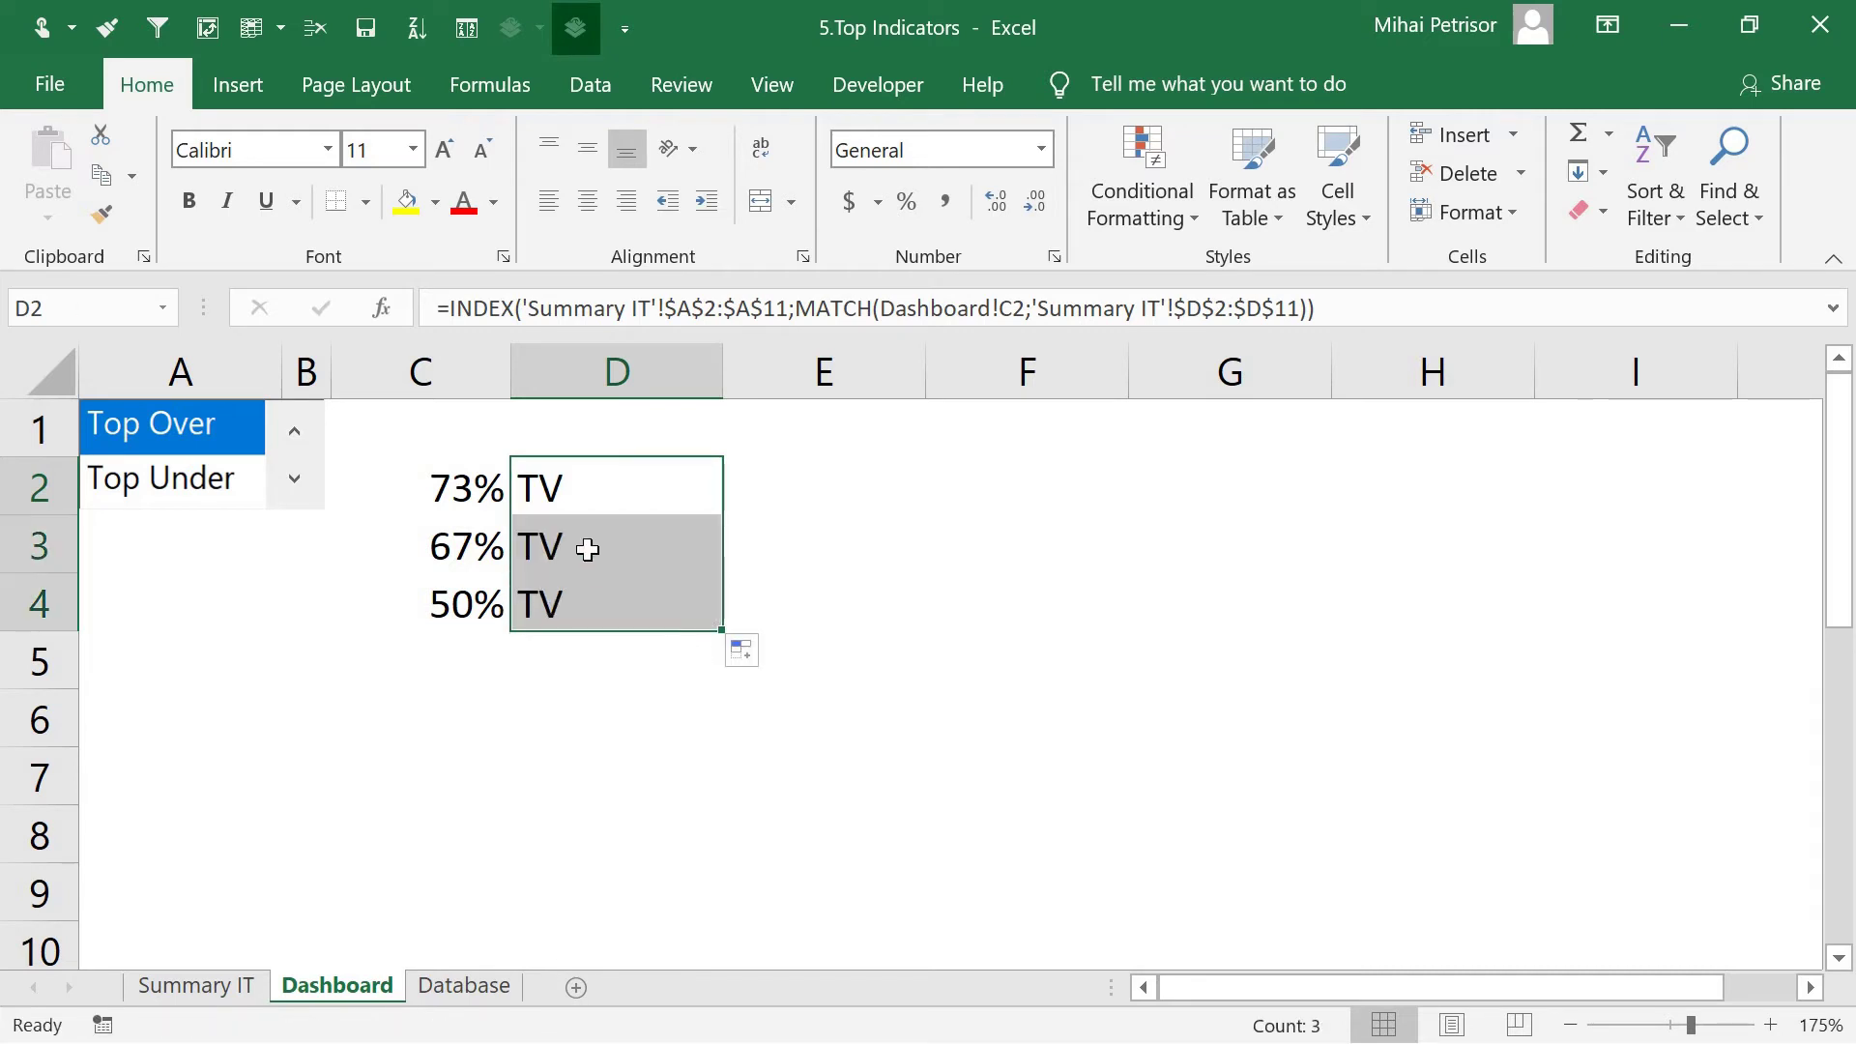
Inspect the copied lookup formulas in D2, D3 and D4 without changing them
left_click(578, 483)
left_click(579, 541)
left_click(580, 605)
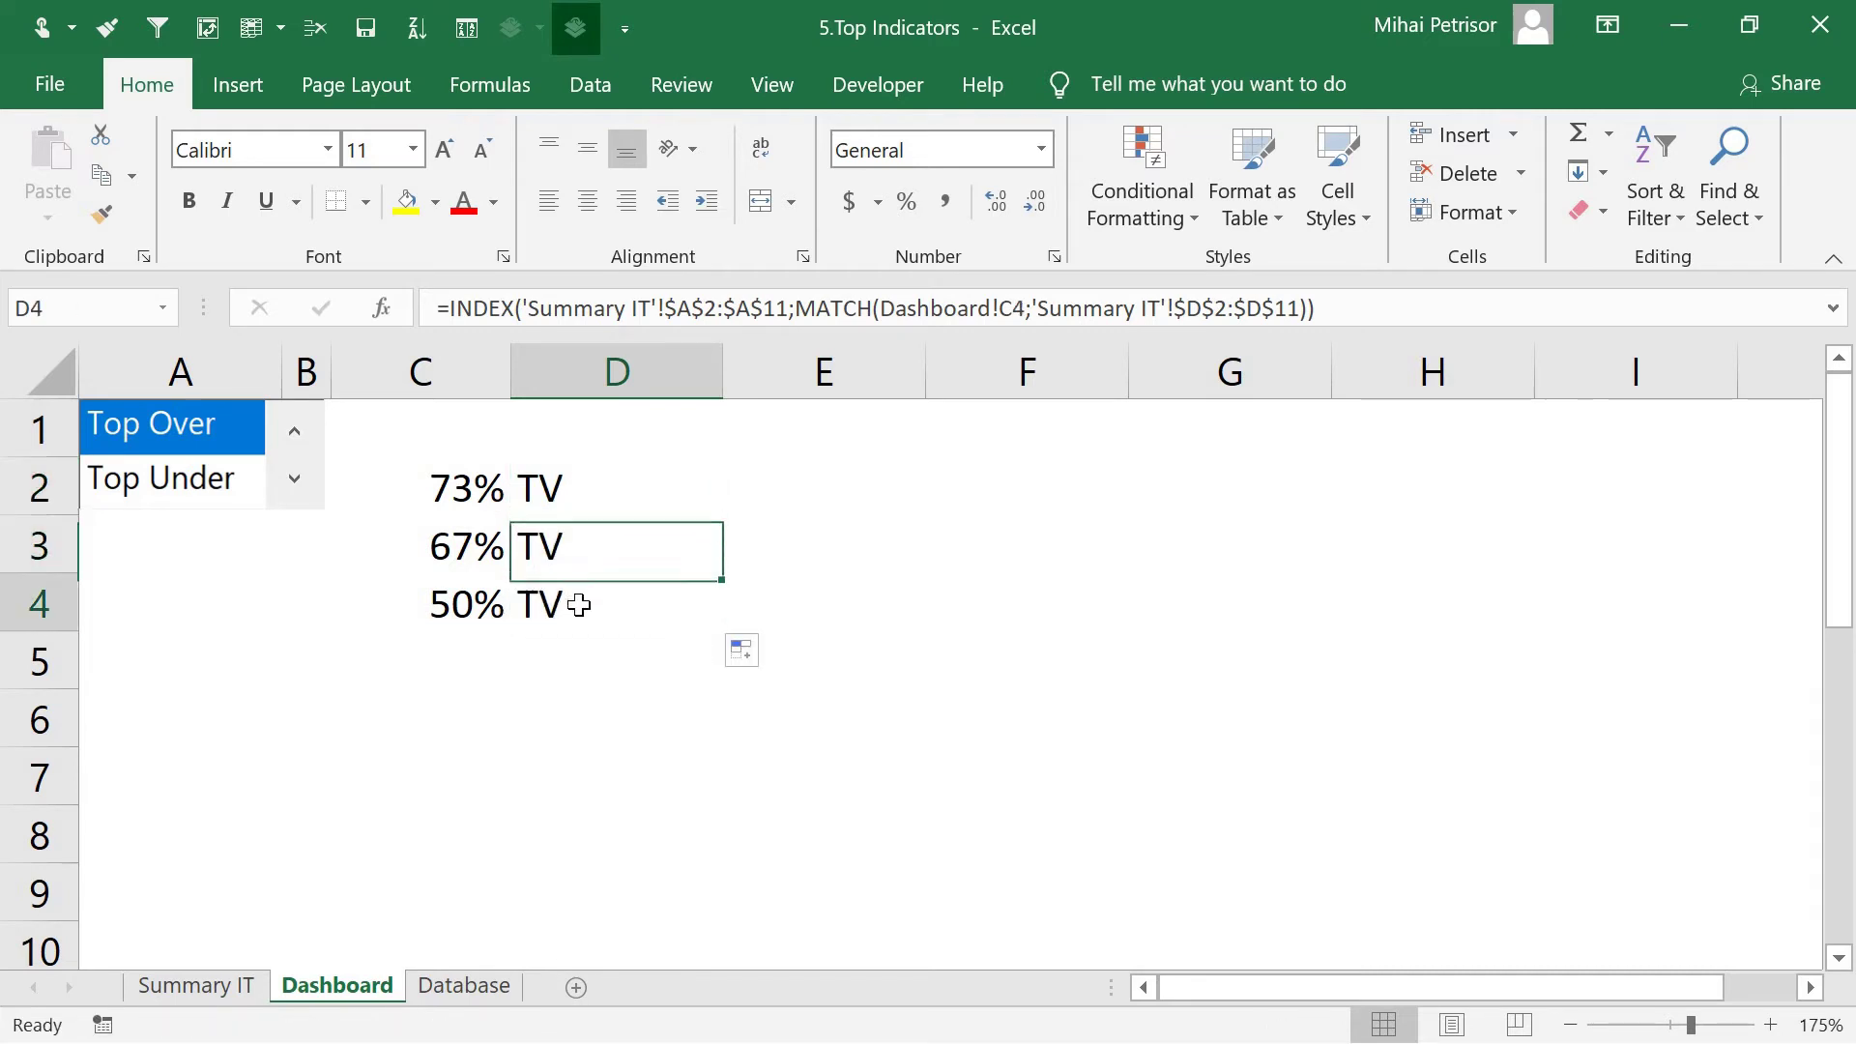
left_click(580, 551)
left_click(590, 499)
left_click(593, 546)
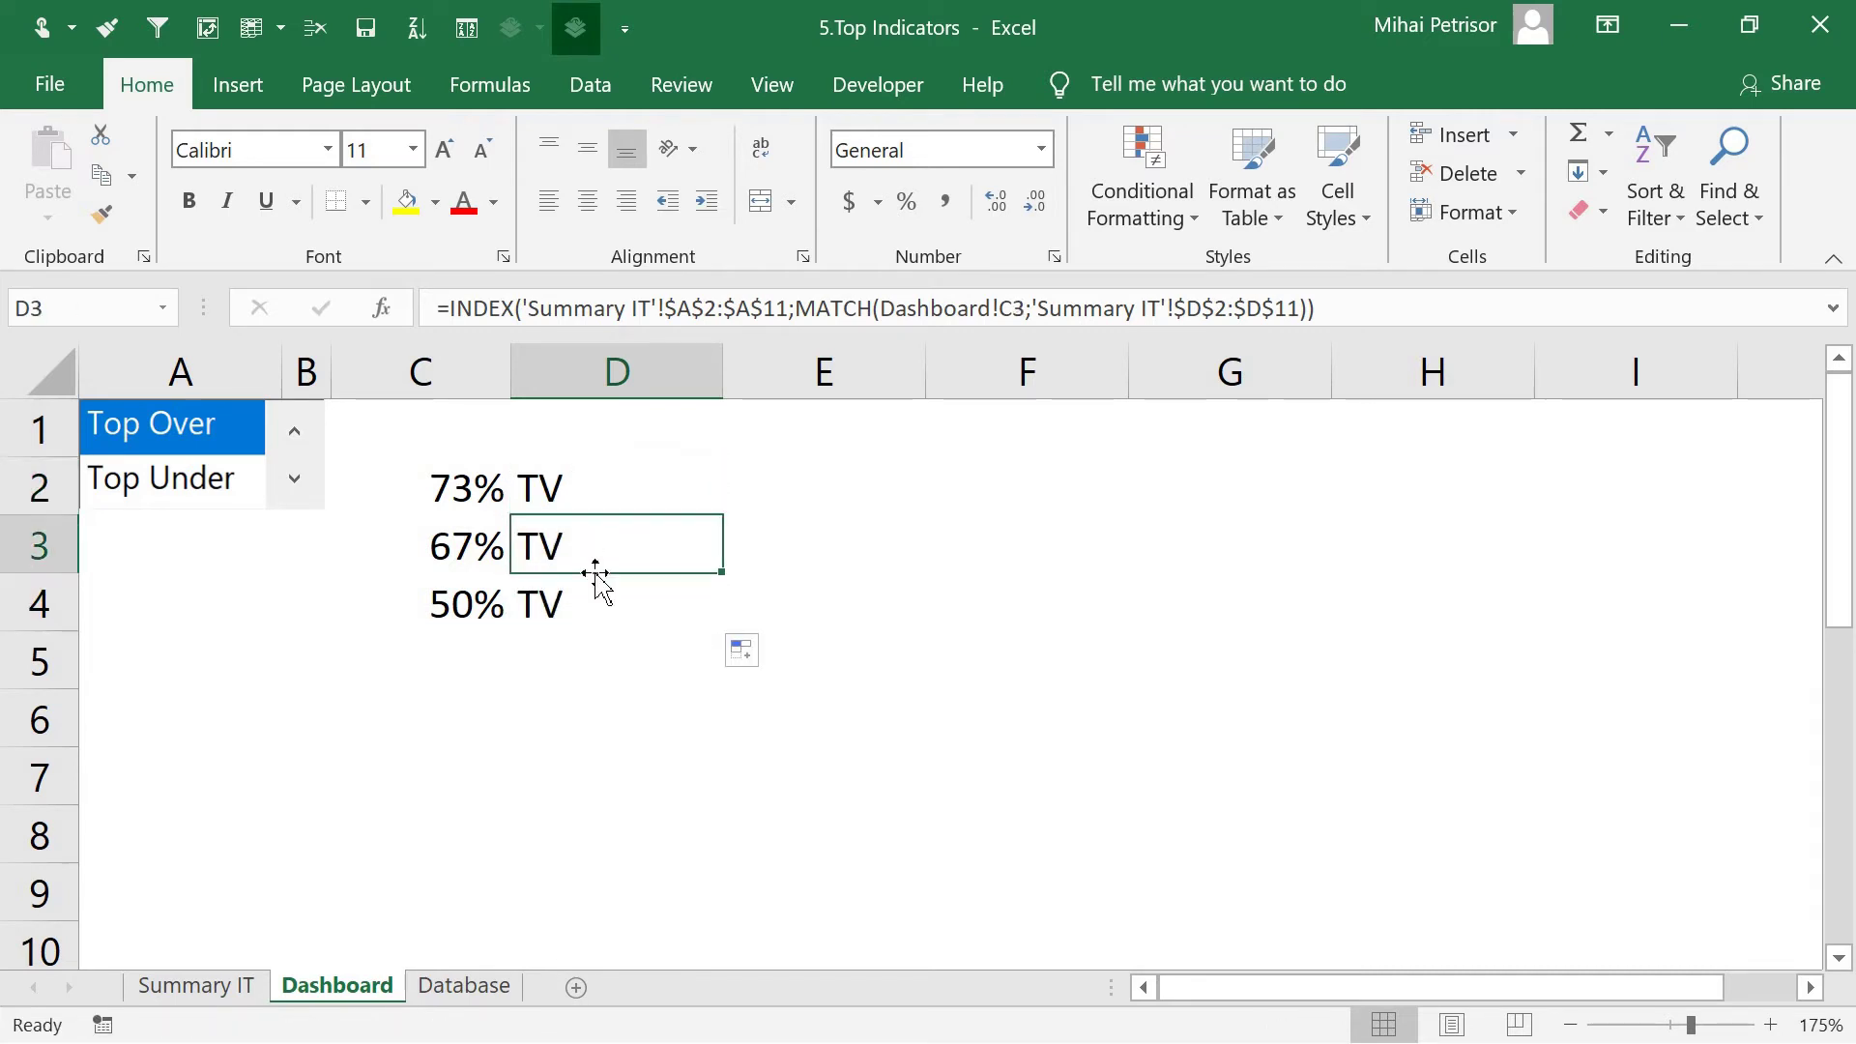
left_click(598, 588)
left_click(600, 556)
left_click(590, 486)
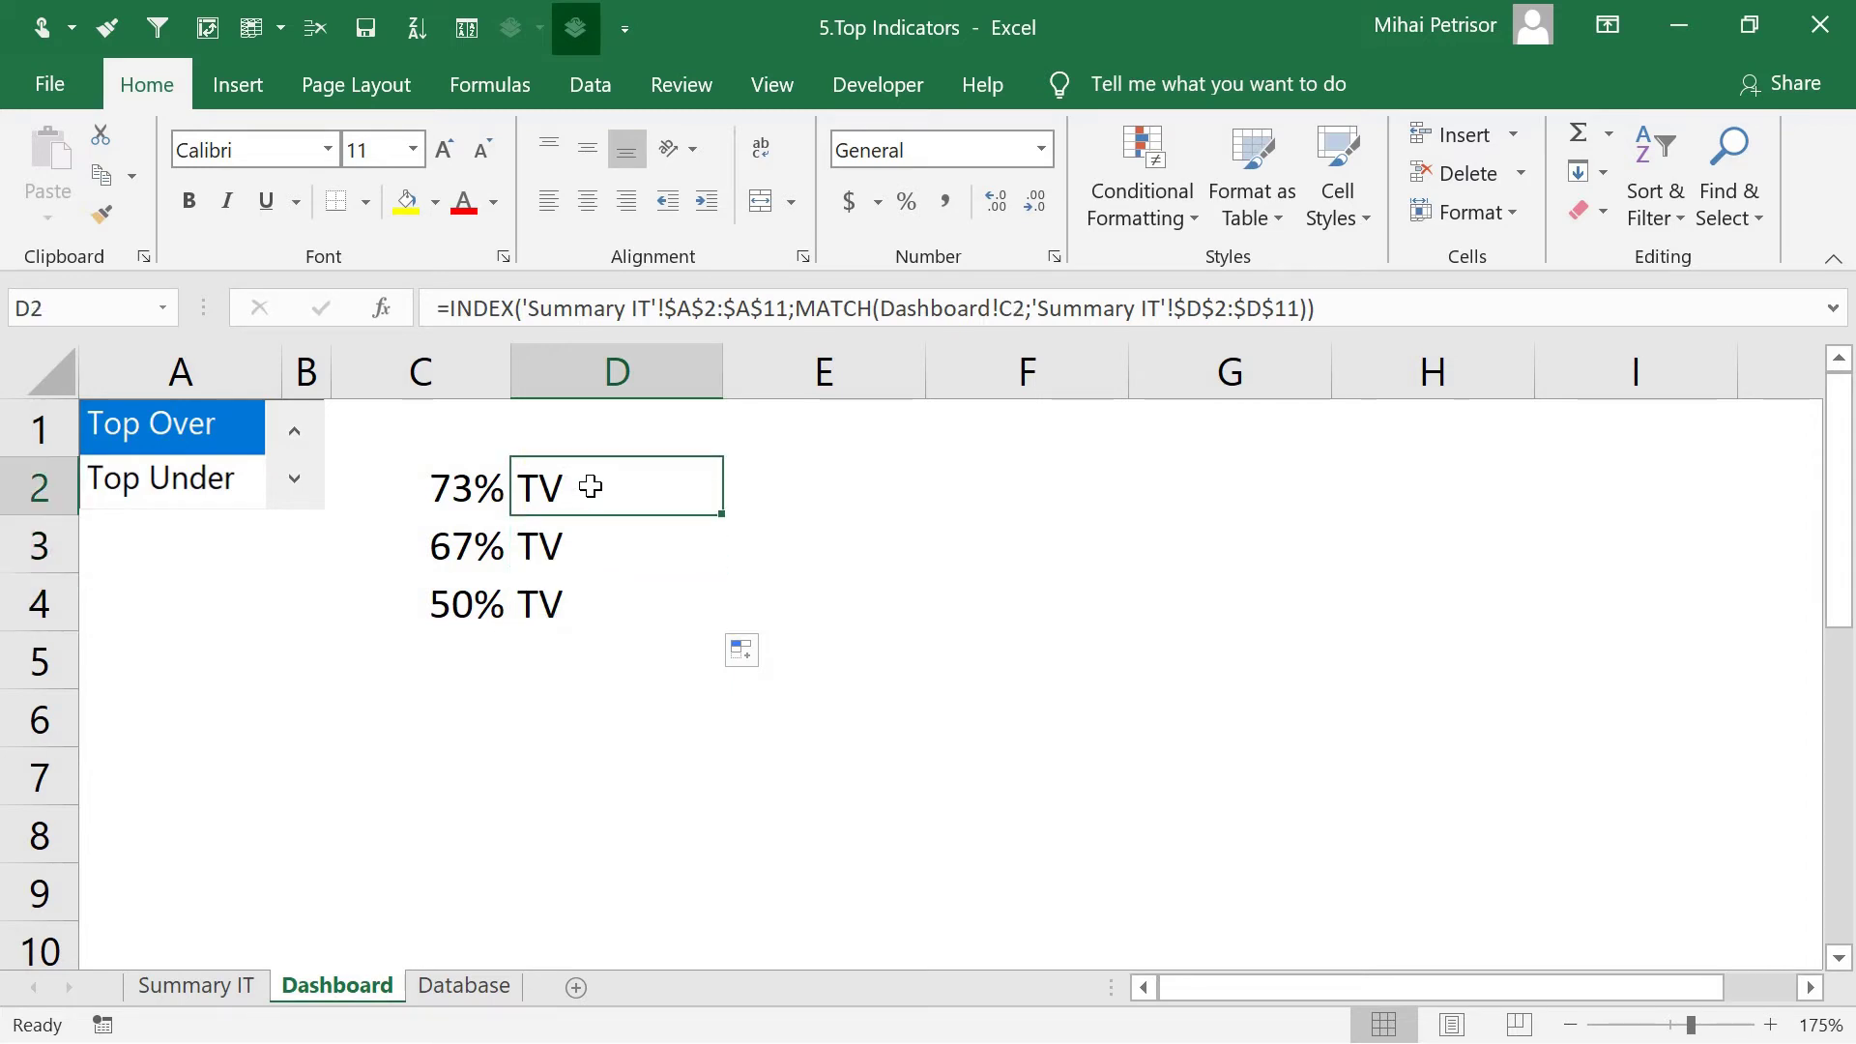
double_click(591, 486)
key("Escape")
double_click(592, 543)
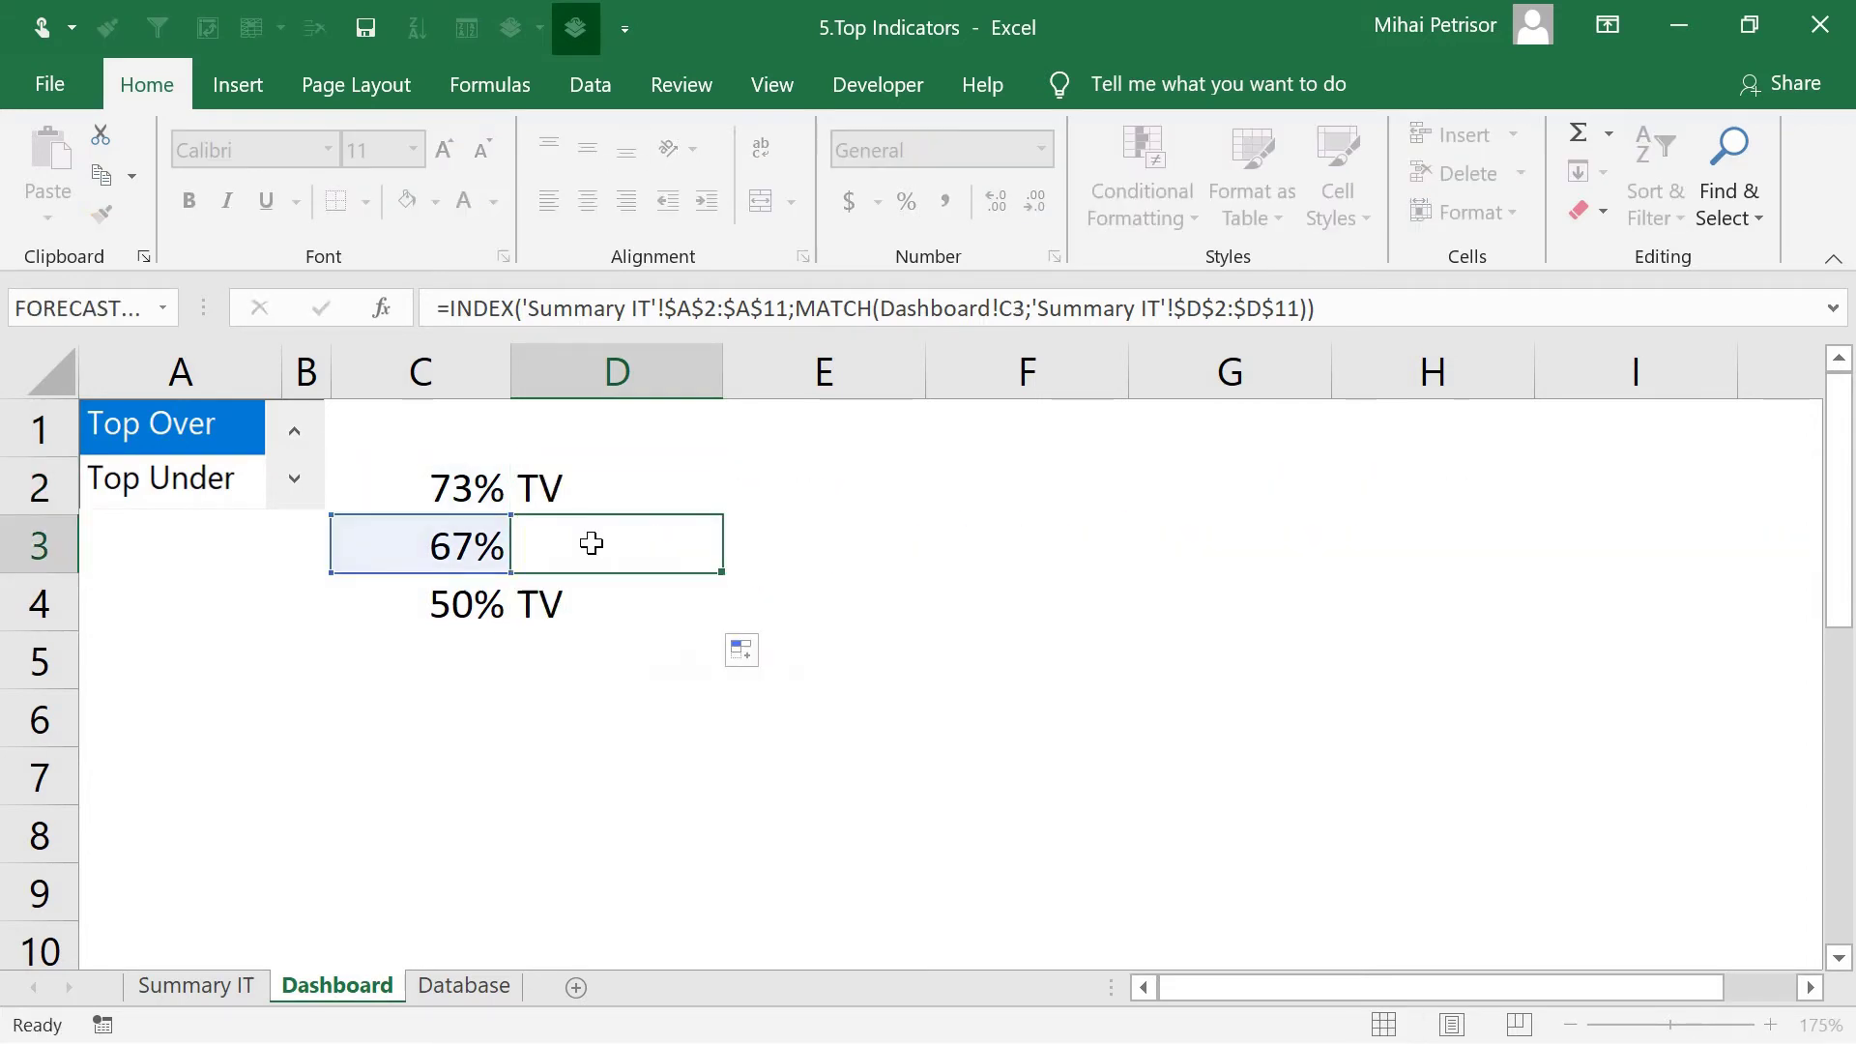
key("Escape")
double_click(583, 601)
key("Escape")
Clear the copies from D3:D4 and recheck the D2 lookup against C2
left_click(584, 475)
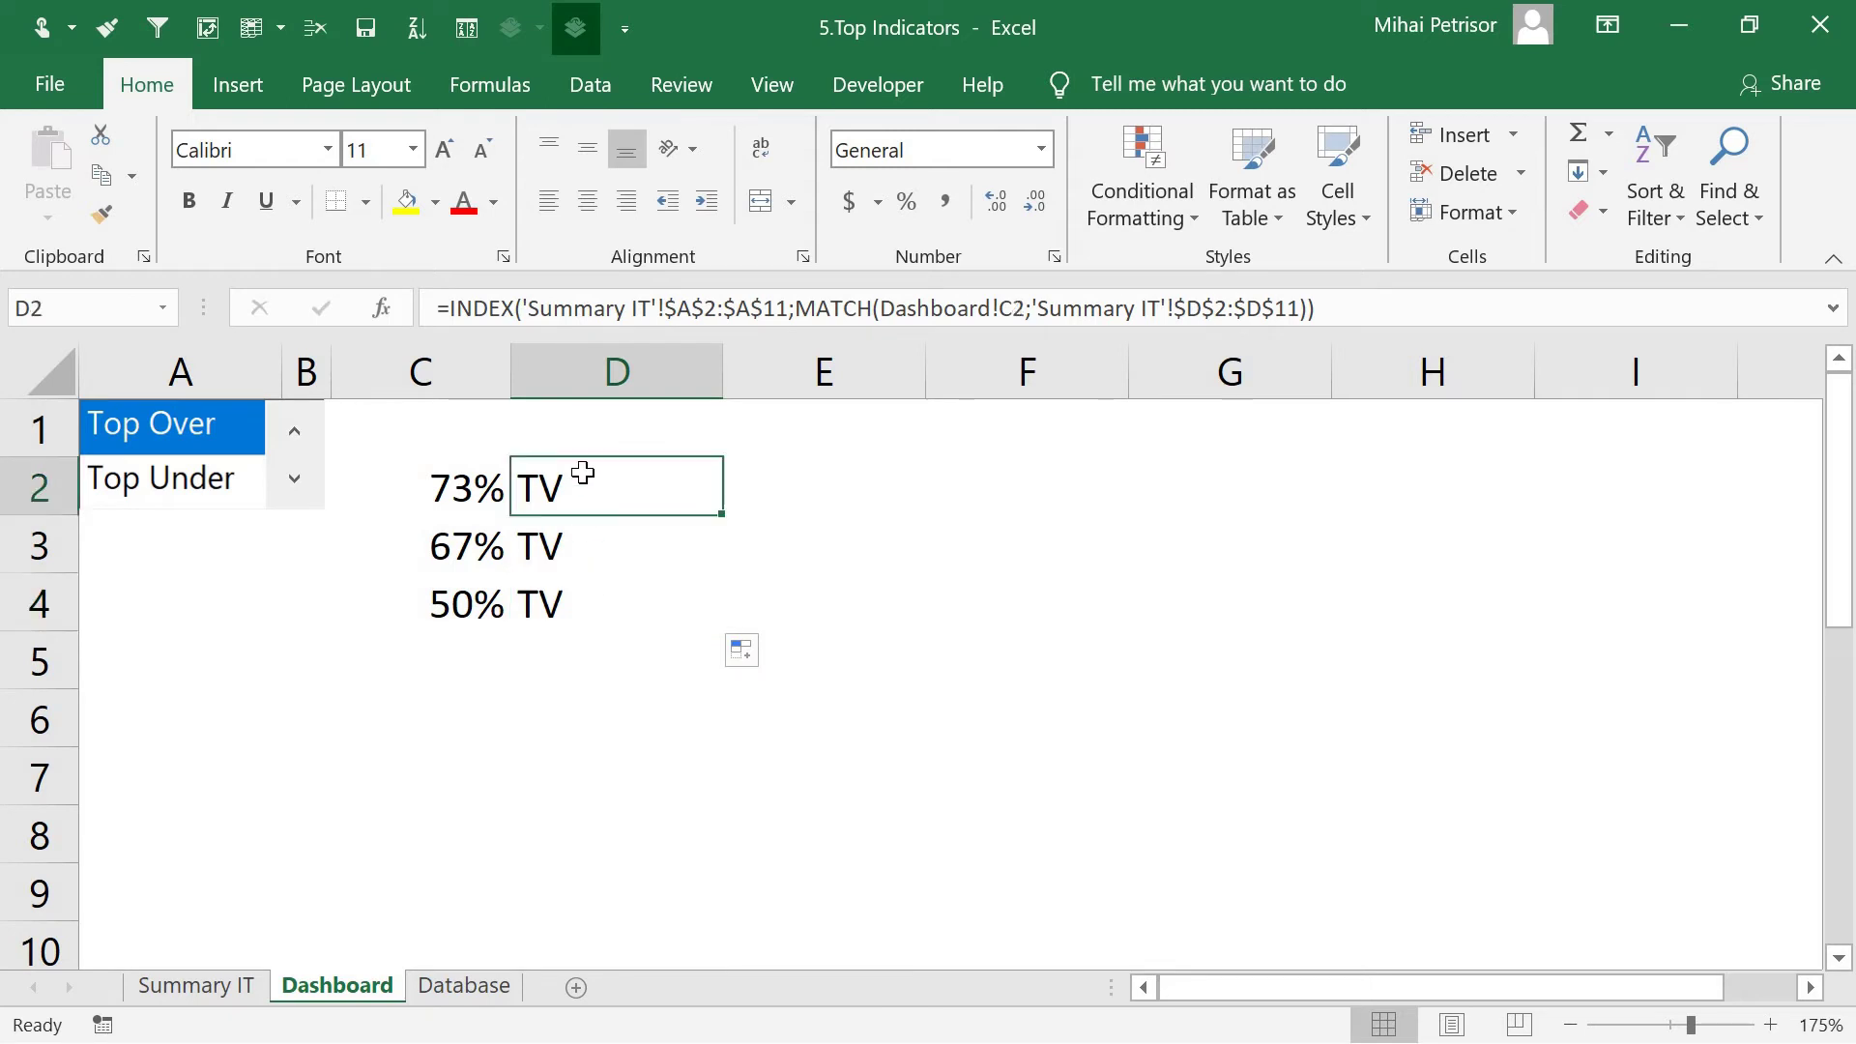
left_click_drag(575, 548, 576, 588)
key("Delete")
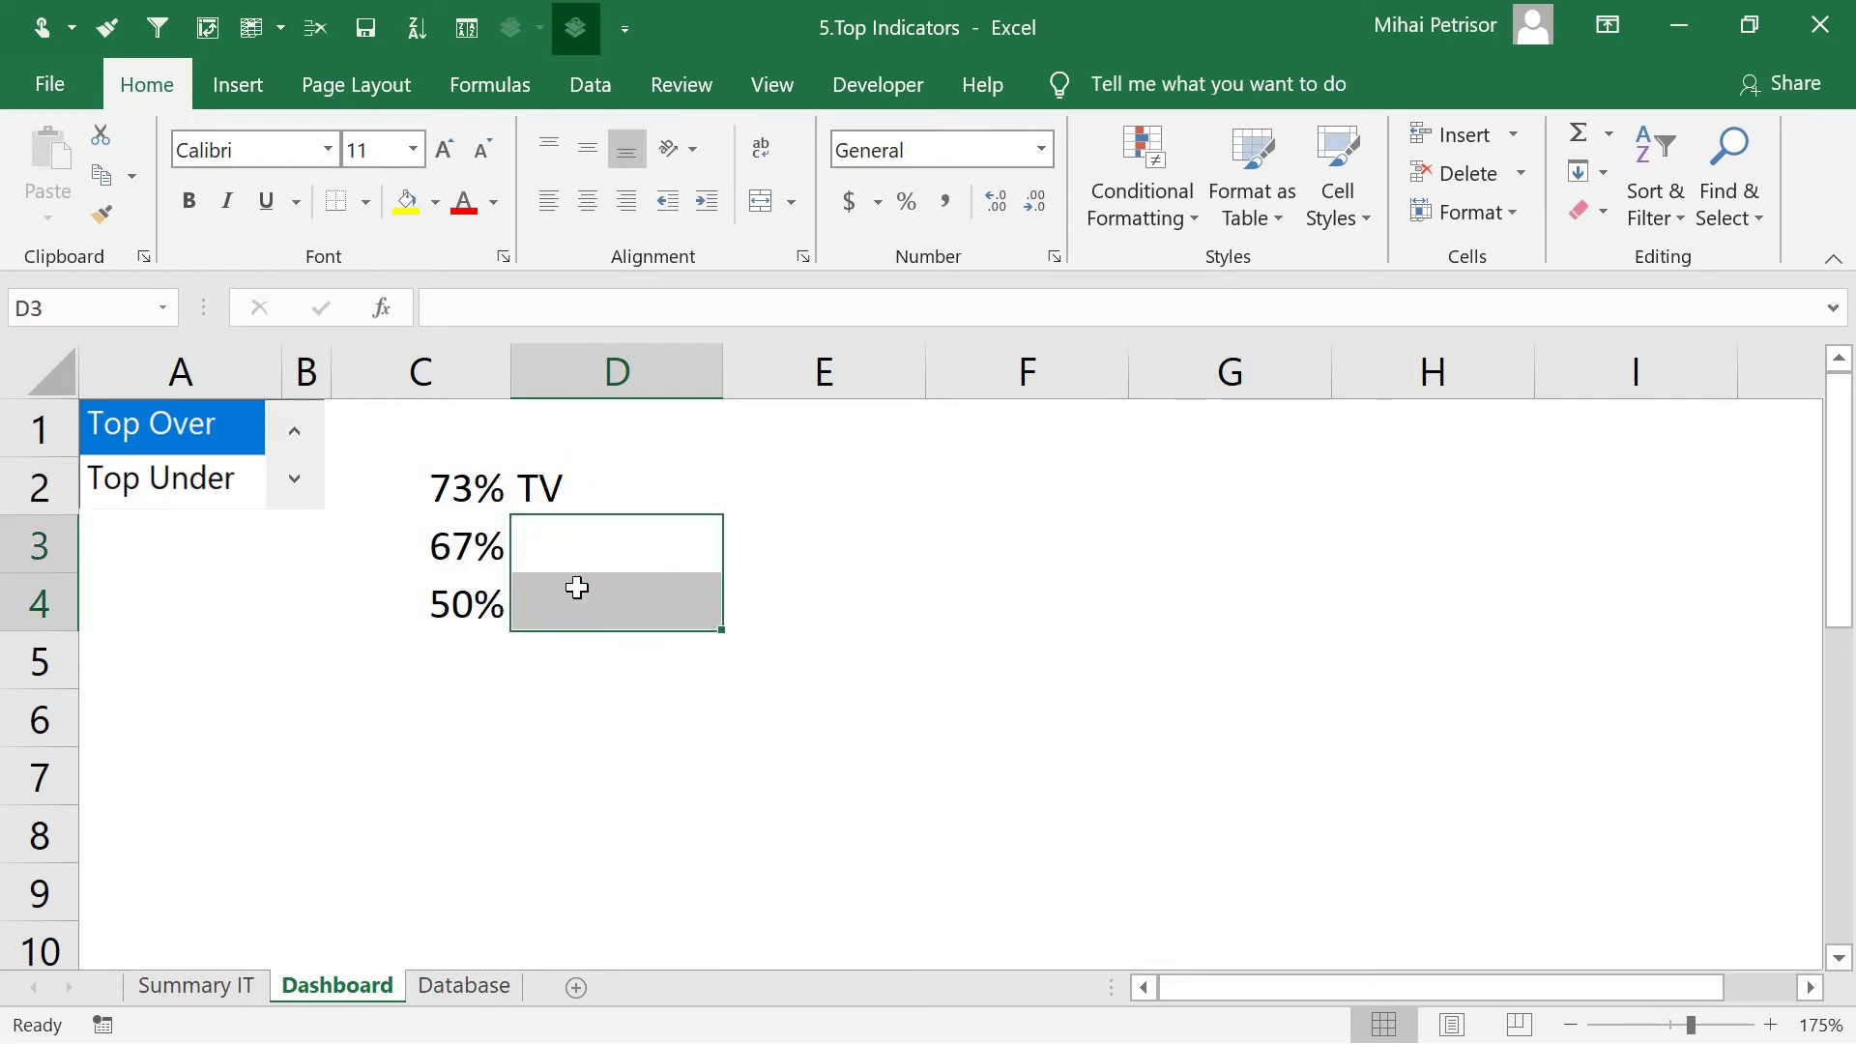
left_click(572, 502)
left_click(501, 505)
left_click(584, 481)
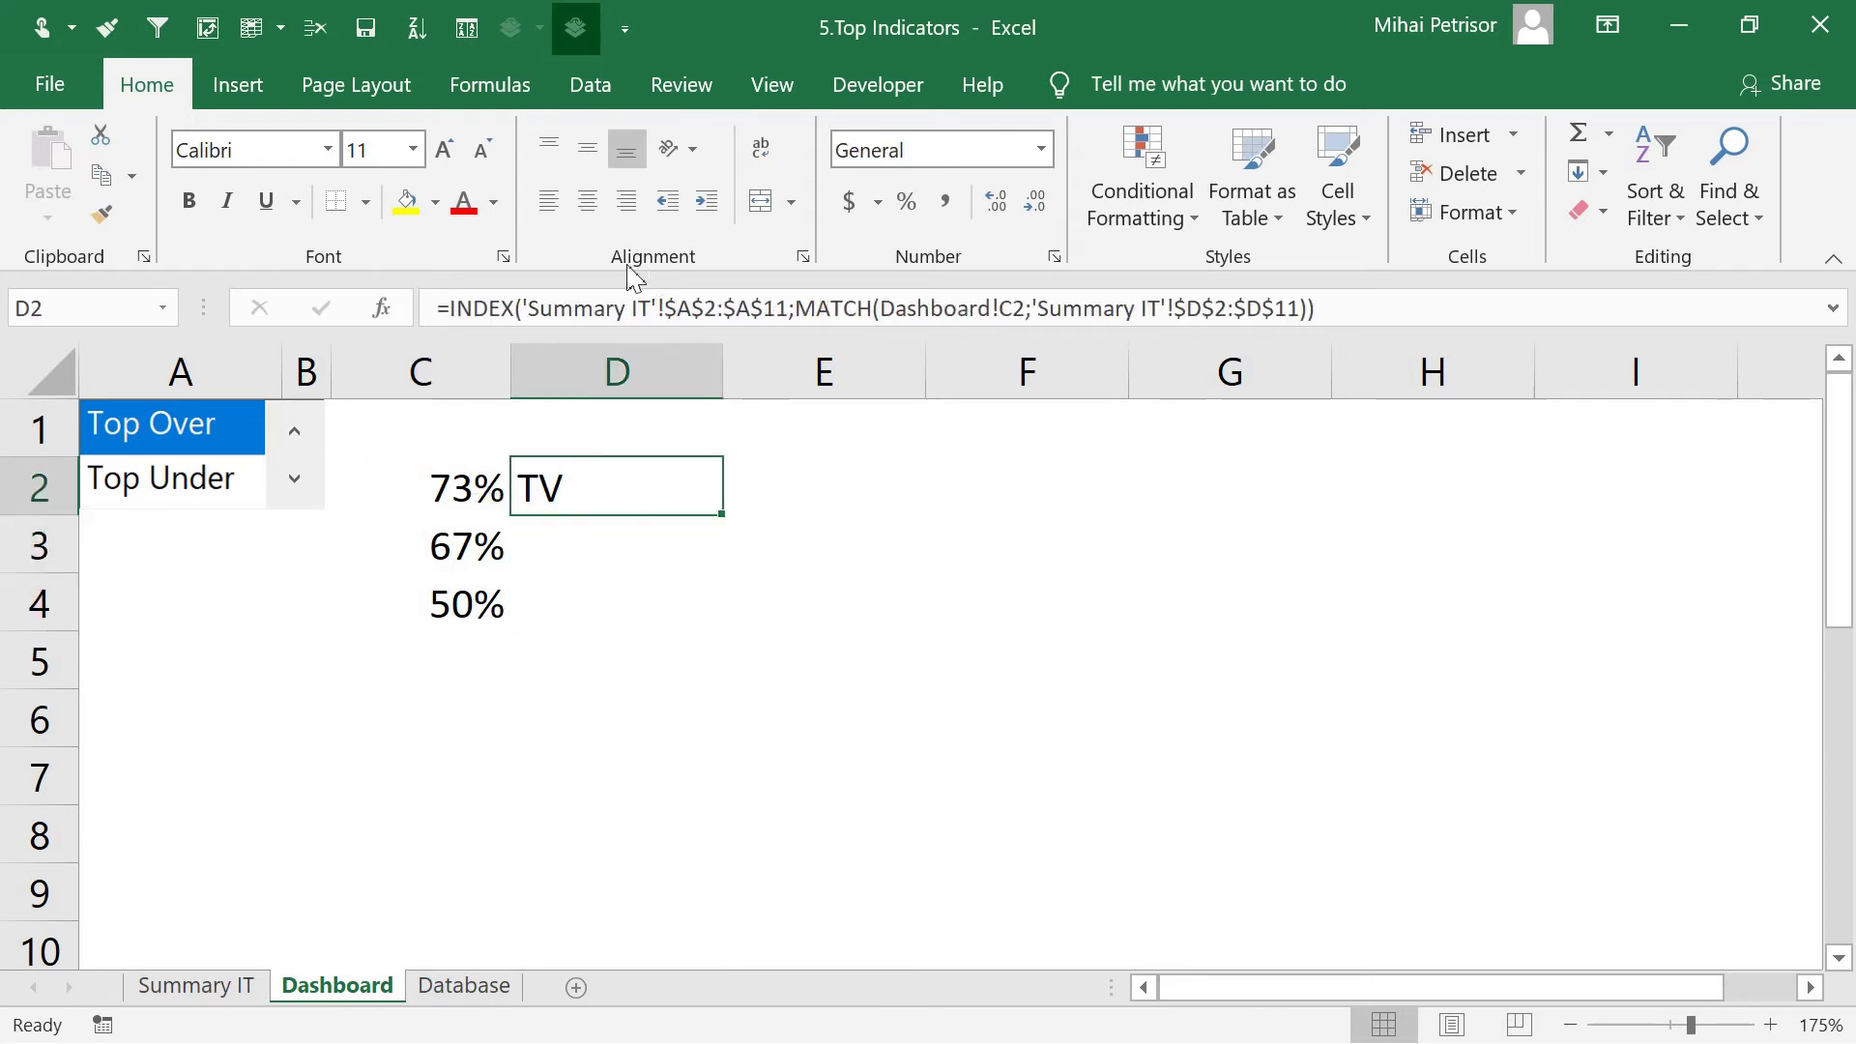
left_click(564, 555)
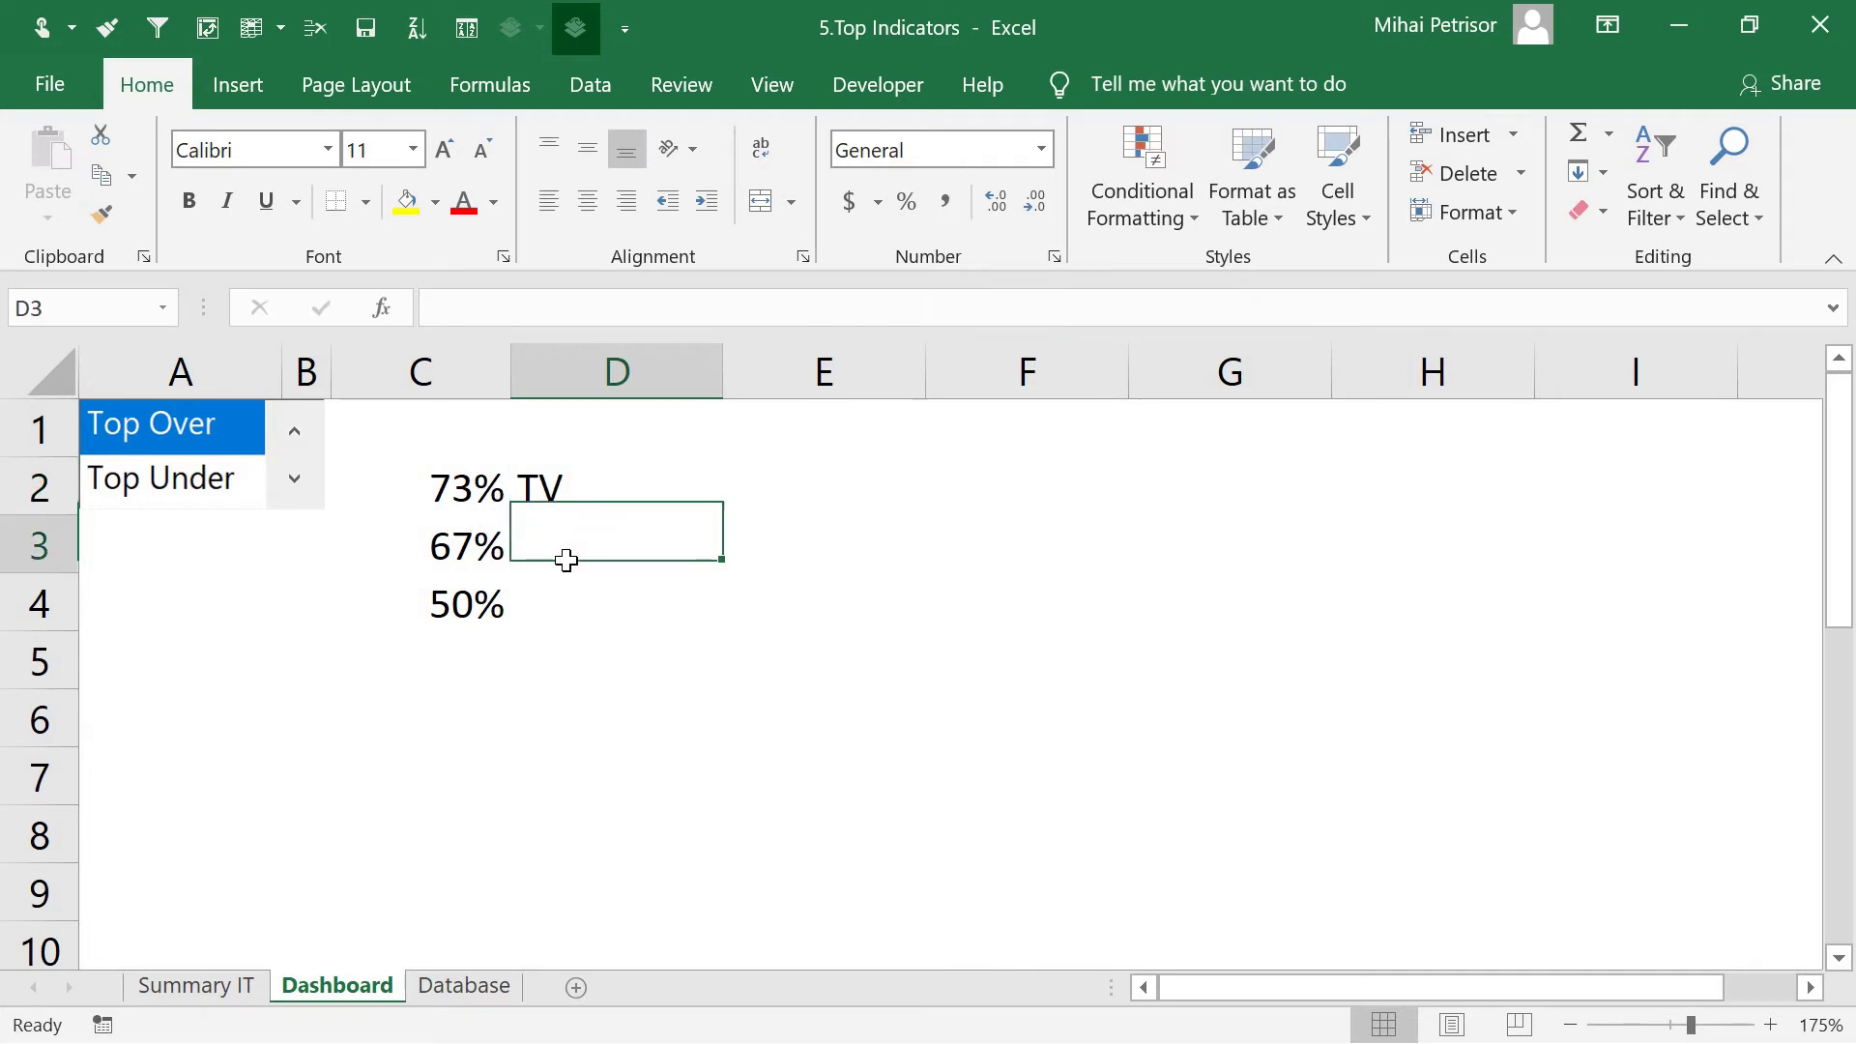
key("Up")
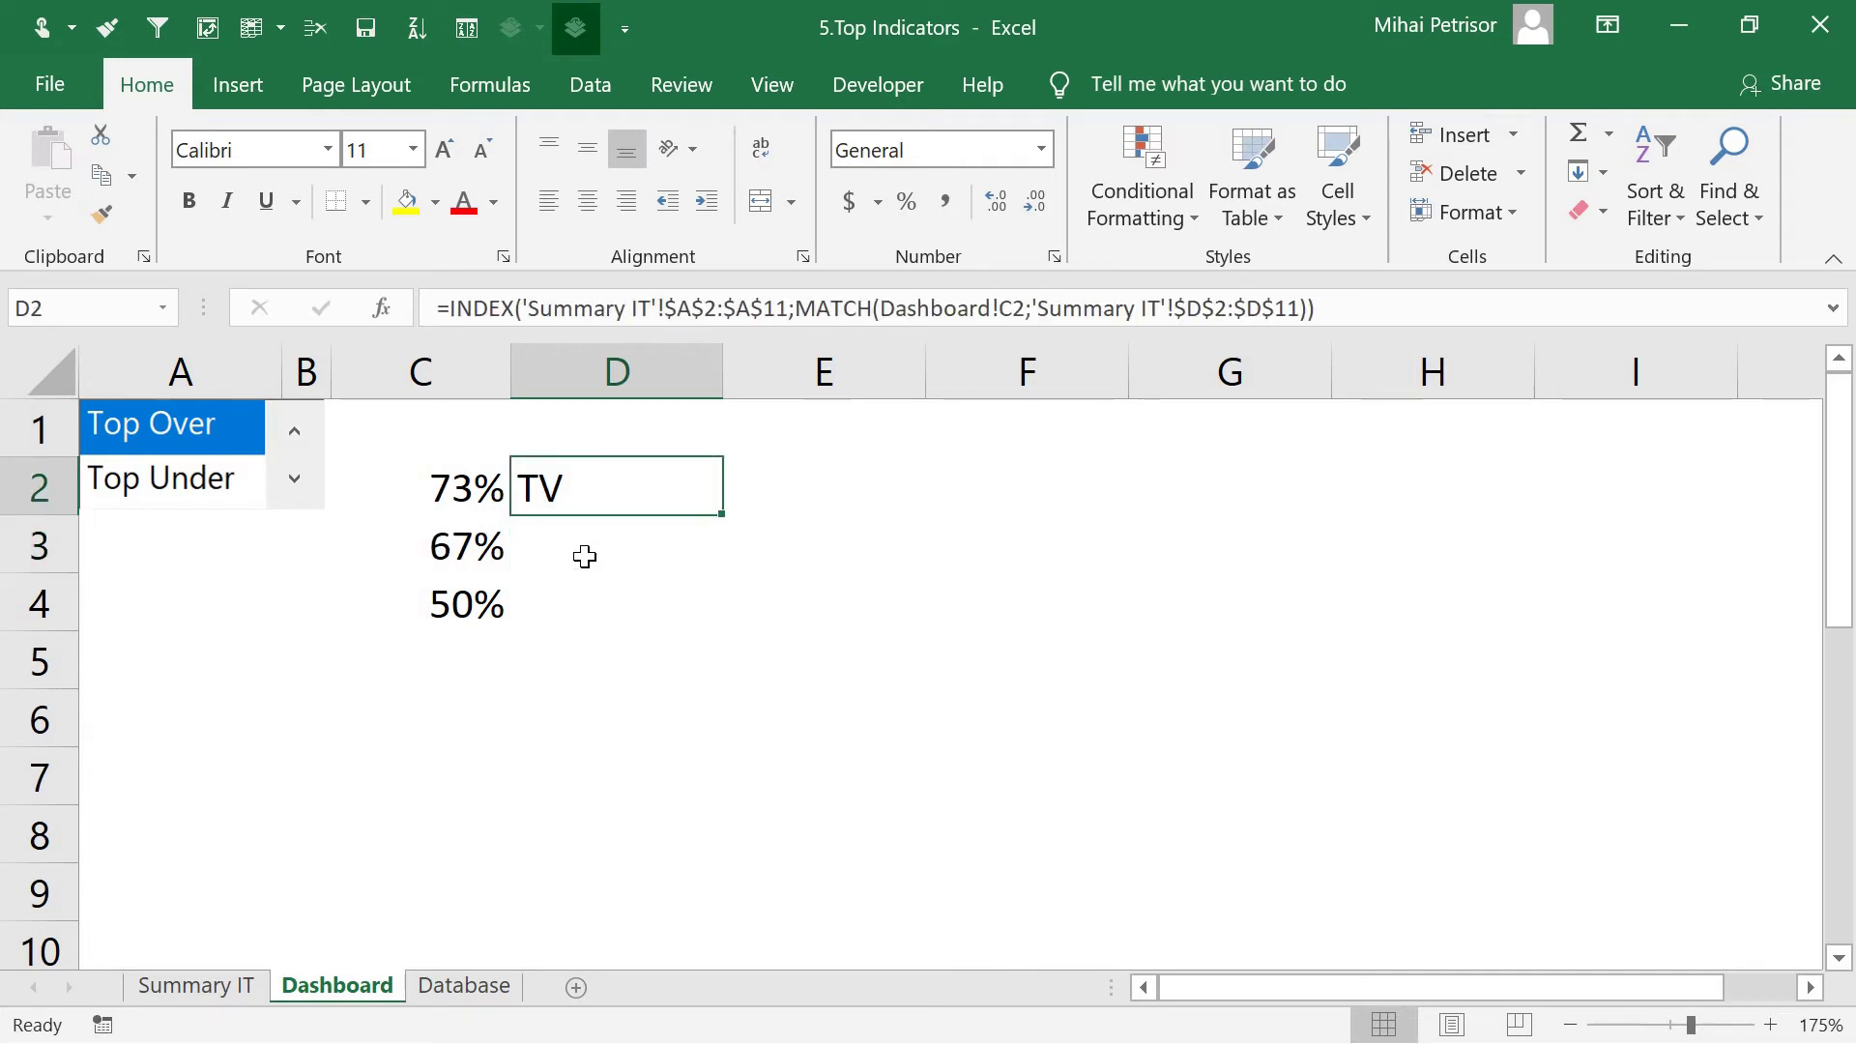
left_click(584, 556)
left_click(596, 500)
Add ;0 as MATCH's match type in D2, then fill it to D4 to list Laptop, Keyboard, Headphones
left_click(666, 309)
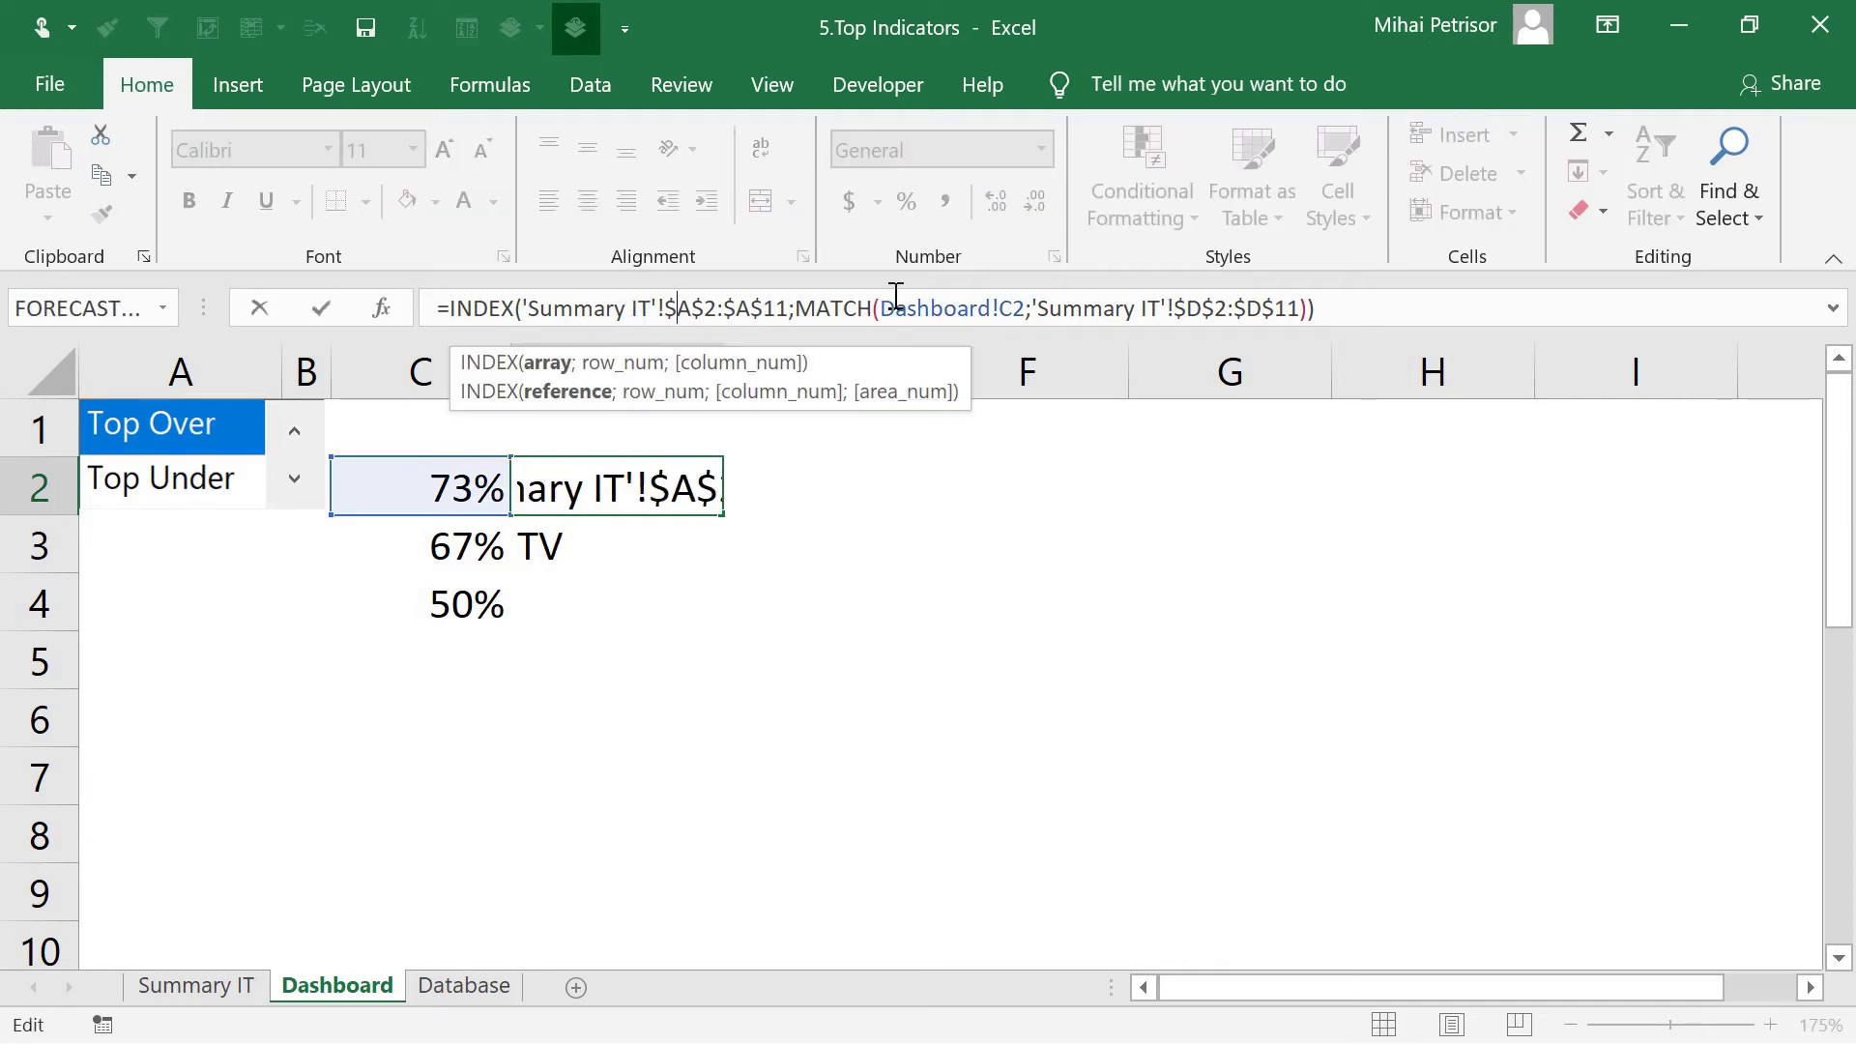
left_click(835, 319)
left_click(909, 312)
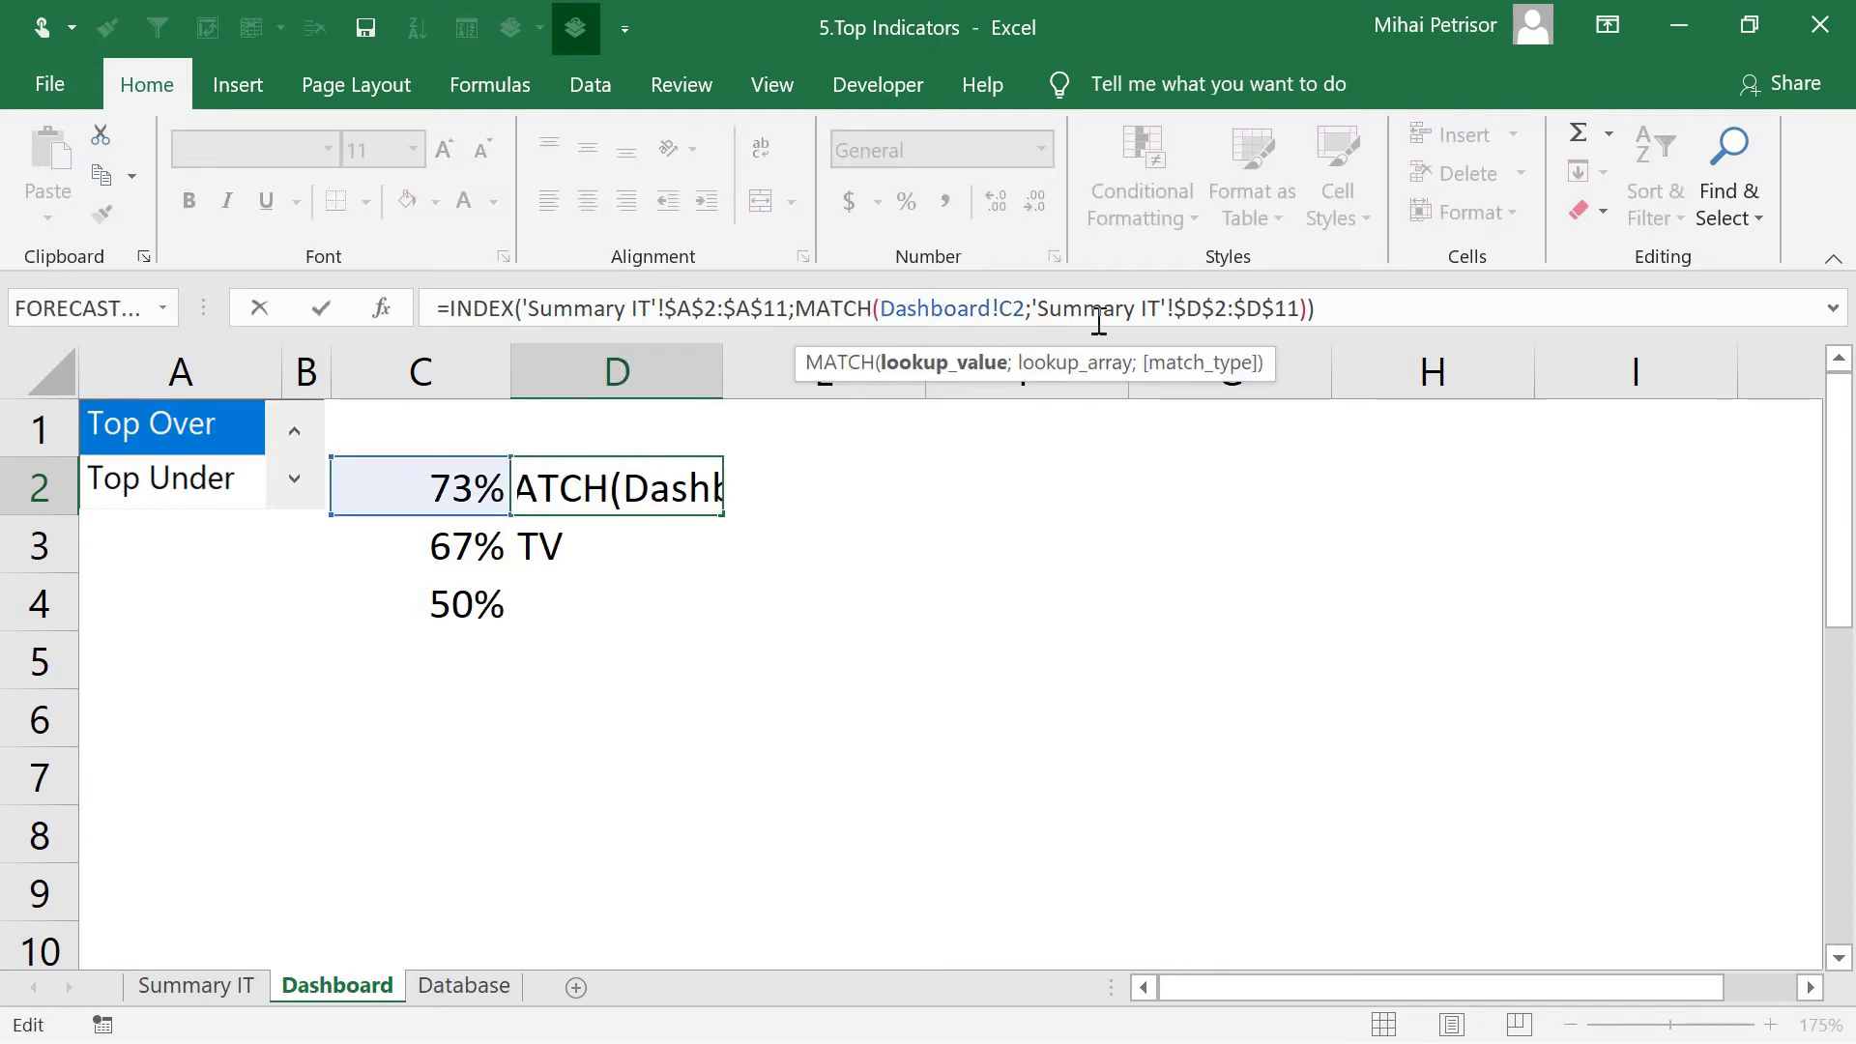
left_click(1305, 309)
type(";0")
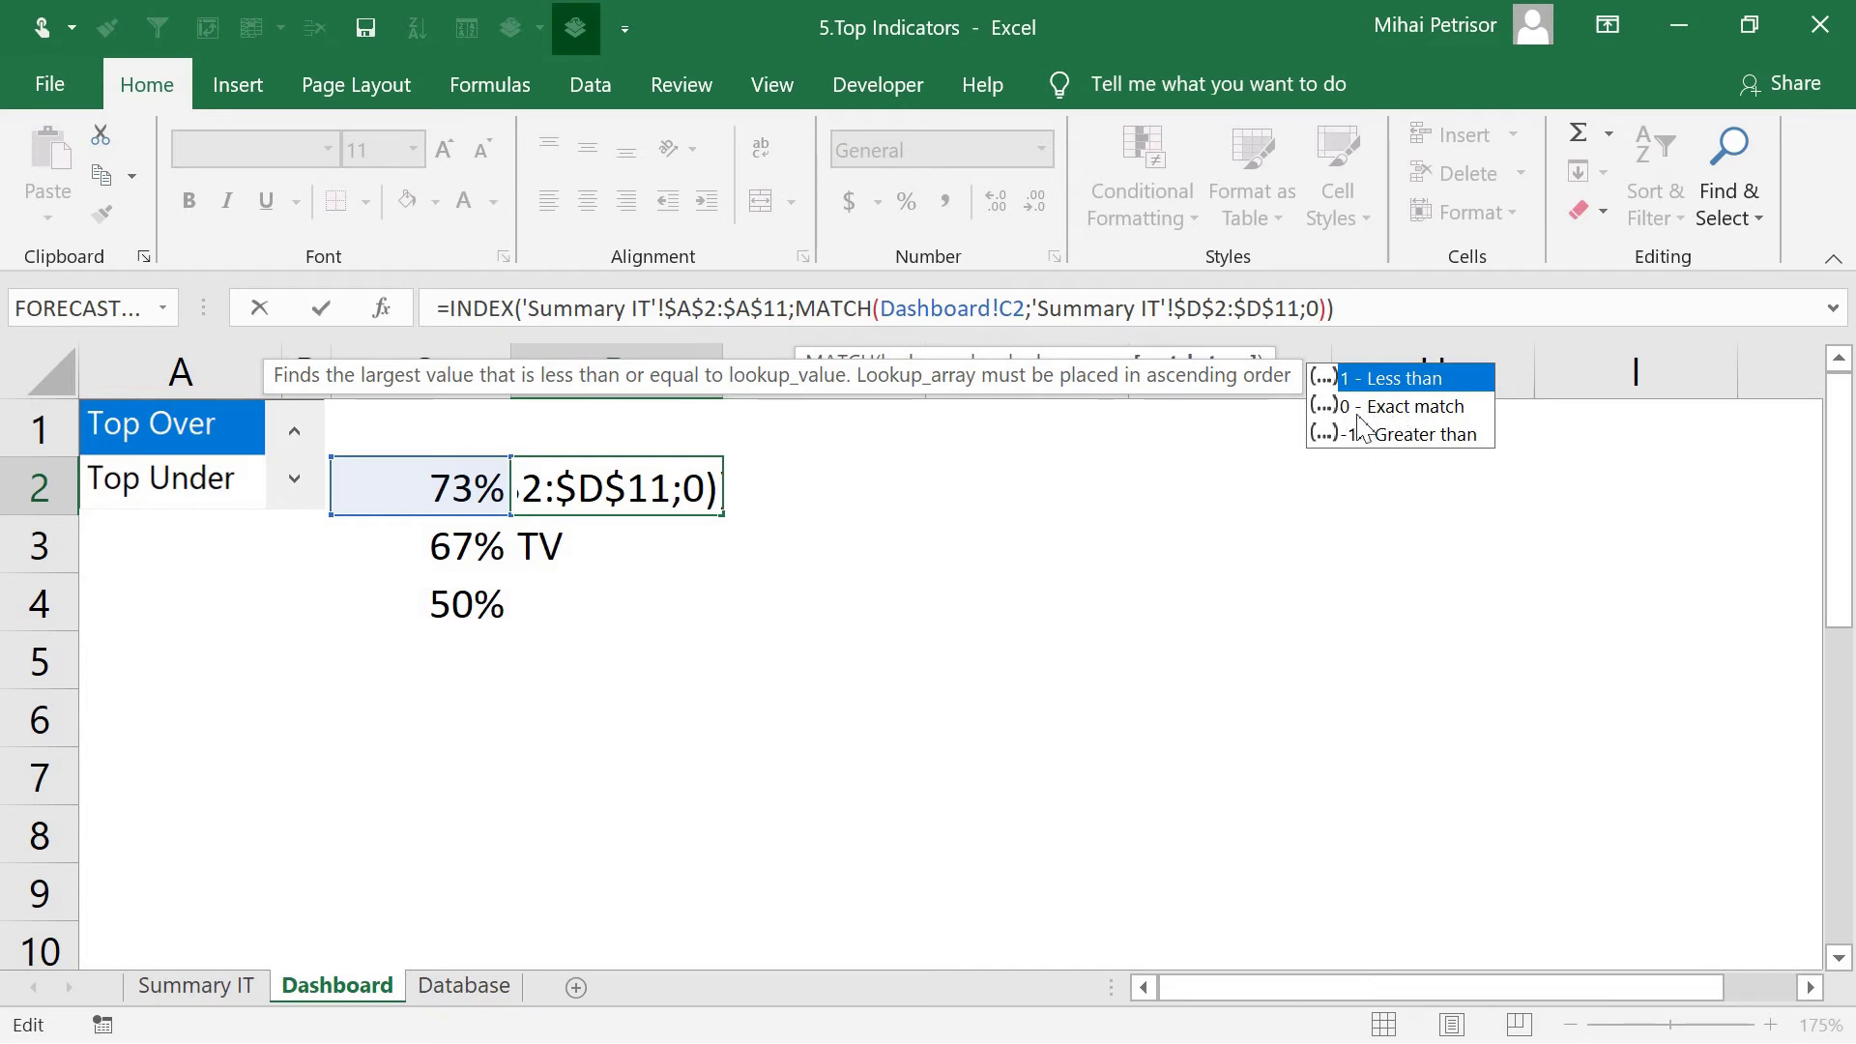
key("Return")
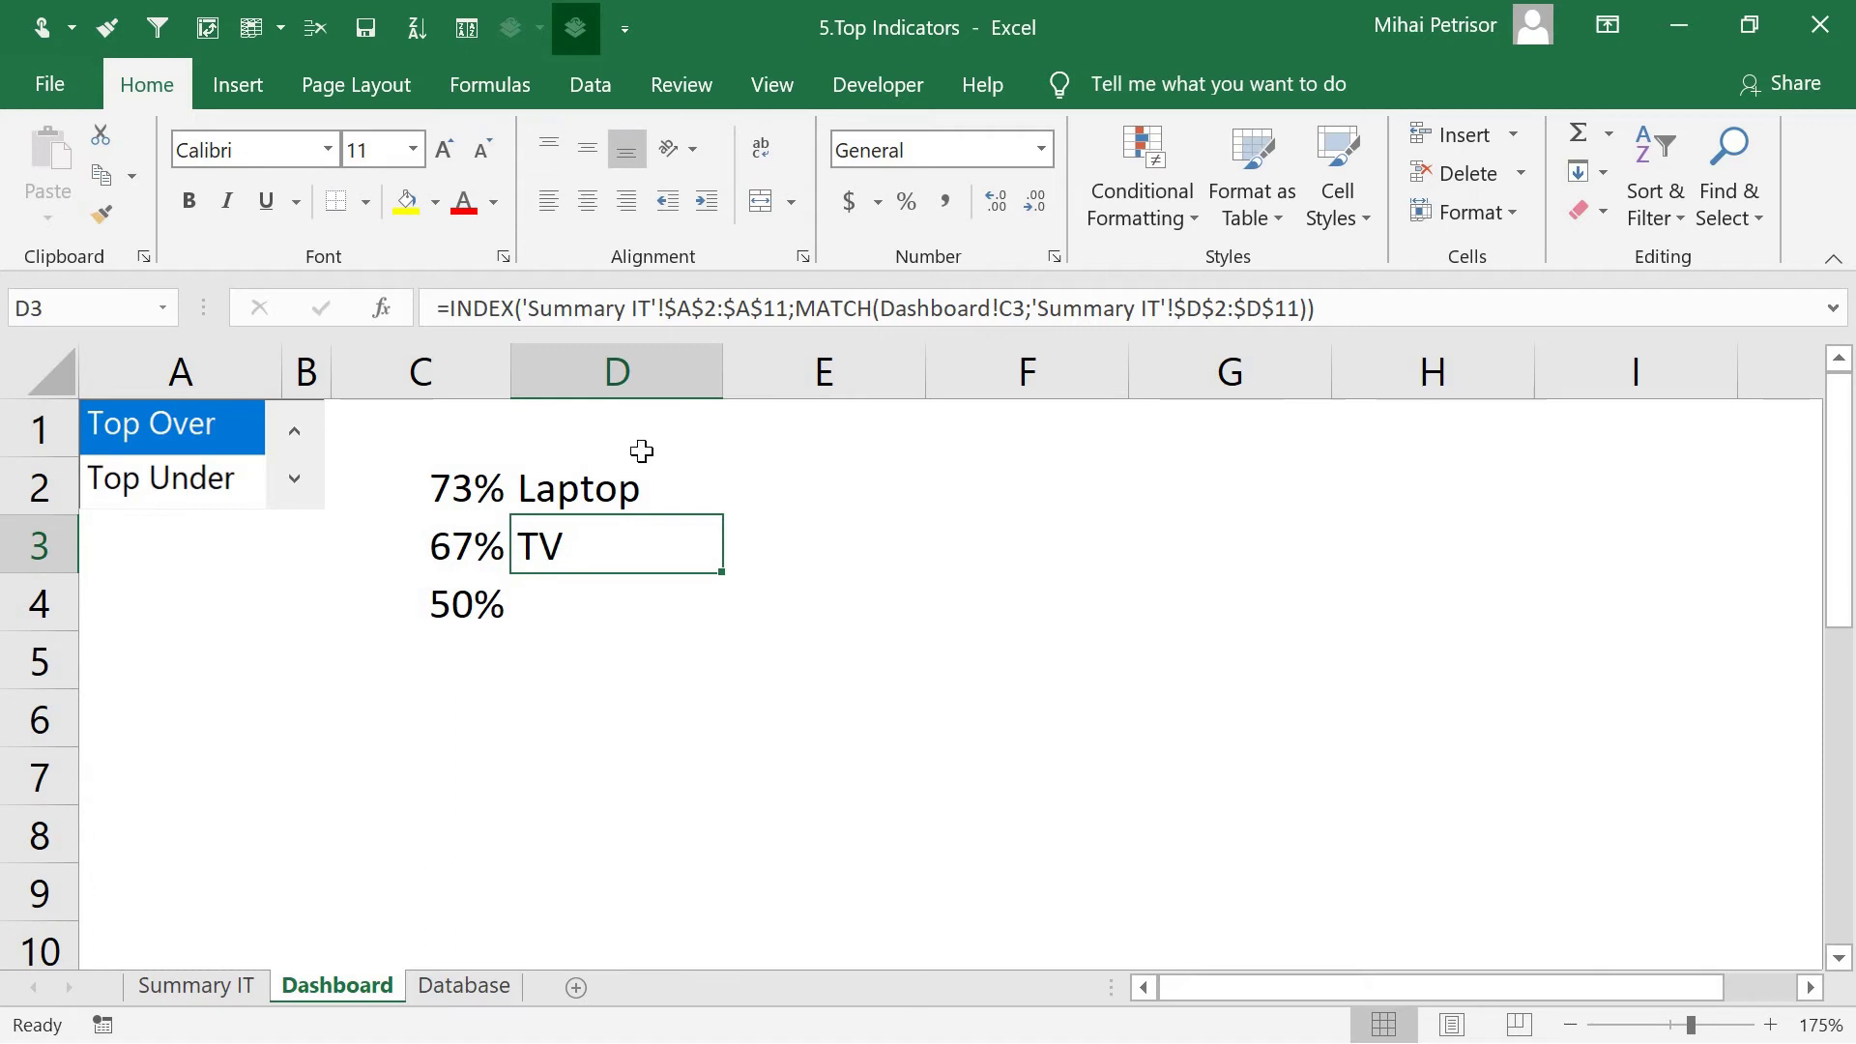
left_click(597, 488)
left_click_drag(722, 514, 716, 623)
double_click(723, 373)
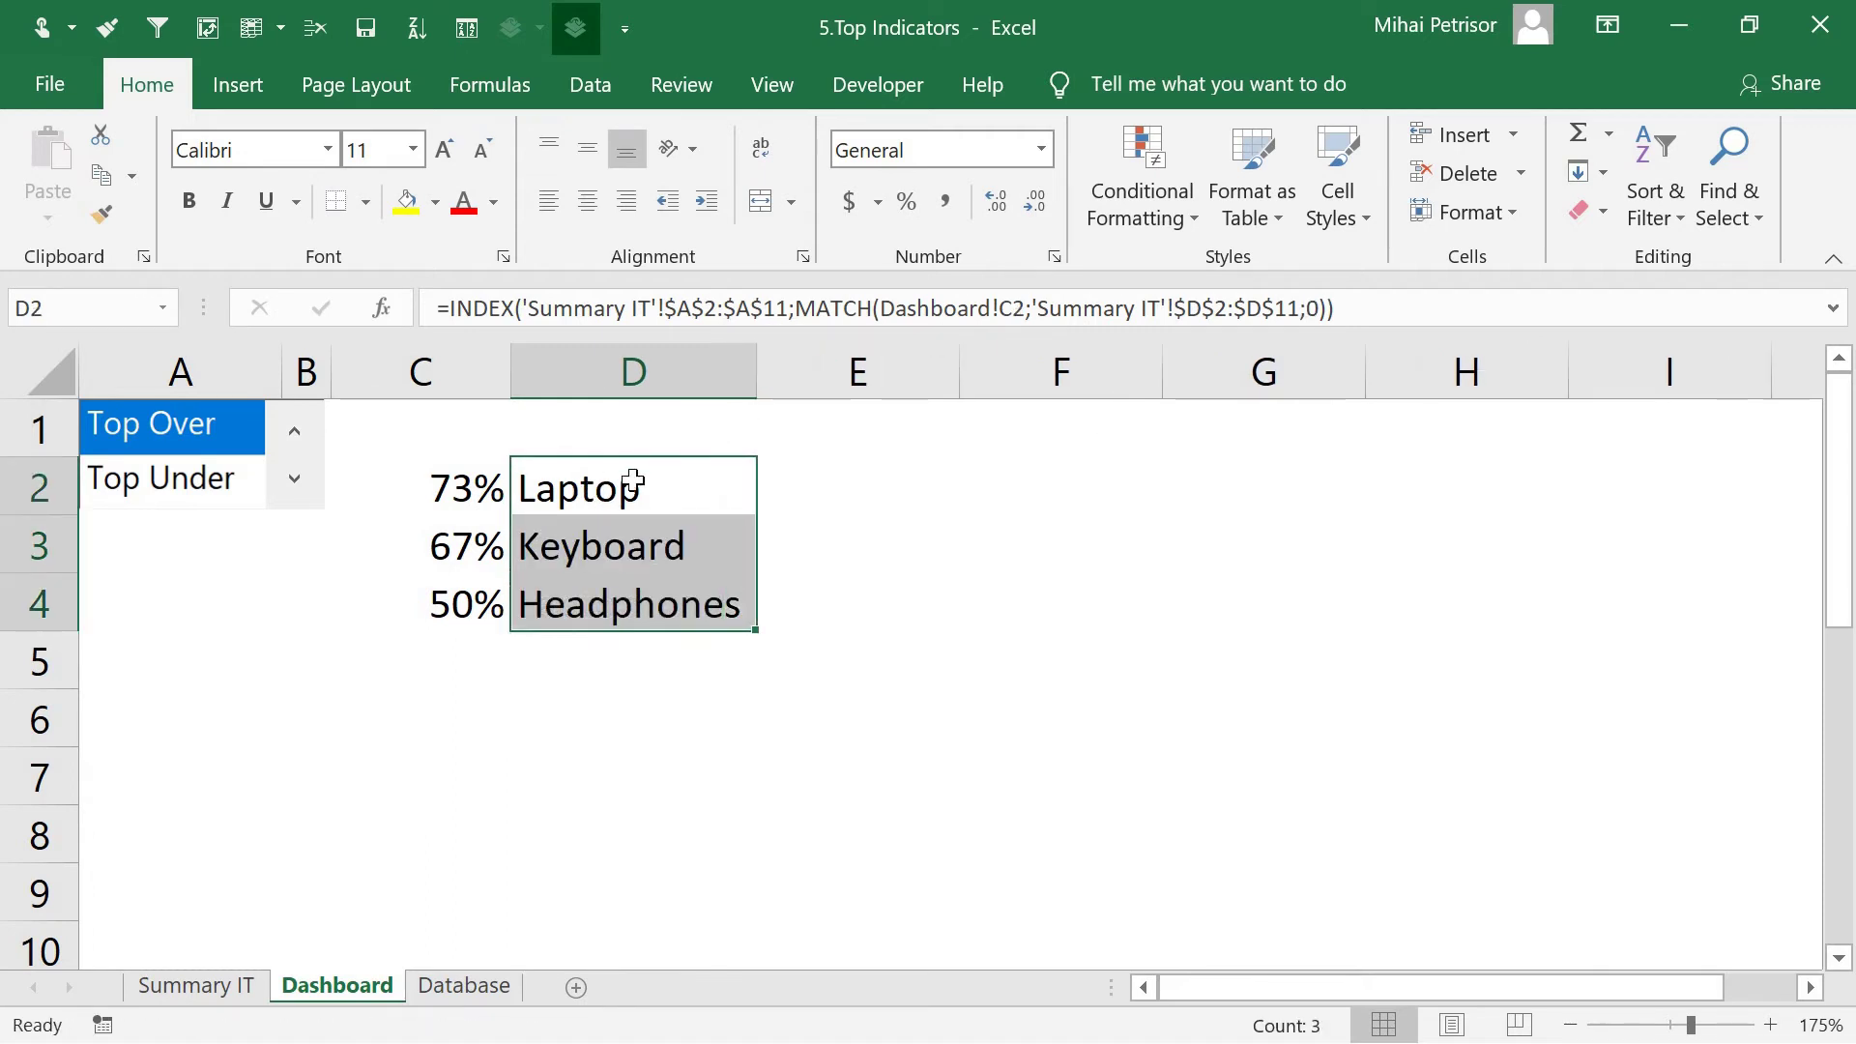
left_click(460, 498)
left_click(577, 490)
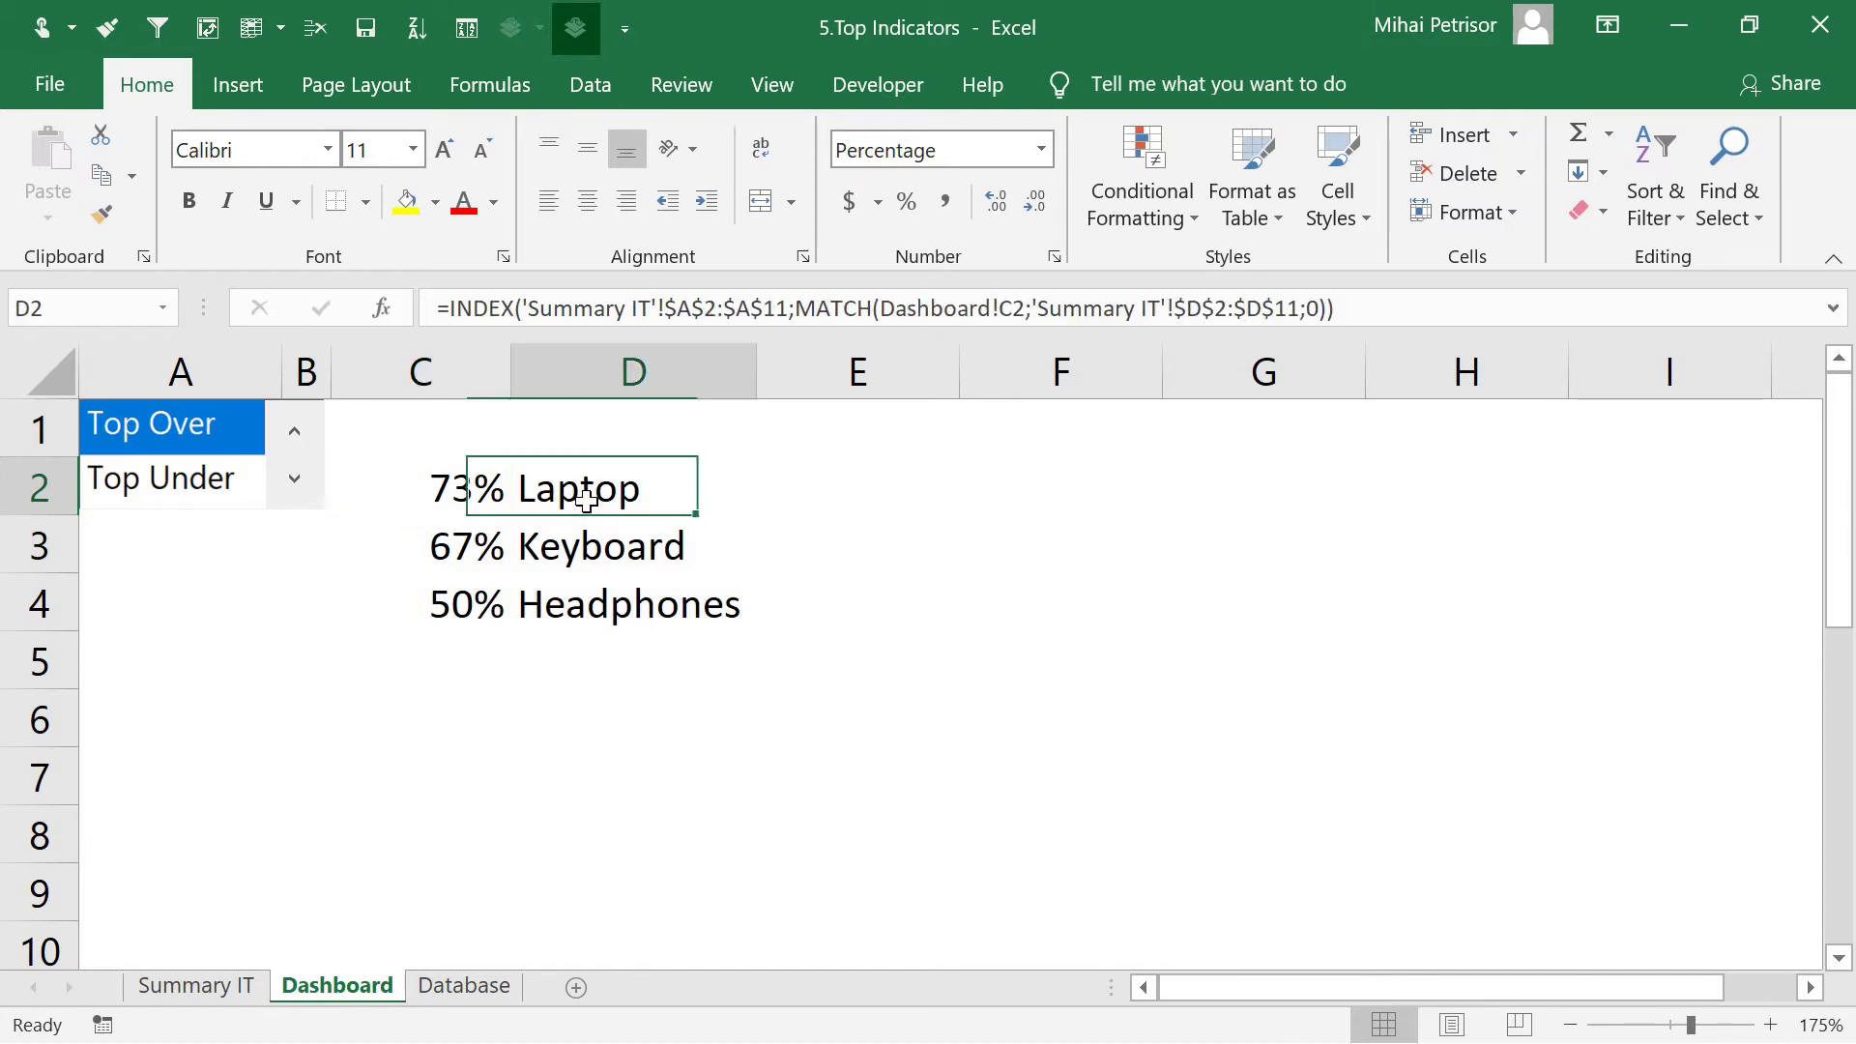
left_click(193, 985)
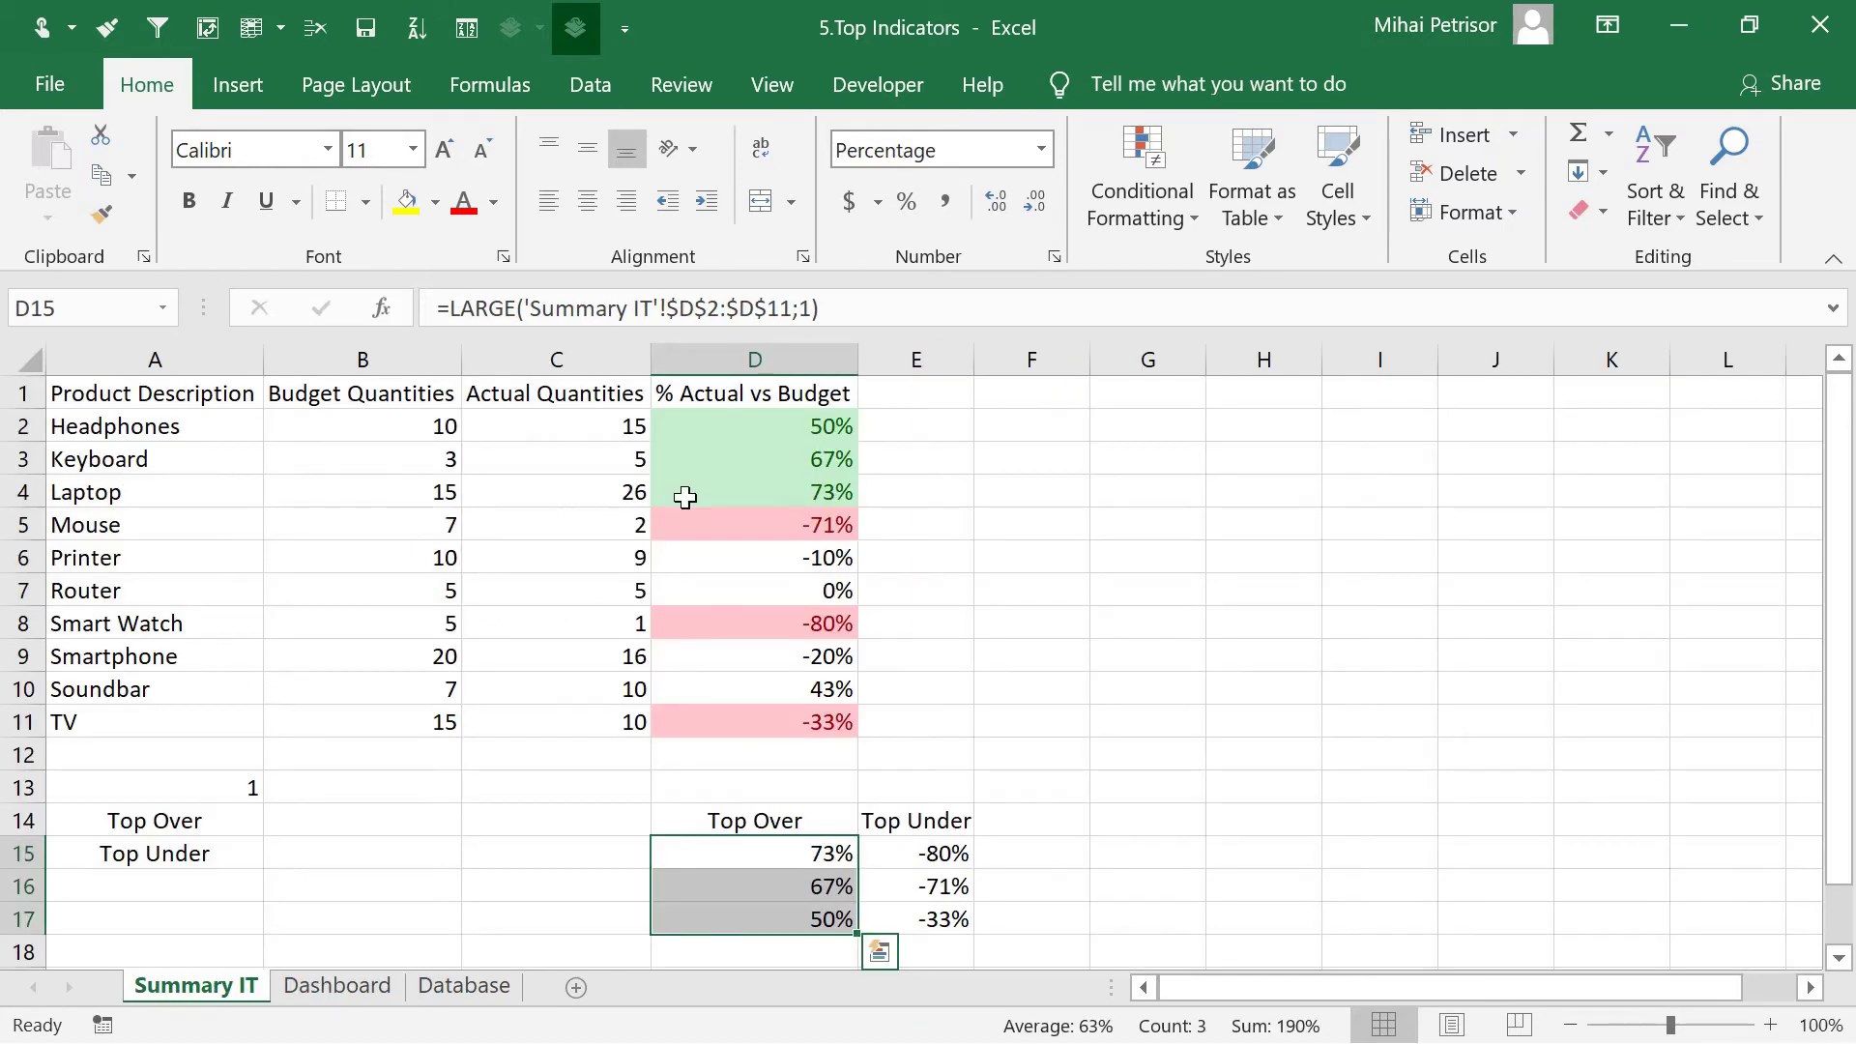
left_click(831, 493)
left_click(336, 985)
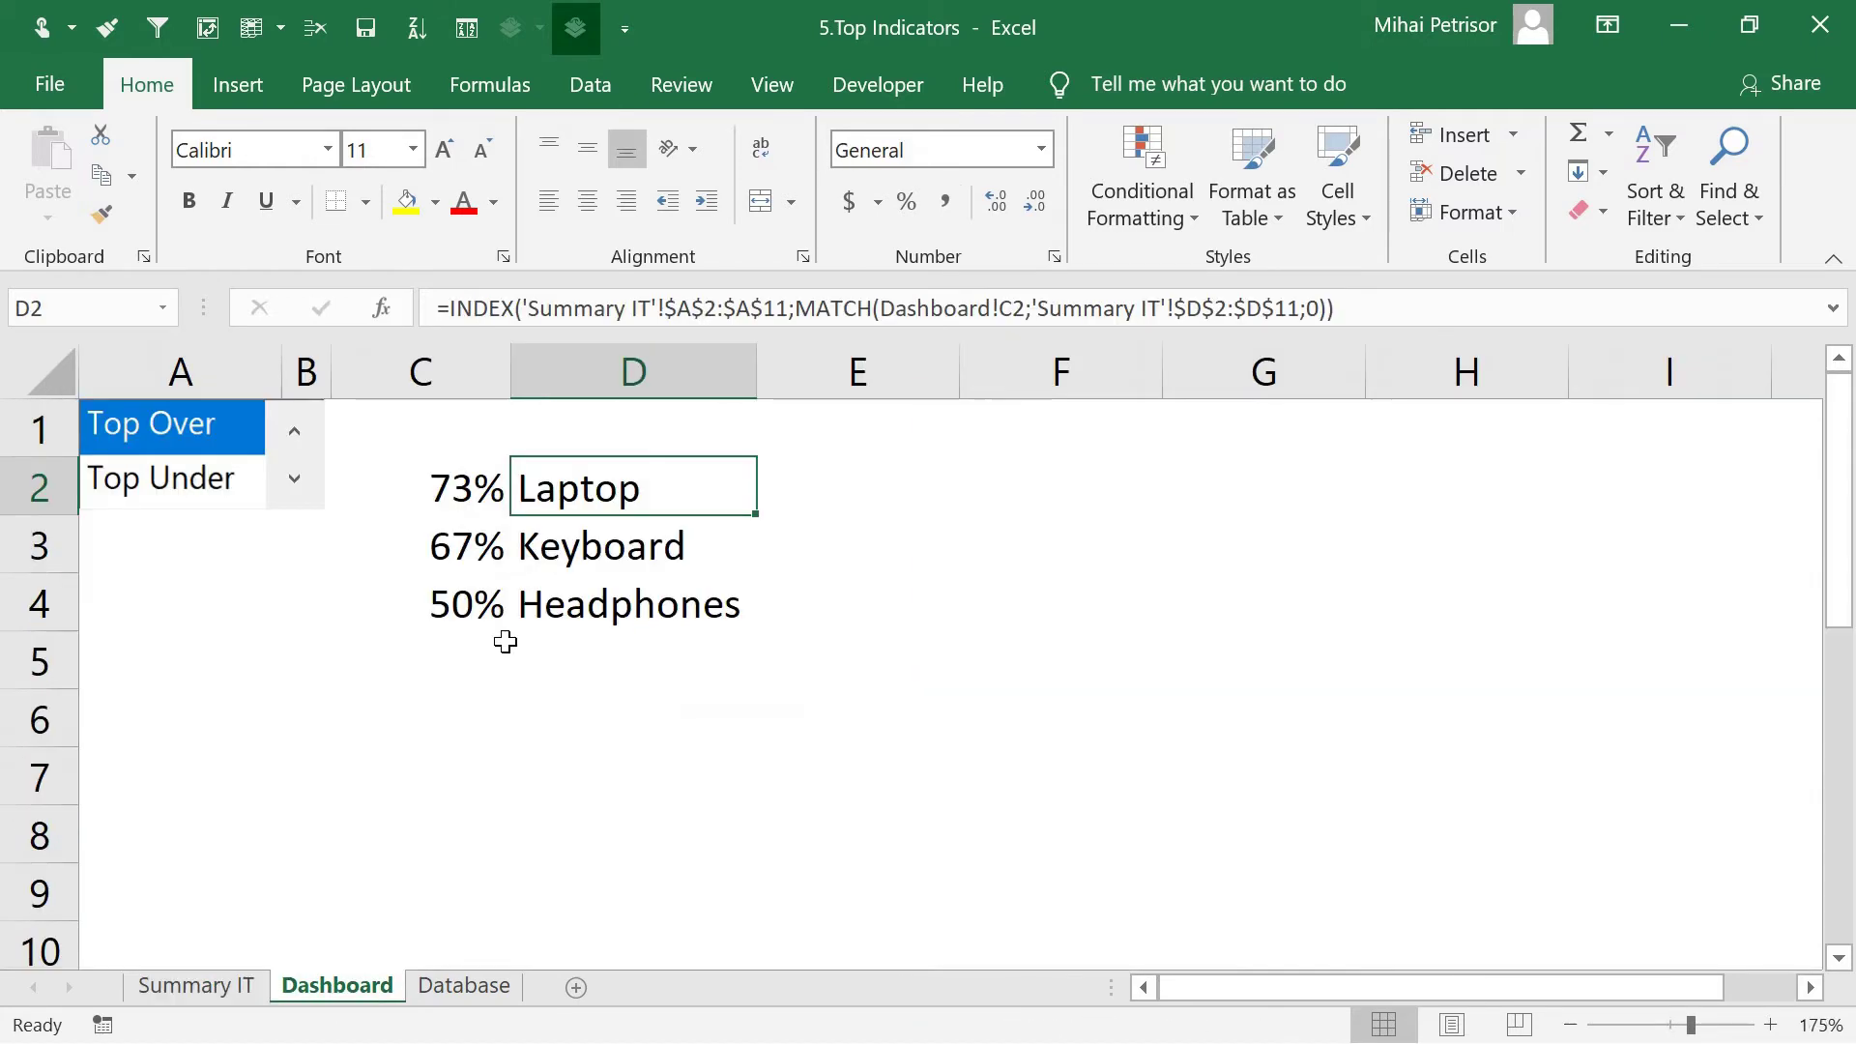
left_click(497, 559)
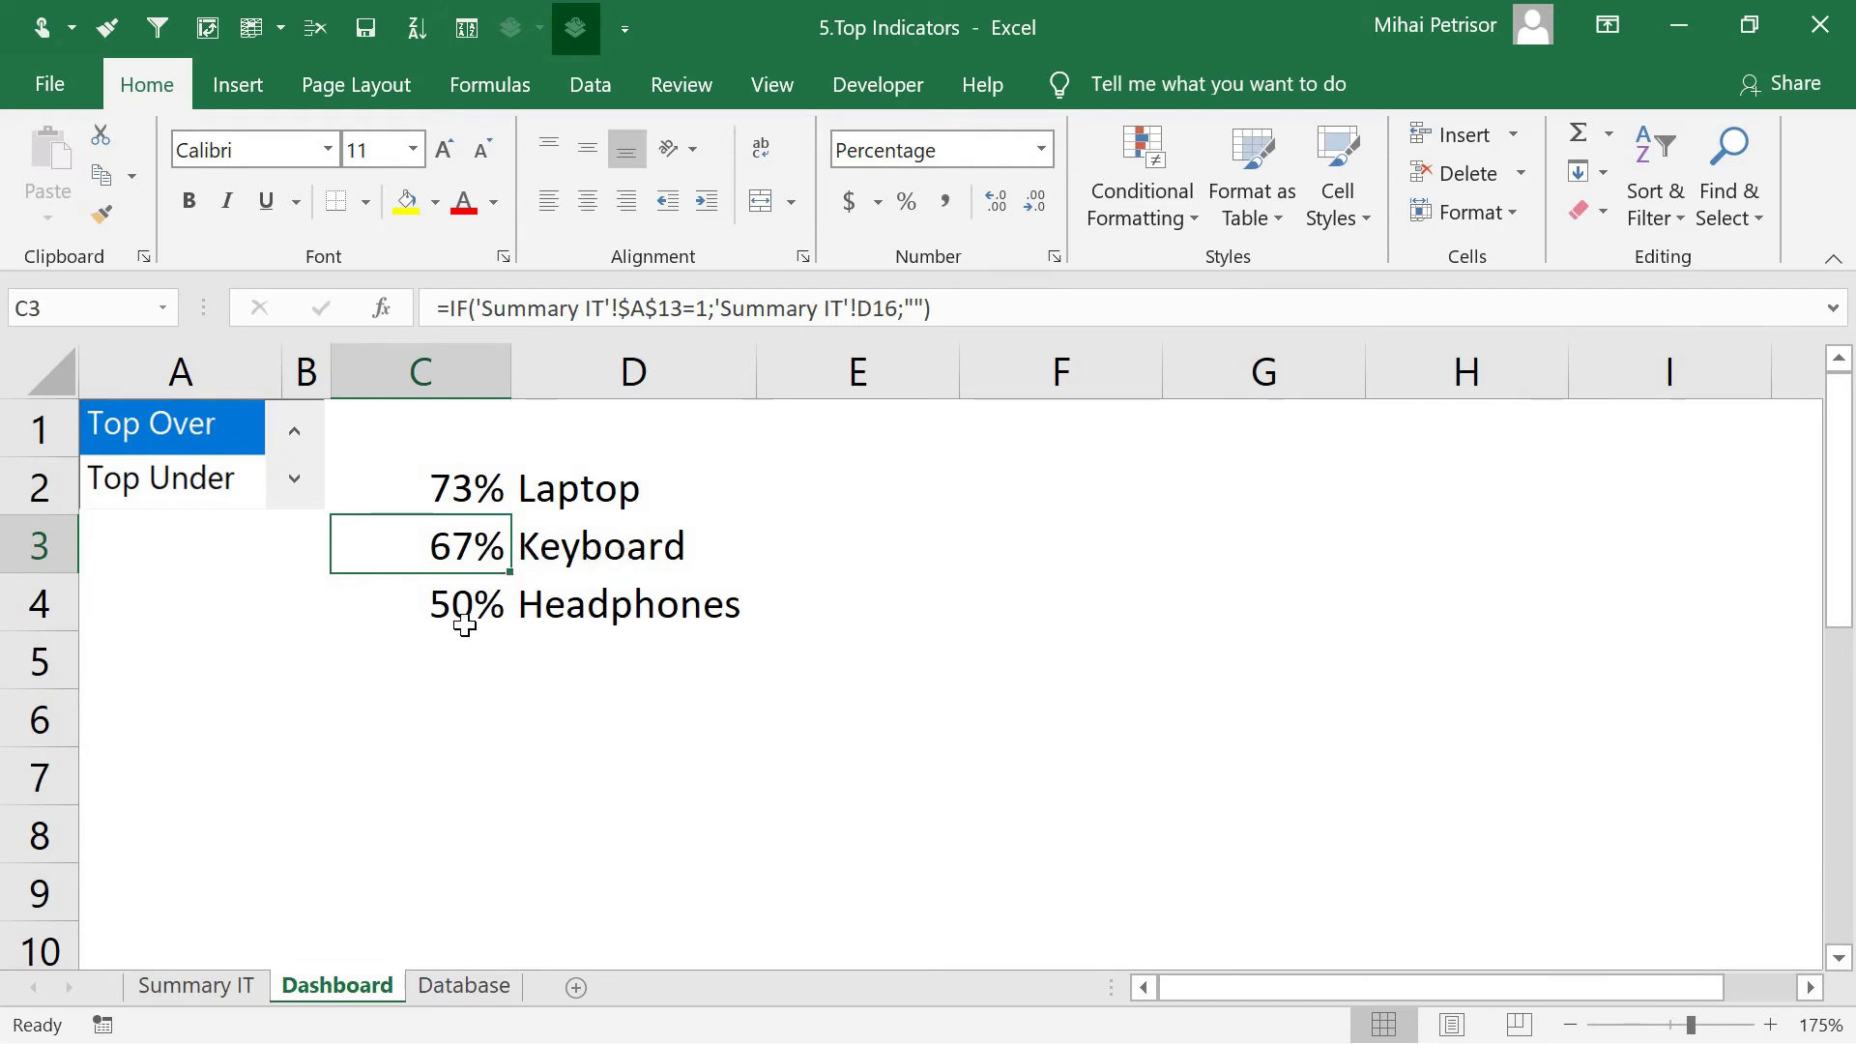
left_click(208, 985)
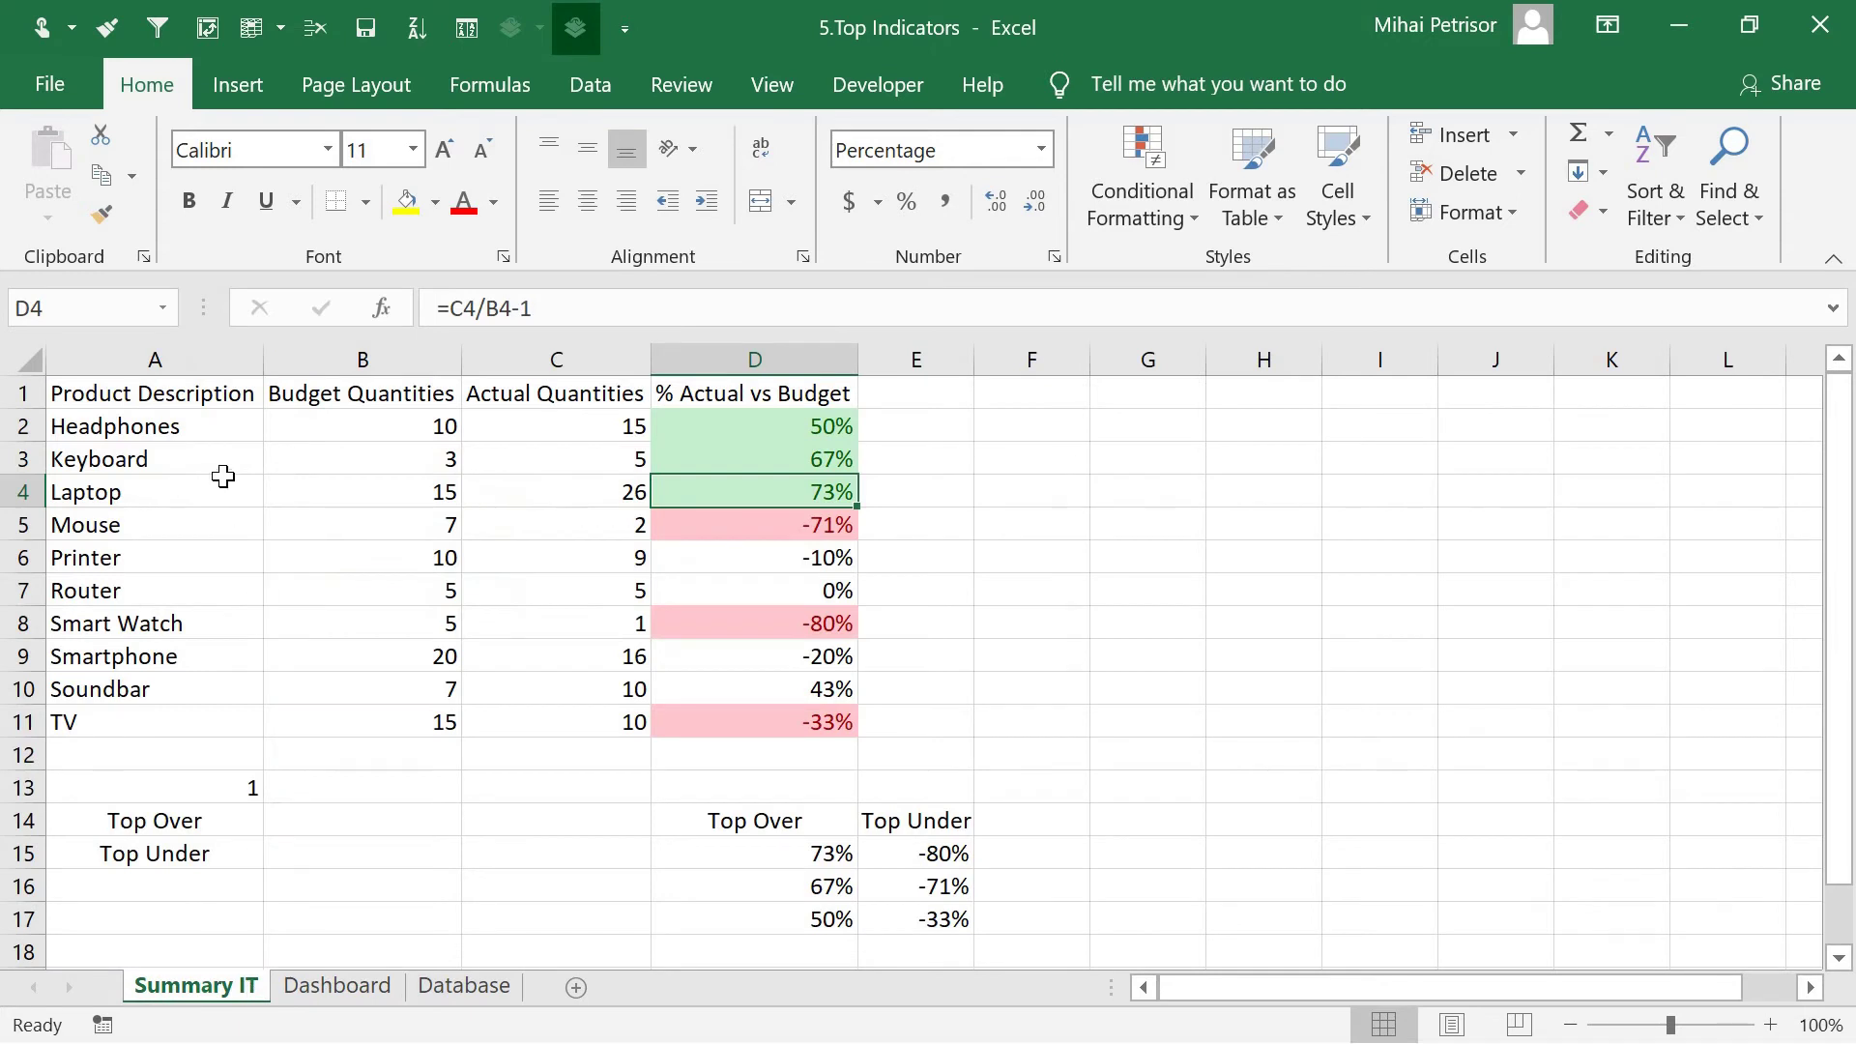
left_click(820, 464)
left_click(817, 430)
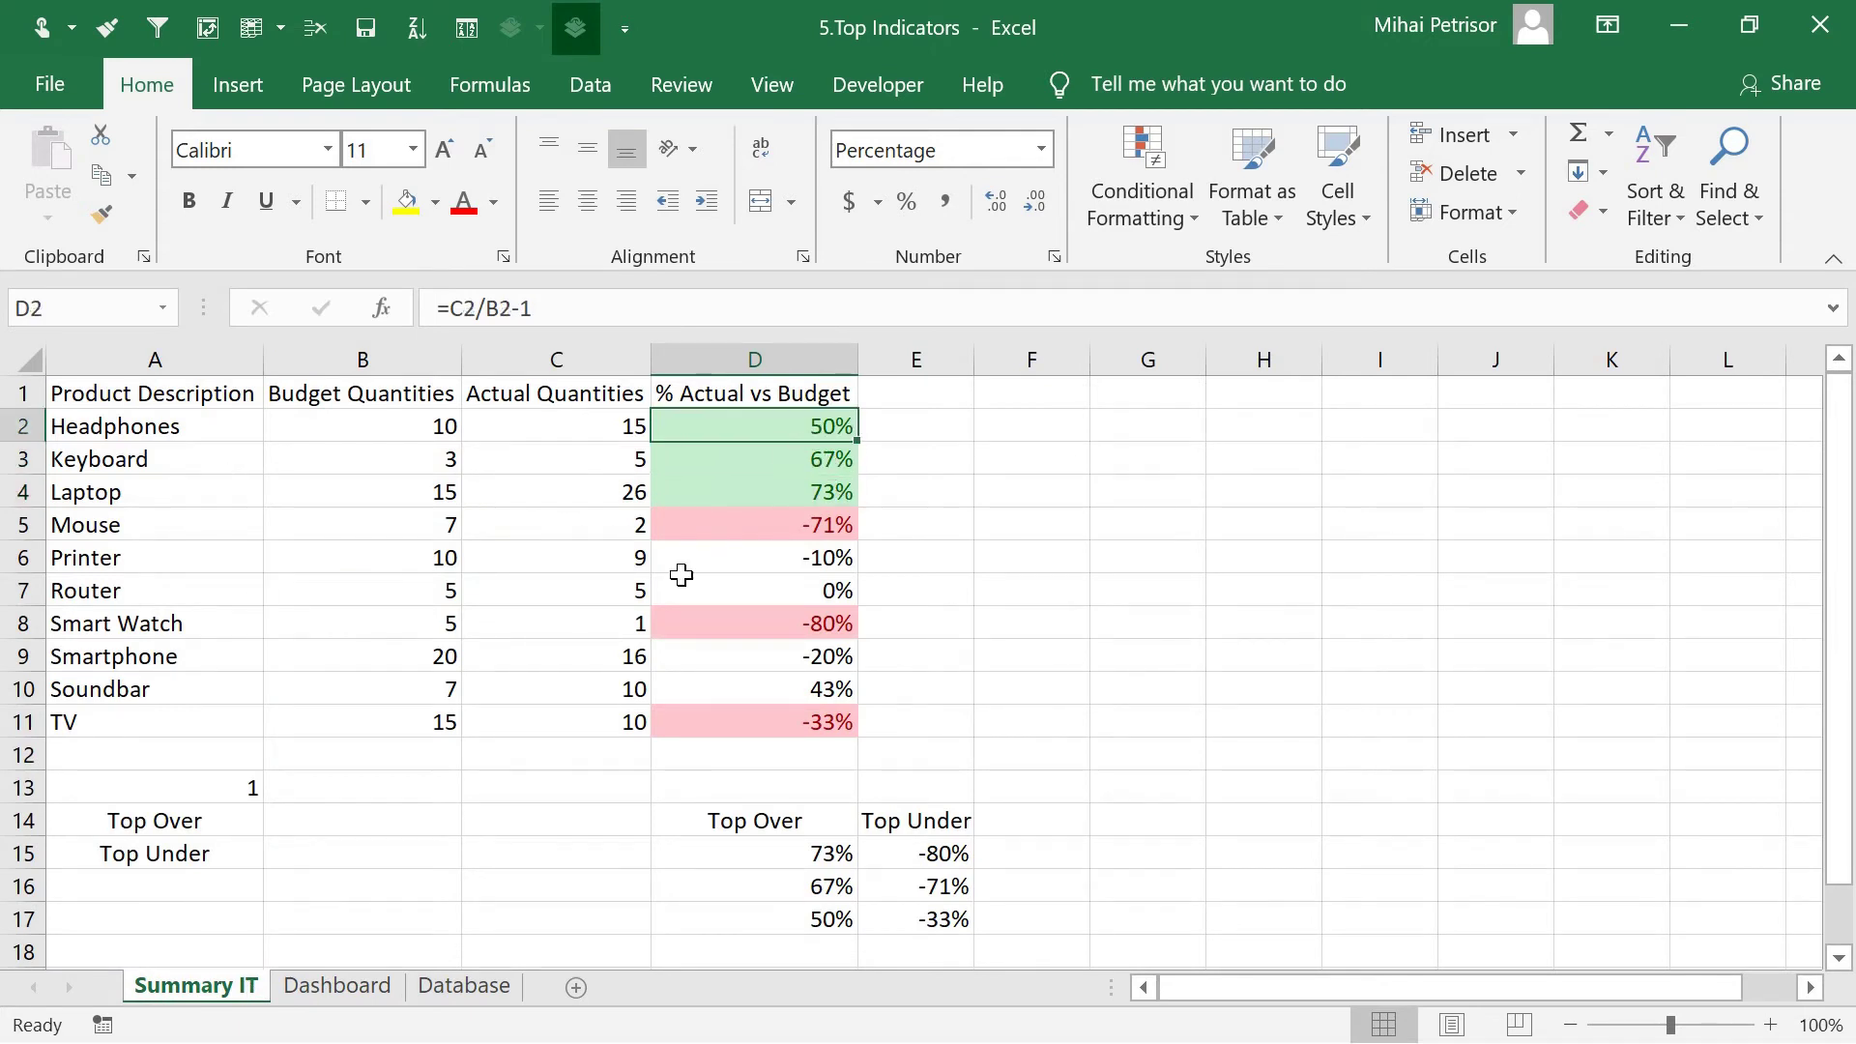
left_click(338, 985)
left_click(489, 443)
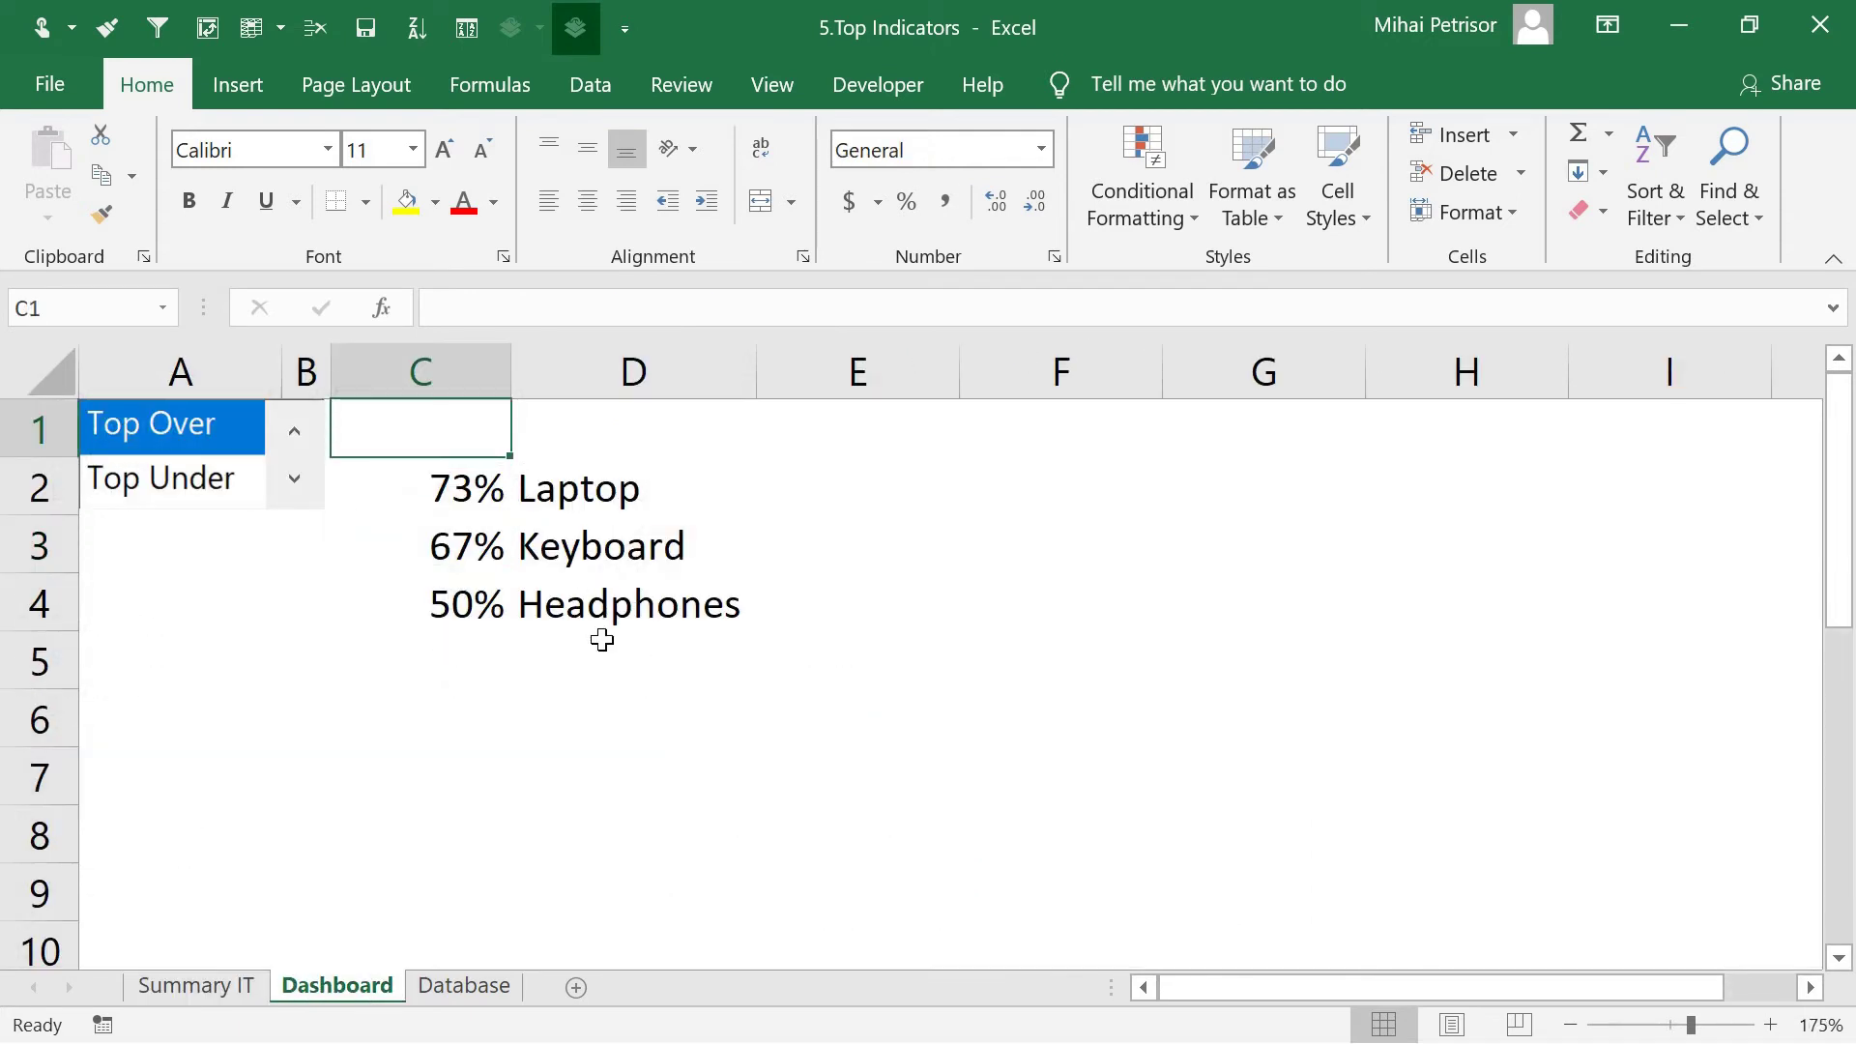
left_click(306, 710)
left_click(207, 719)
left_click(434, 740)
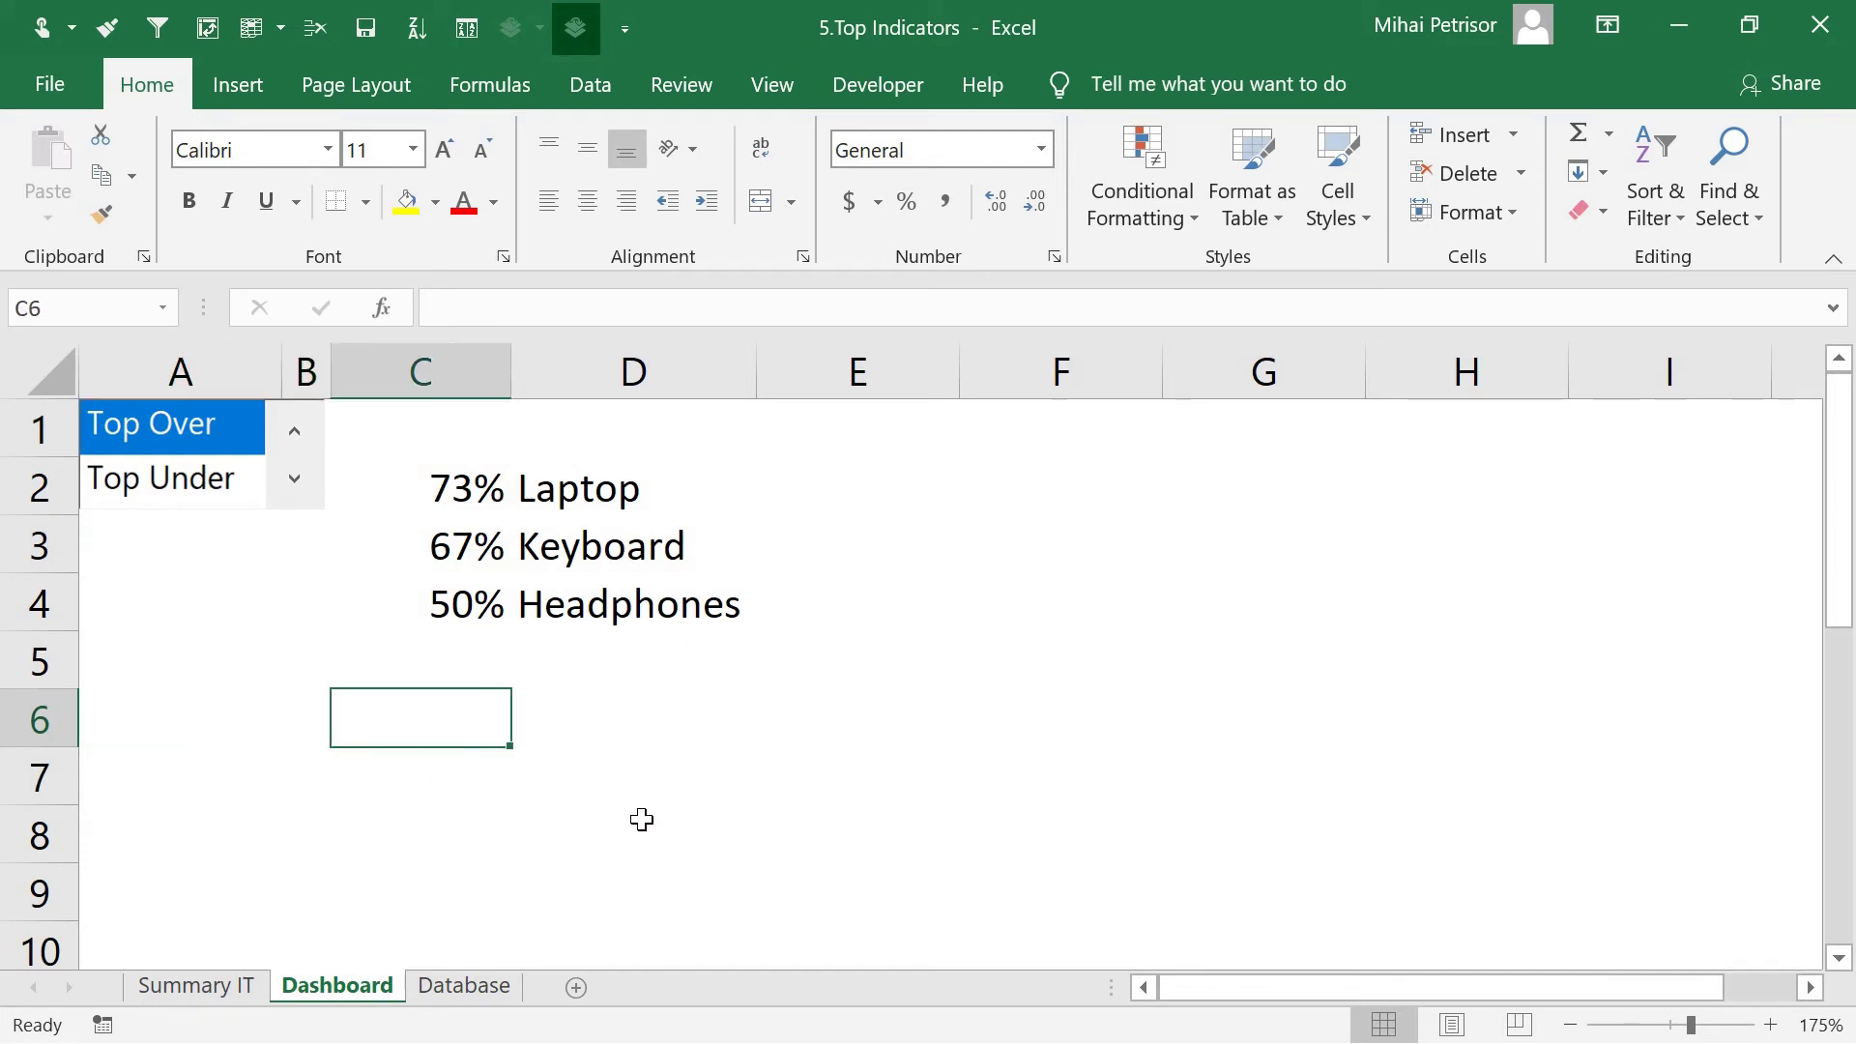
left_click(633, 833)
left_click(266, 722)
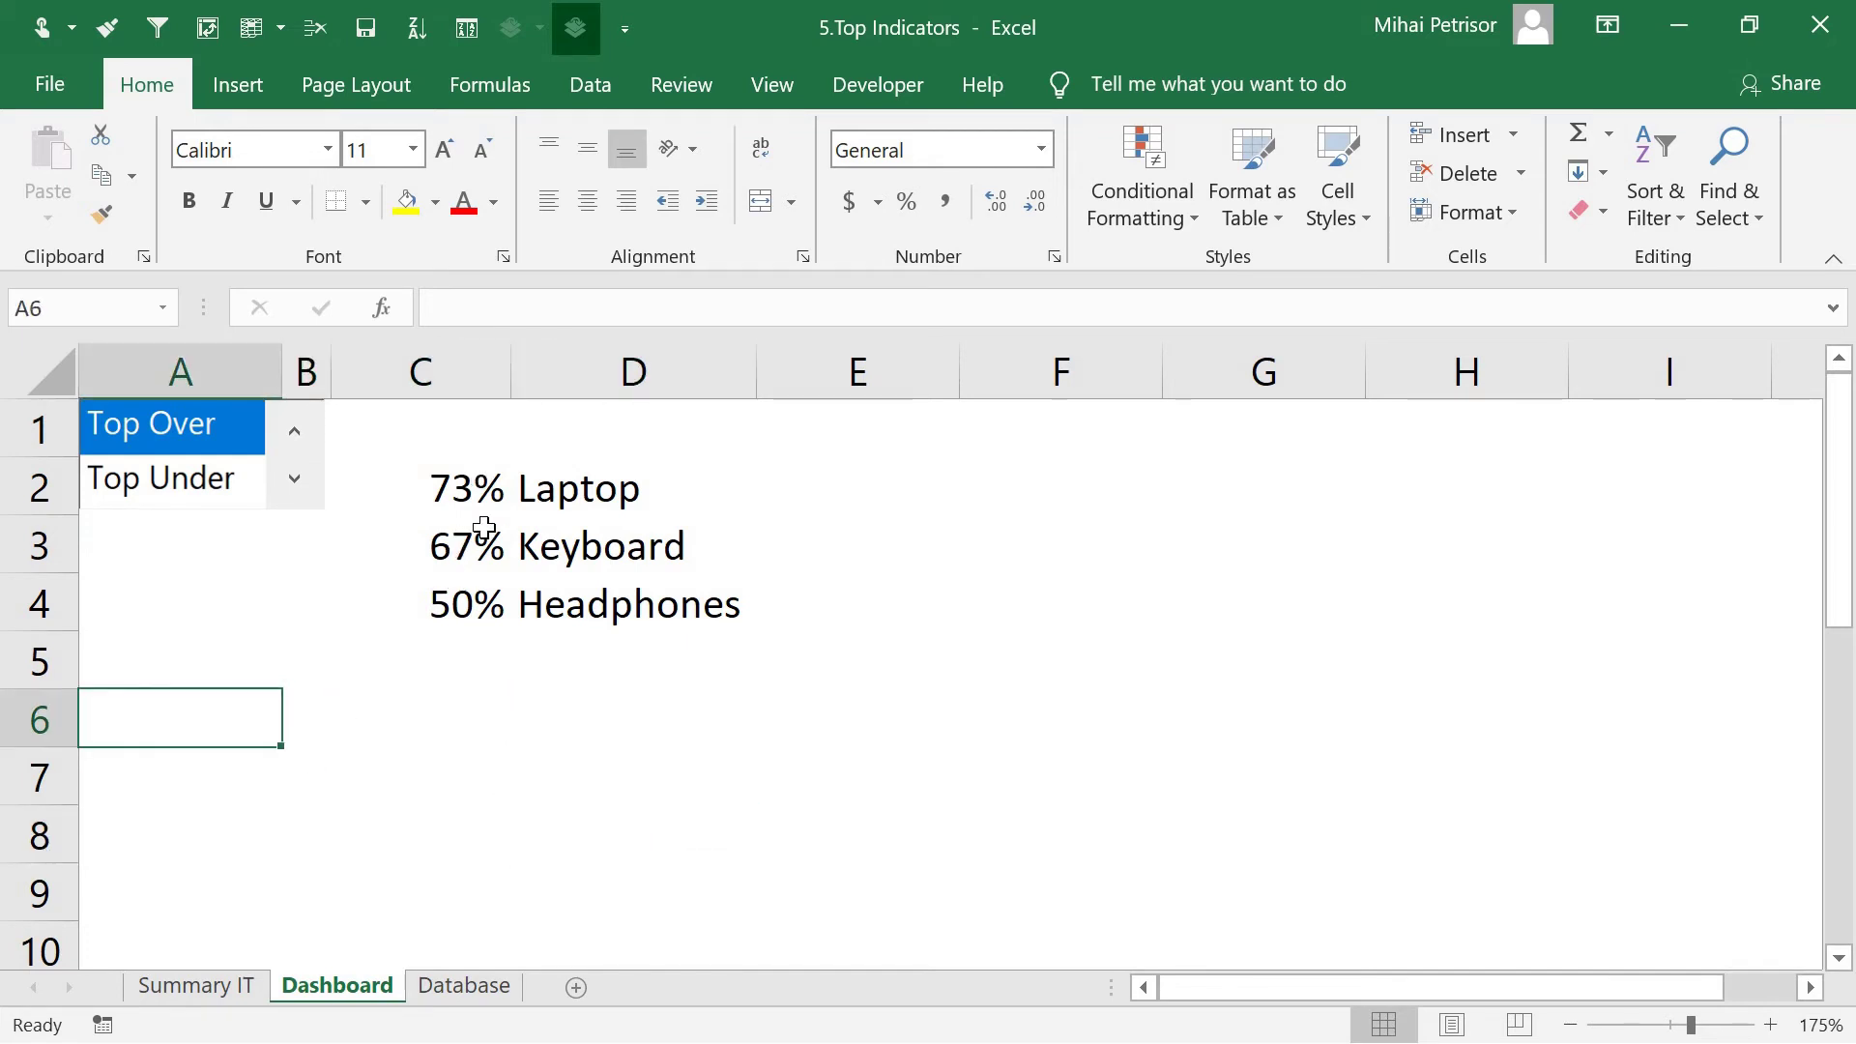
left_click_drag(495, 488, 667, 594)
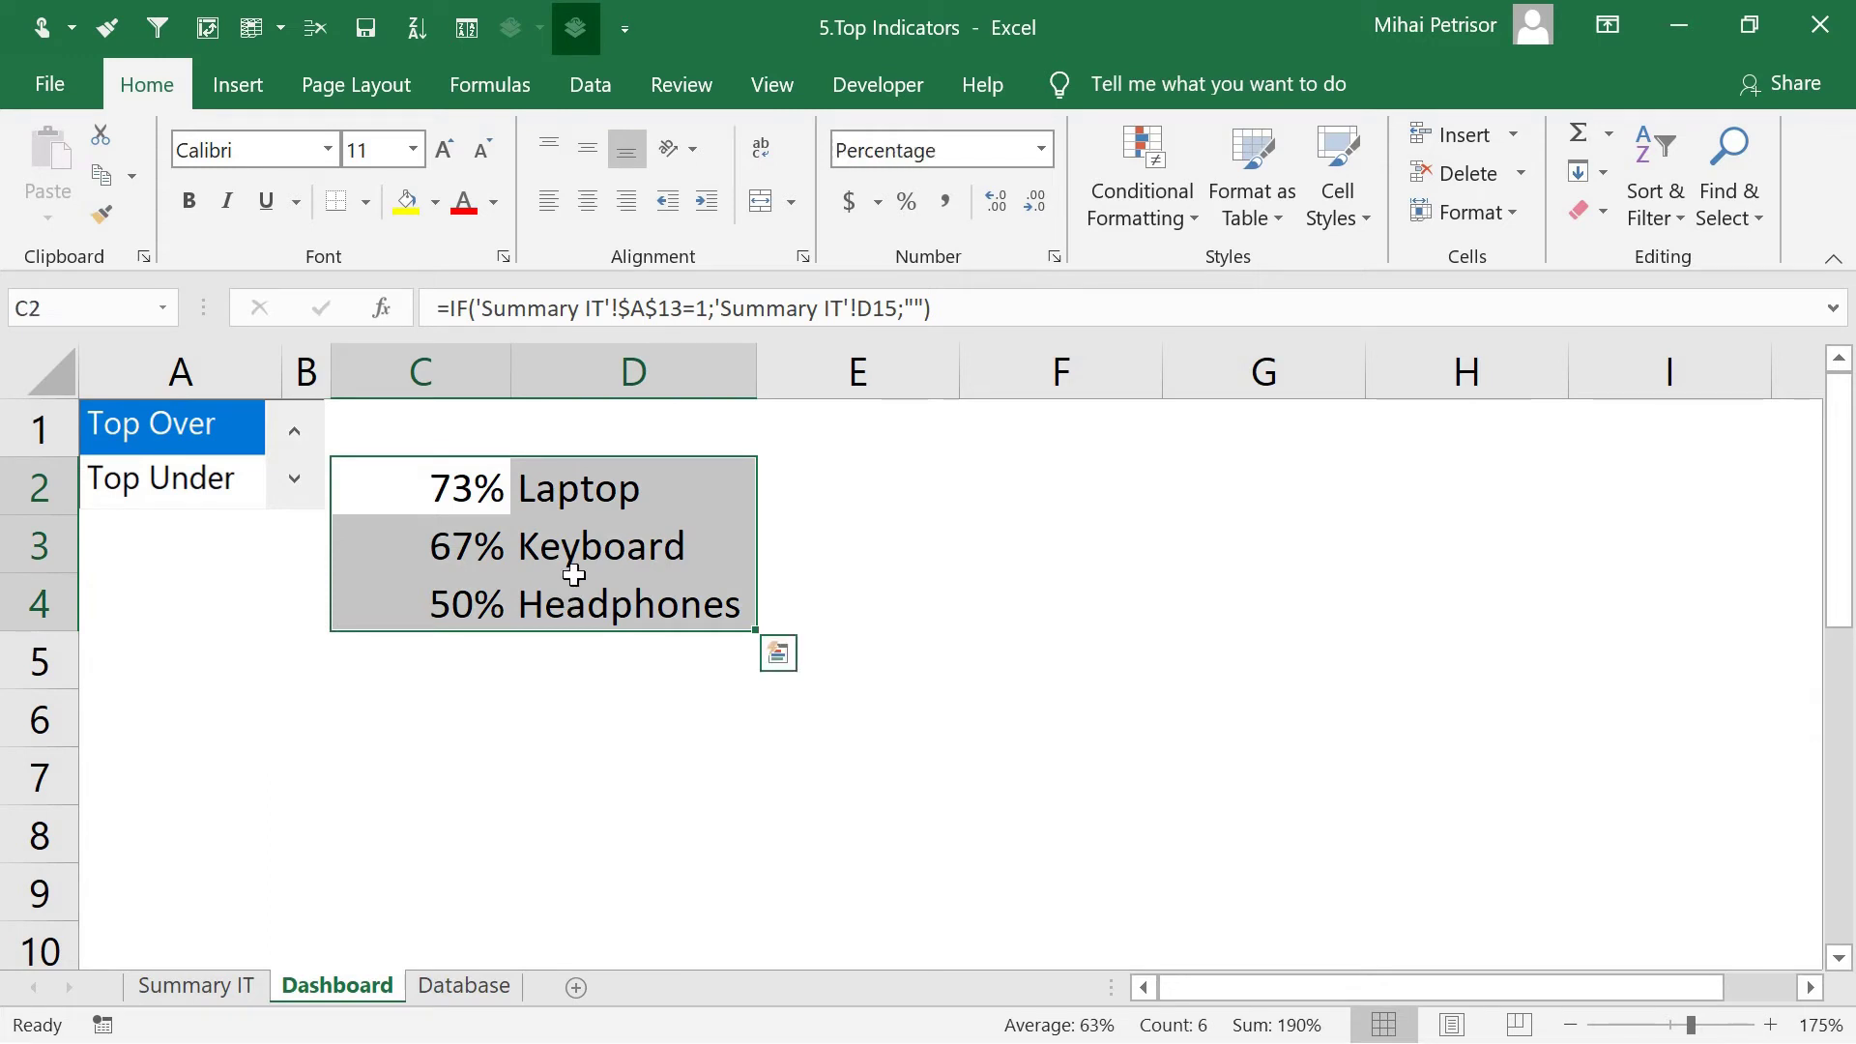
left_click(272, 92)
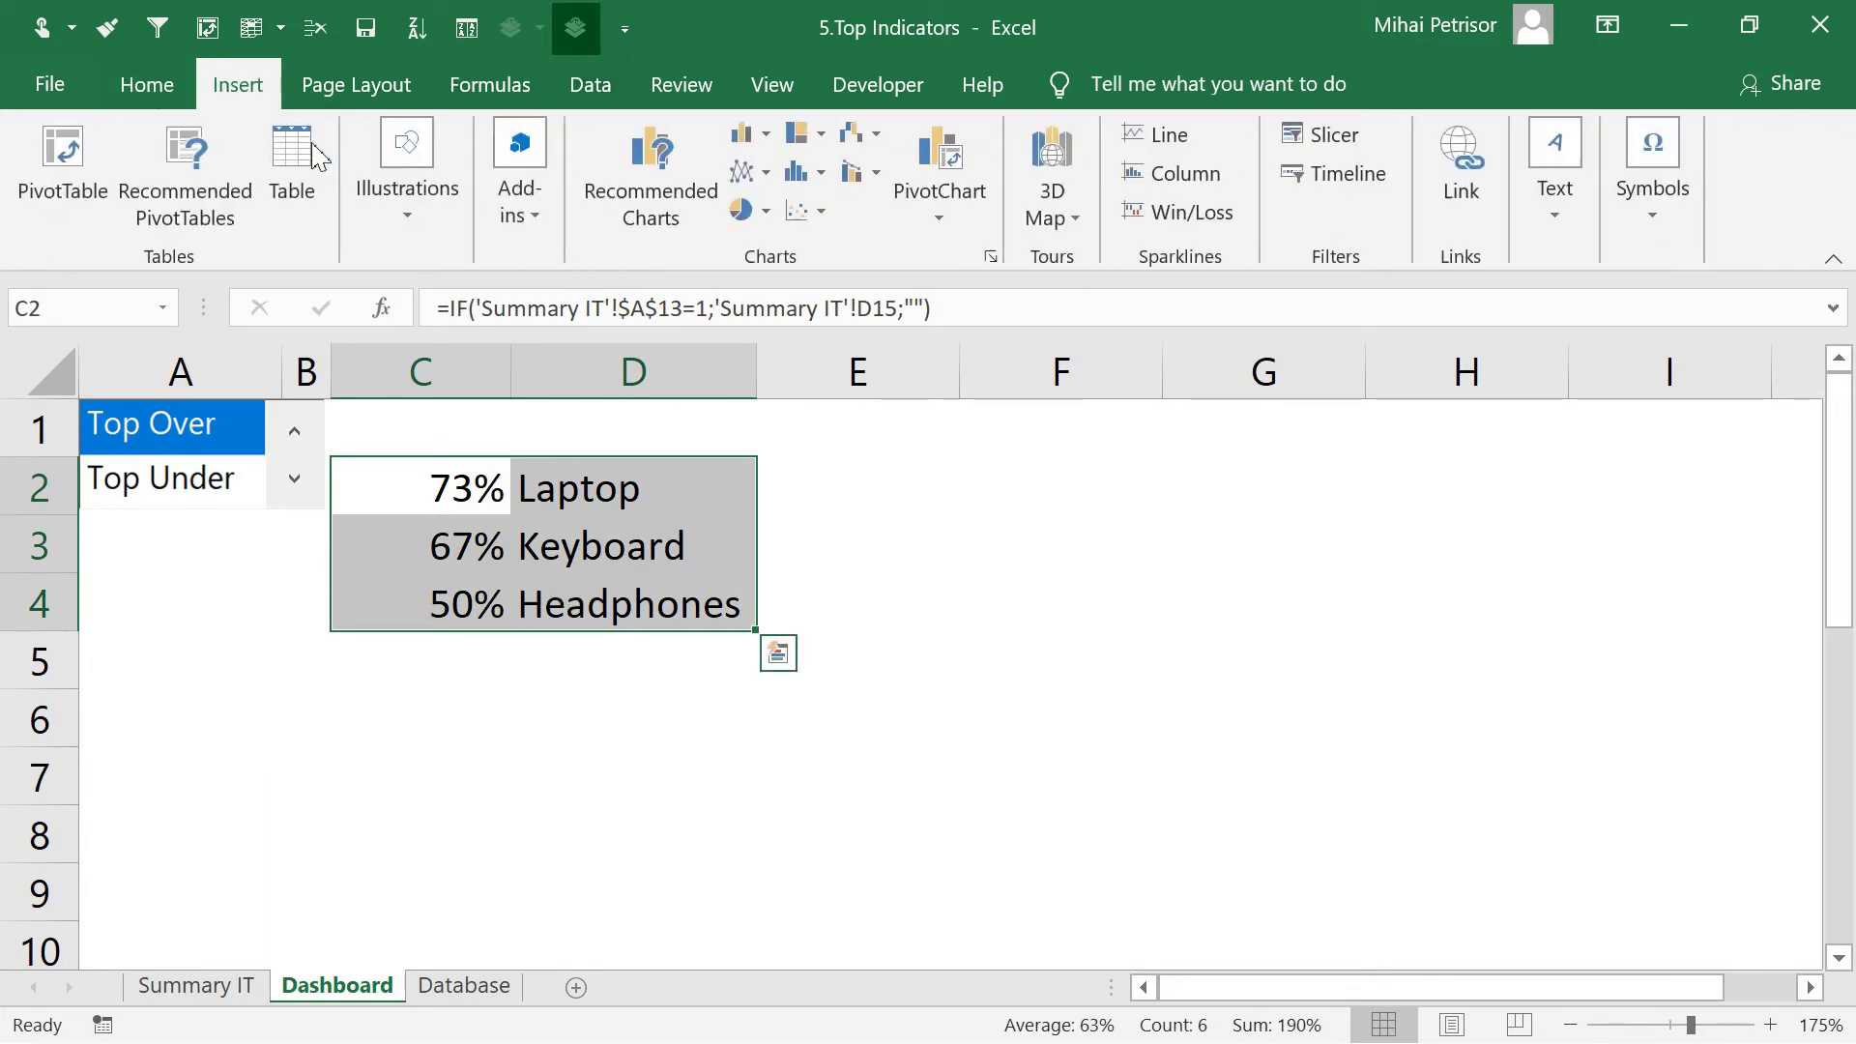
left_click(744, 151)
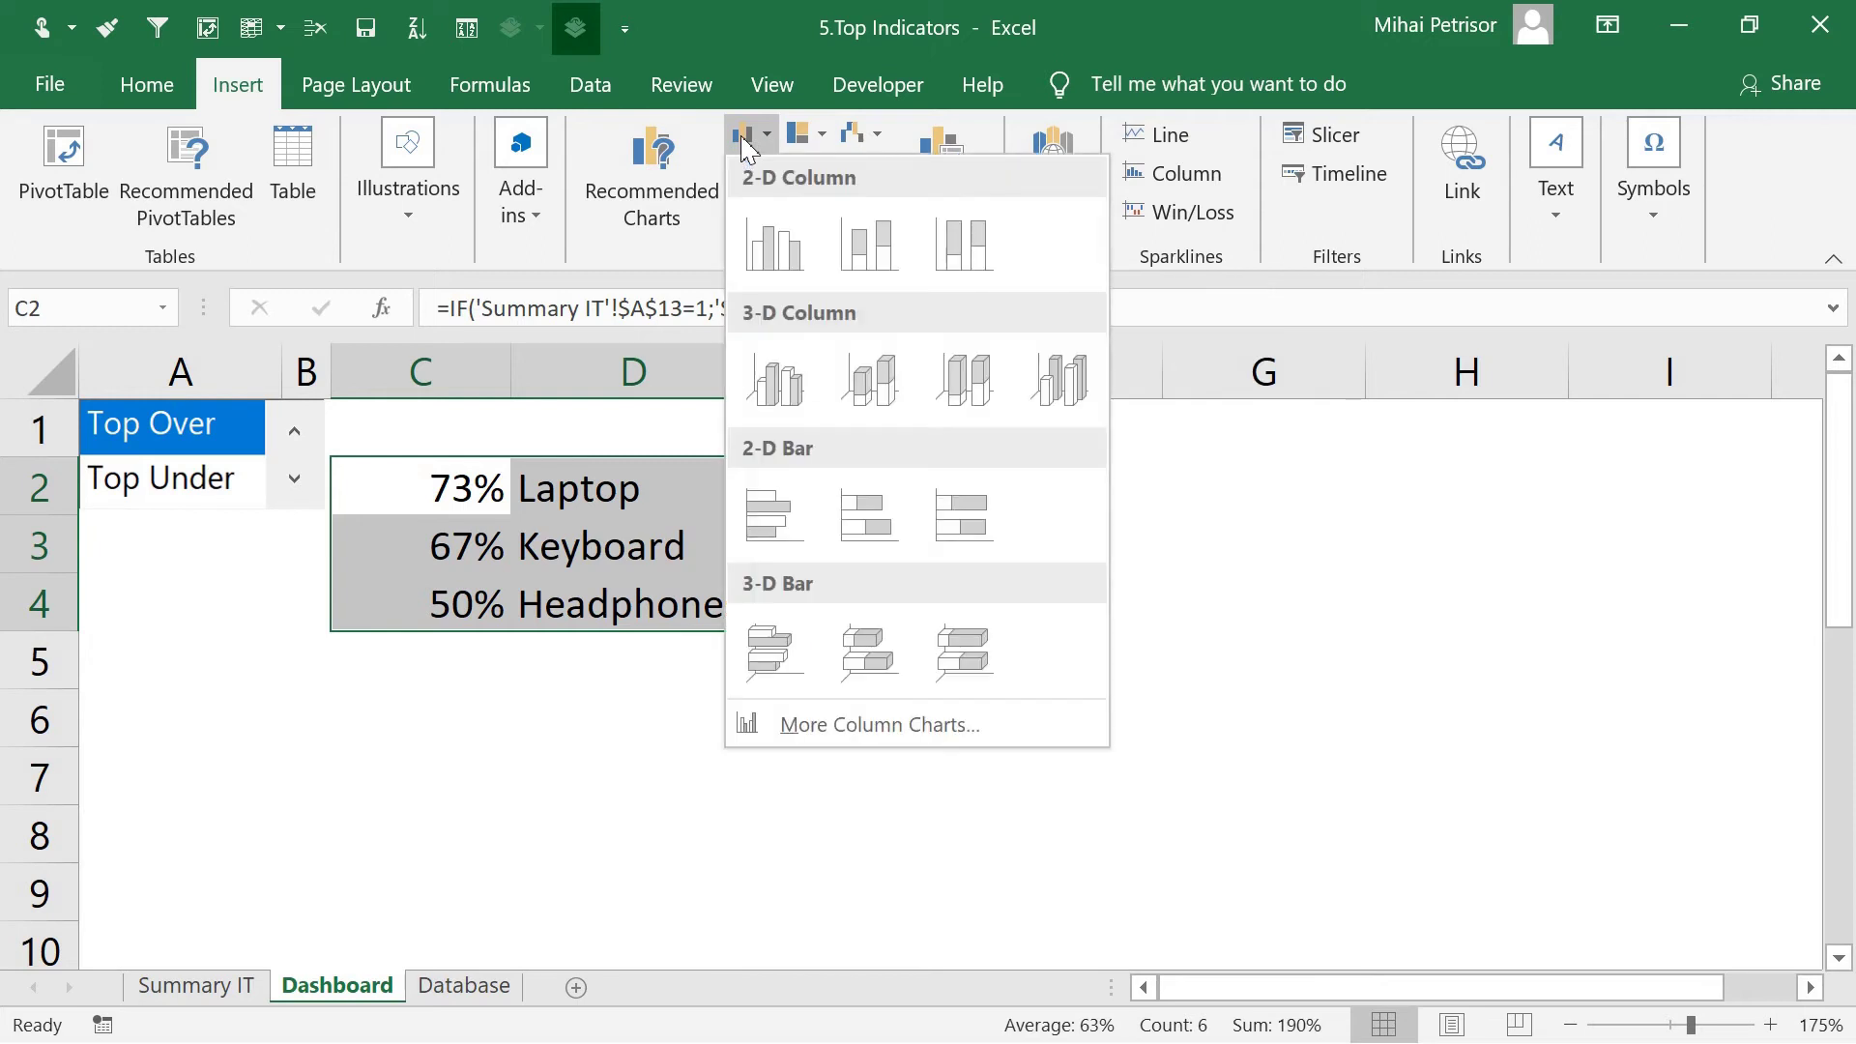
left_click(802, 372)
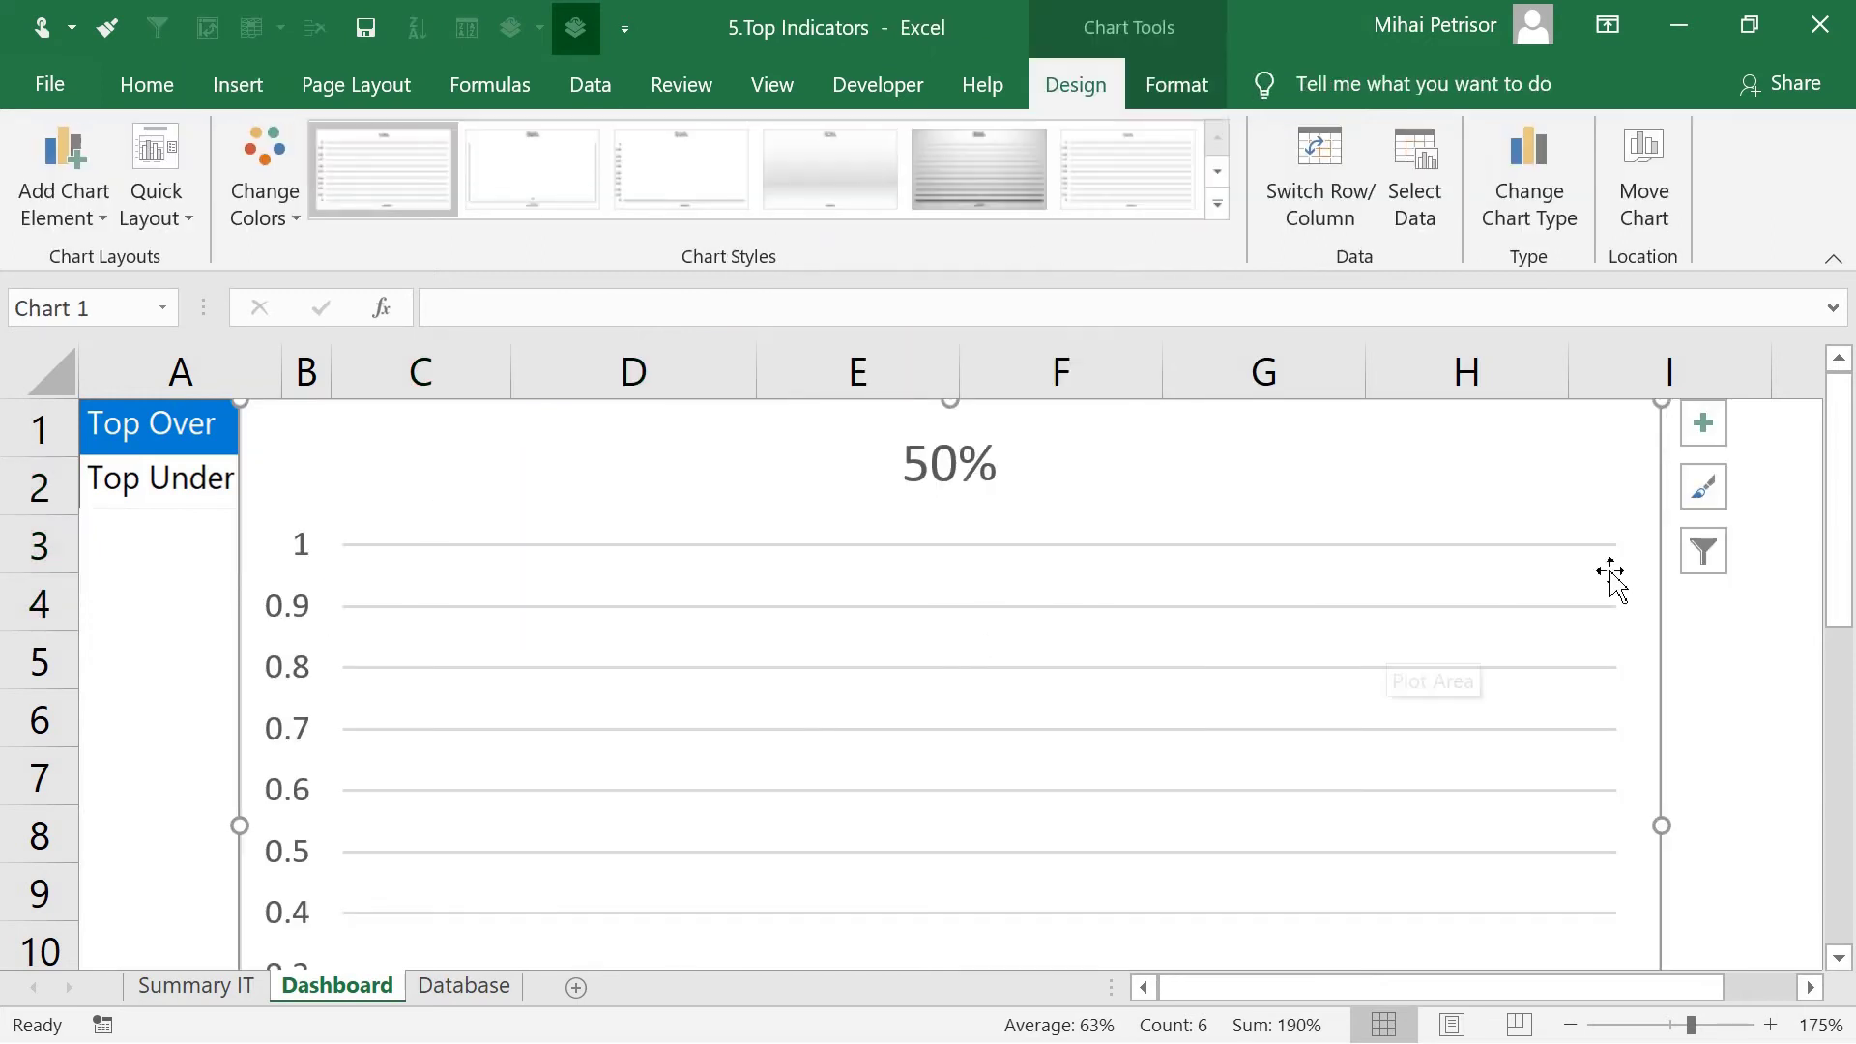
scroll(1319, 692, "down", 3)
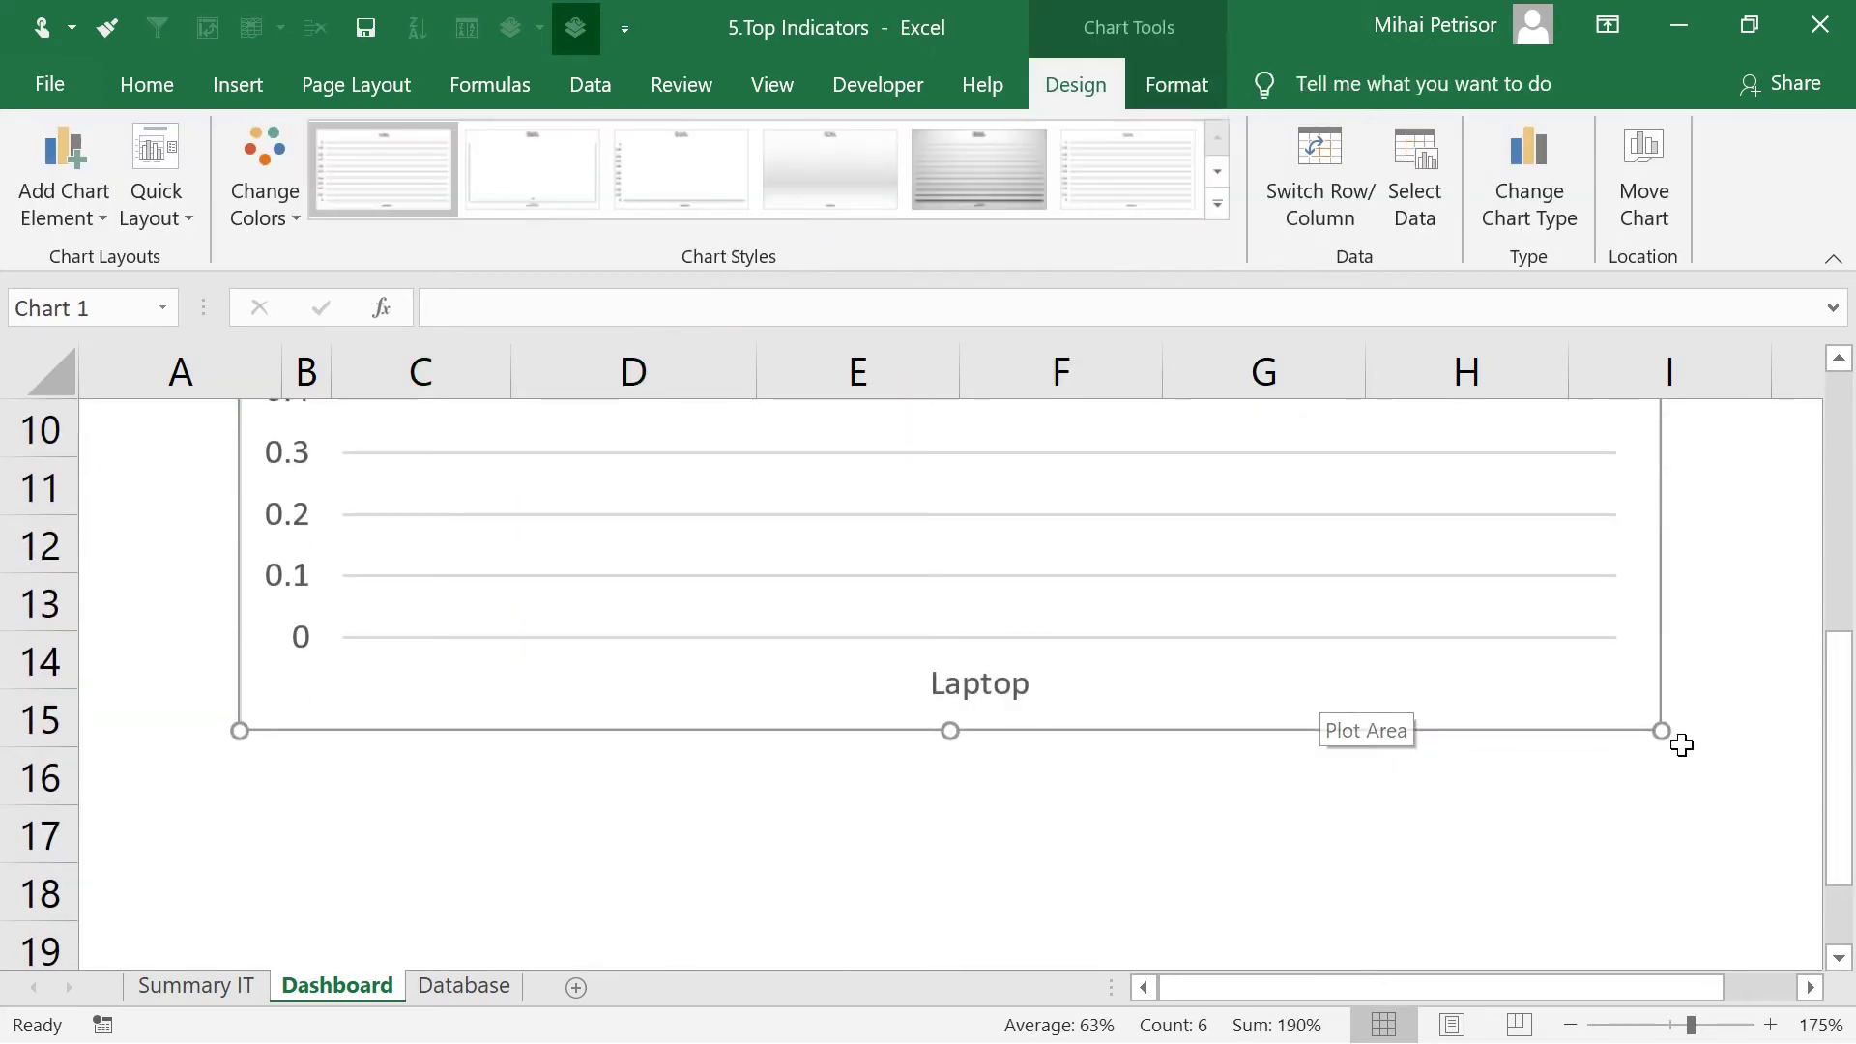
left_click_drag(1663, 729, 823, 405)
scroll(663, 631, "up", 3)
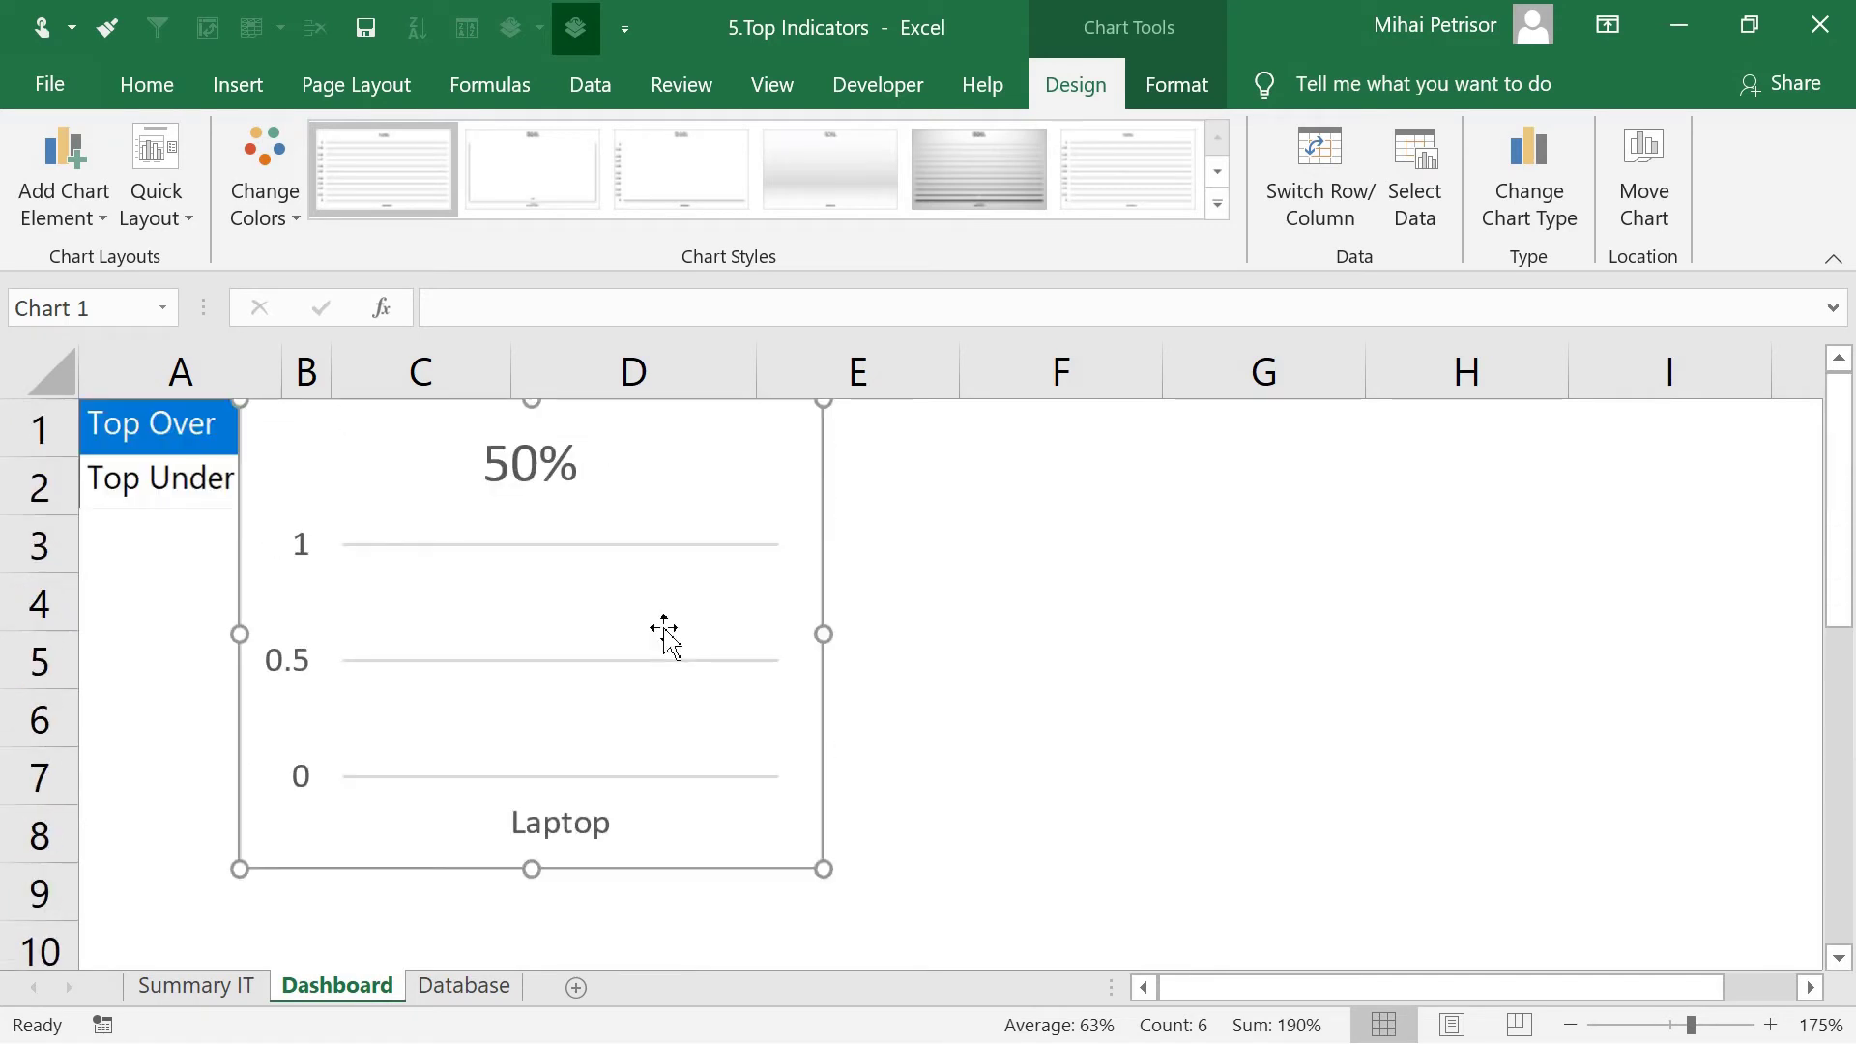
scroll(677, 637, "down", 2)
scroll(677, 618, "up", 2)
left_click_drag(589, 583, 496, 726)
left_click_drag(824, 872, 1181, 884)
left_click_drag(932, 474, 704, 671)
scroll(828, 574, "down", 1)
scroll(828, 574, "down", 1)
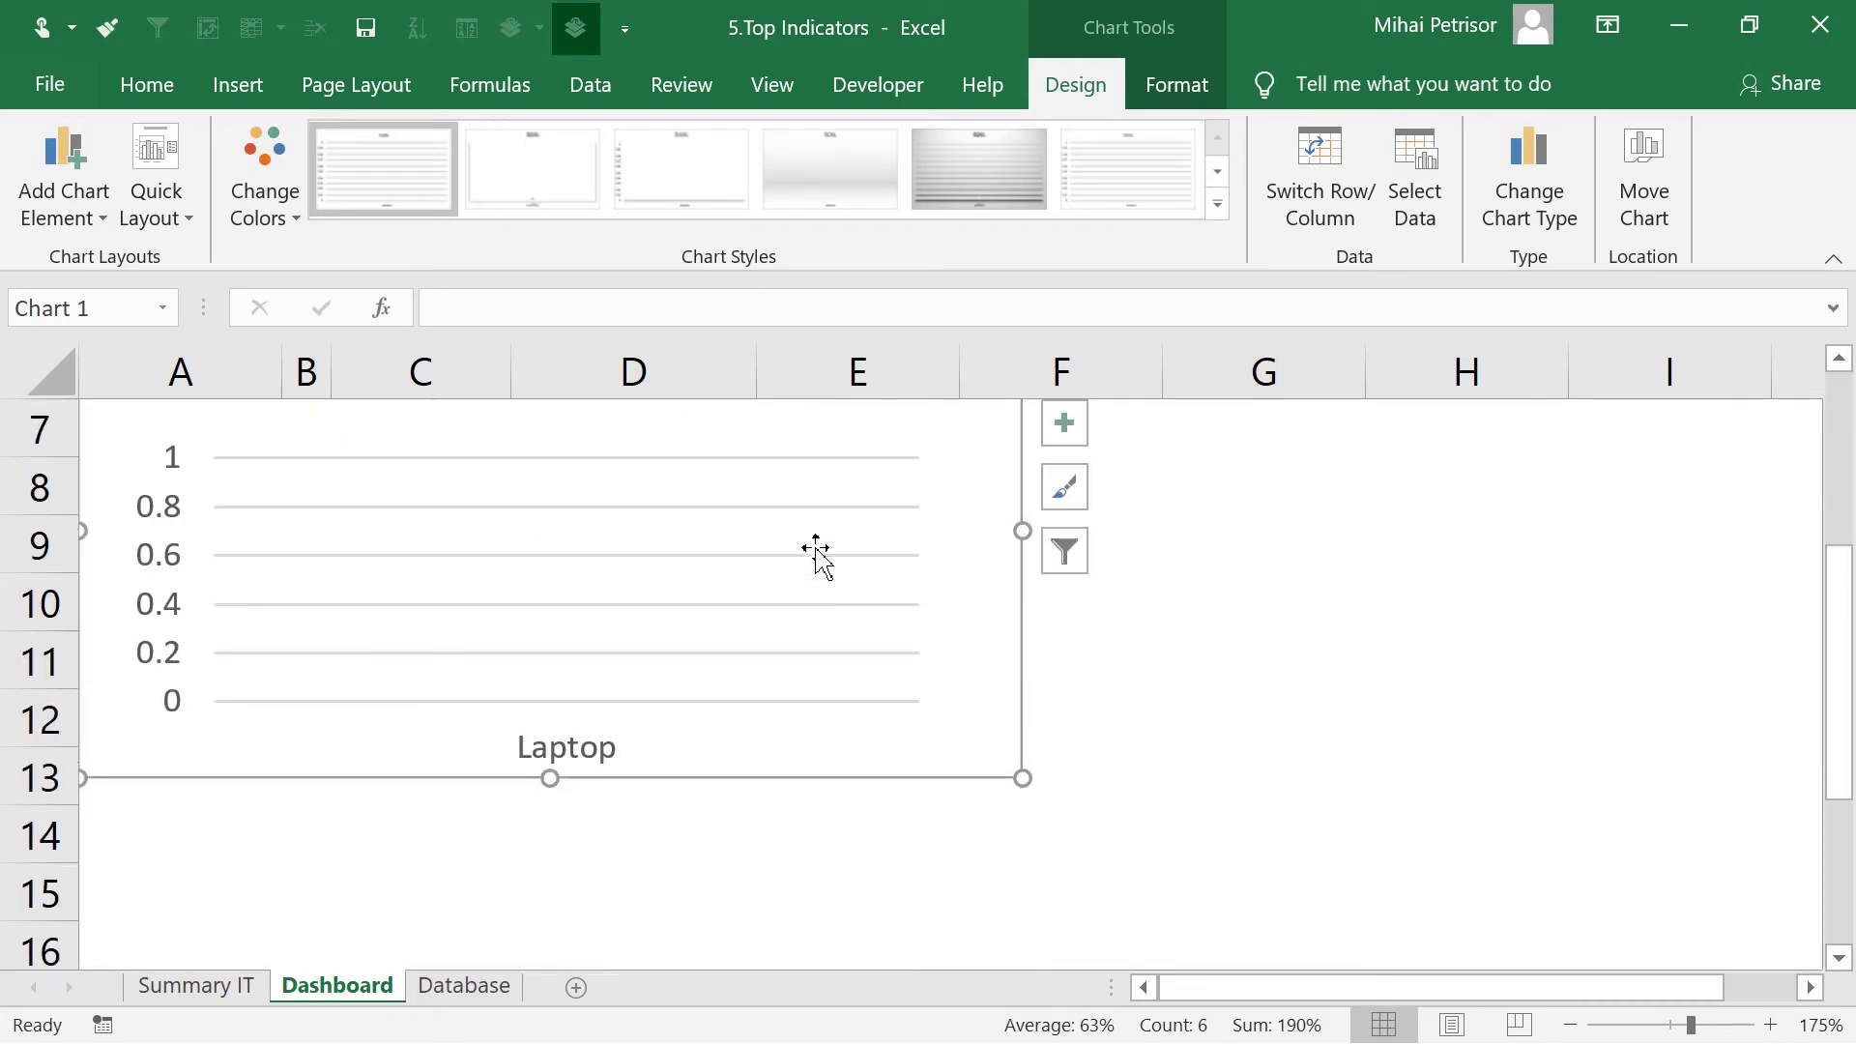
scroll(816, 551, "up", 1)
left_click_drag(788, 570, 847, 643)
scroll(847, 643, "up", 3)
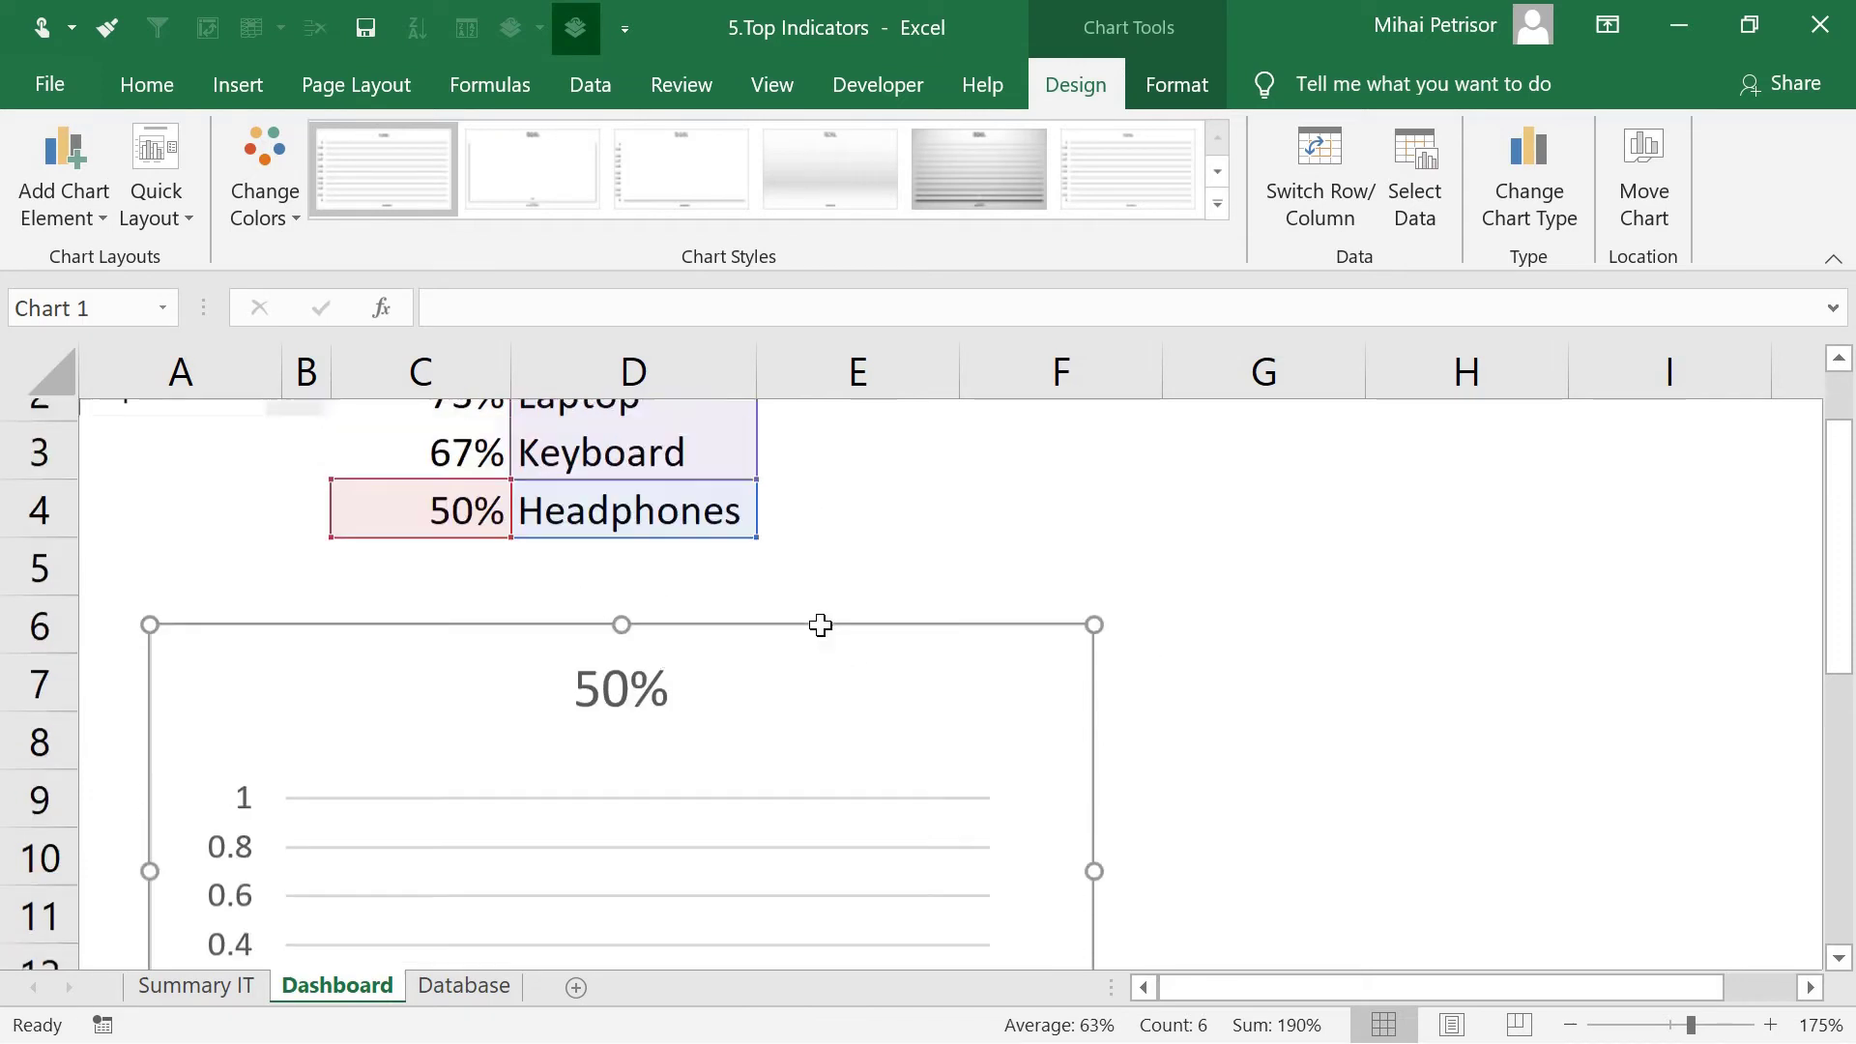
key("Delete")
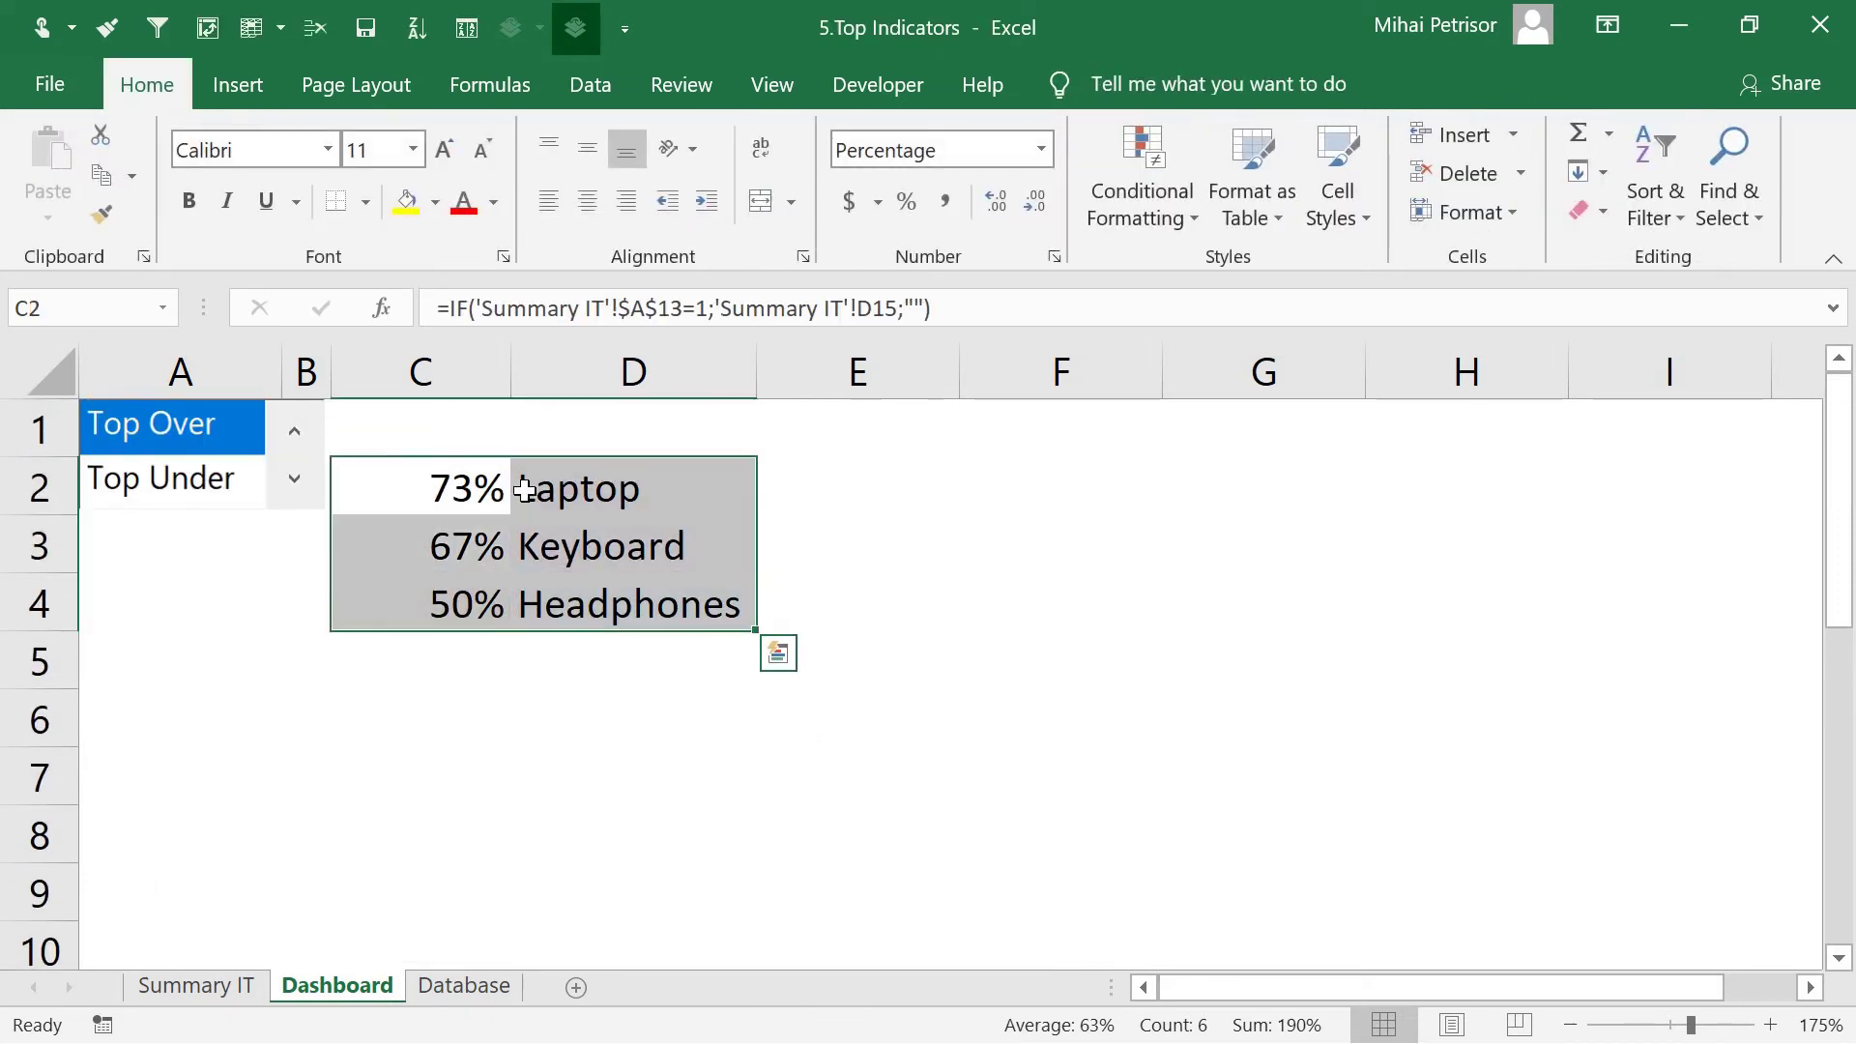
Reselect C2:D4 and insert the three-series clustered bar chart from All Charts > Bar
left_click(497, 770)
left_click(558, 484)
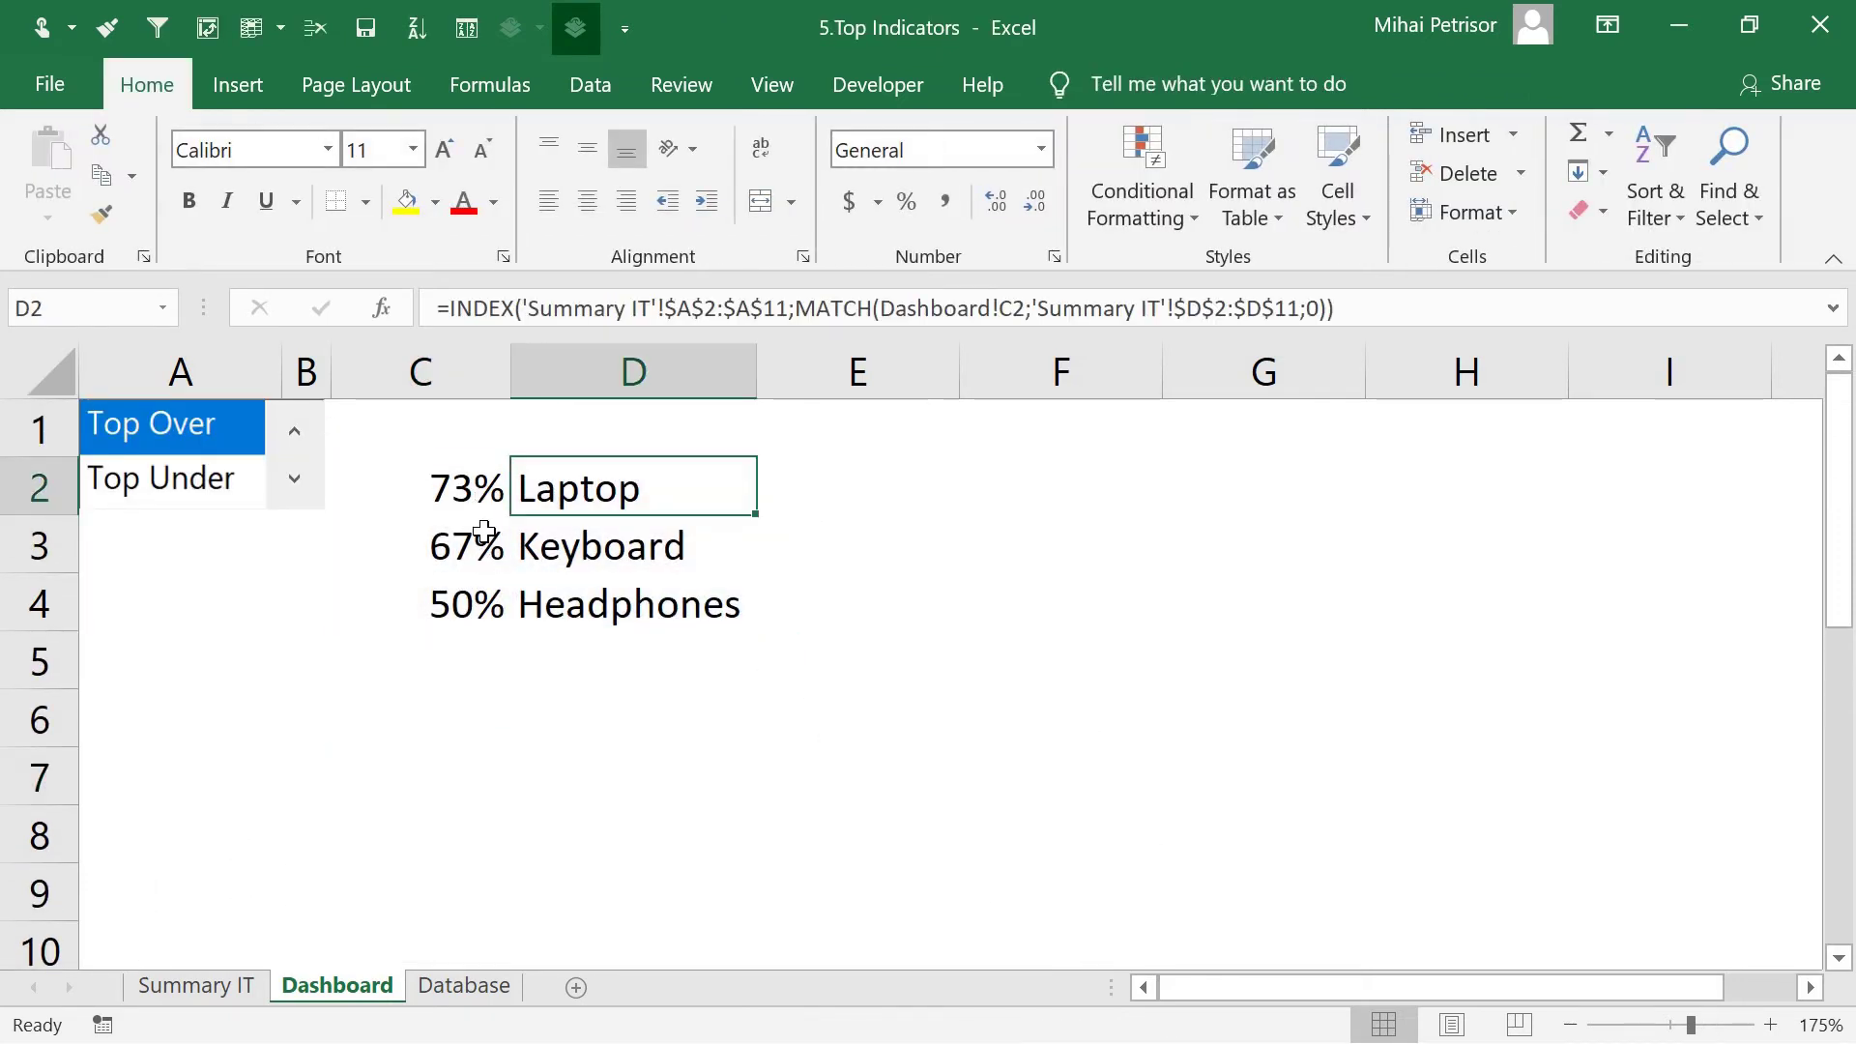
left_click_drag(481, 504, 606, 605)
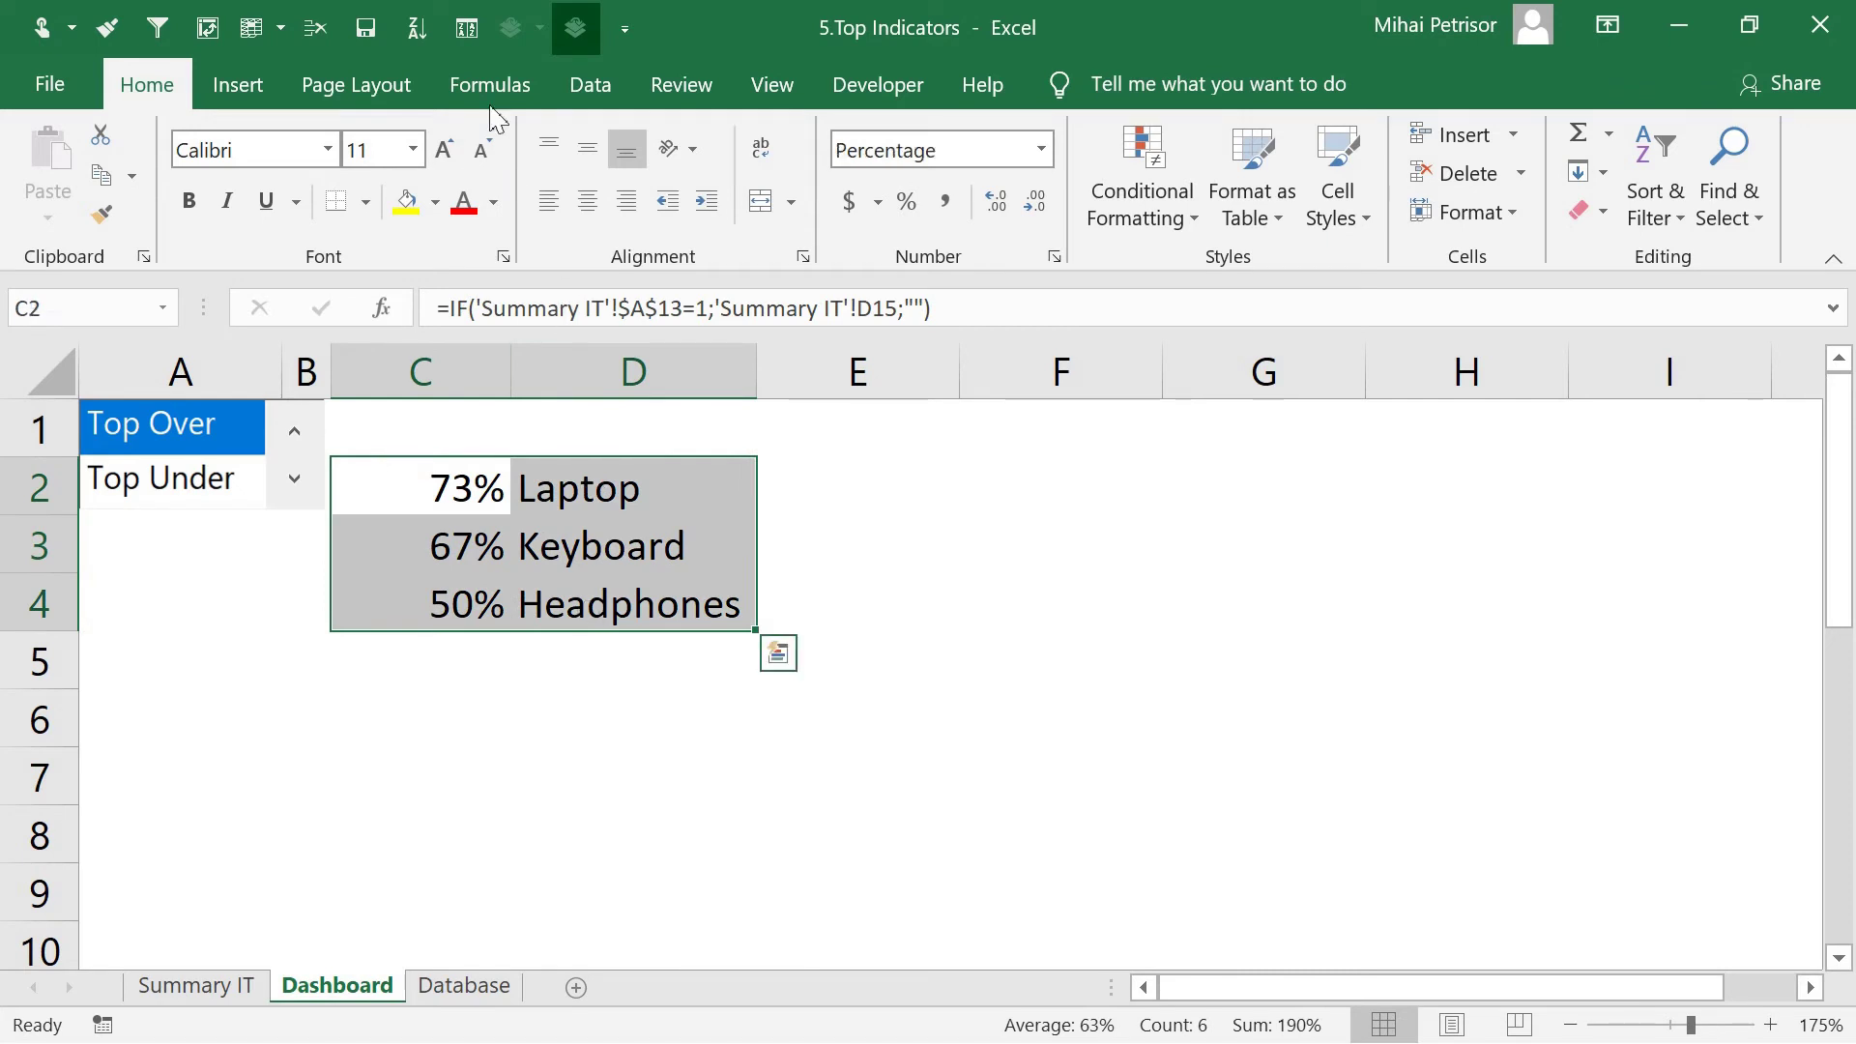
left_click(238, 87)
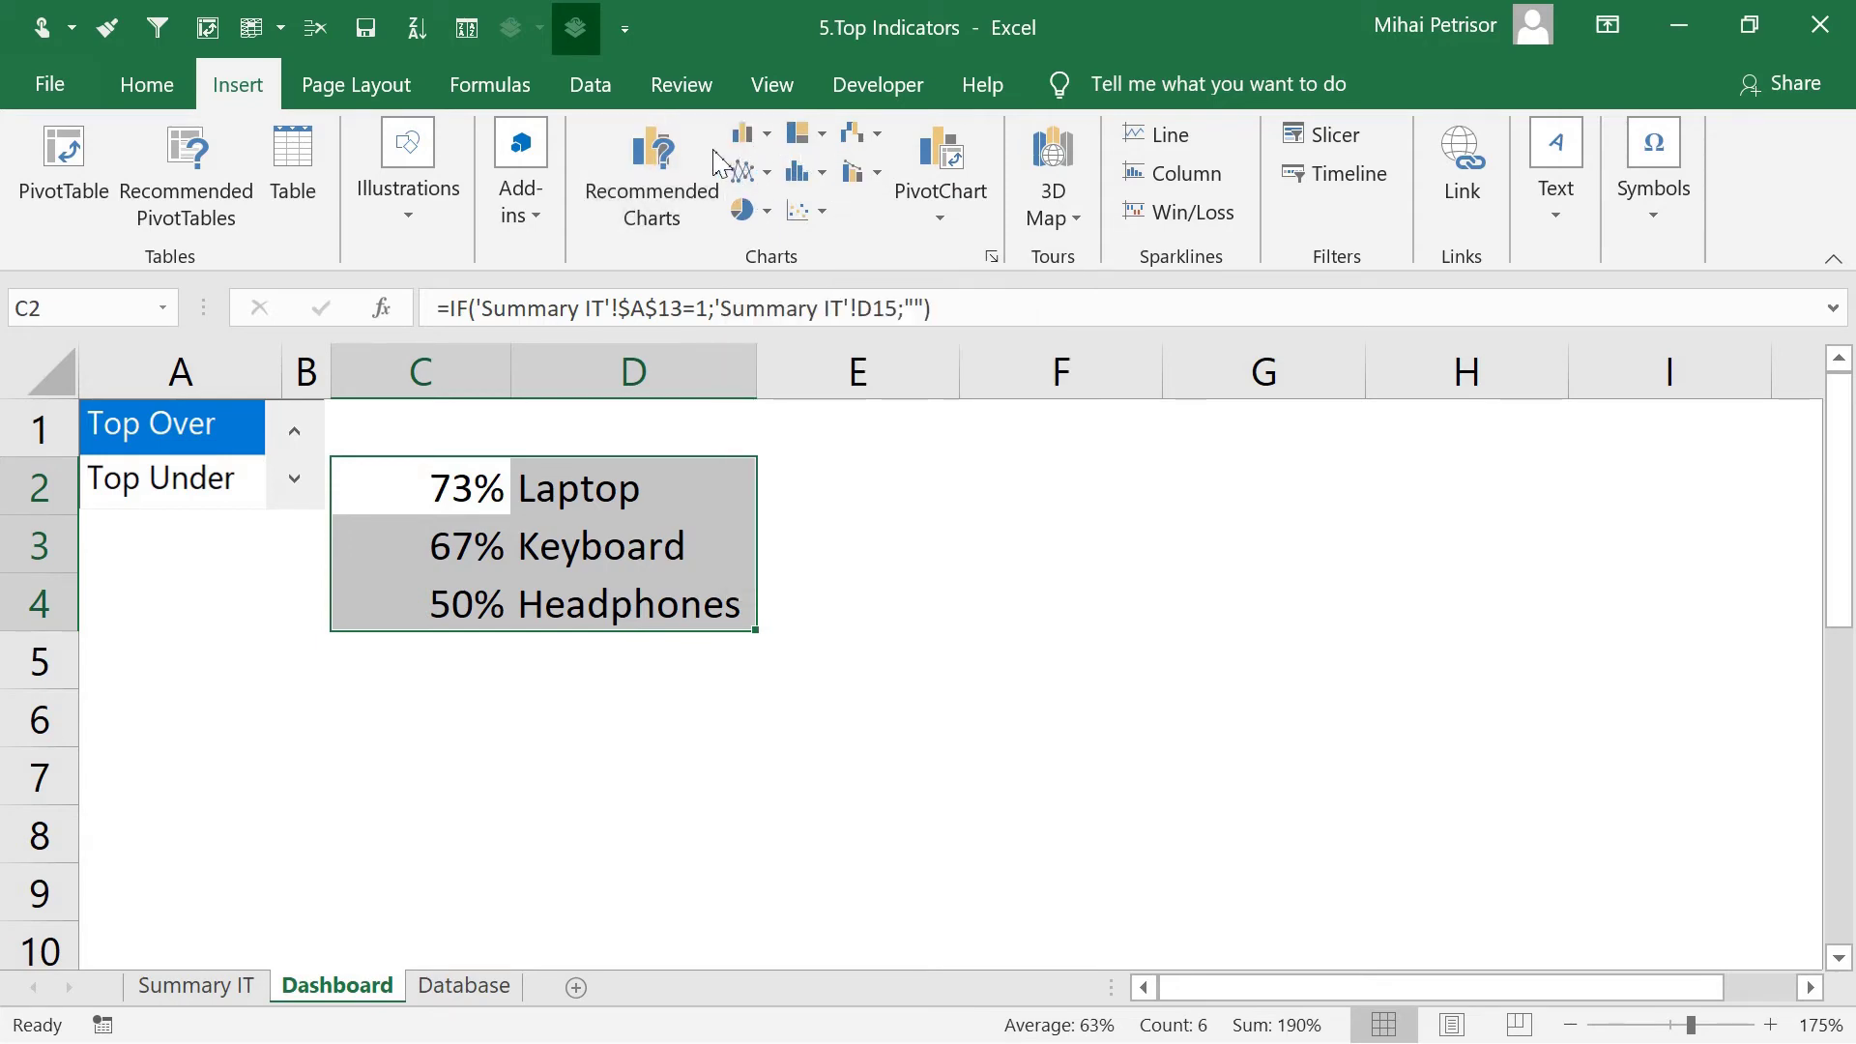
left_click(665, 188)
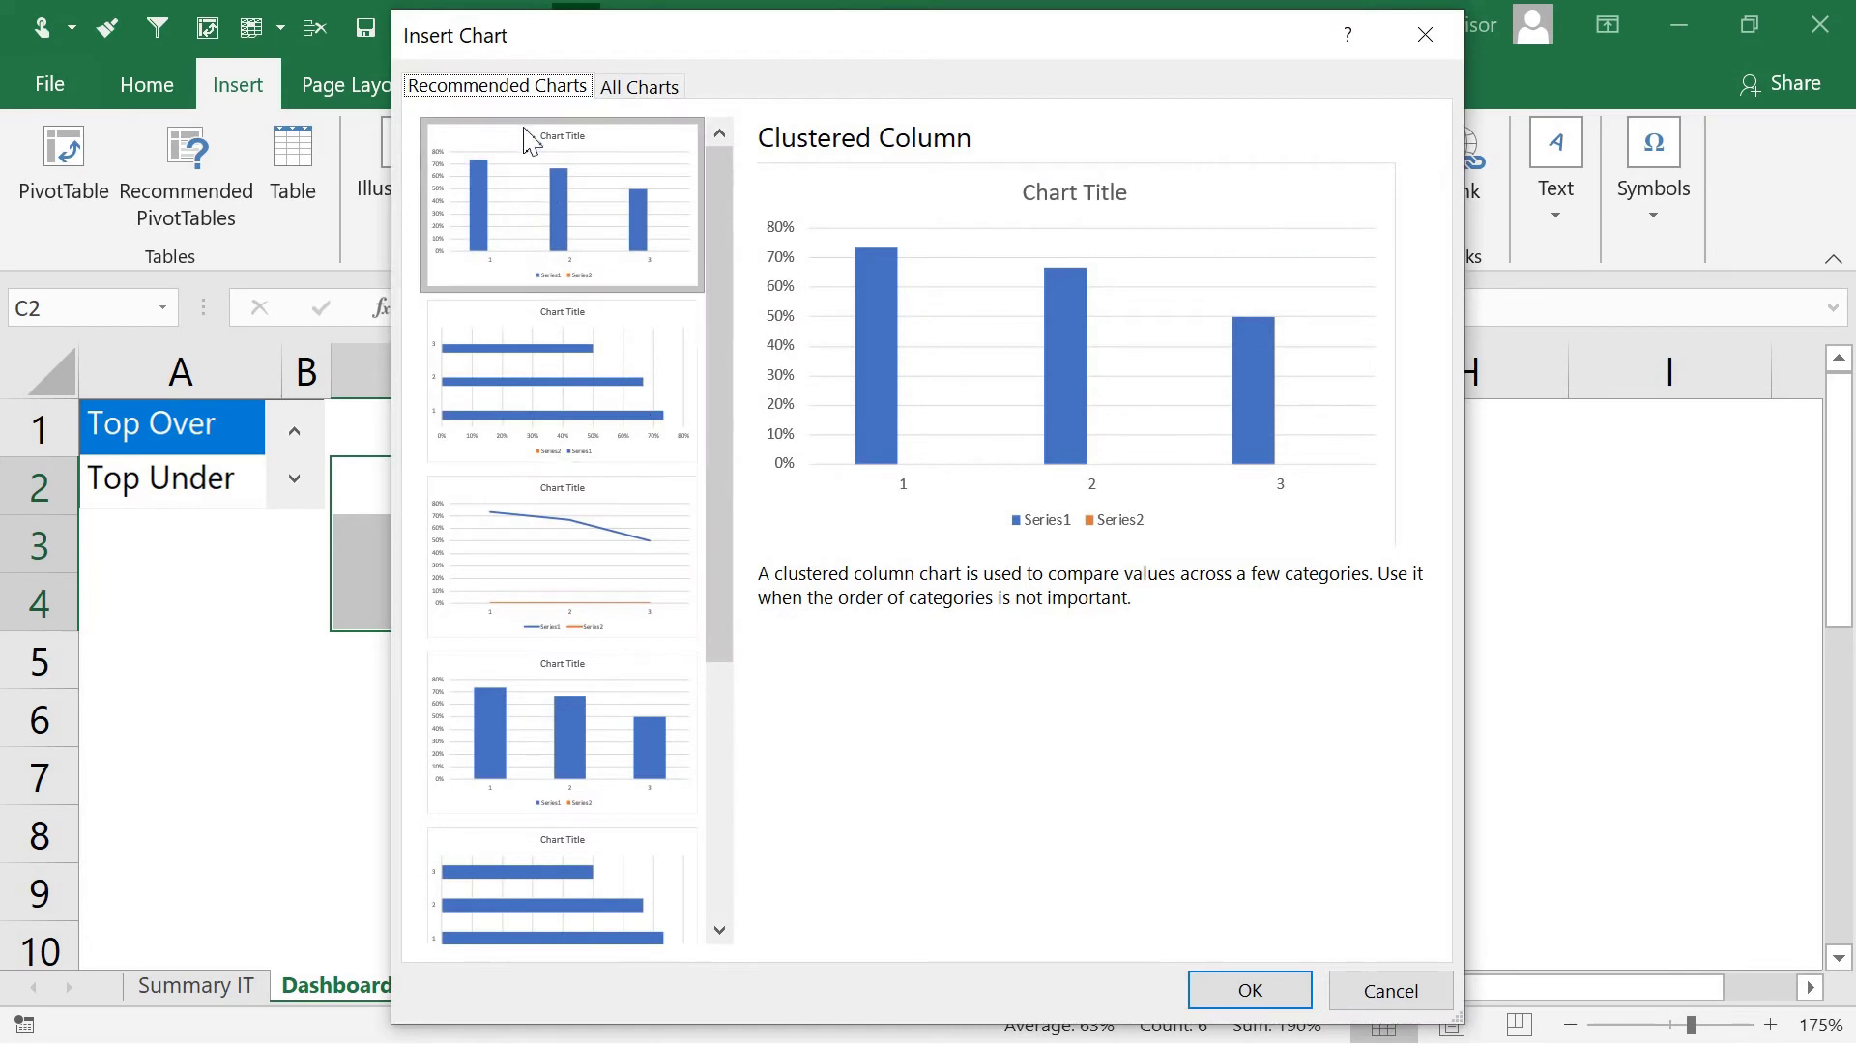
left_click(639, 87)
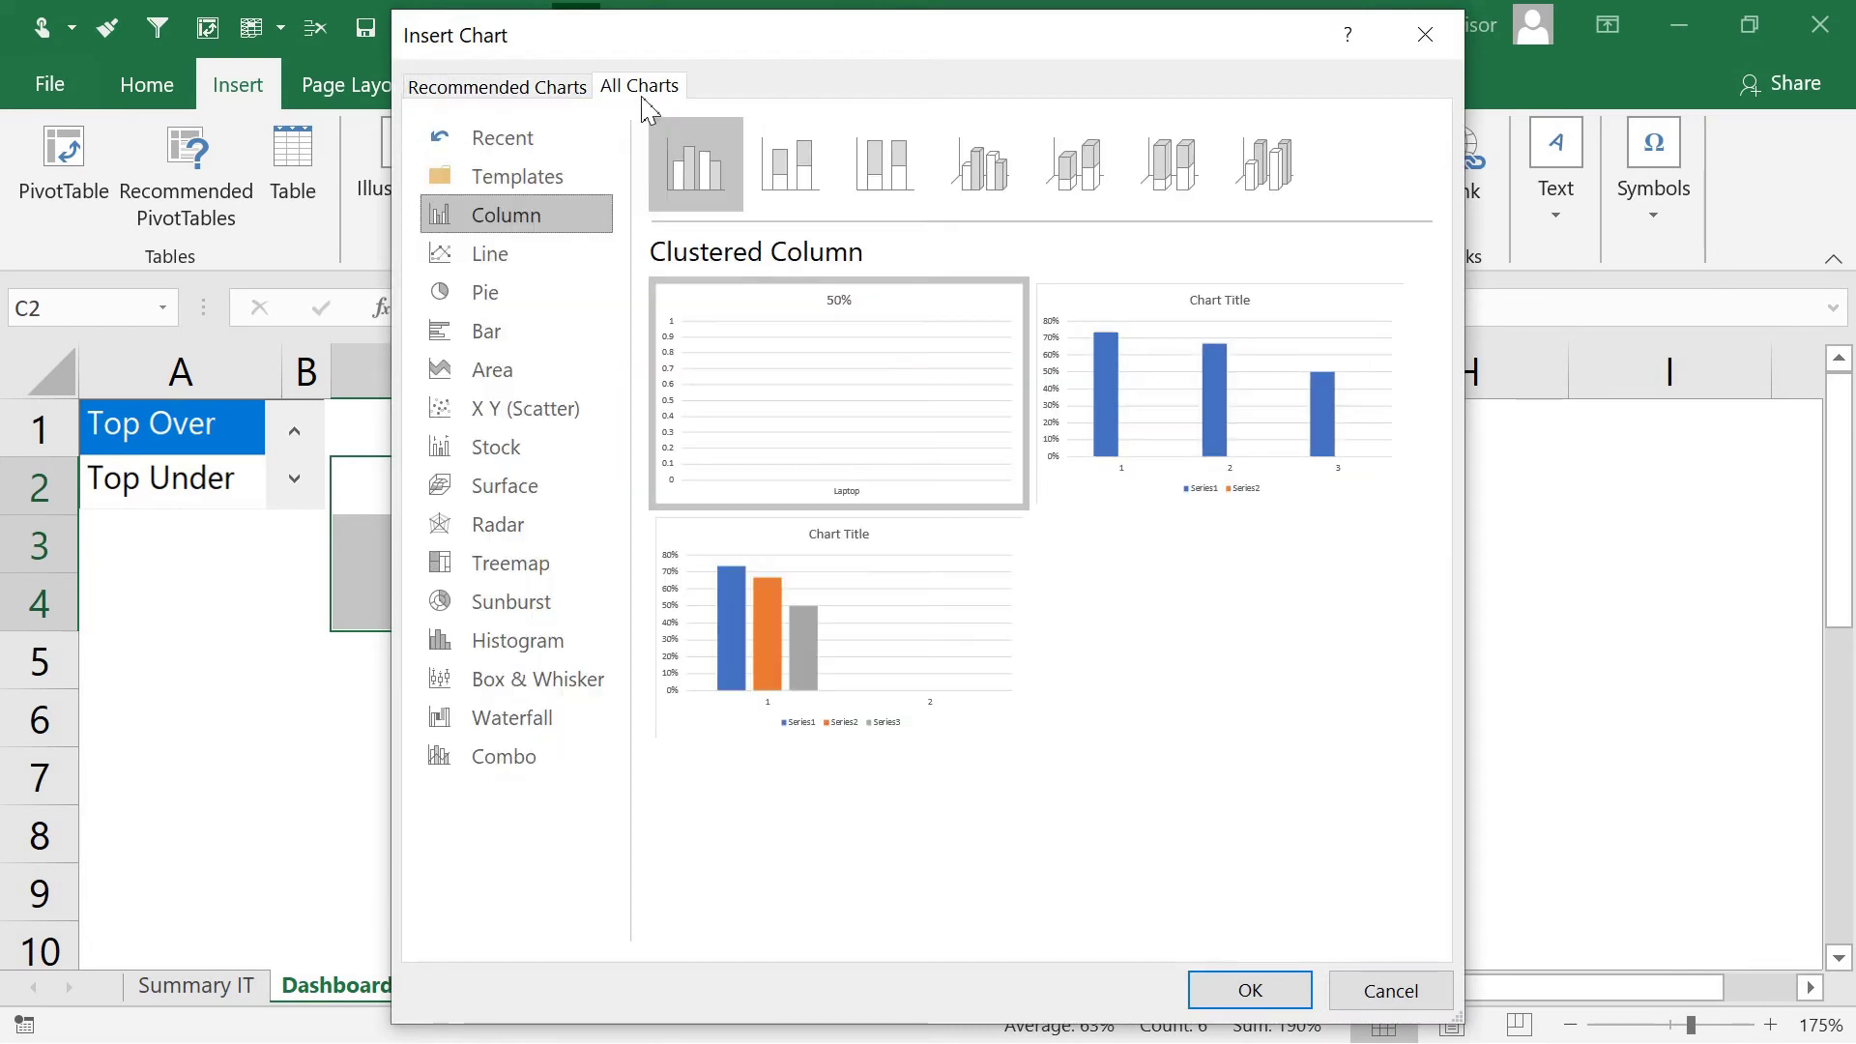
left_click(520, 342)
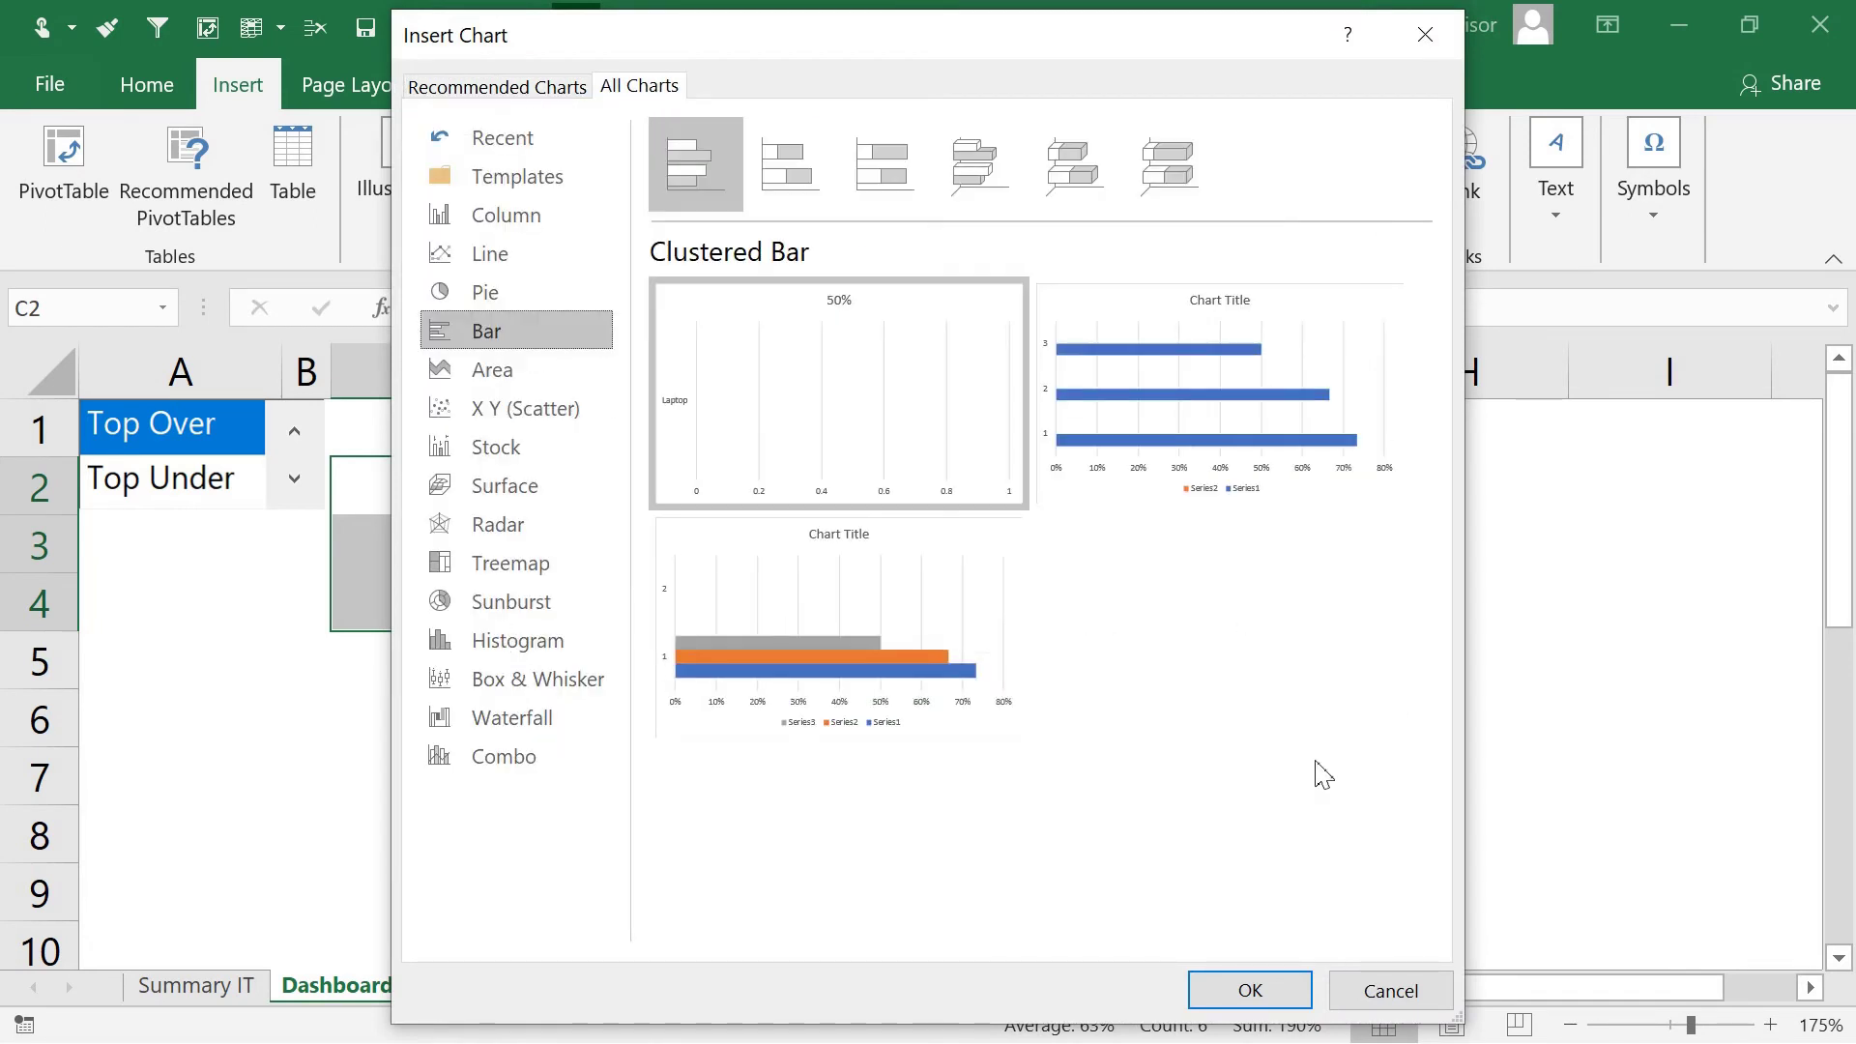
left_click(865, 626)
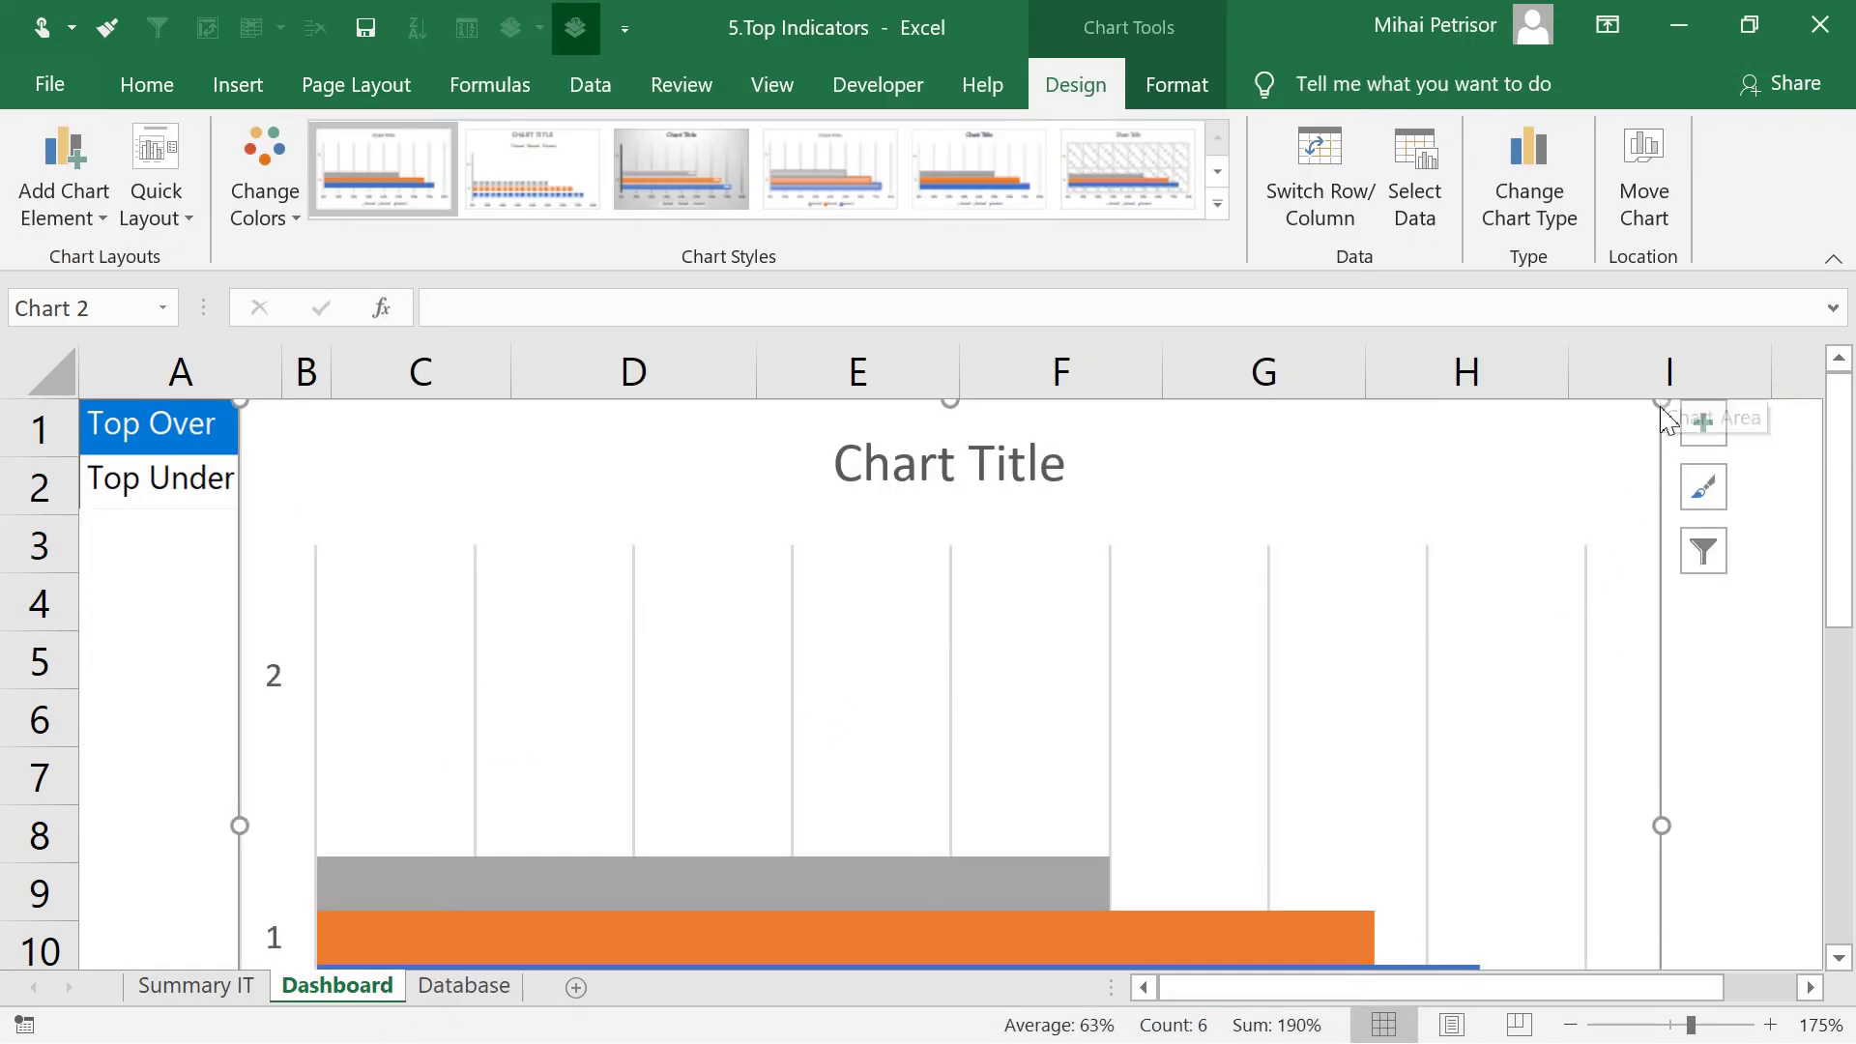
Shrink the bar chart and position it below the Top Over/Top Under list
left_click_drag(1662, 414, 843, 705)
left_click_drag(700, 713, 541, 660)
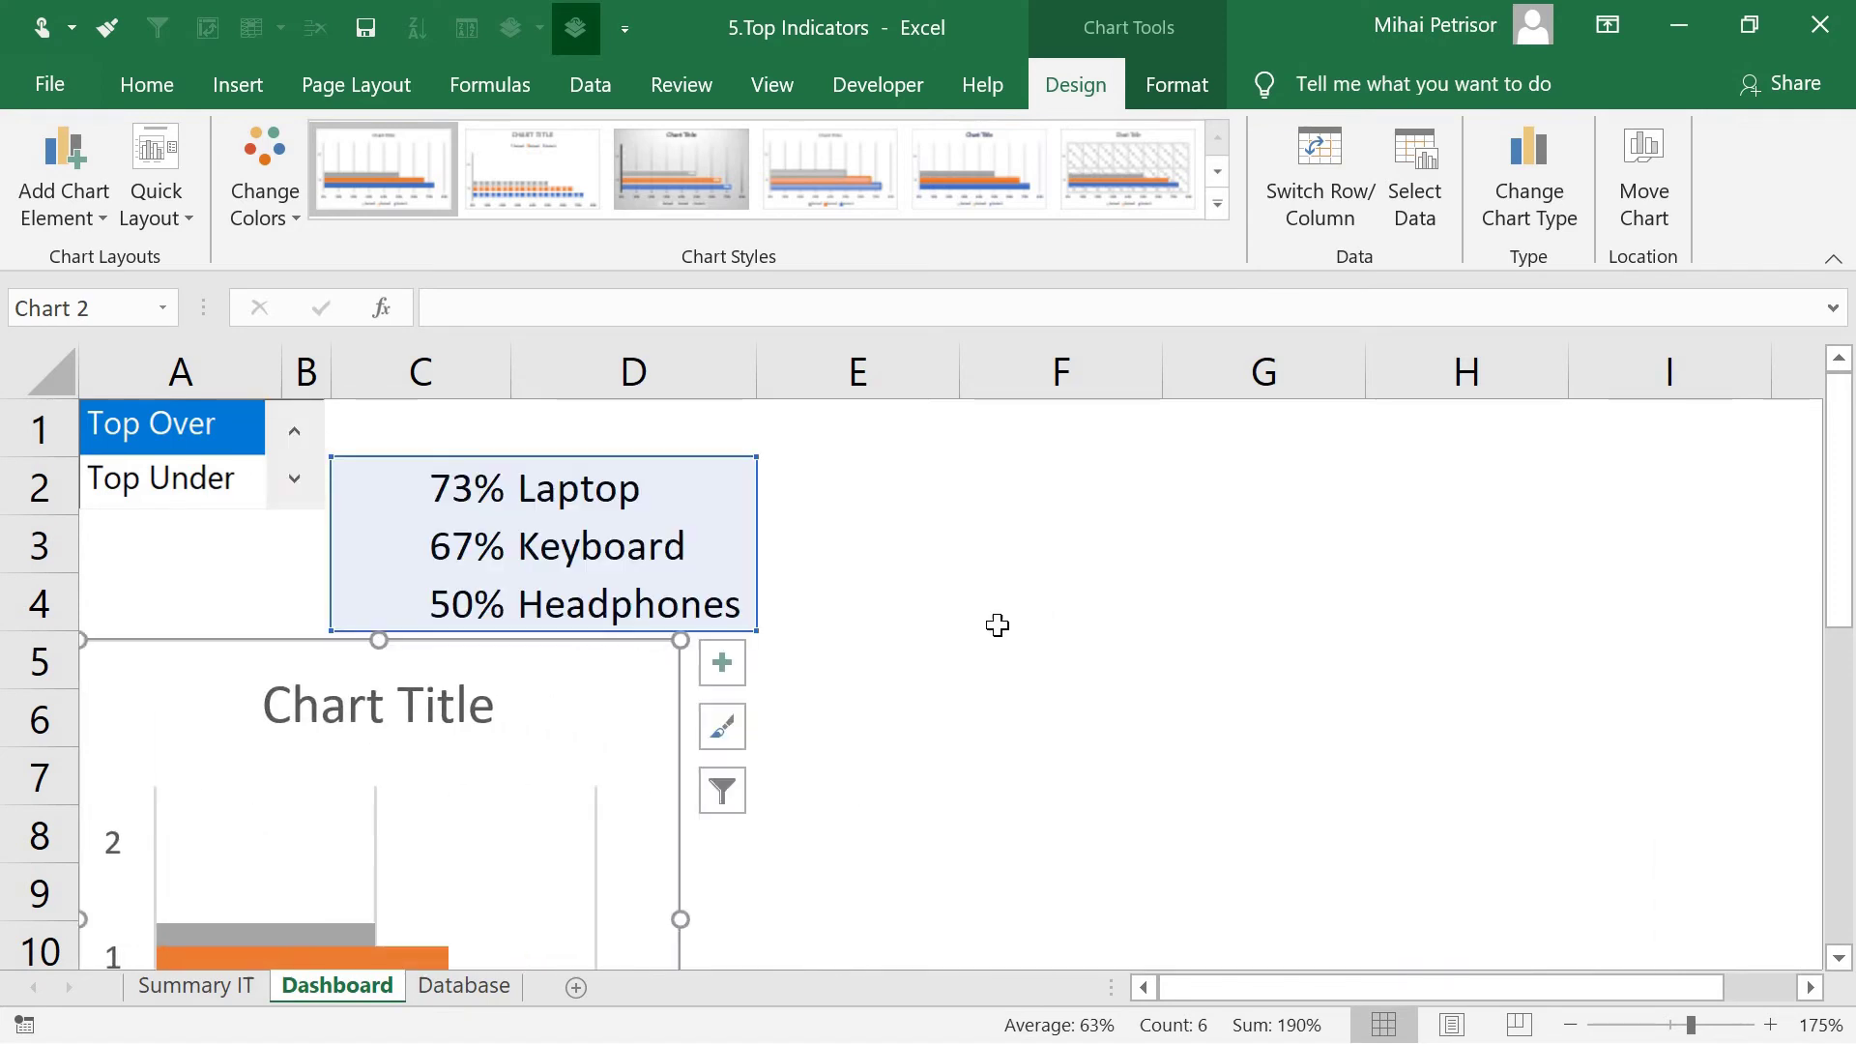
scroll(986, 634, "down", 1)
left_click_drag(680, 747, 862, 744)
scroll(580, 773, "down", 1)
left_click_drag(469, 857, 465, 705)
scroll(654, 708, "up", 2)
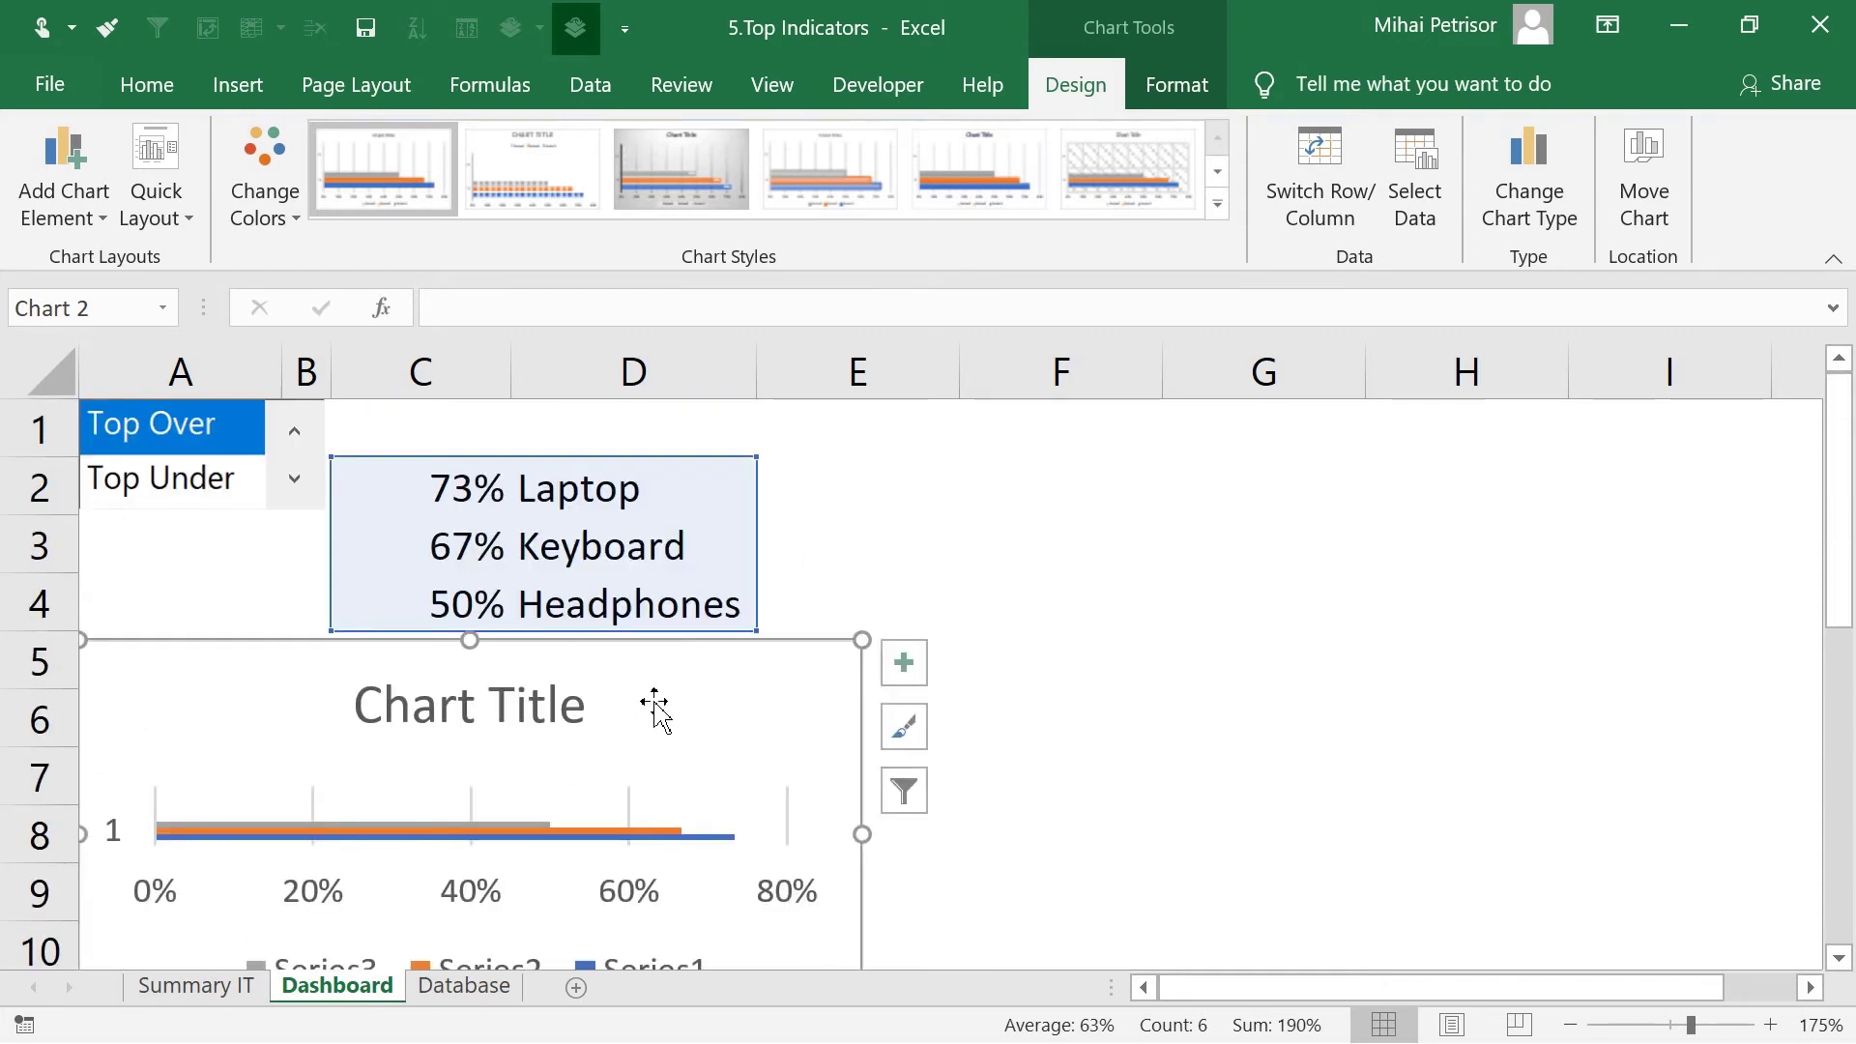
scroll(647, 744, "down", 1)
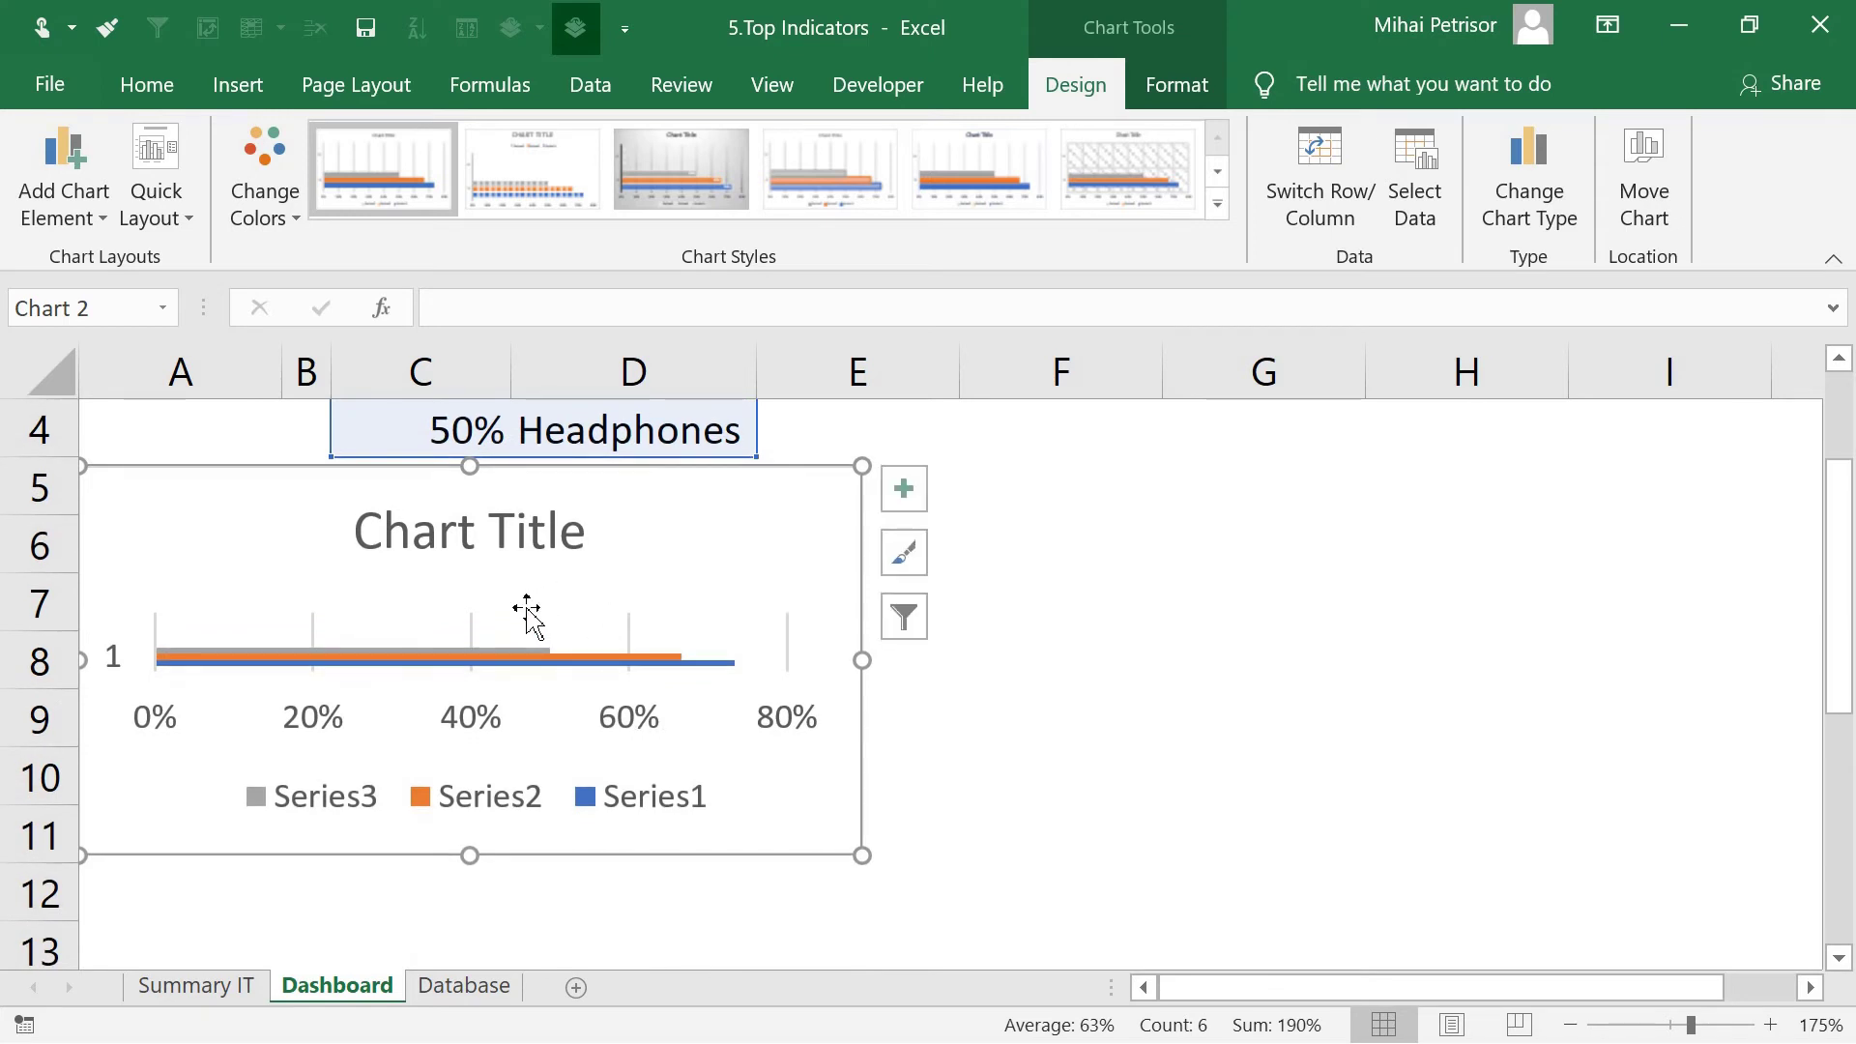
left_click_drag(865, 658, 830, 659)
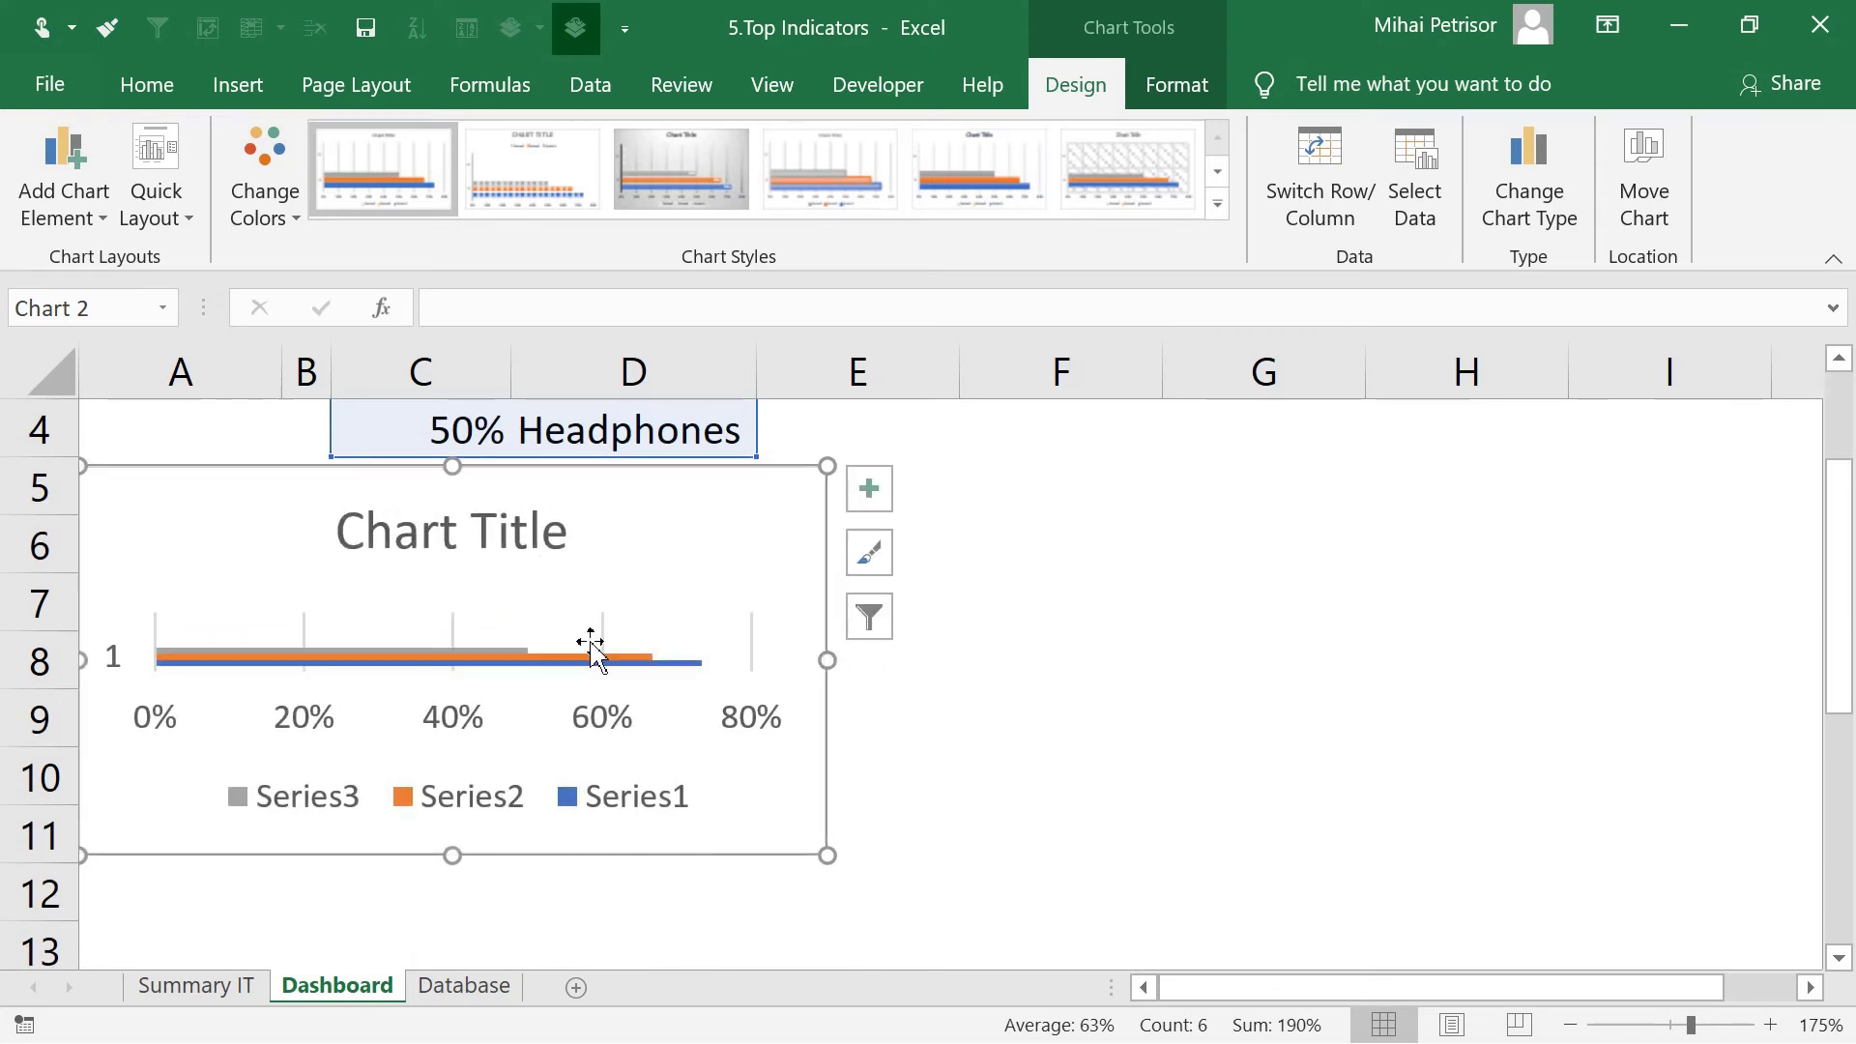
left_click_drag(289, 606, 227, 515)
Delete the chart title and the Series legend
left_click(551, 530)
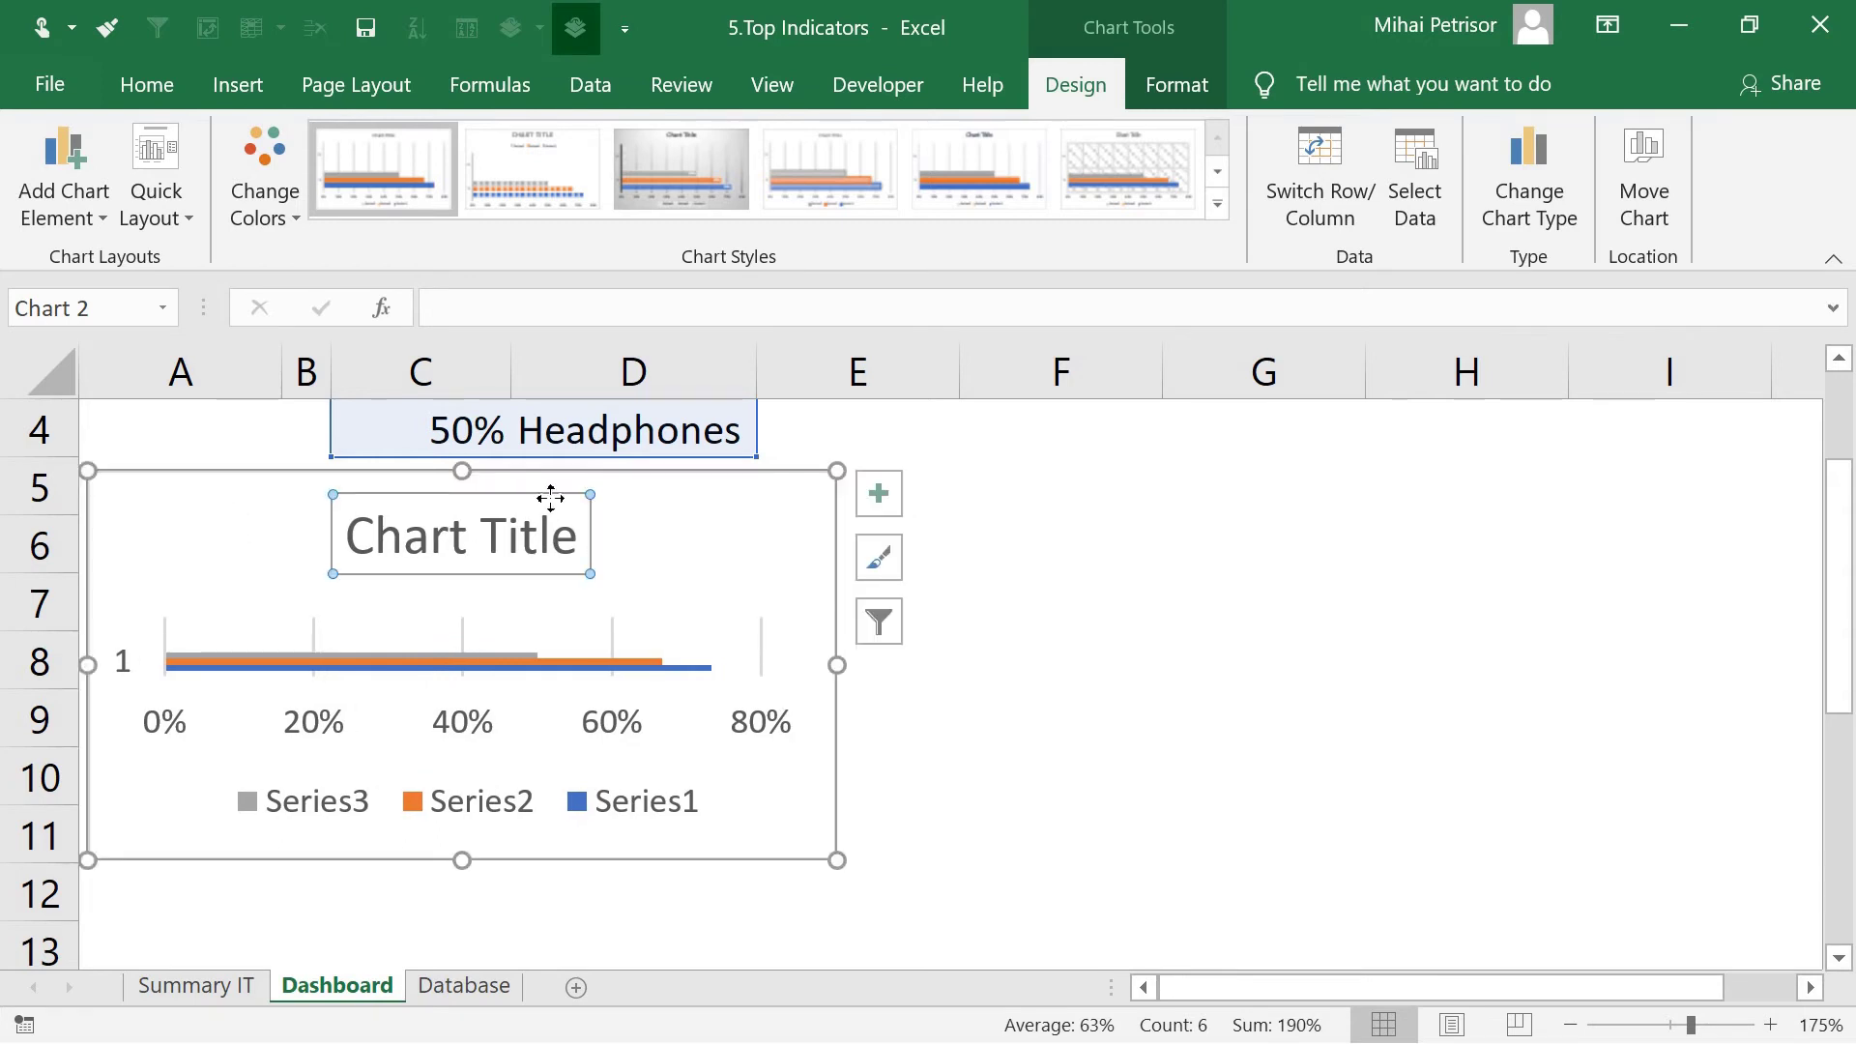
key("Delete")
left_click(649, 817)
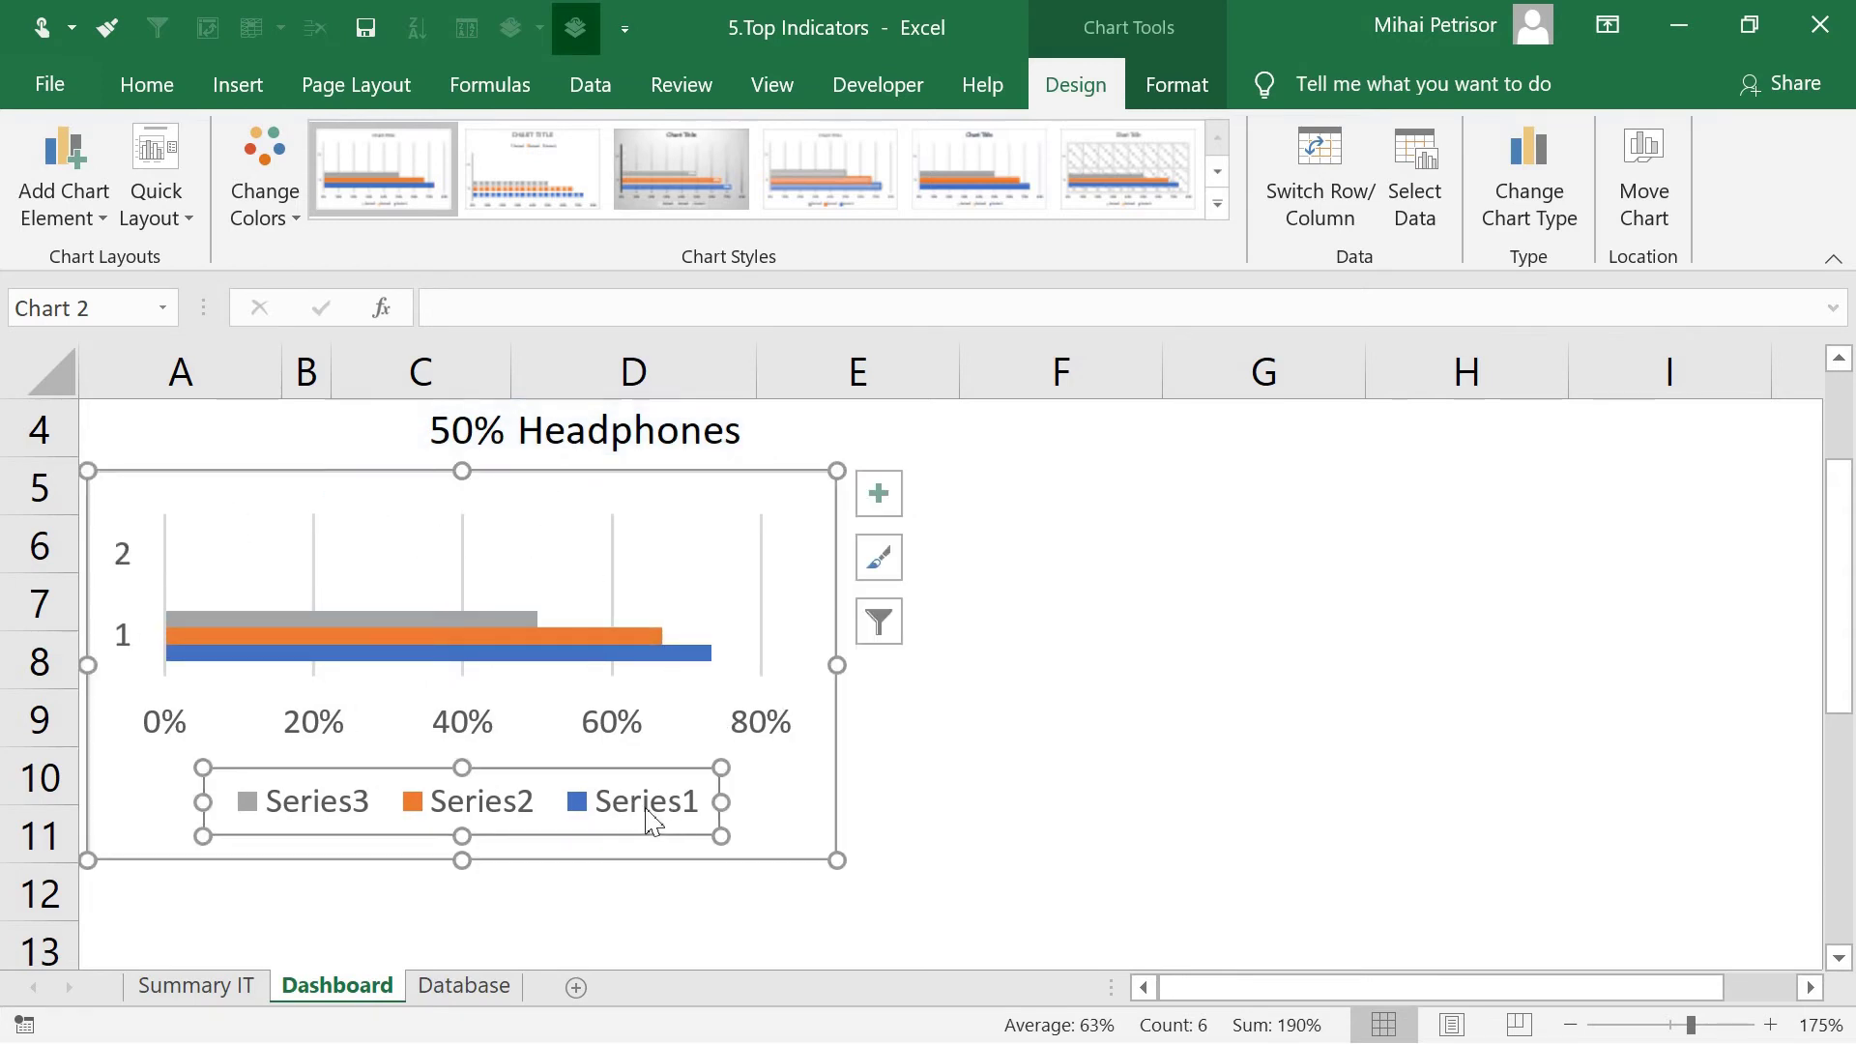
key("Delete")
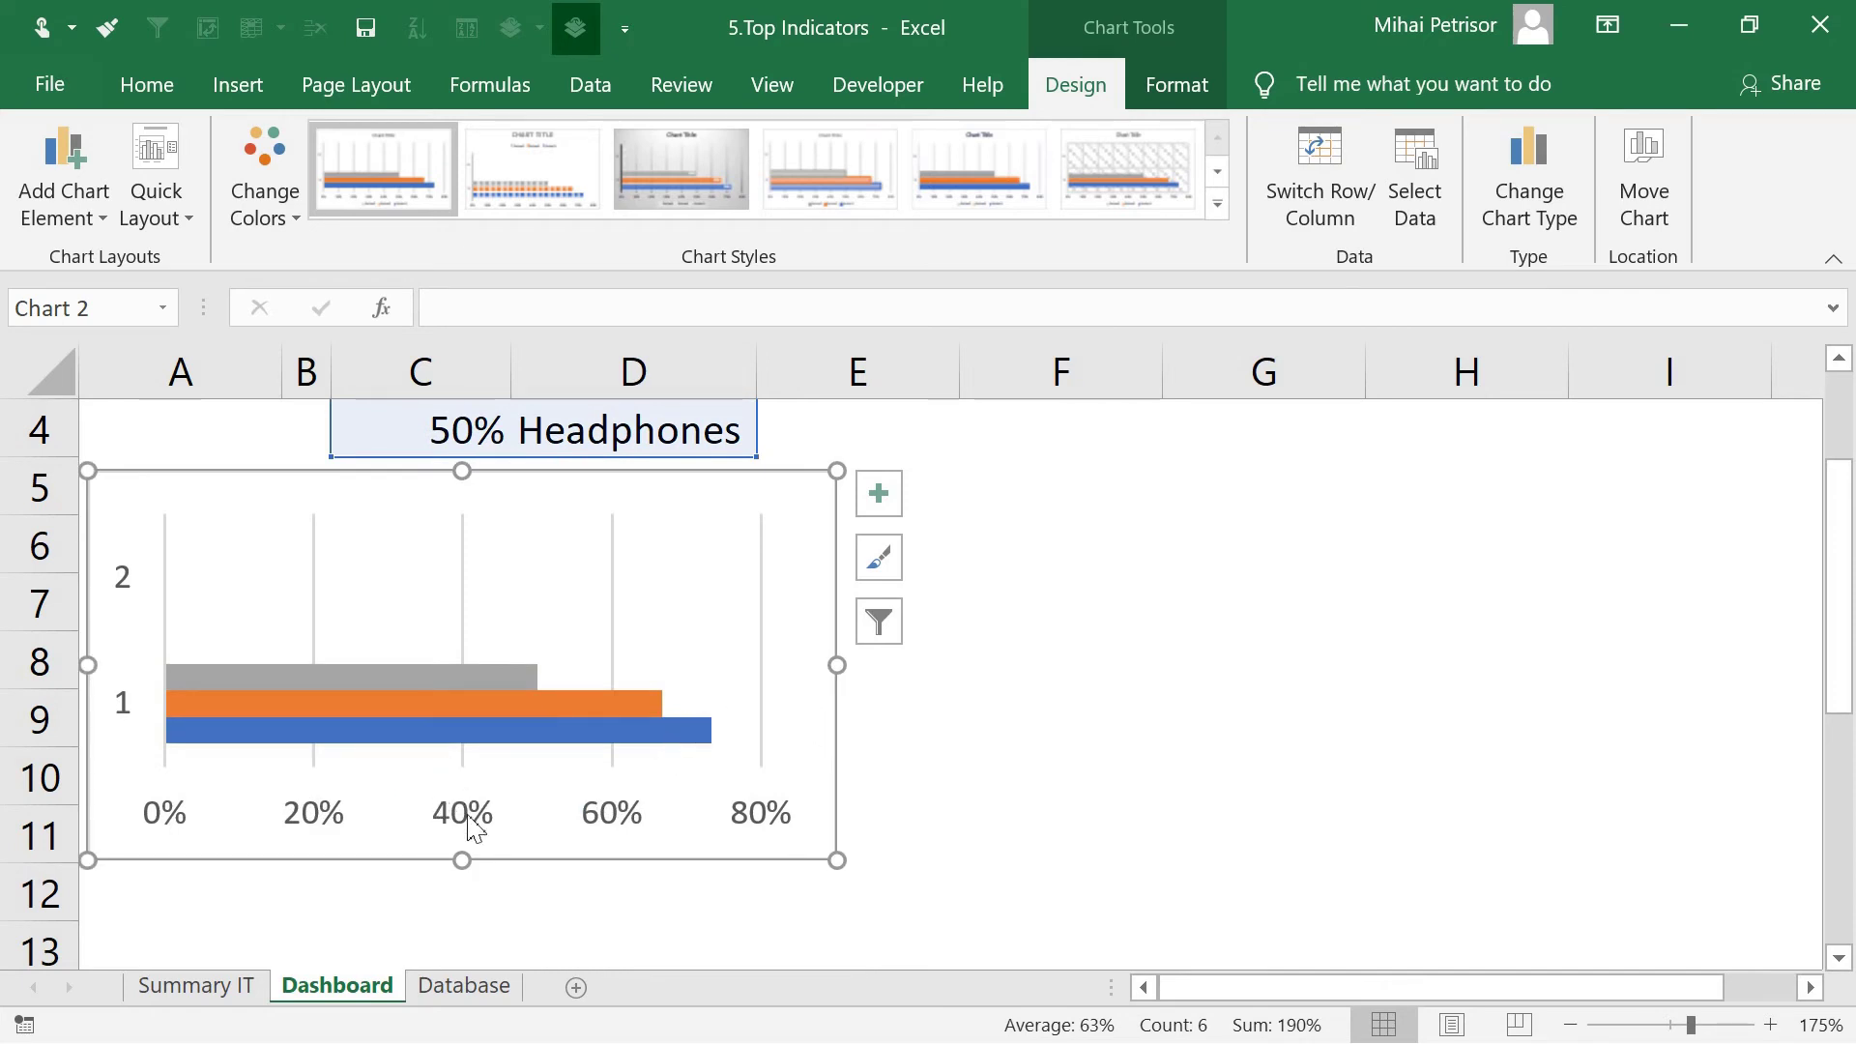
Add data labels to the blue 73% and orange 67% bars
right_click(598, 742)
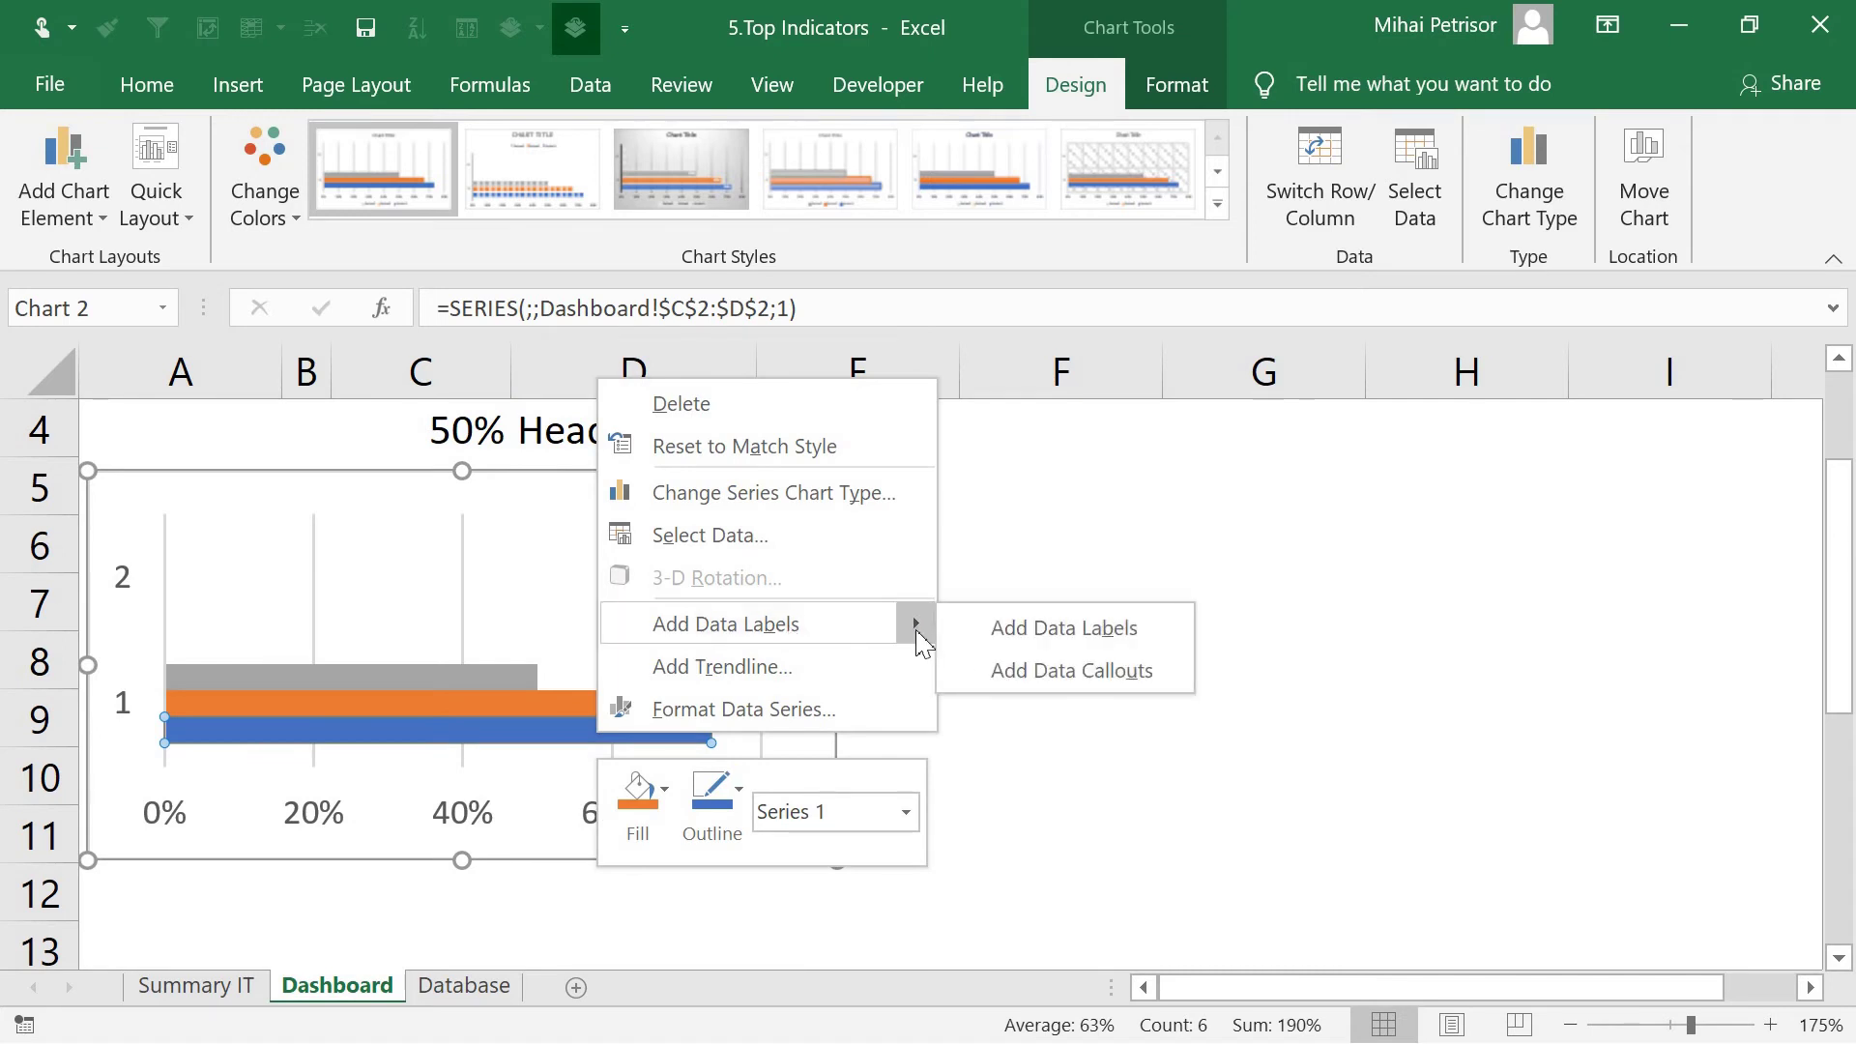
mouse_move(915, 623)
left_click(1056, 637)
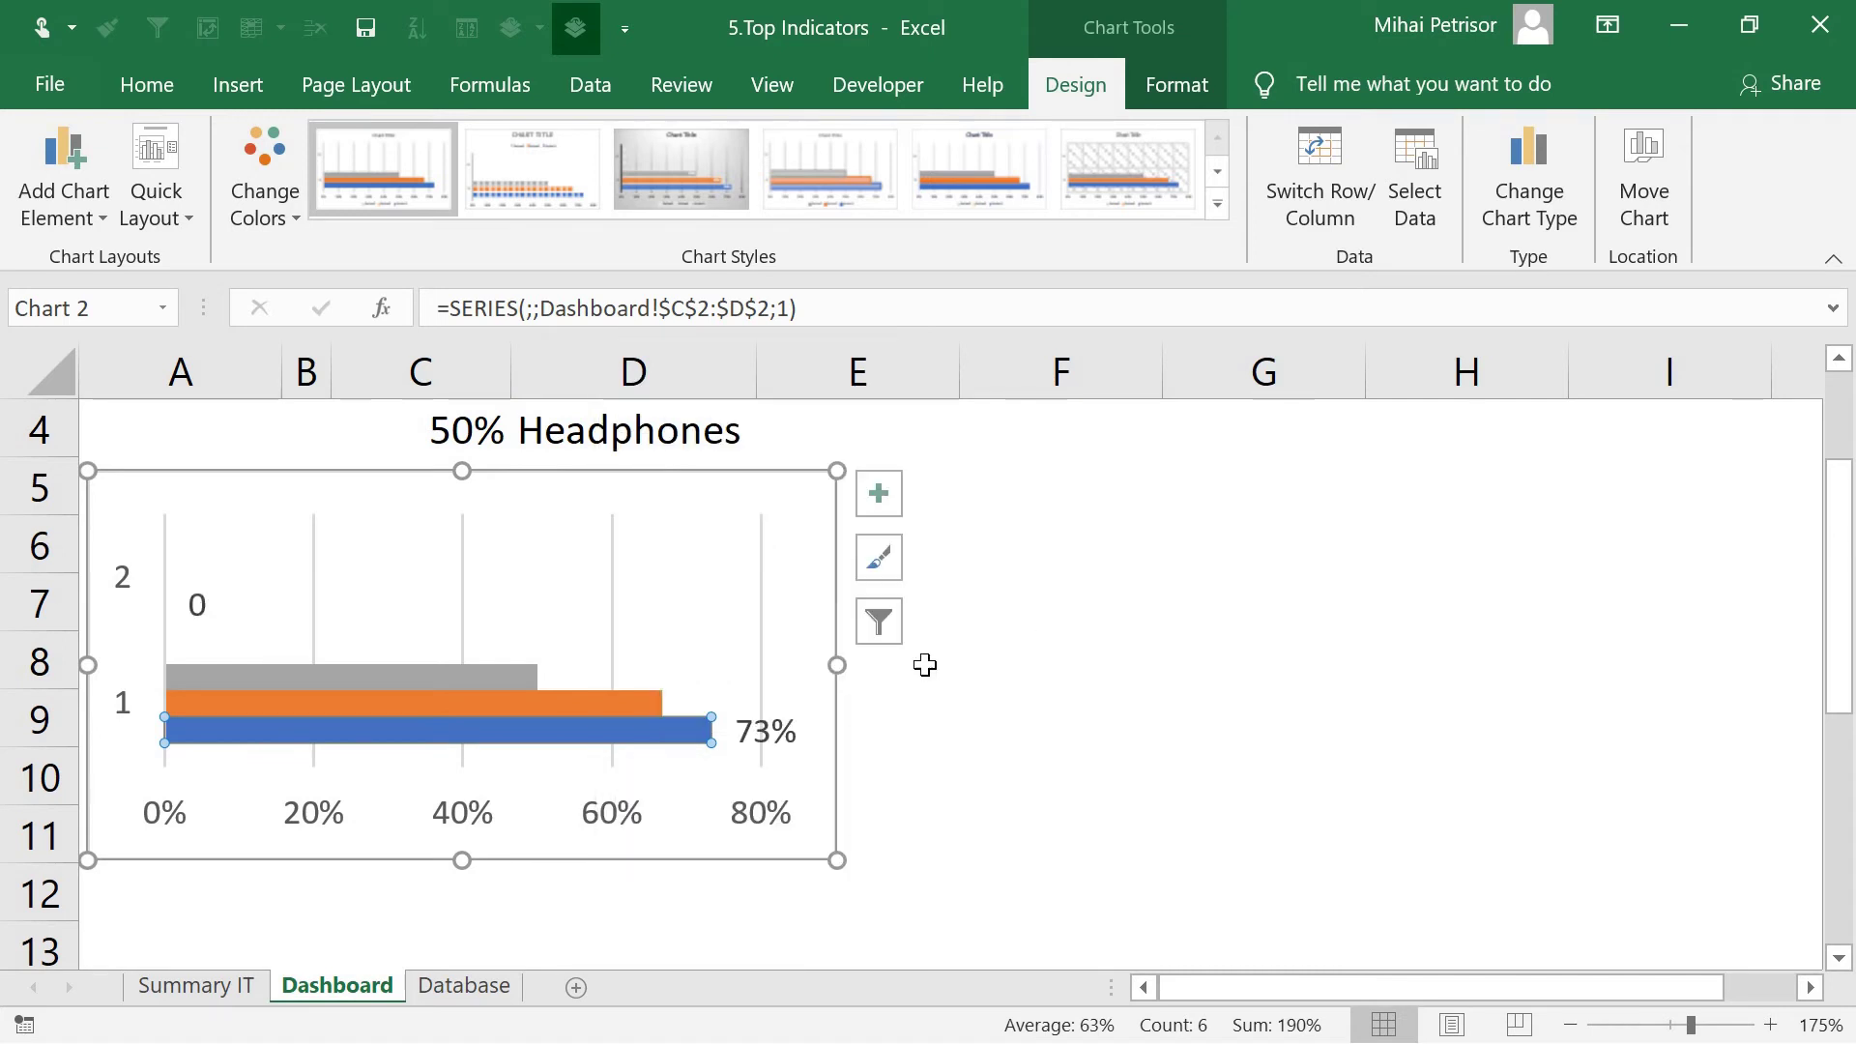
right_click(552, 704)
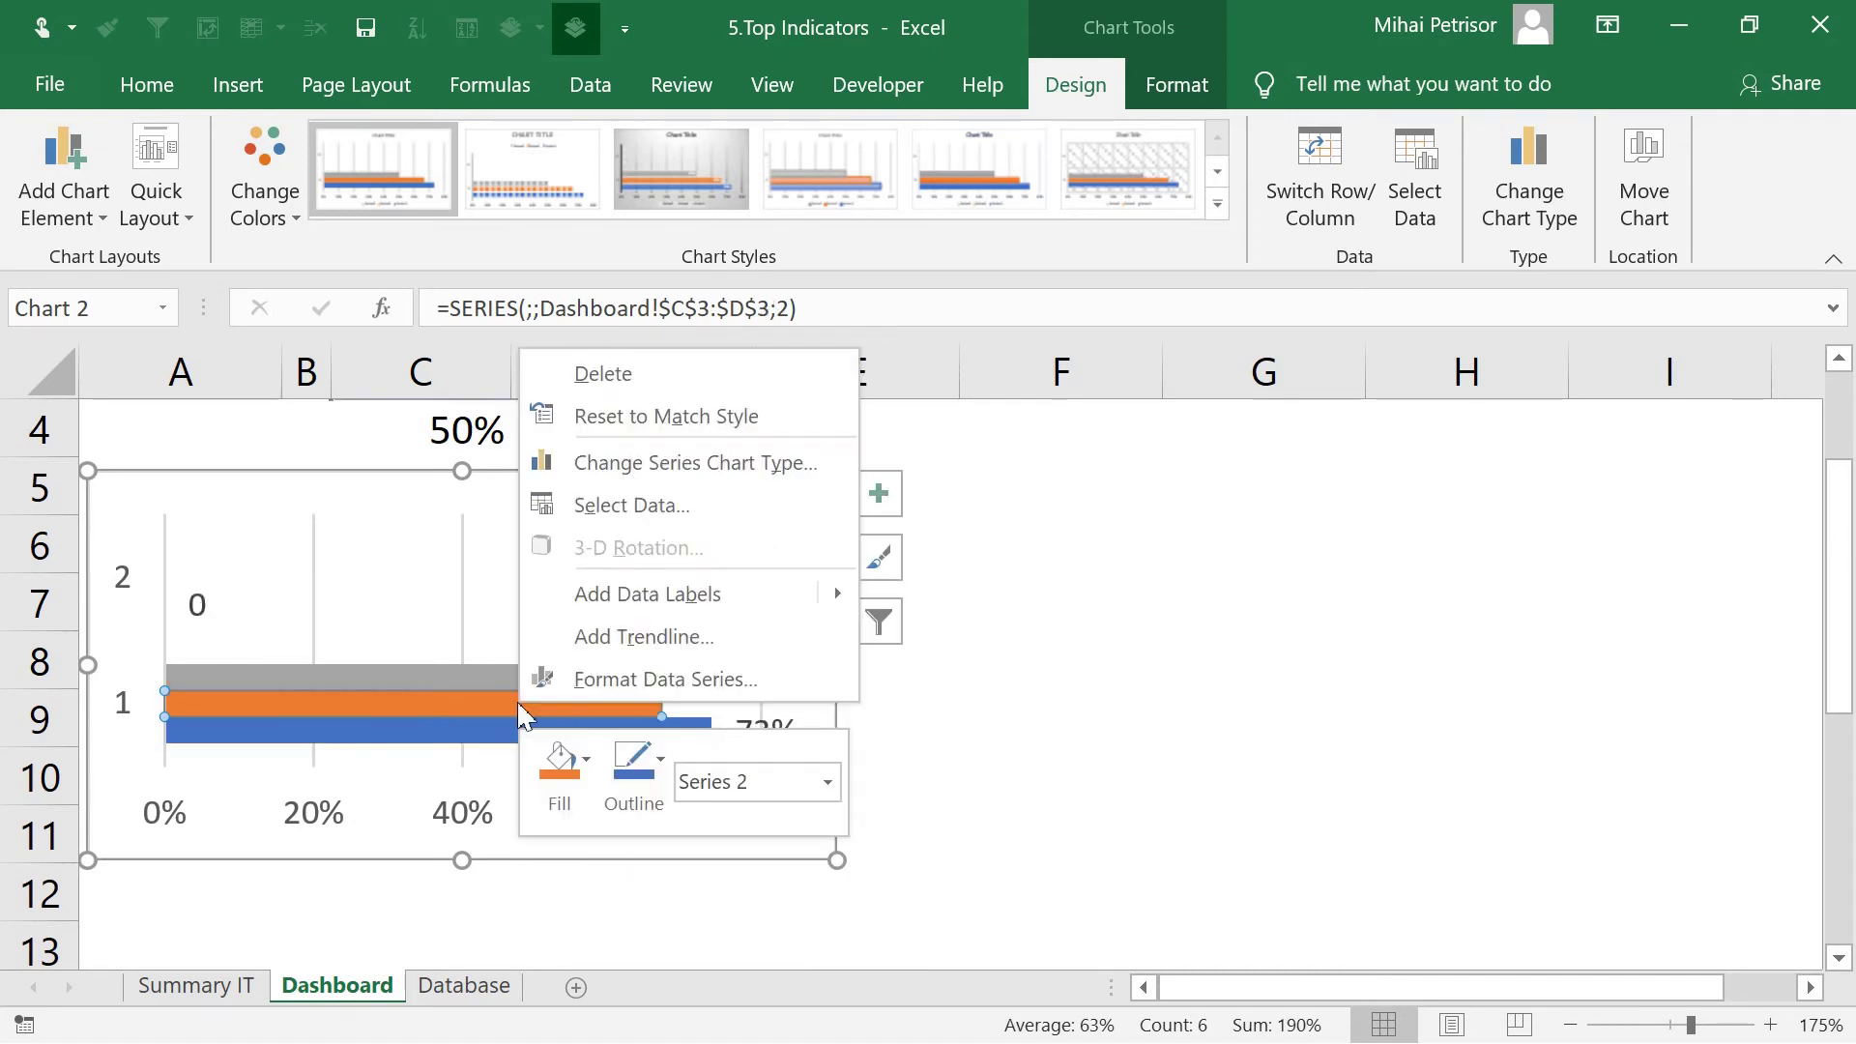
mouse_move(831, 593)
left_click(976, 593)
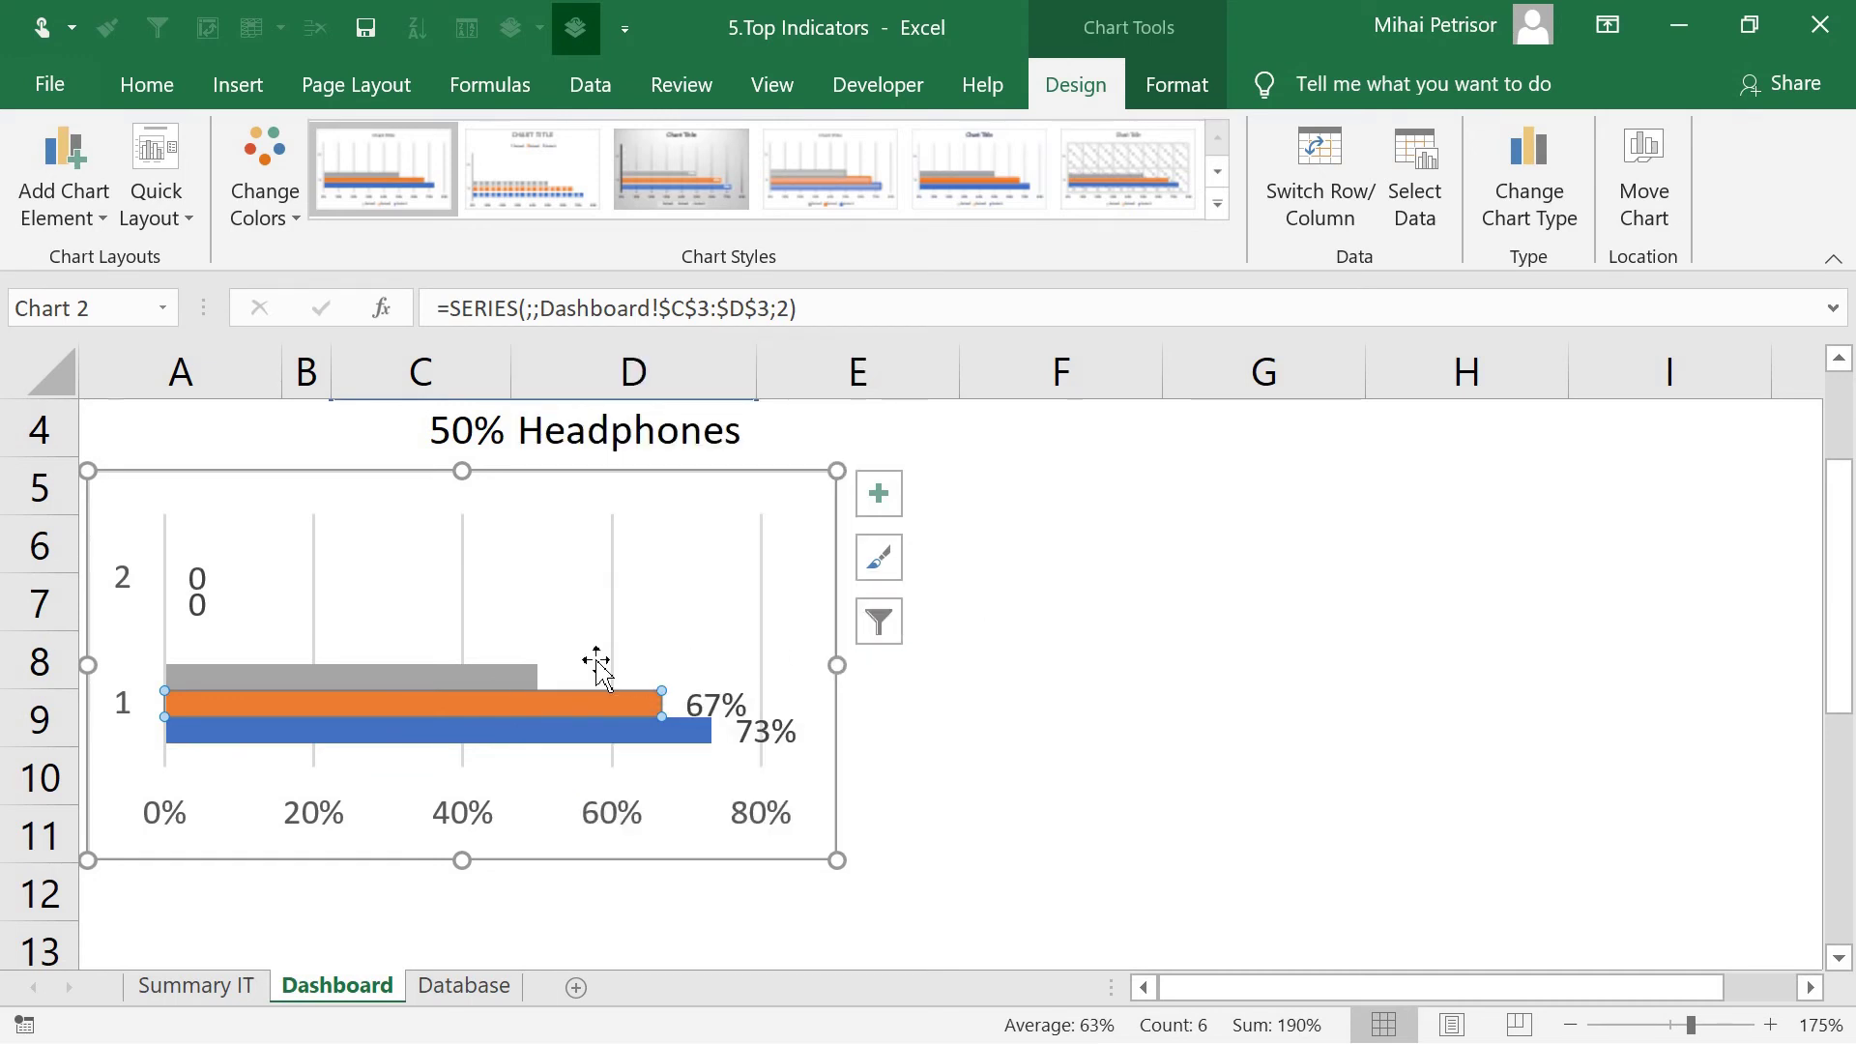
Add a data label to the grey 50% bar, then delete the whole chart
right_click(500, 668)
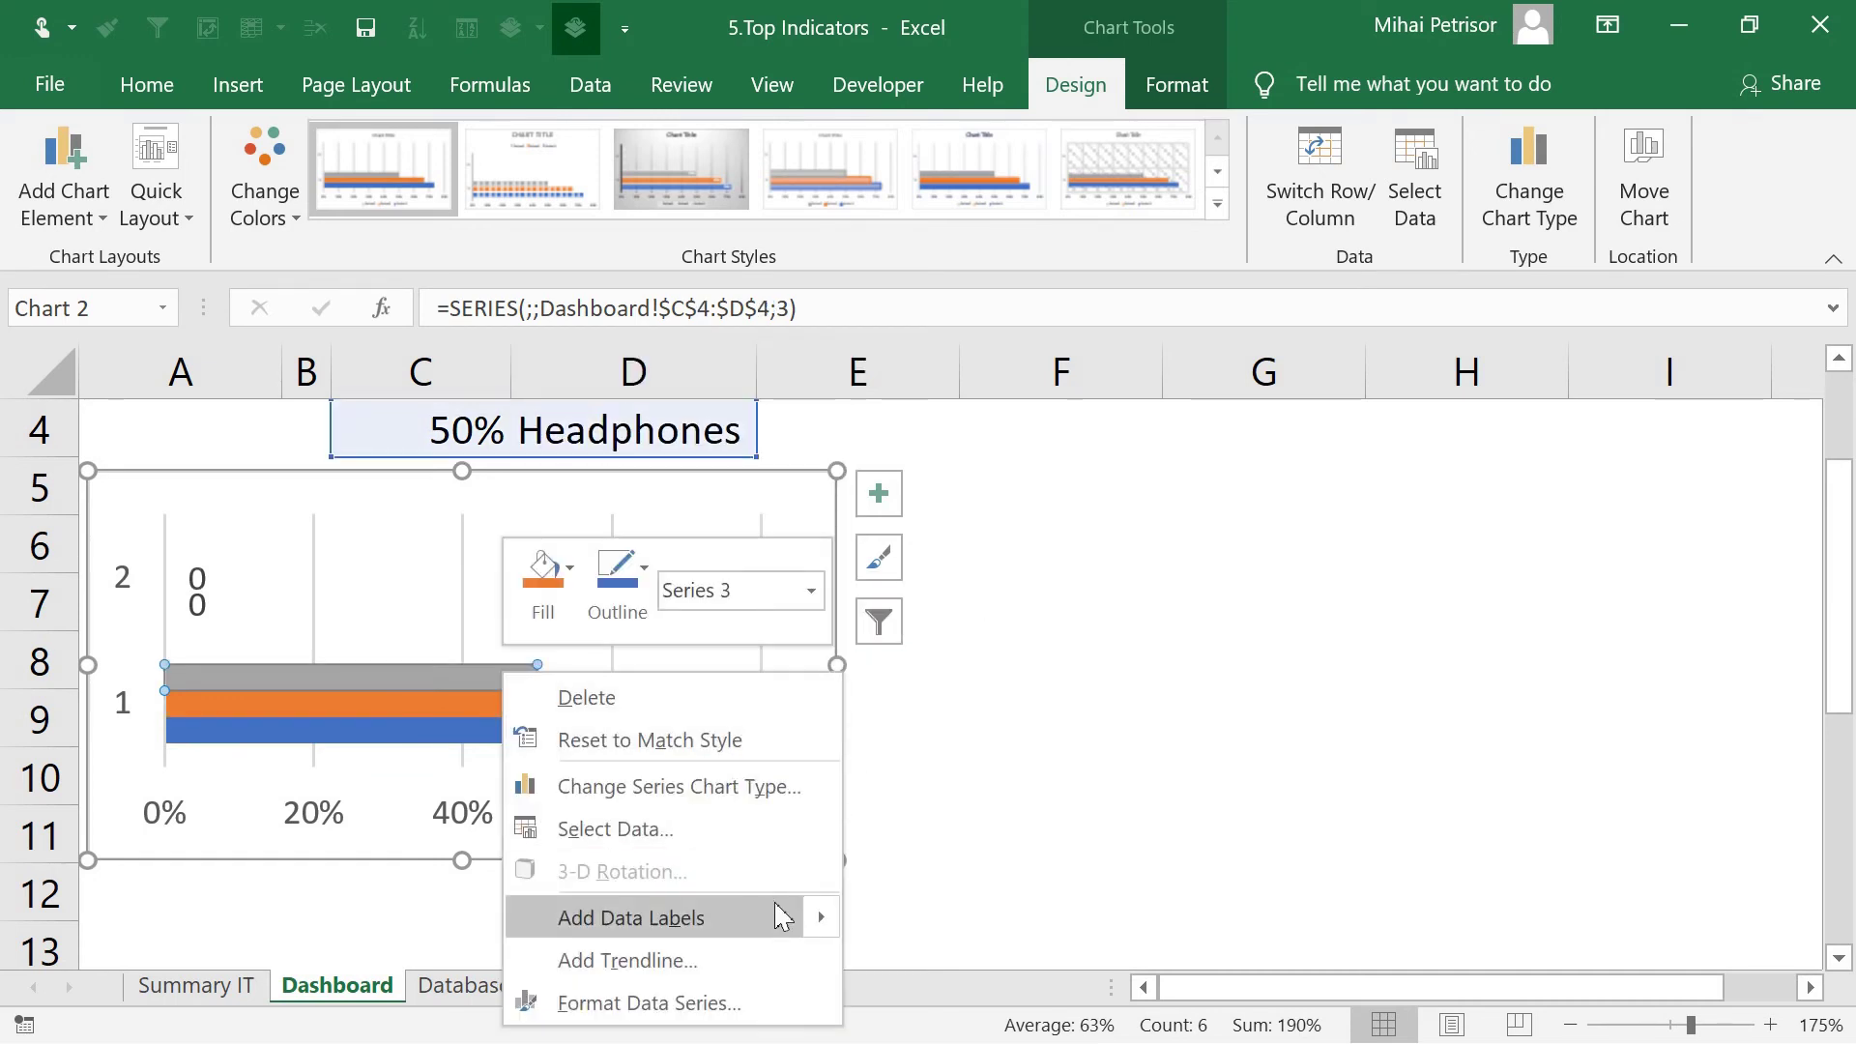
mouse_move(828, 916)
left_click(934, 922)
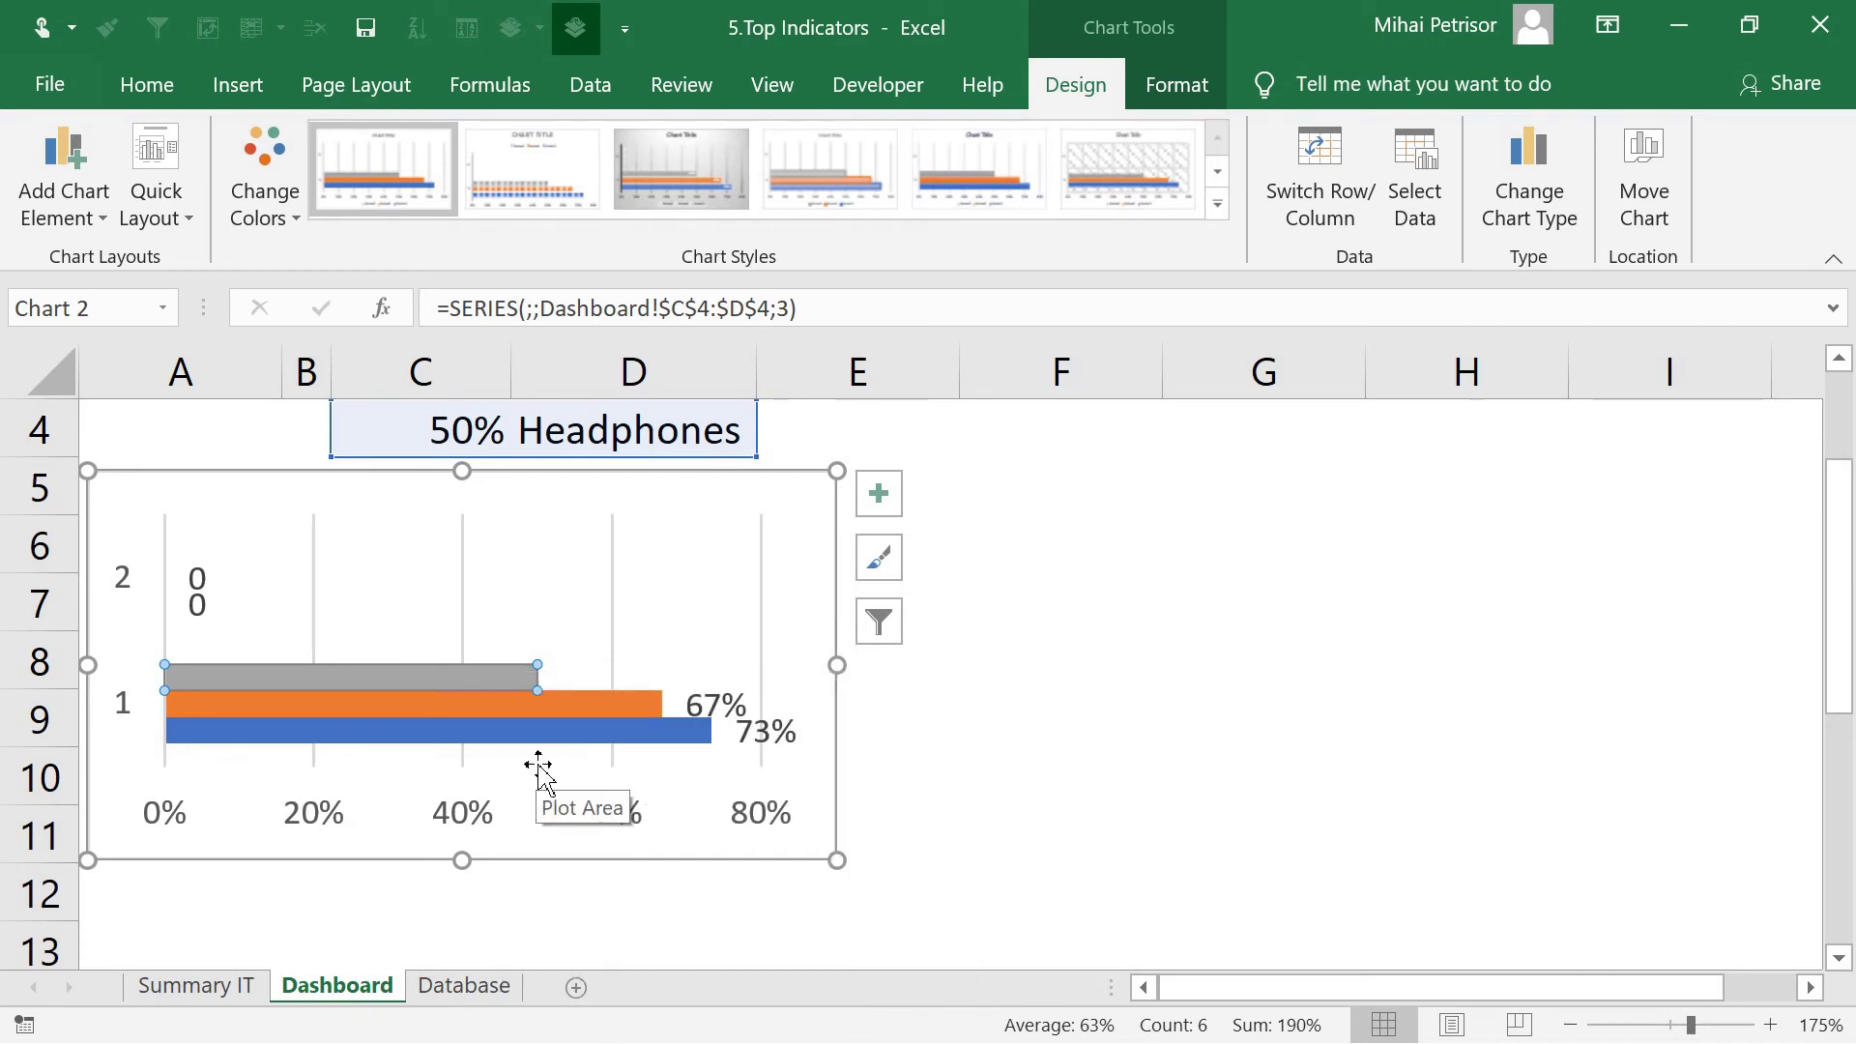
right_click(503, 674)
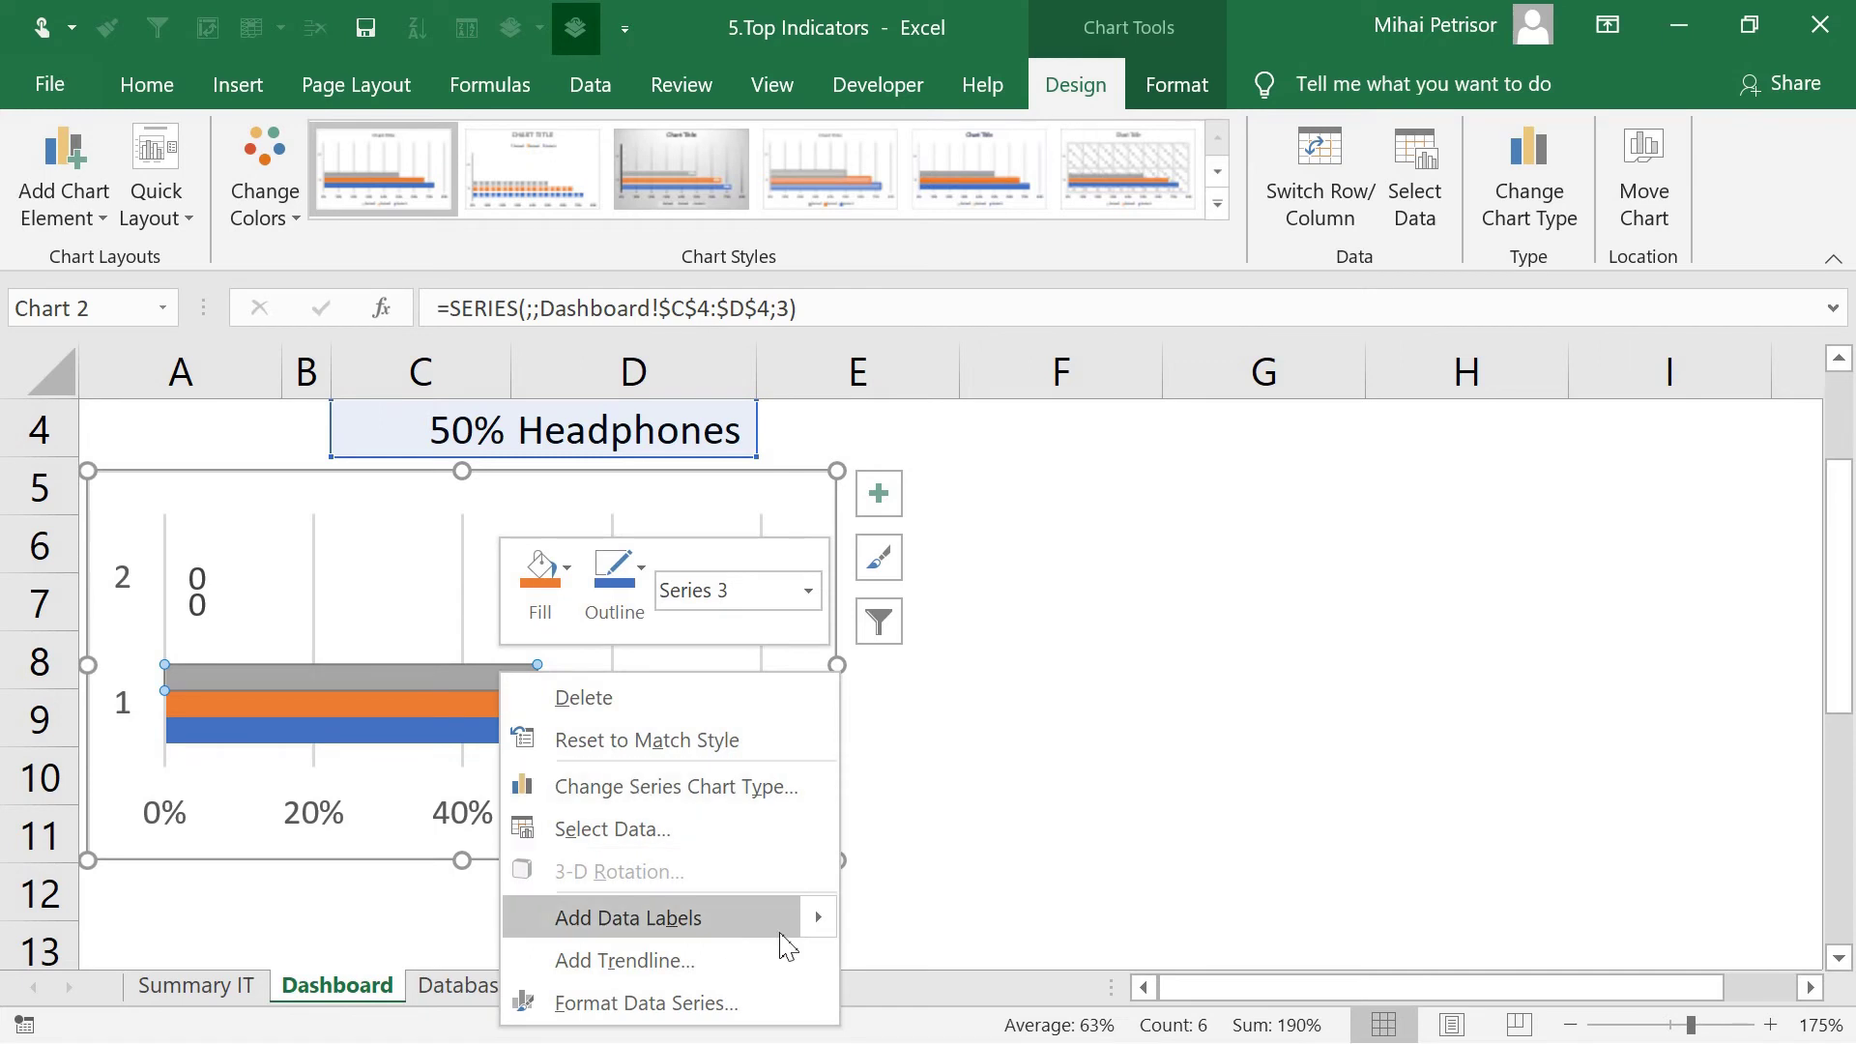
mouse_move(817, 930)
left_click(949, 918)
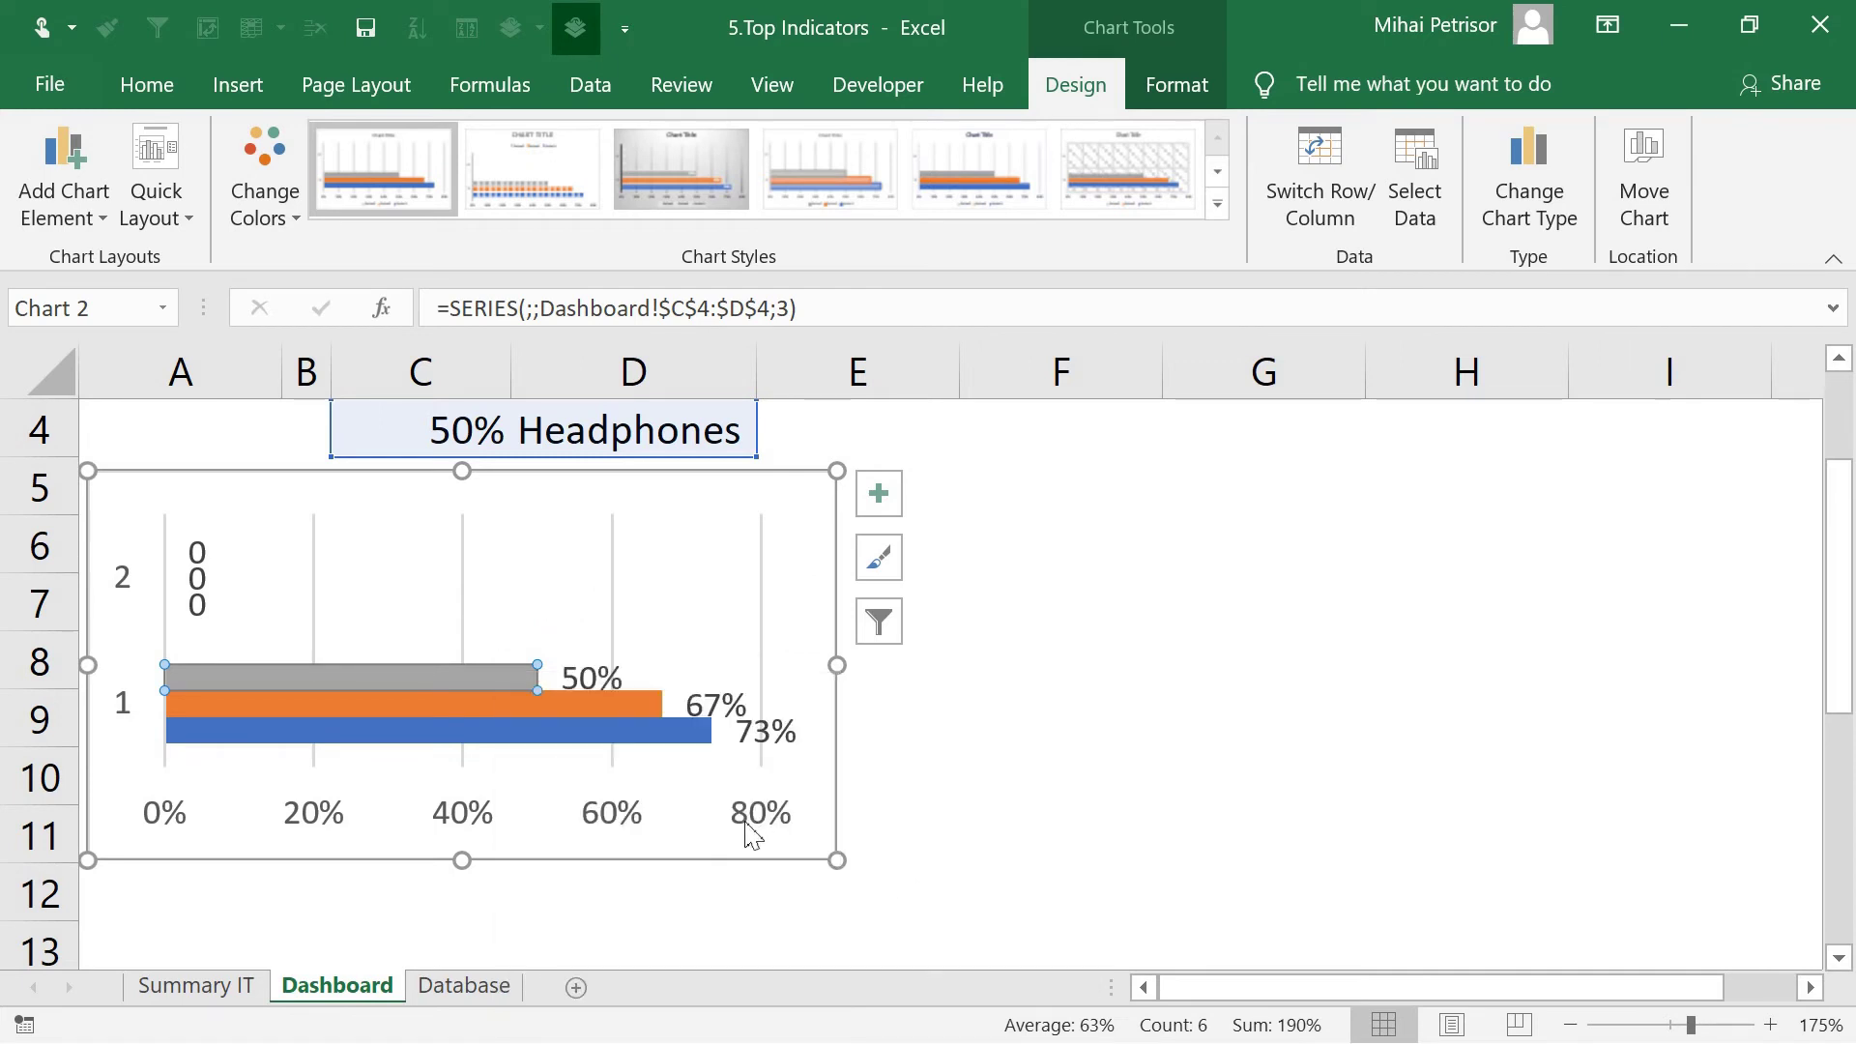
left_click(763, 774)
key("Delete")
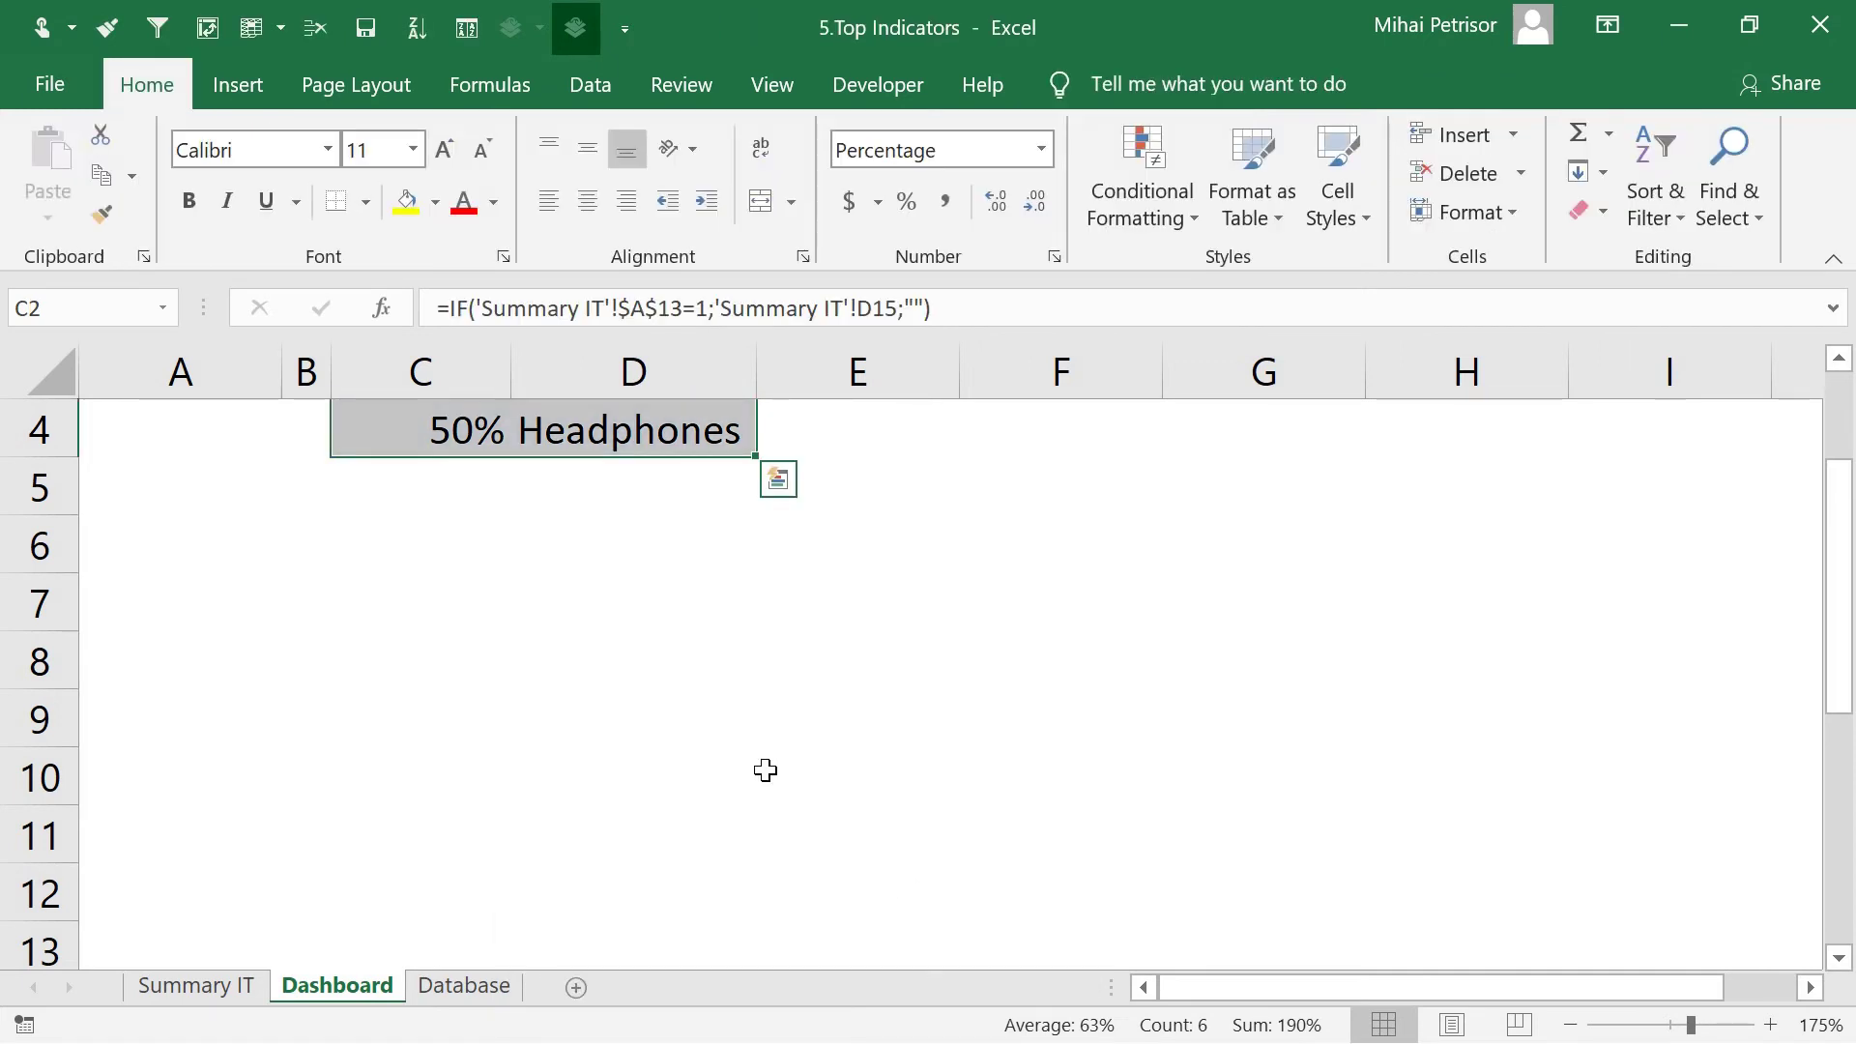
Restore the deleted chart with Ctrl+Z and delete its horizontal and vertical axes
key("ctrl+z")
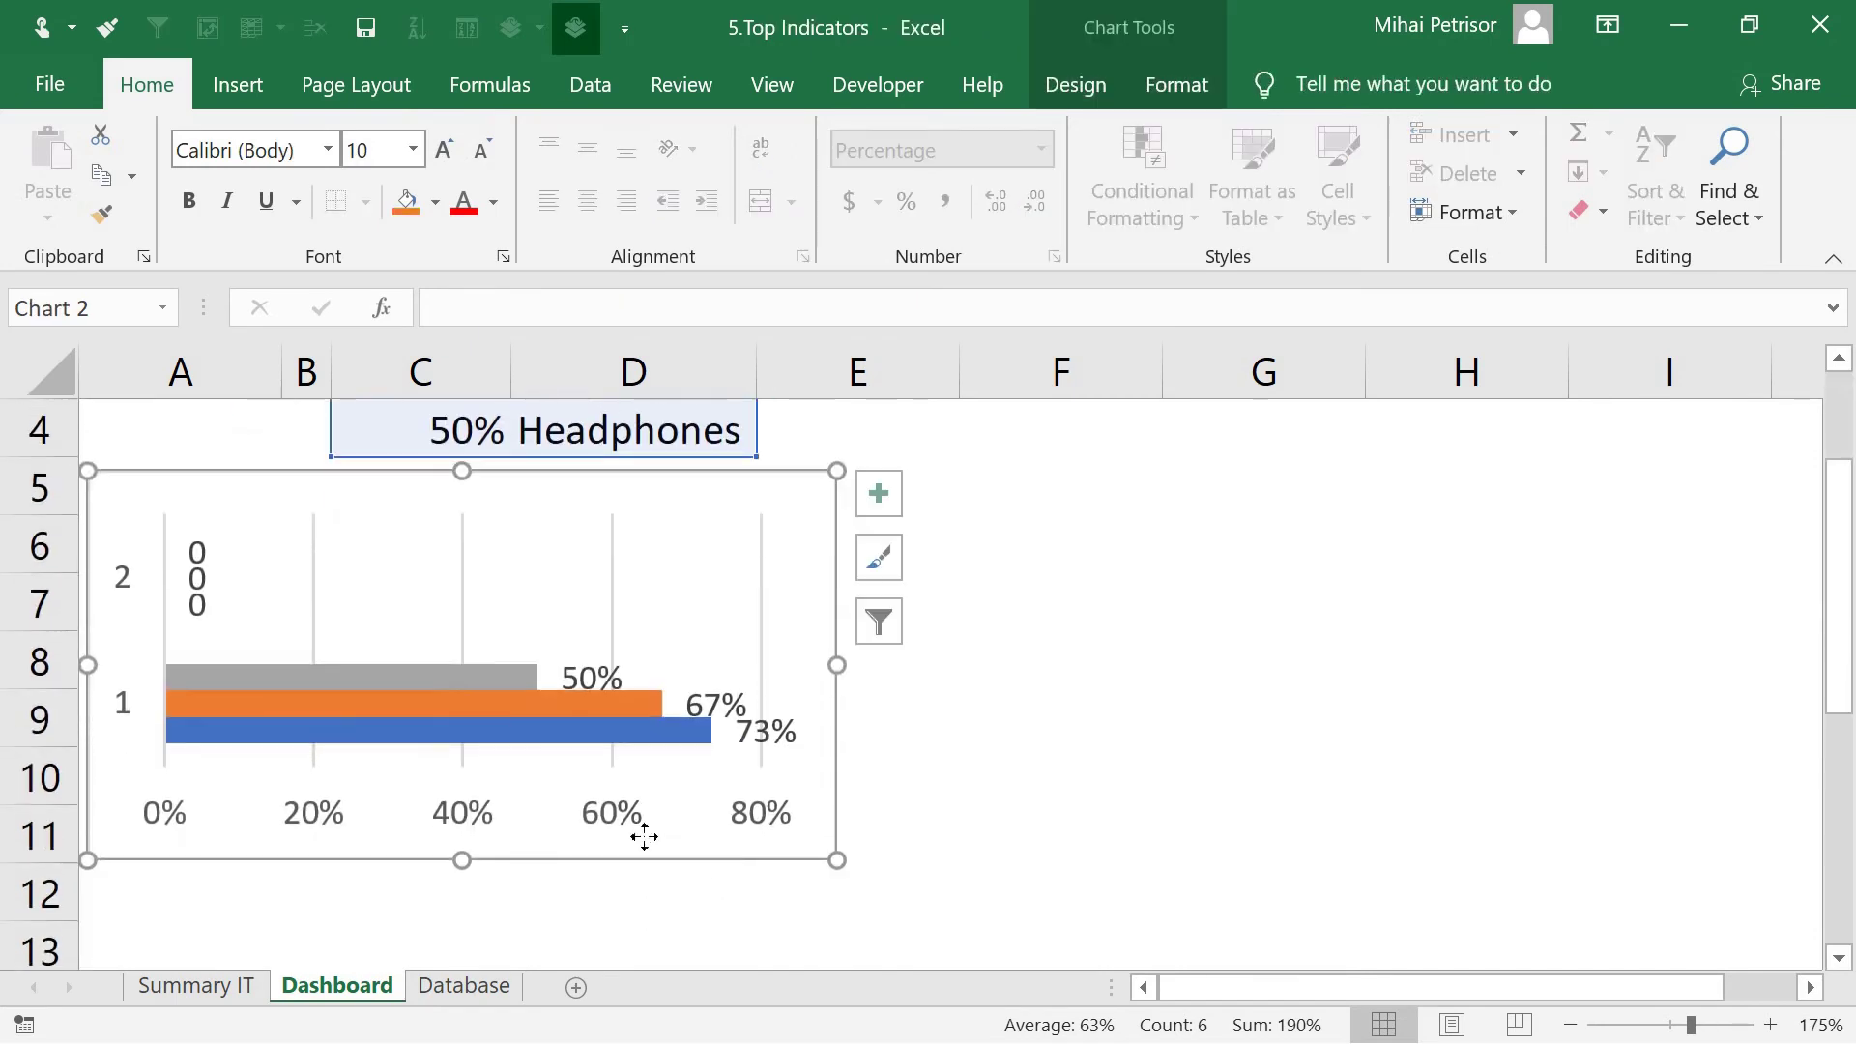
left_click(619, 817)
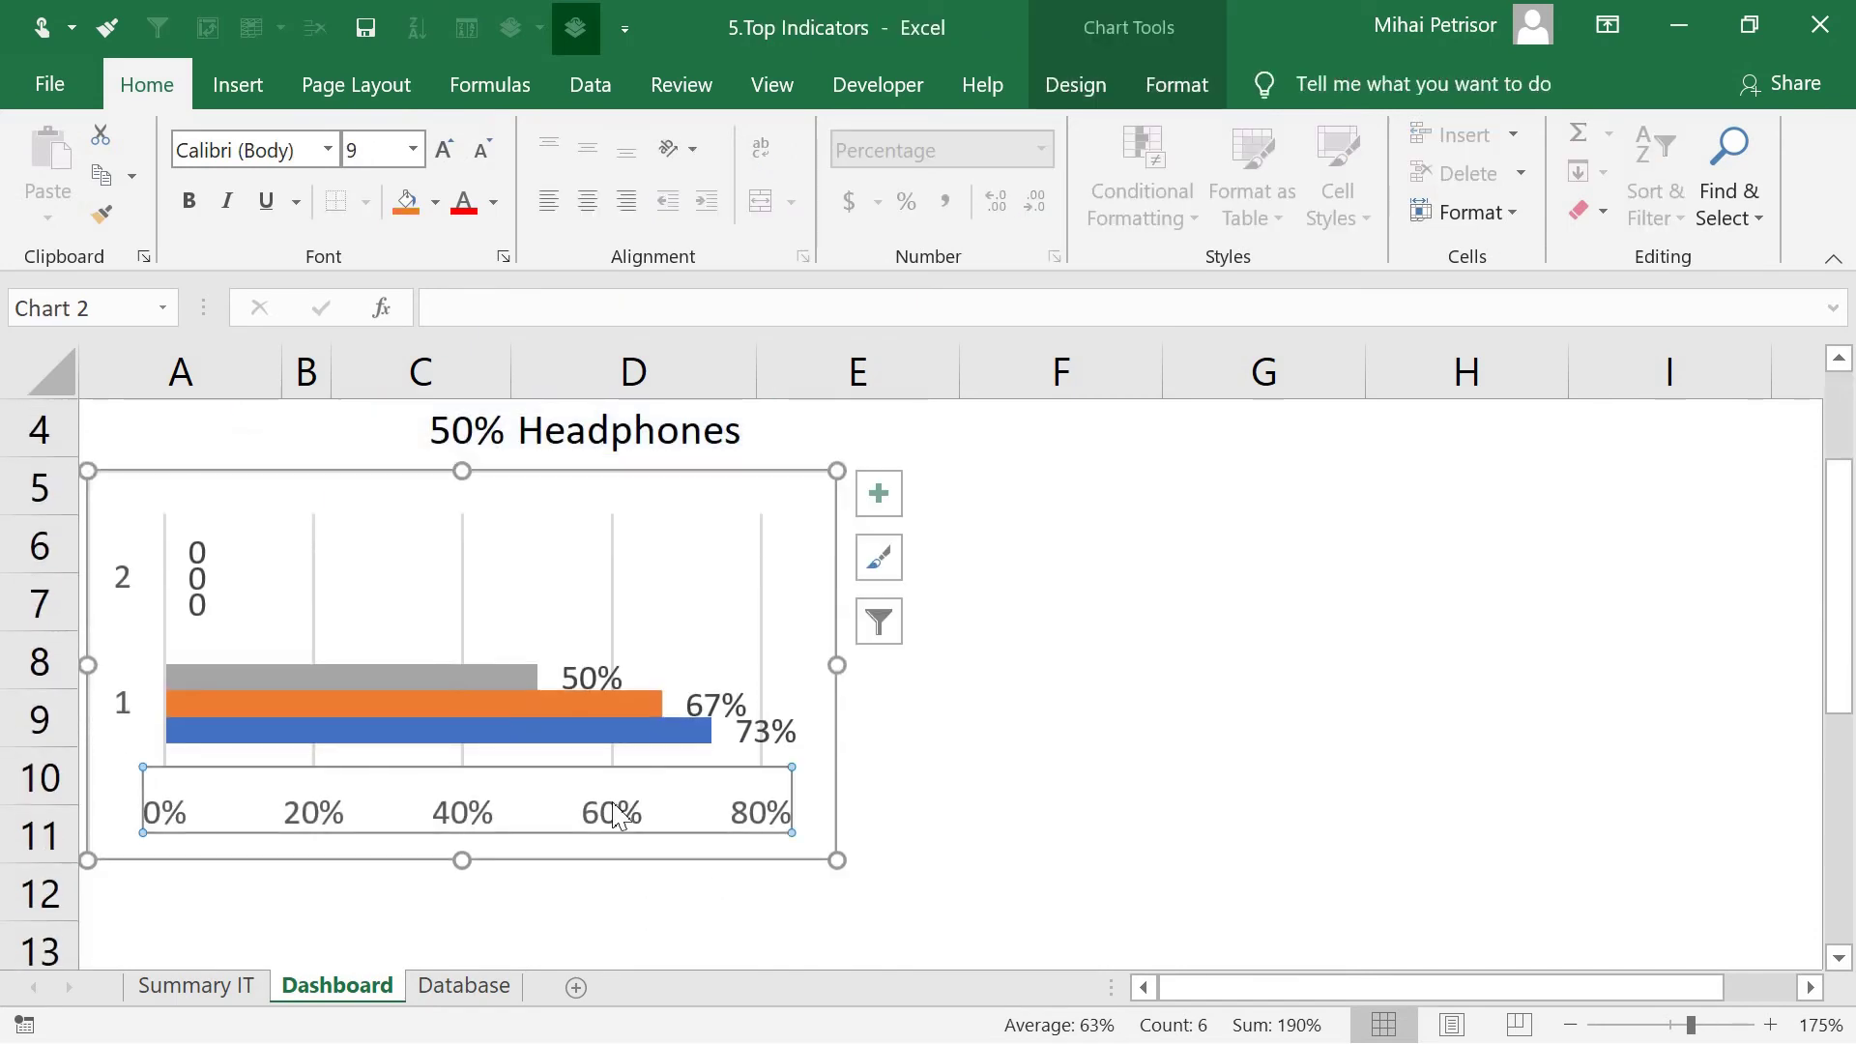
key("Delete")
left_click(125, 601)
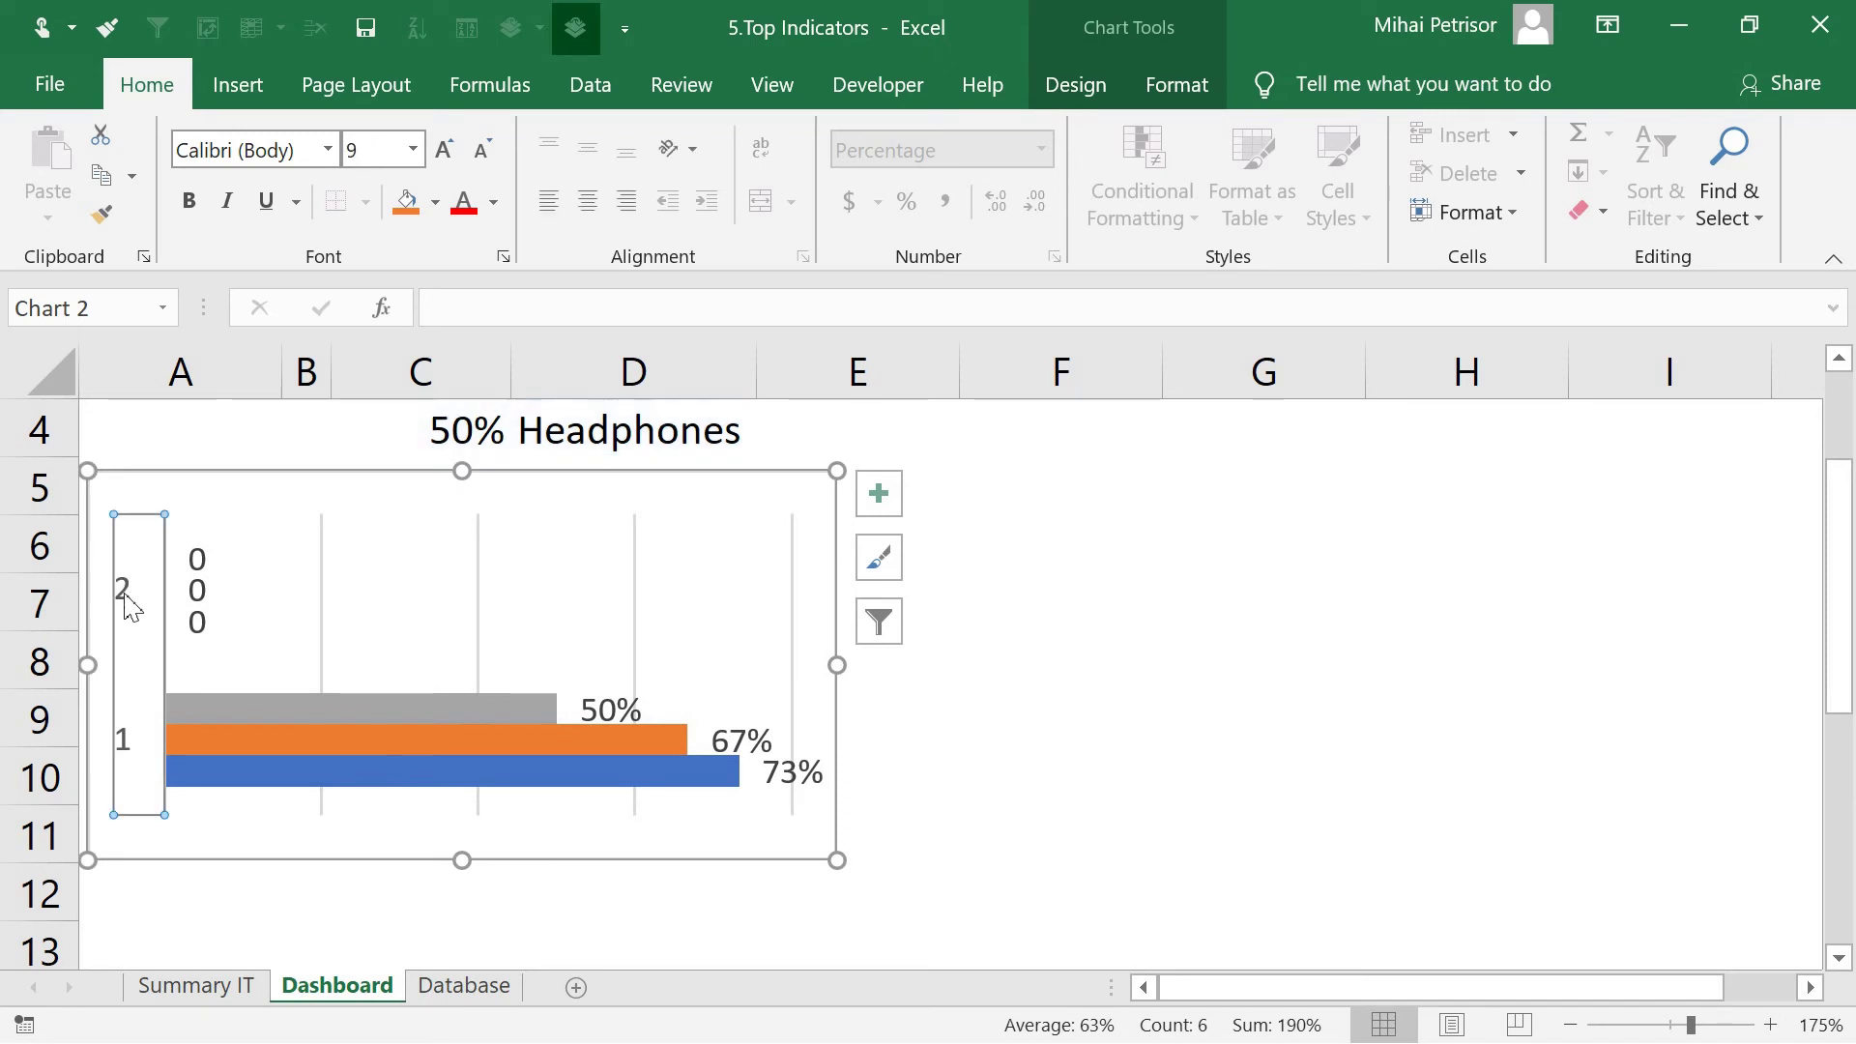
key("Delete")
Enlarge the chart slightly and rearrange the series data labels, moving the top 0 label up
left_click(166, 565)
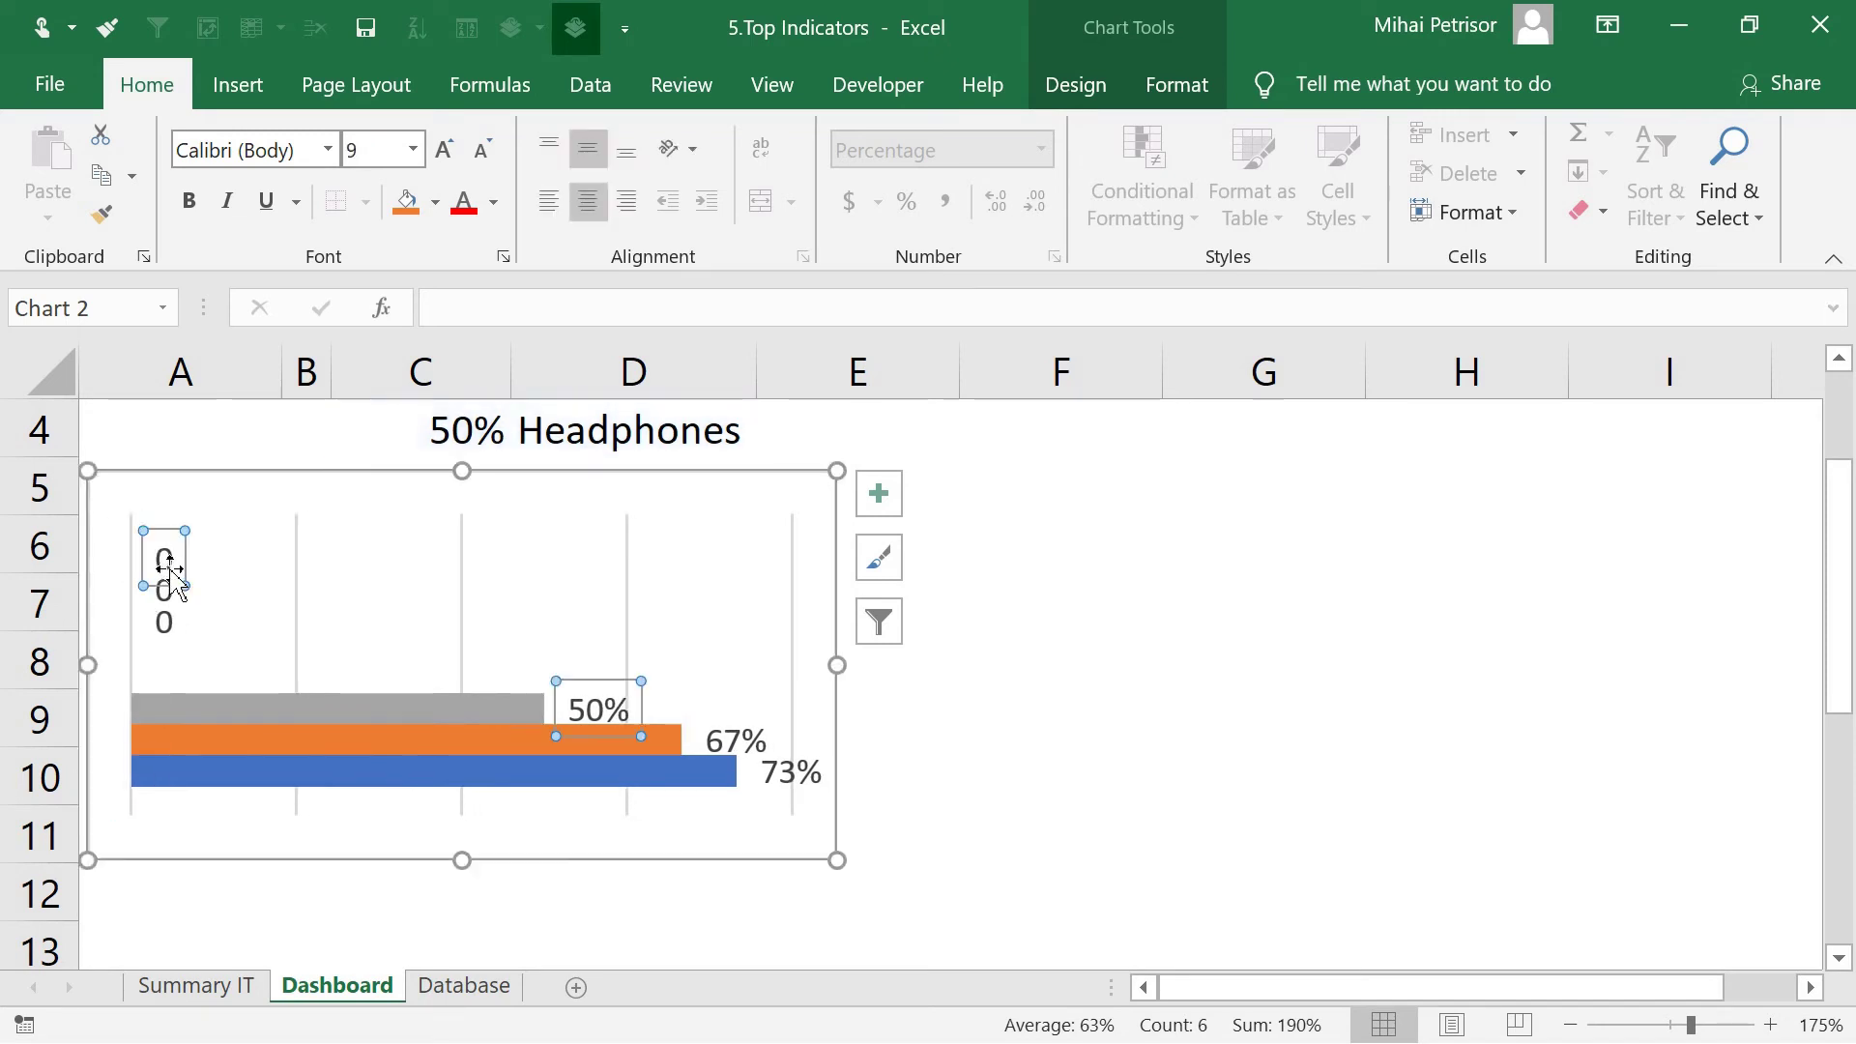
left_click(172, 591)
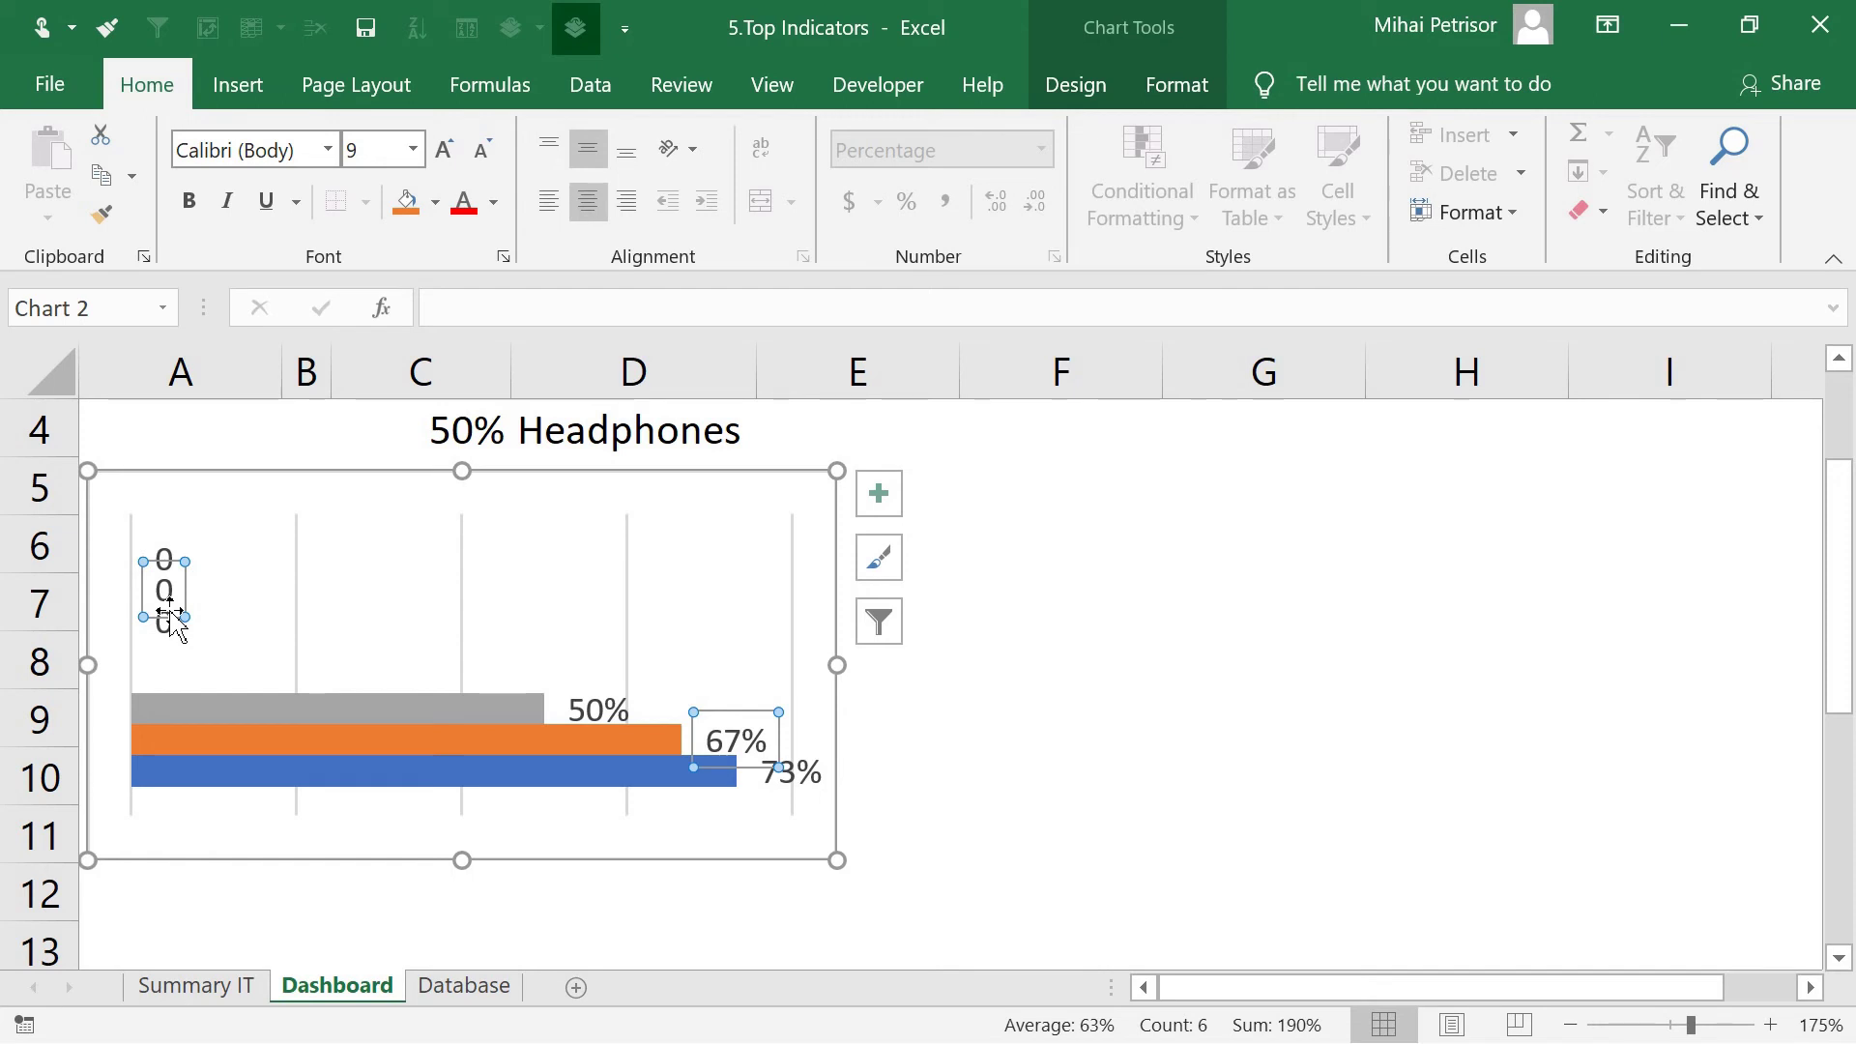
left_click_drag(839, 860, 861, 865)
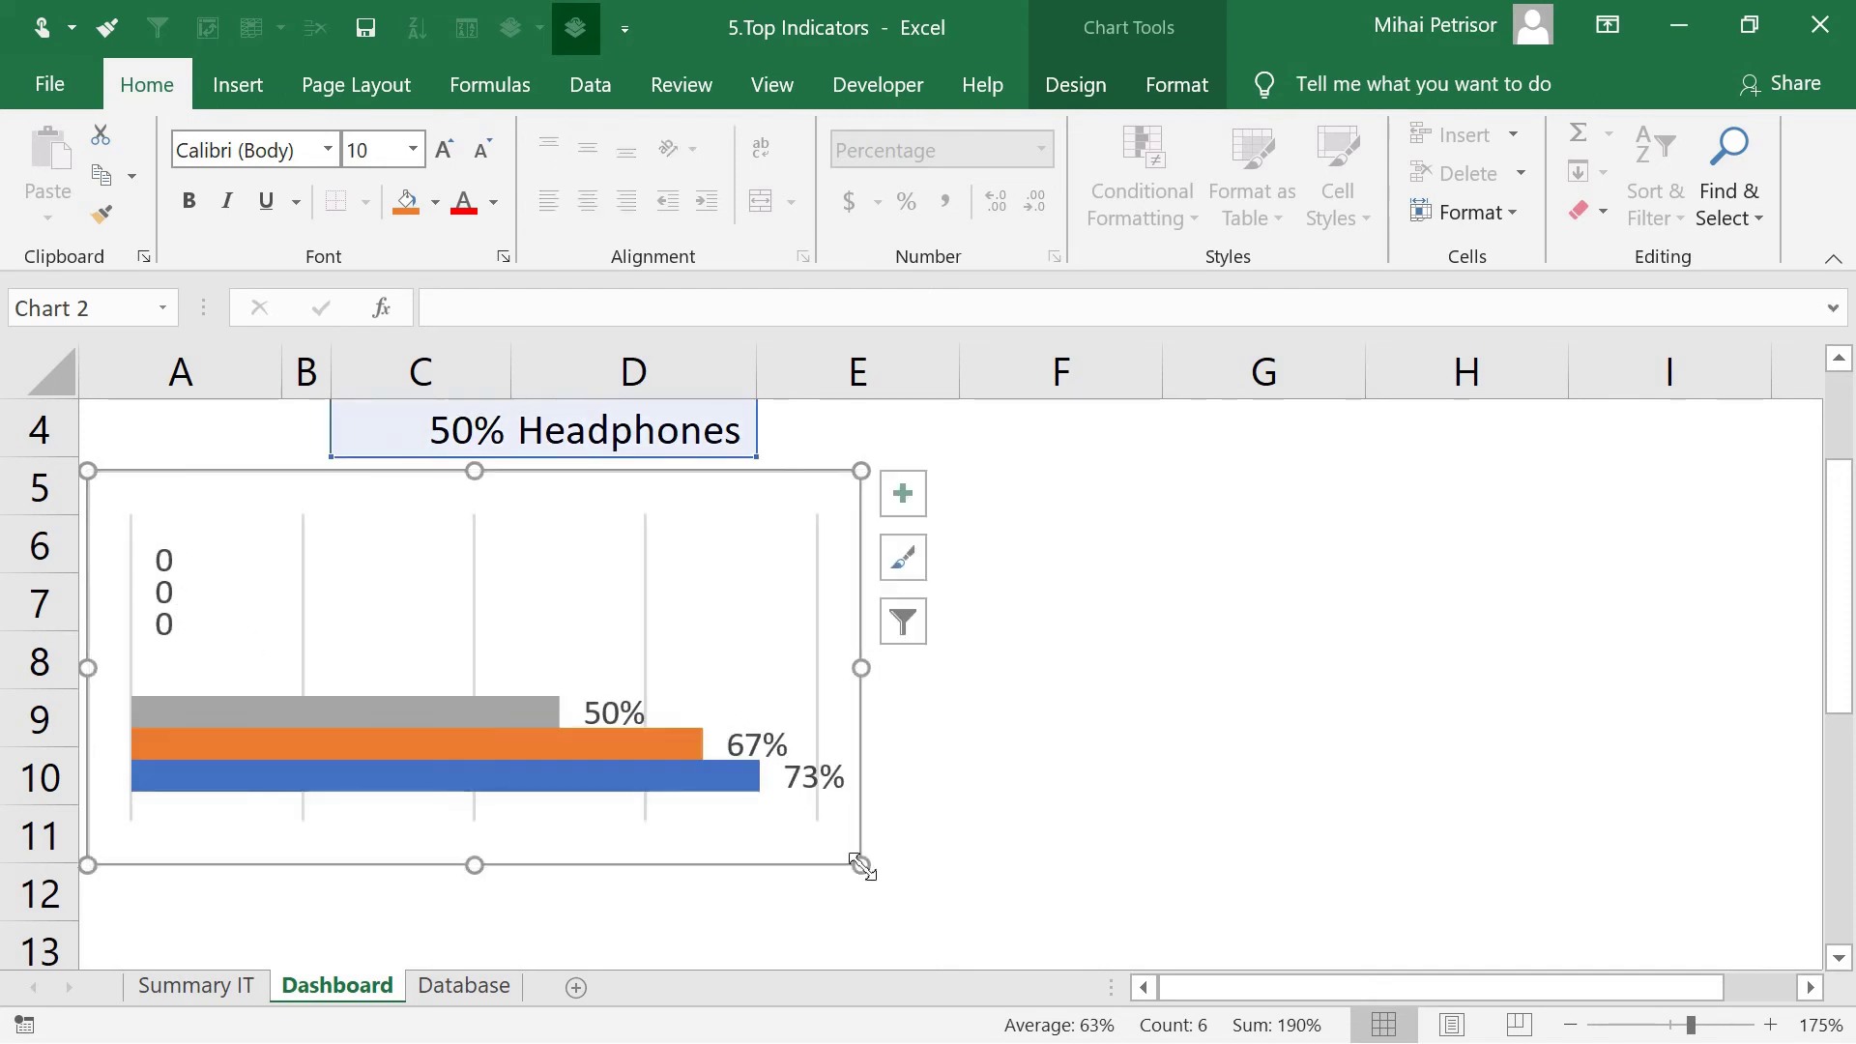
left_click(160, 565)
key("Delete")
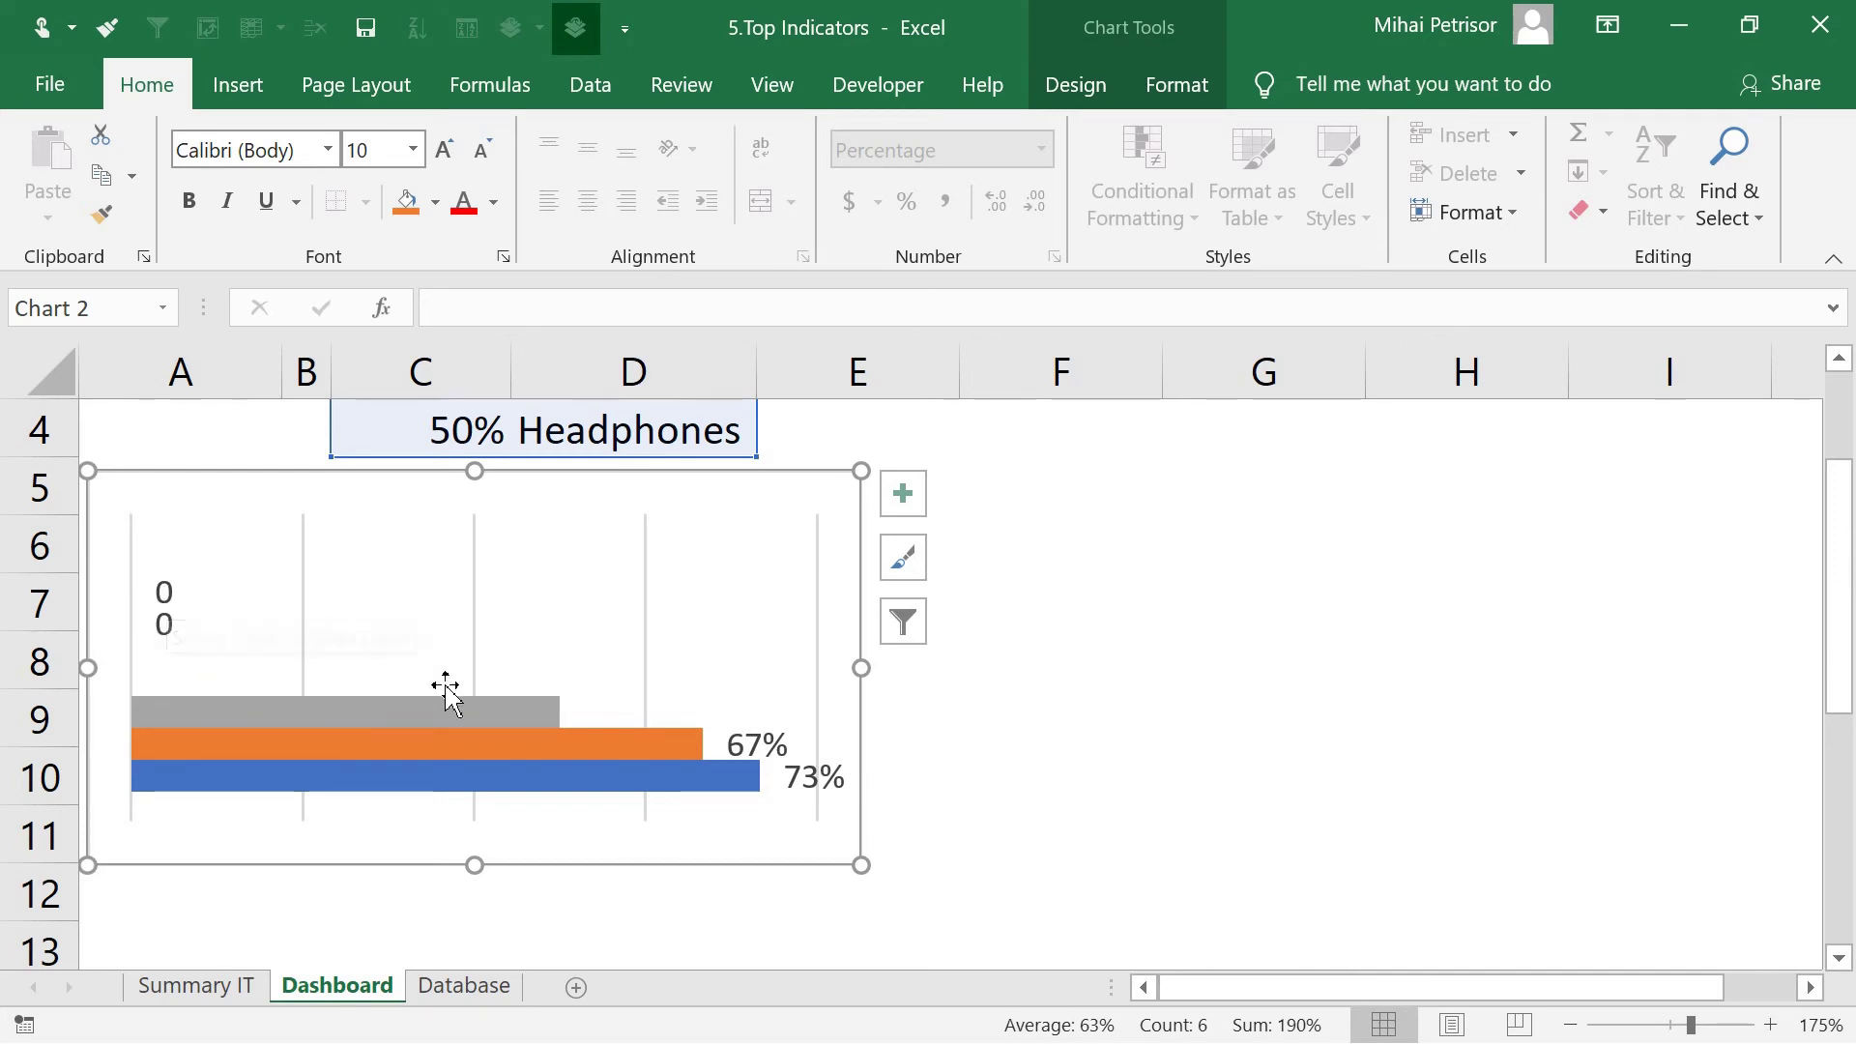
left_click(164, 611)
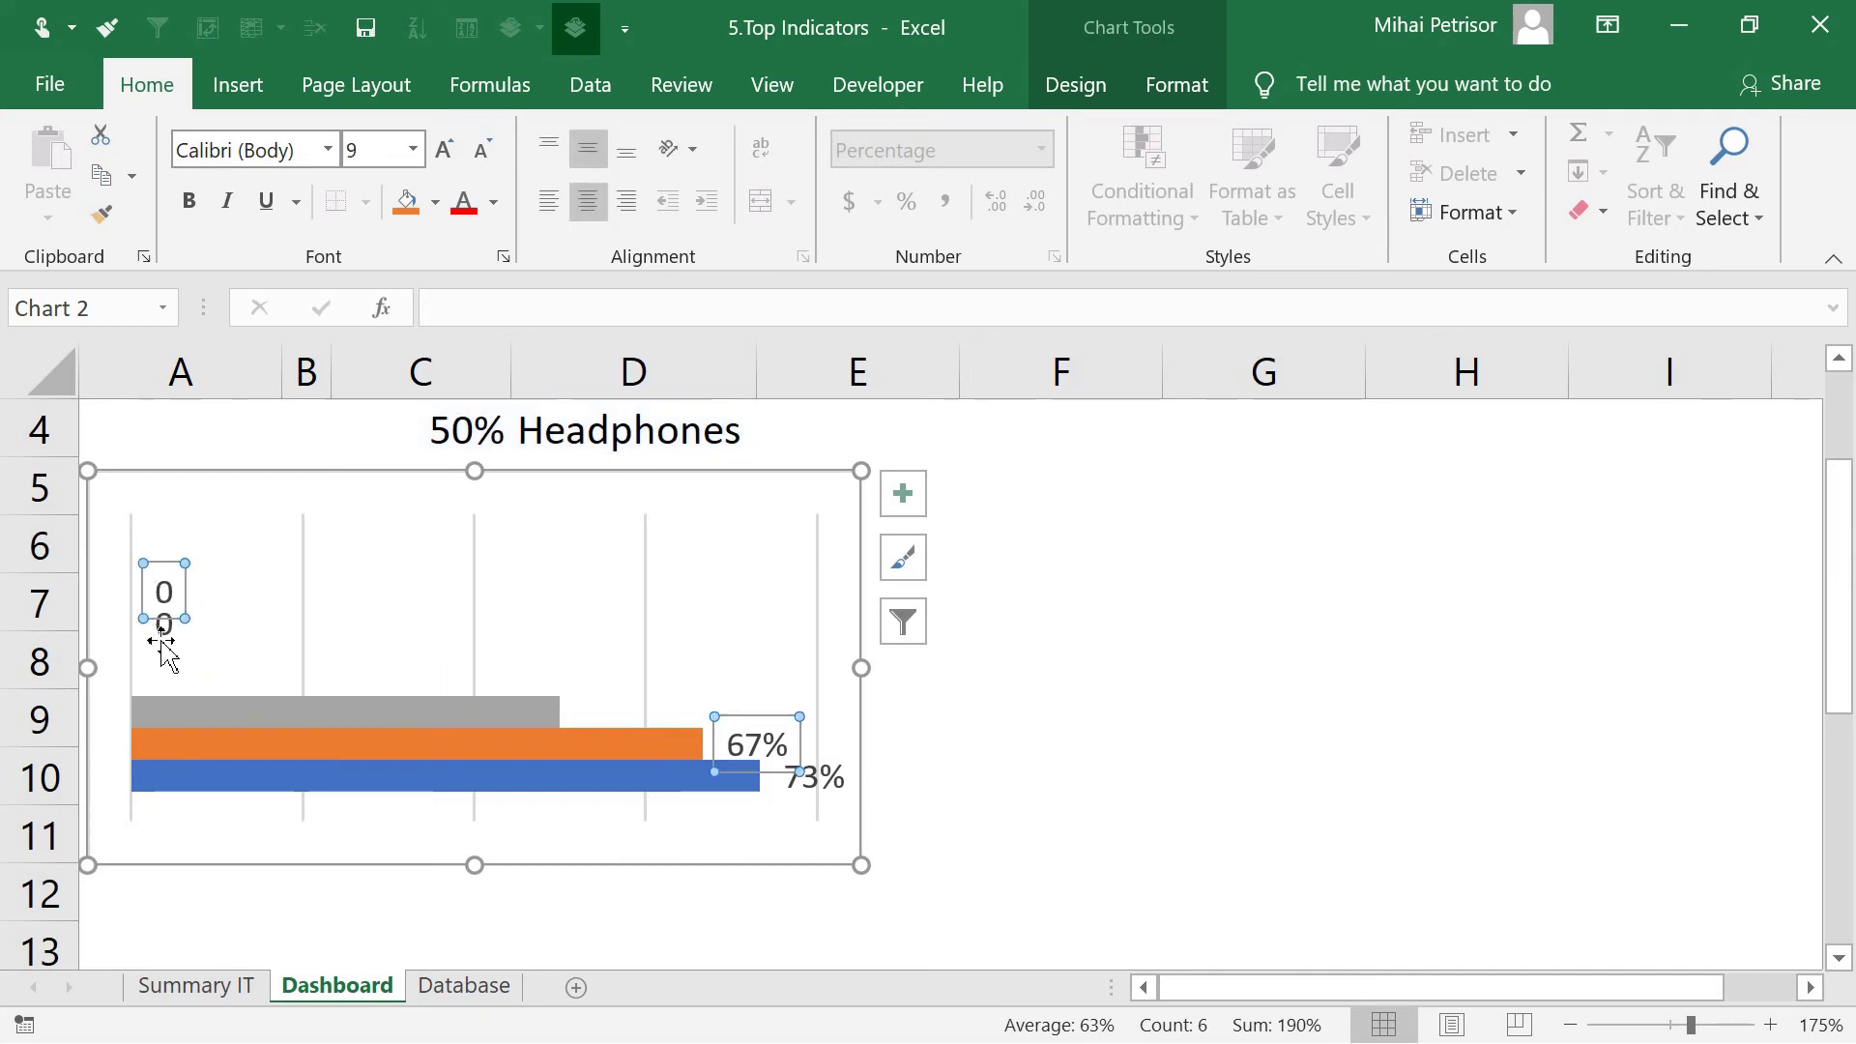
key("ctrl+z")
key("Escape")
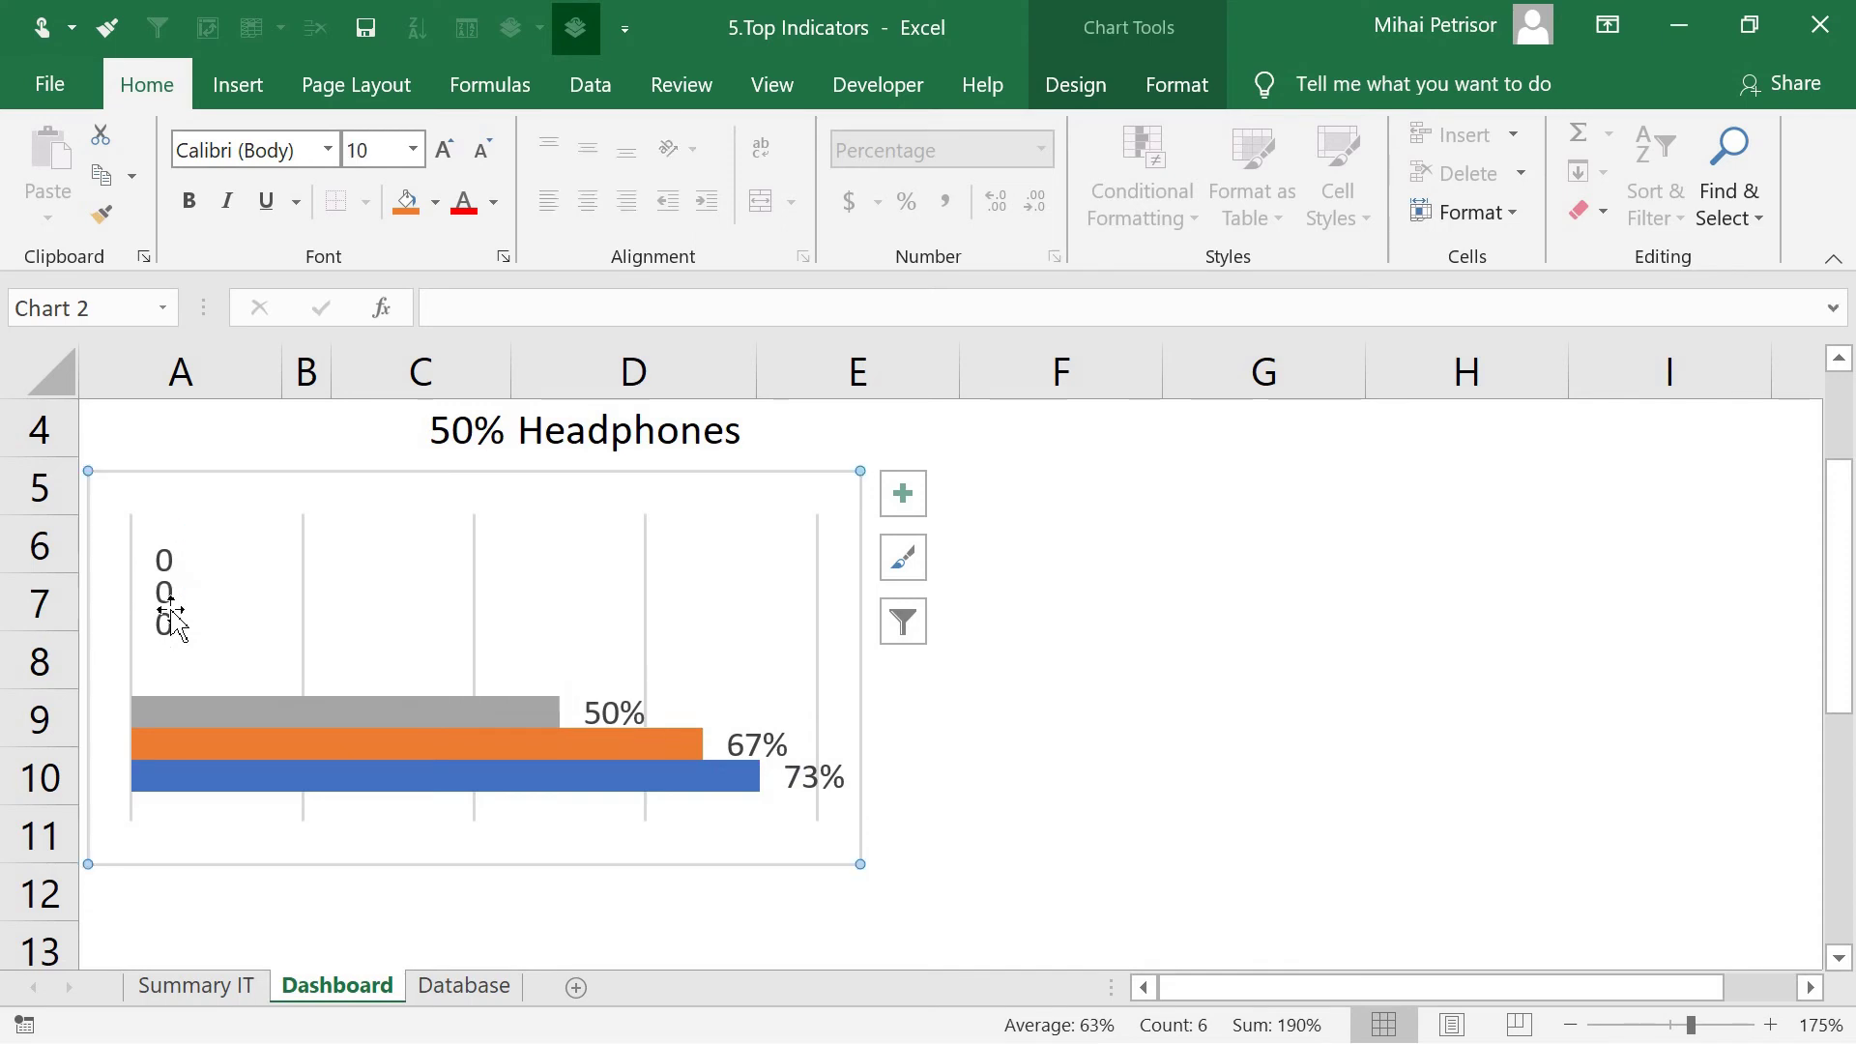
left_click(170, 622)
key("Escape")
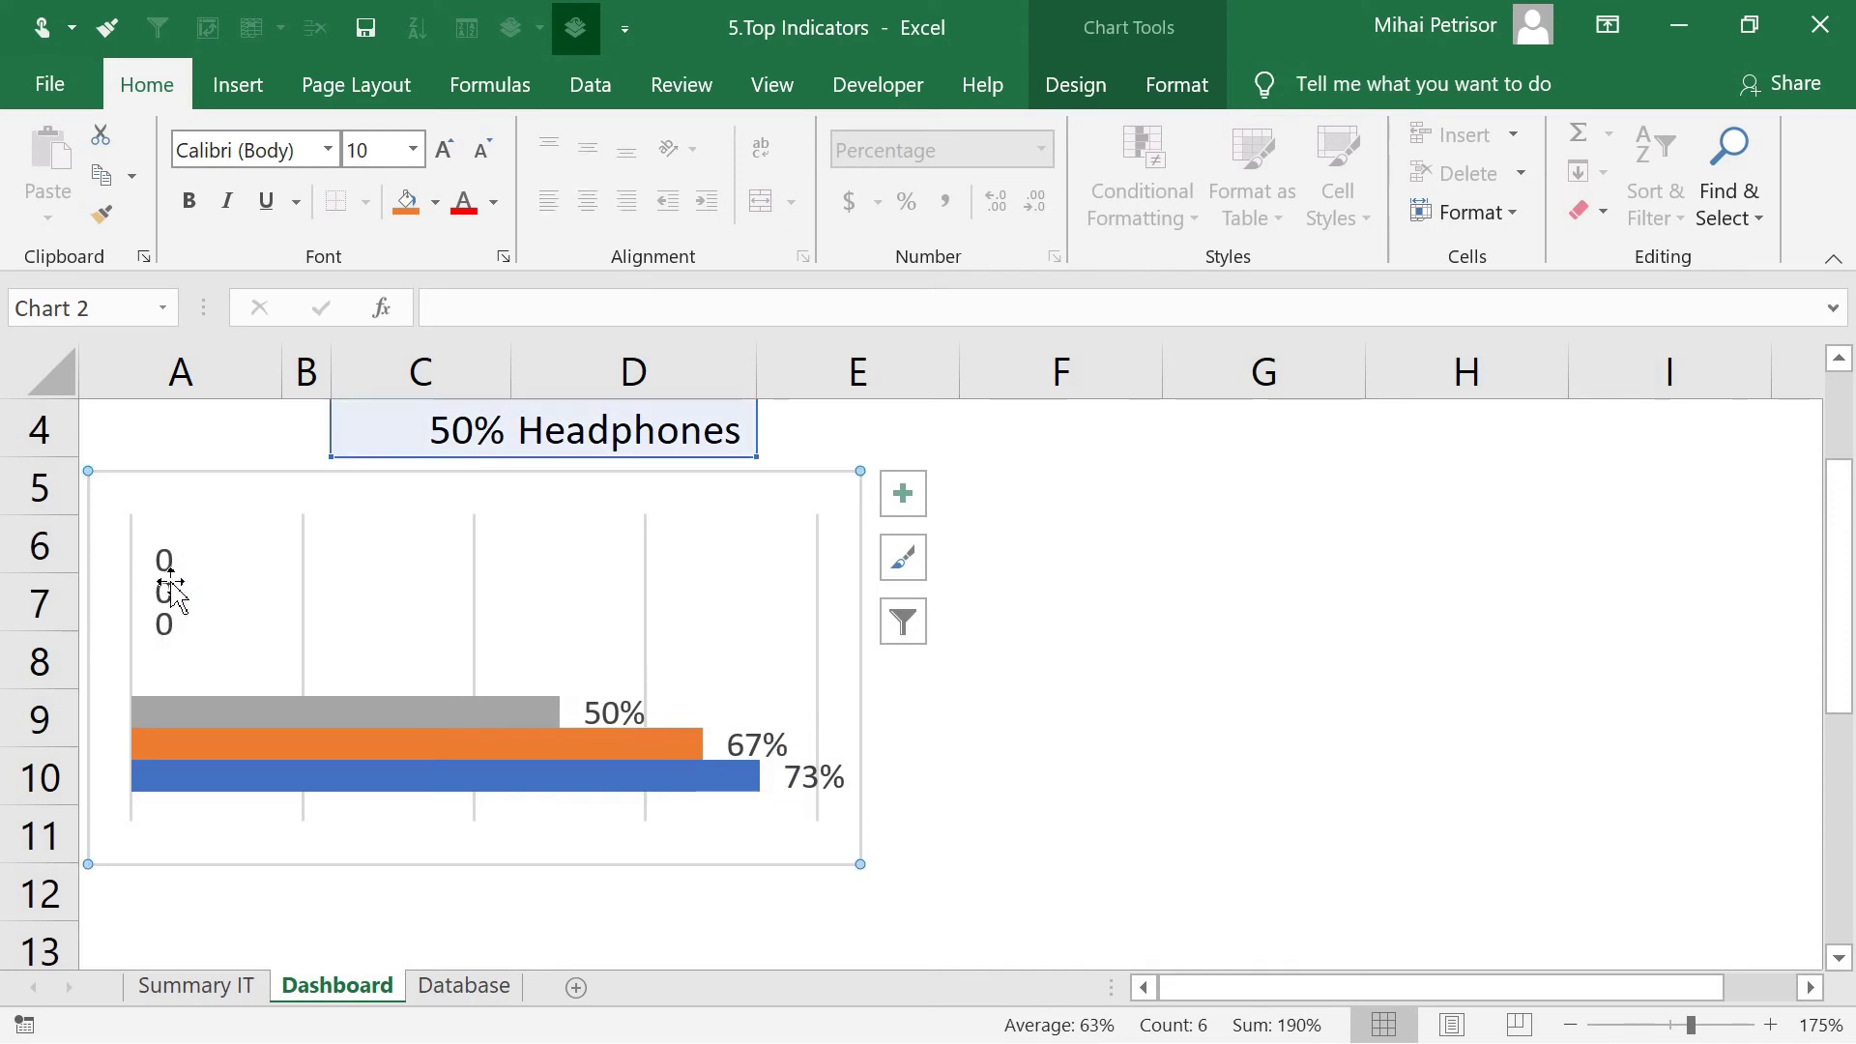
left_click(166, 568)
left_click_drag(166, 566, 173, 539)
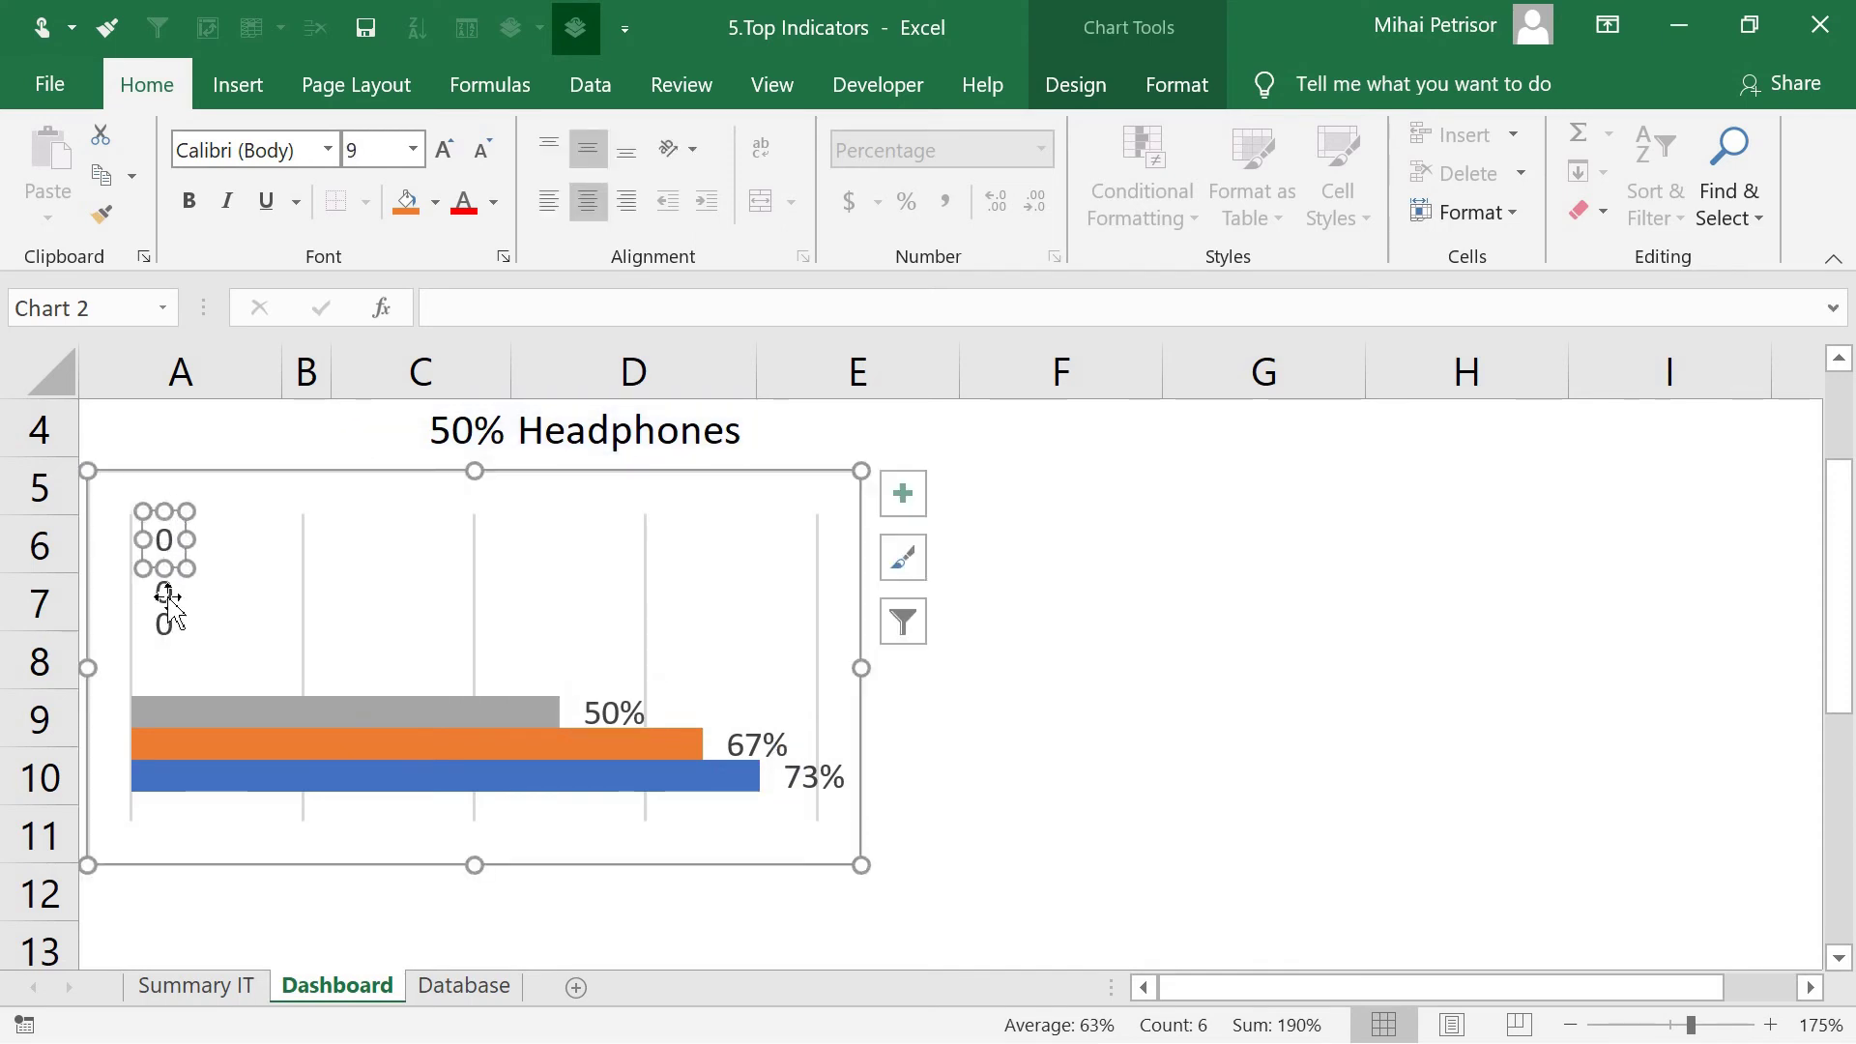
left_click(169, 599)
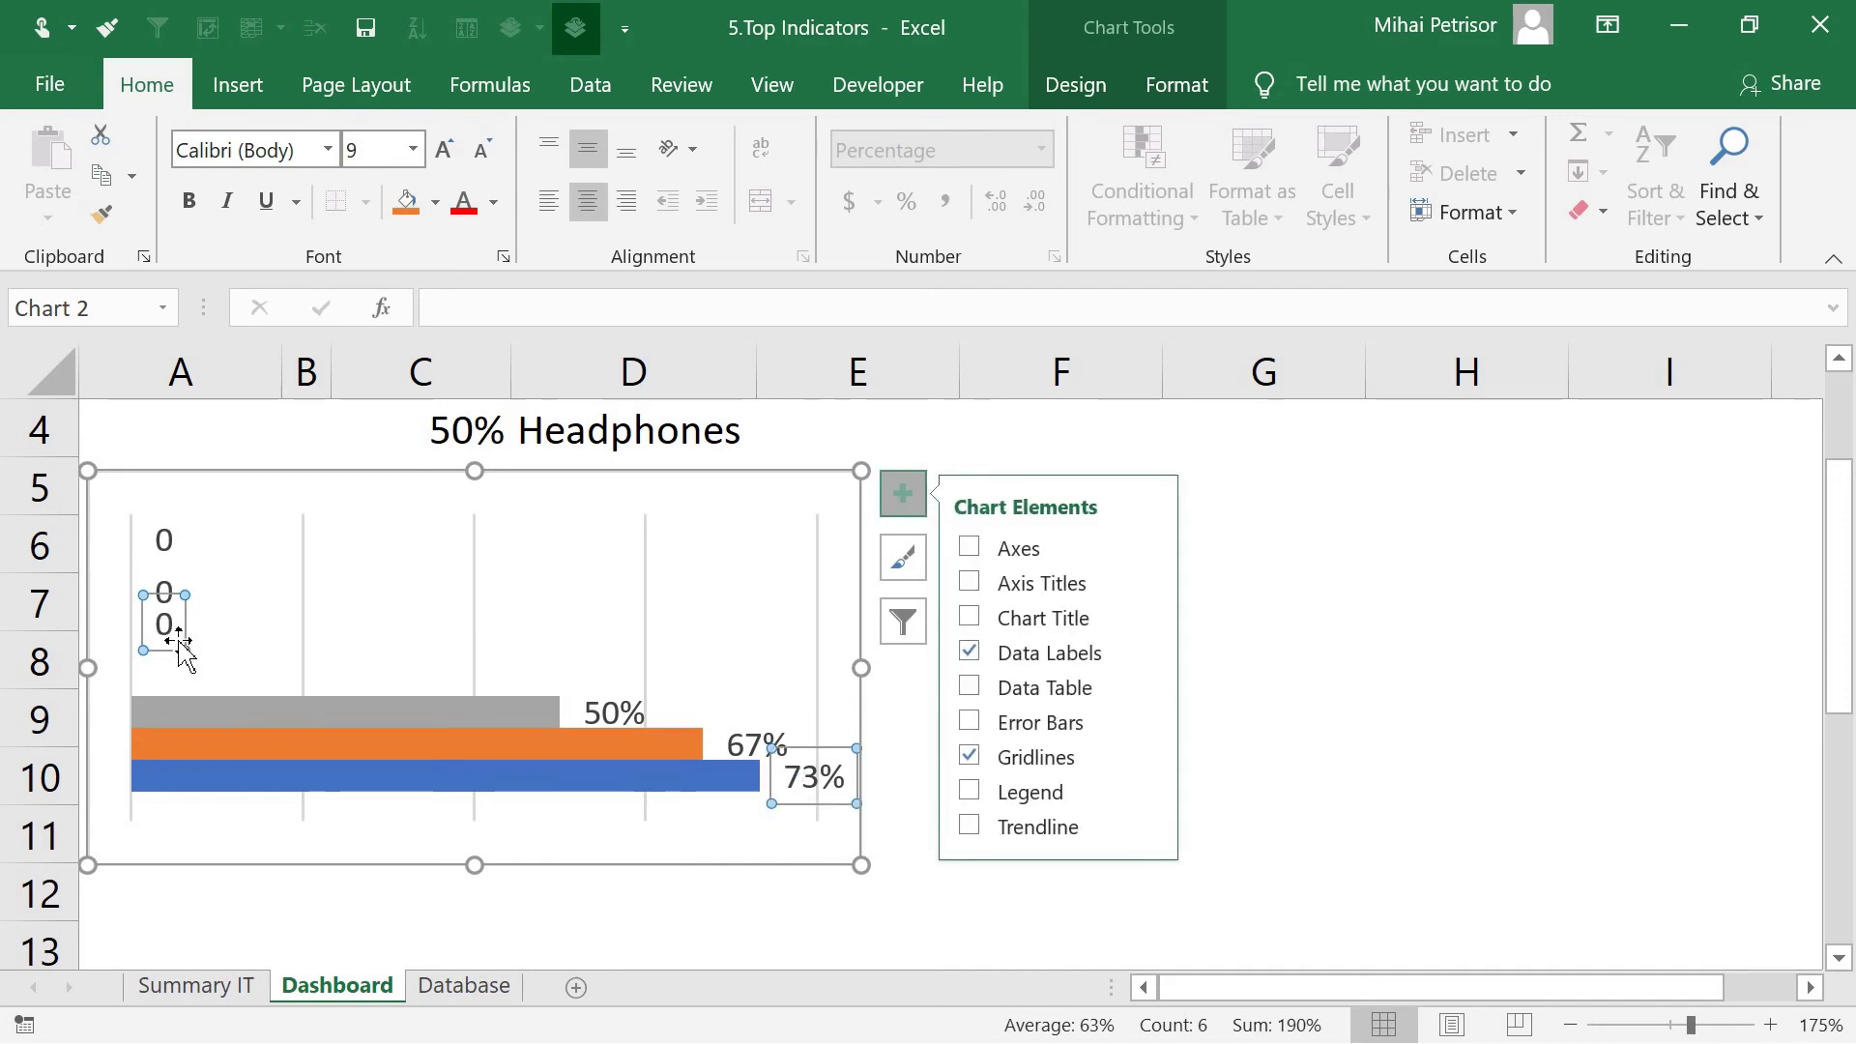
Strip the bar chart's gridlines and every data label, then drag its edge to make it shorter
left_click(969, 757)
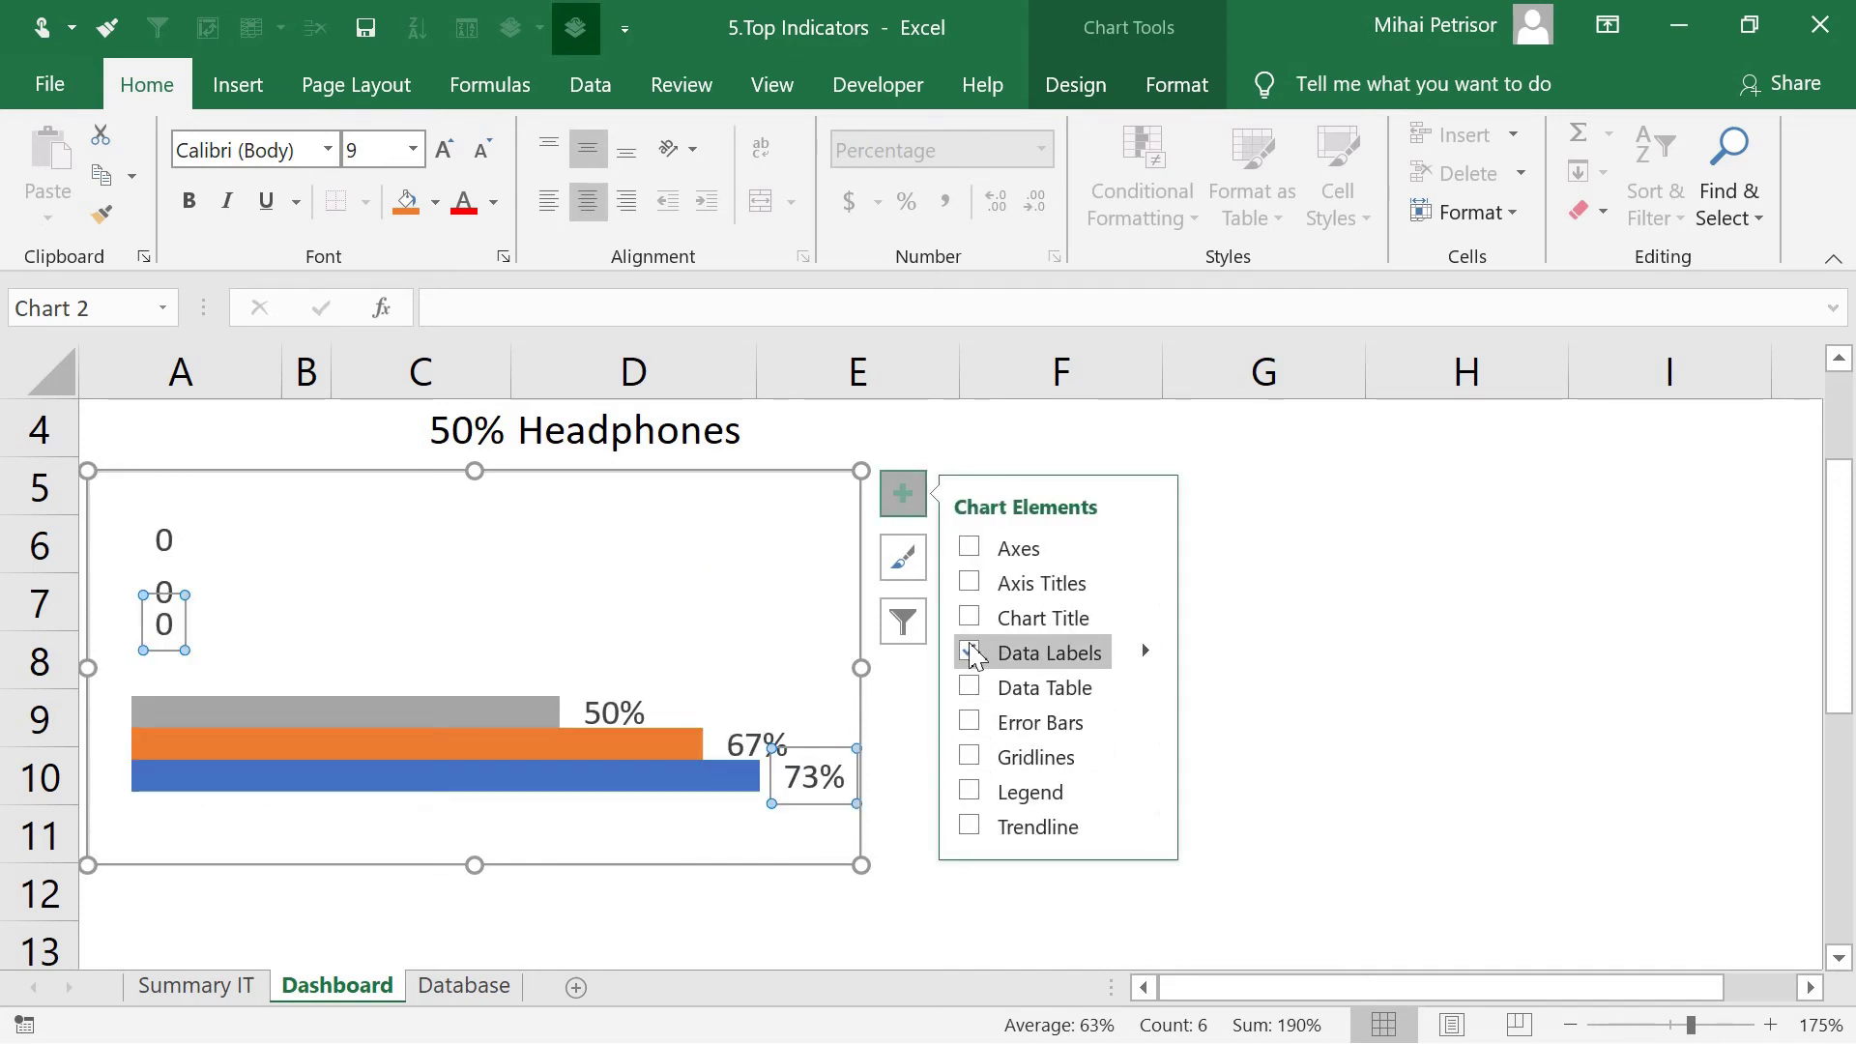
key("Delete")
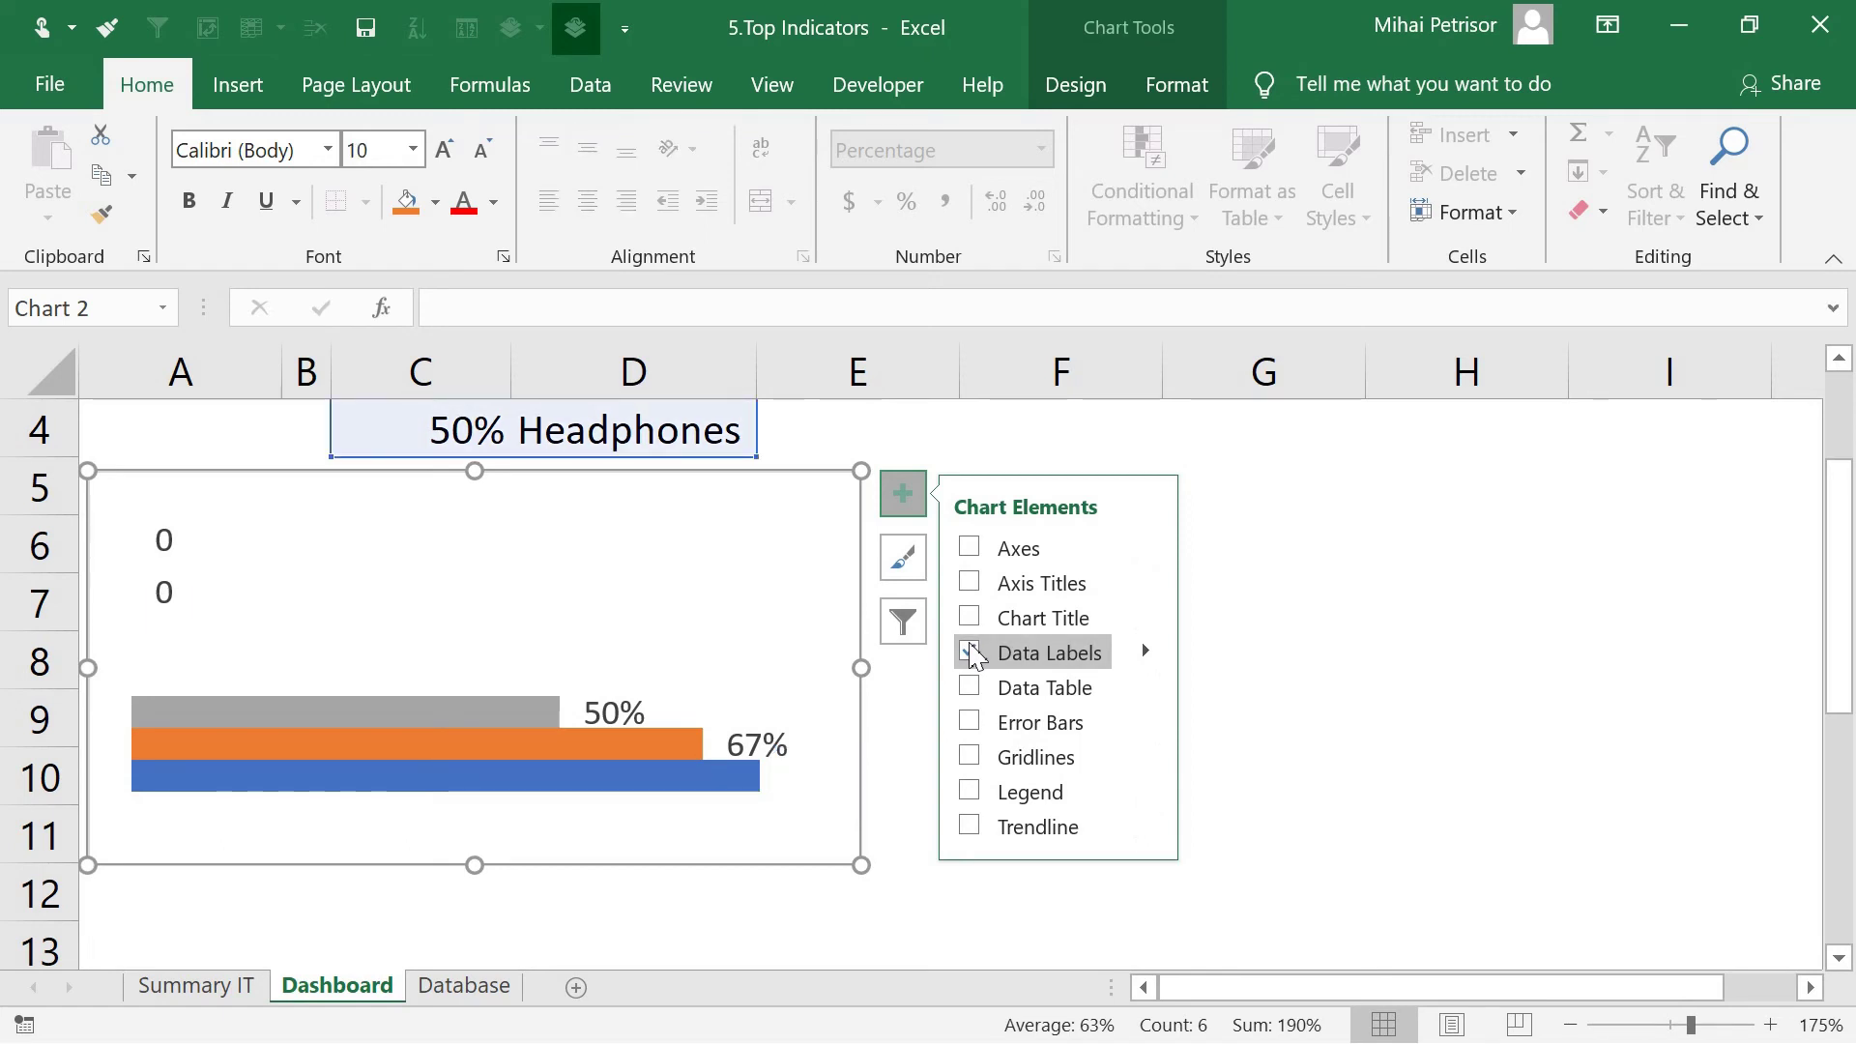
left_click(971, 654)
left_click(978, 661)
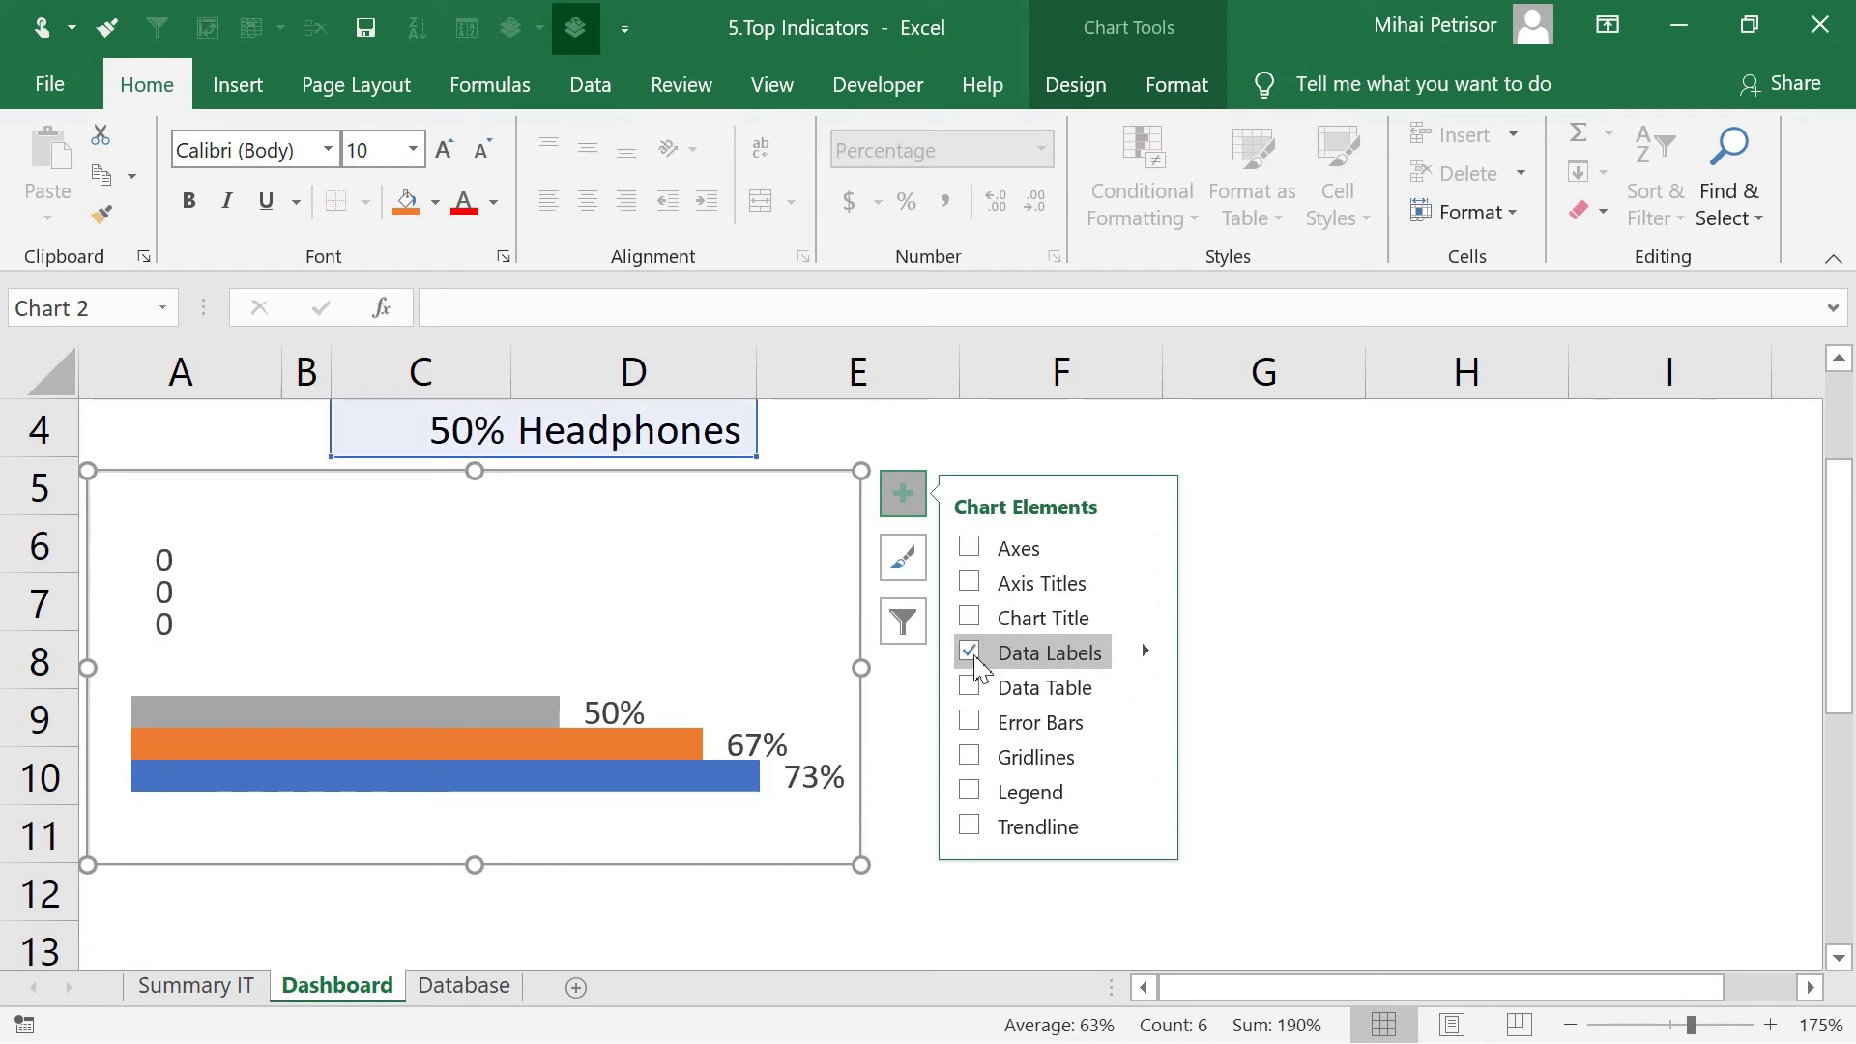
left_click(971, 656)
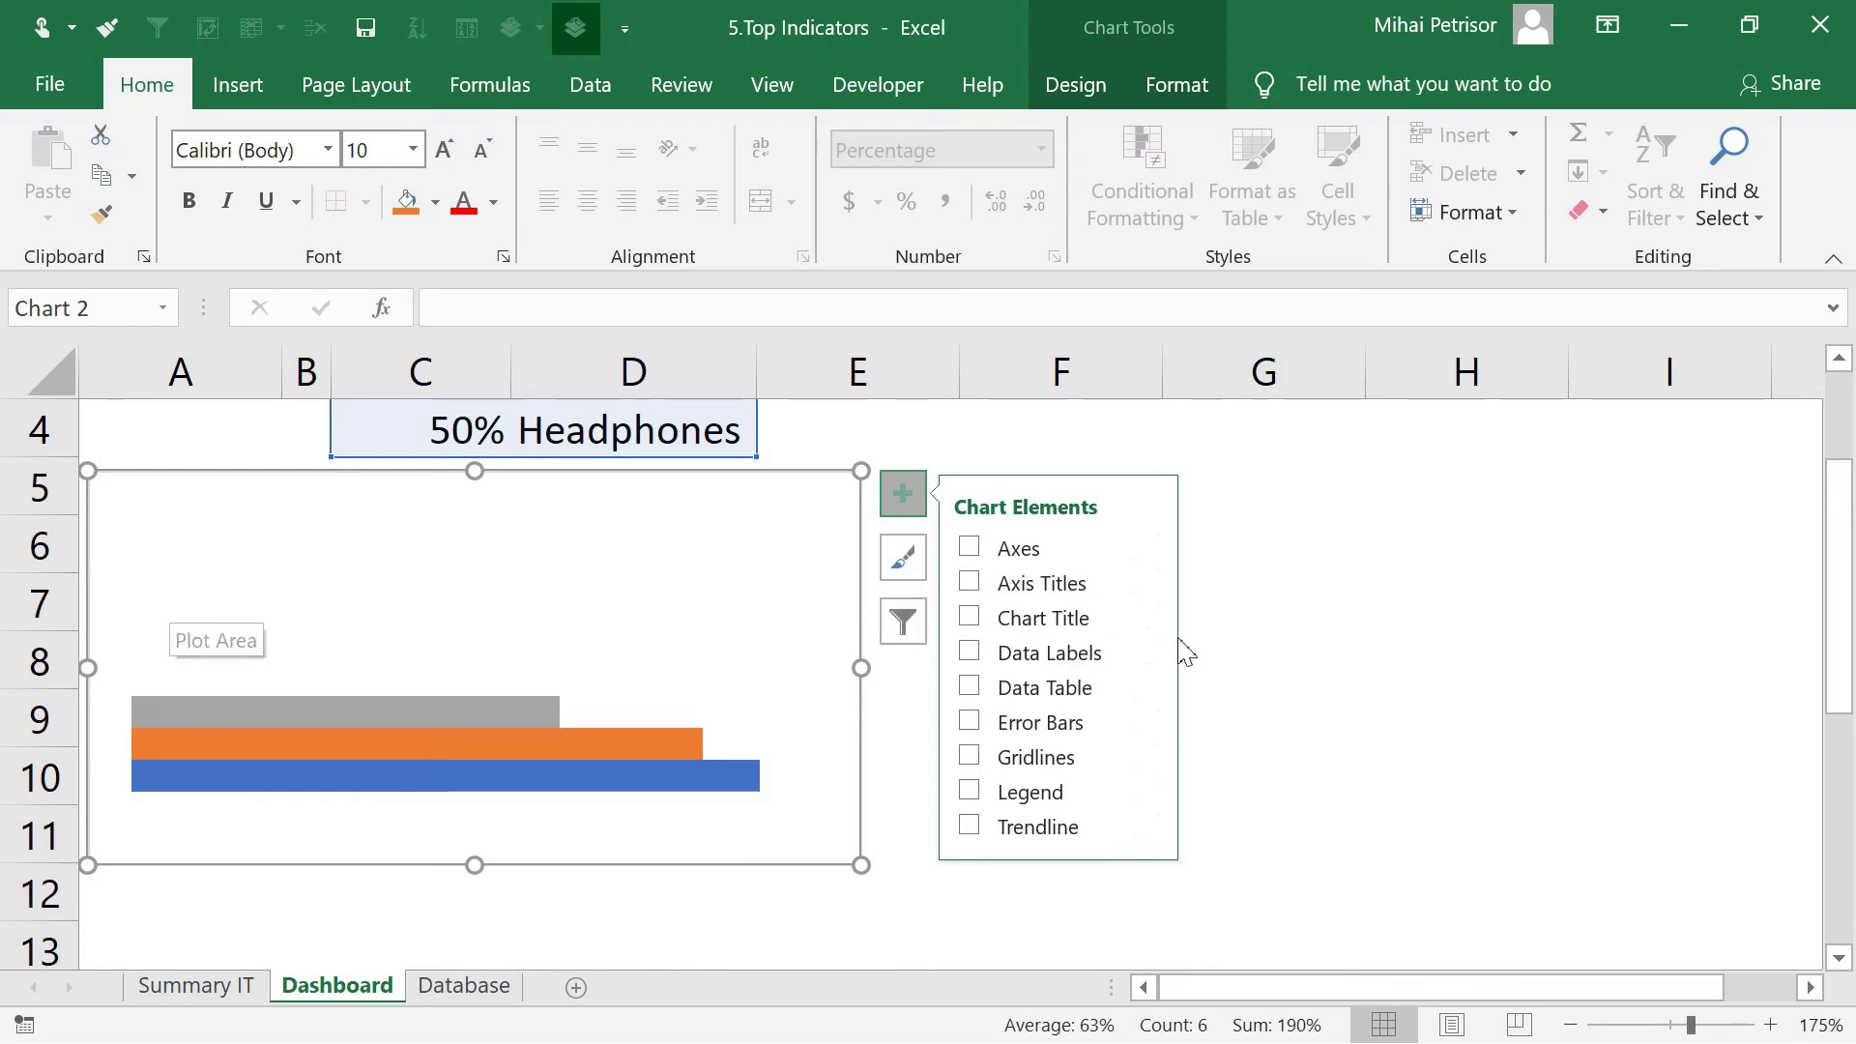
left_click_drag(475, 472, 545, 474)
Add data labels to the orange series and turn its 0 label white to hide it
right_click(611, 646)
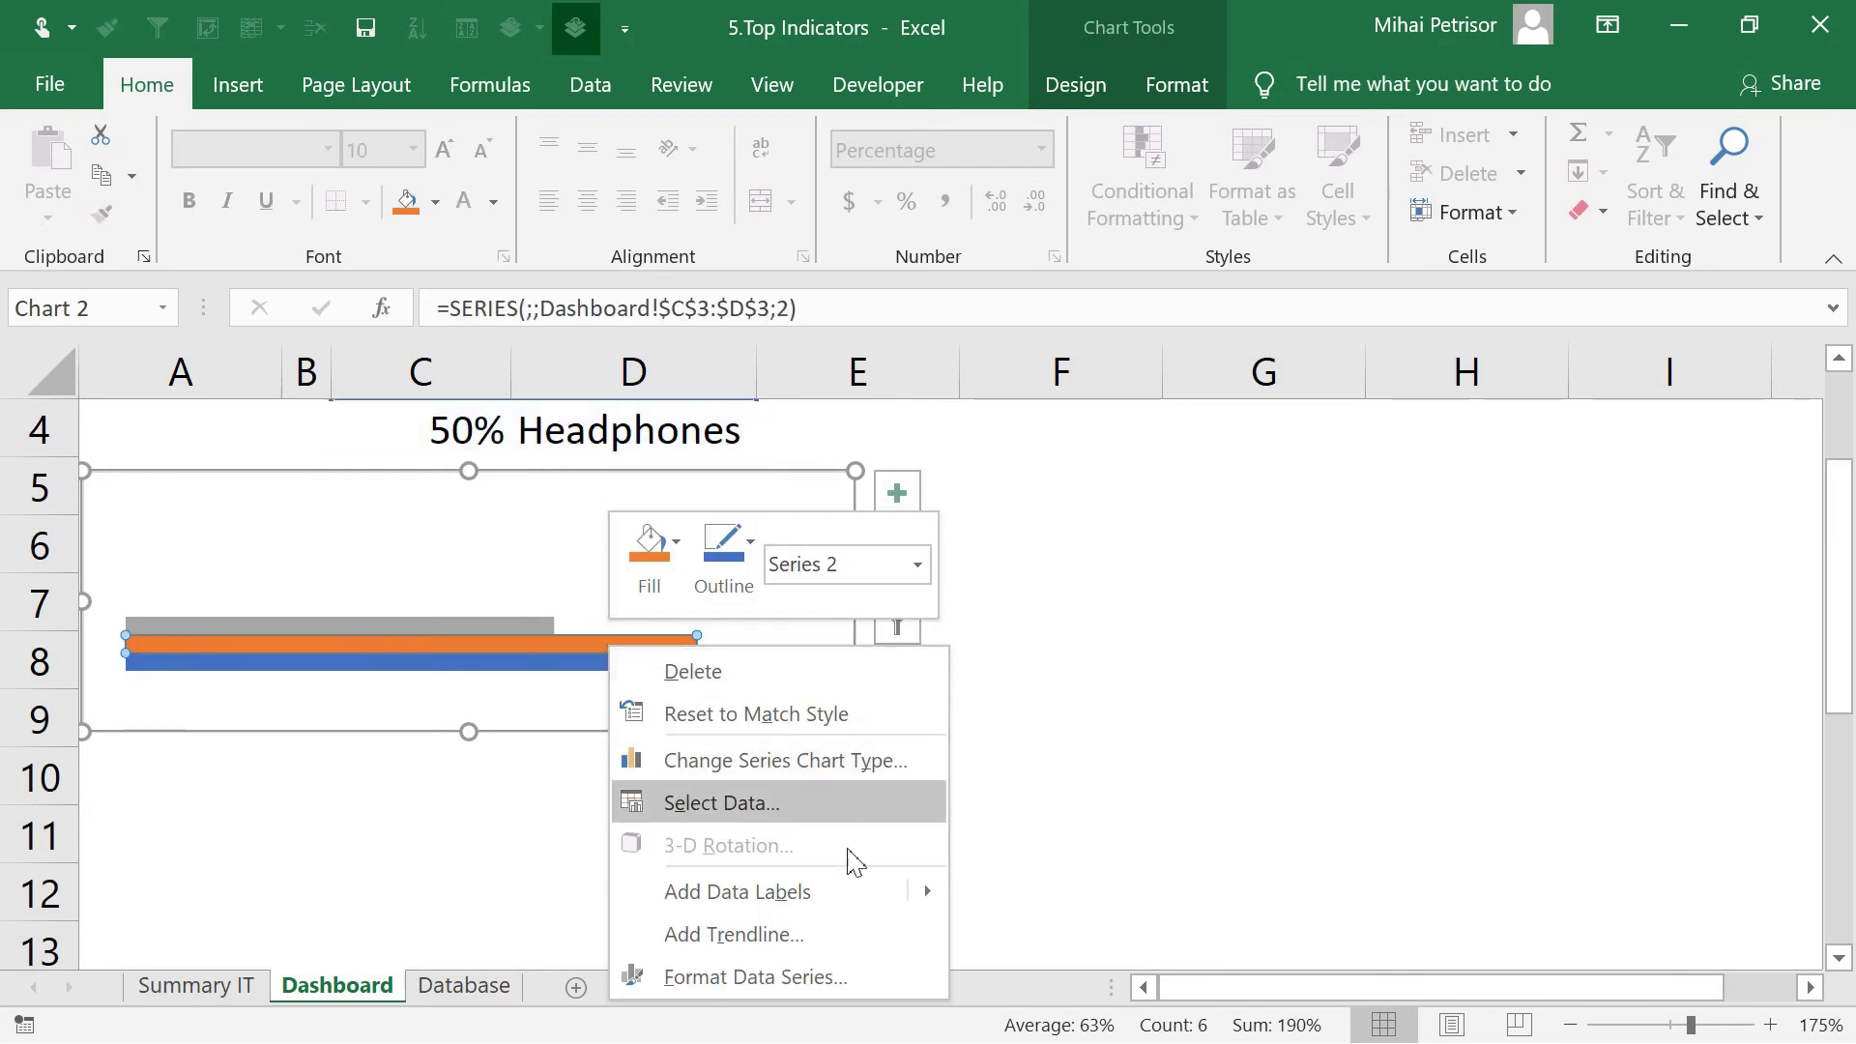
left_click(857, 891)
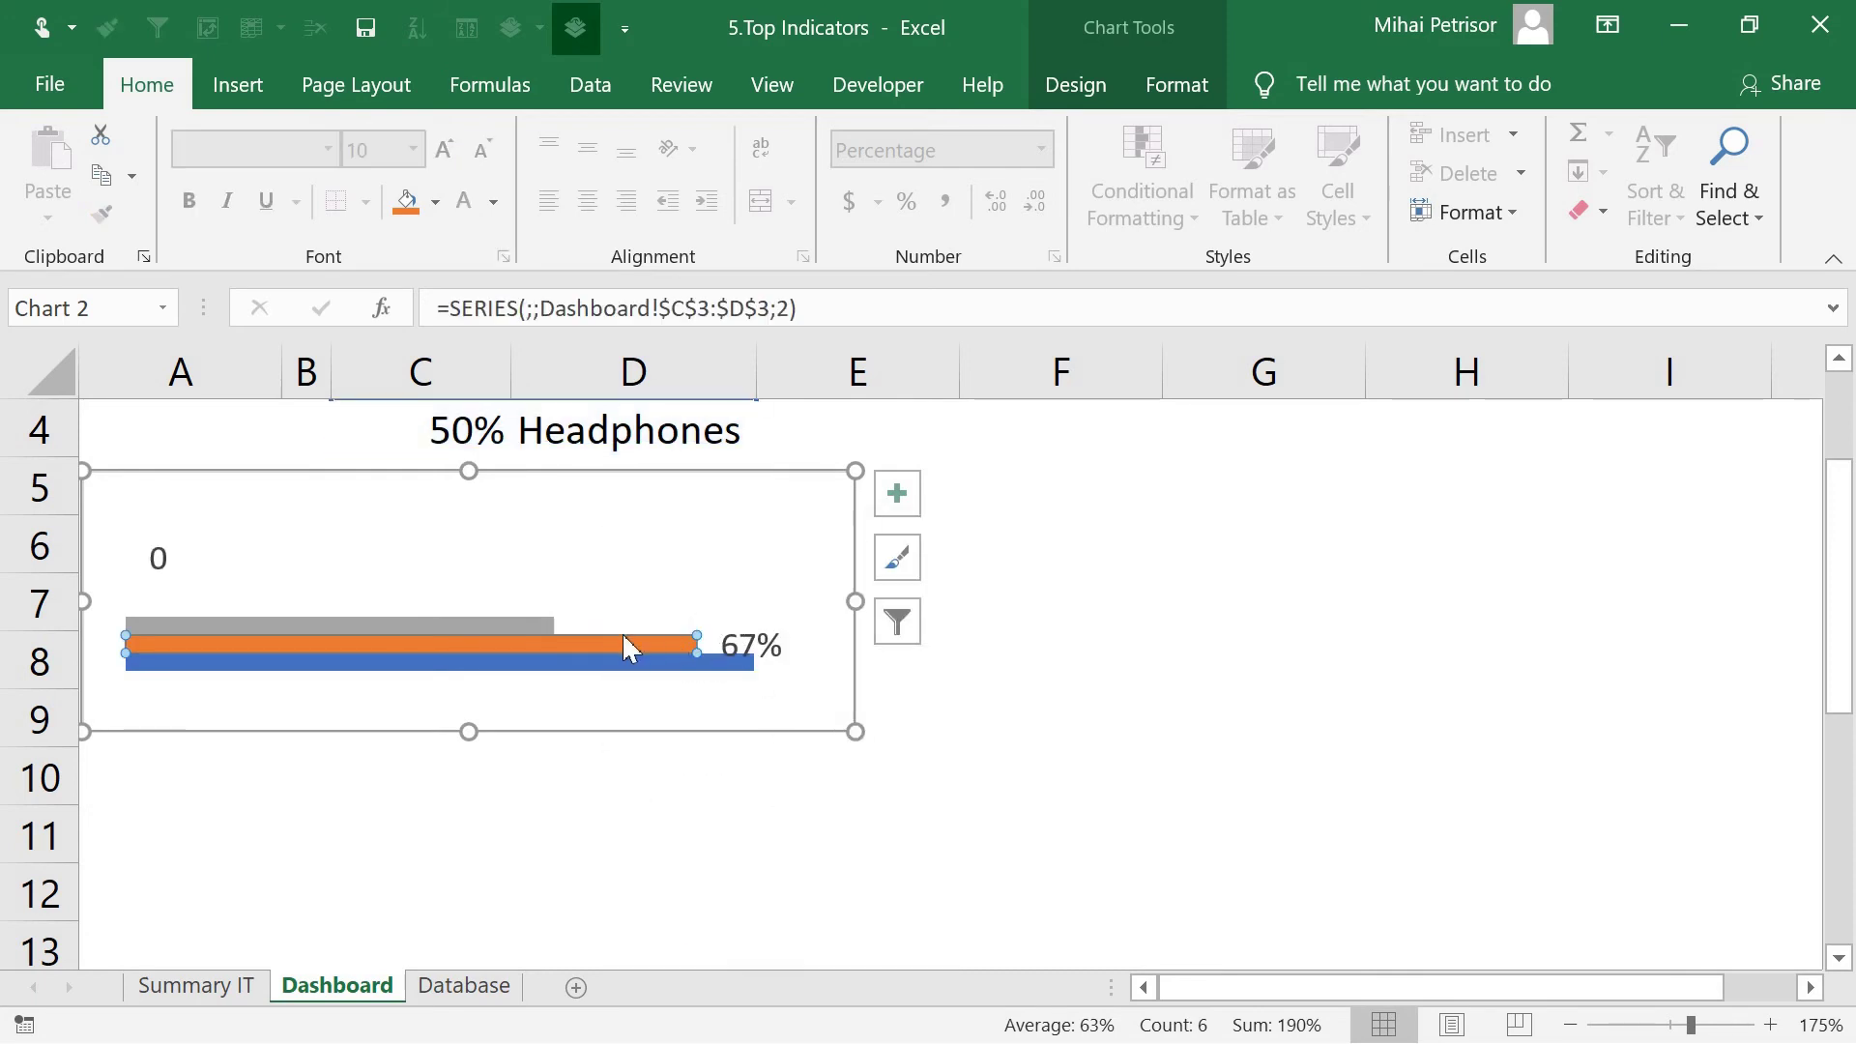
right_click(620, 667)
key("Escape")
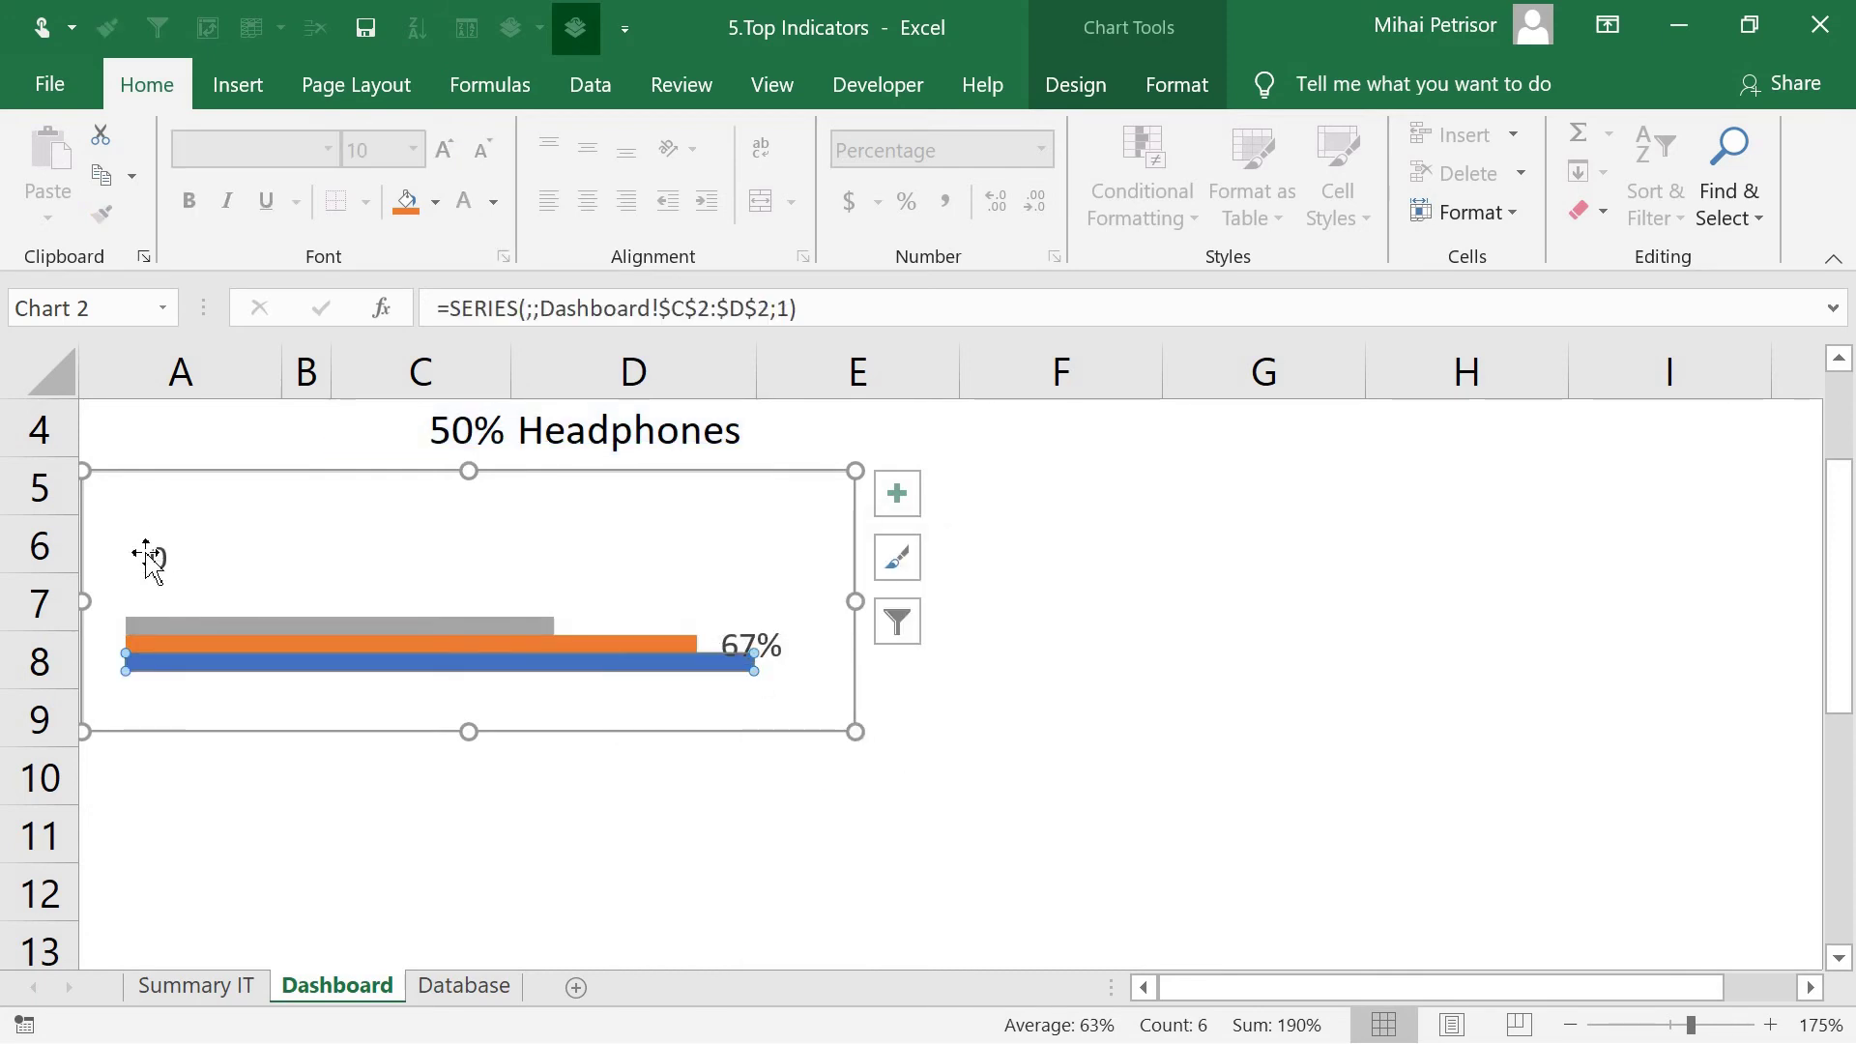
left_click(159, 560)
left_click(163, 529)
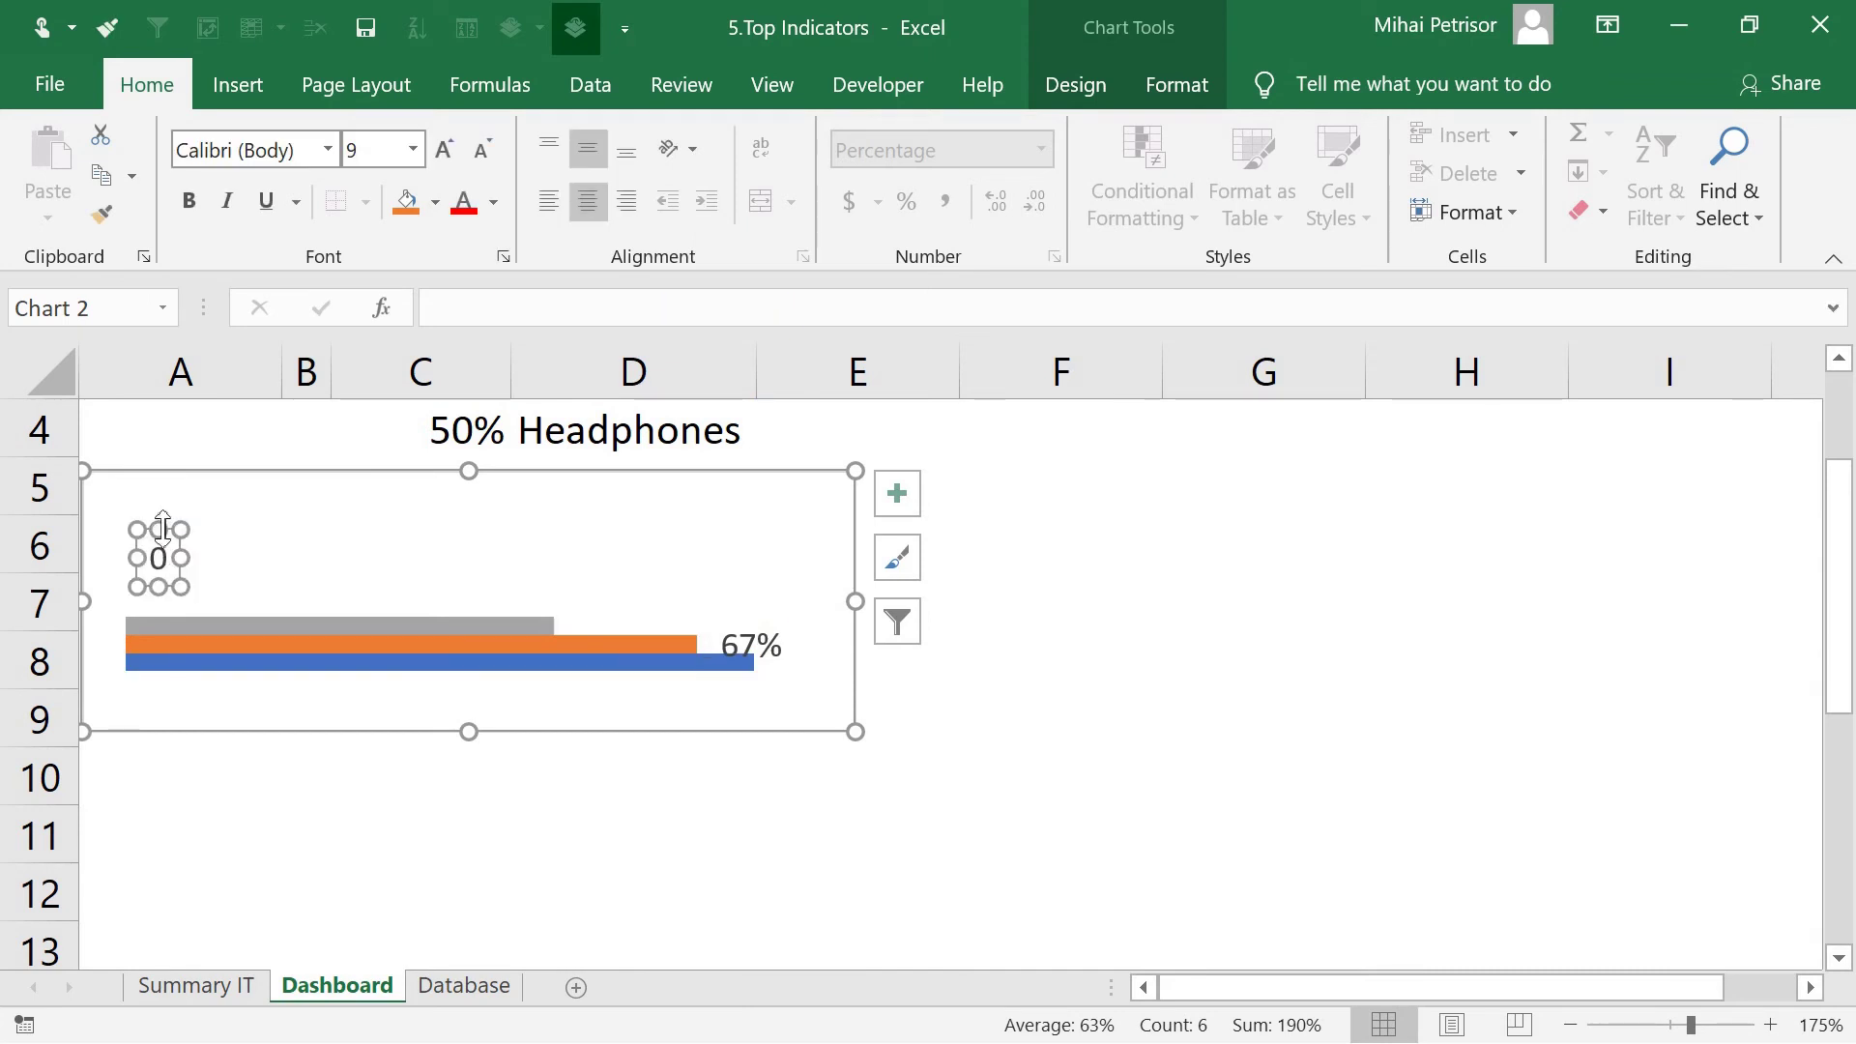
left_click(493, 202)
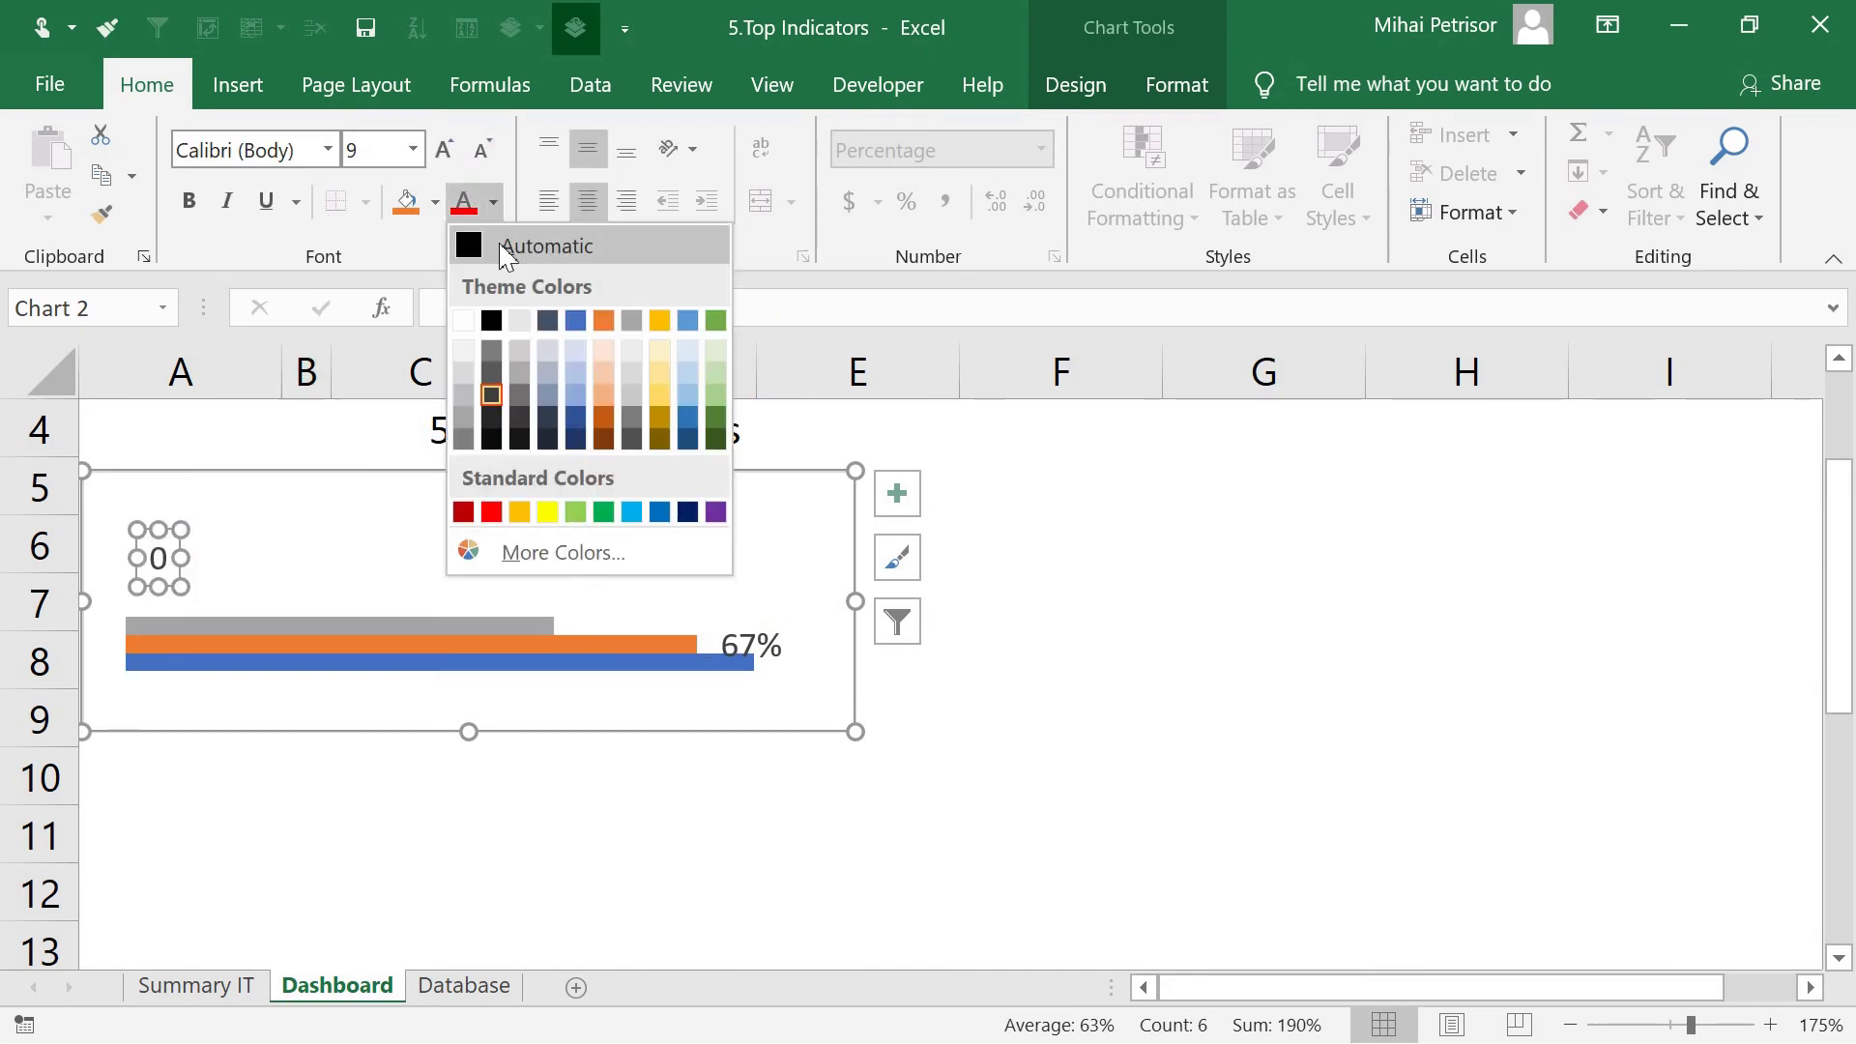
left_click(463, 320)
left_click(273, 539)
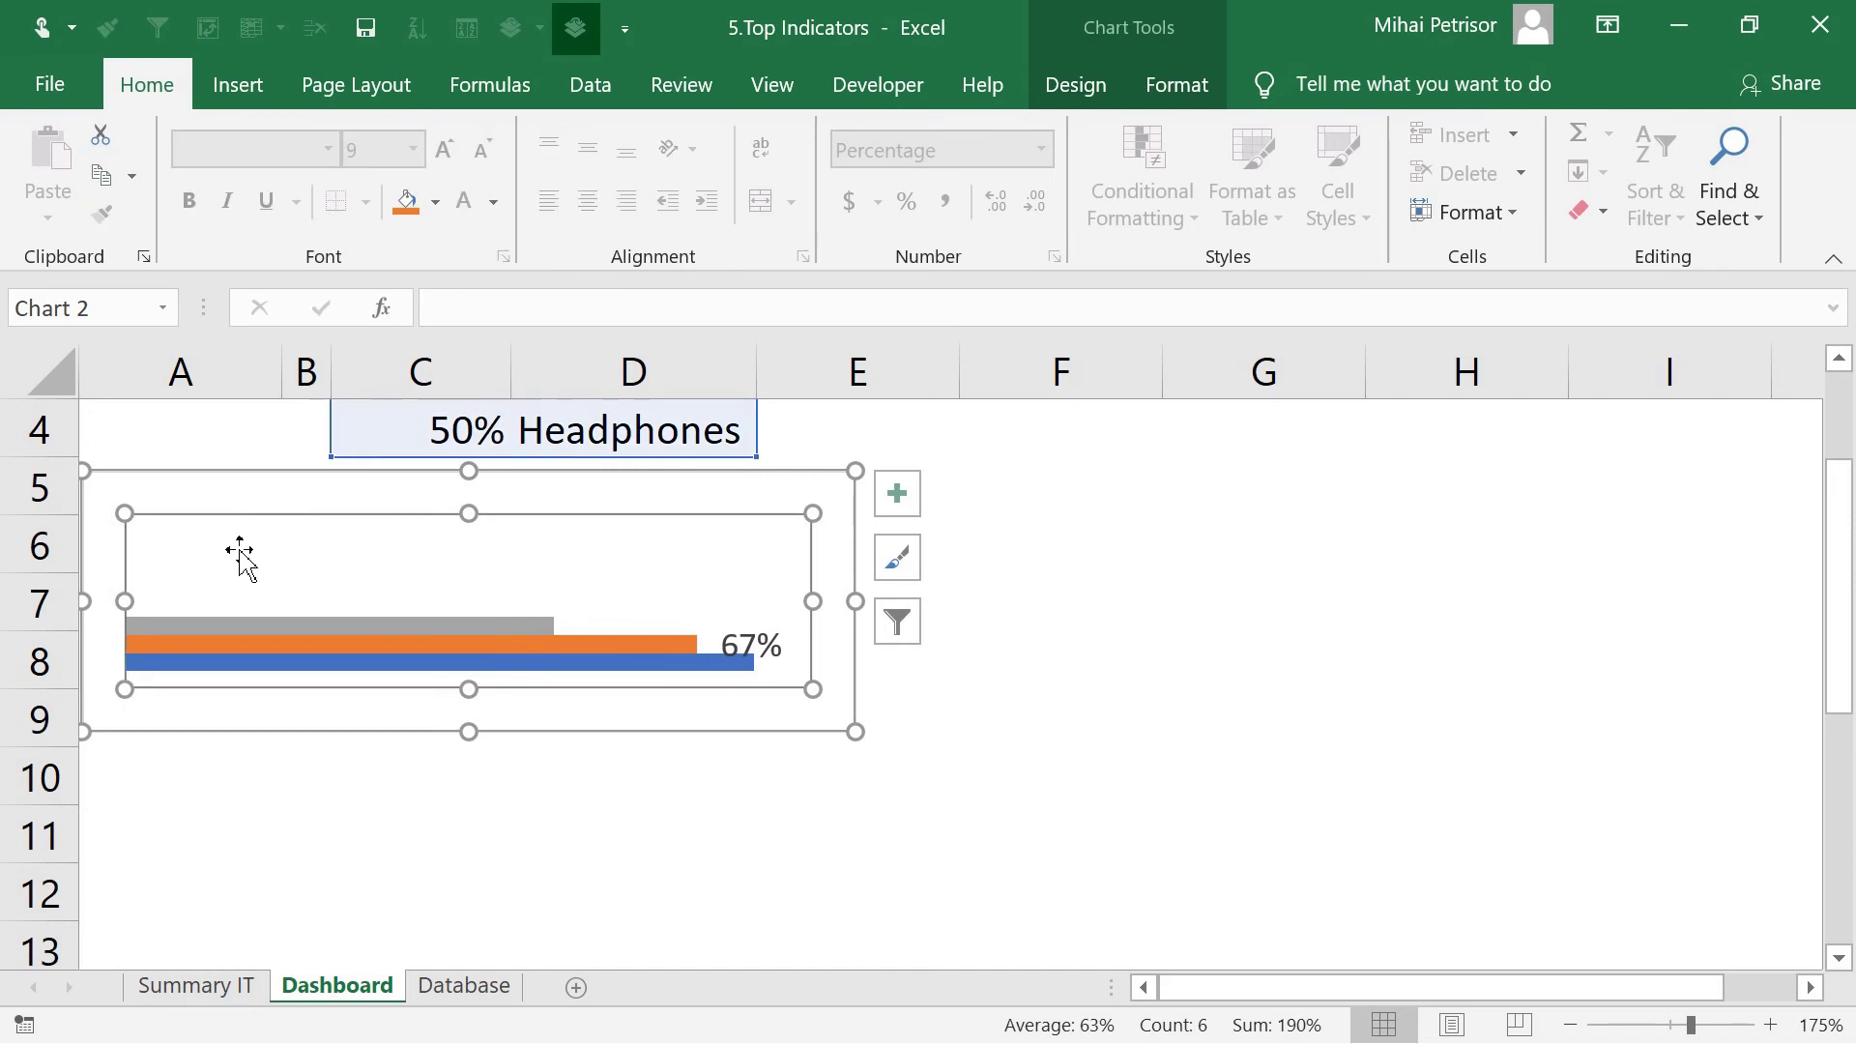
Add data labels to the blue series and set their font colour to white
right_click(579, 650)
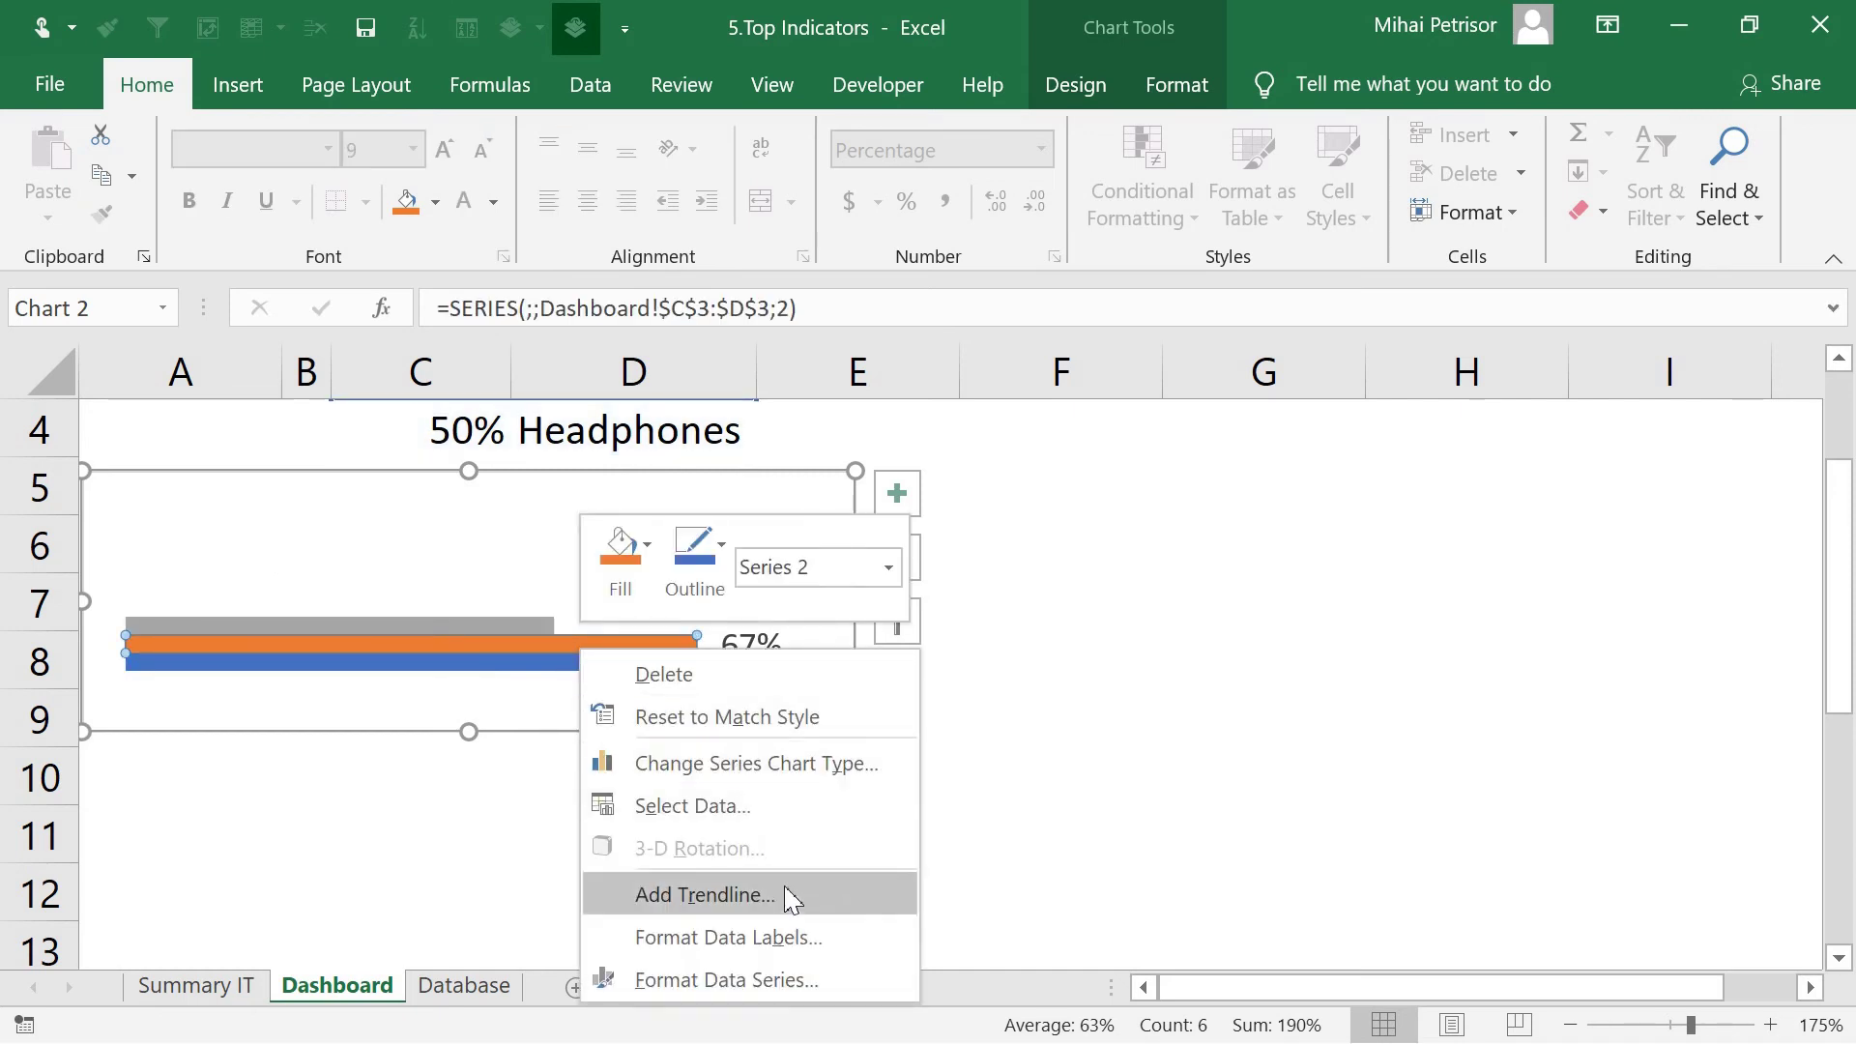
right_click(477, 645)
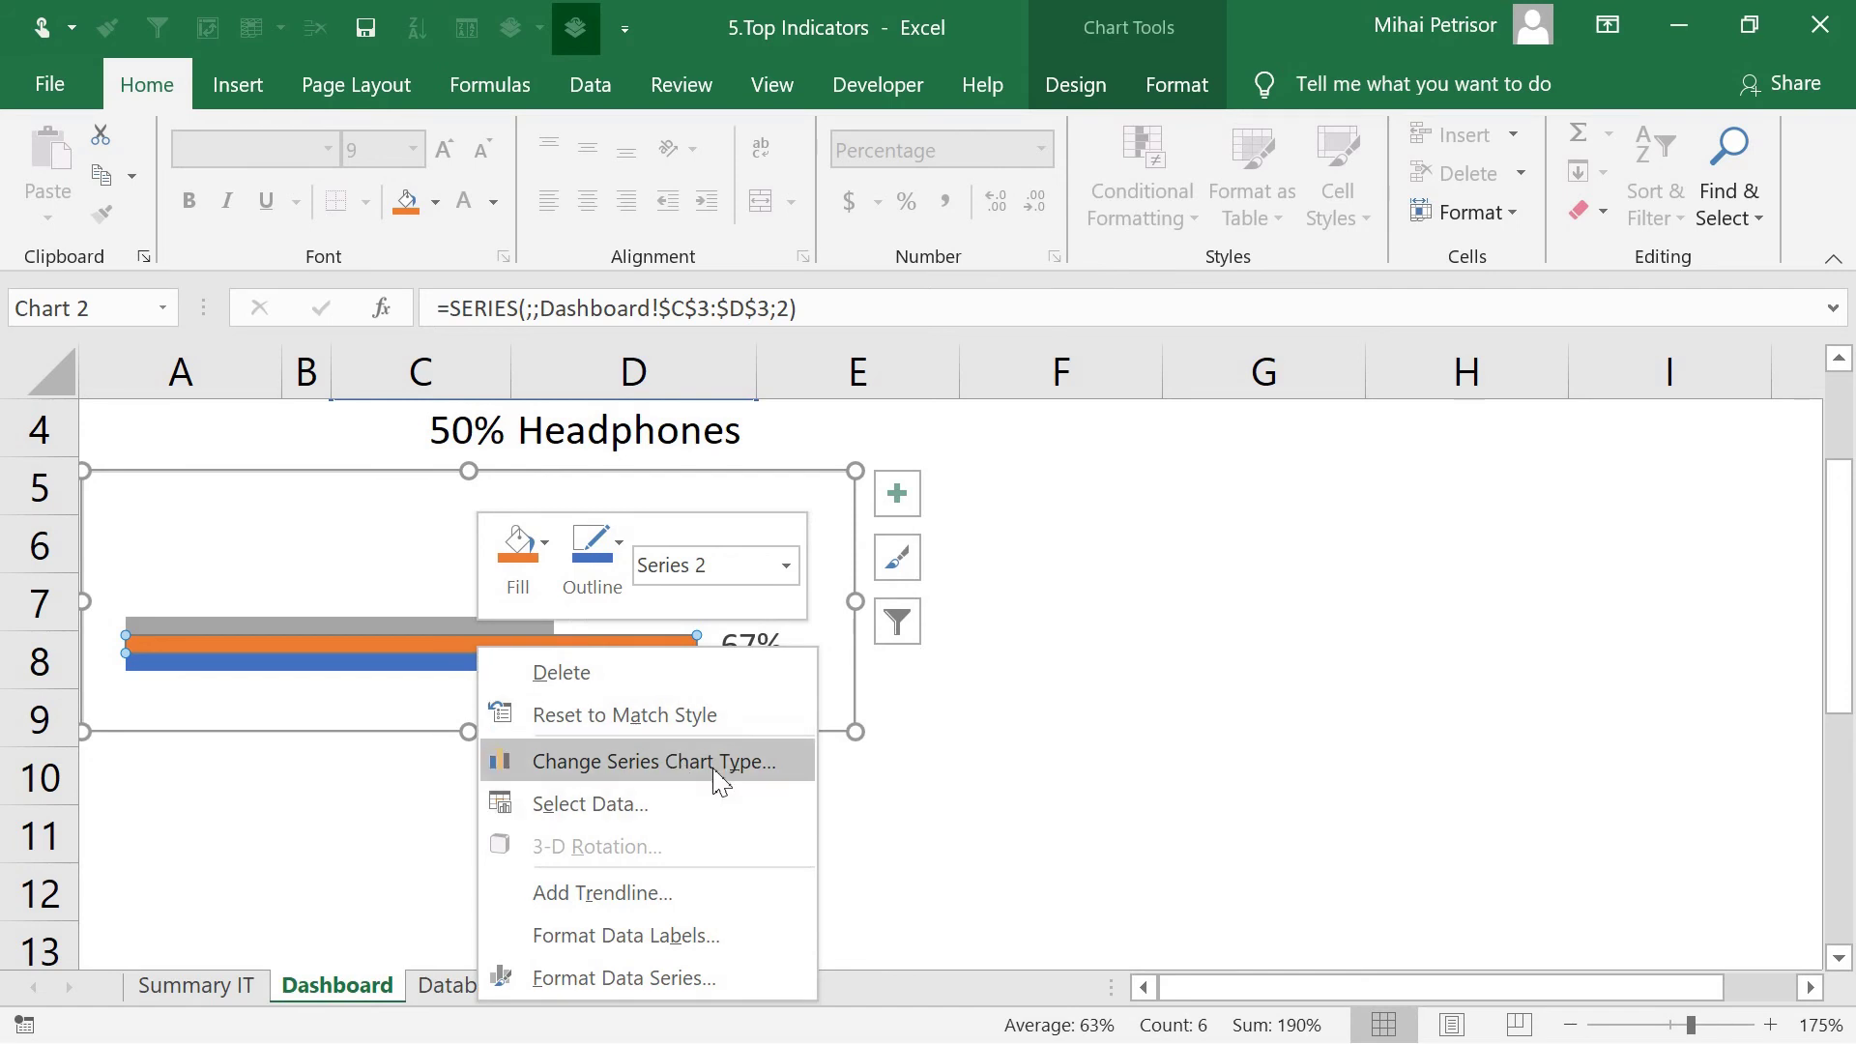
key("Escape")
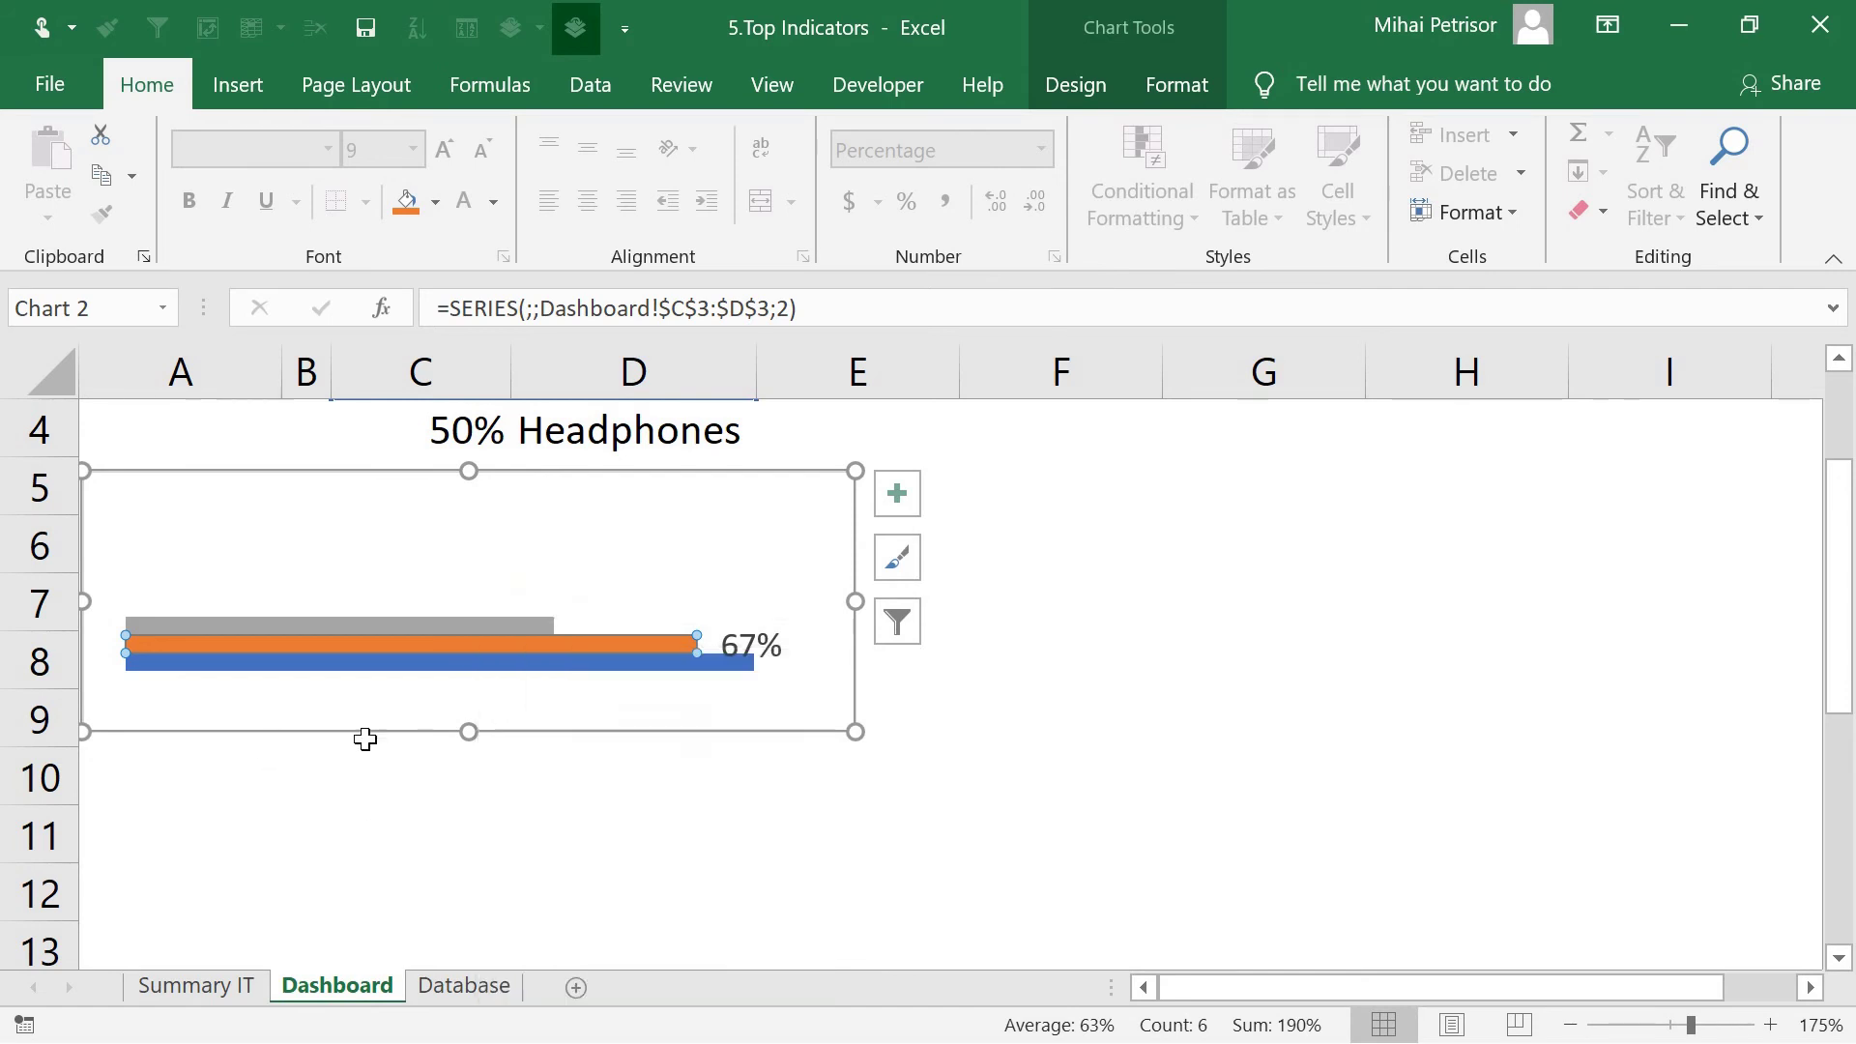
left_click(452, 625)
left_click(468, 664)
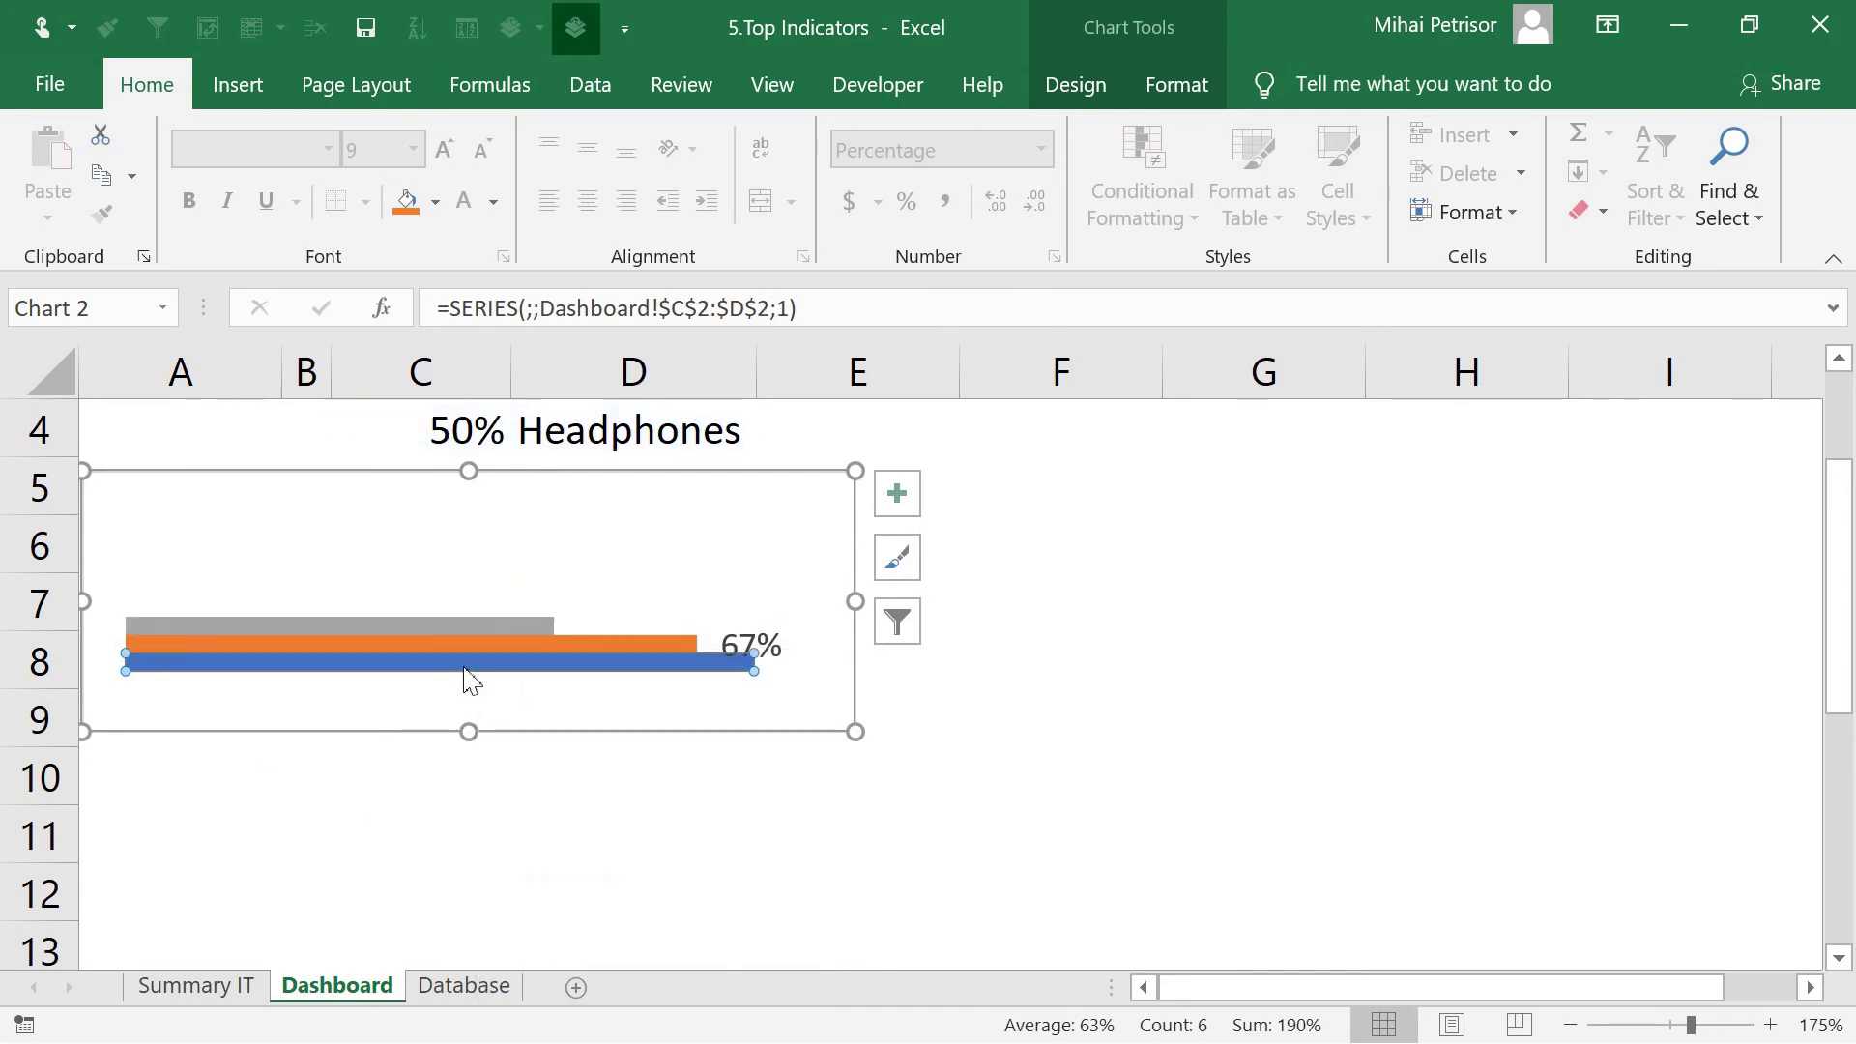
right_click(468, 665)
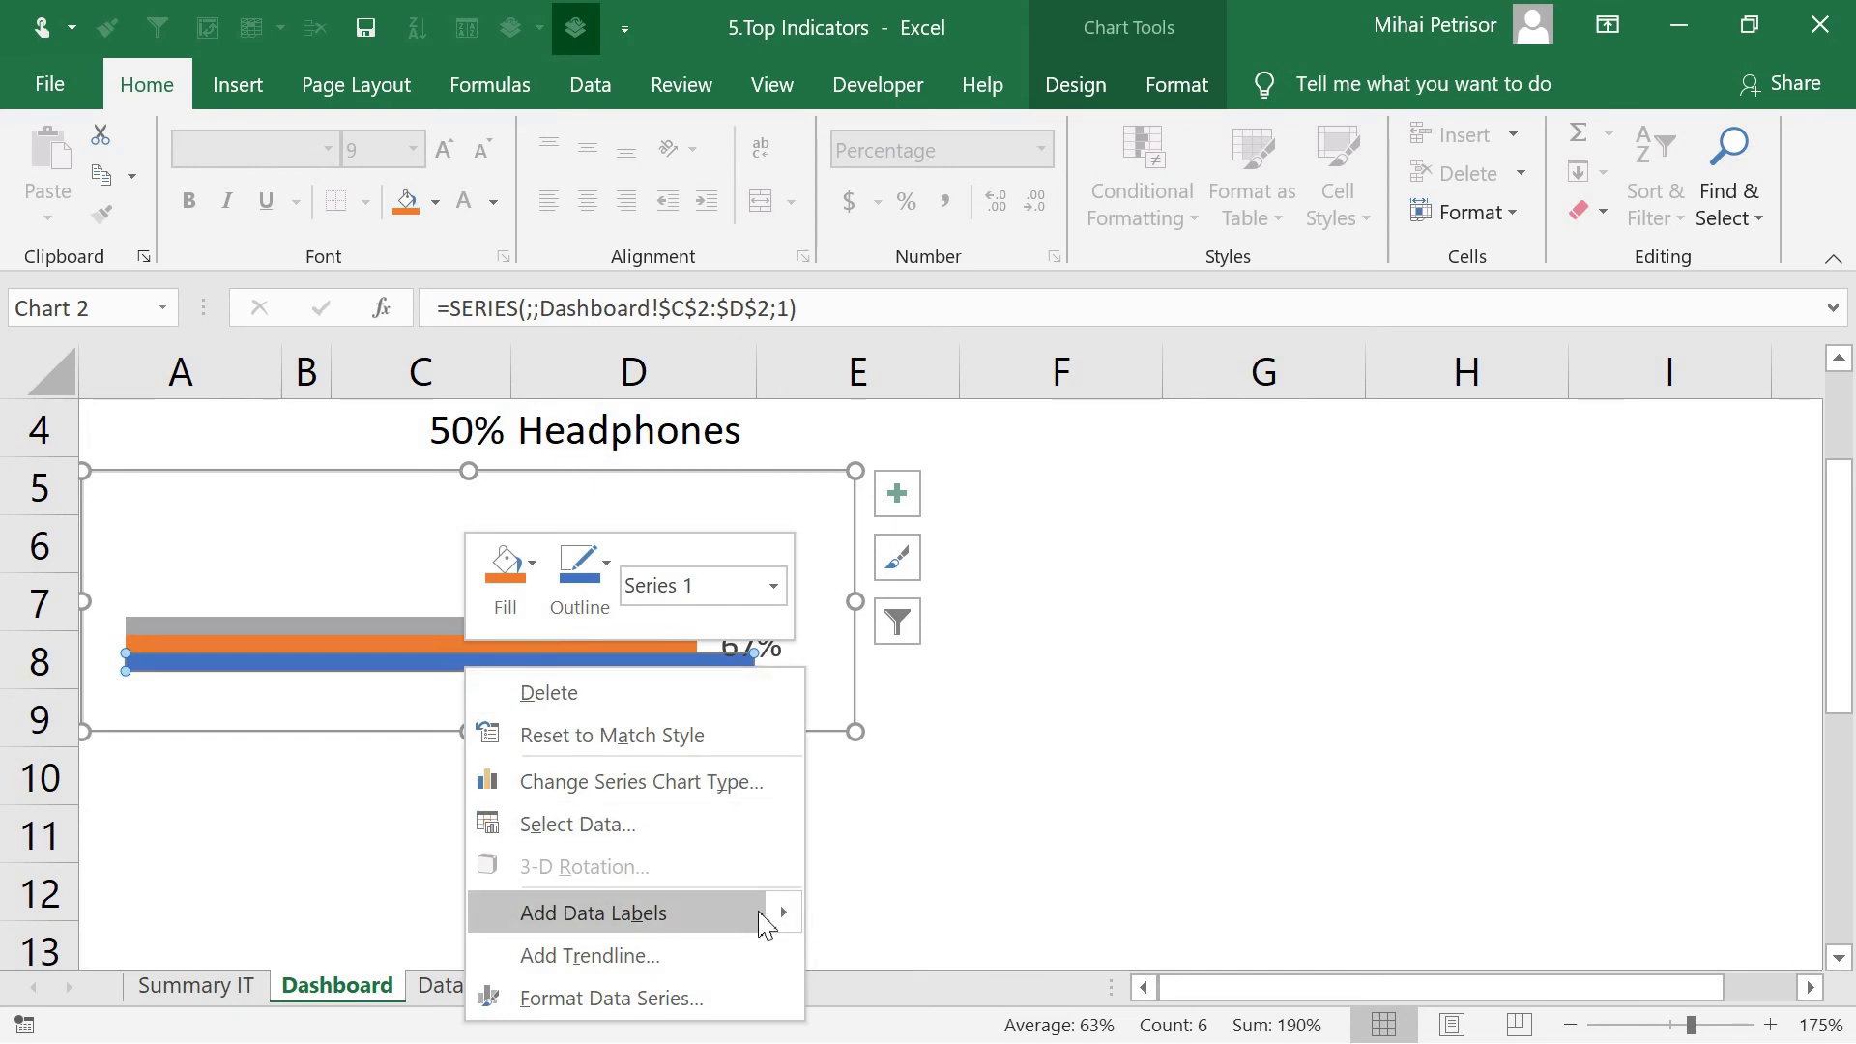
left_click(890, 916)
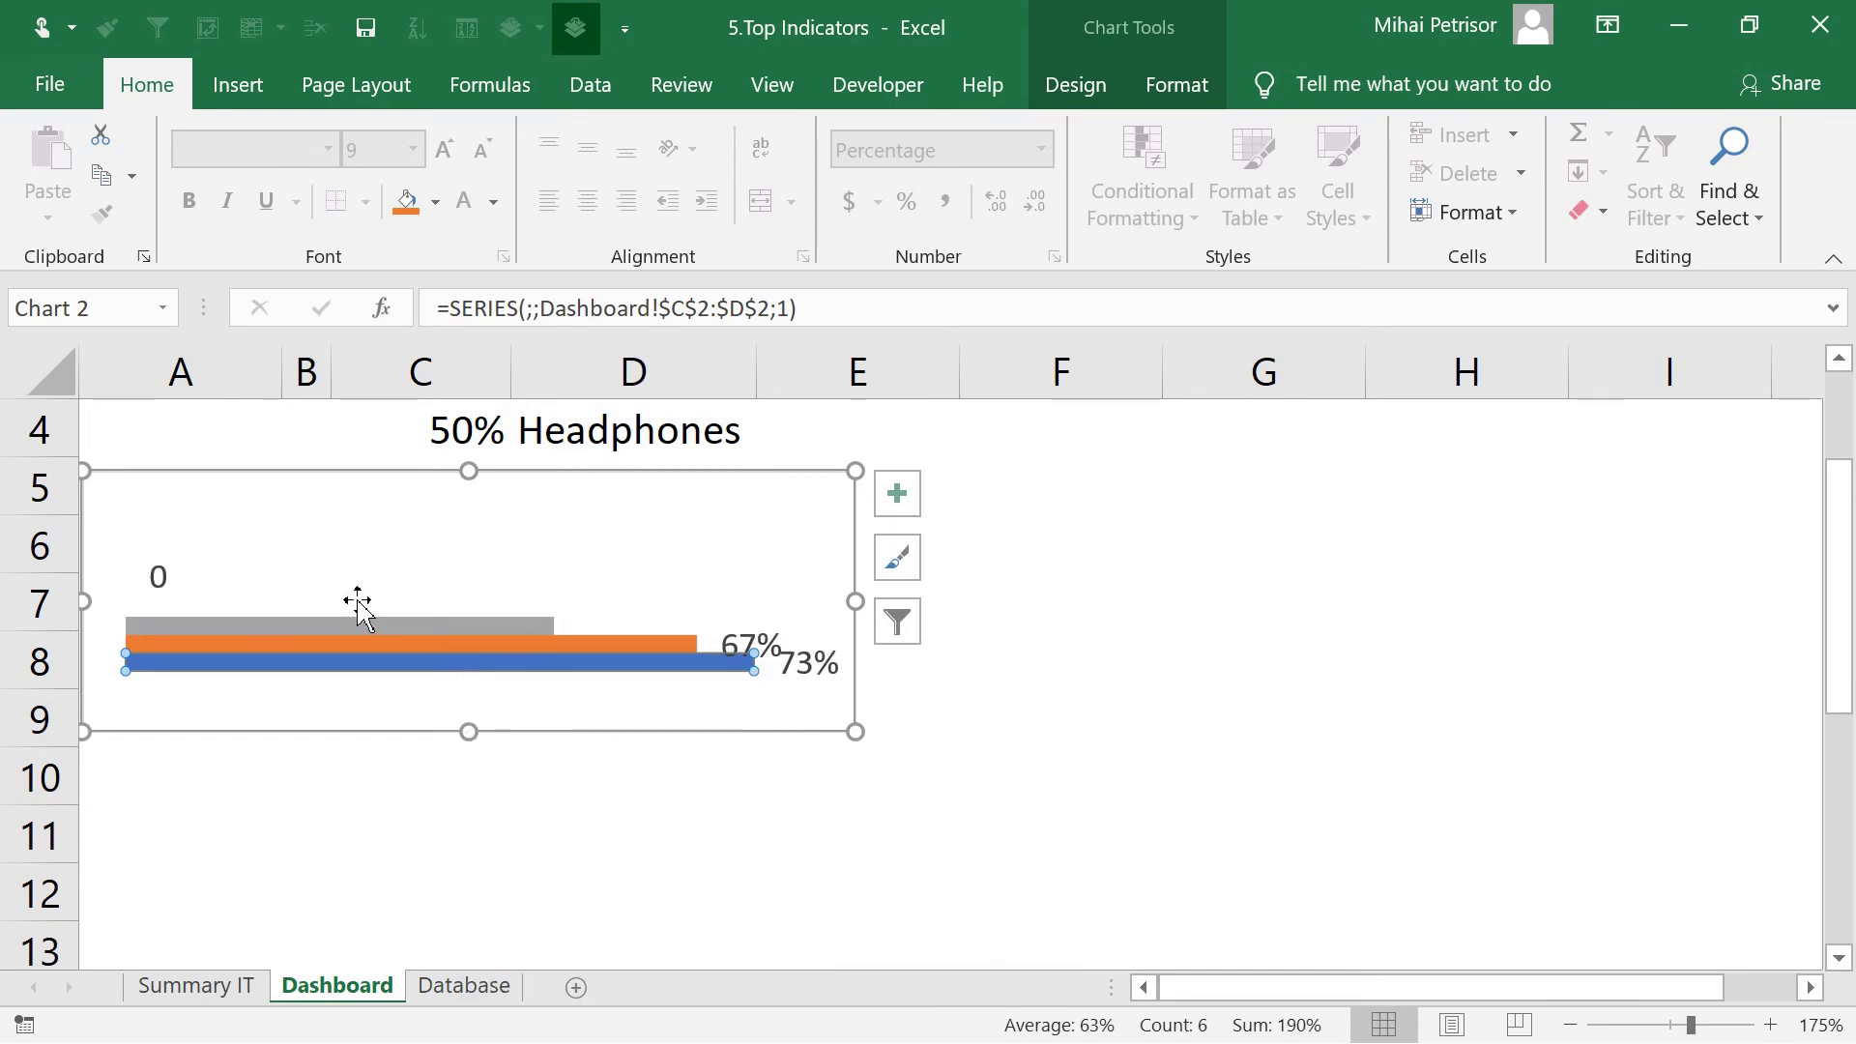
left_click(224, 577)
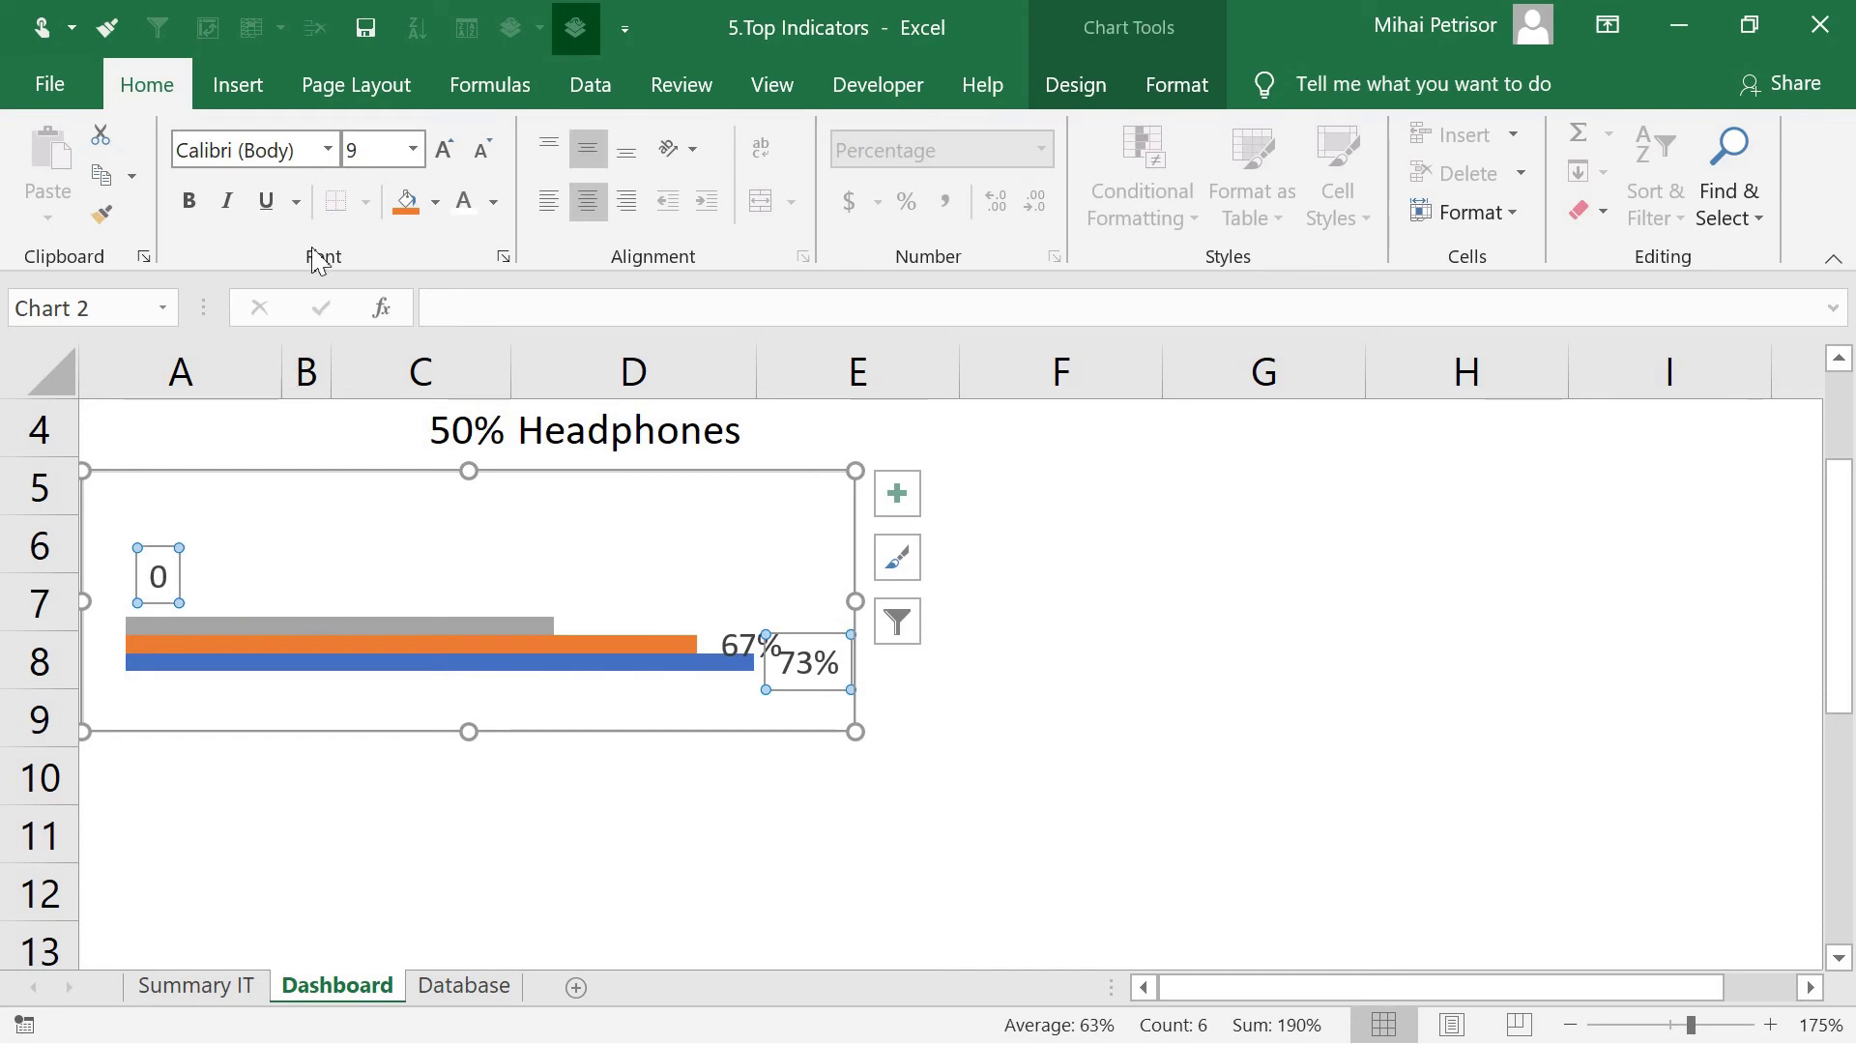
left_click(462, 201)
Add white data labels to the gray series and shorten the chart
right_click(471, 624)
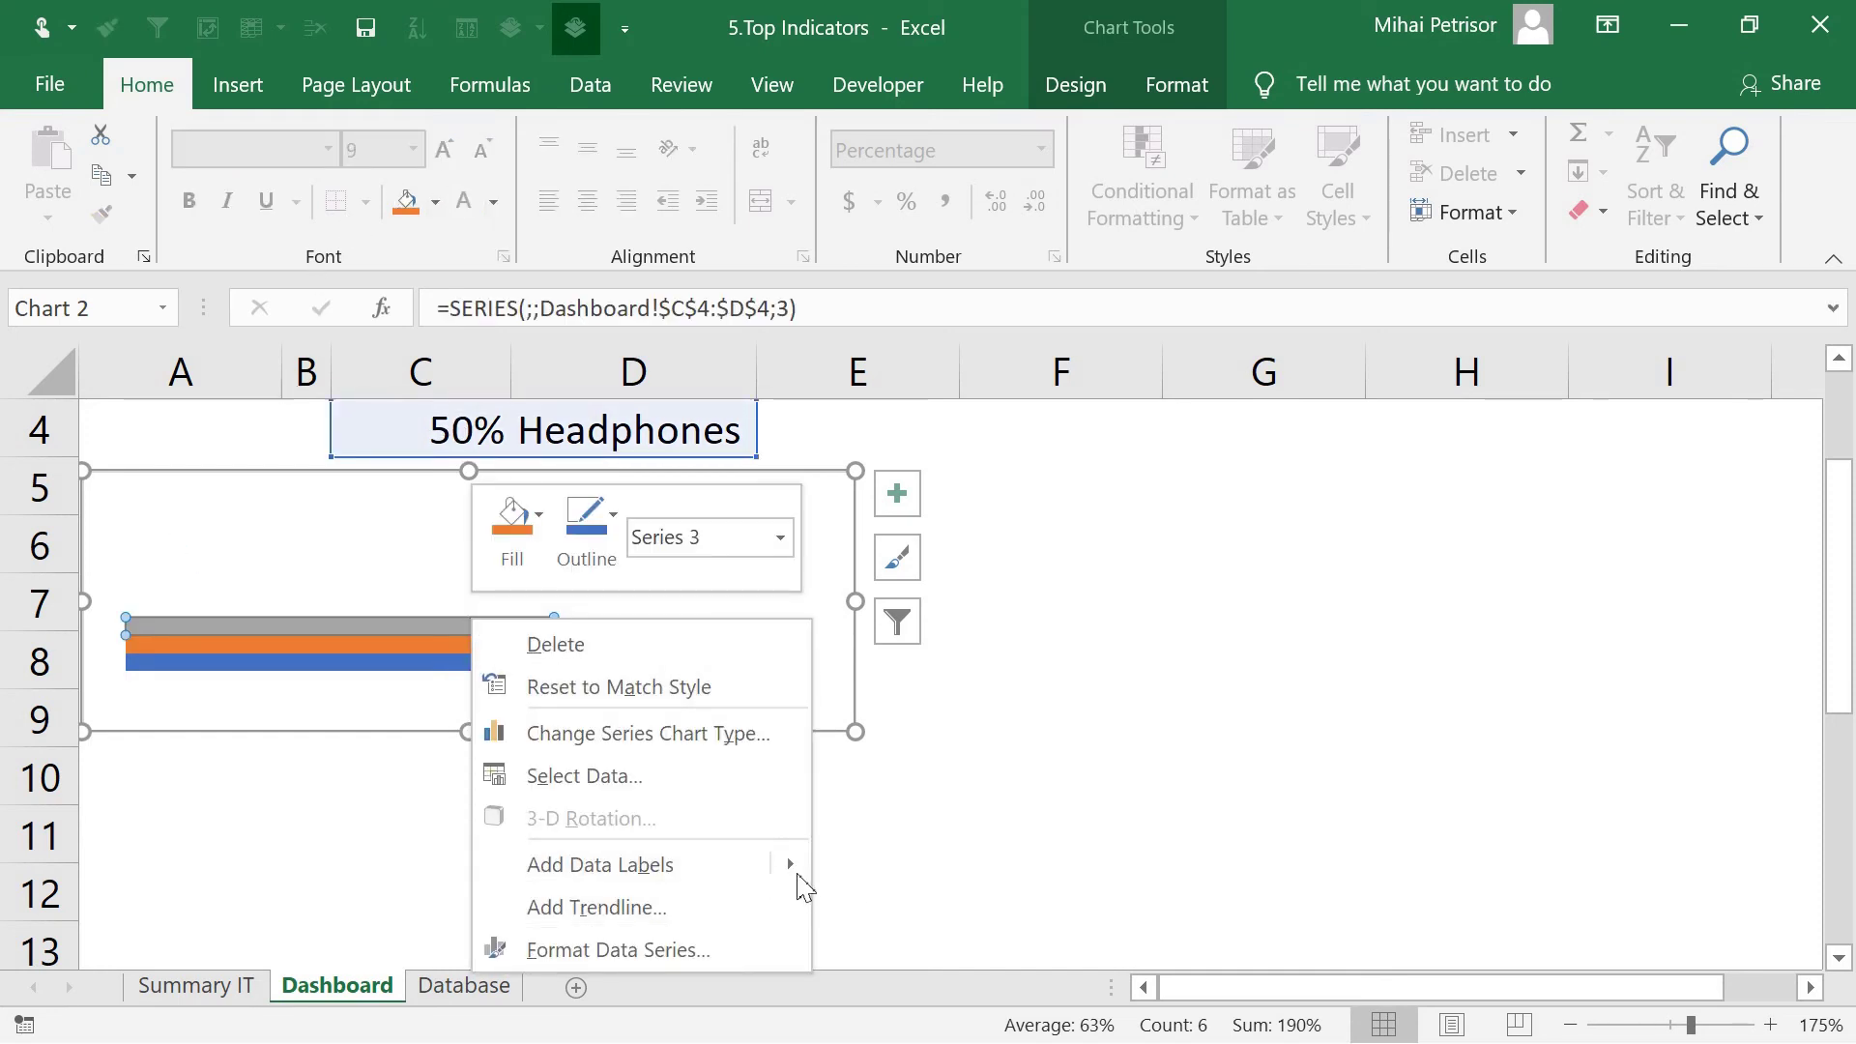
mouse_move(800, 880)
left_click(932, 866)
left_click(154, 549)
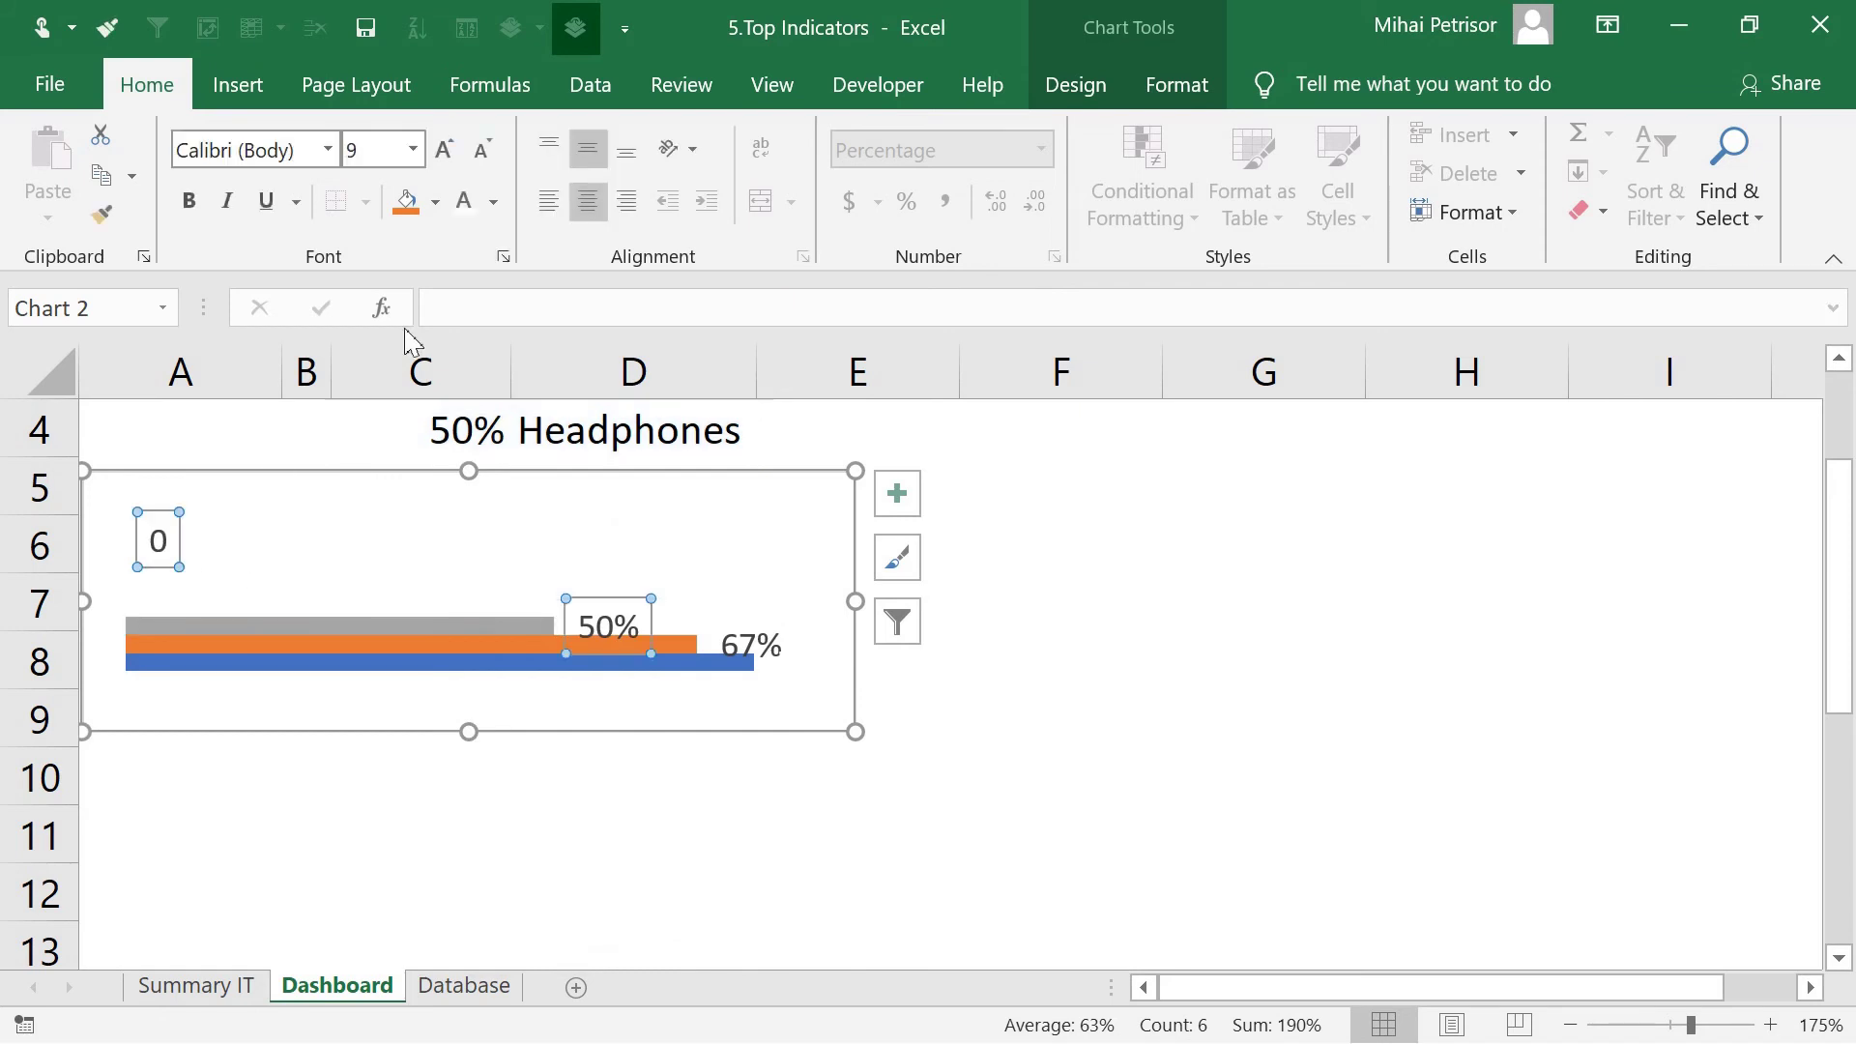
left_click(464, 201)
left_click_drag(471, 470, 469, 528)
Set the 50% and 73% labels back to Automatic font colour so they show
left_click(632, 663)
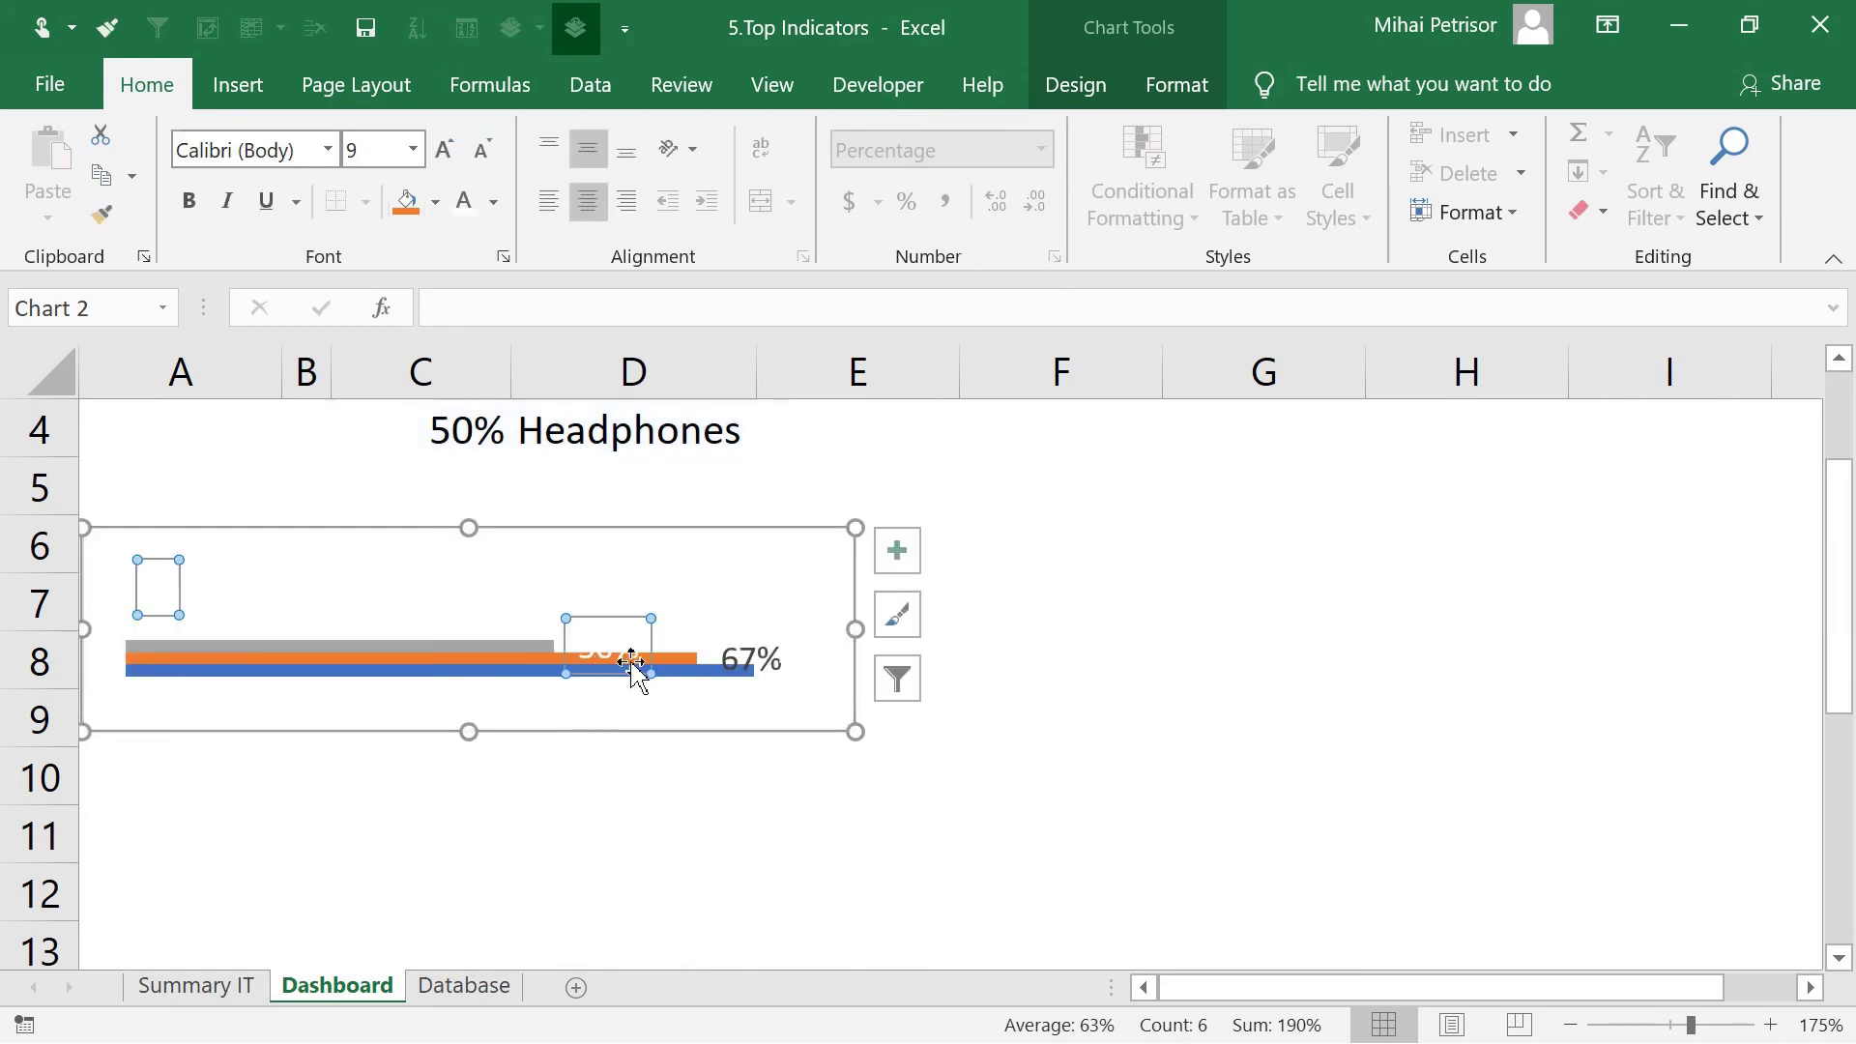
left_click(619, 622)
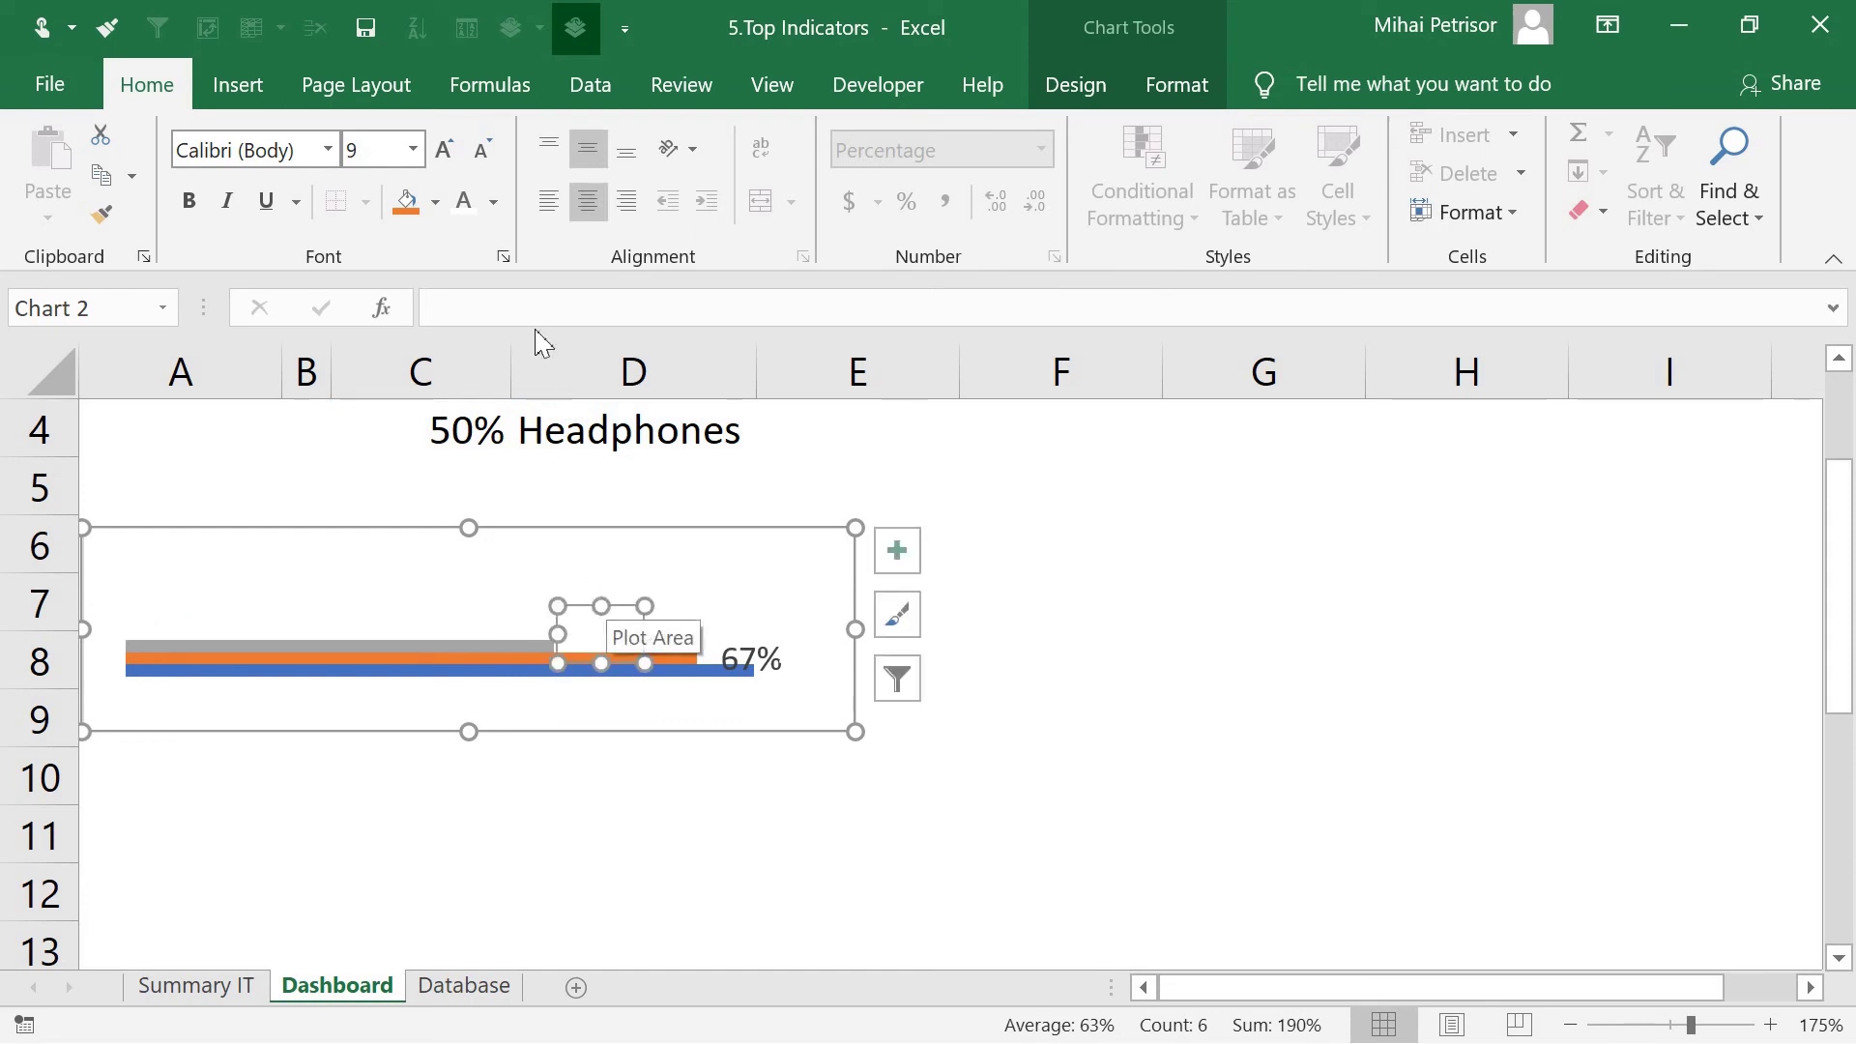
left_click(494, 202)
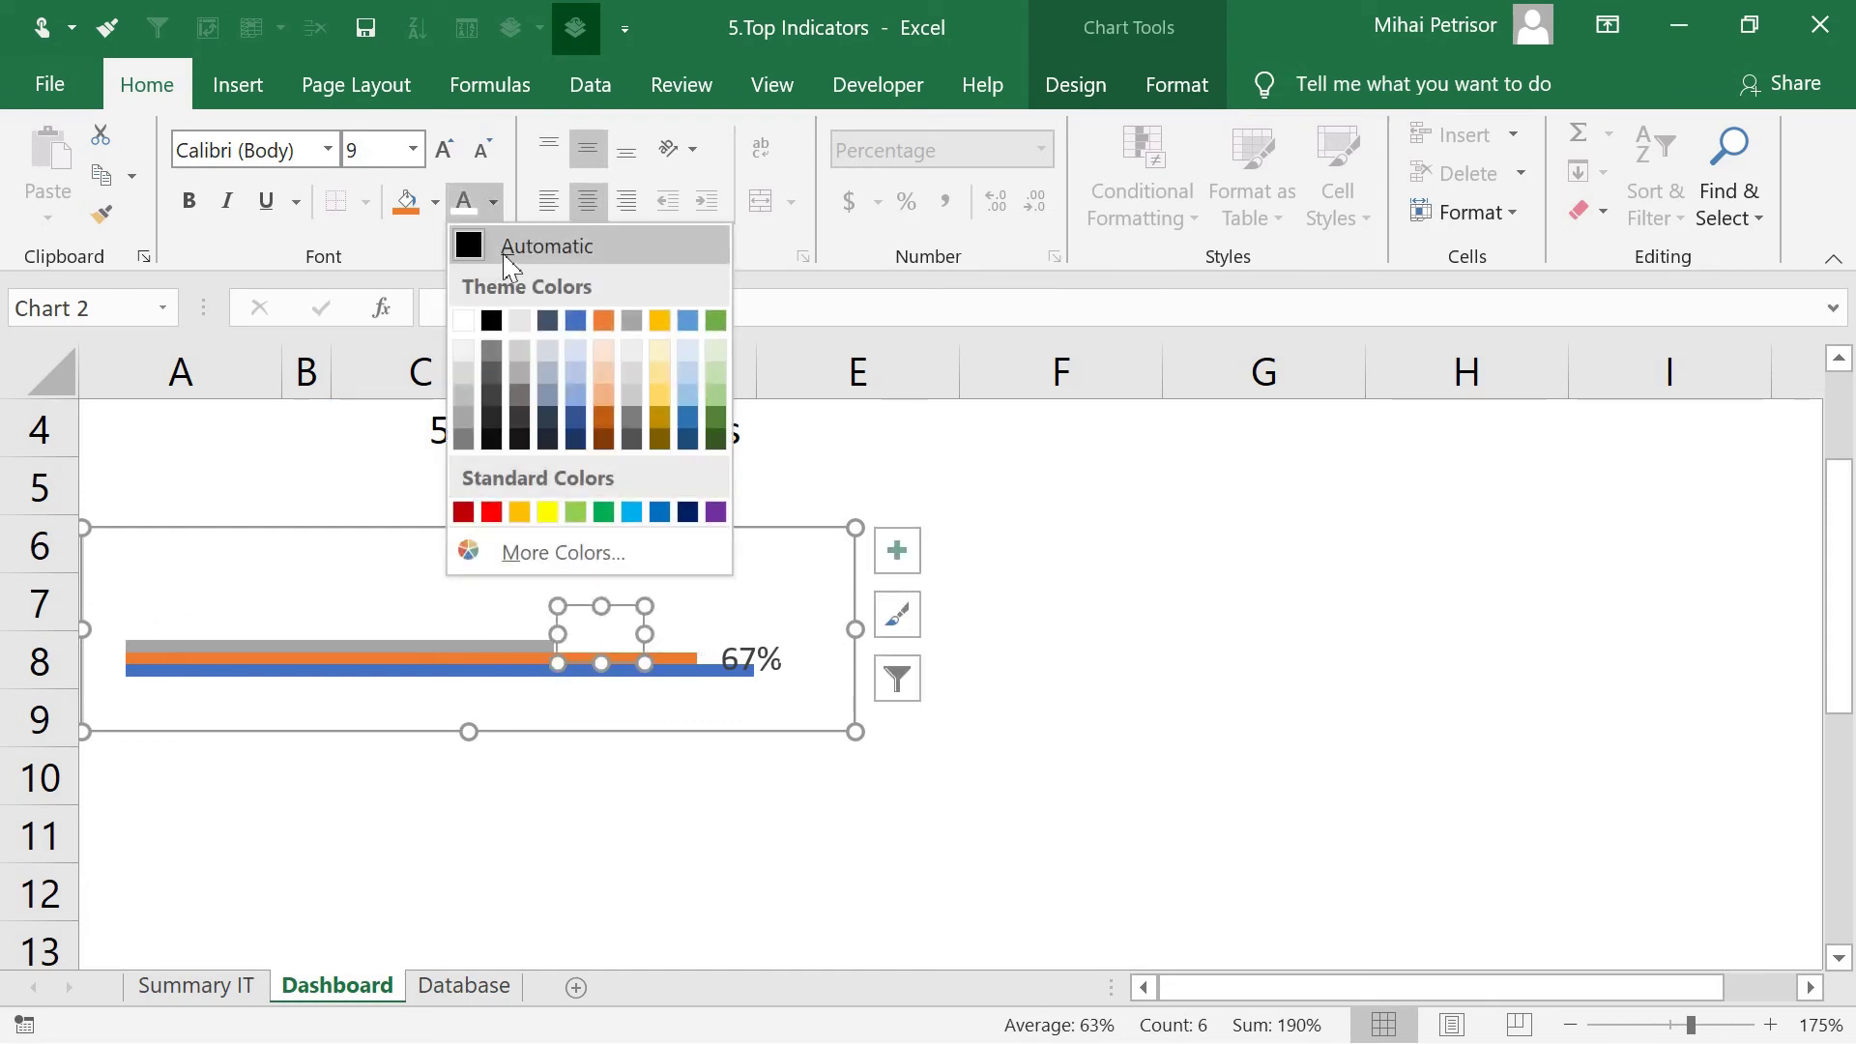
left_click(508, 254)
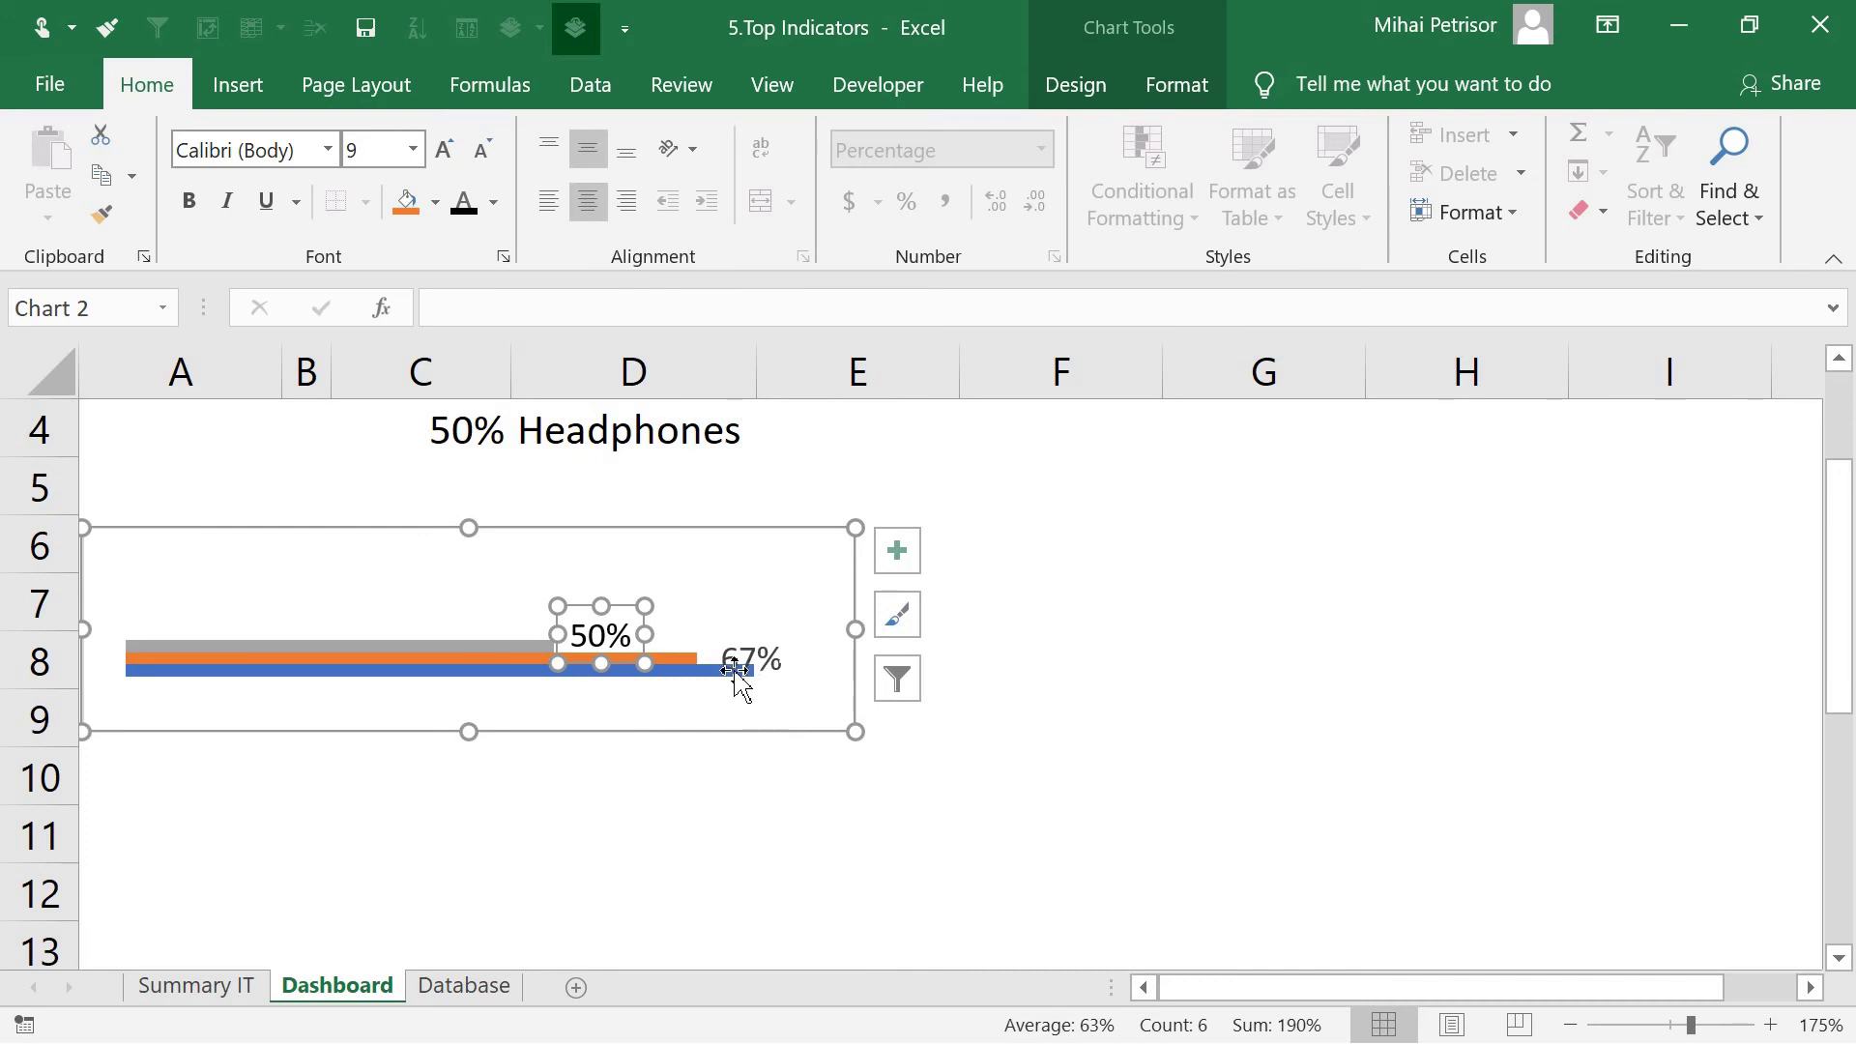
left_click(735, 669)
left_click(792, 687)
left_click(808, 670)
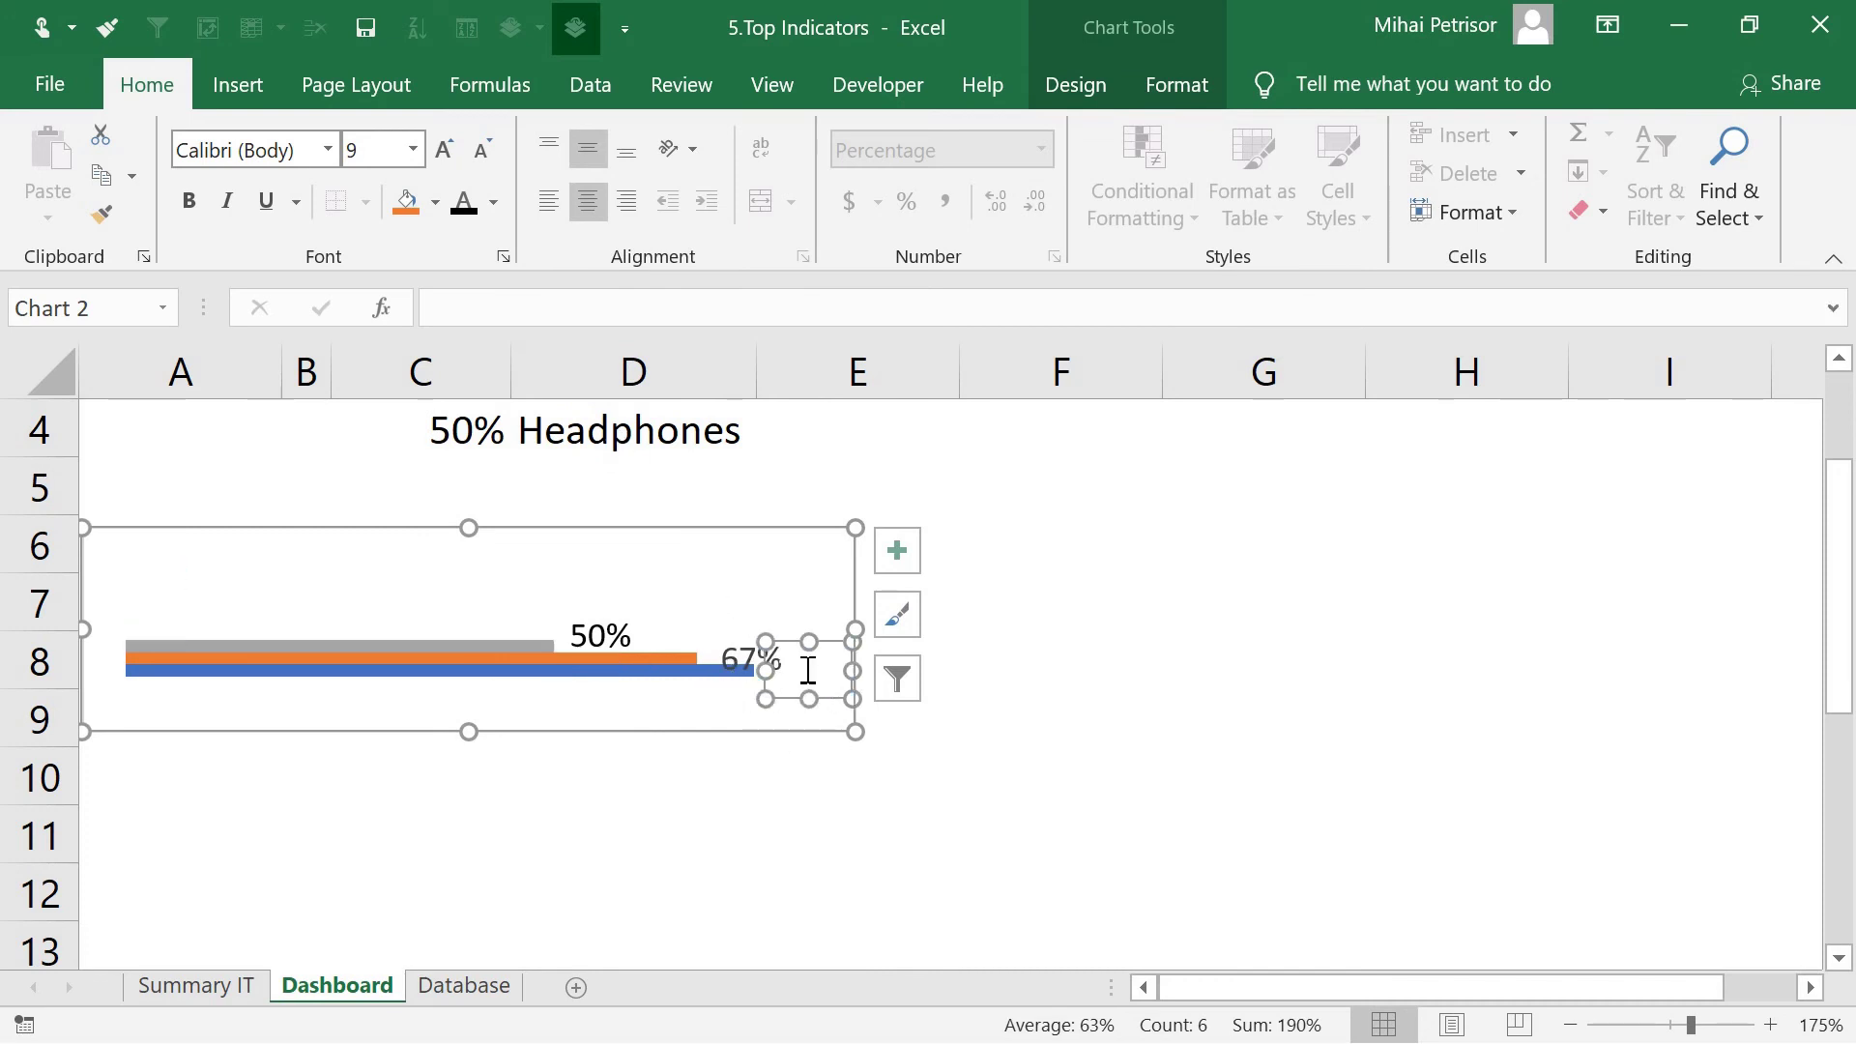
left_click(464, 203)
left_click(645, 894)
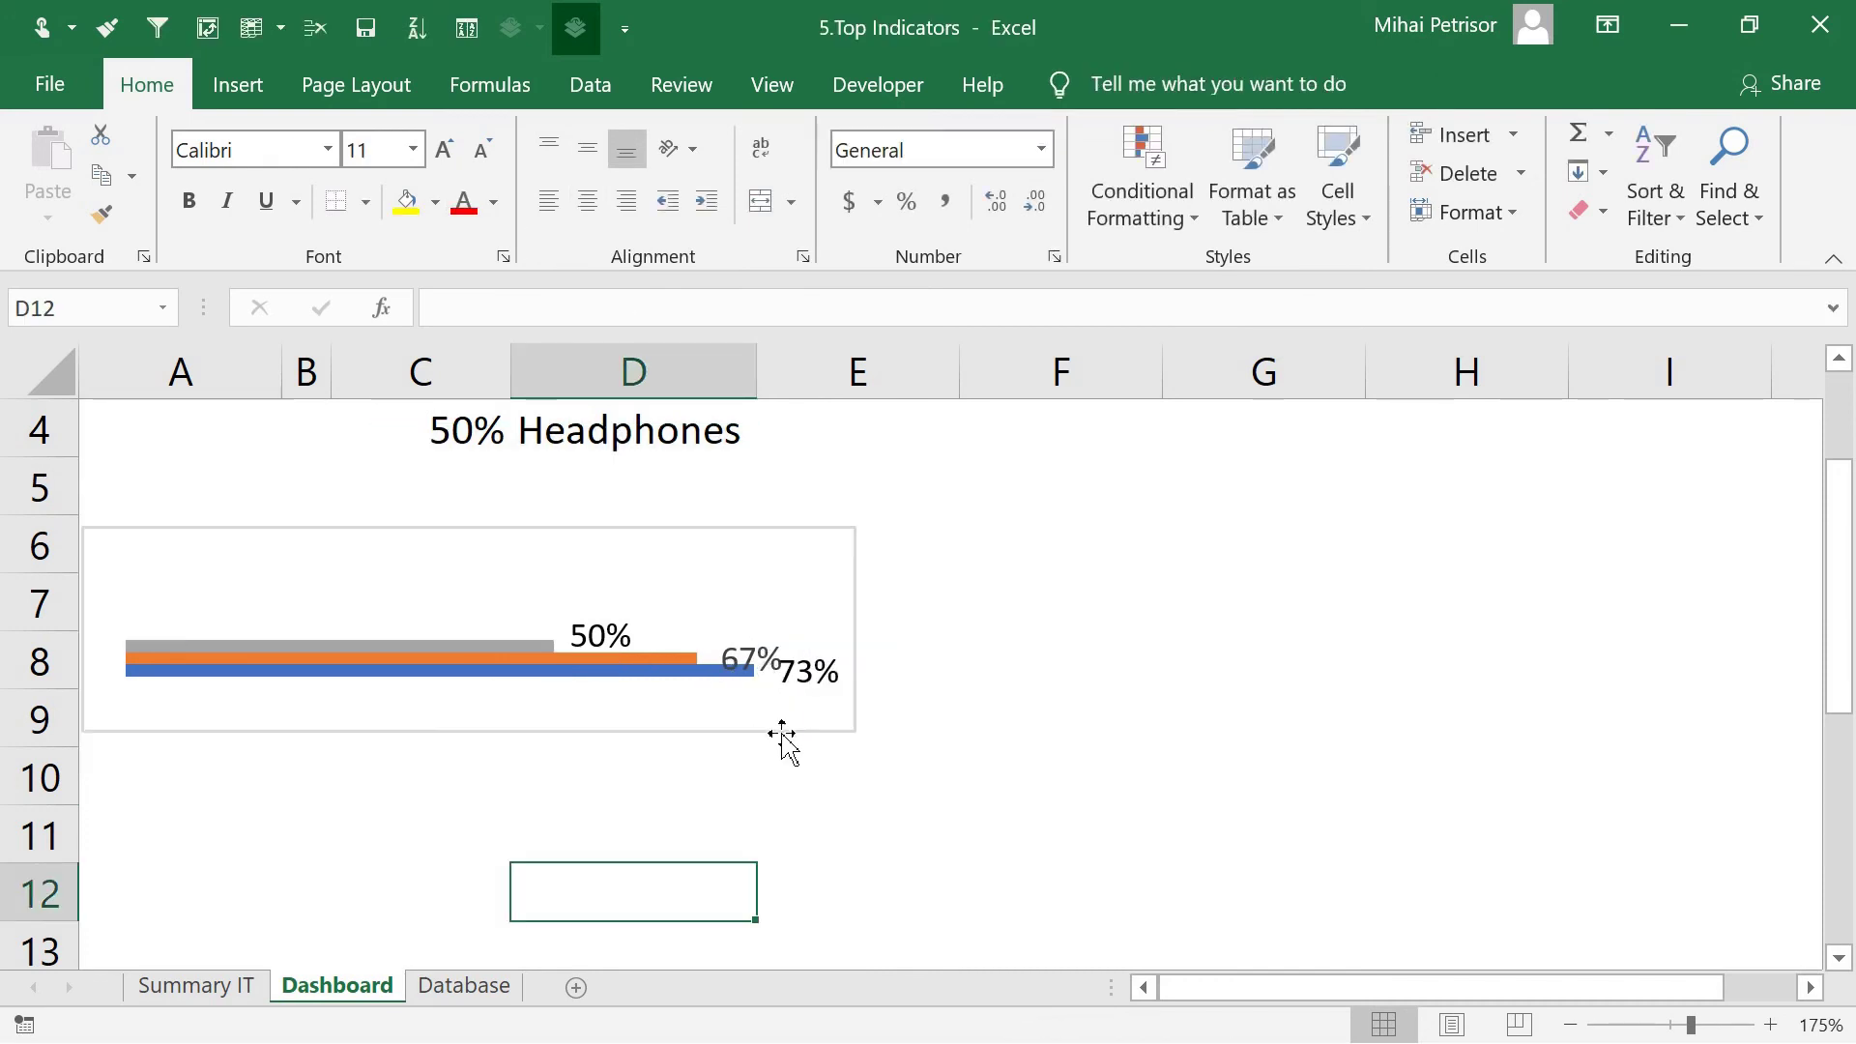
Make the chart taller and select the orange bar series
left_click(489, 665)
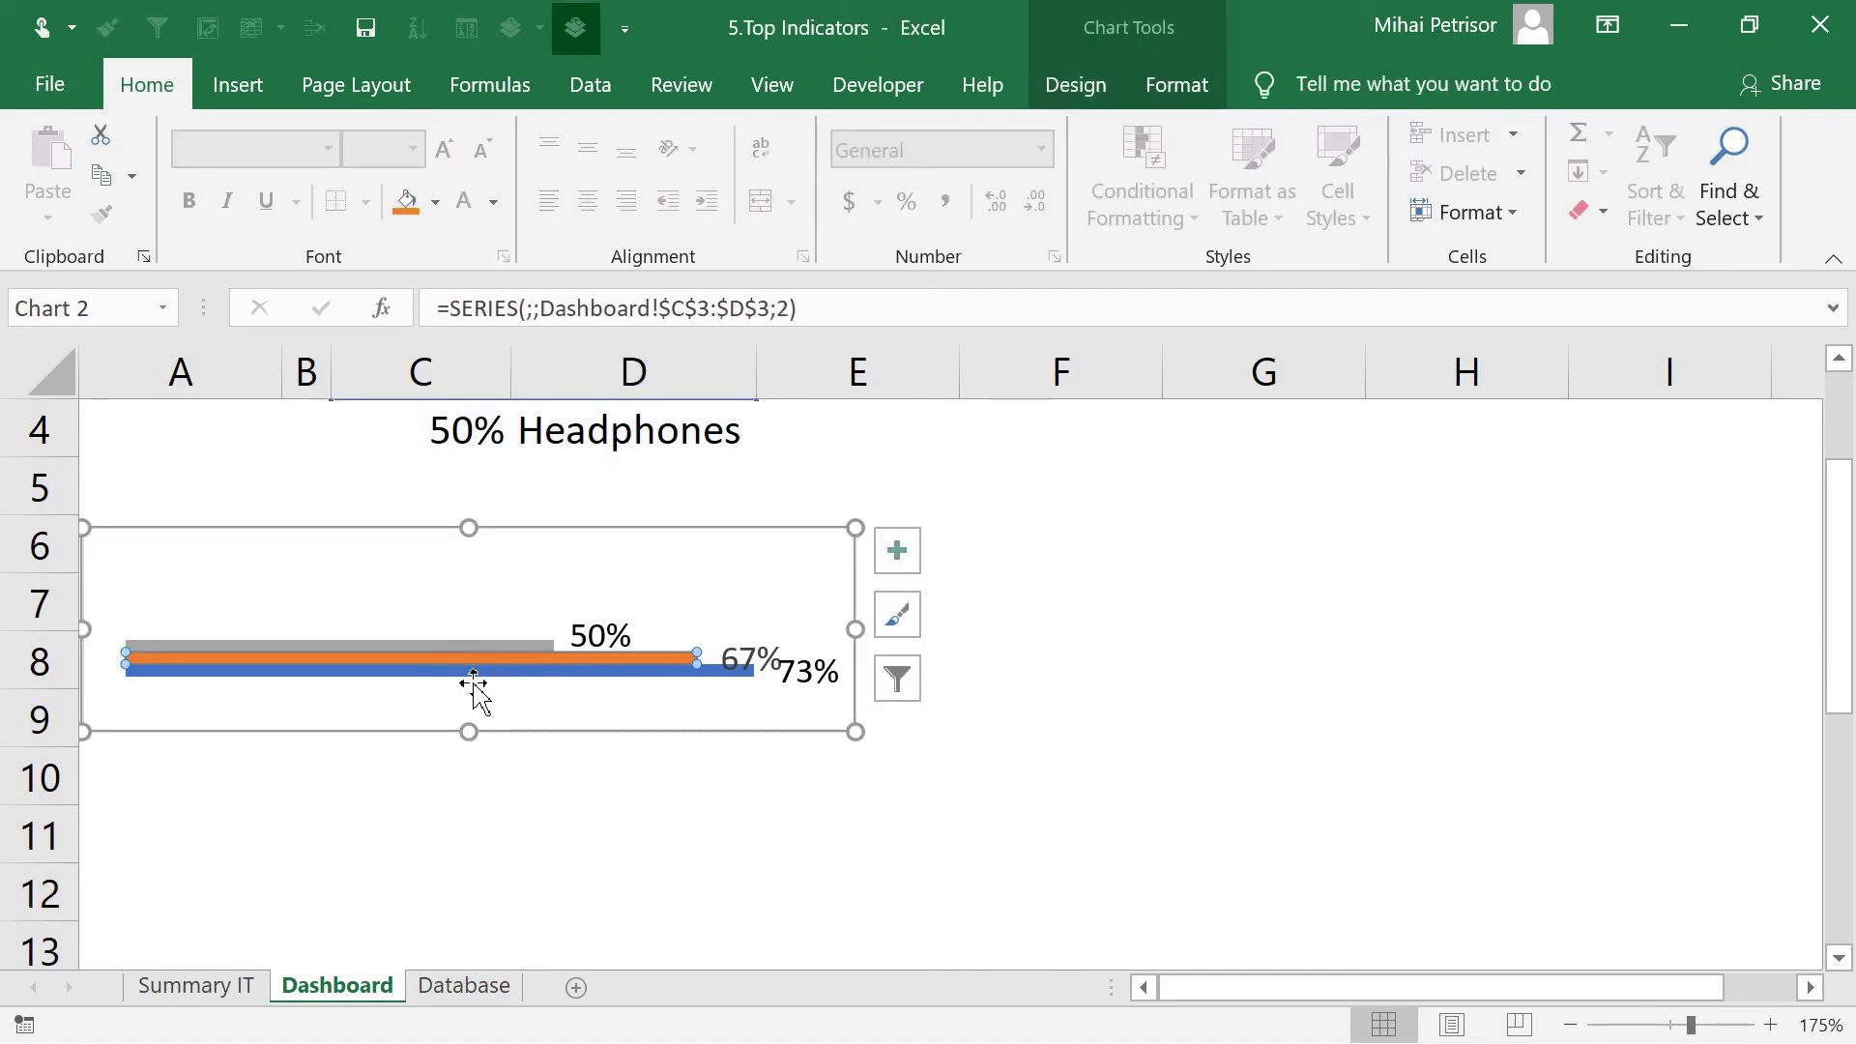
left_click_drag(462, 530, 467, 496)
left_click(547, 672)
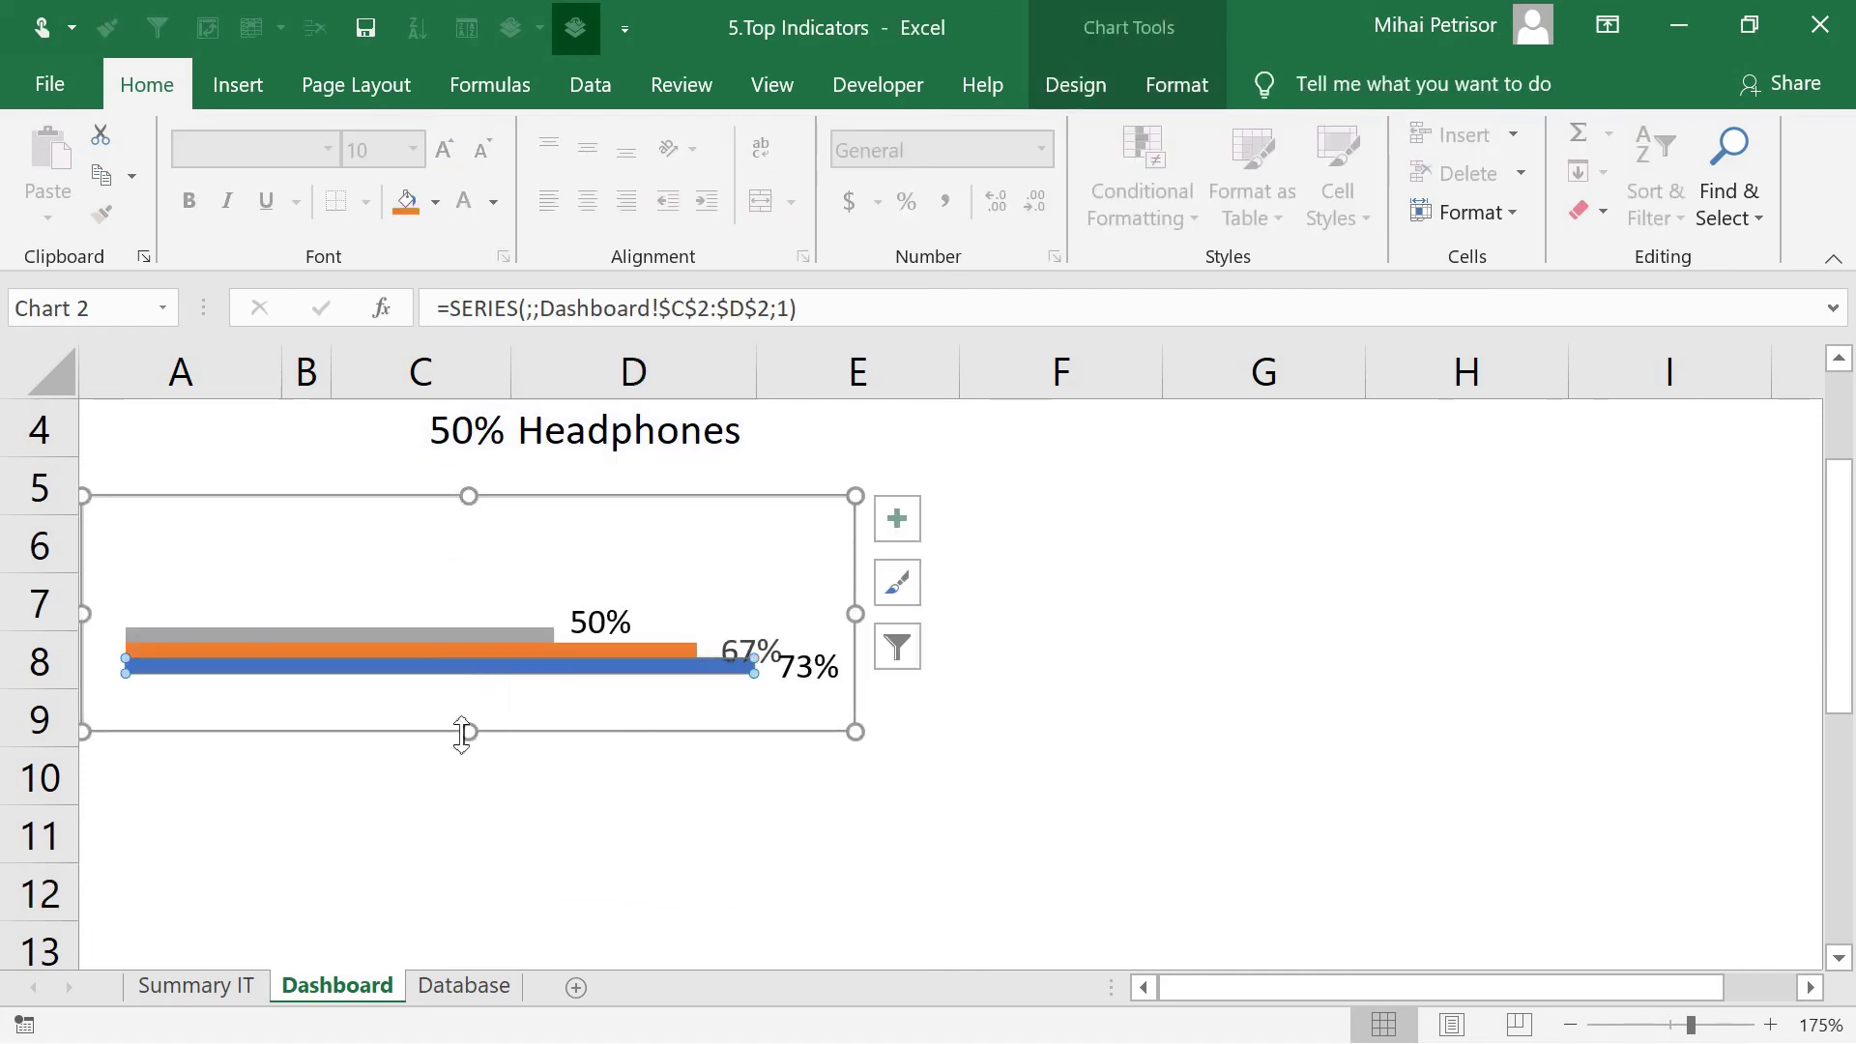
left_click(464, 640)
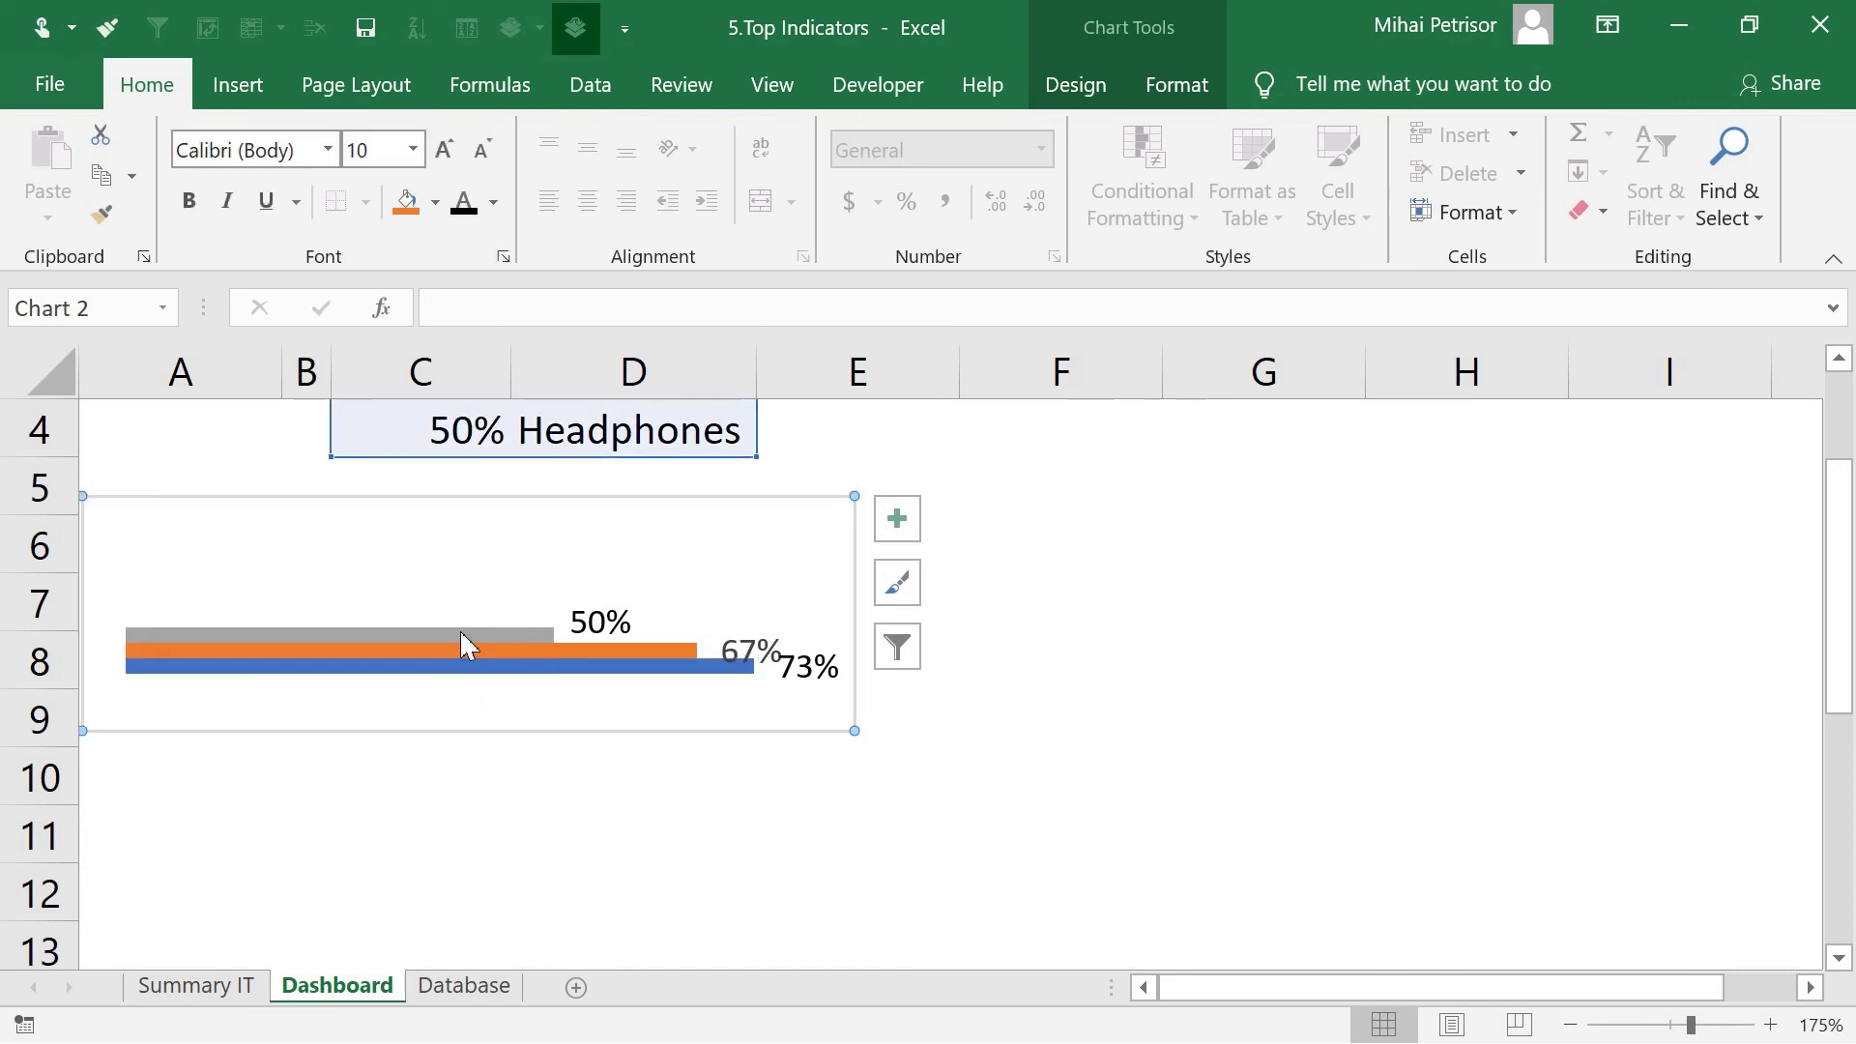
left_click(435, 636)
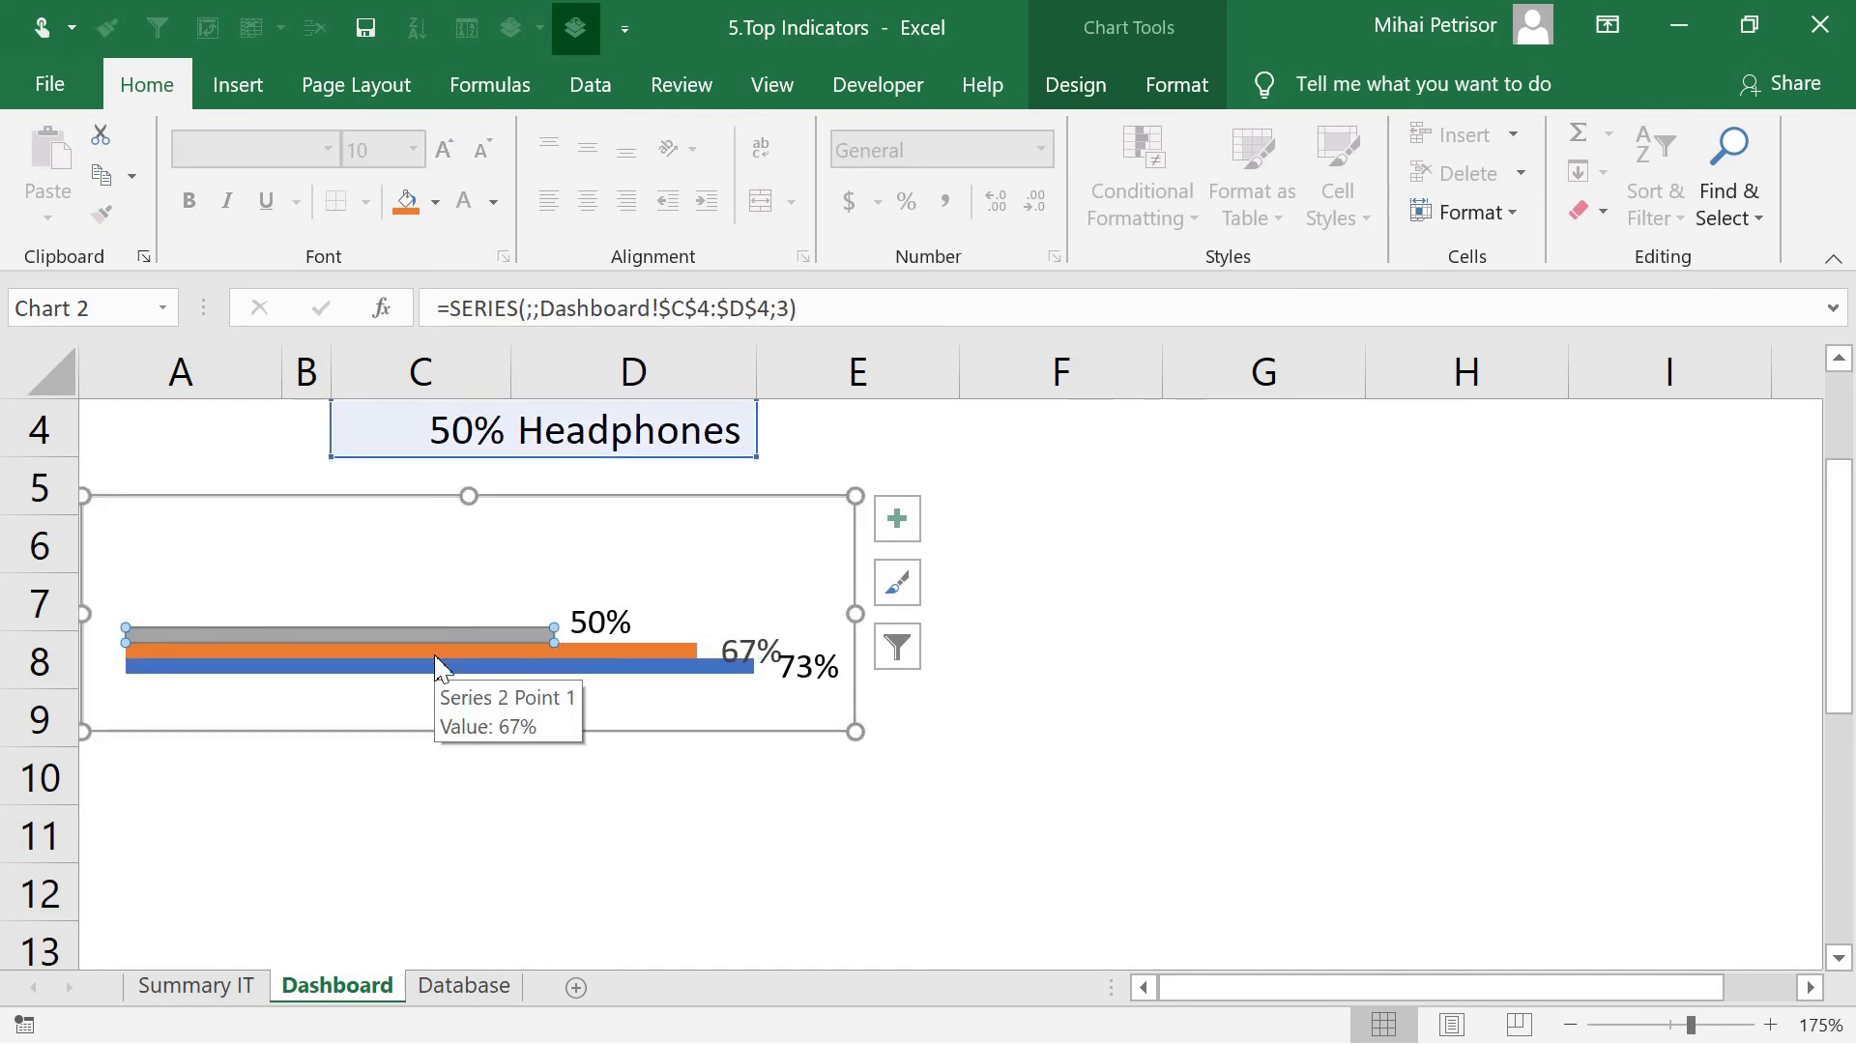
left_click(440, 667)
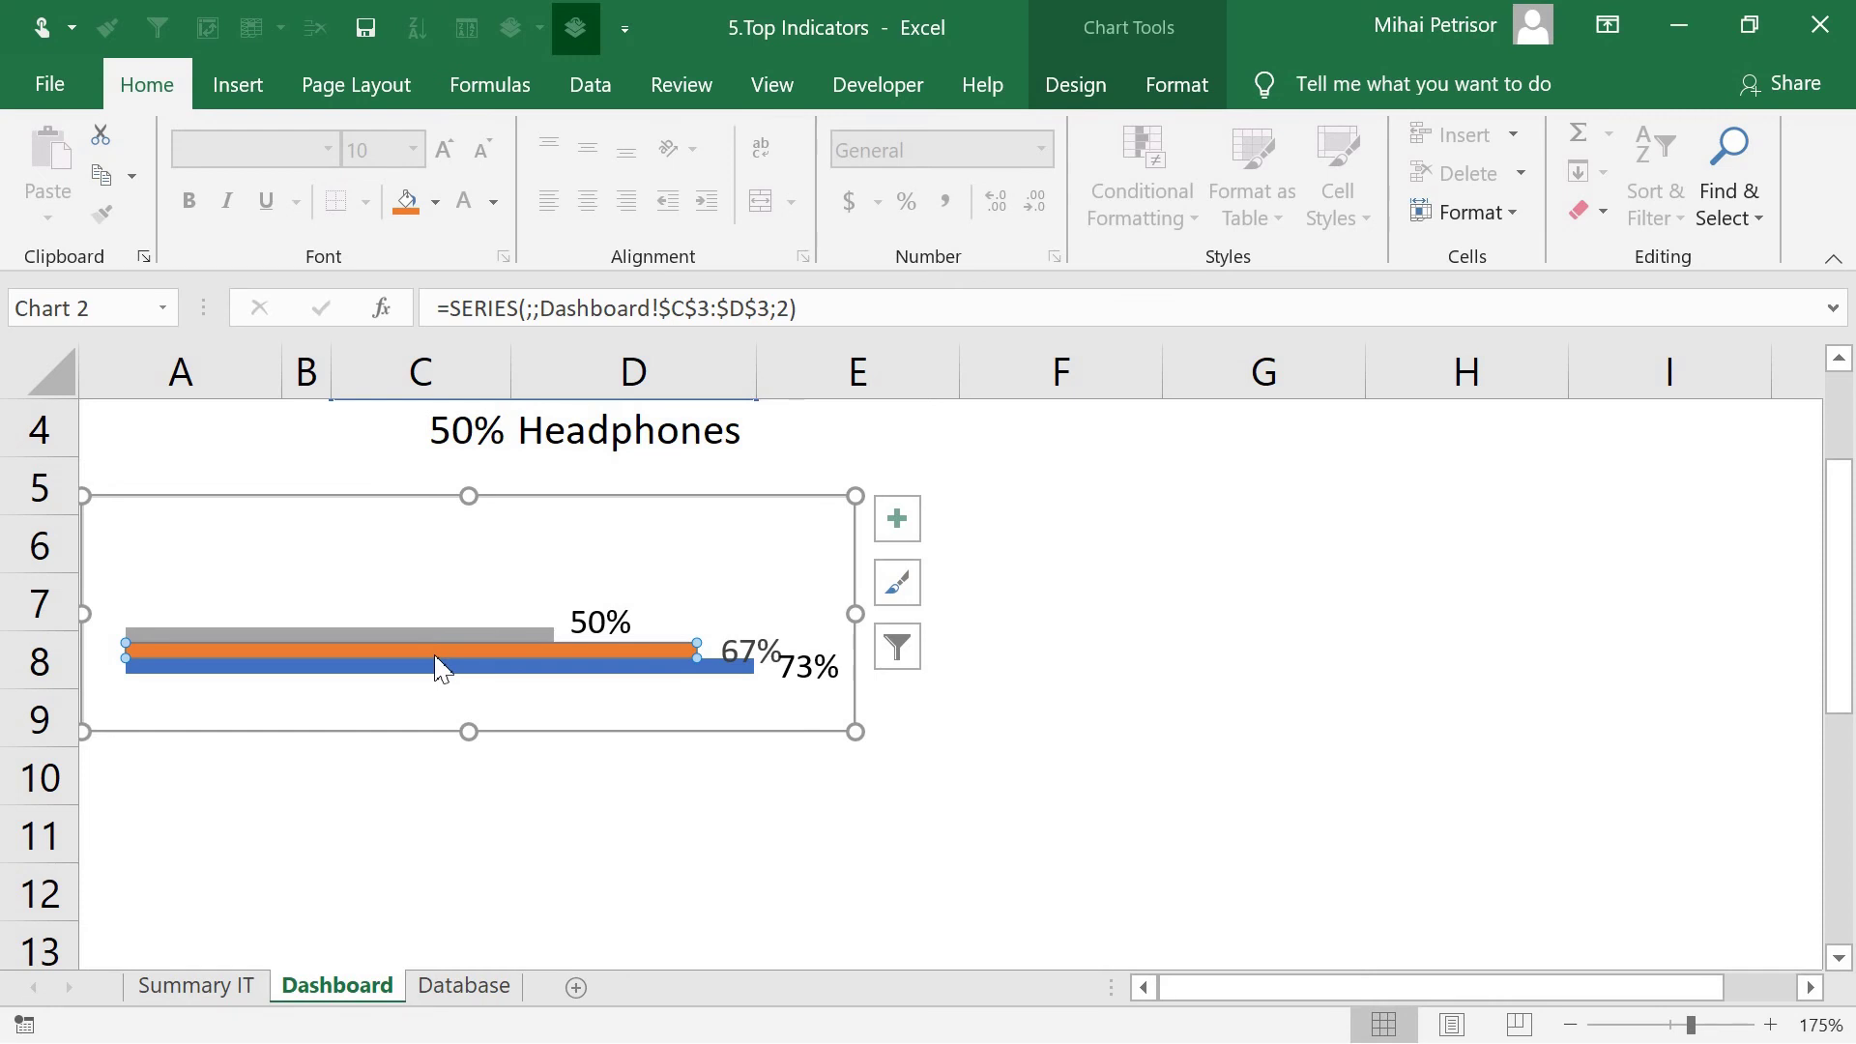
Set the orange bar's Shape Outline weight to 4½ pt
left_click(1100, 85)
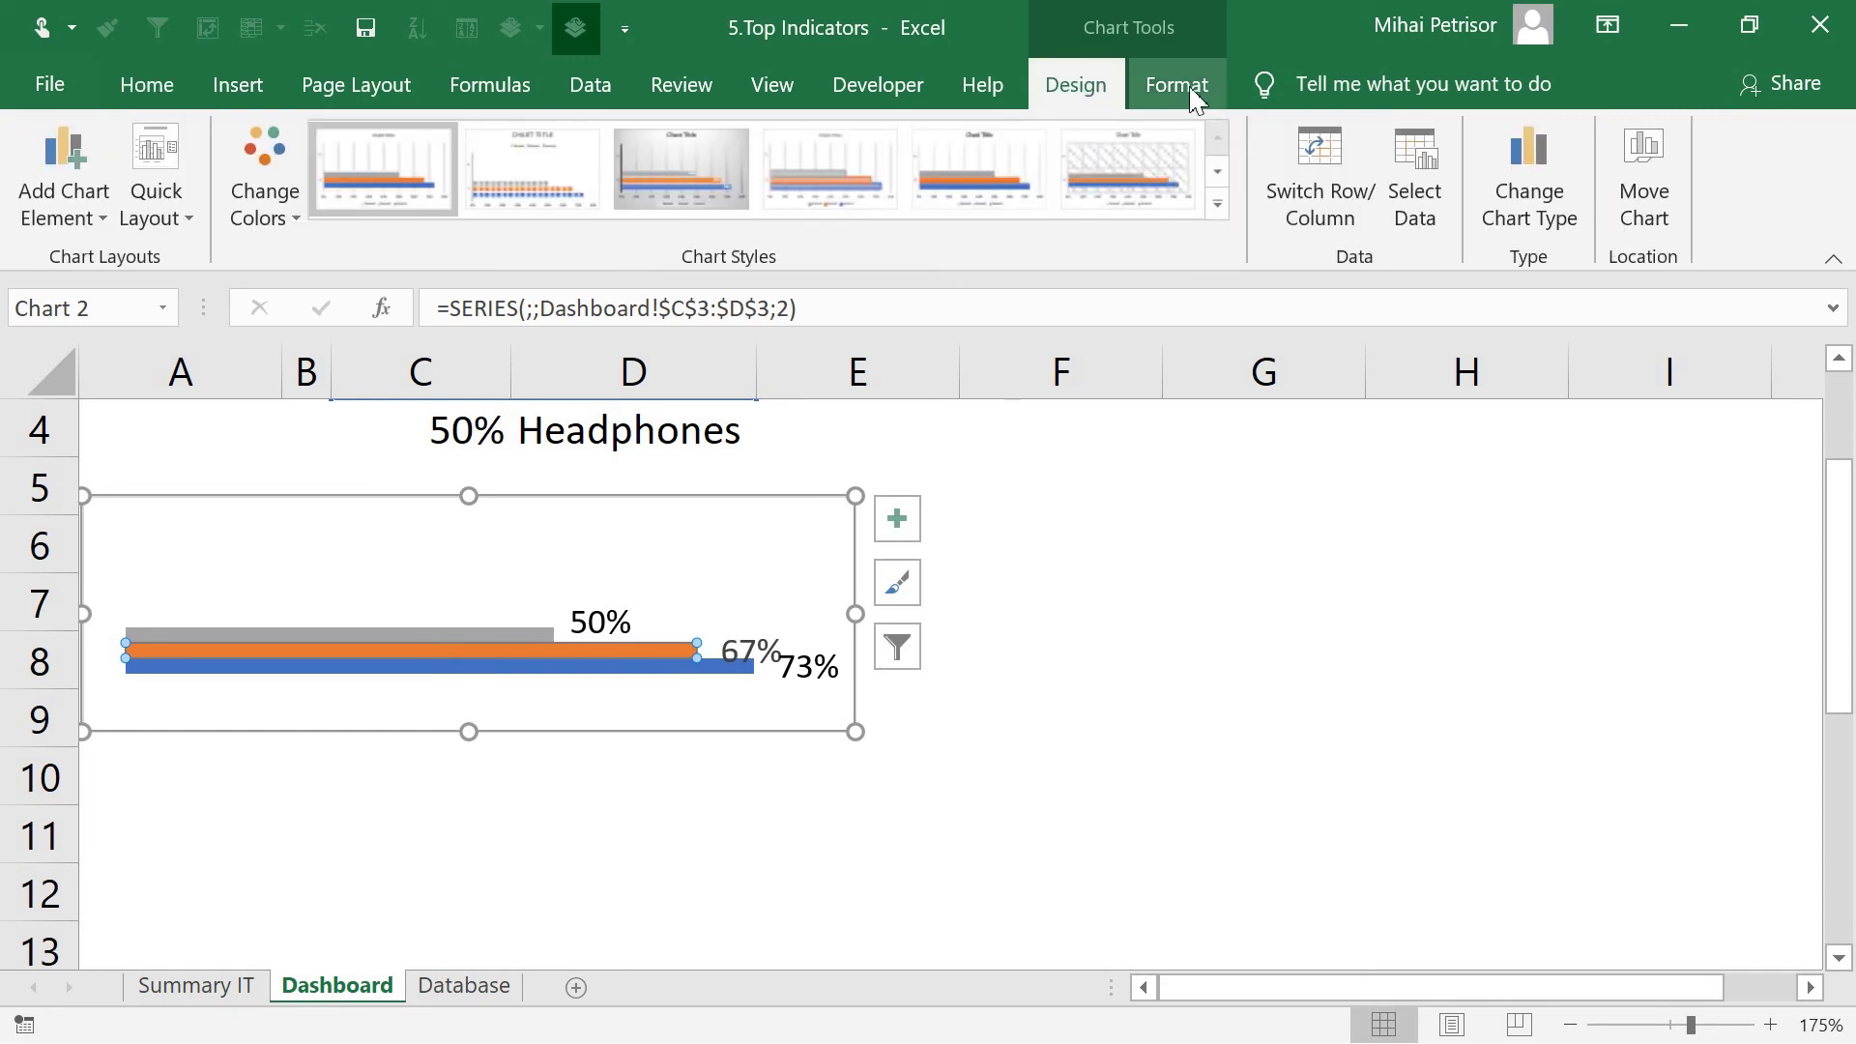
left_click(1178, 85)
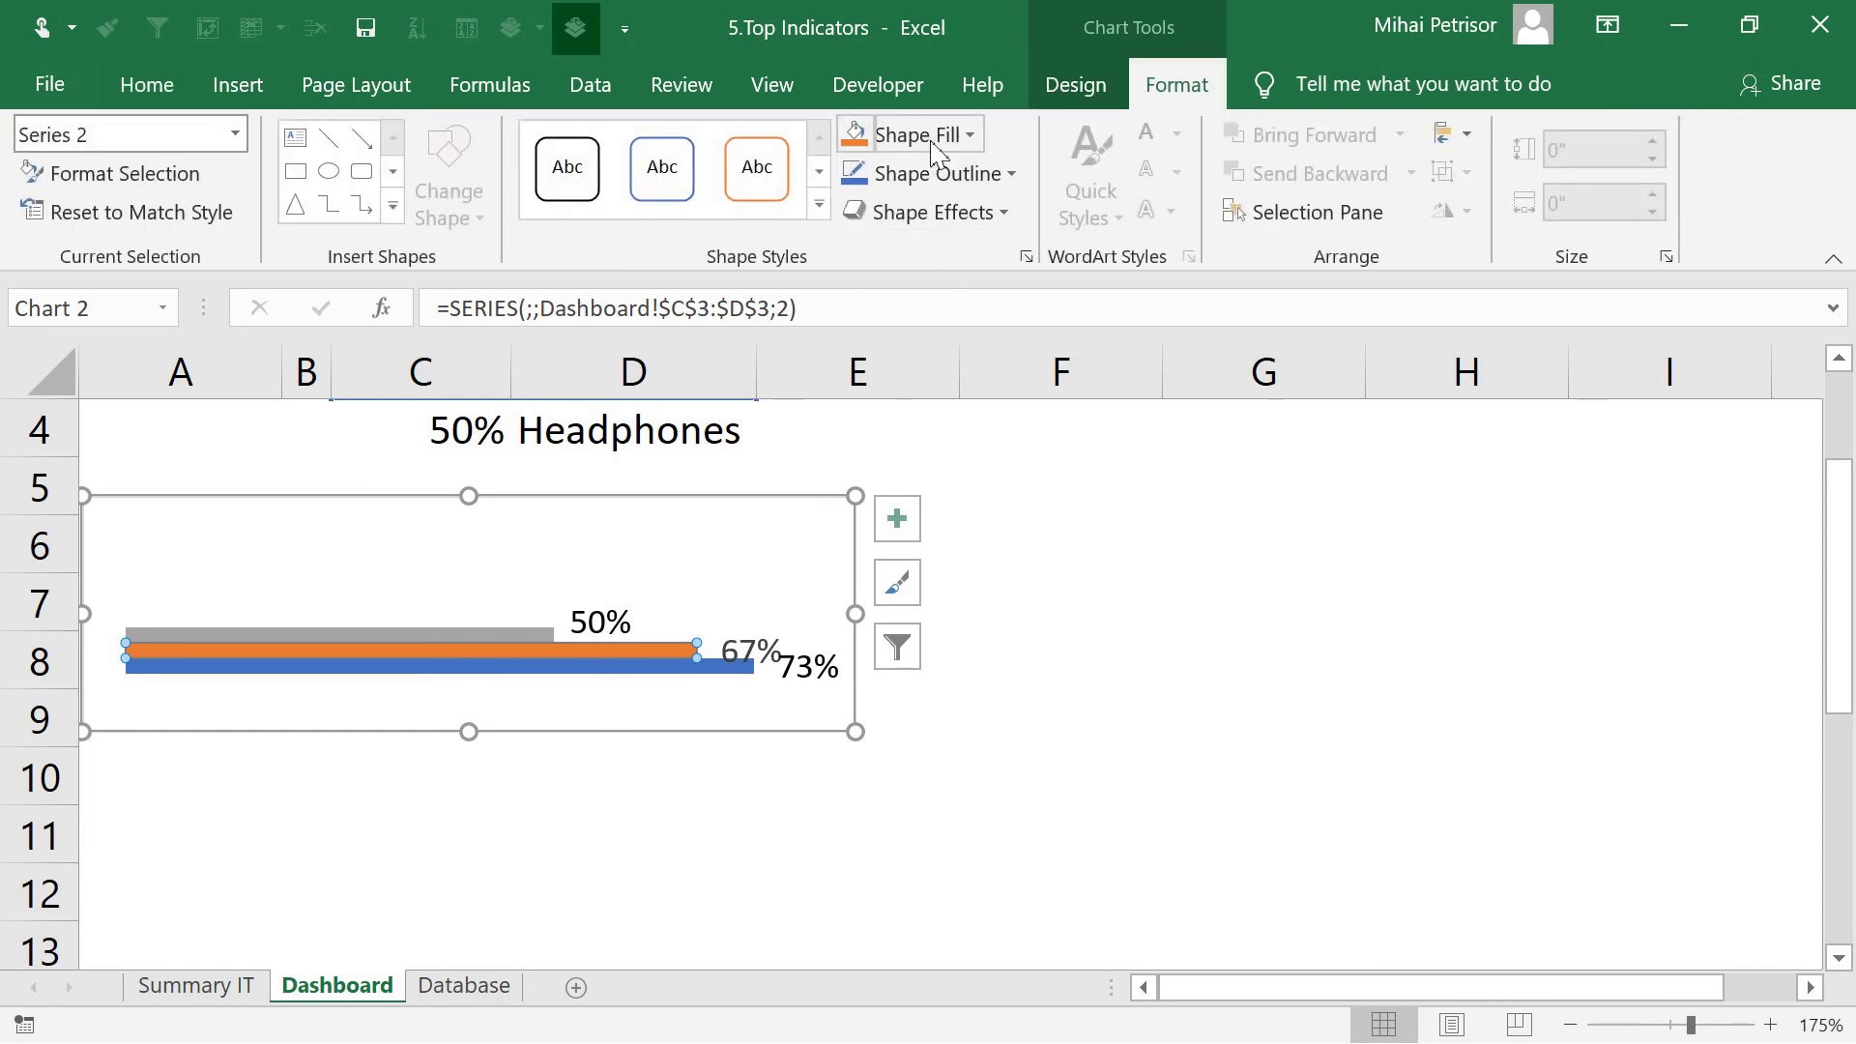
left_click(1011, 176)
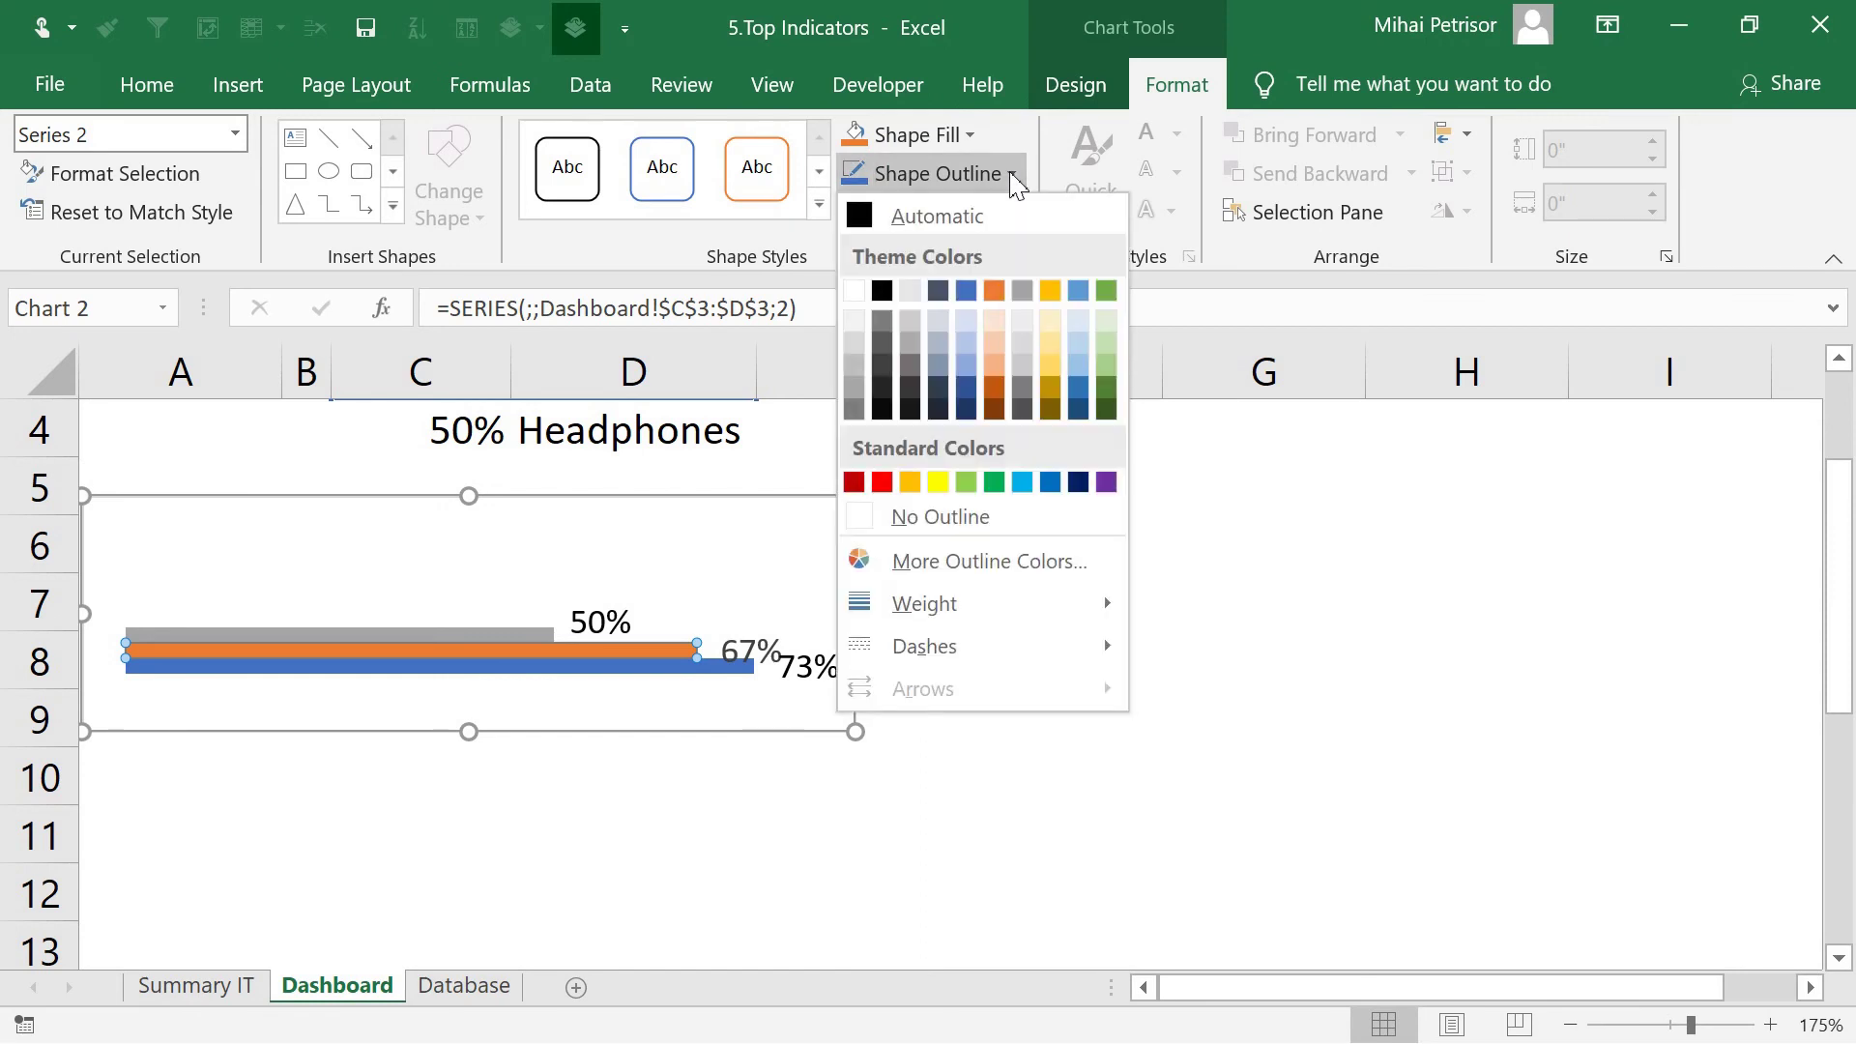
mouse_move(1000, 636)
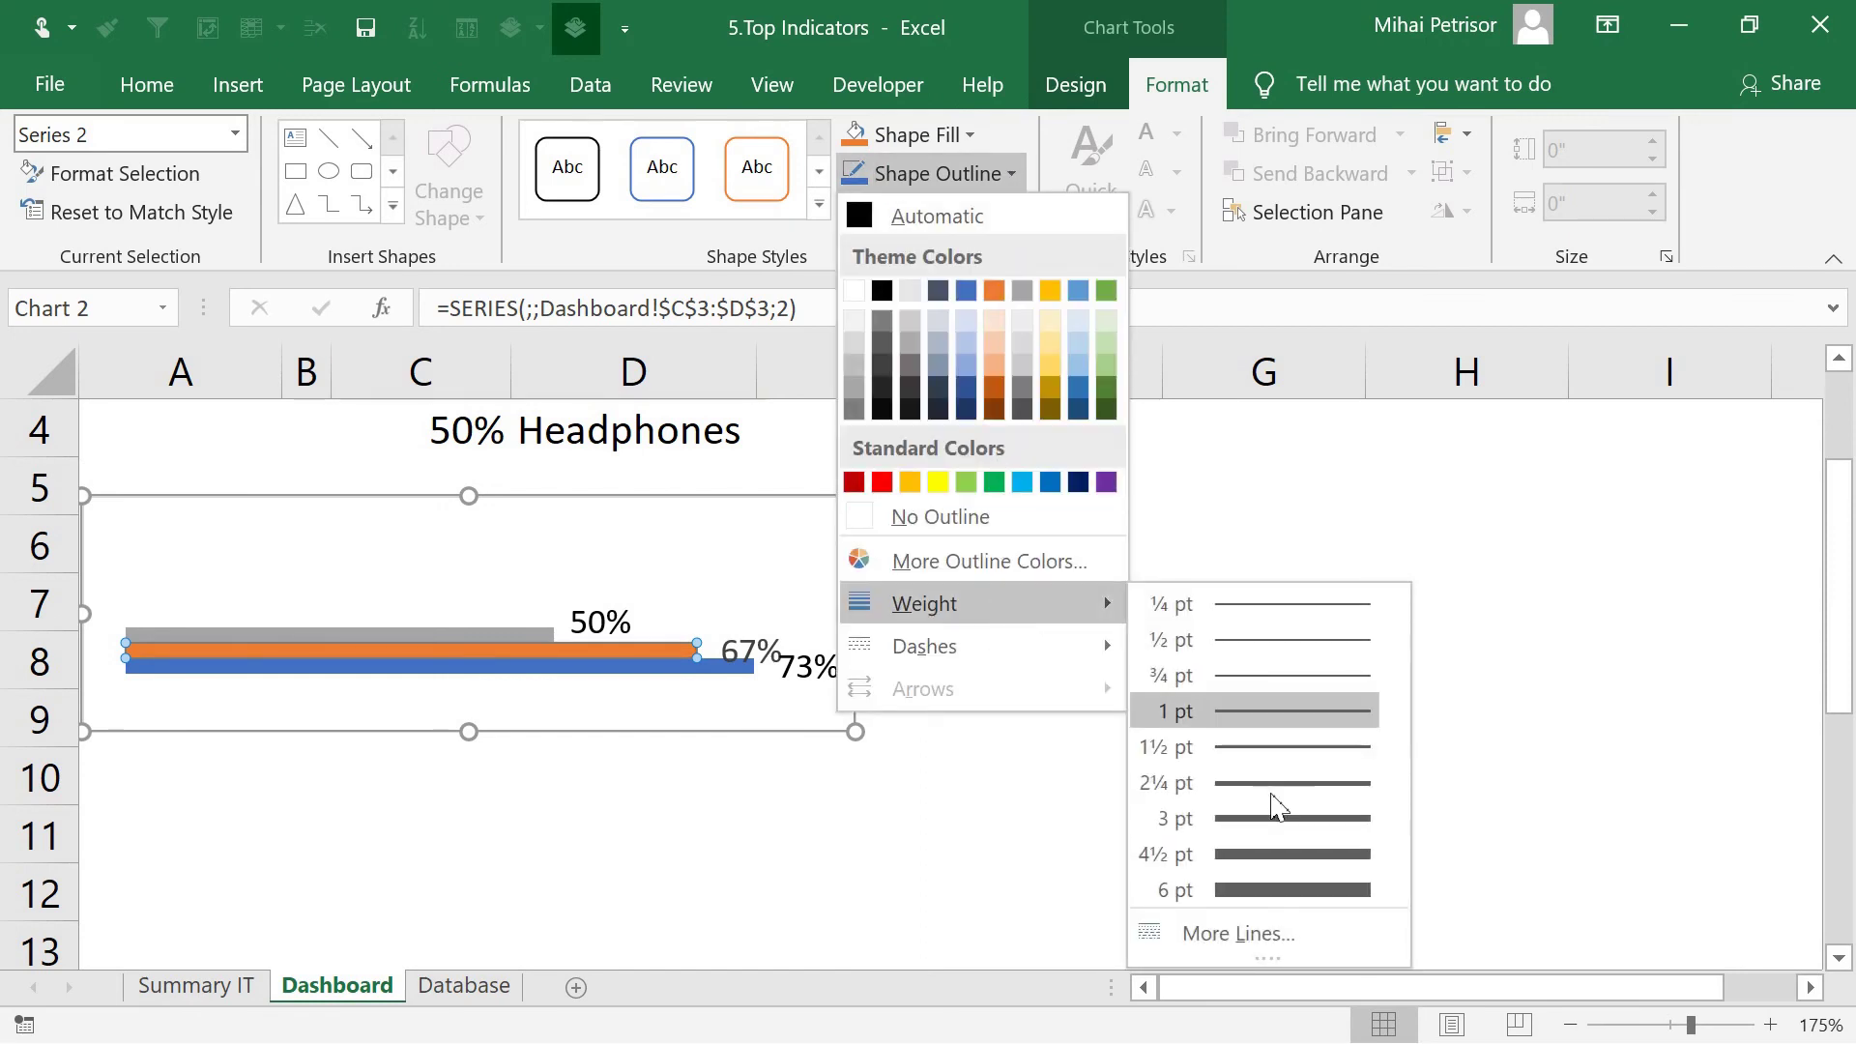
left_click(1274, 850)
left_click(677, 798)
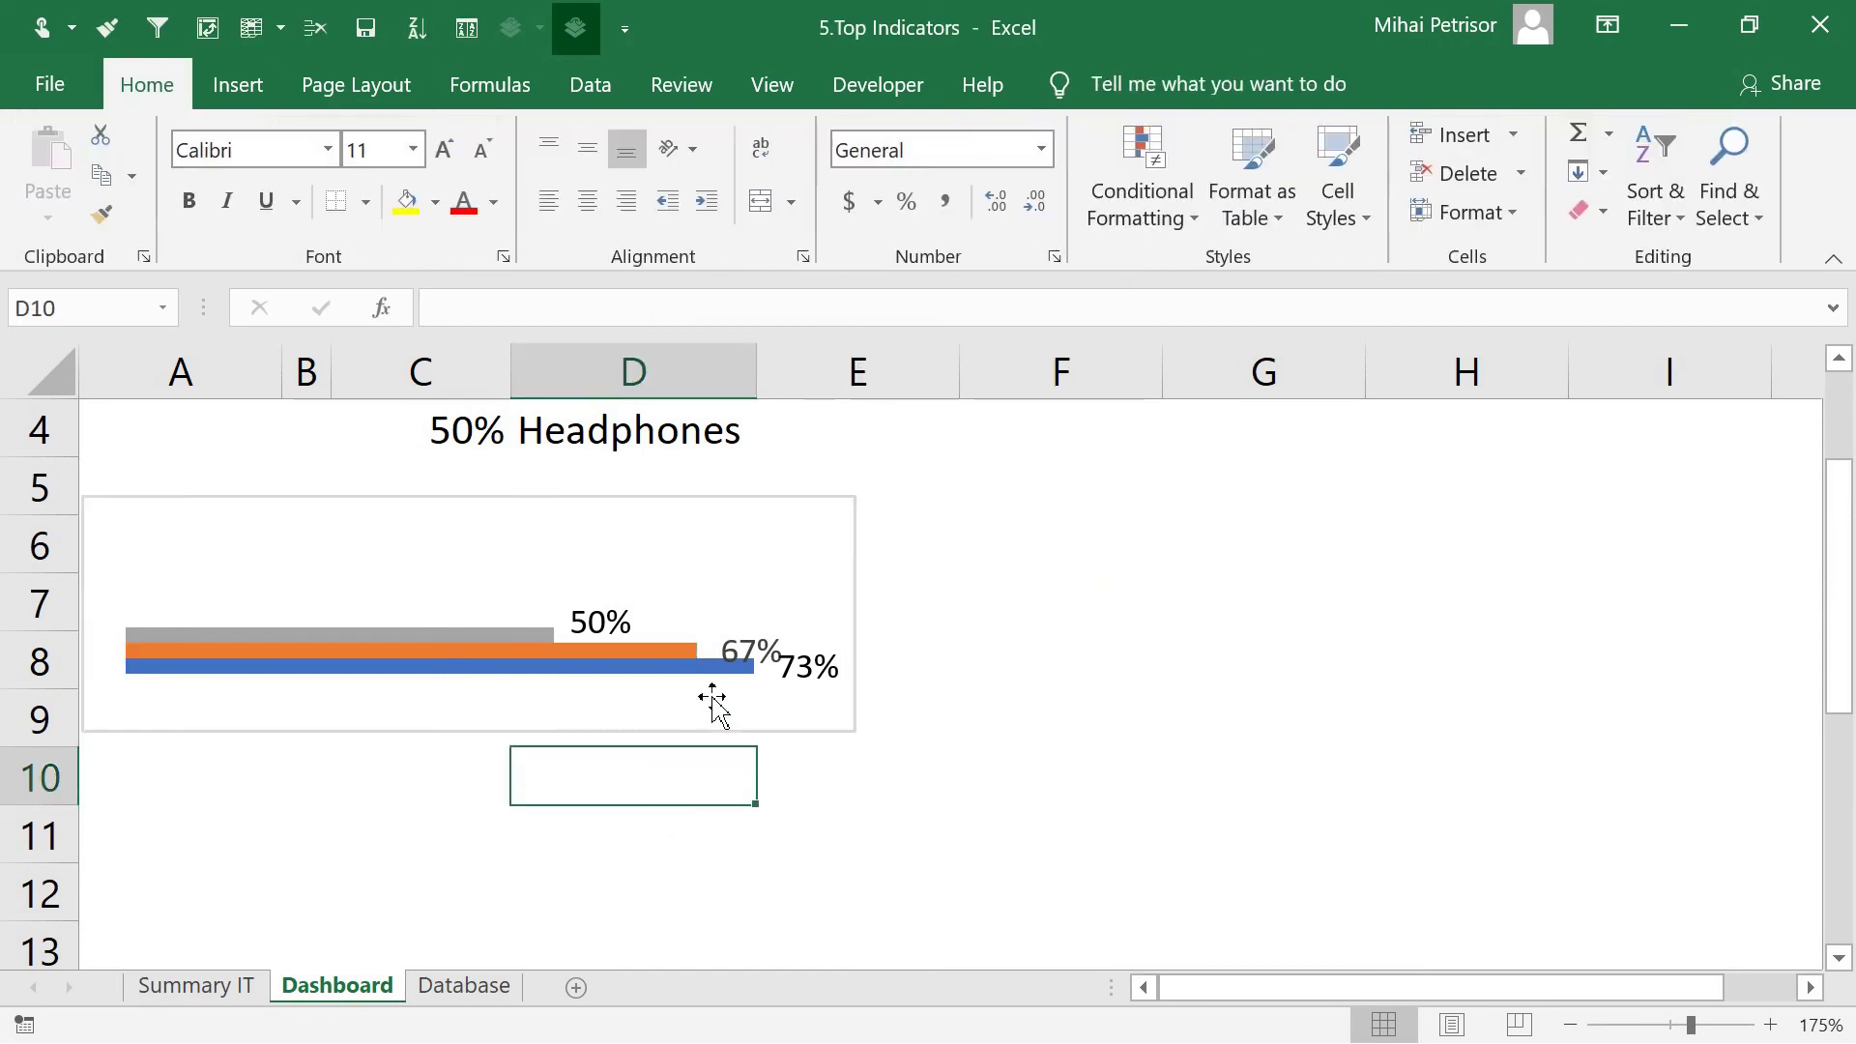
left_click(721, 677)
left_click(720, 676)
Set the chart area's border to No line in Format Chart Area
left_click(538, 732)
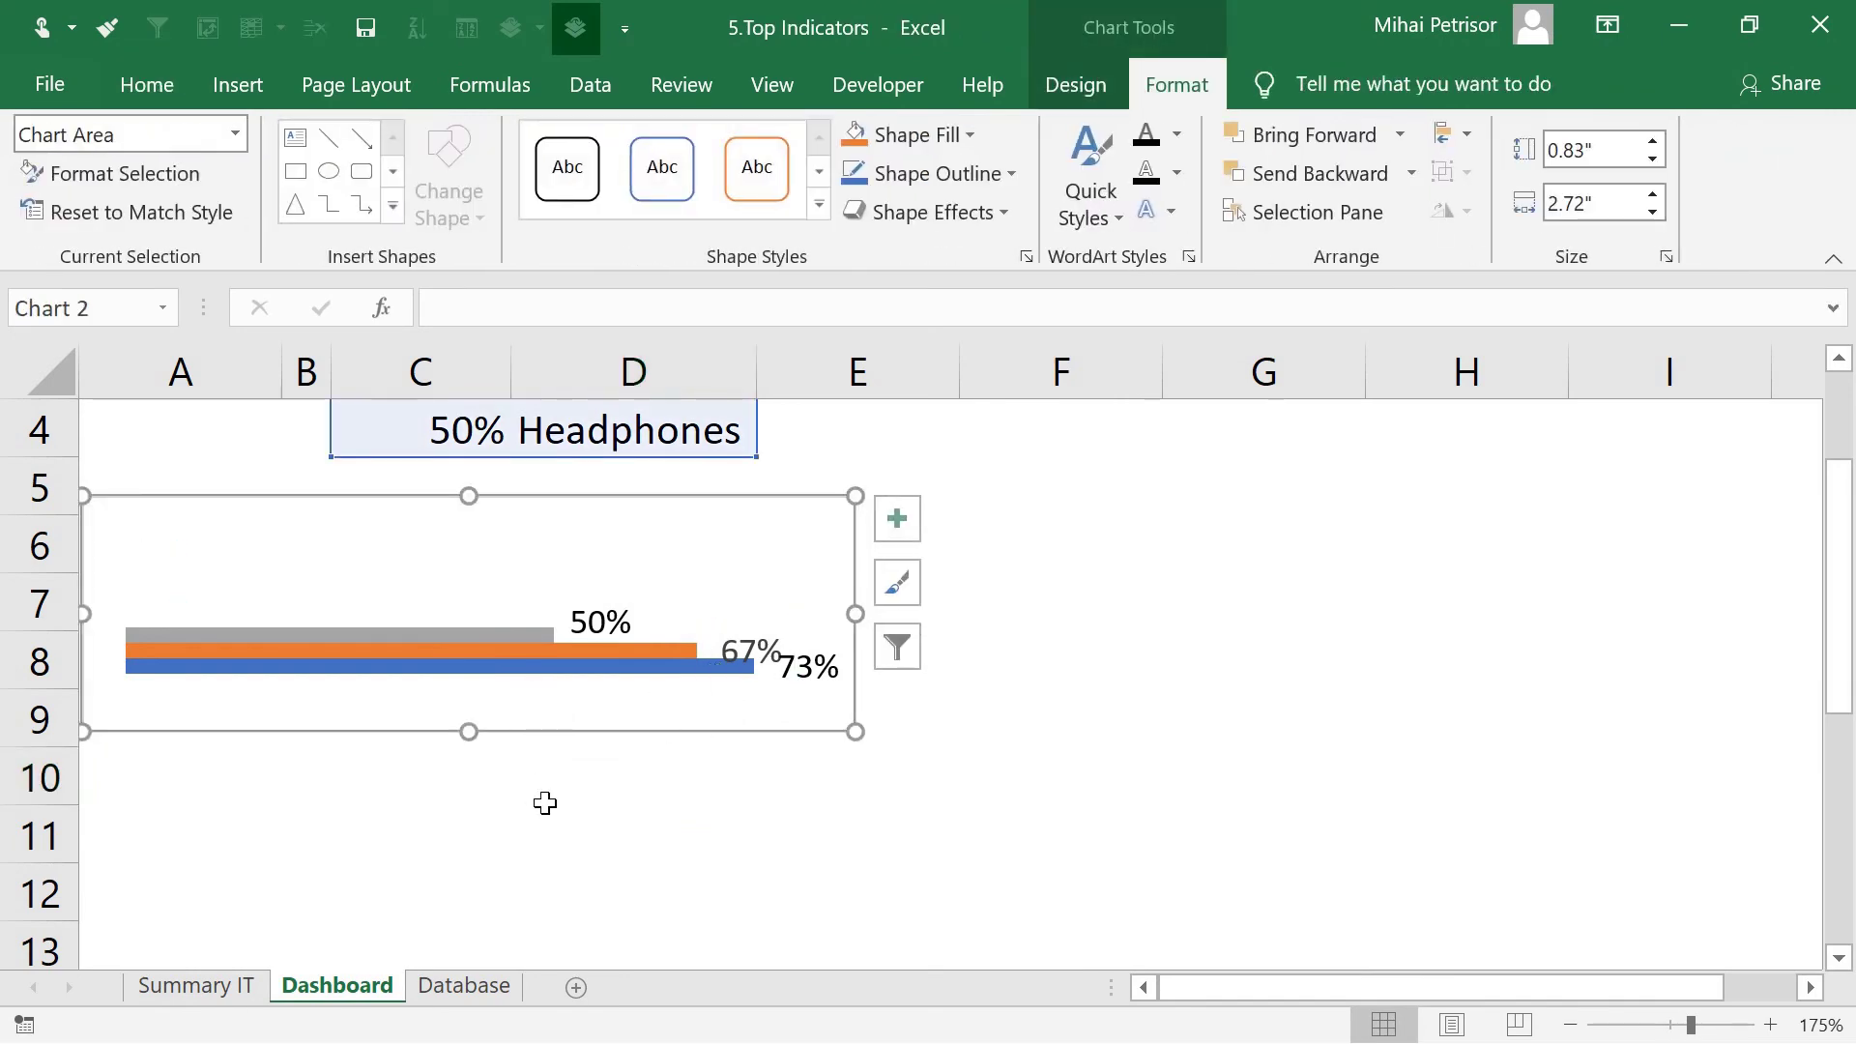
scroll(484, 715, "up", 1)
left_click(902, 493)
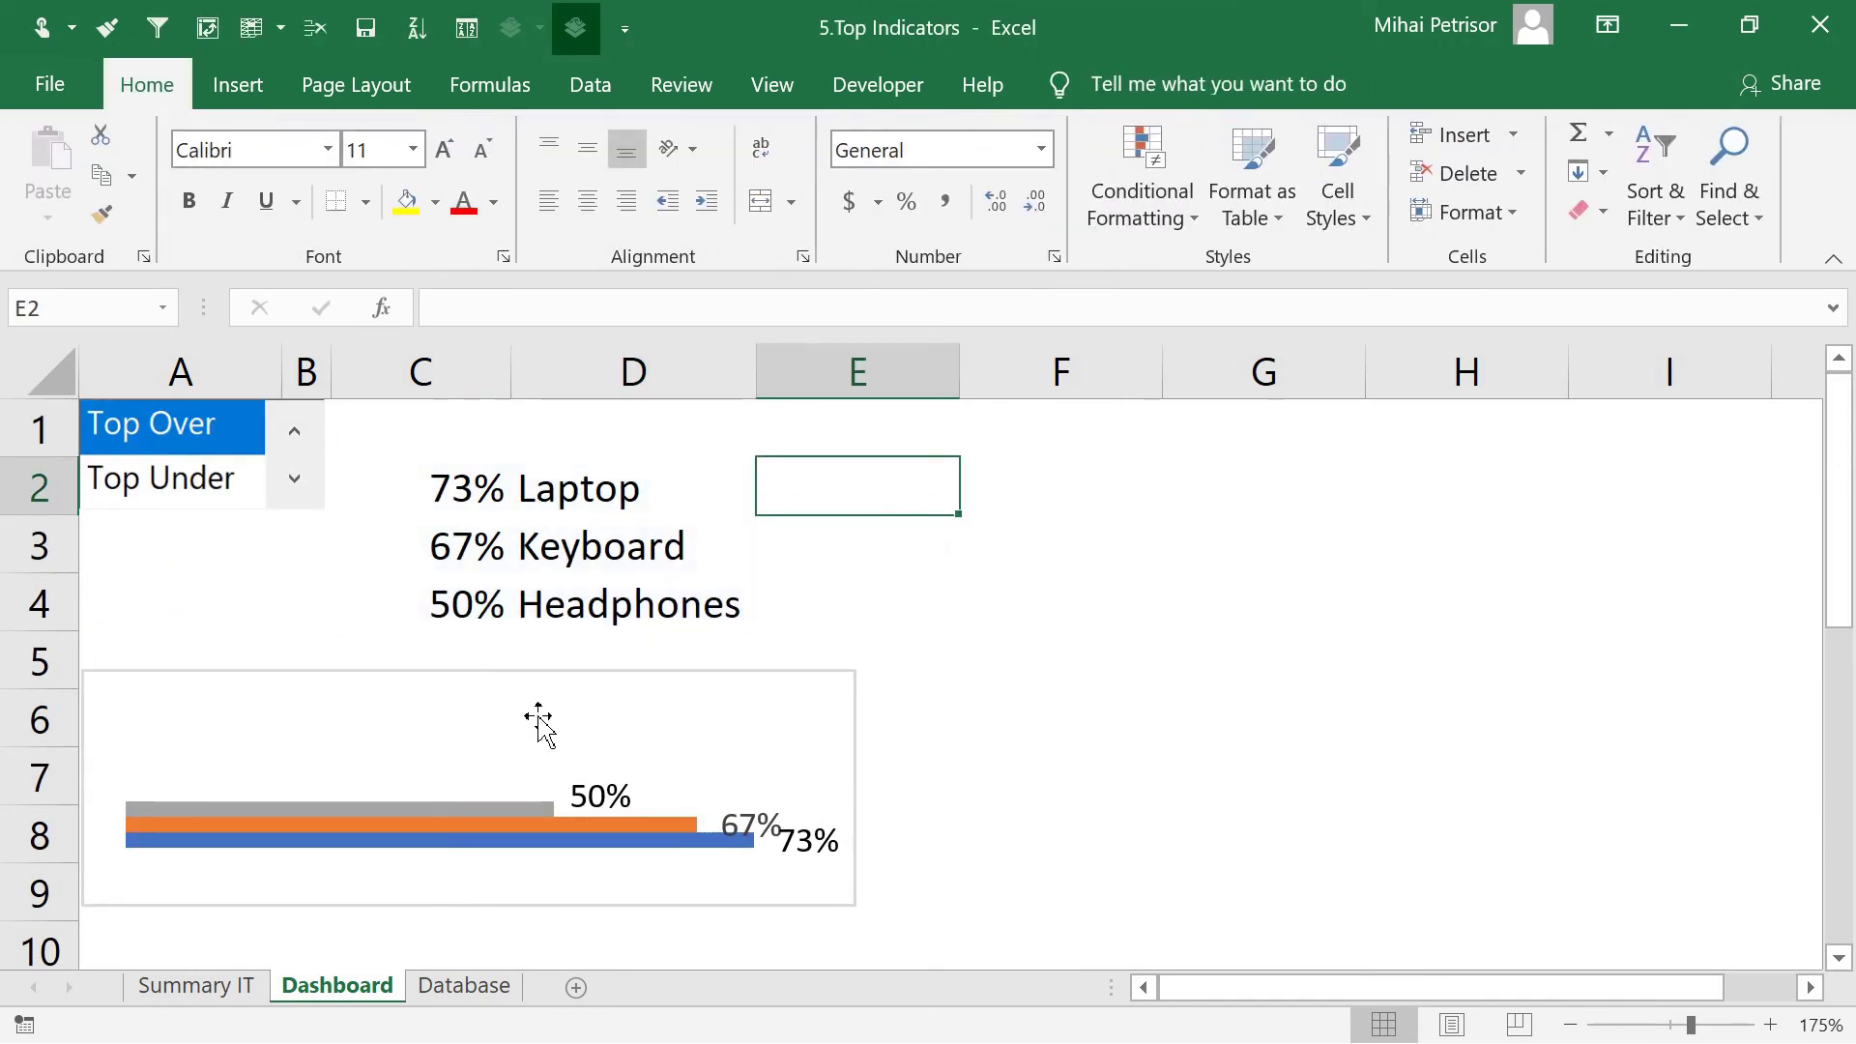
left_click(535, 721)
left_click(534, 721)
right_click(550, 692)
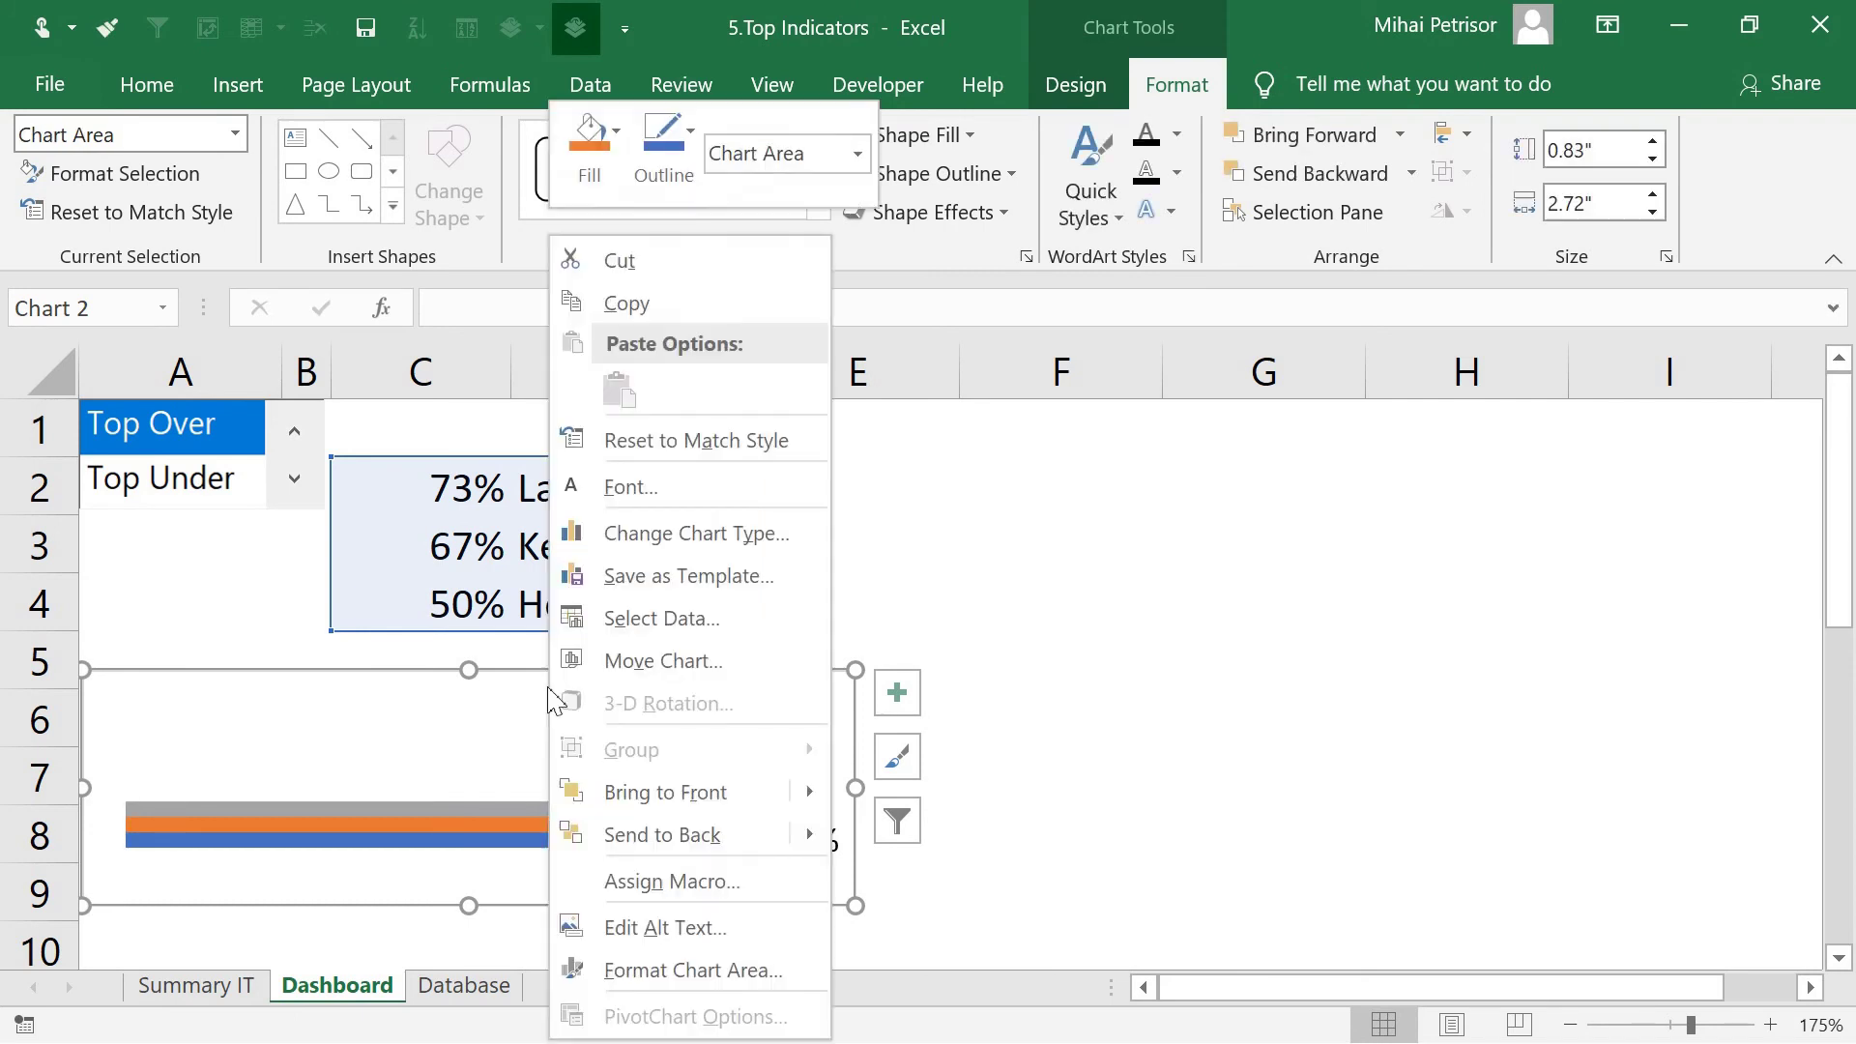
left_click(713, 971)
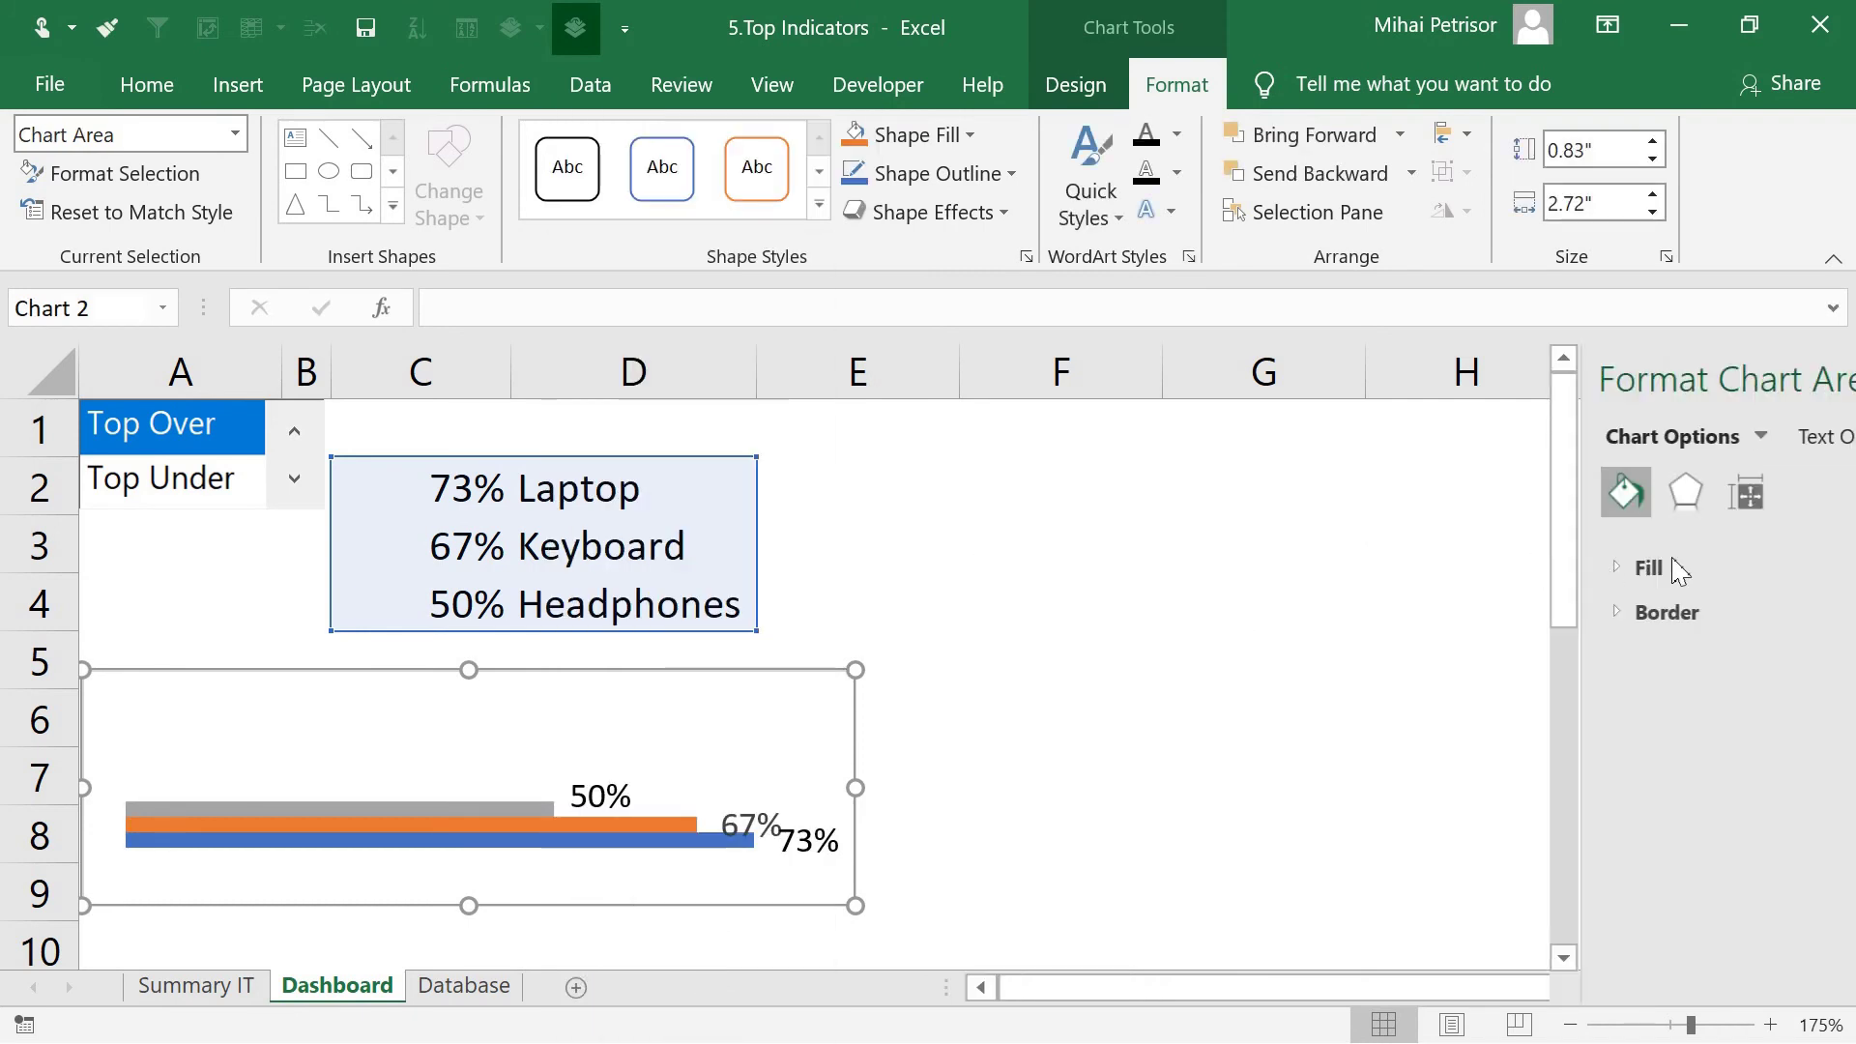
left_click(1456, 611)
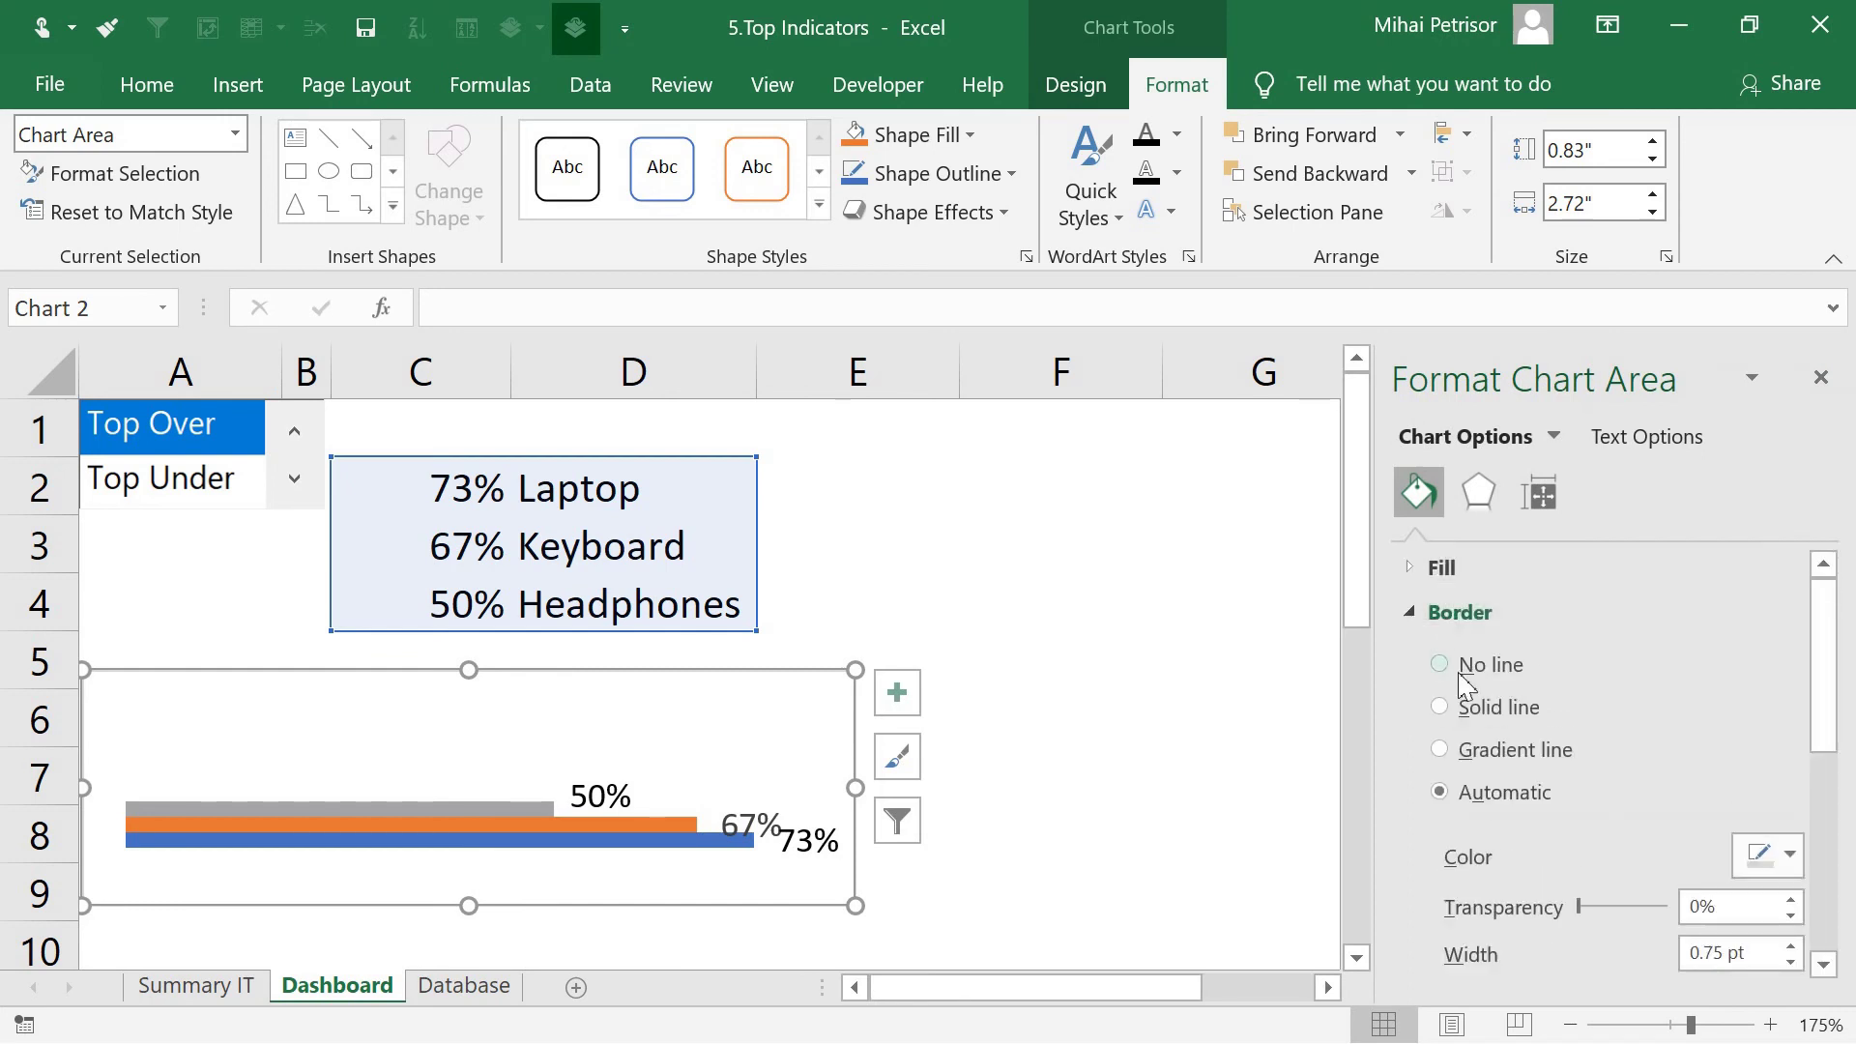
left_click(1456, 664)
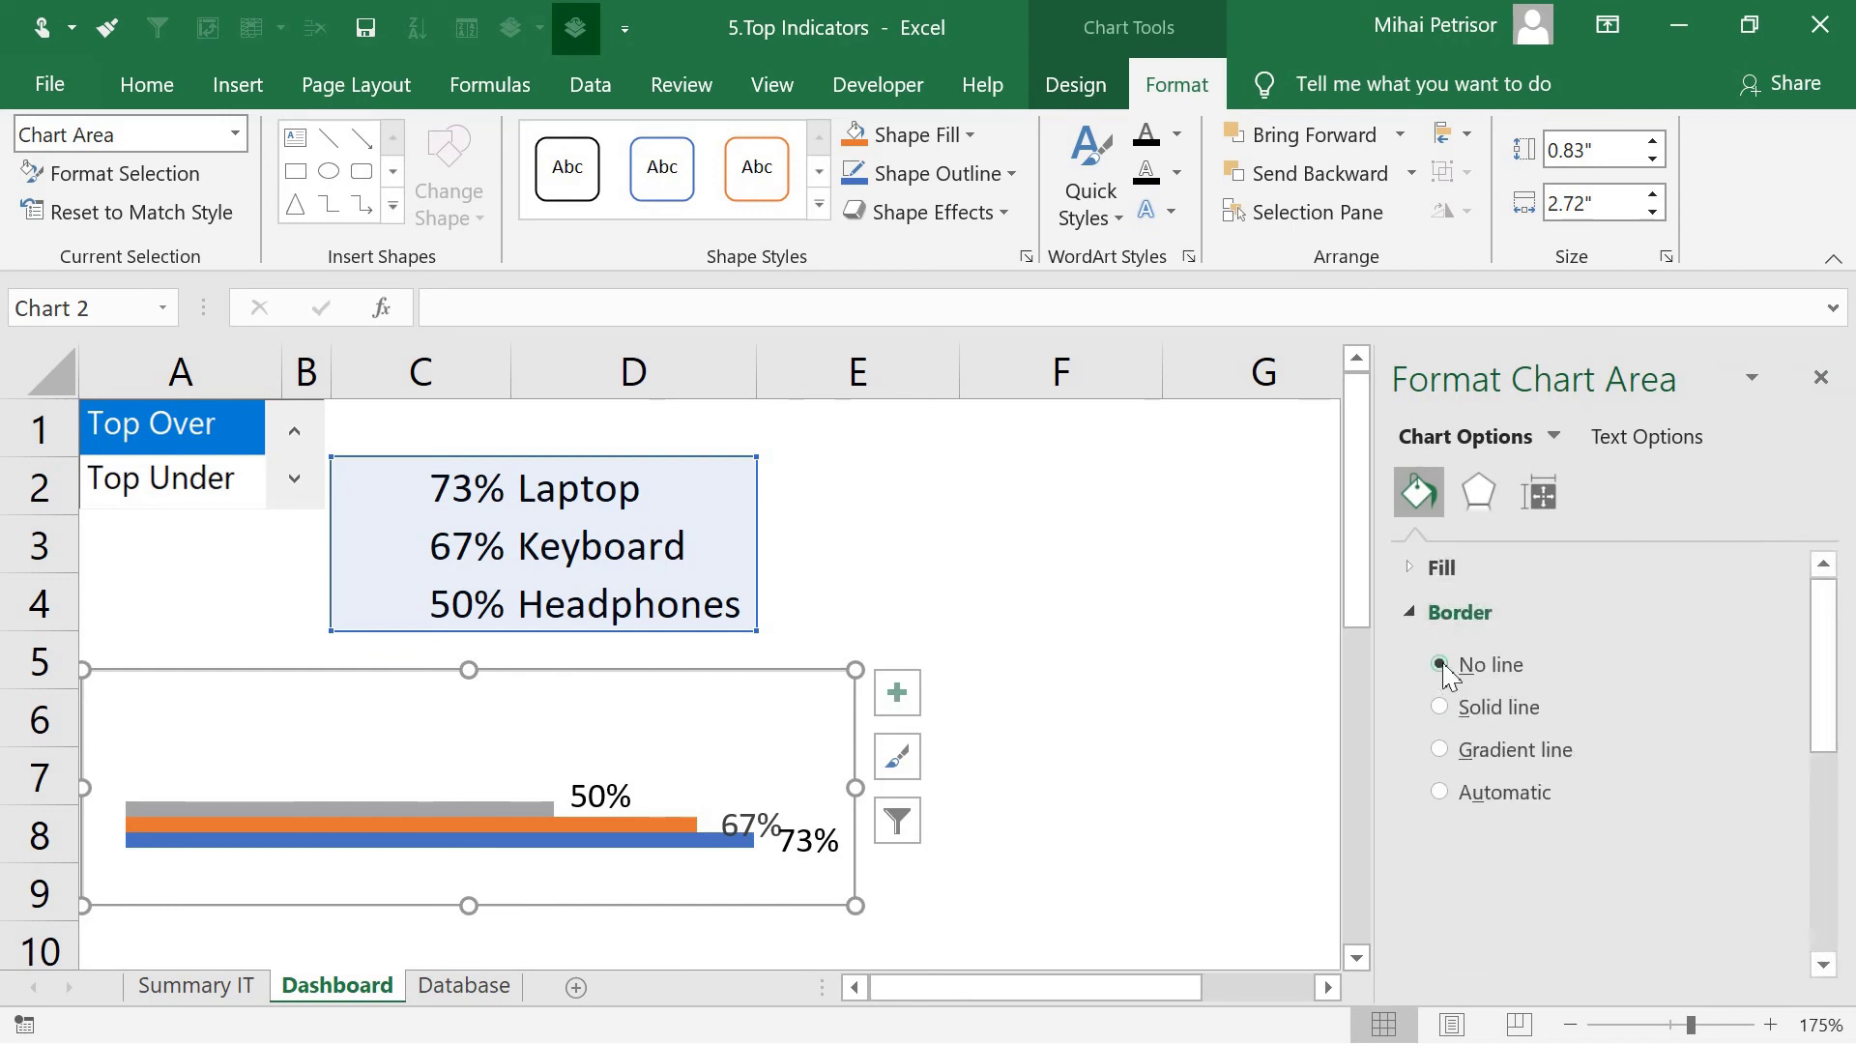
left_click(957, 565)
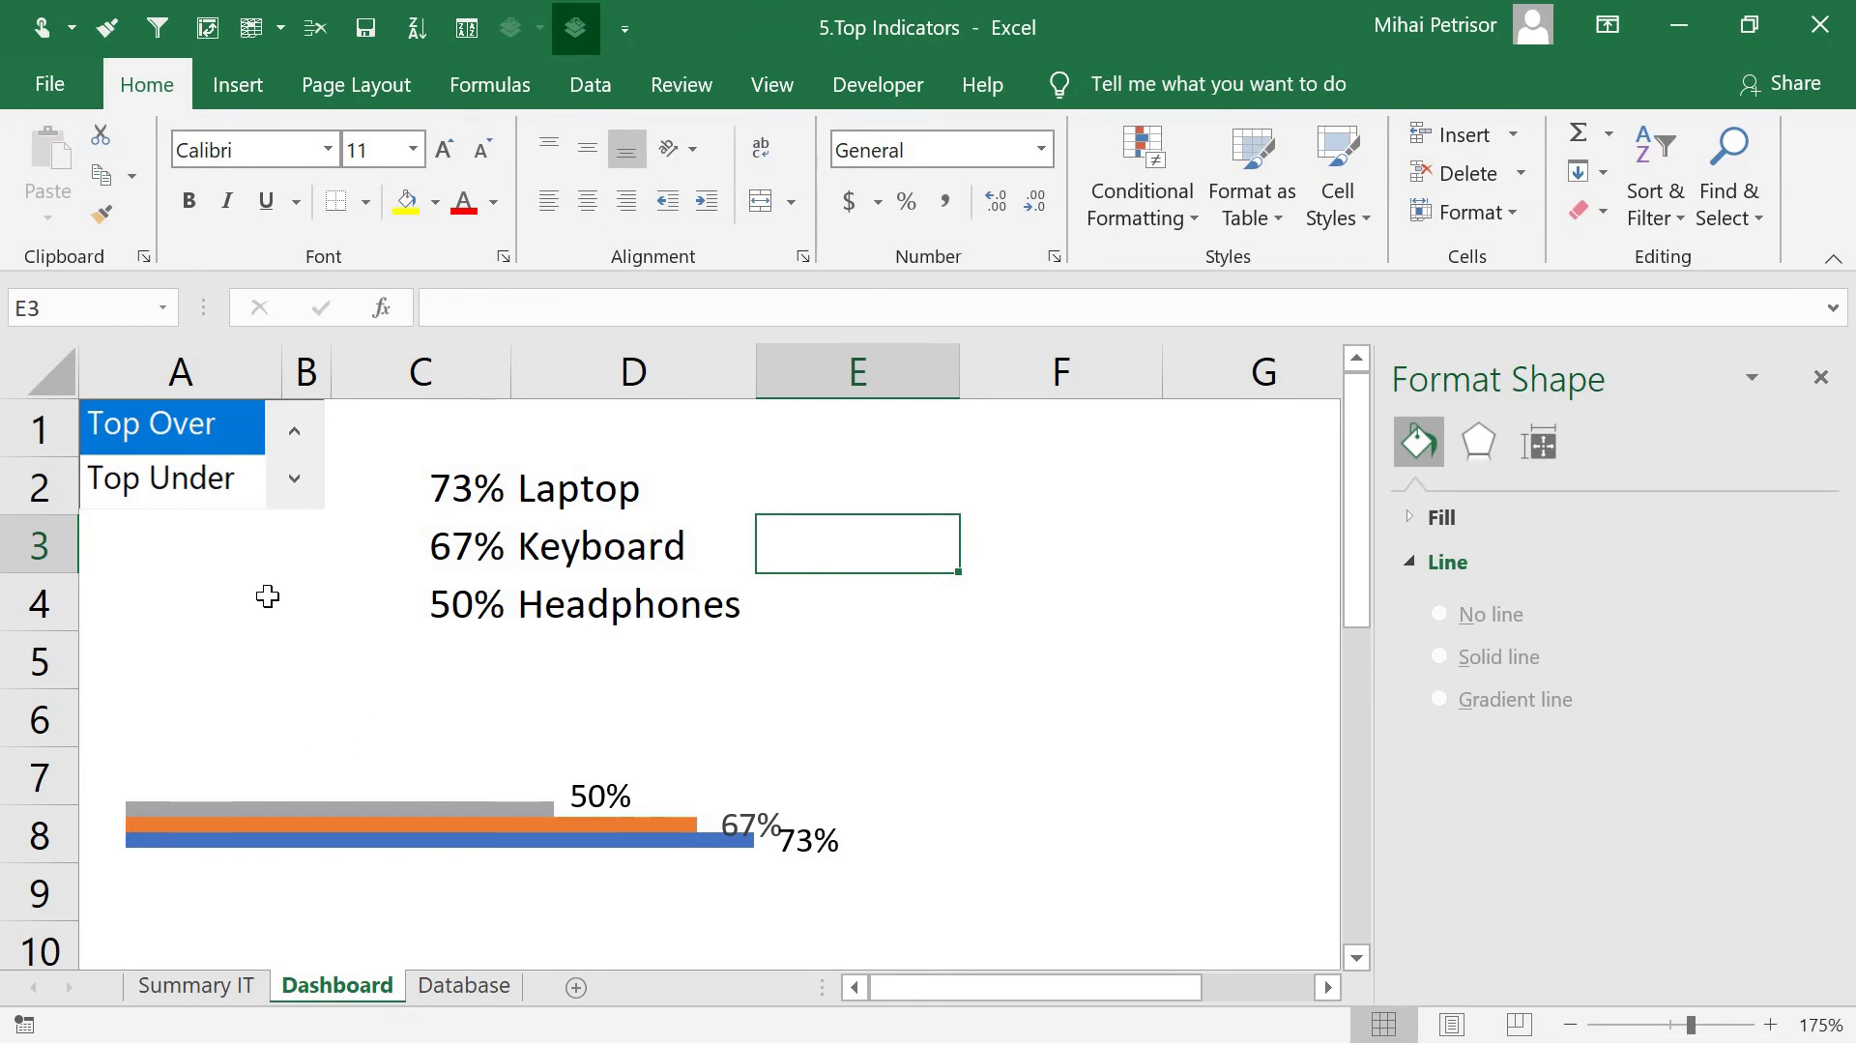
Review the D2 and C2 formulas, then choose Top Under to test them
left_click(943, 606)
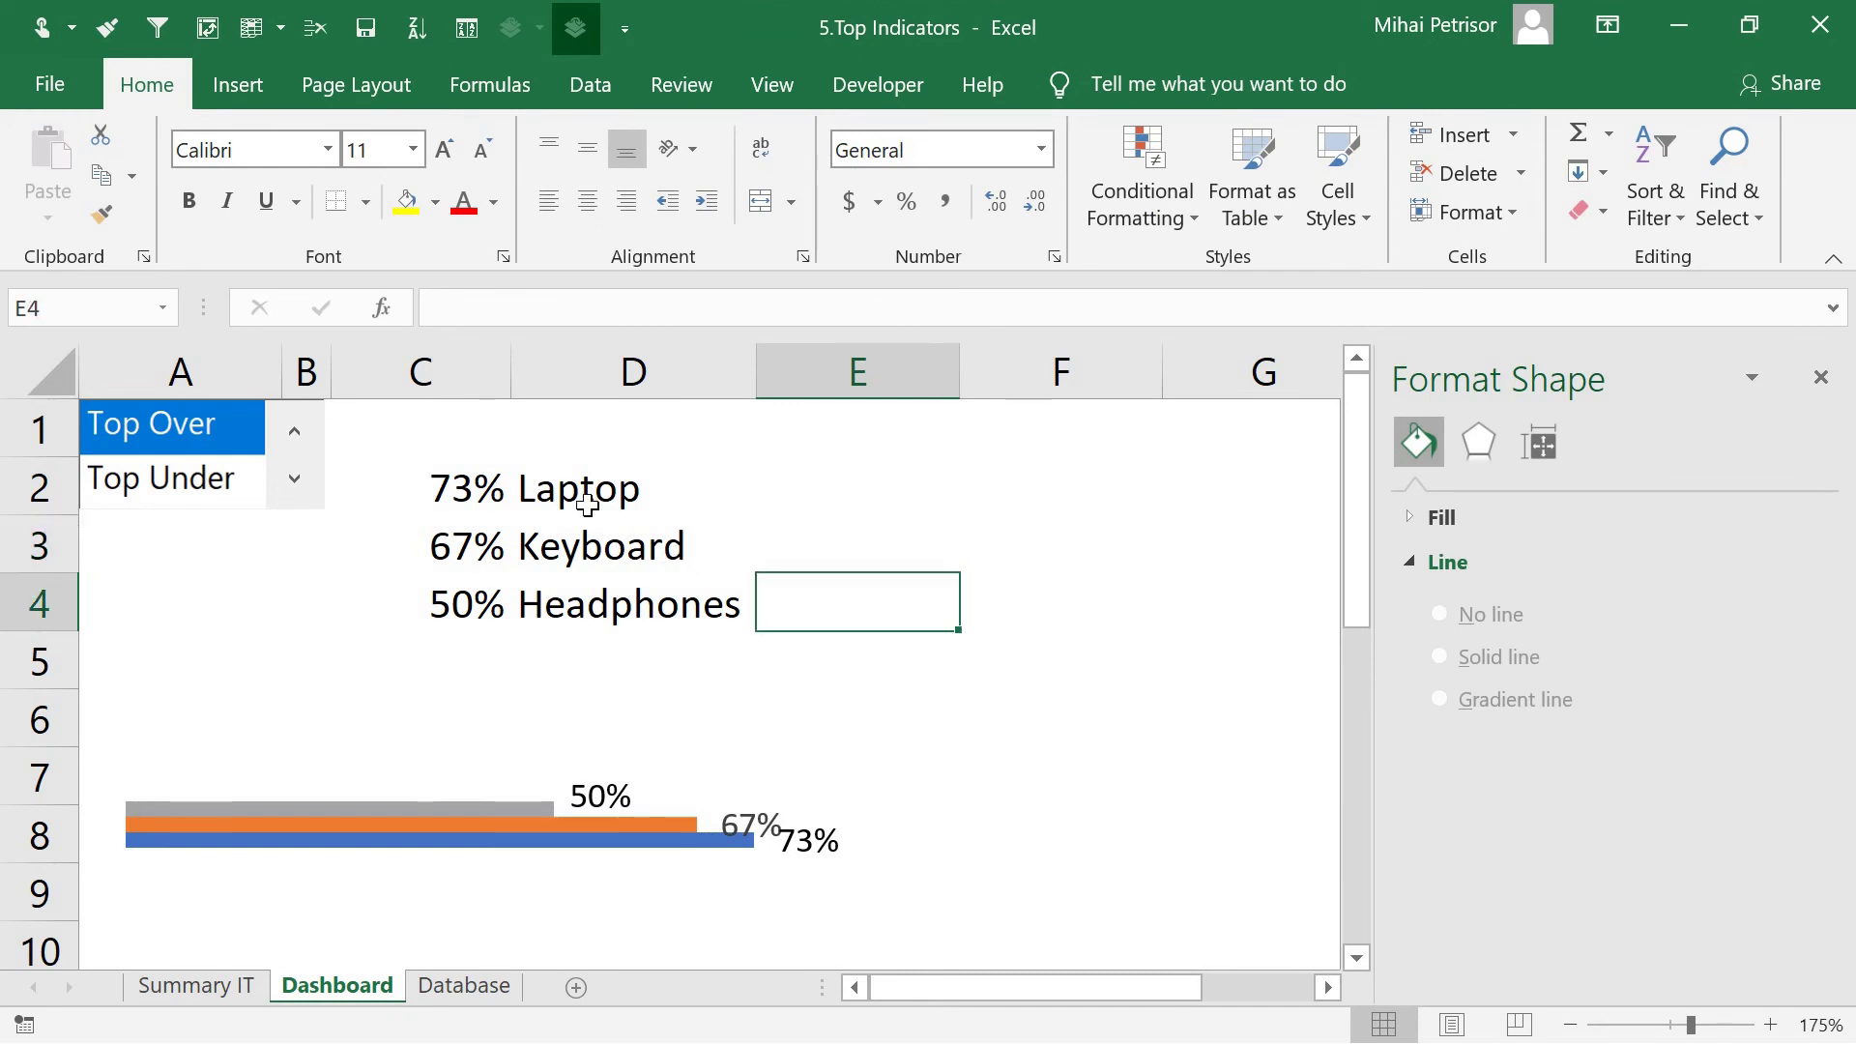
left_click(527, 495)
left_click(489, 484)
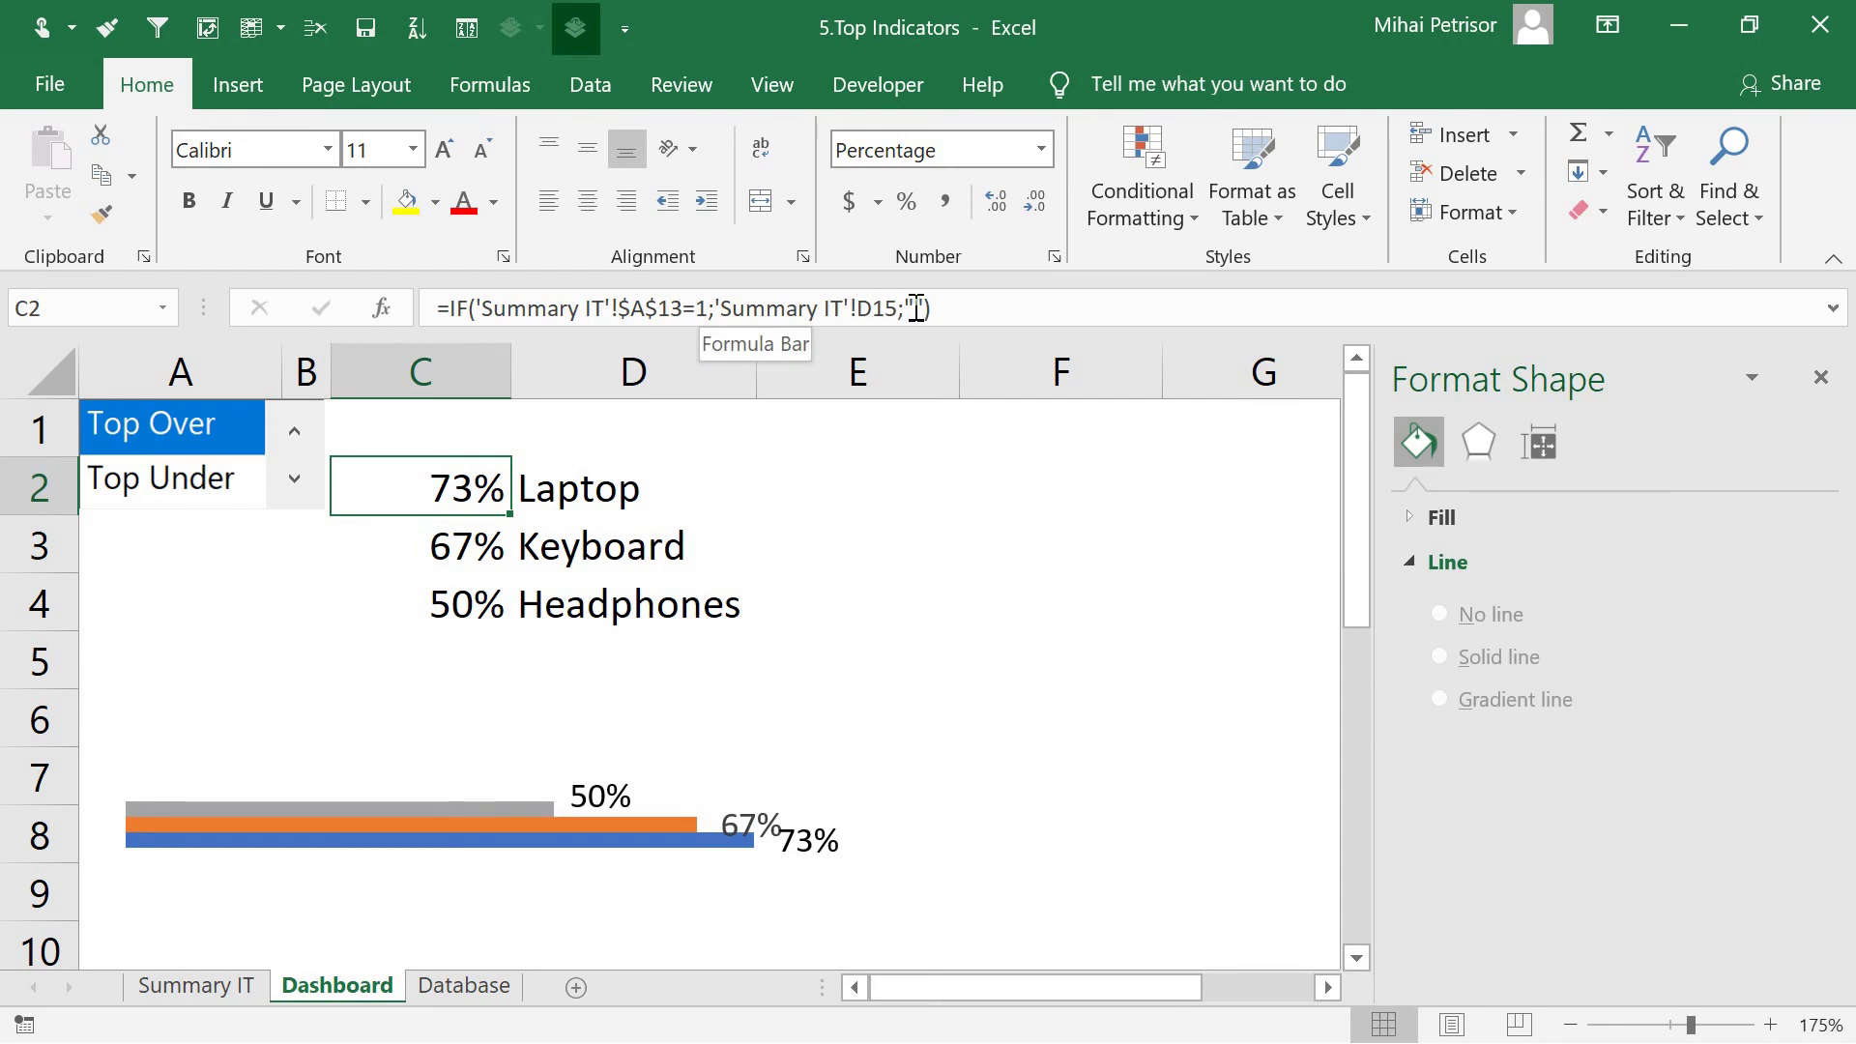
left_click(205, 480)
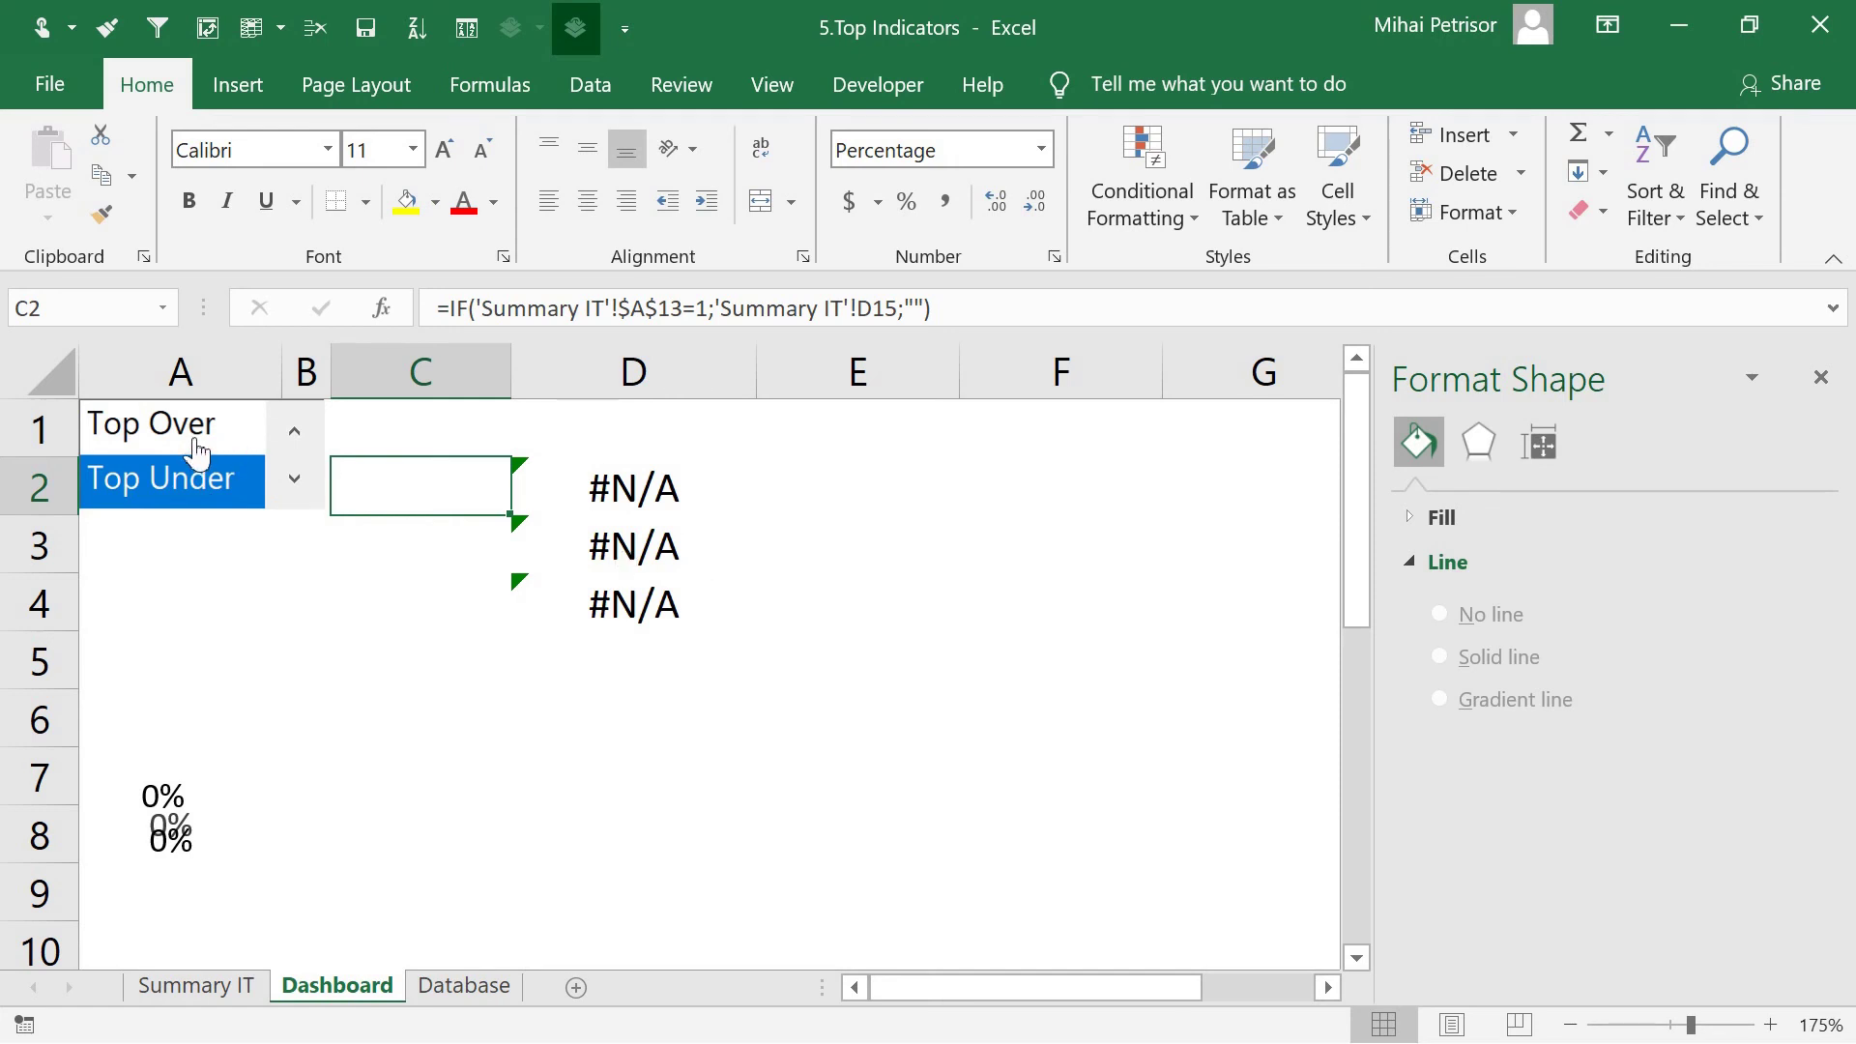
Switch the list box back to Top Over, check the chart labels, and review D2 and C2 formulas
left_click(198, 450)
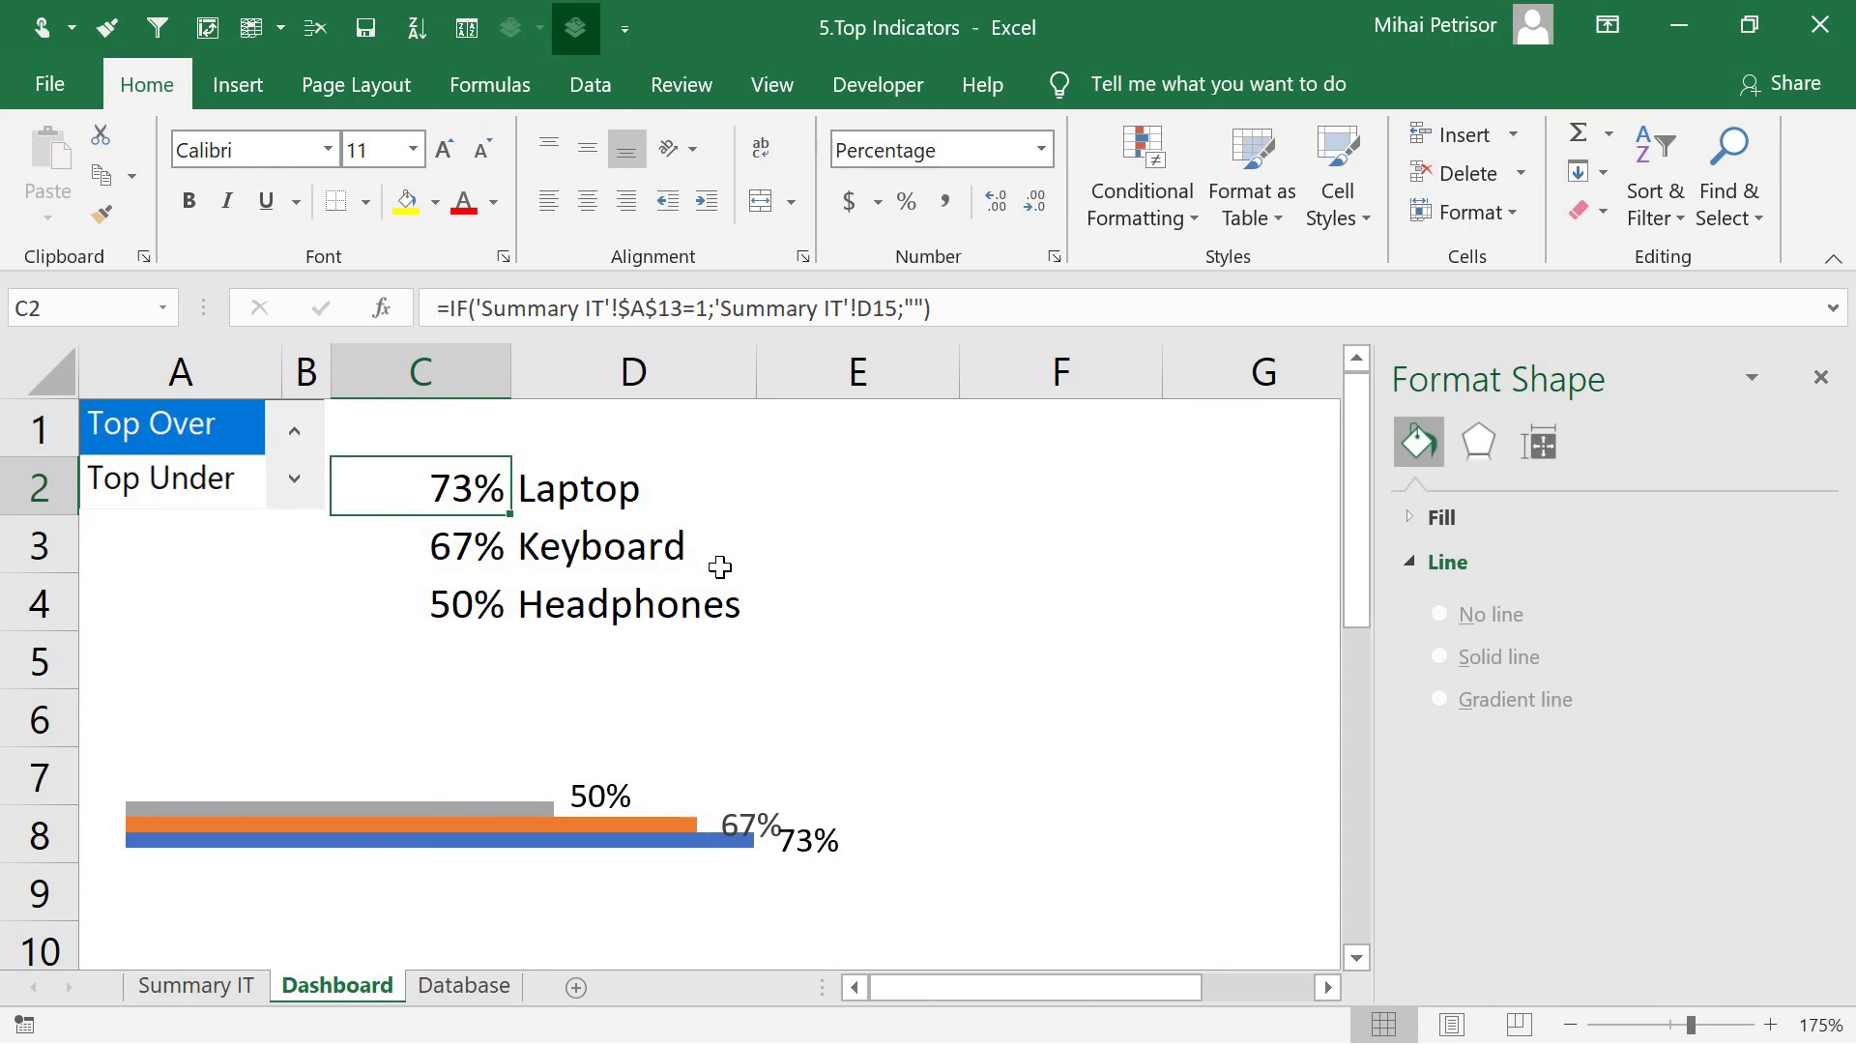
left_click(633, 798)
left_click(764, 824)
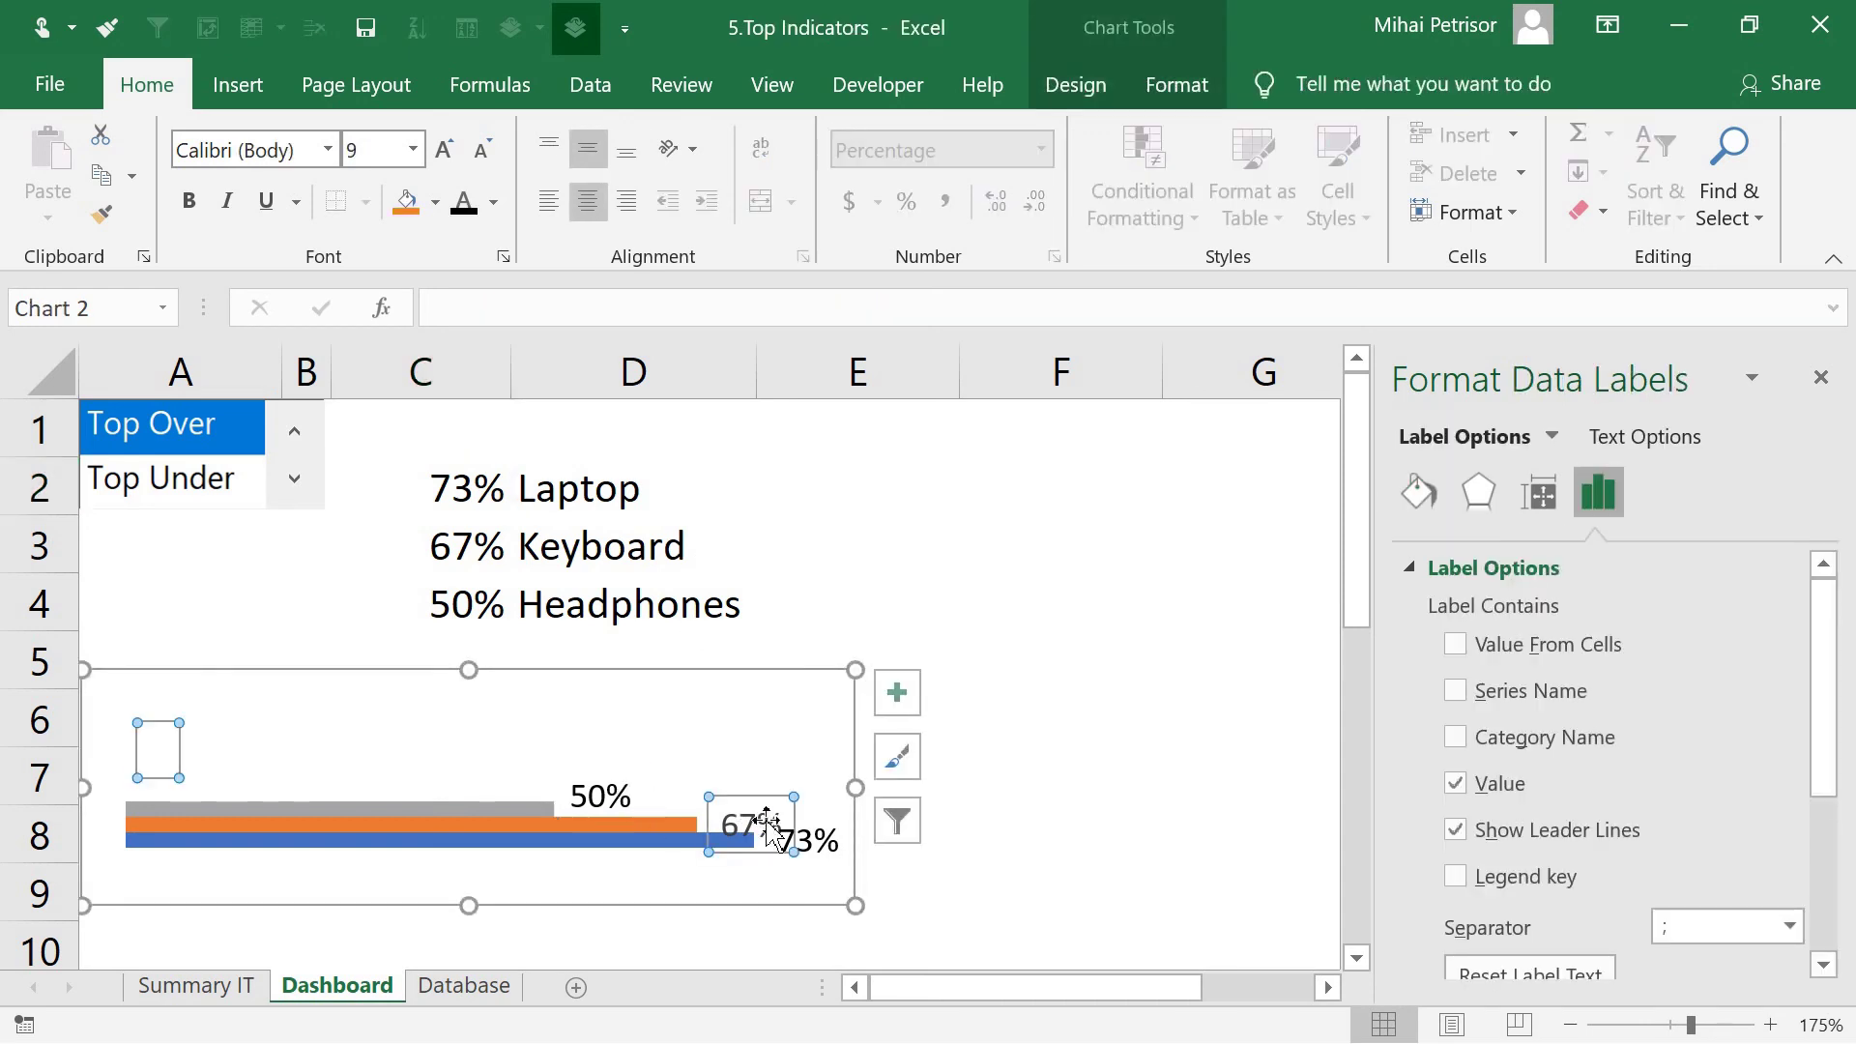
left_click(897, 692)
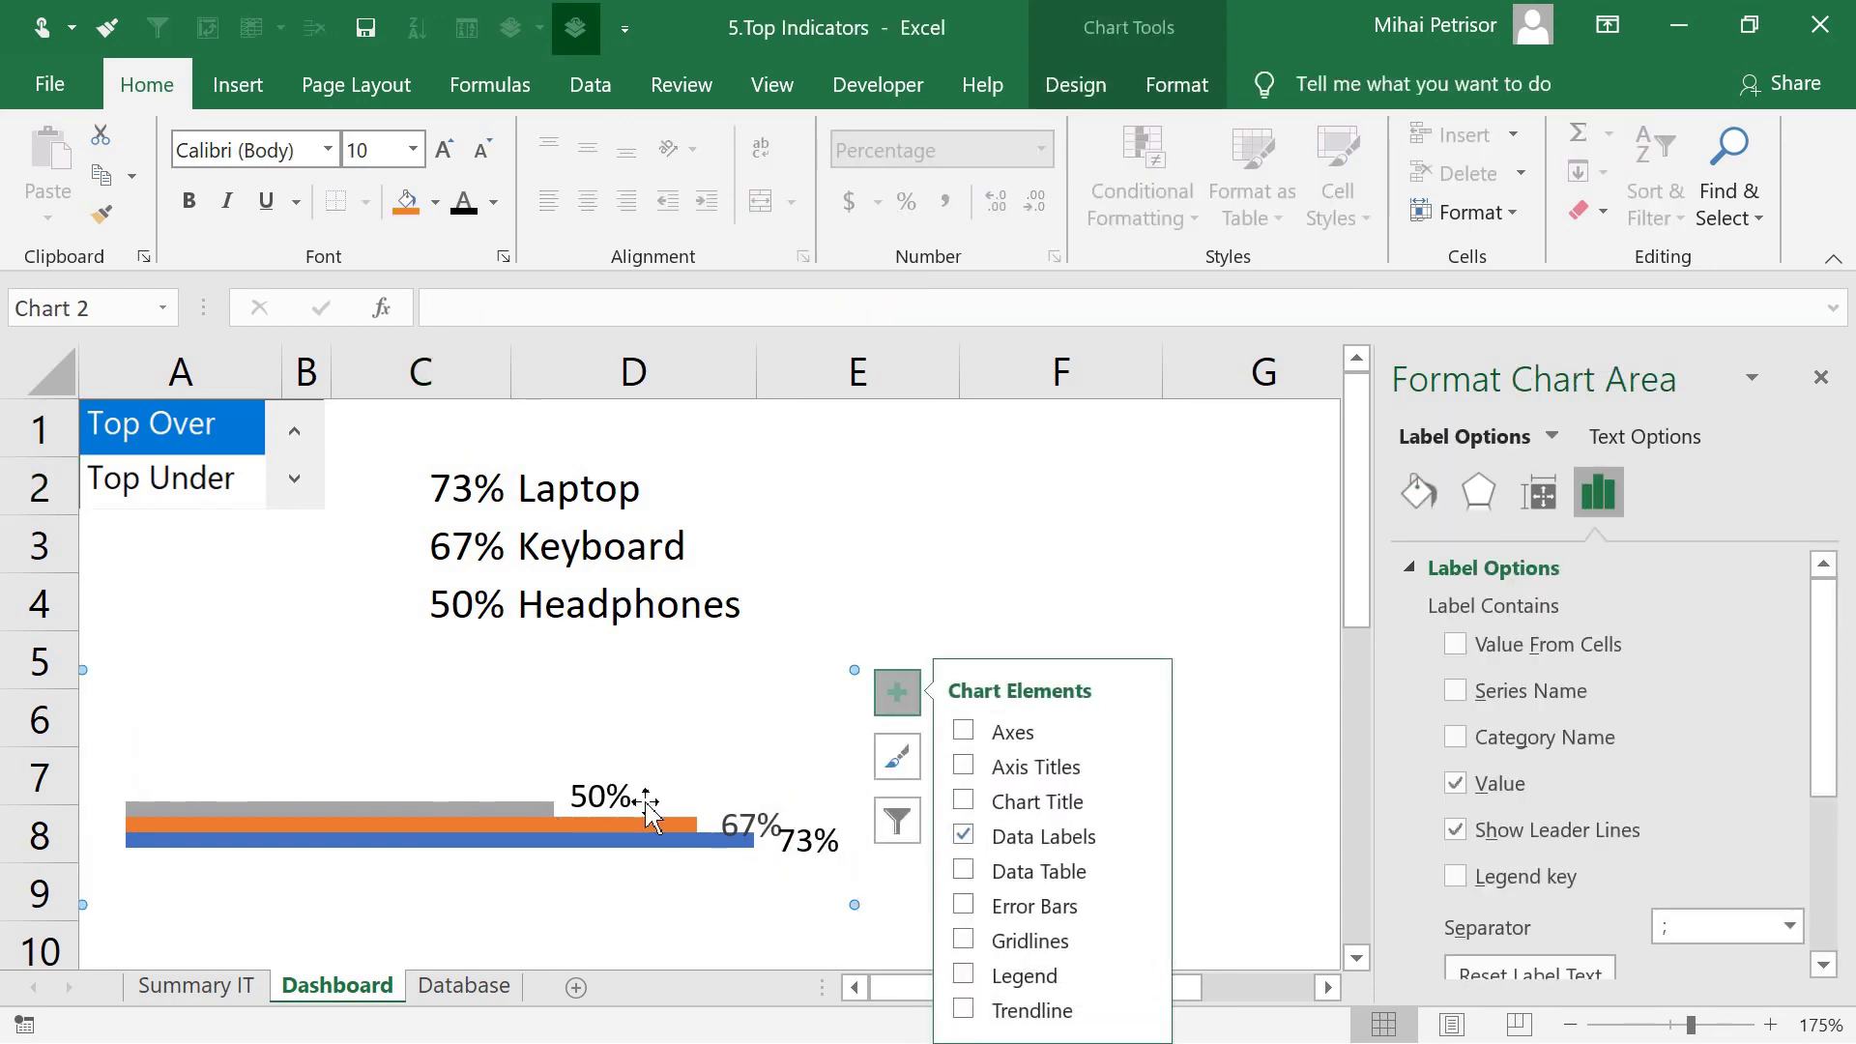
left_click(825, 584)
left_click(802, 618)
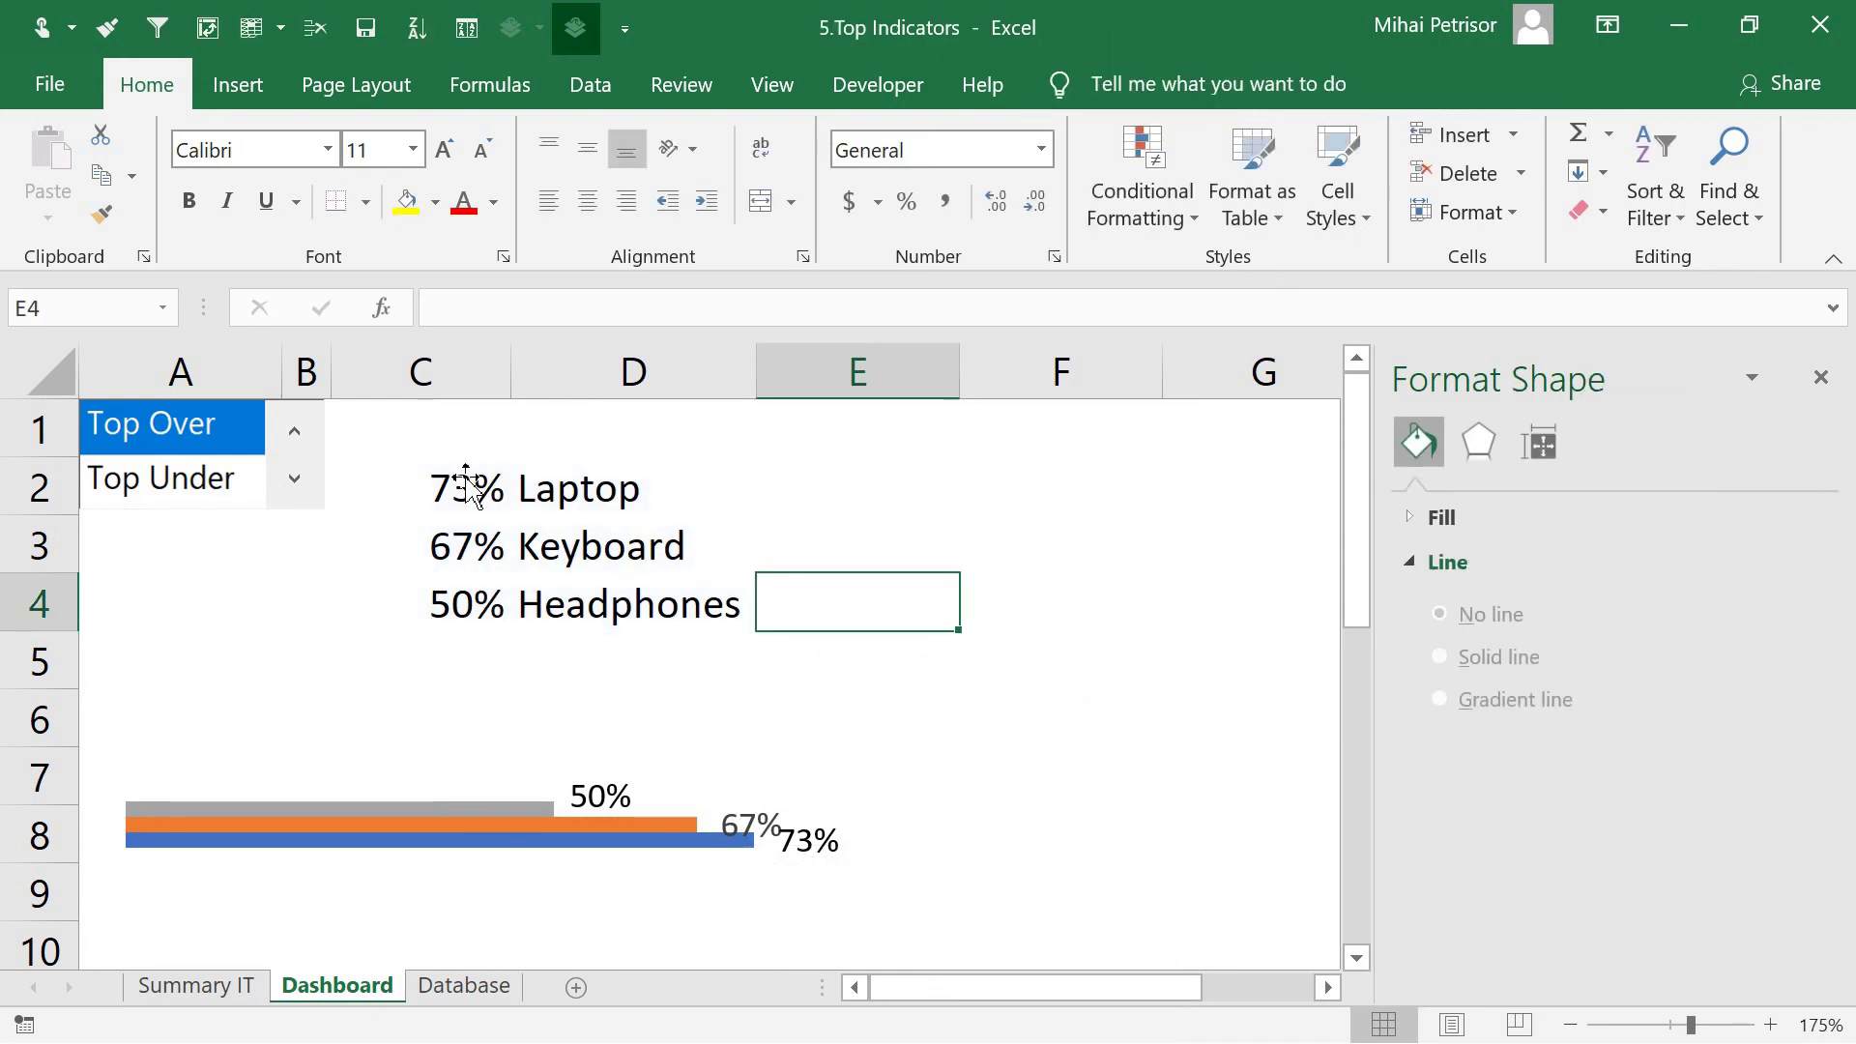
left_click(613, 486)
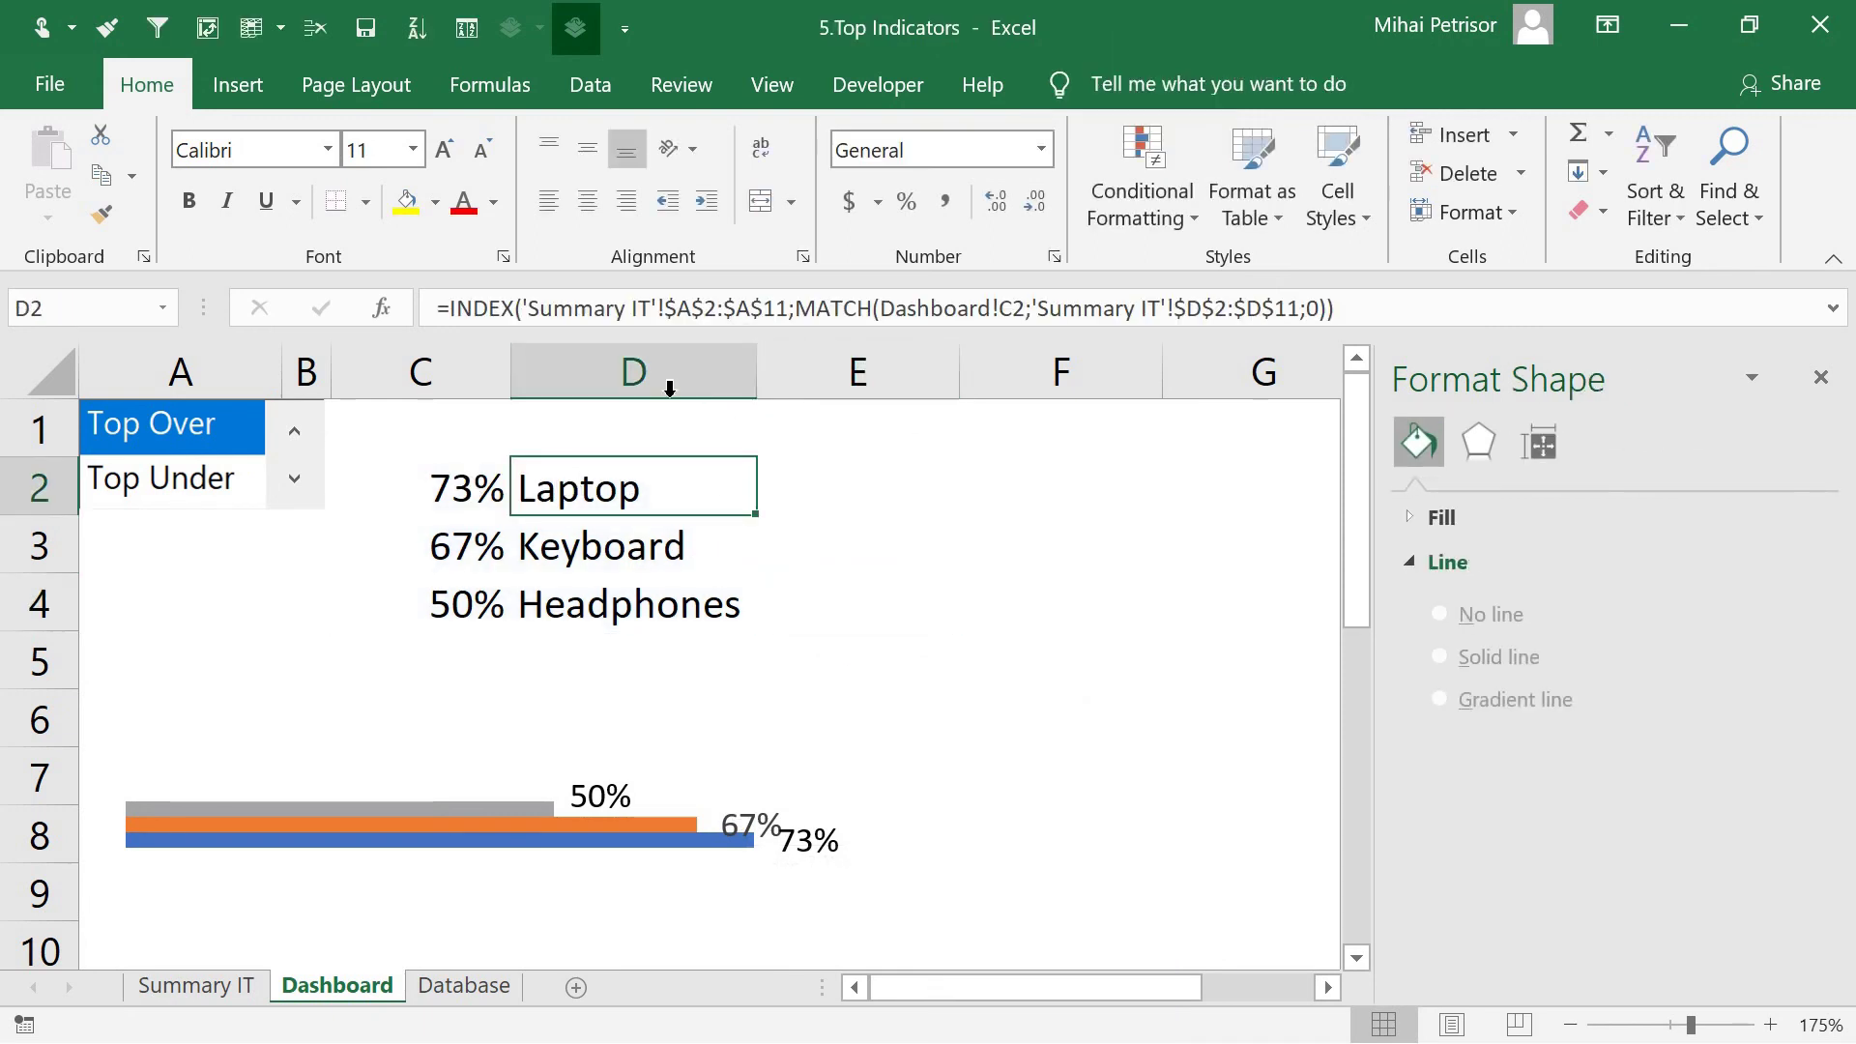
left_click(498, 504)
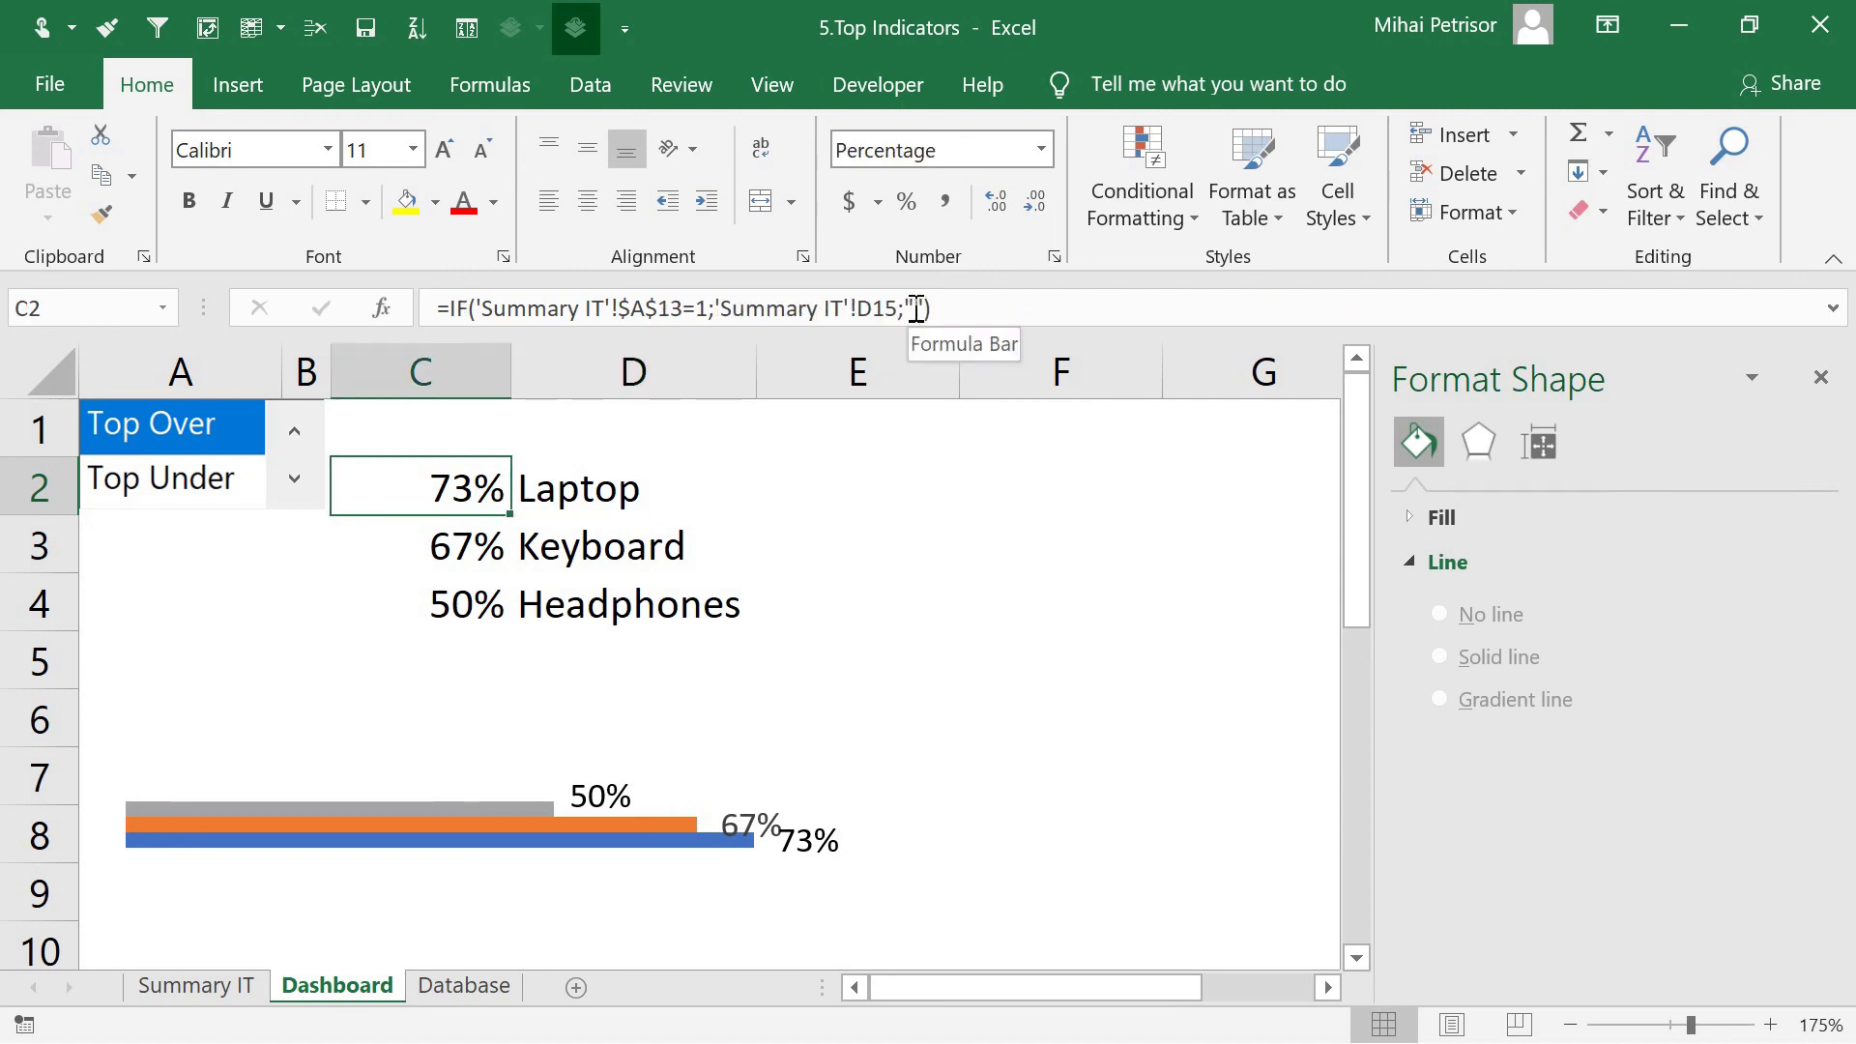
Start editing C2's IF formula and check the list box's linked value in Summary IT A13
double_click(911, 307)
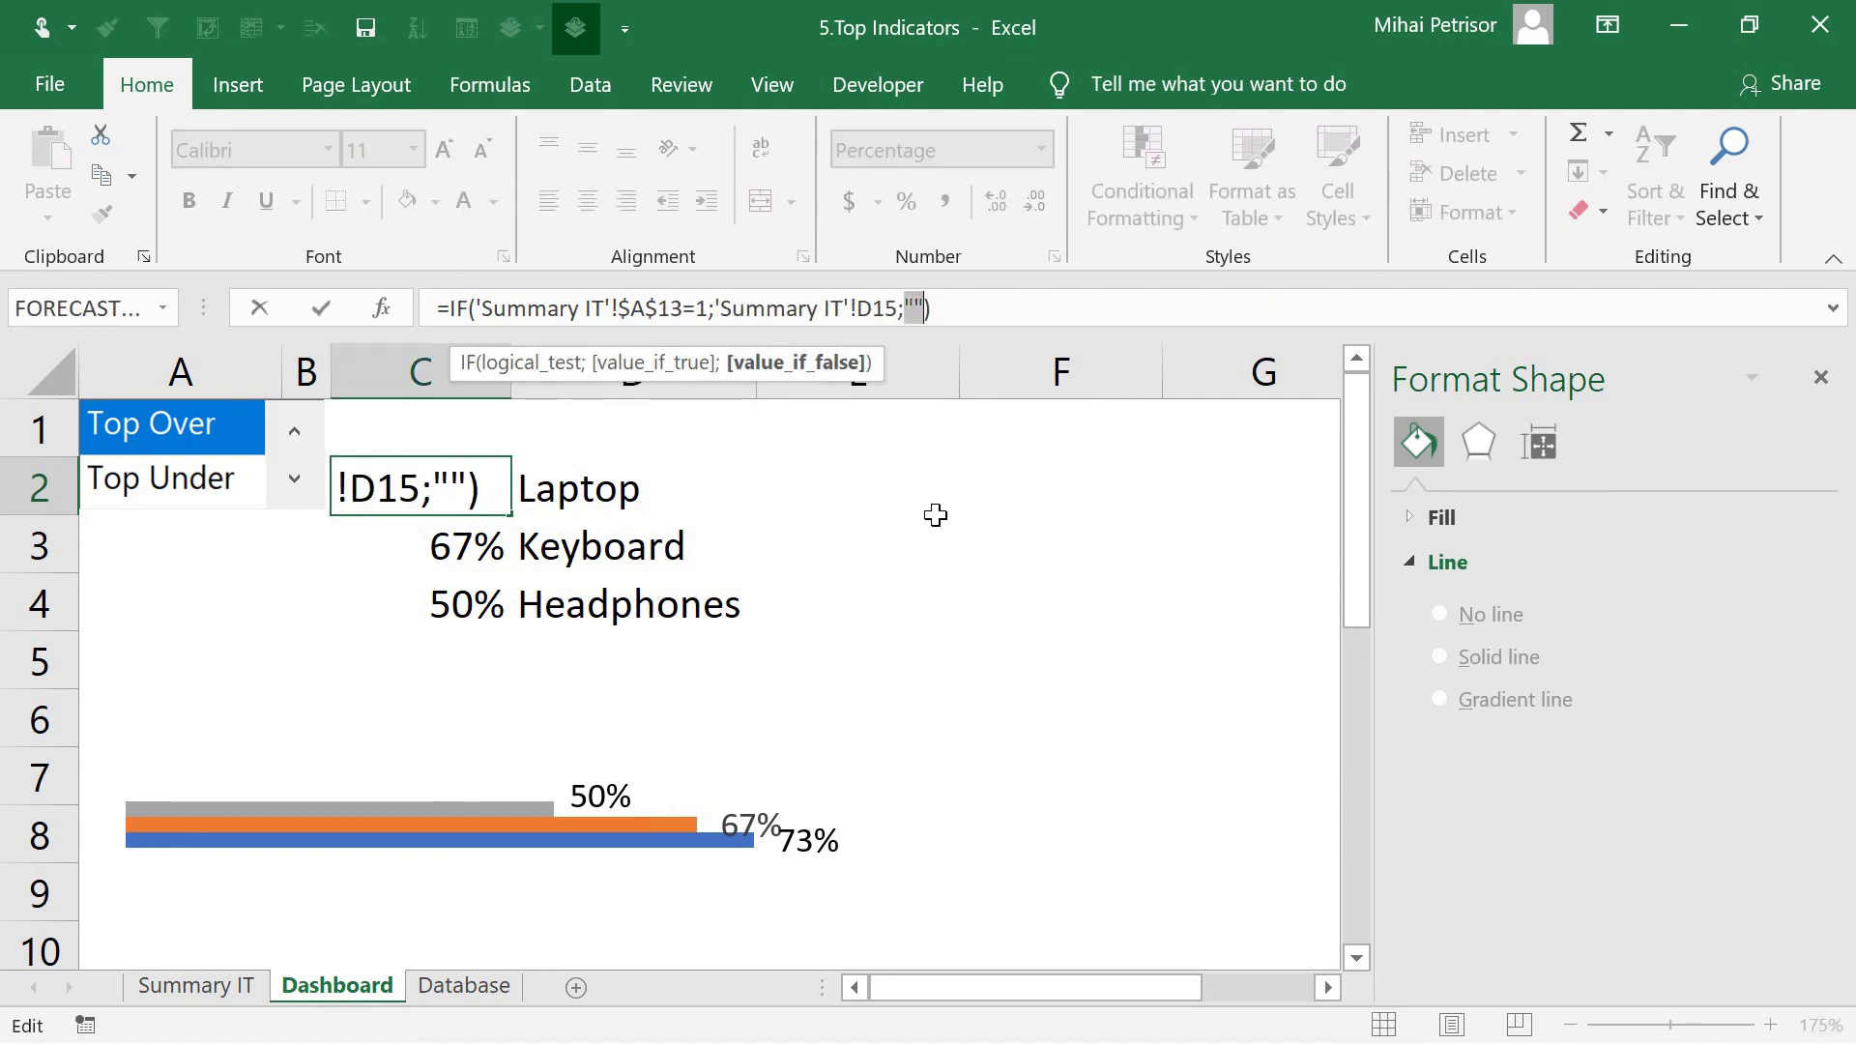
type("if")
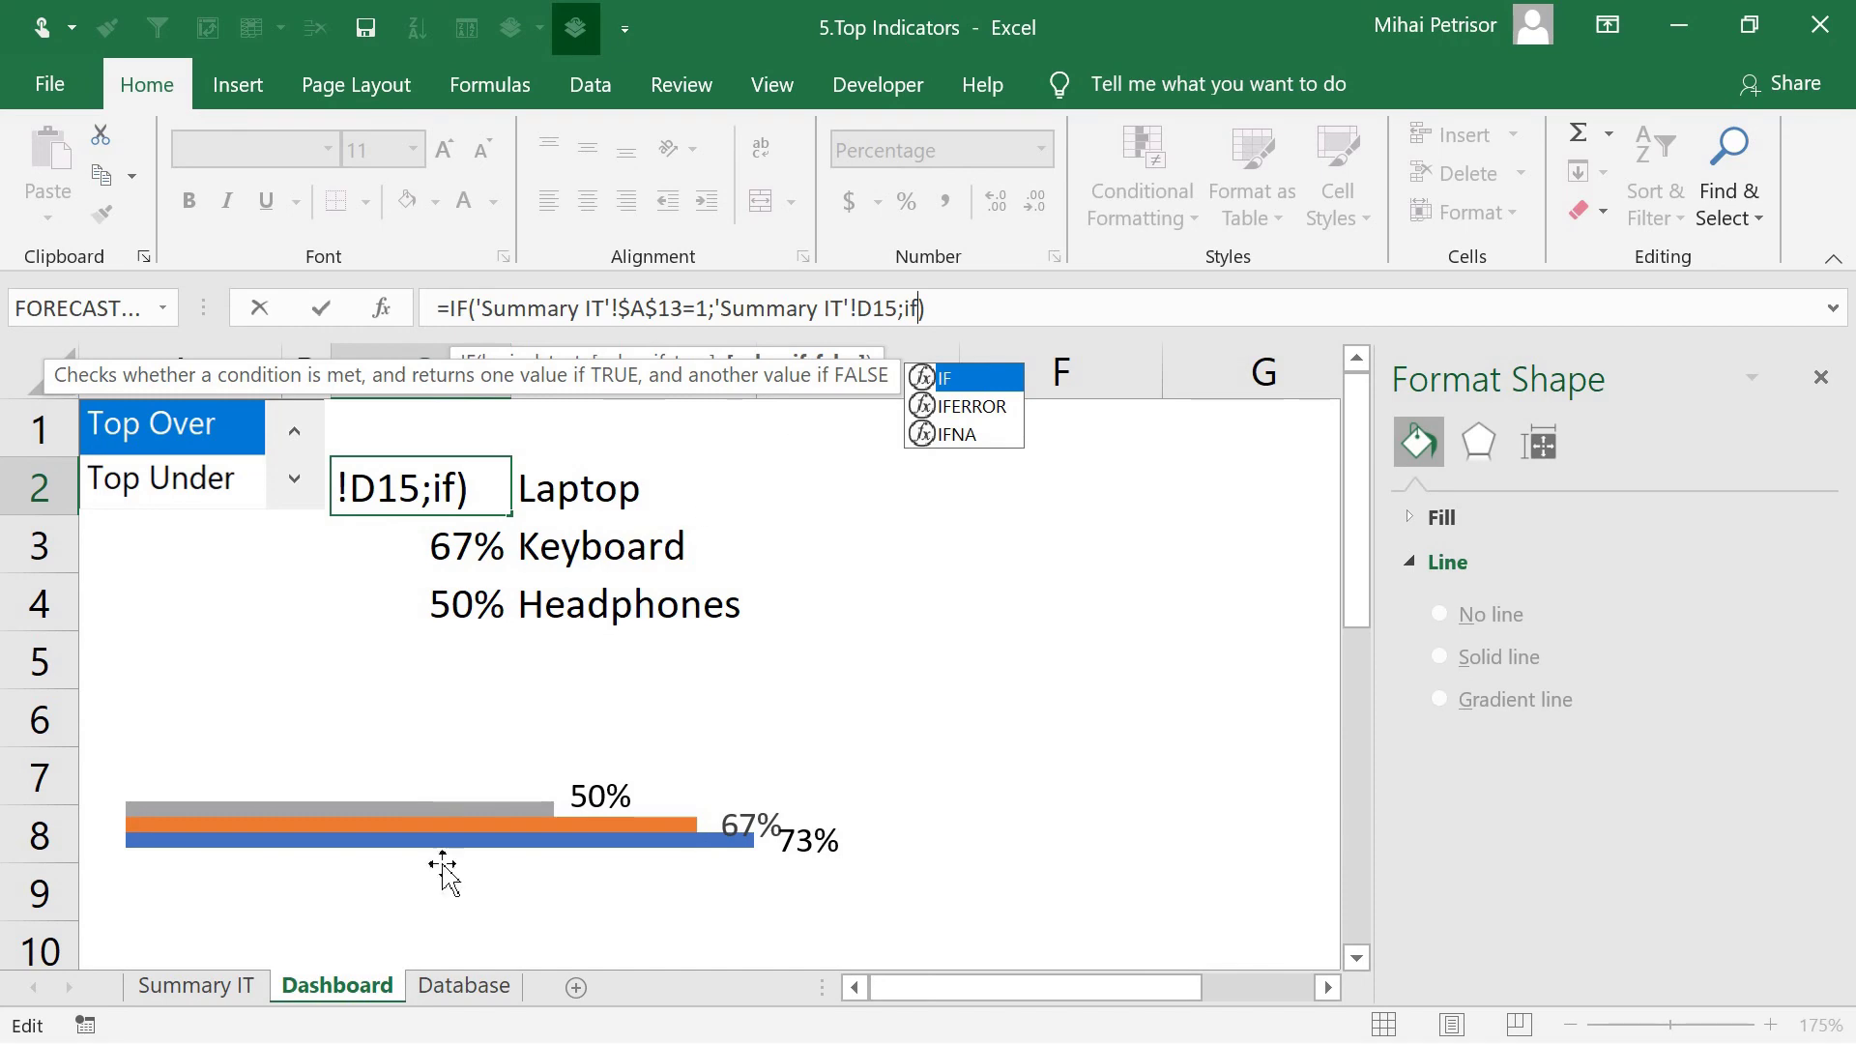
key("Escape")
left_click(247, 985)
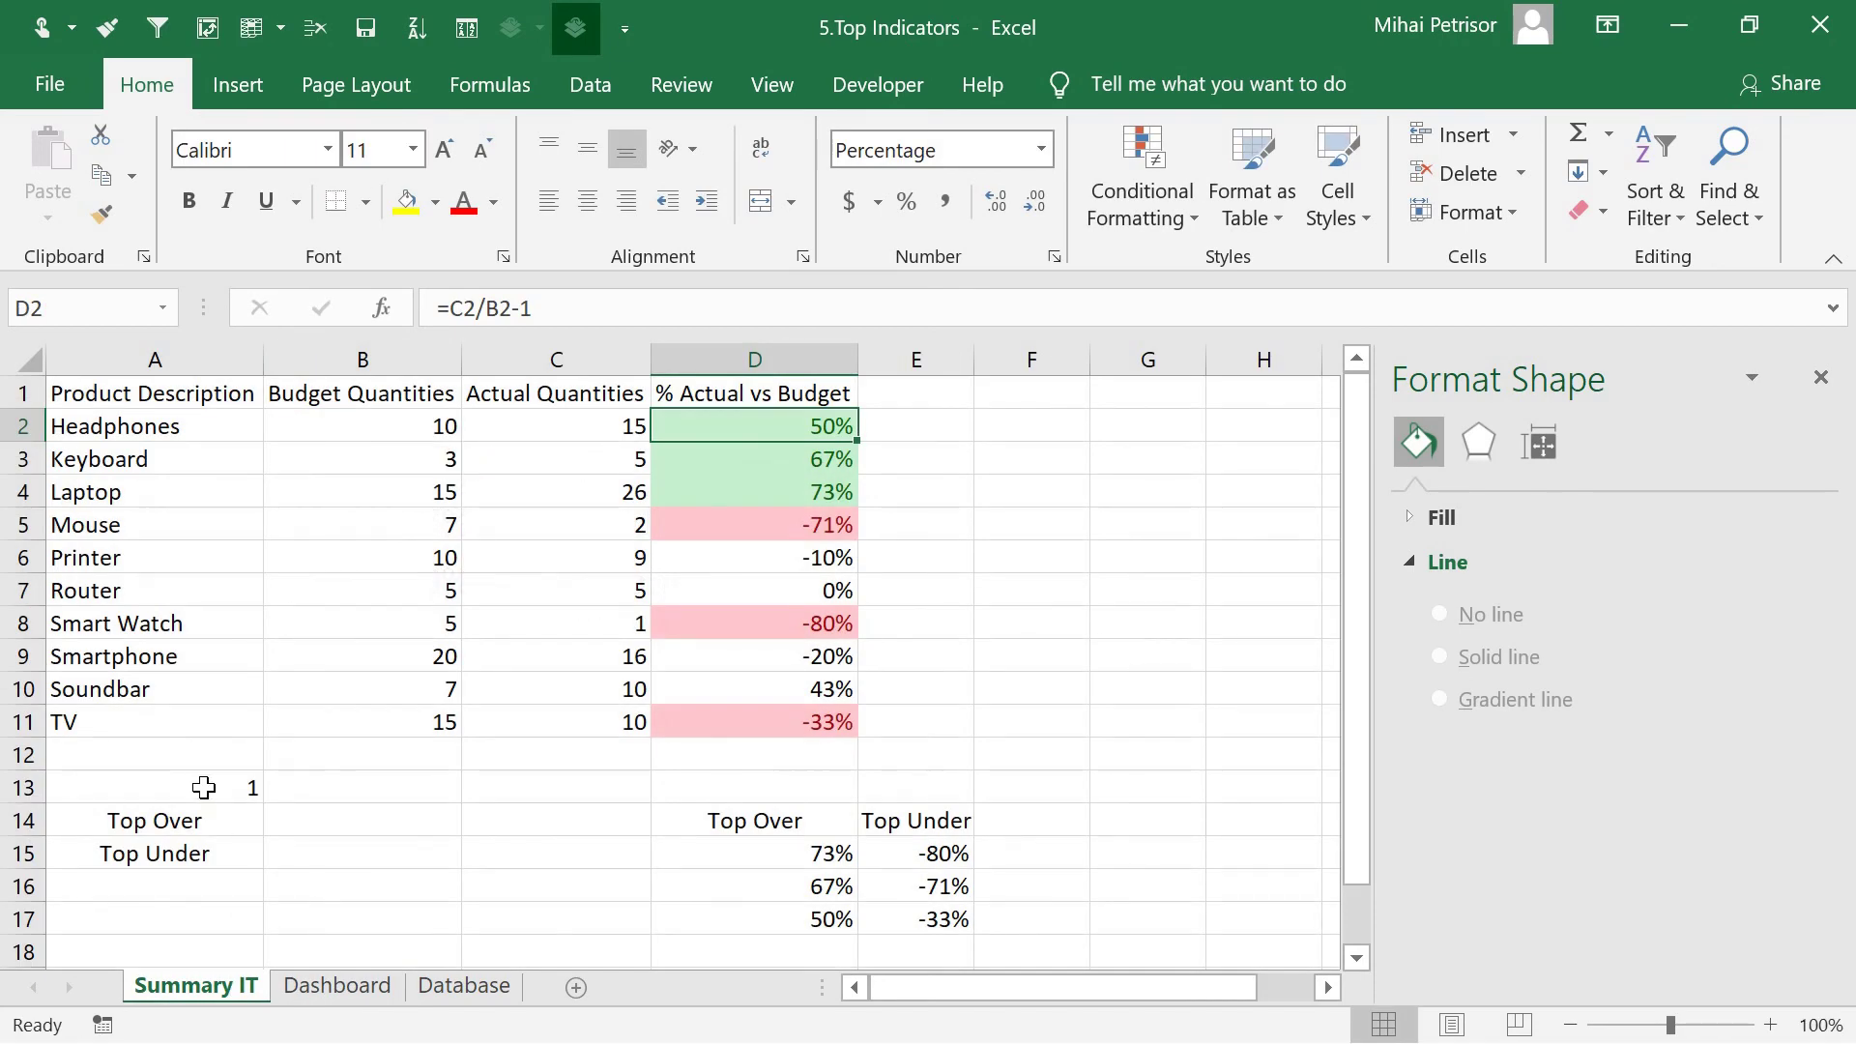
left_click(203, 788)
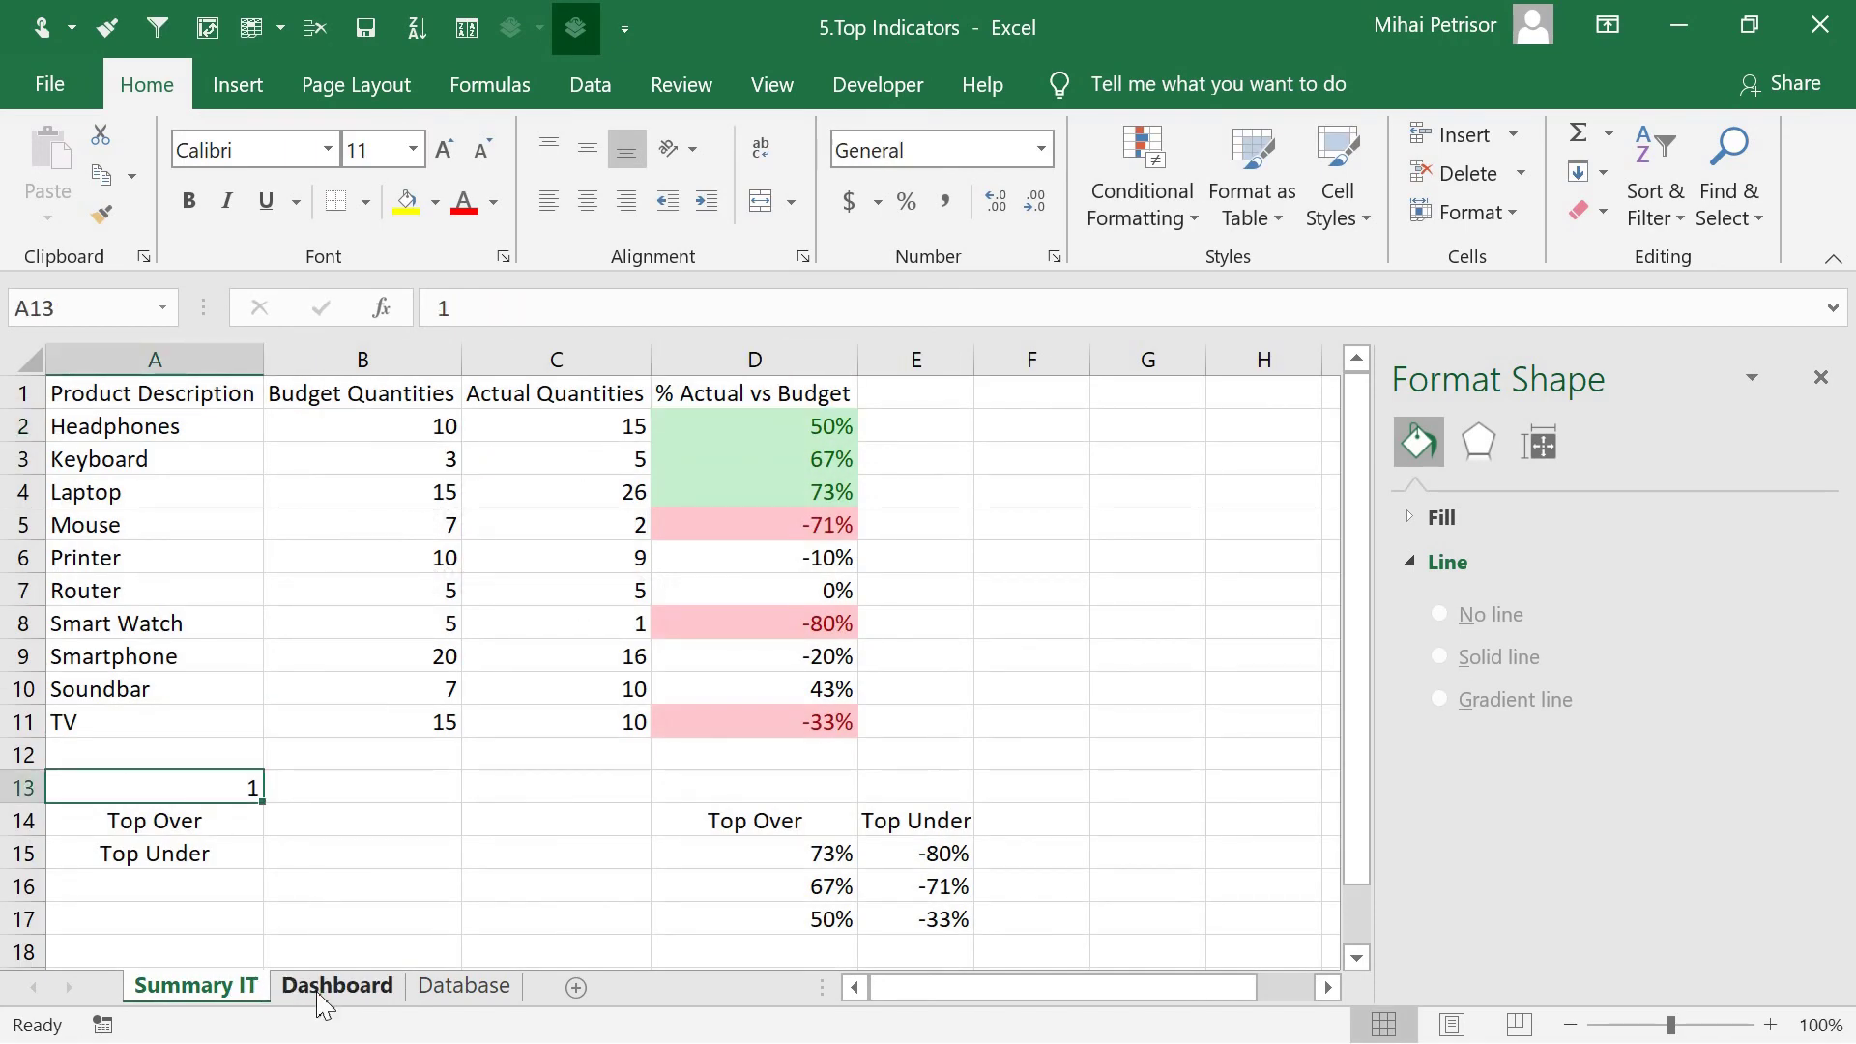
left_click(328, 986)
Extend C2 with the nested IF('Summary IT'!A13=2;'Summary IT'!E15;"") and commit it
left_click(919, 308)
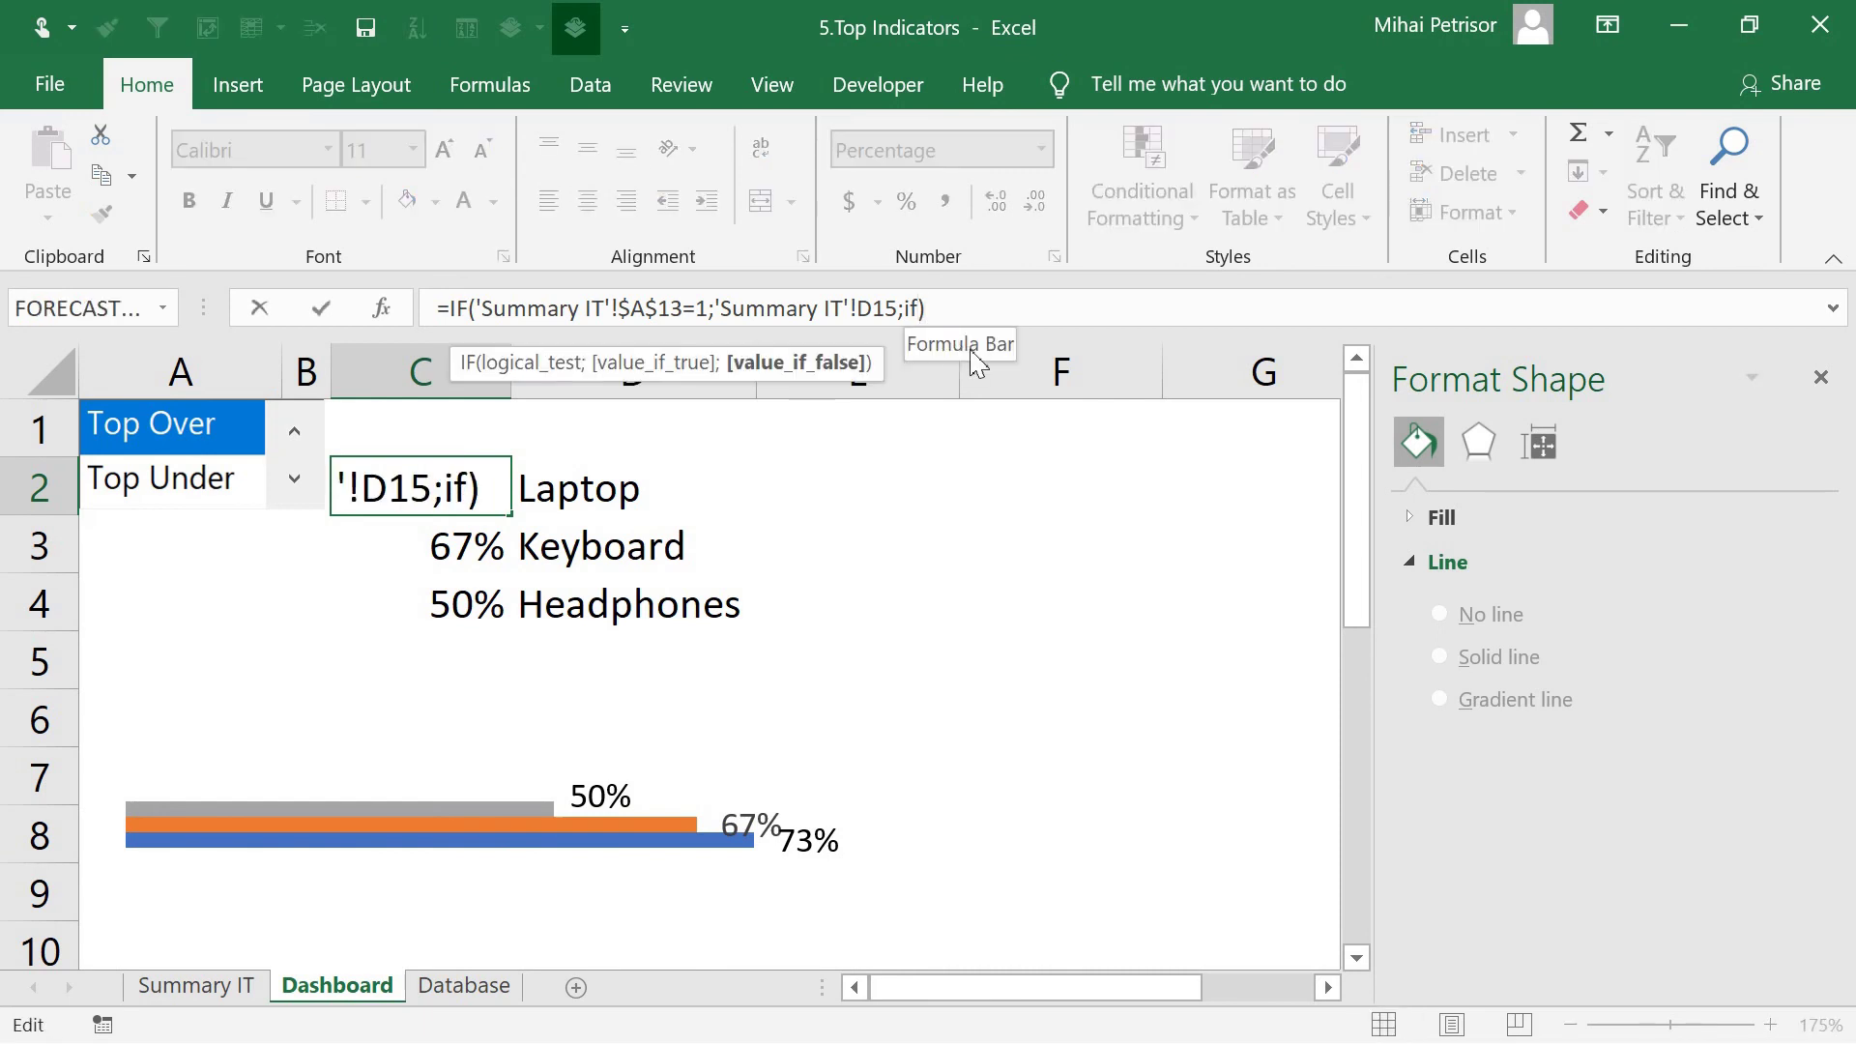
type("(")
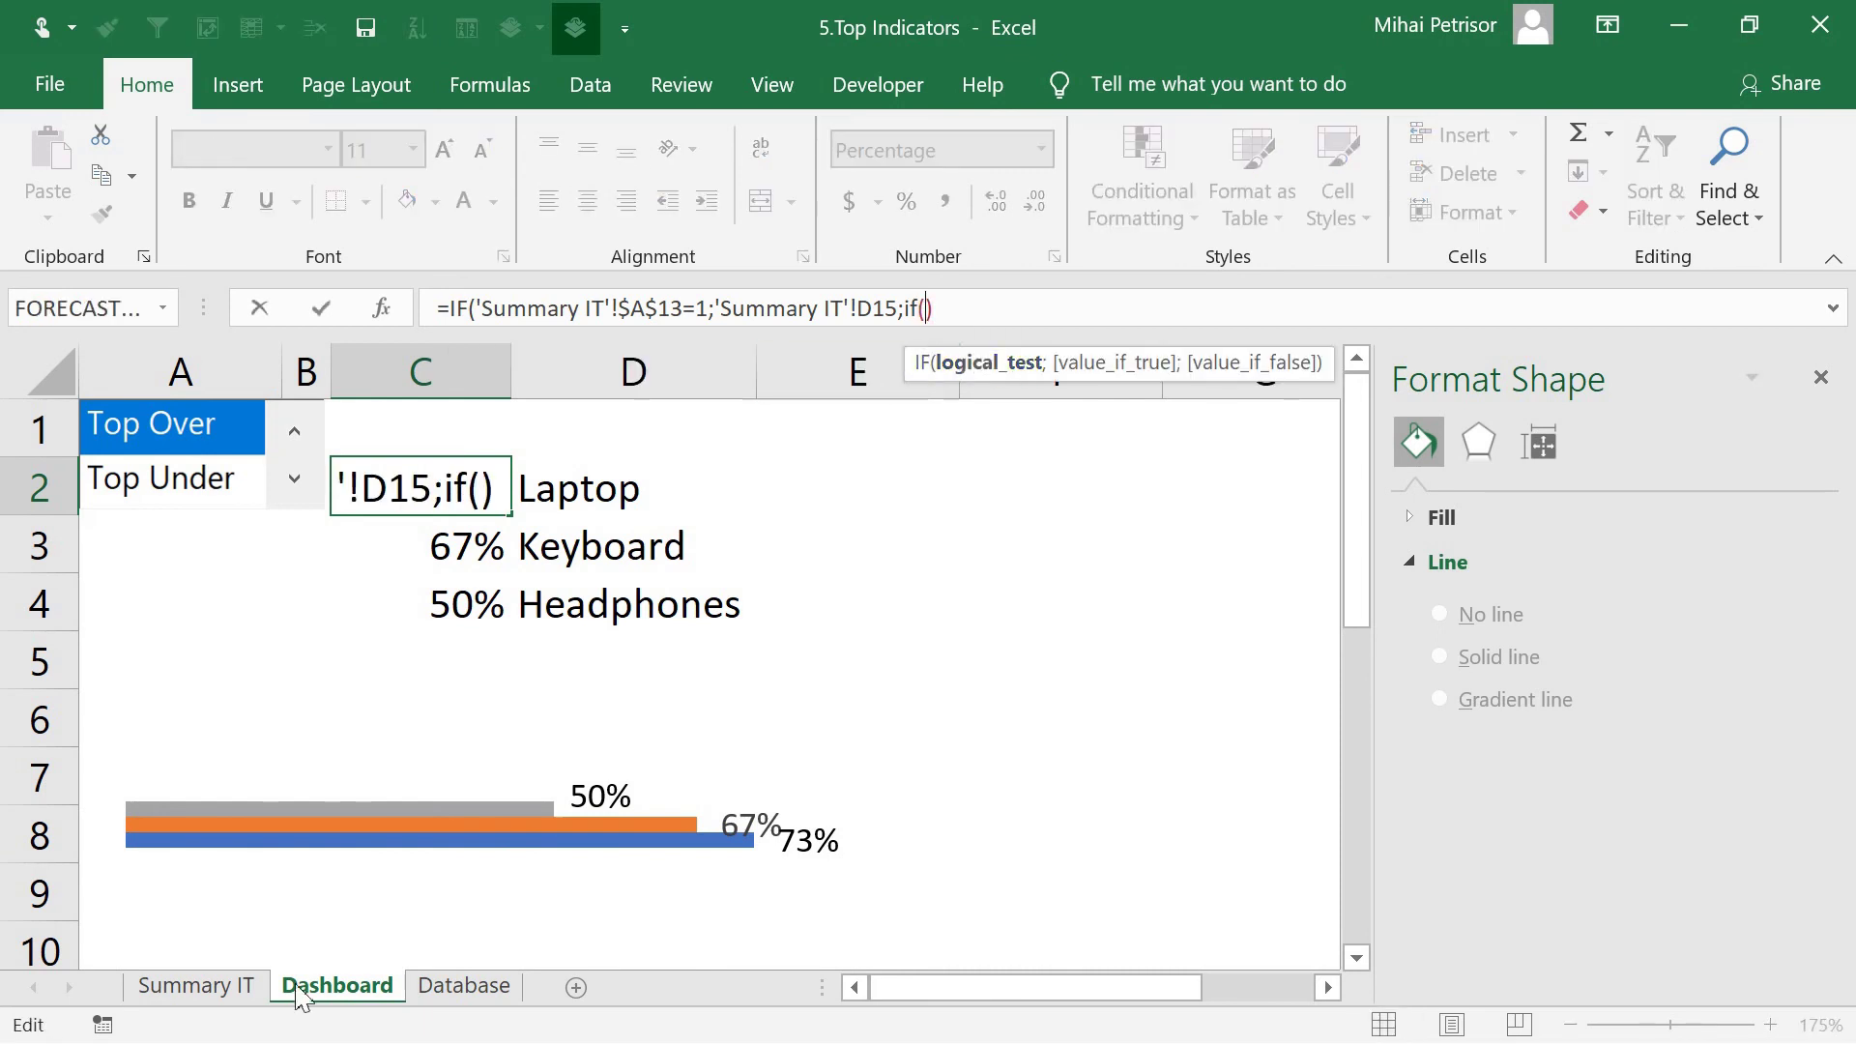
left_click(206, 988)
left_click(140, 786)
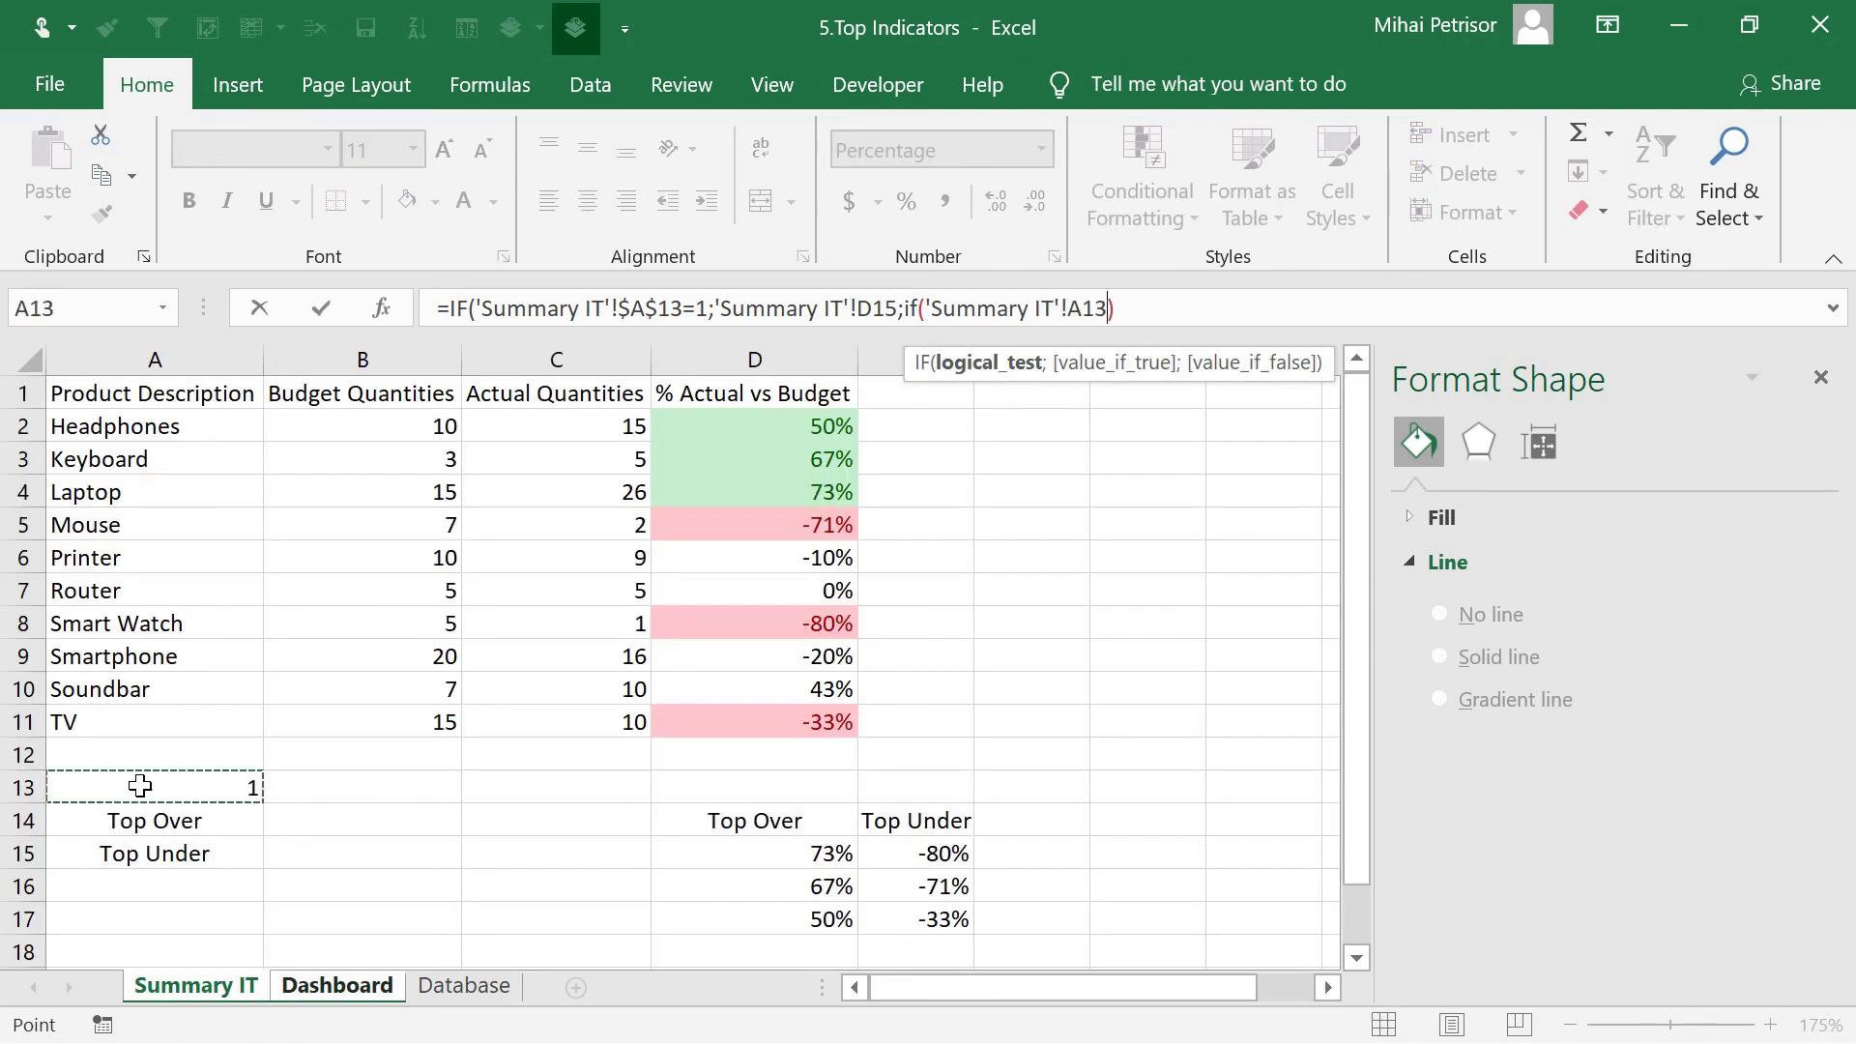
type("=2")
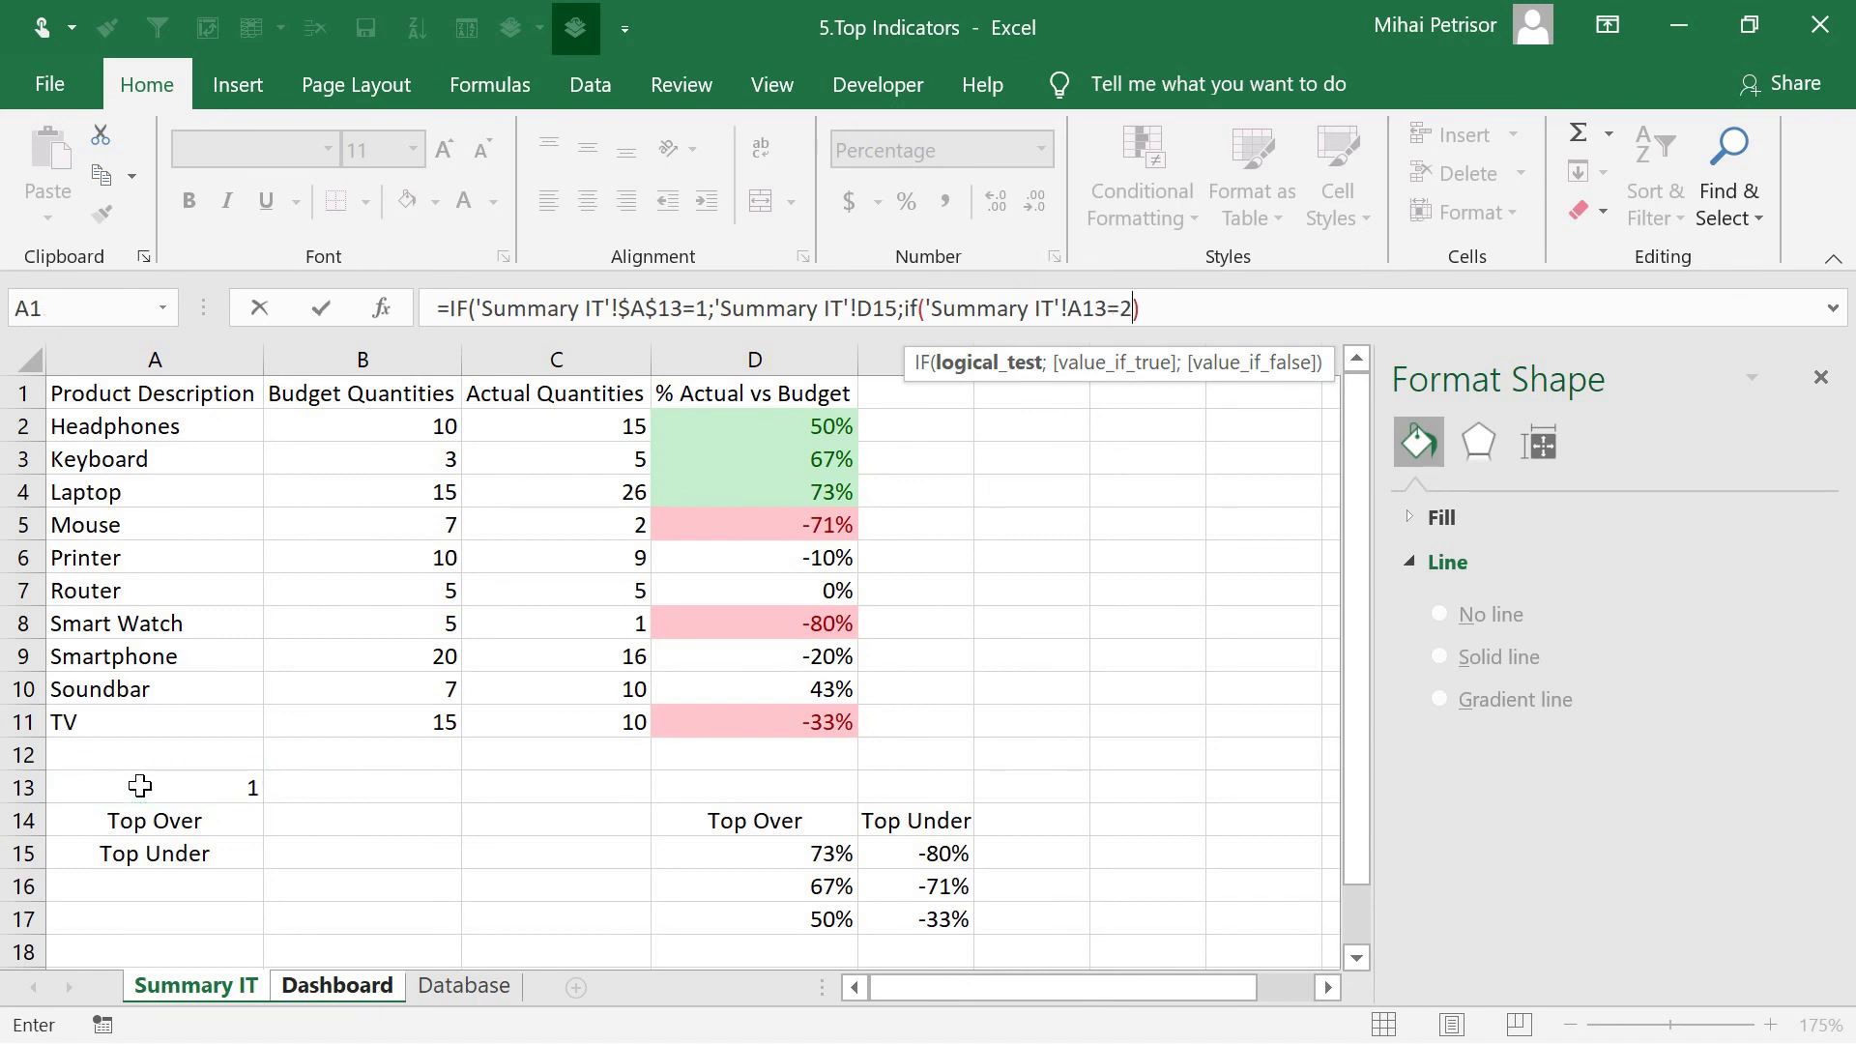
type(";")
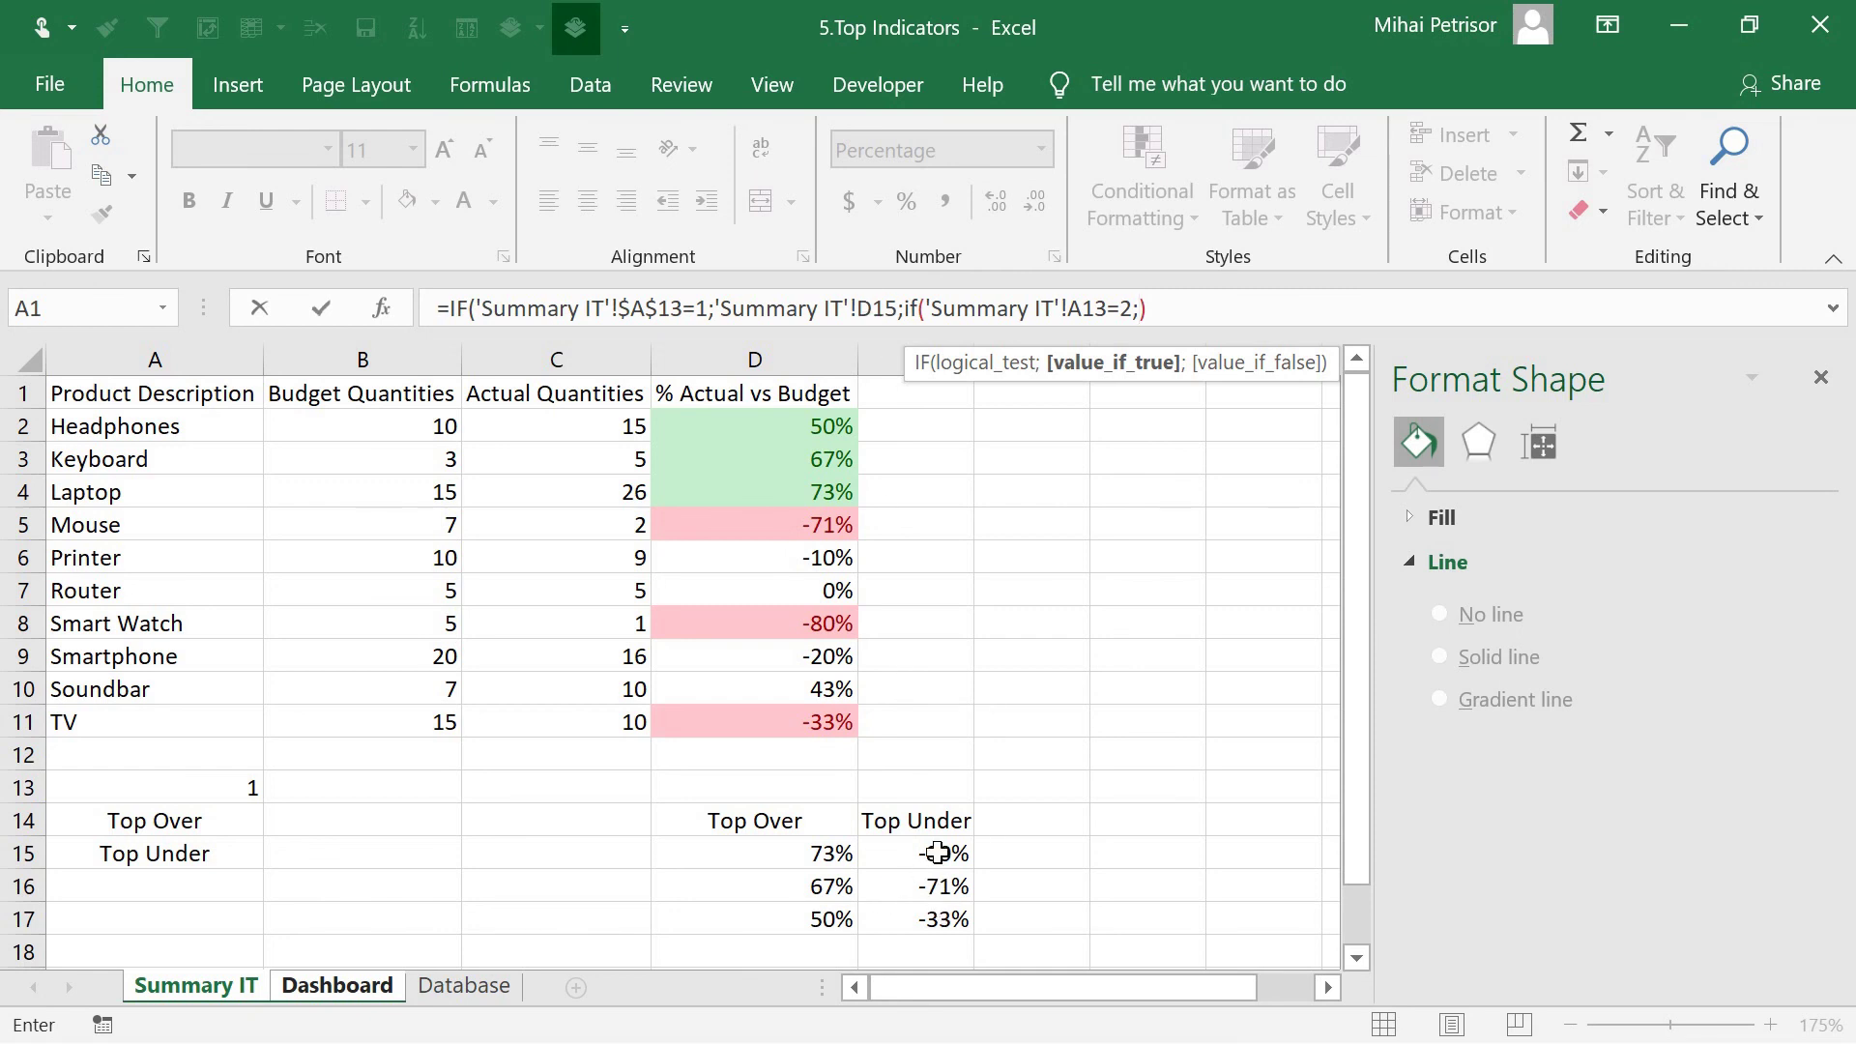
left_click(937, 853)
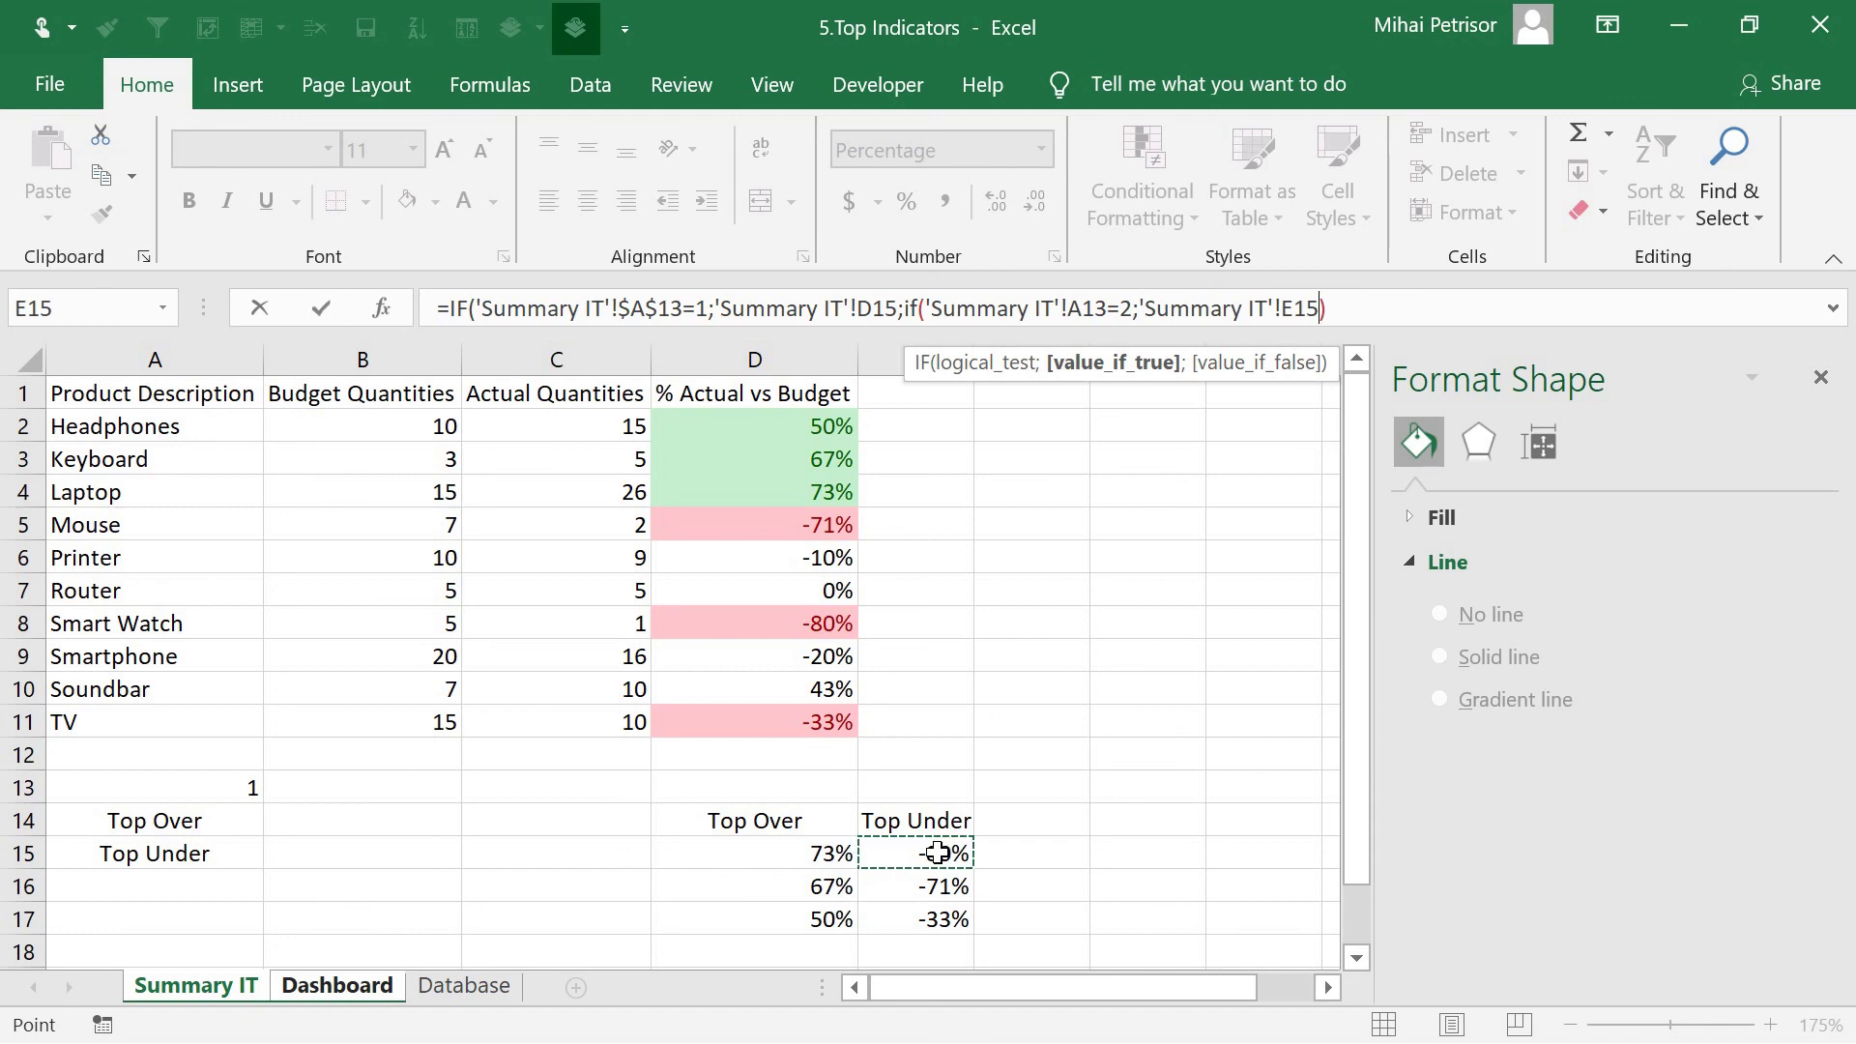
type(";")
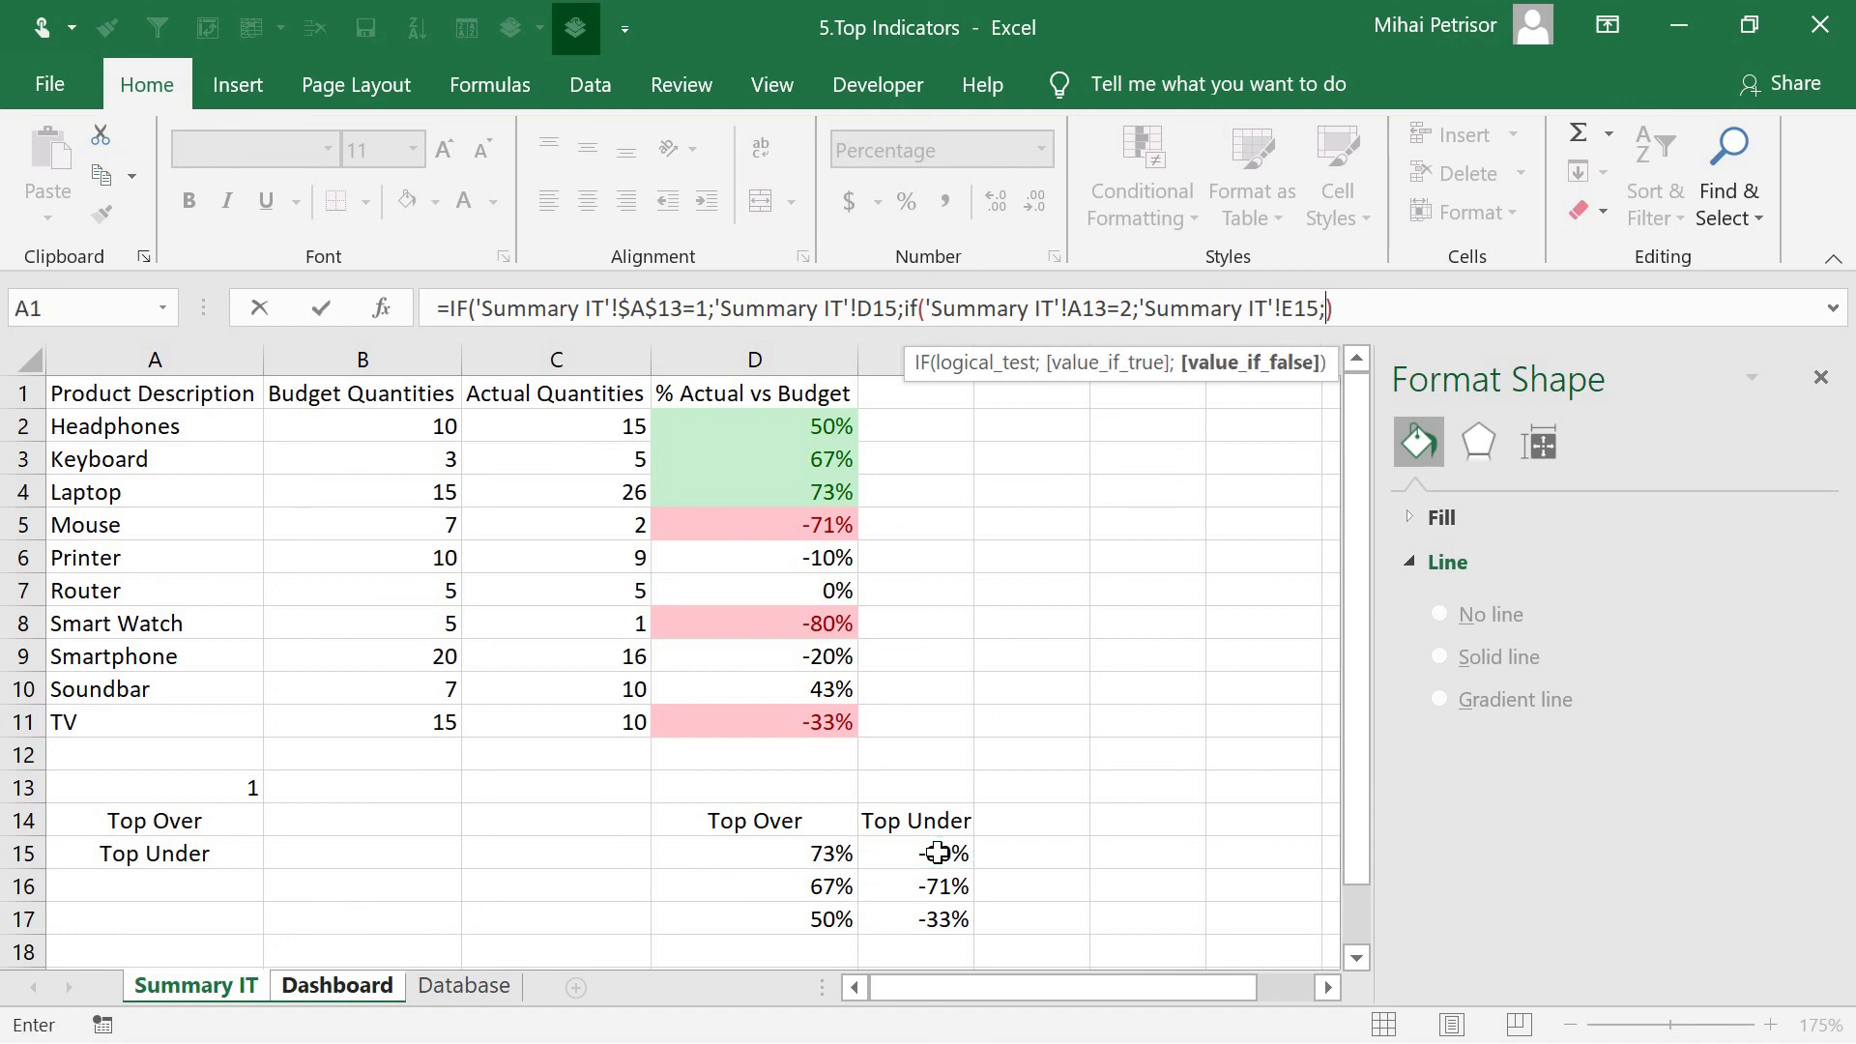
type("\"\"")
key("Return")
Accept the formula correction and fill C2's formula down to C4
left_click(909, 675)
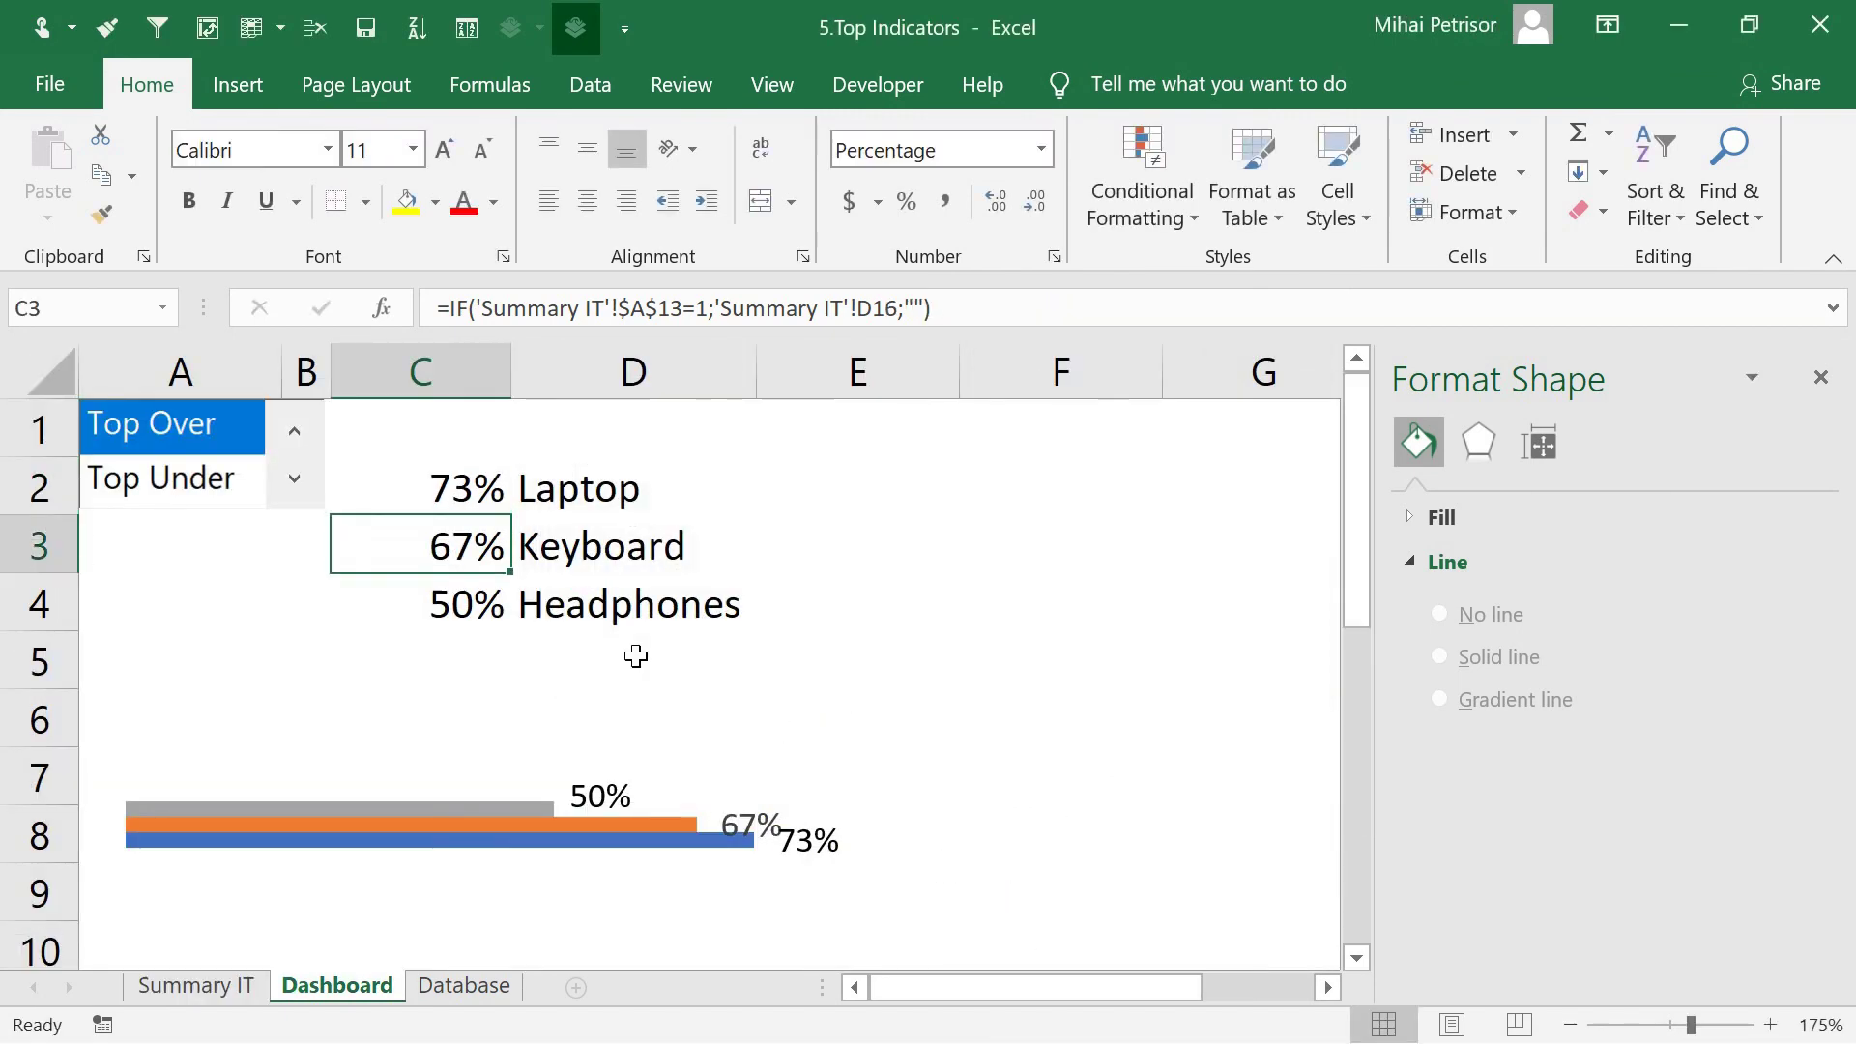
left_click(483, 489)
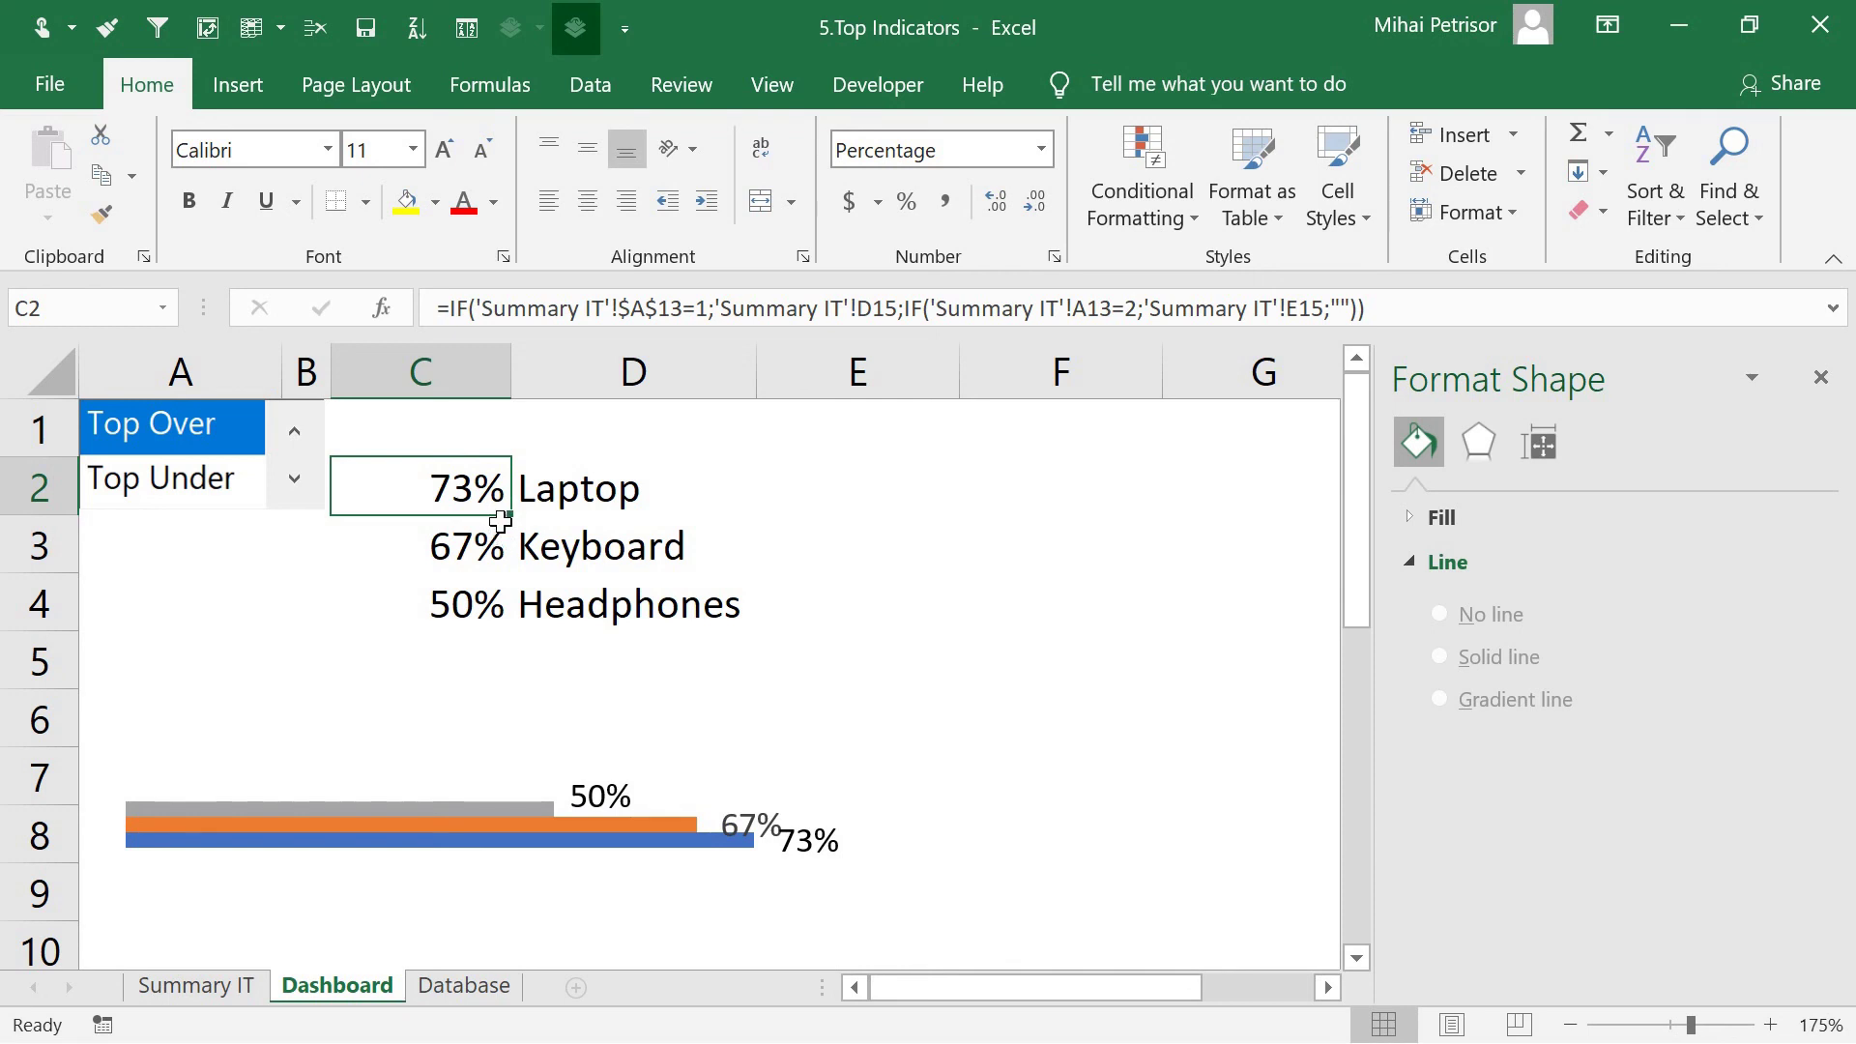
left_click_drag(513, 521, 505, 612)
Test the C2 and D2 formulas with Top Under, then switch back to Top Over
left_click(570, 483)
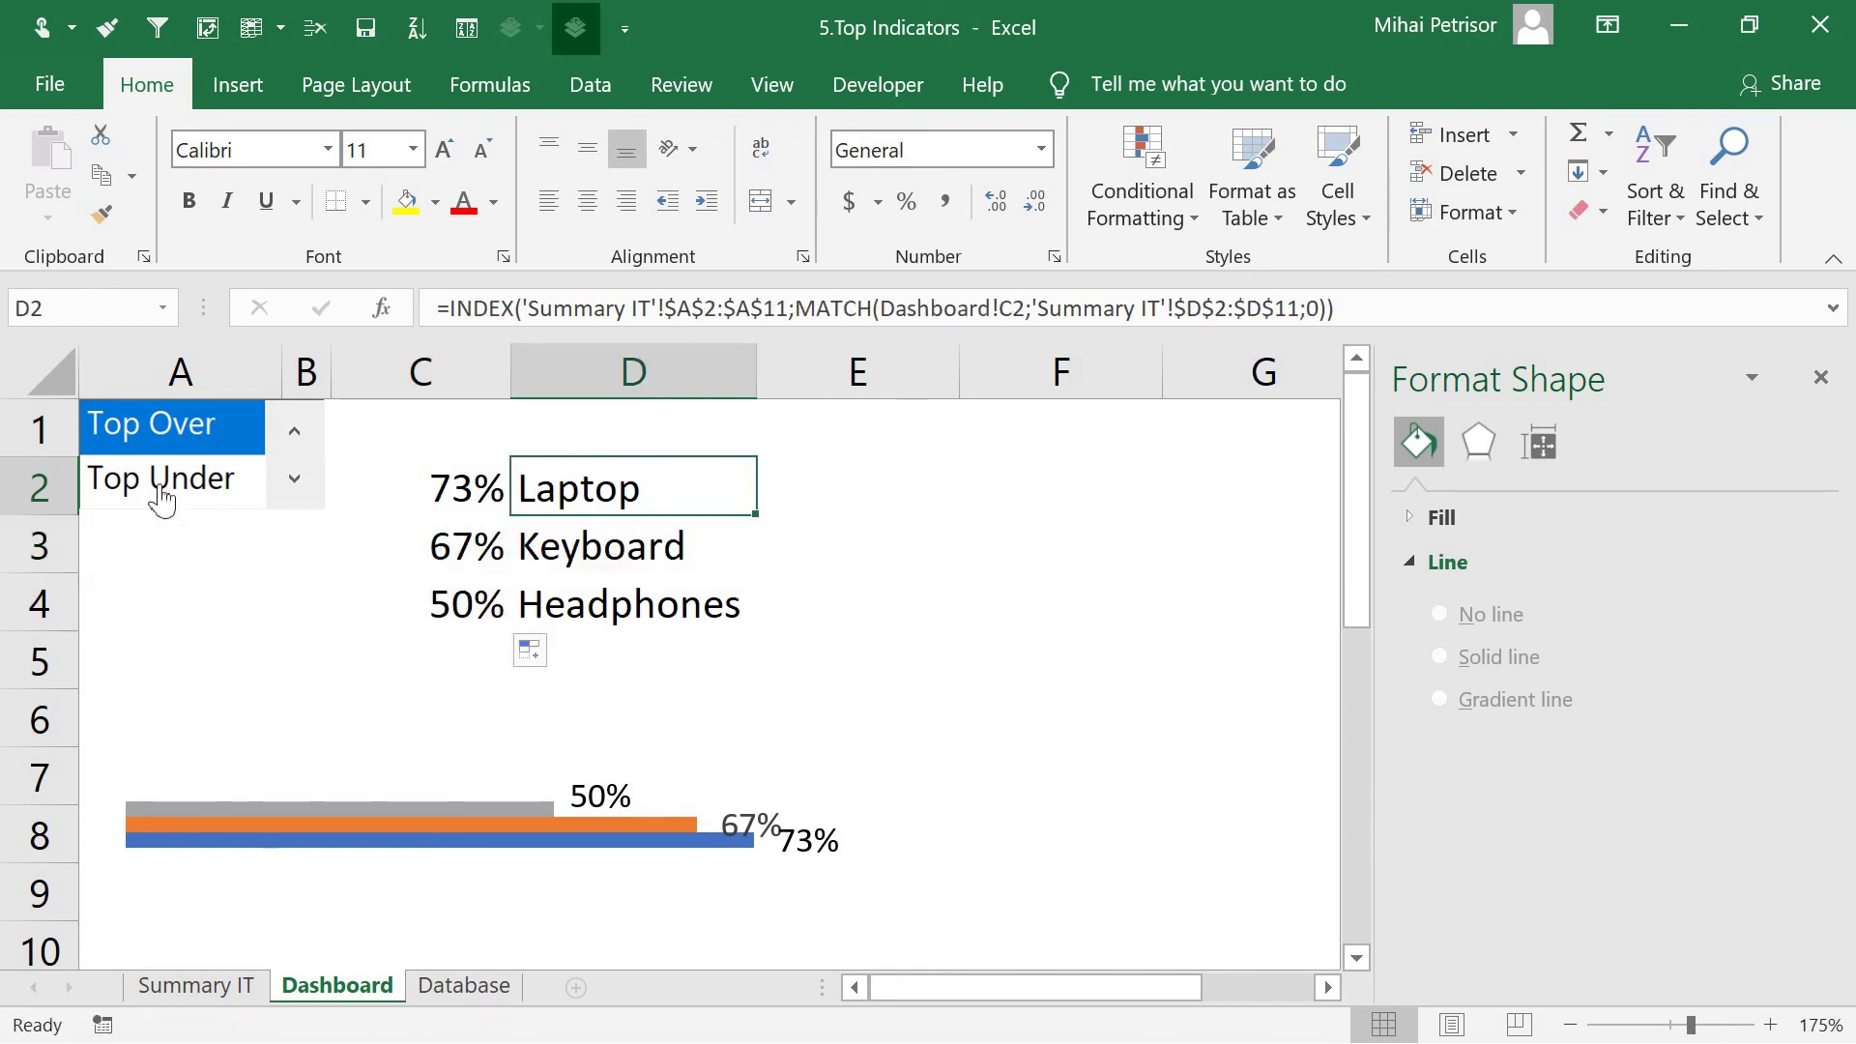
left_click(160, 491)
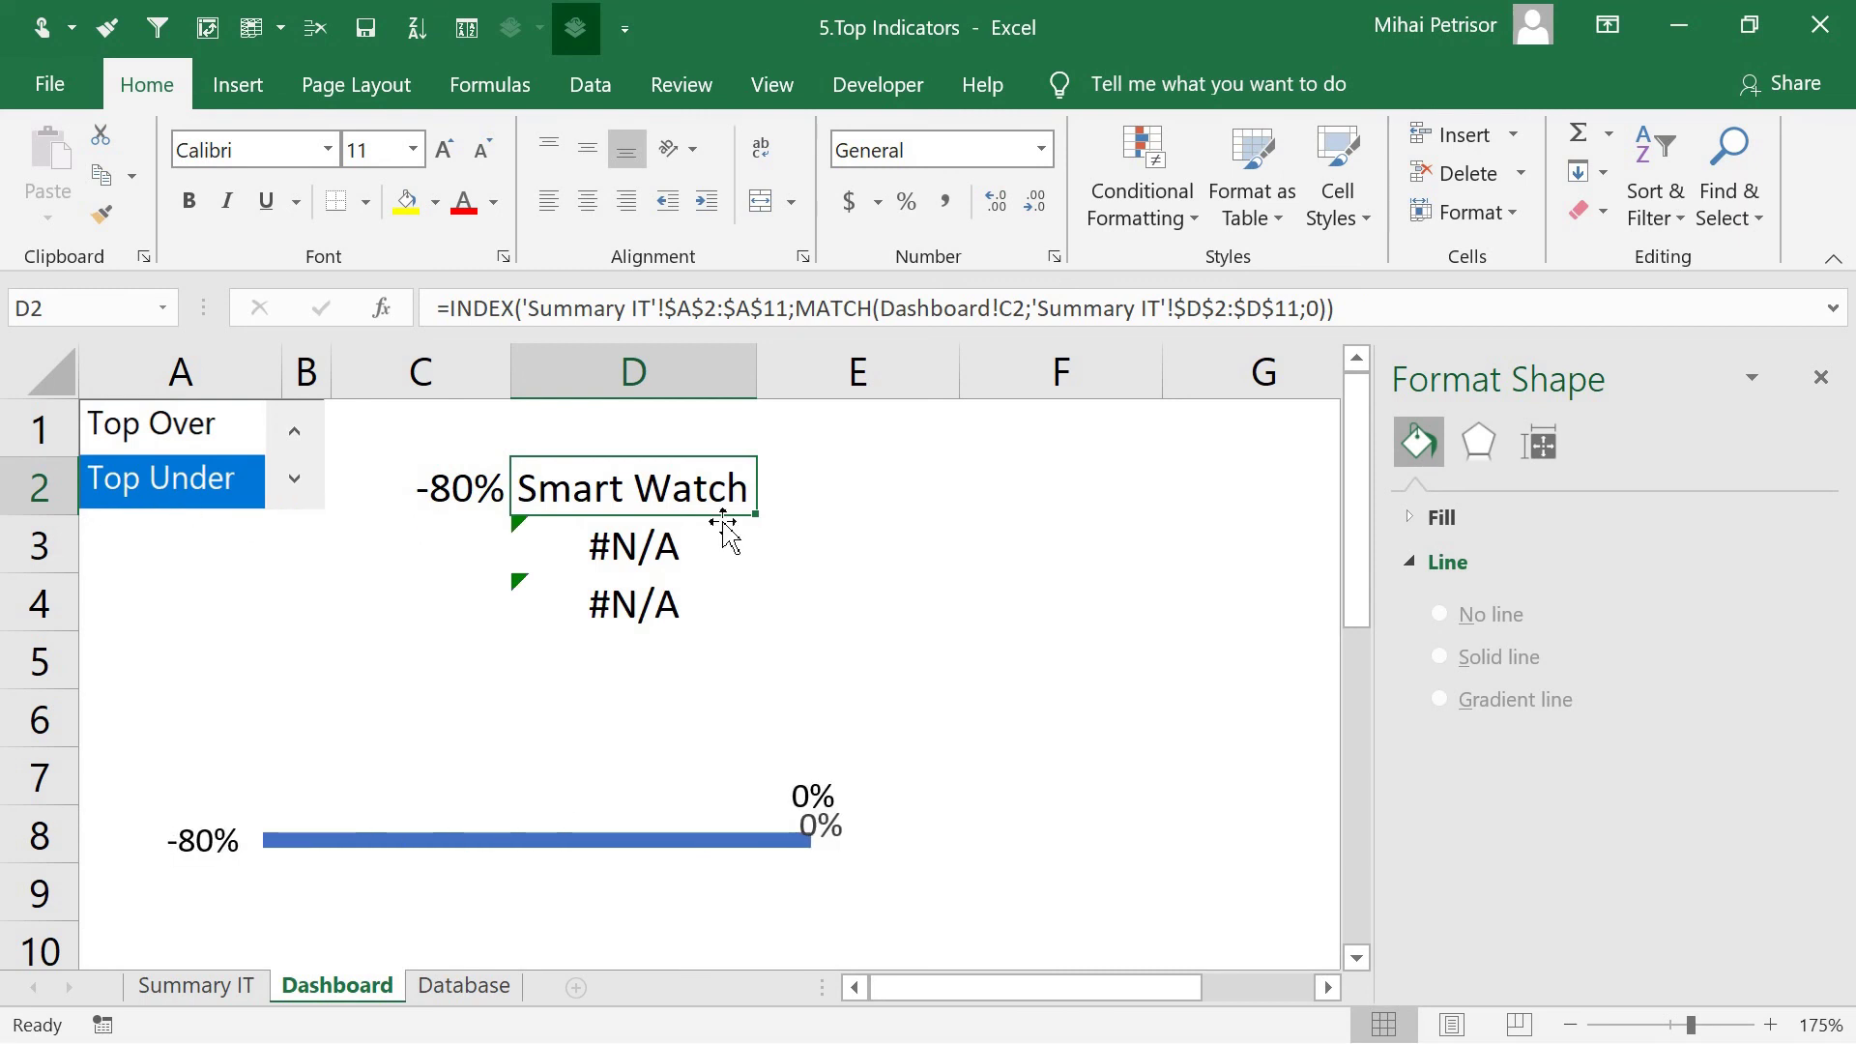
left_click(458, 486)
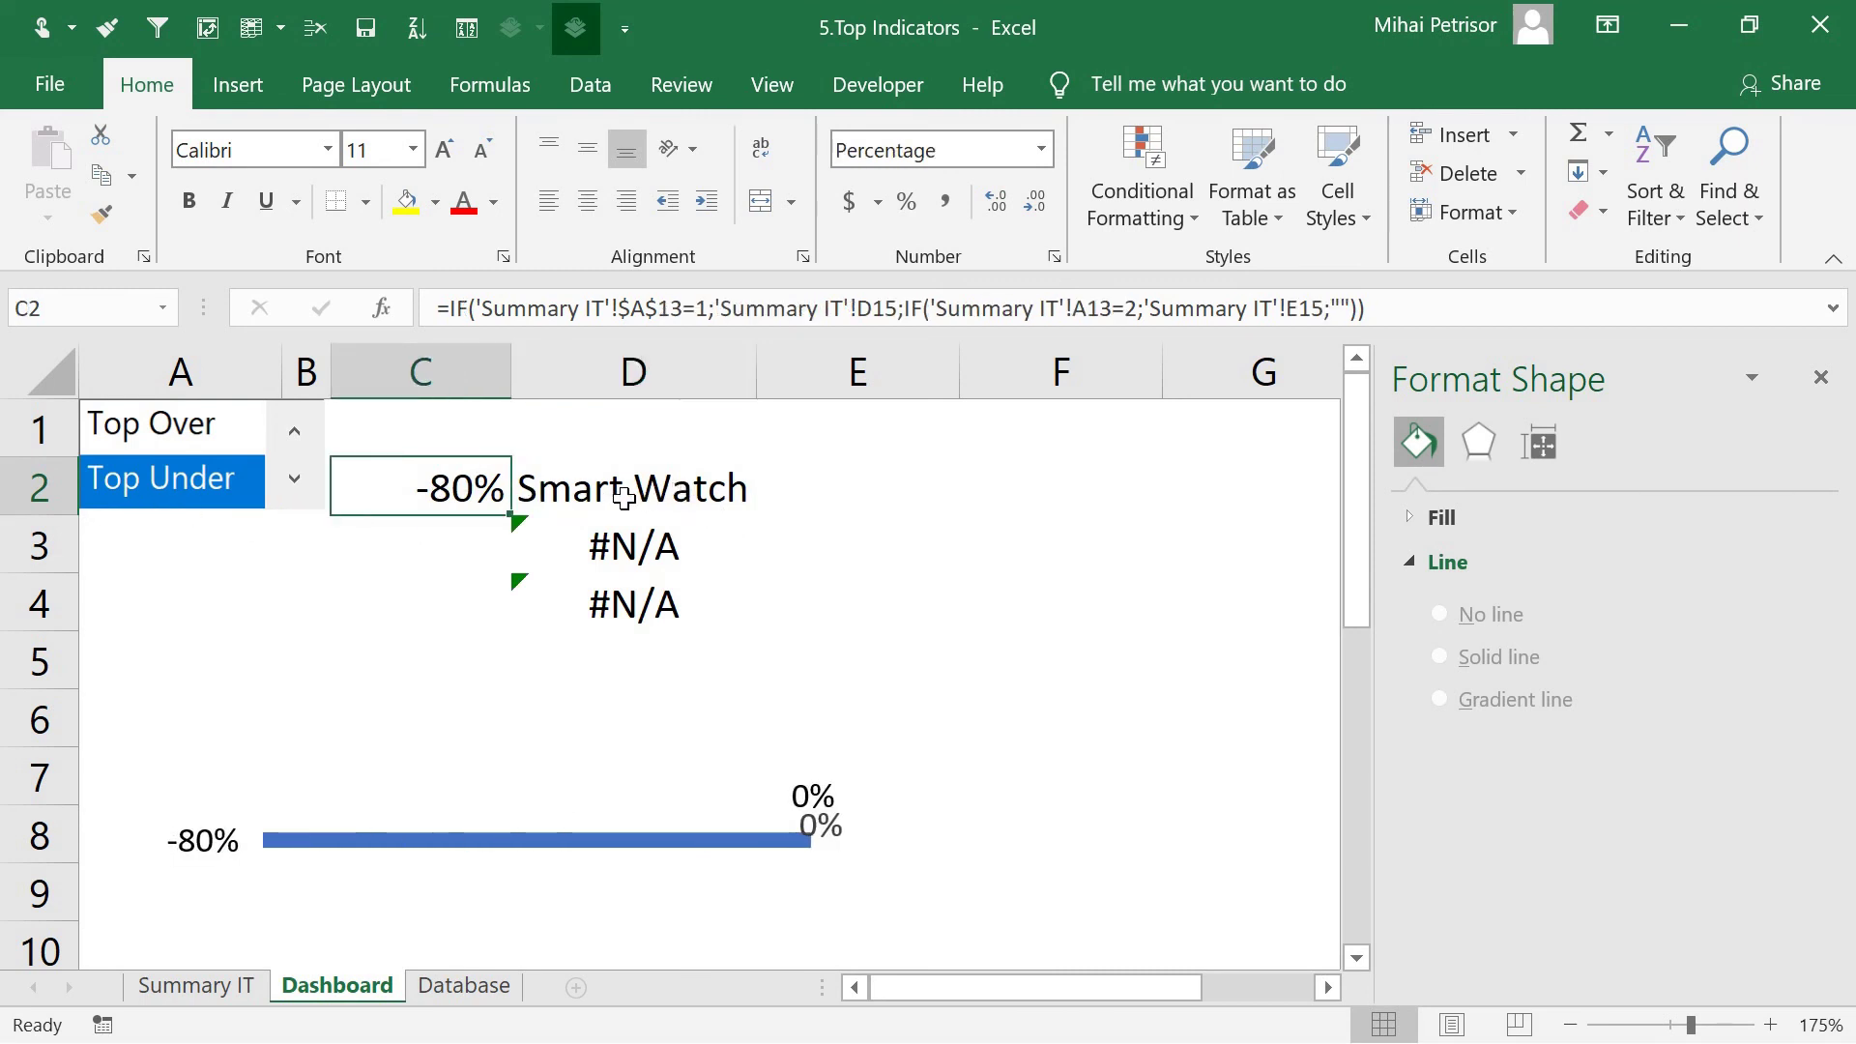
left_click(624, 497)
left_click(198, 427)
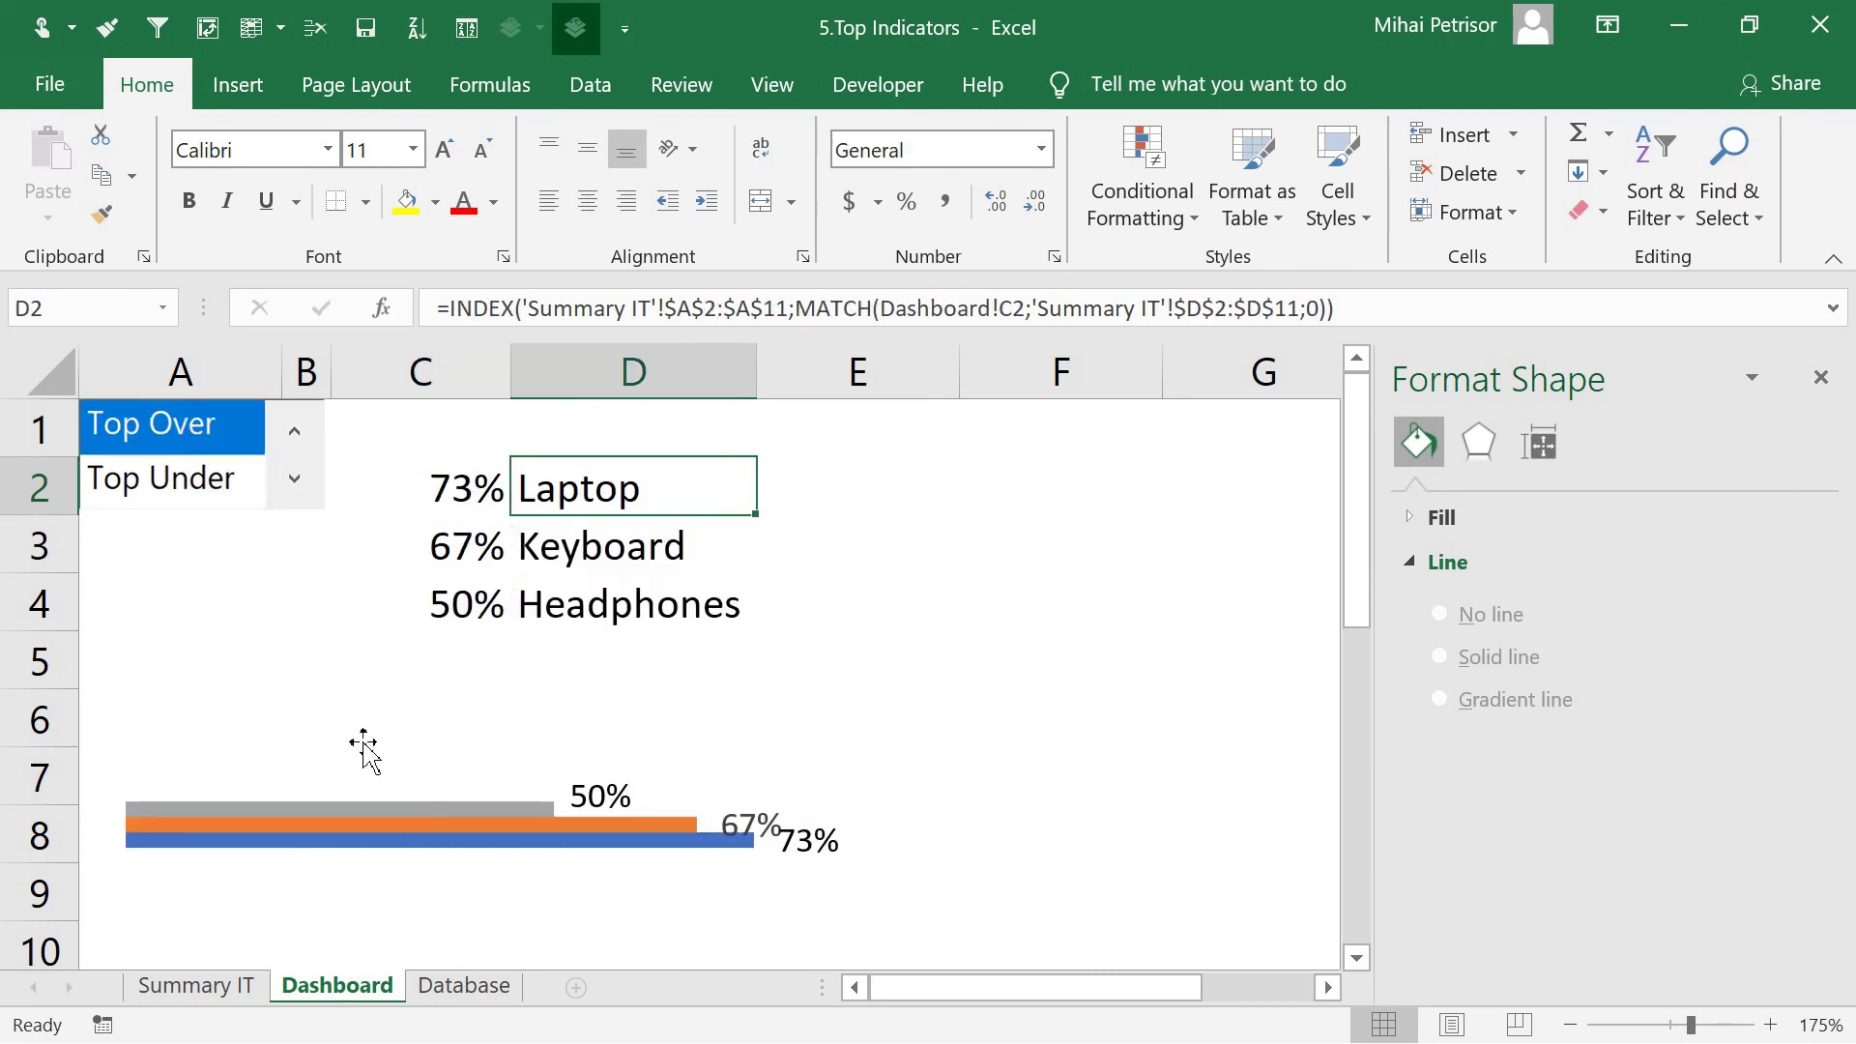
Check the SMALL formula in Summary IT cell E15, then return to the Dashboard
left_click(240, 990)
left_click(942, 854)
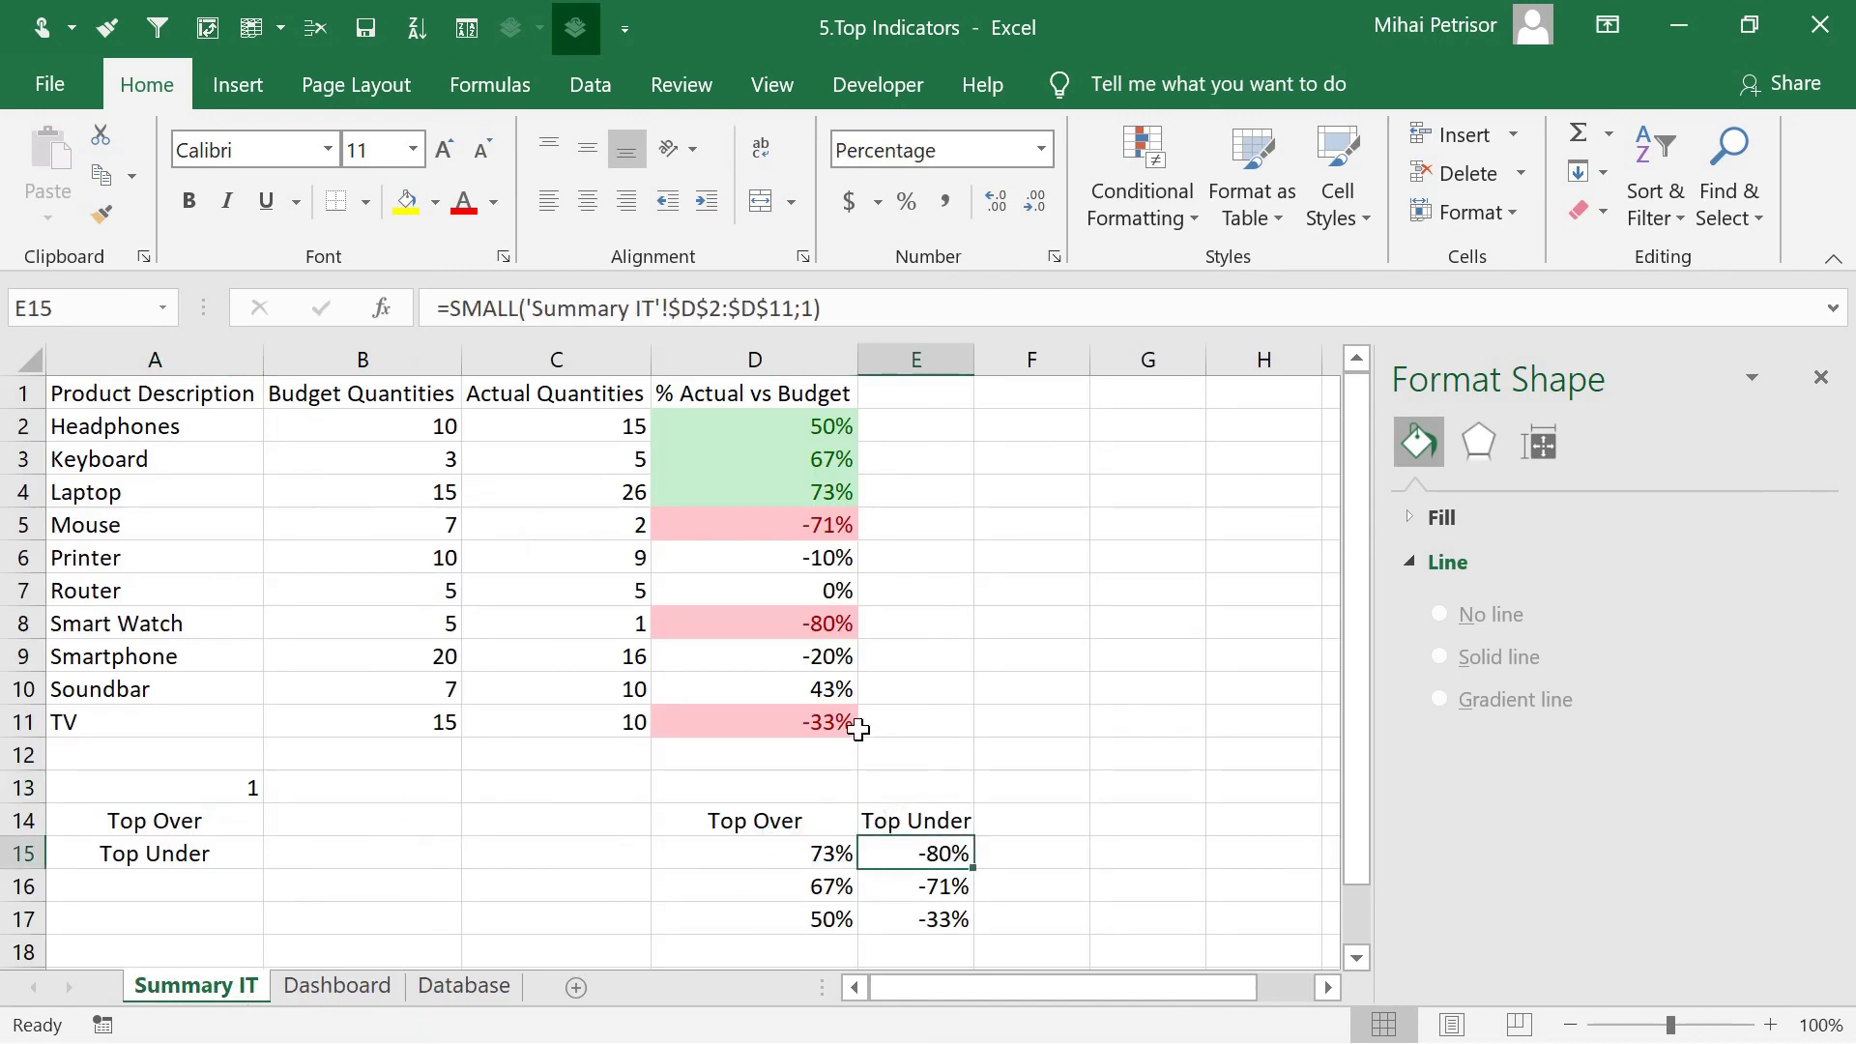
key("ctrl+Page_Down")
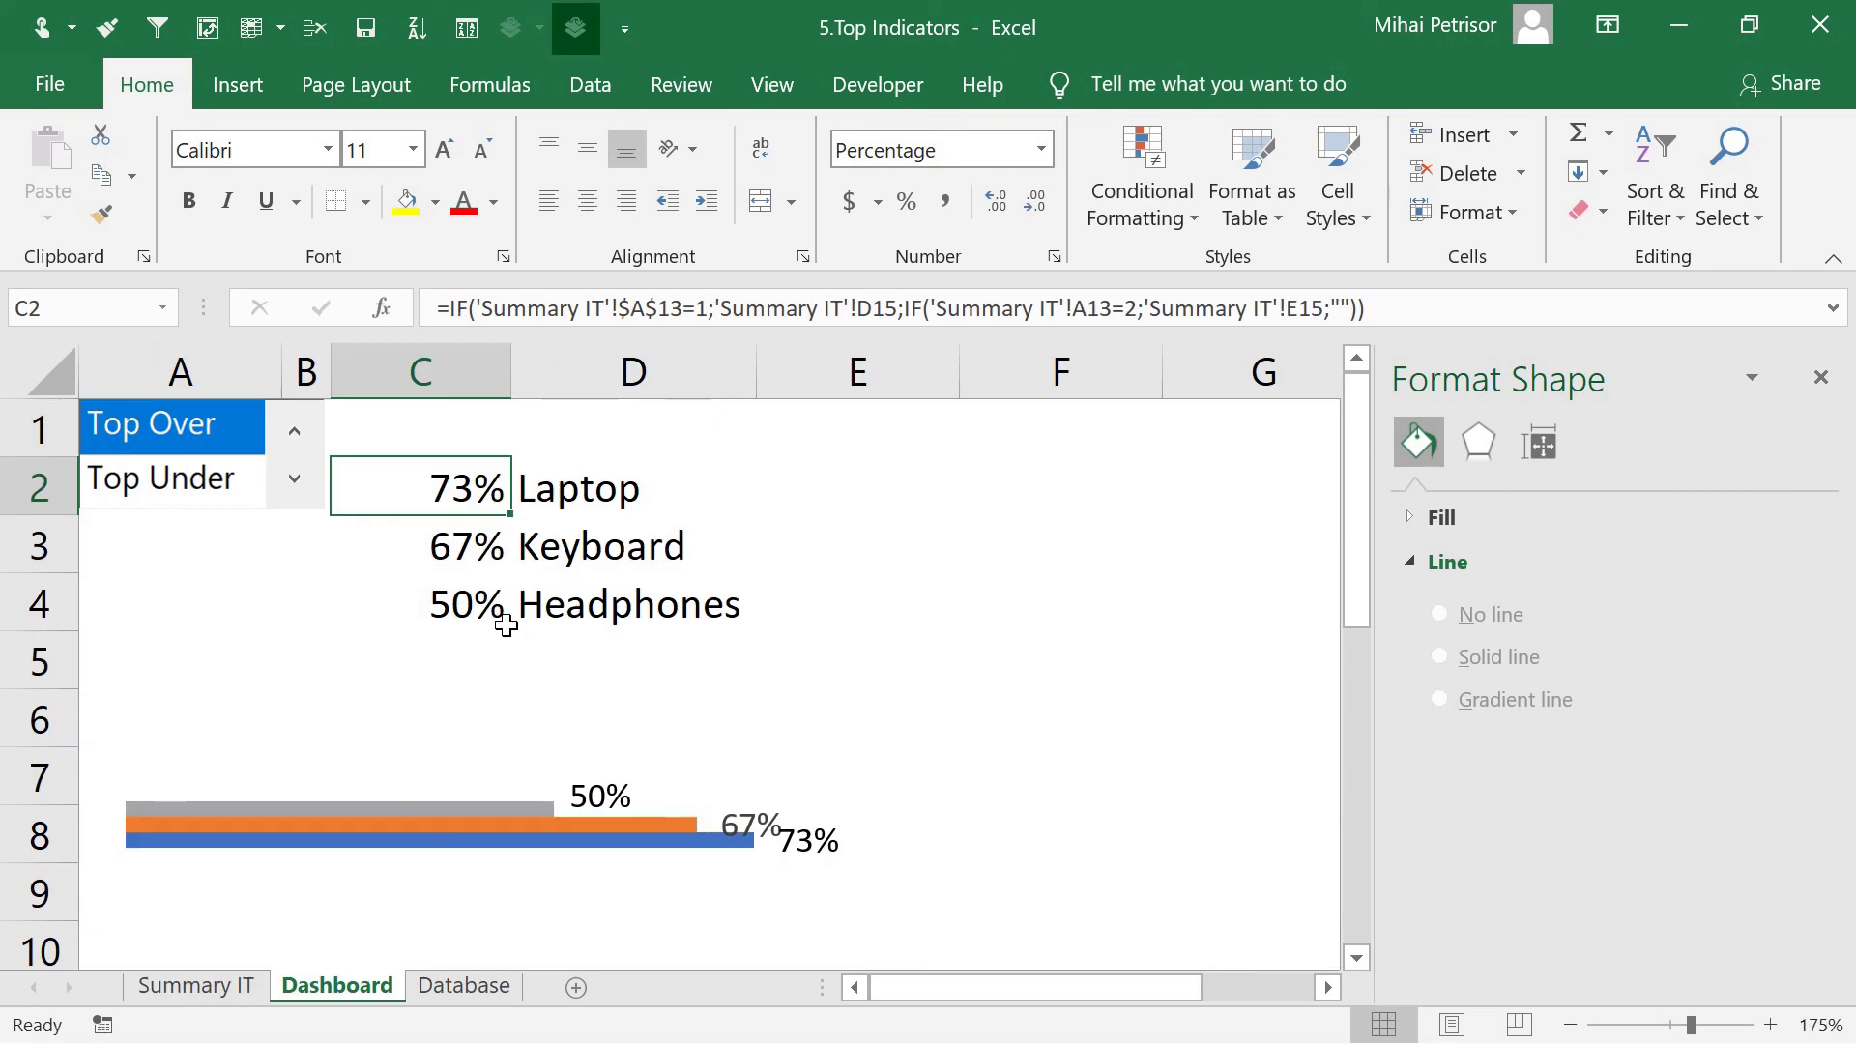
left_click(502, 614)
Change C2's second A13 test to 'Summary IT'!$A$13 and refill the formula through C4
left_click(613, 676)
left_click(468, 493)
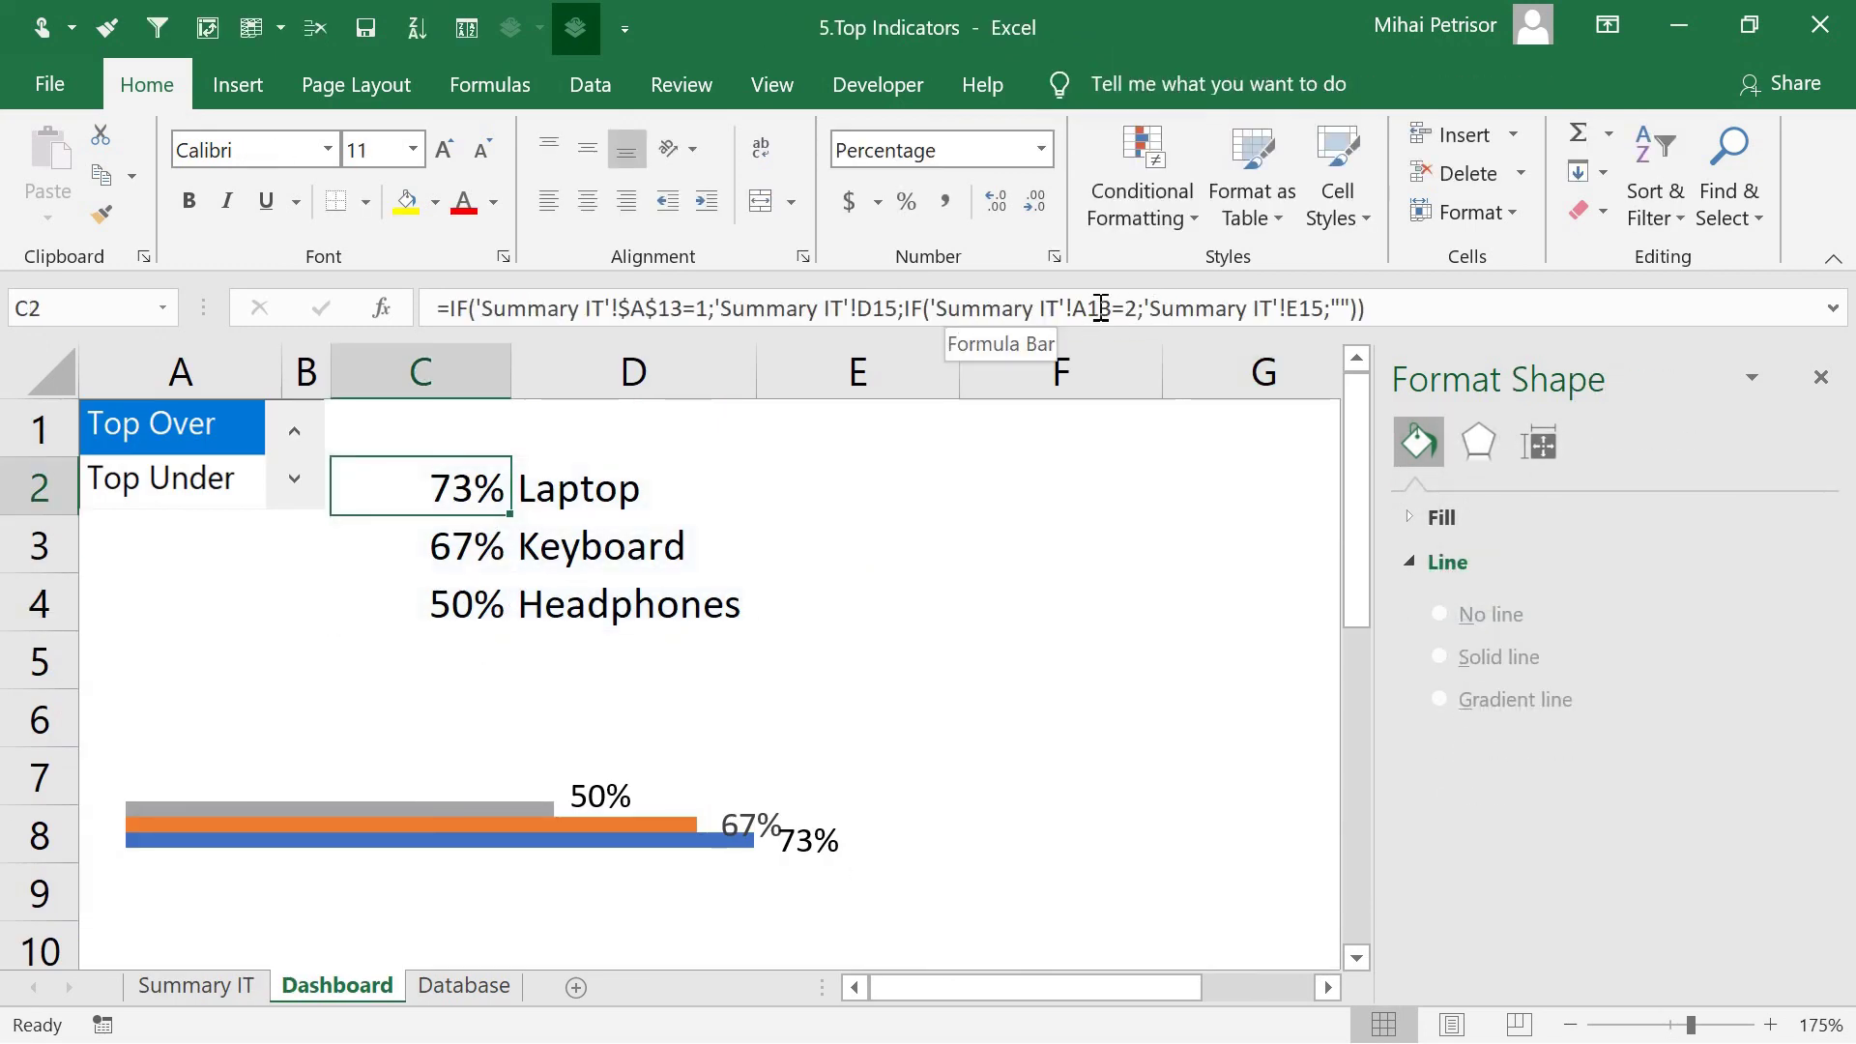
left_click_drag(1138, 308, 1087, 321)
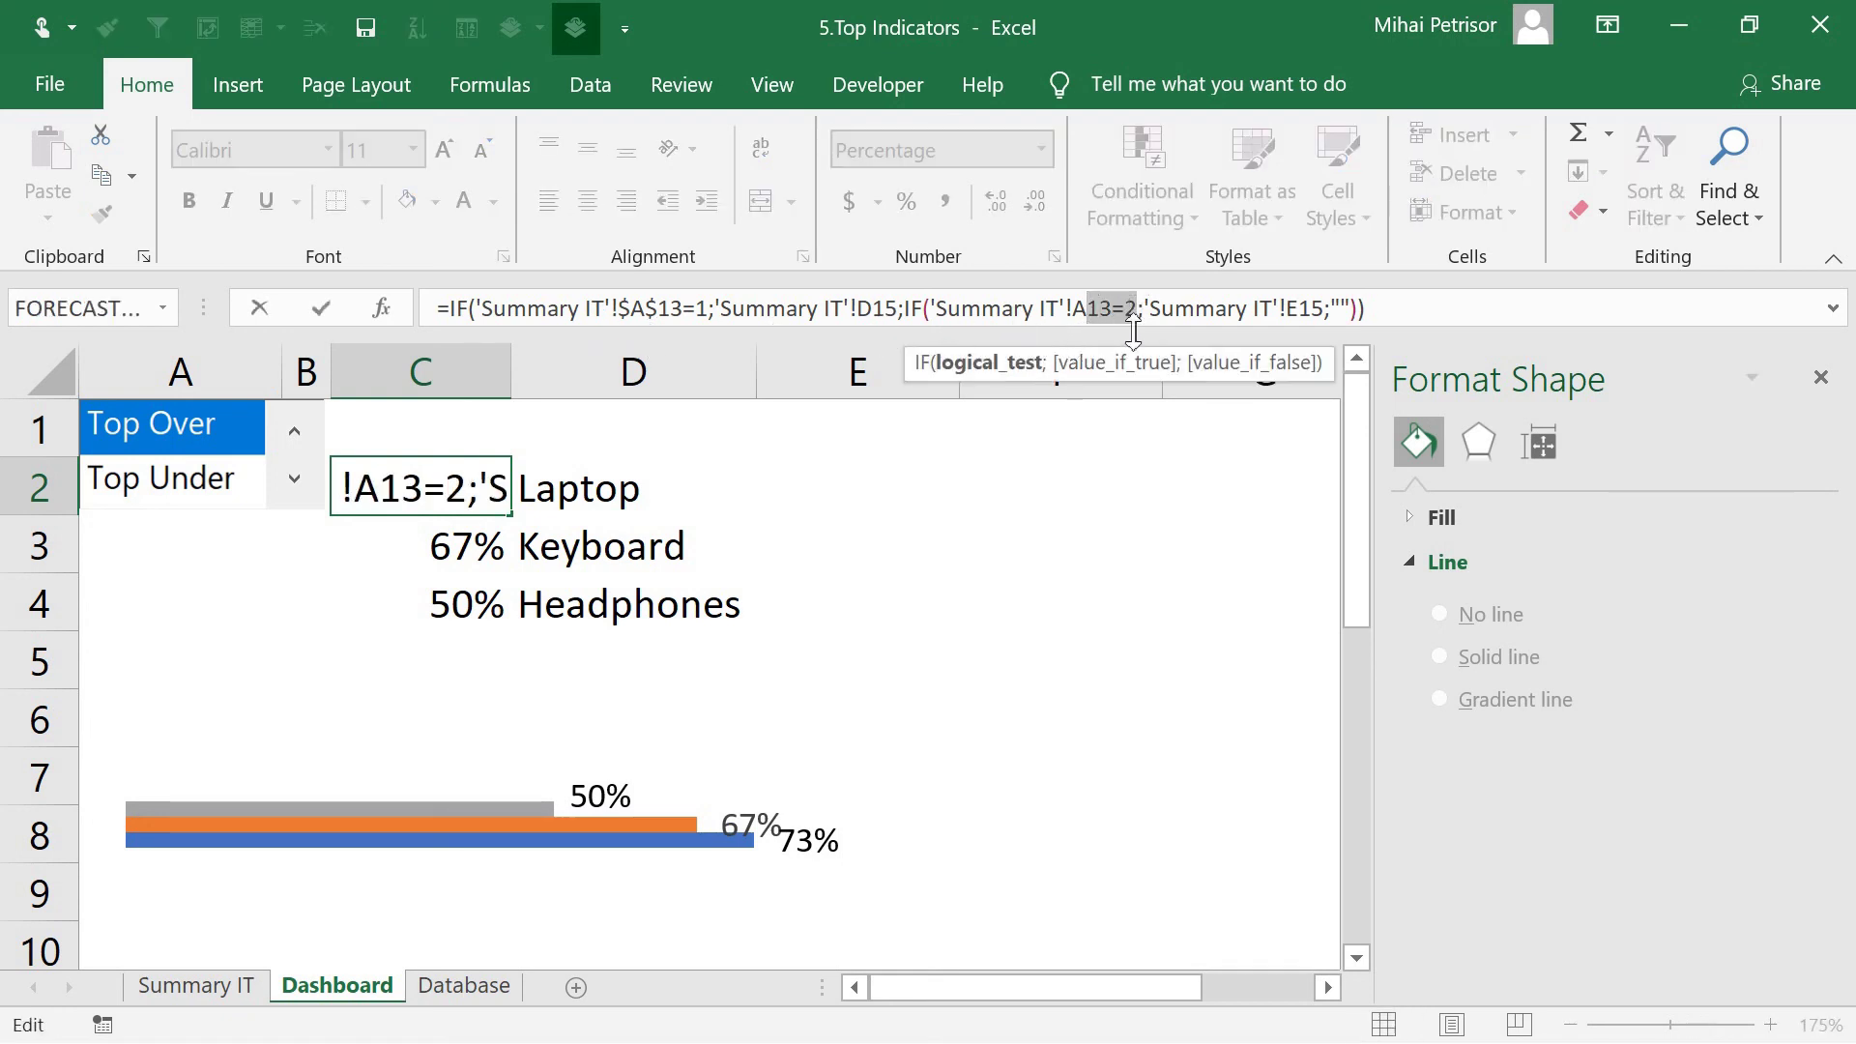
left_click(1124, 307)
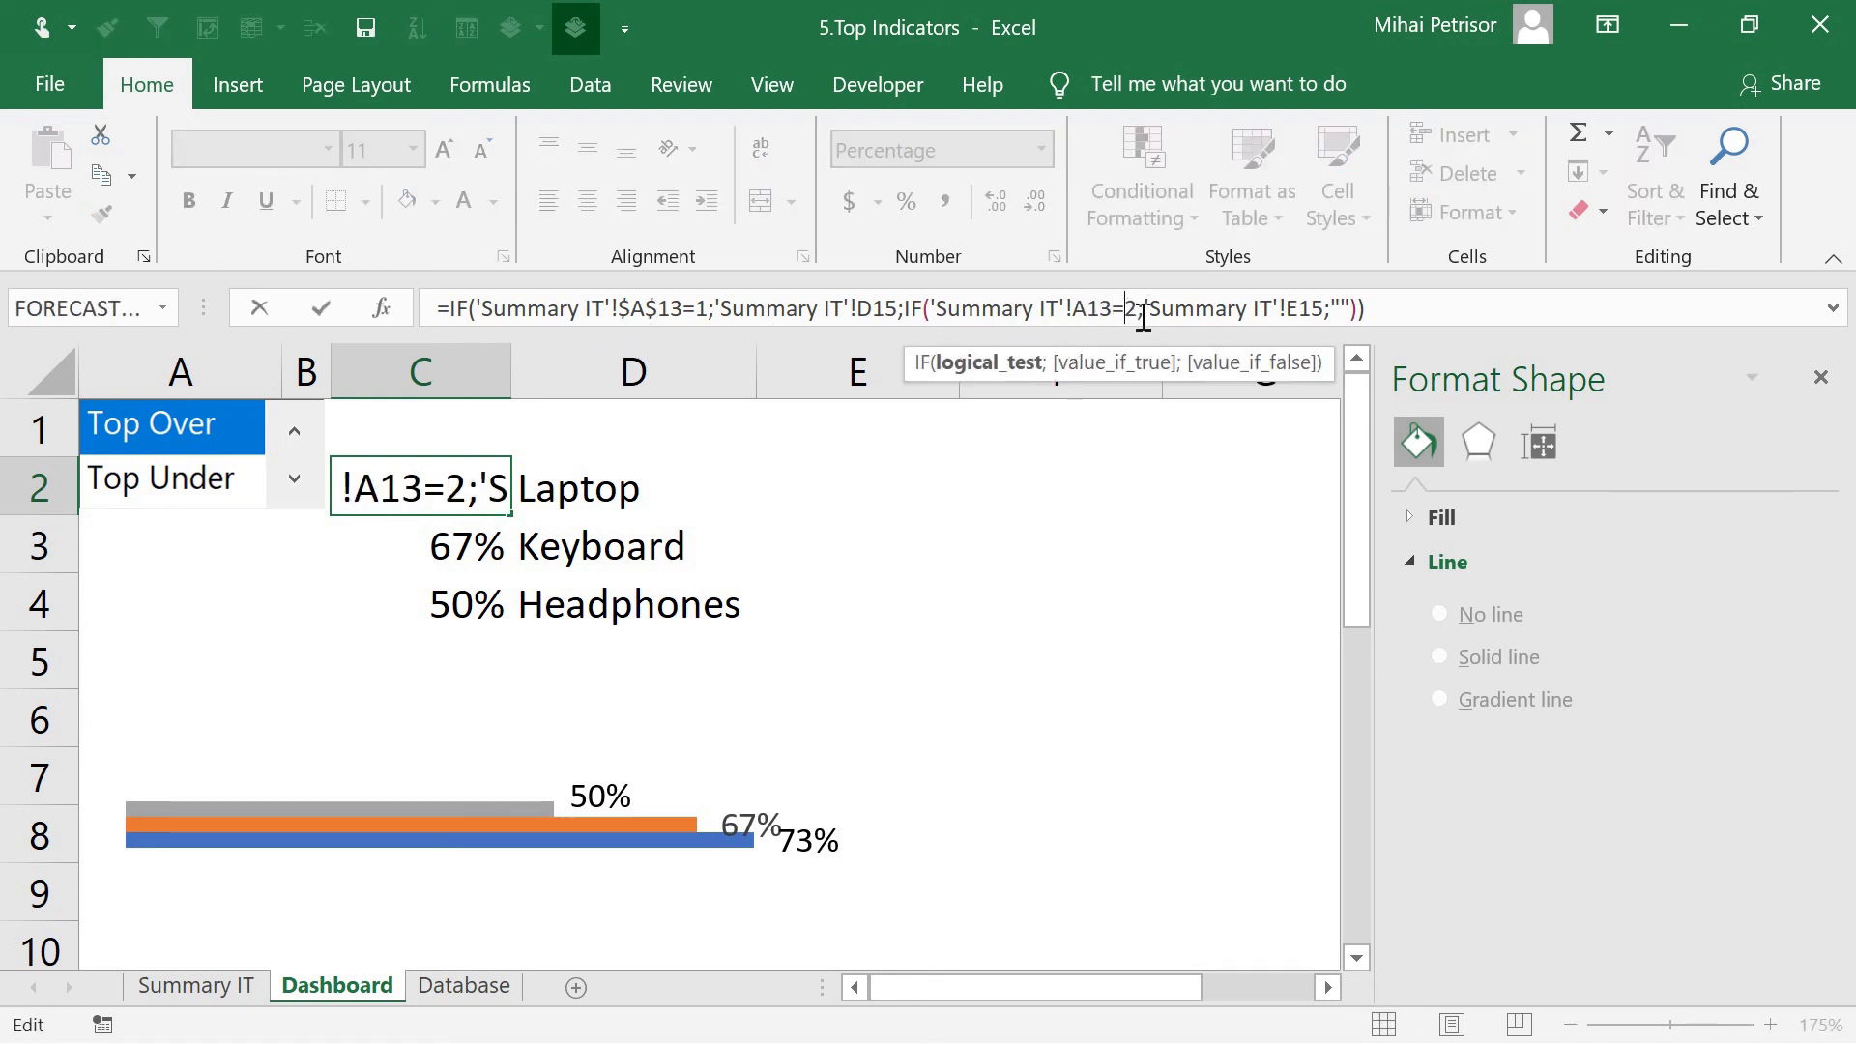
left_click_drag(1145, 307, 1060, 311)
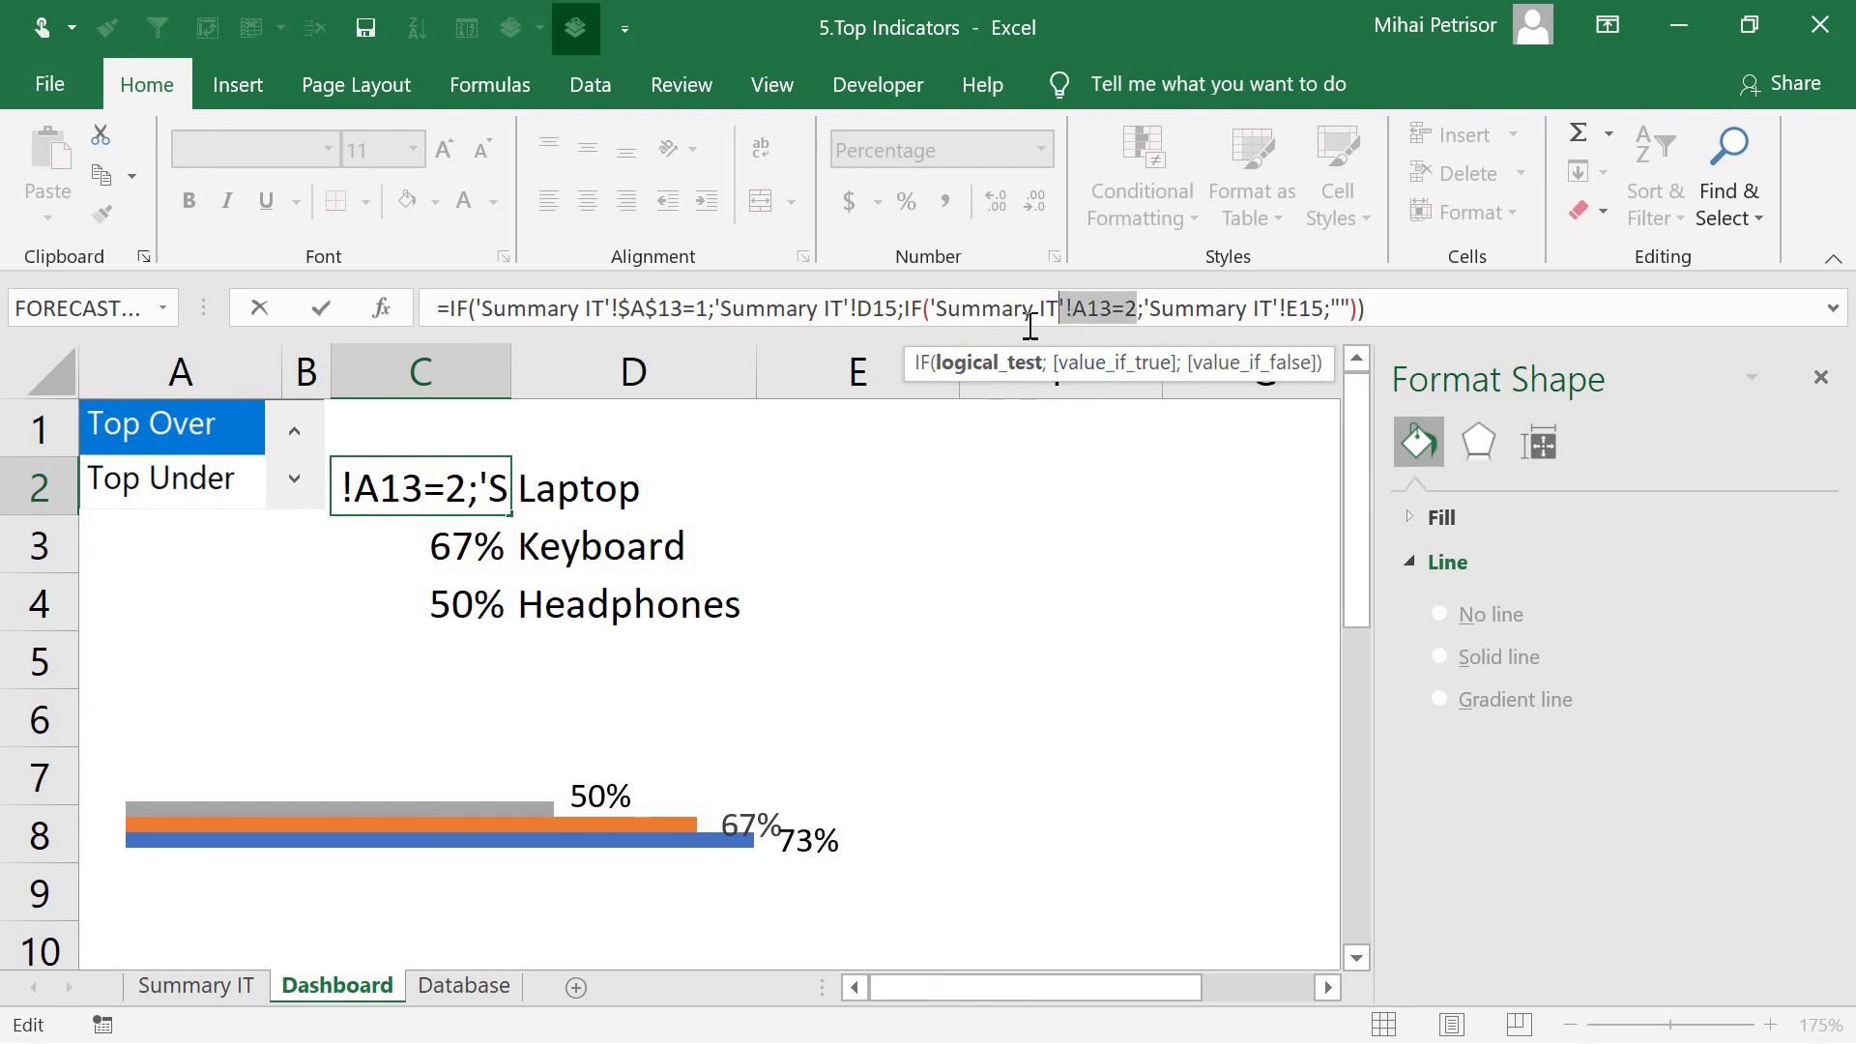
left_click(1090, 307)
left_click_drag(1112, 308, 955, 307)
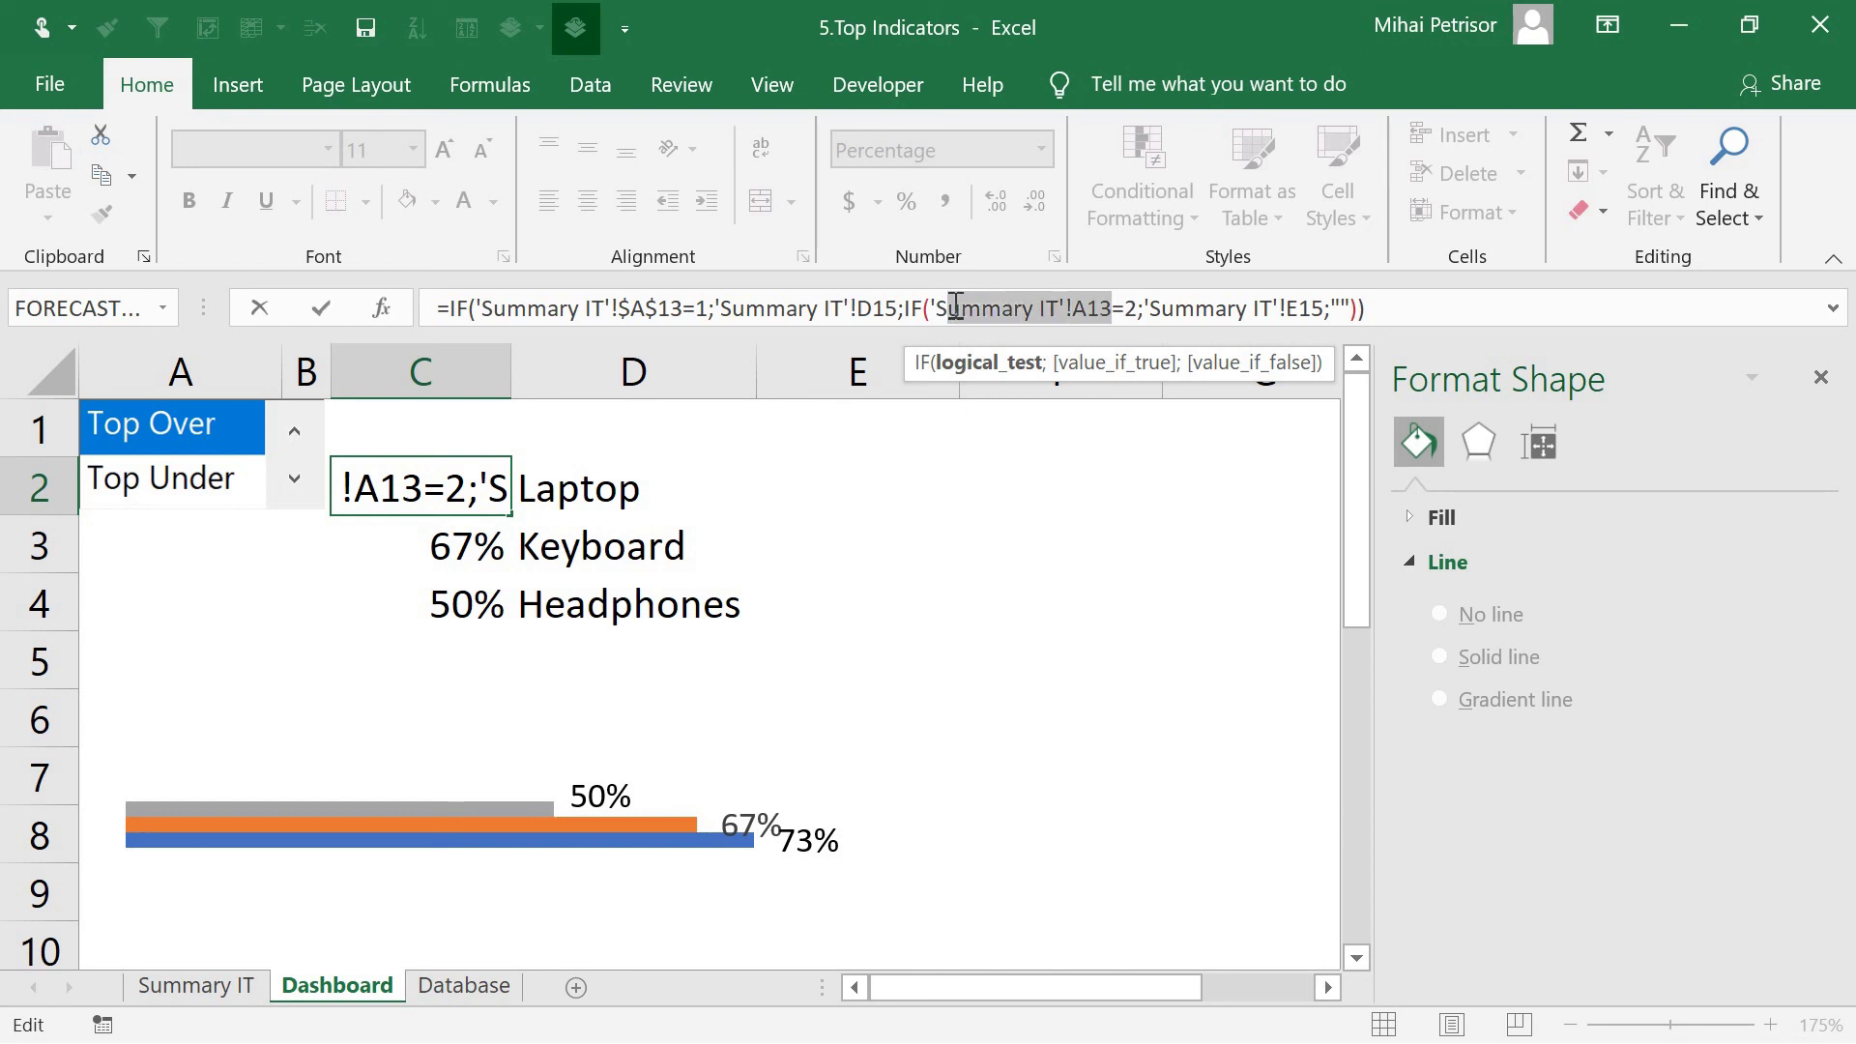
key("F4")
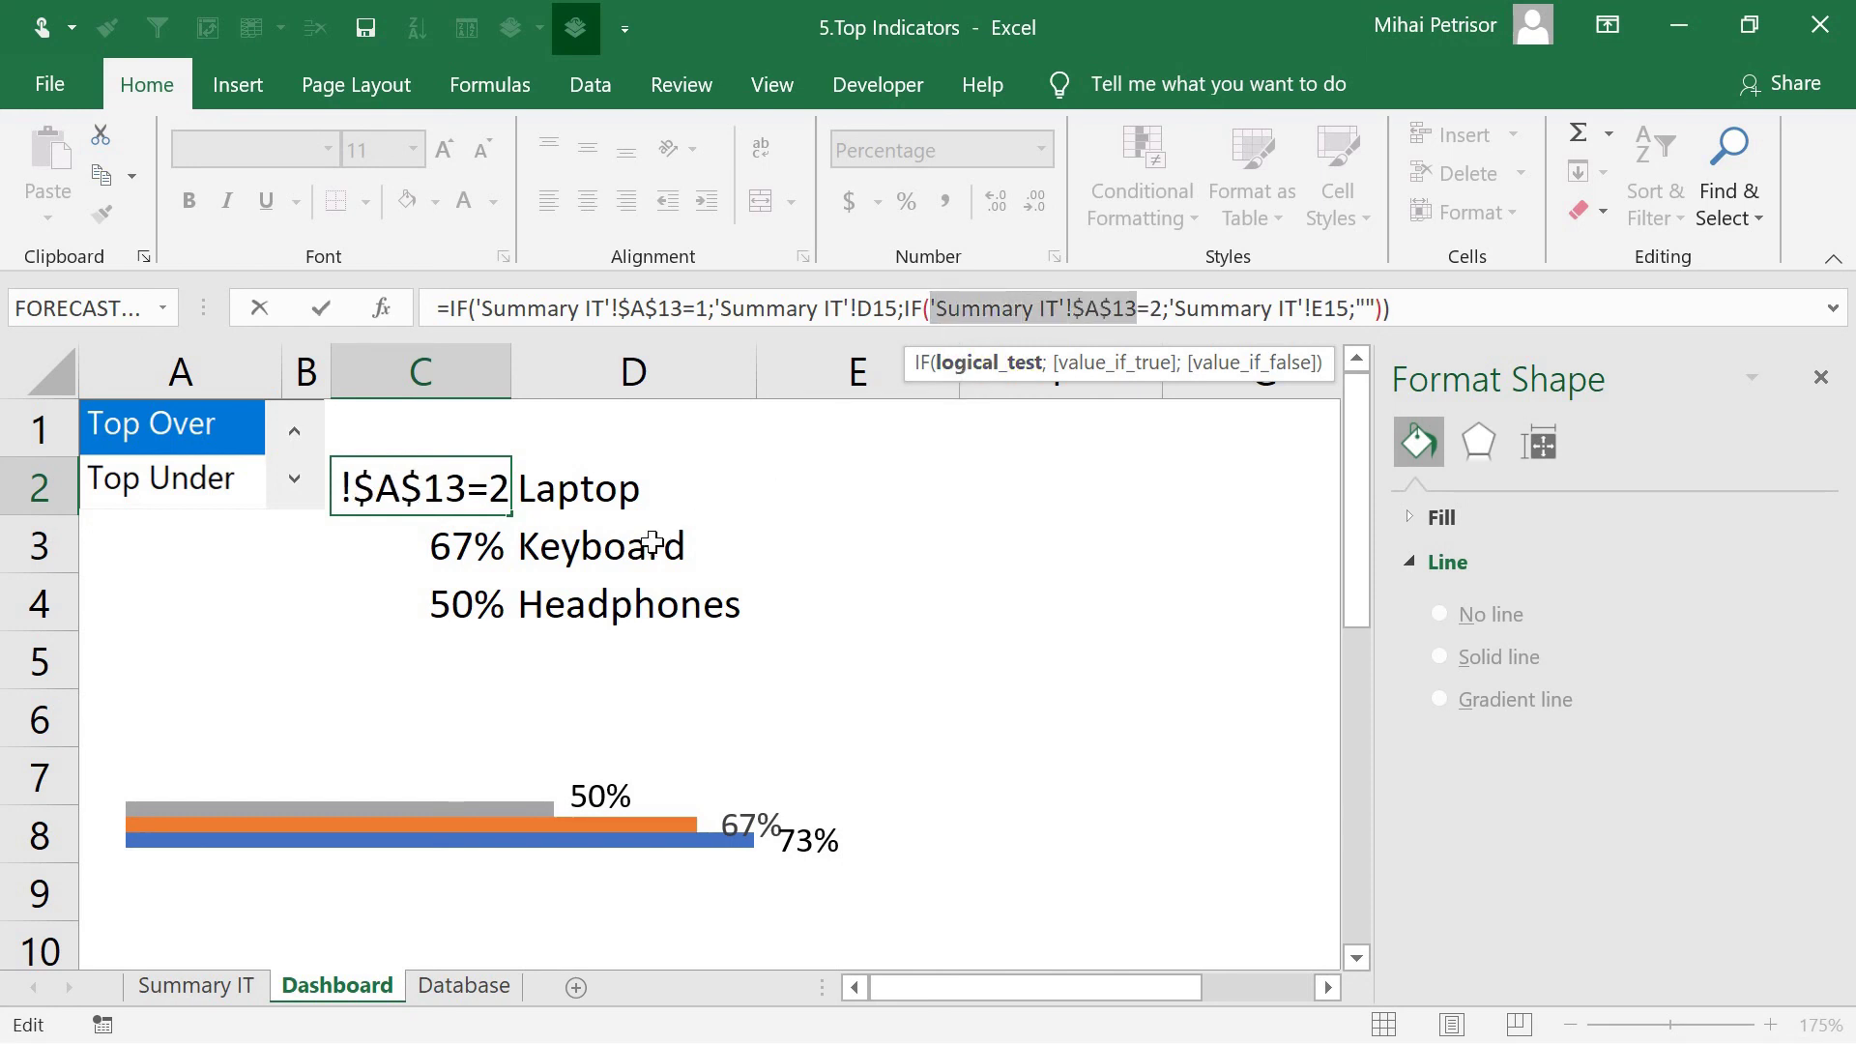
key("Return")
left_click(500, 507)
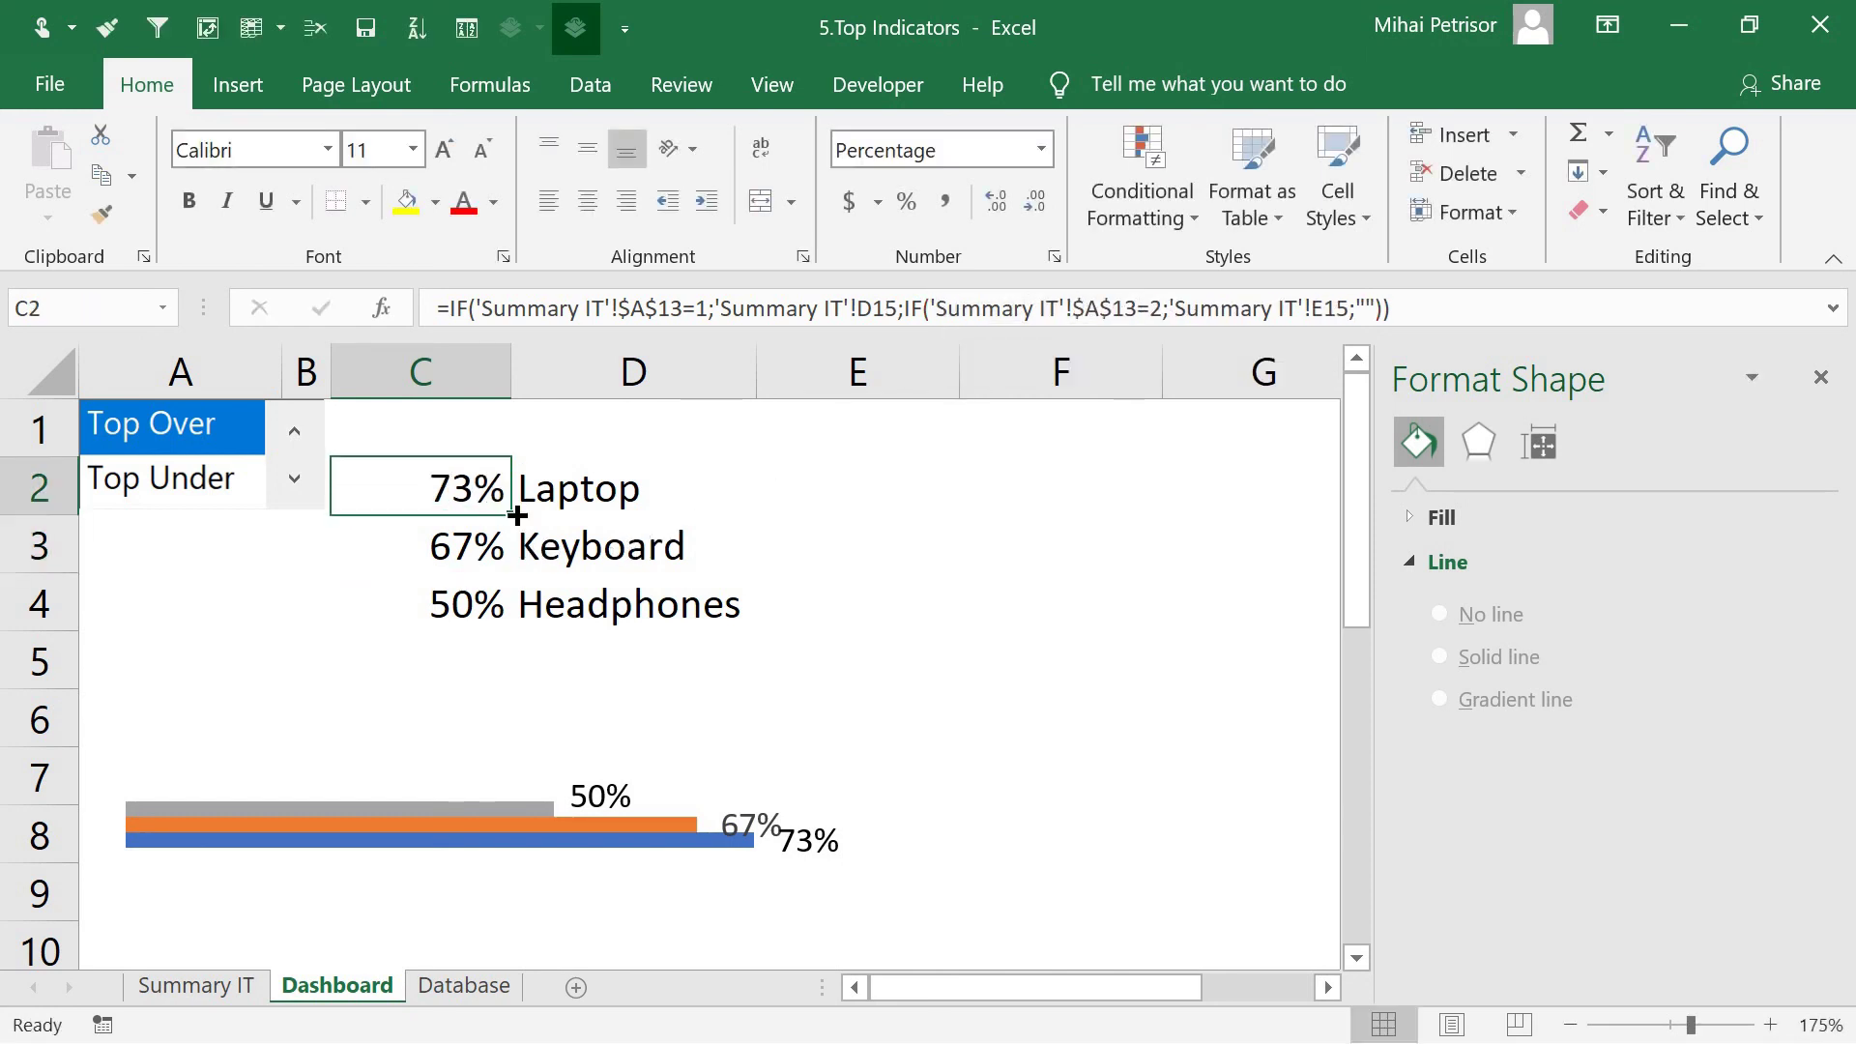
left_click_drag(517, 515, 488, 606)
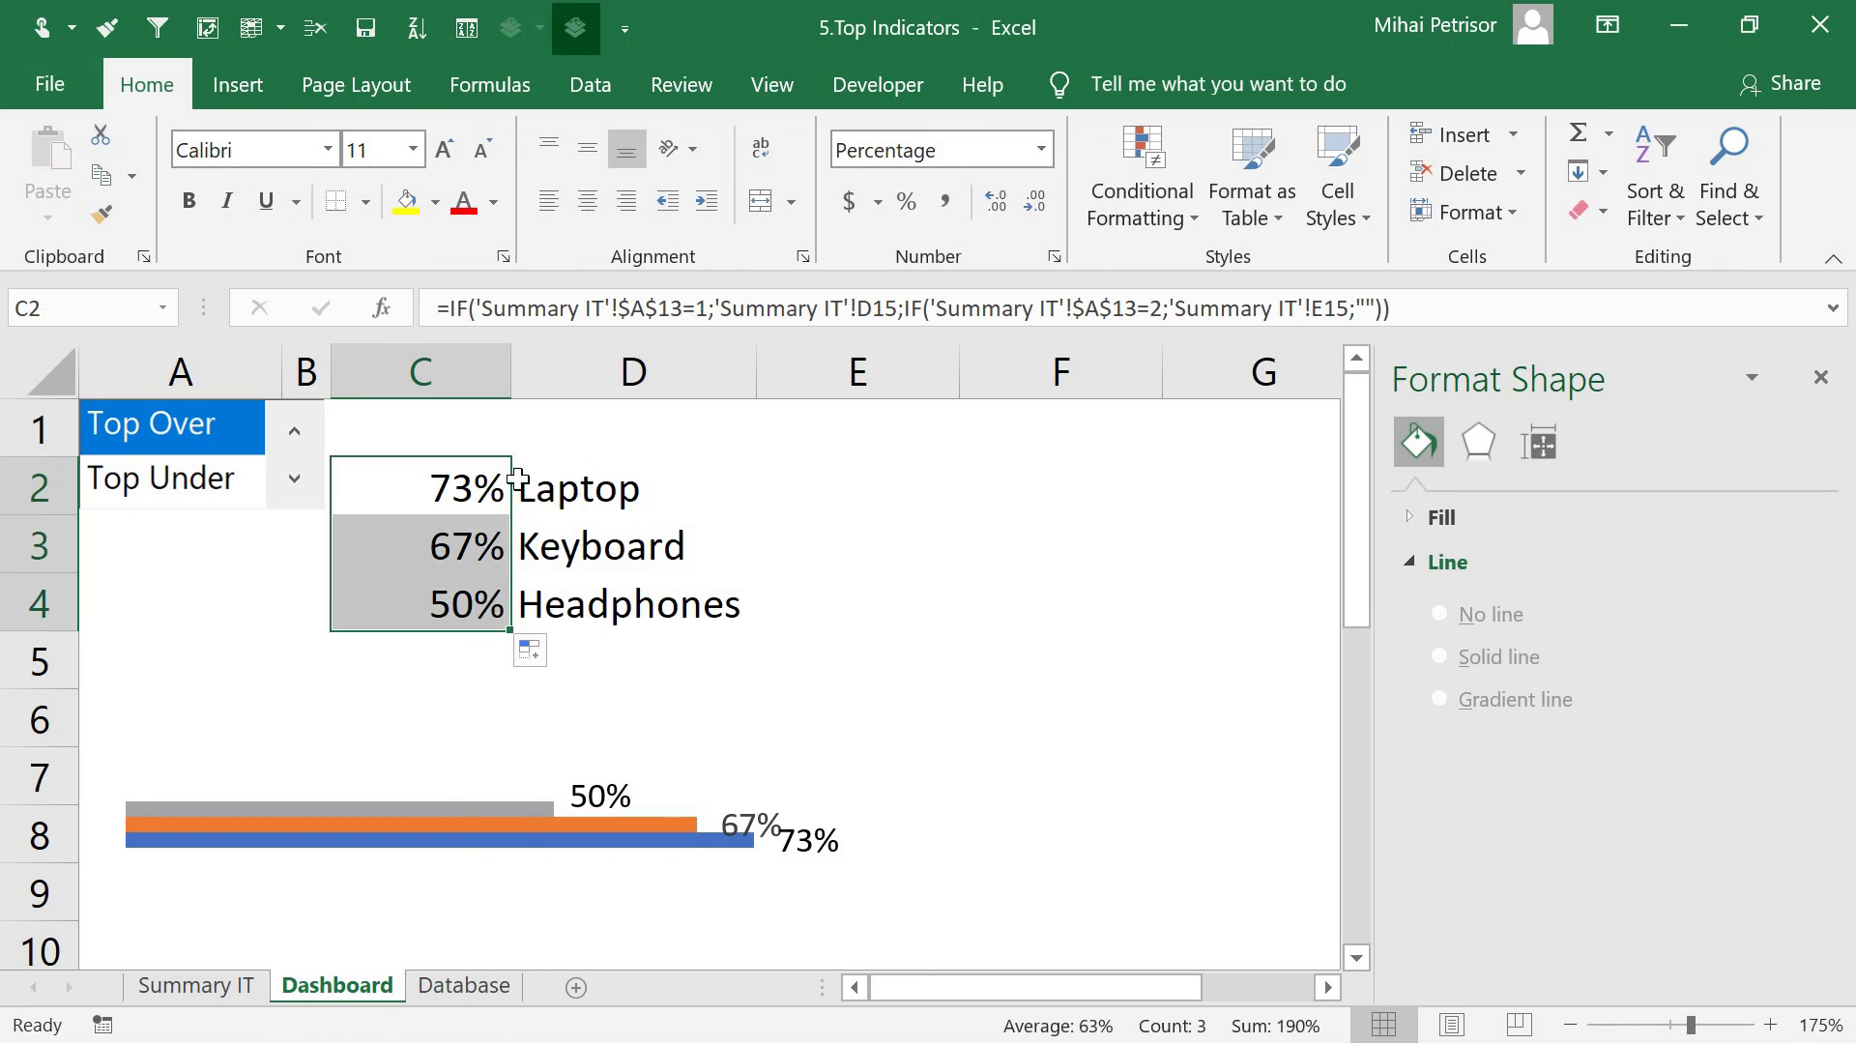
With Top Under selected, decrease the font size of the -80% data label
left_click(161, 478)
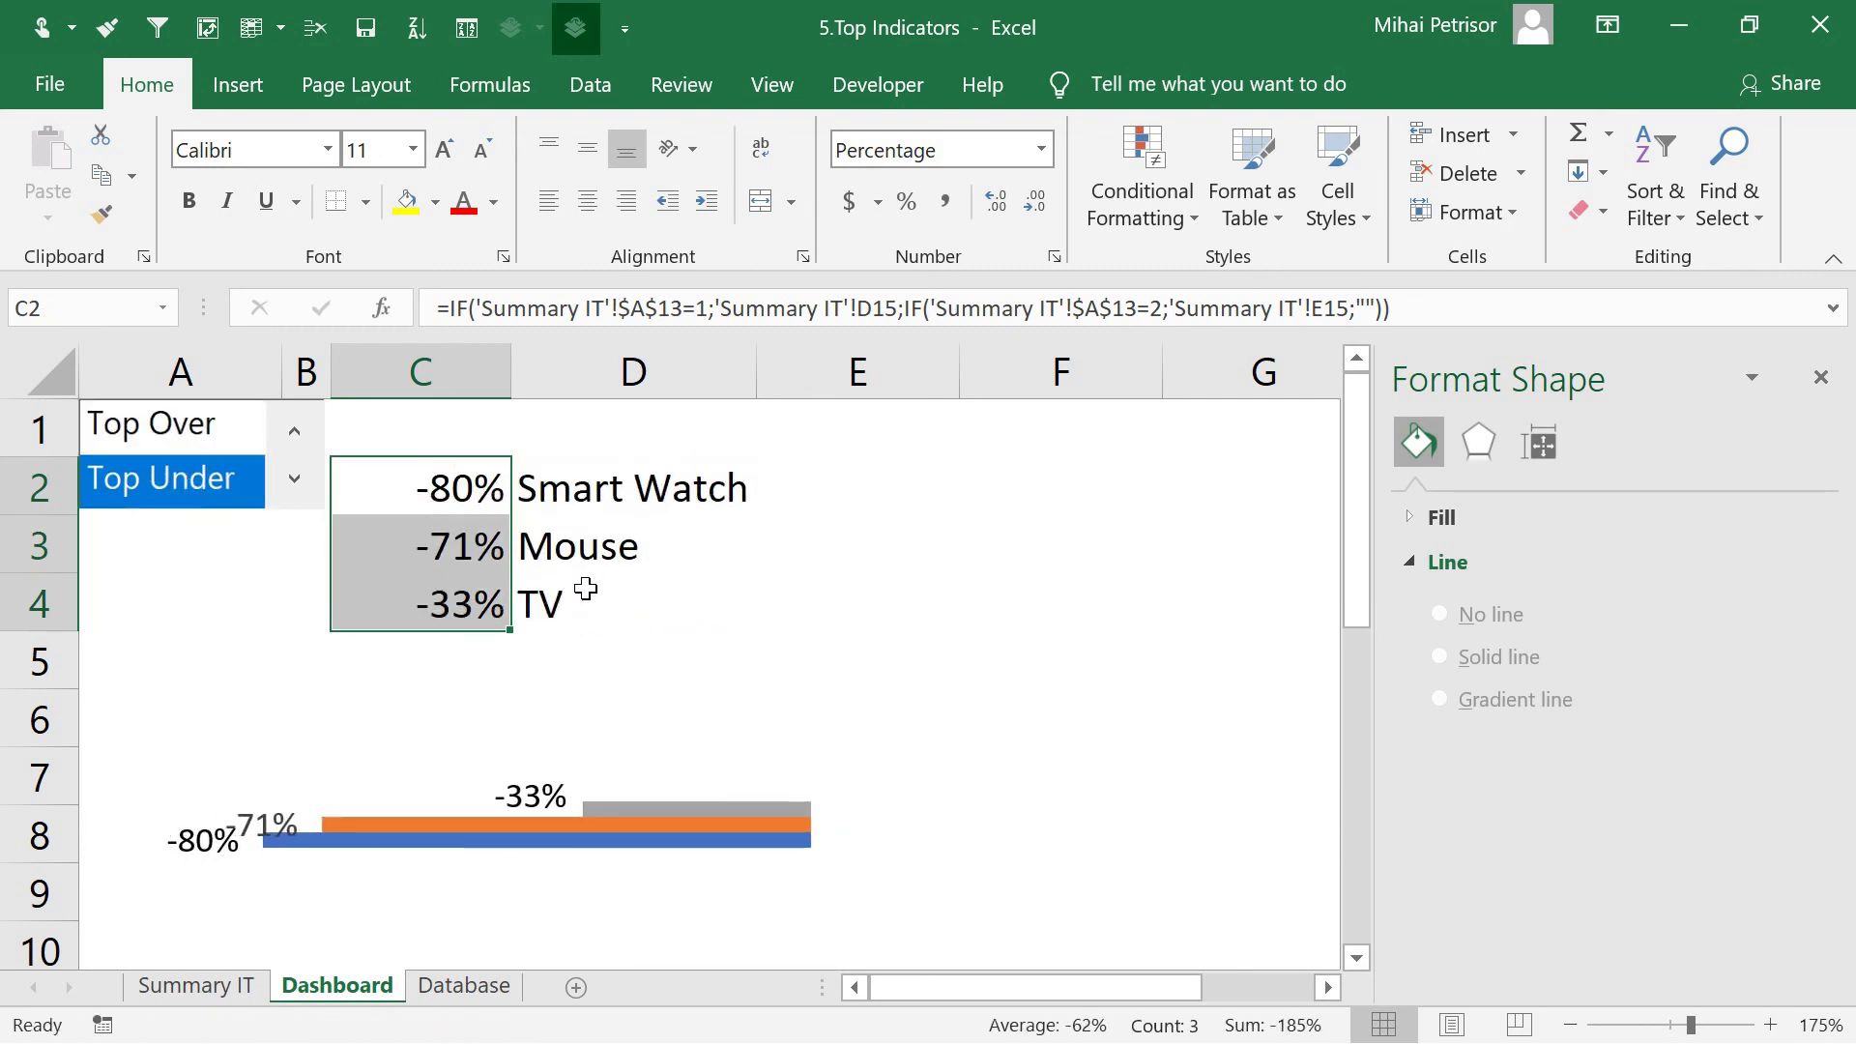
mouse_move(541, 841)
left_click(533, 794)
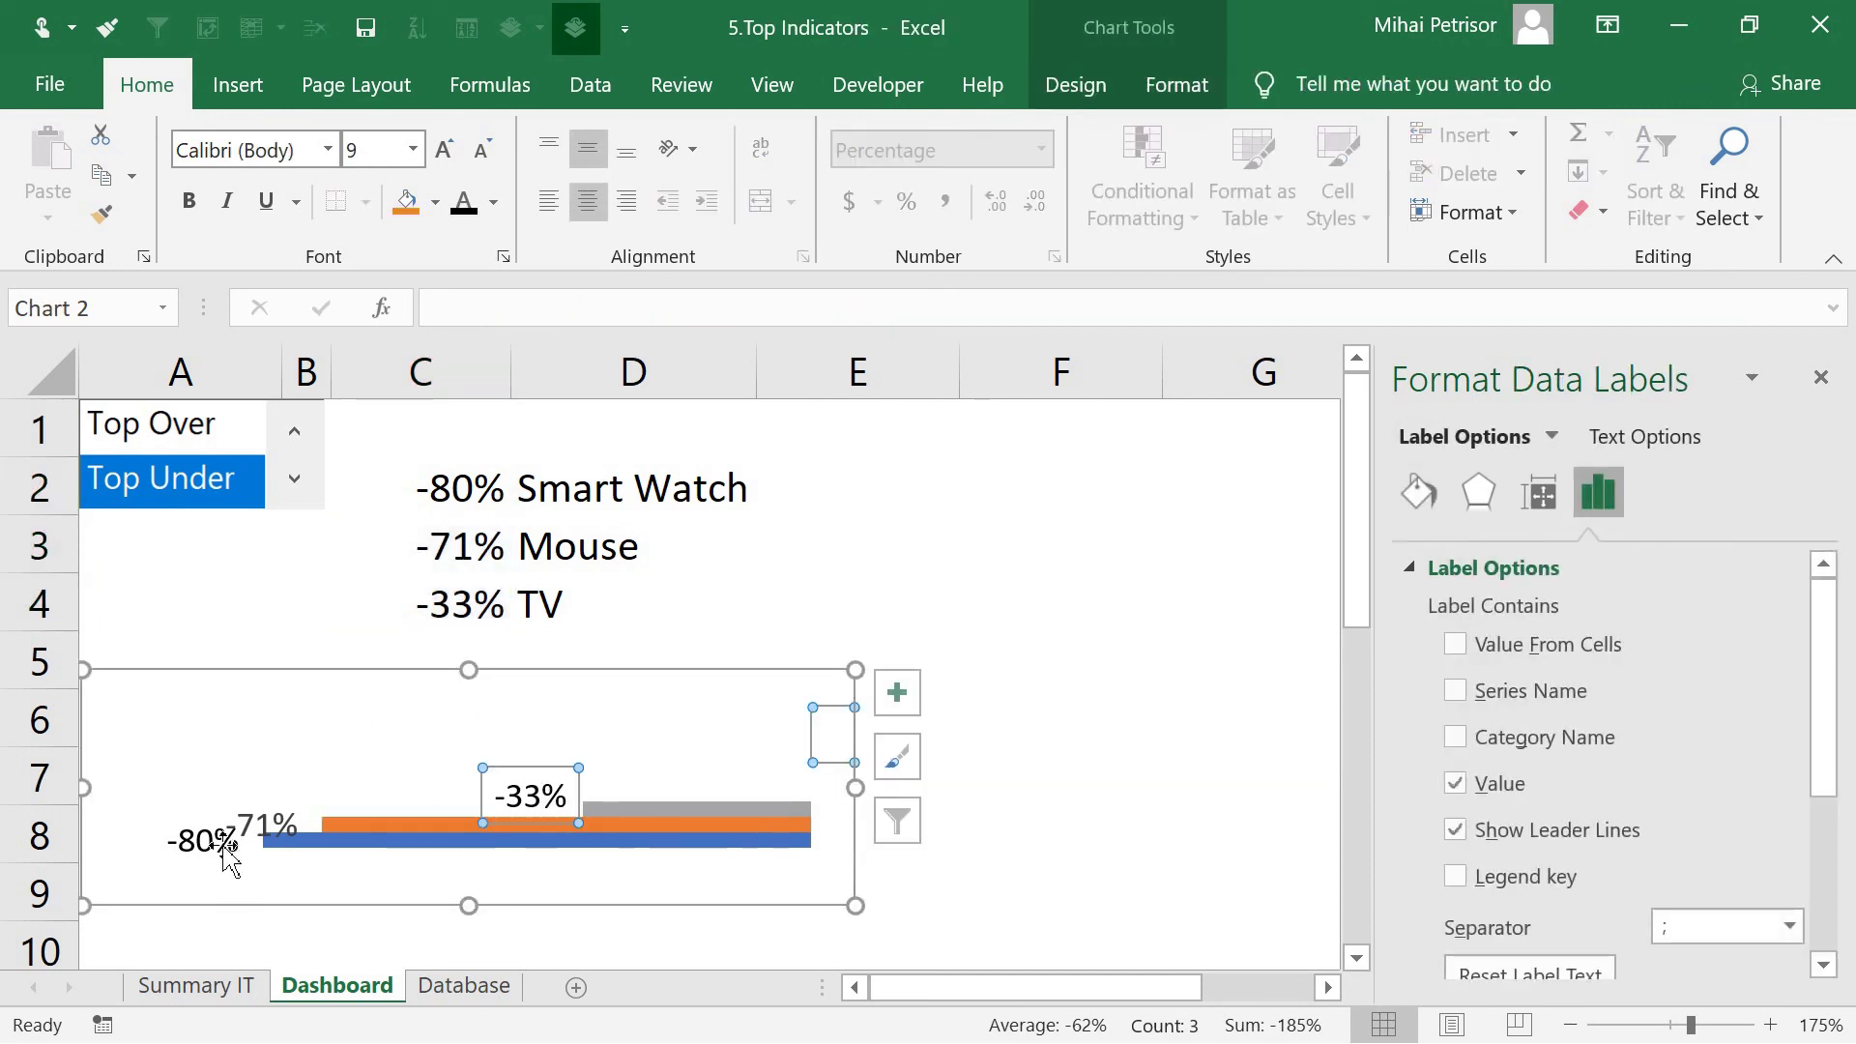
left_click(277, 828)
left_click(196, 843)
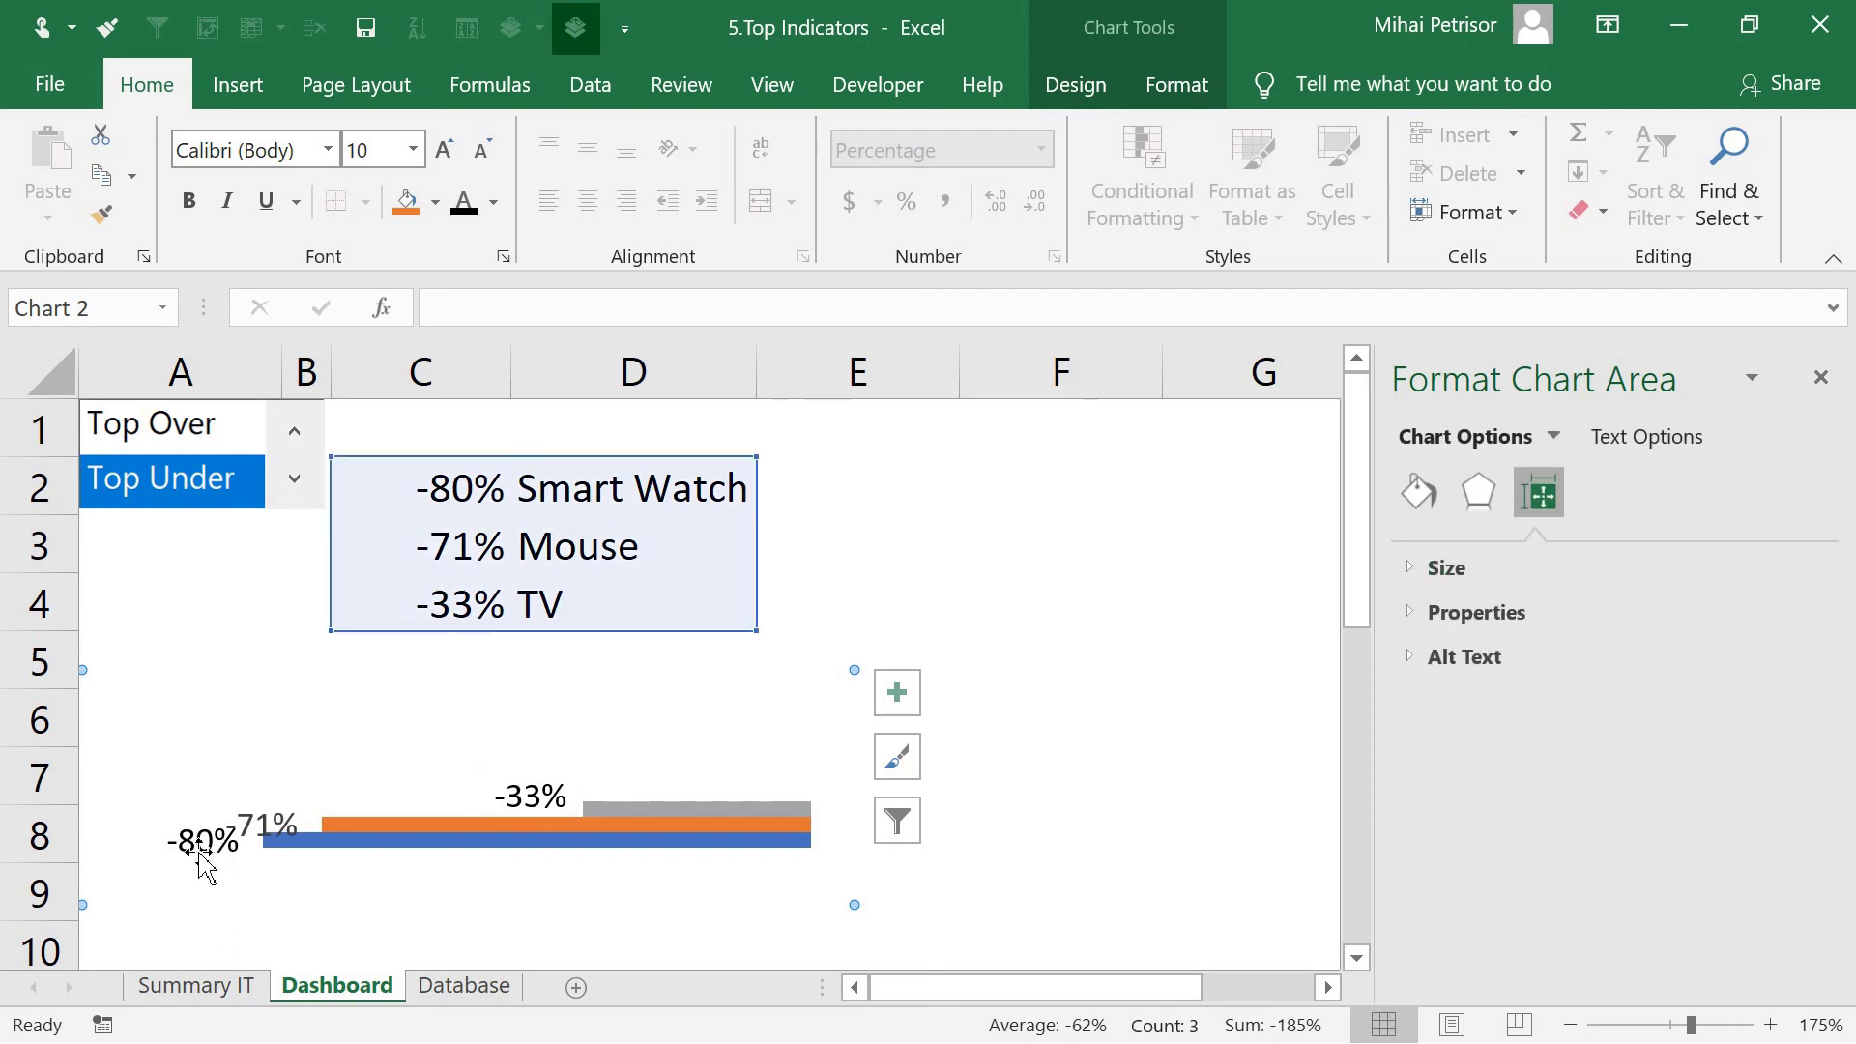
left_click(203, 851)
left_click(483, 150)
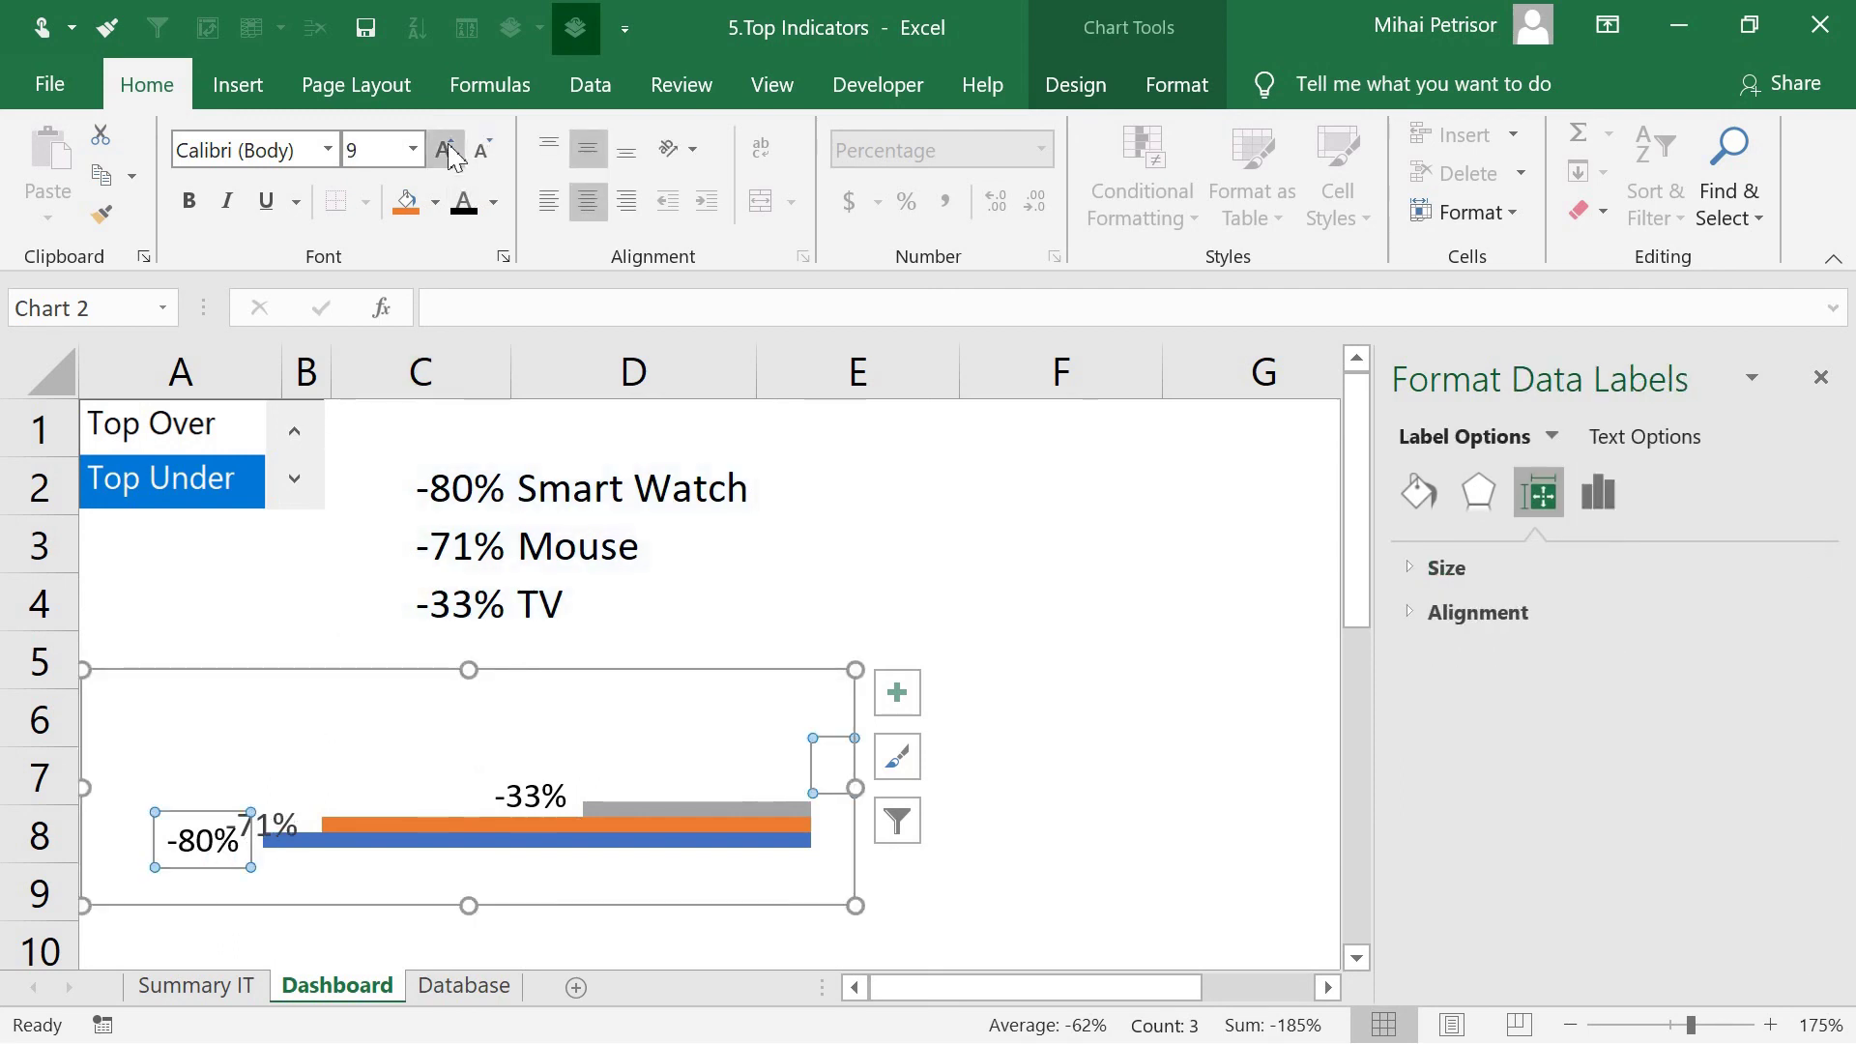
Shrink the -71% and -33% data labels' font size by two steps each
left_click(285, 833)
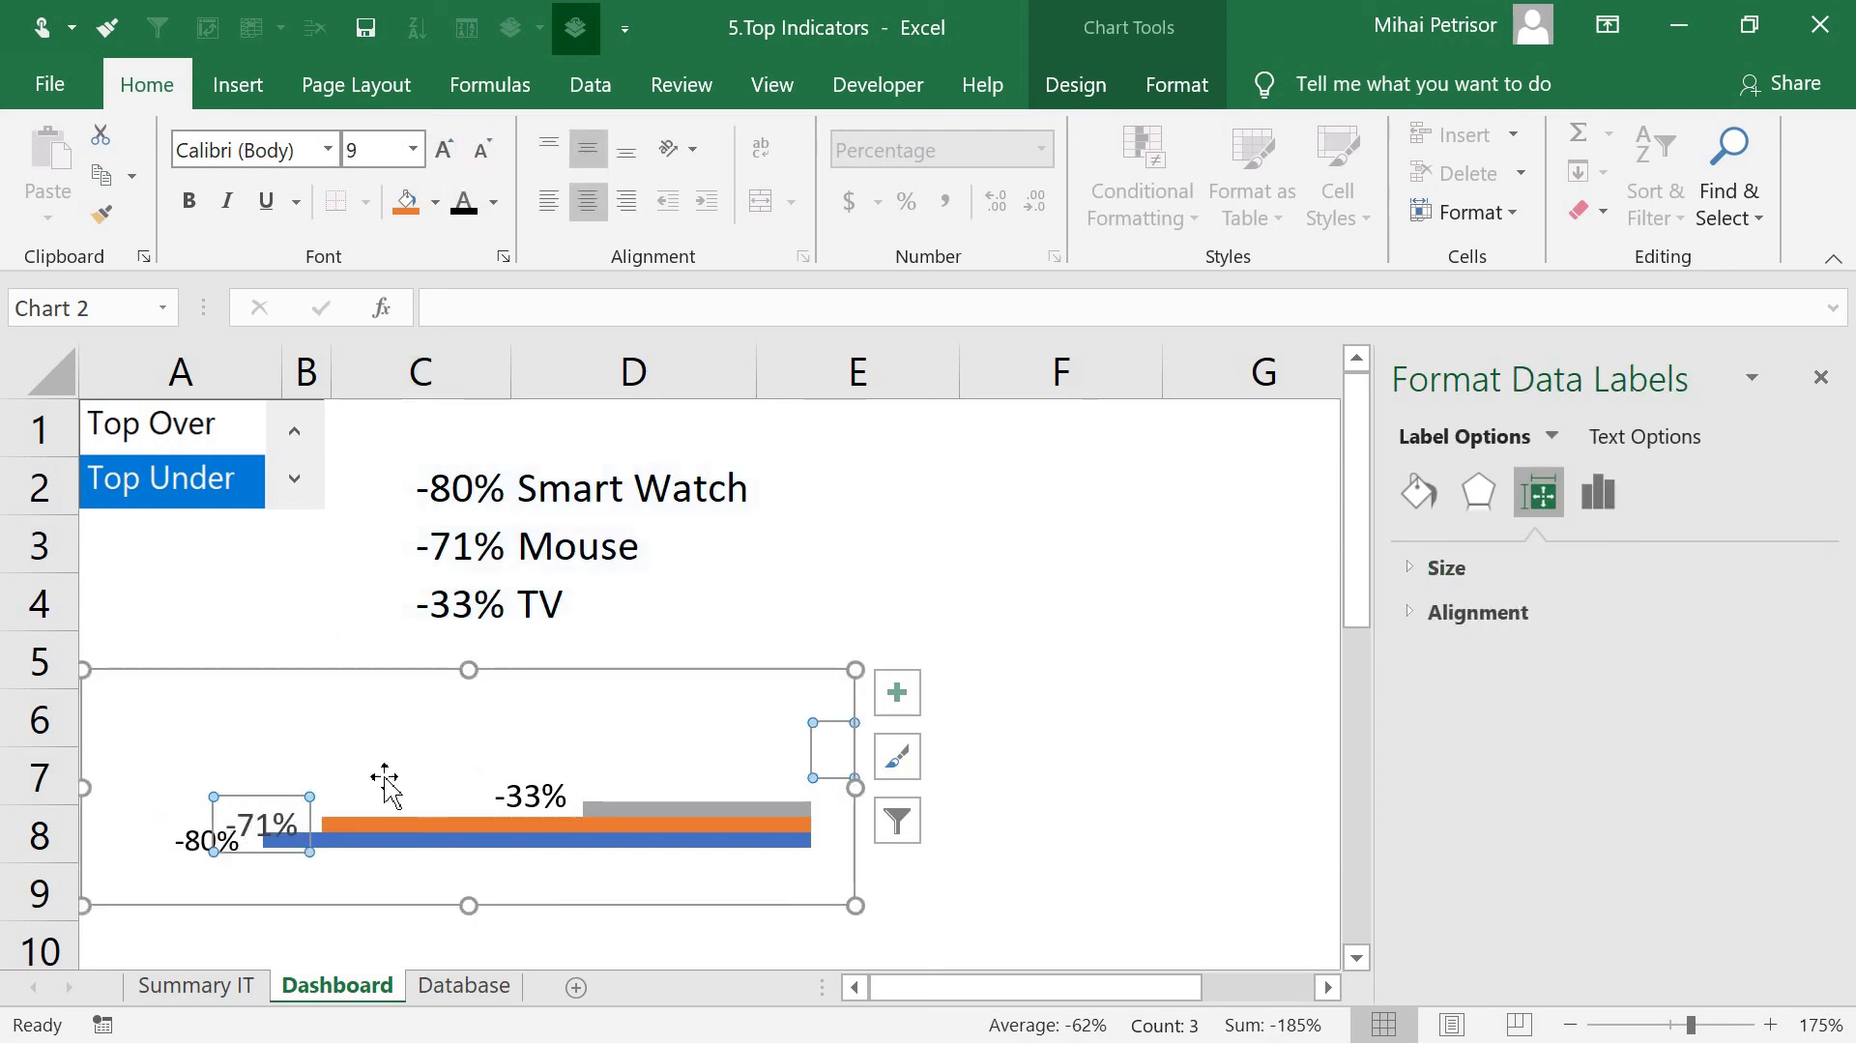
left_click(483, 150)
left_click(483, 150)
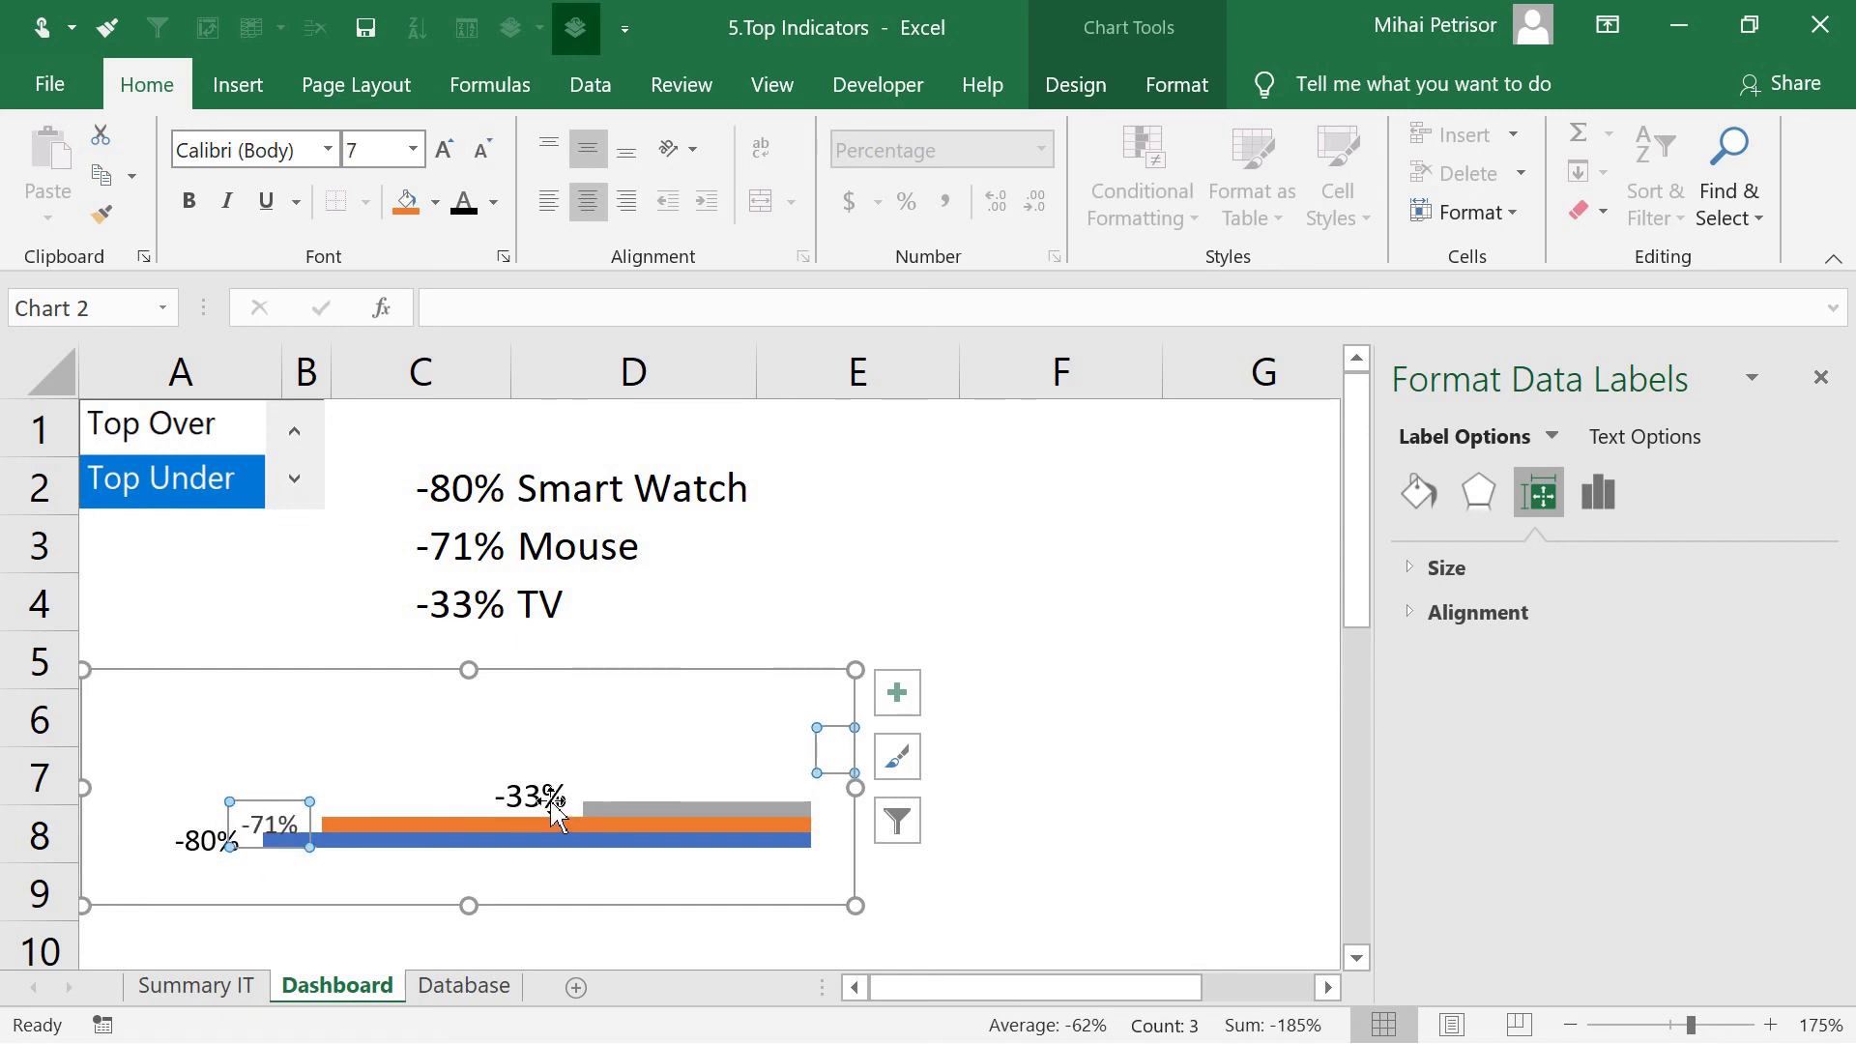
key("Right")
left_click(483, 150)
left_click(483, 150)
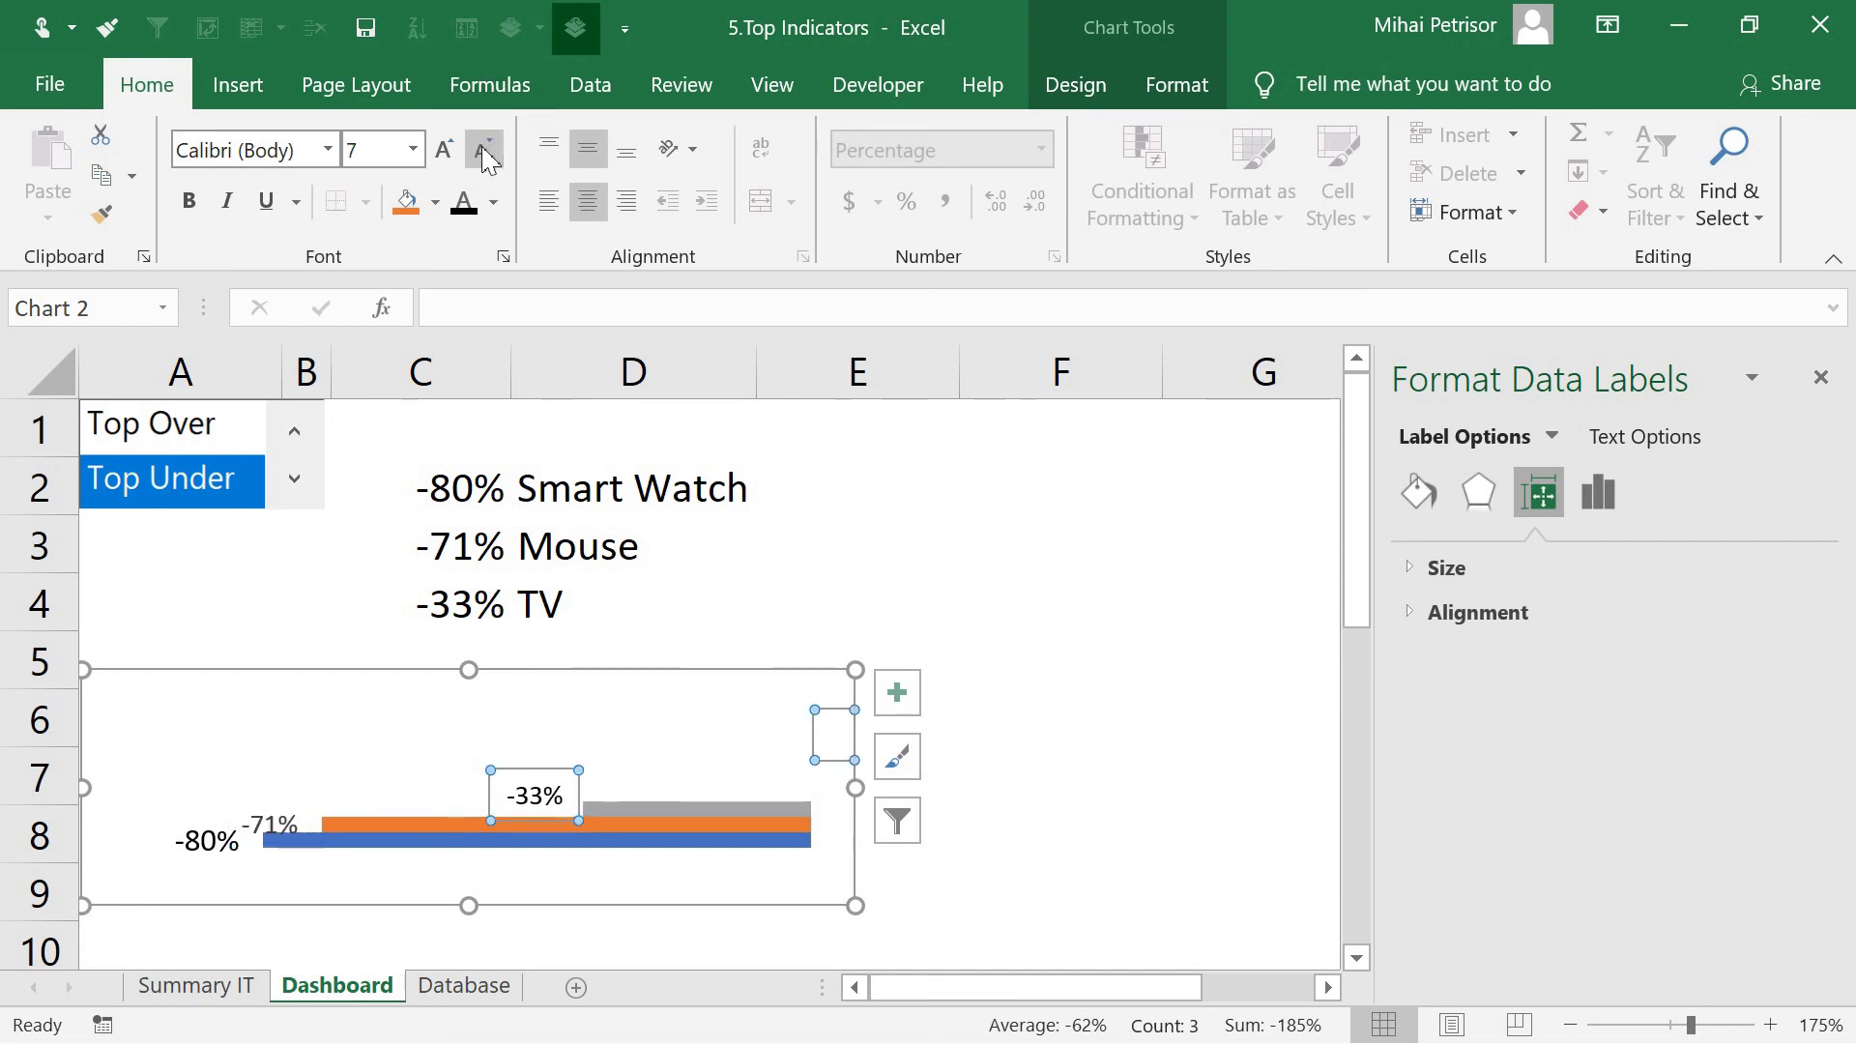
left_click(882, 529)
Switch back to Top Over, shrink the 73% label's font, and select the 67% label
left_click(151, 435)
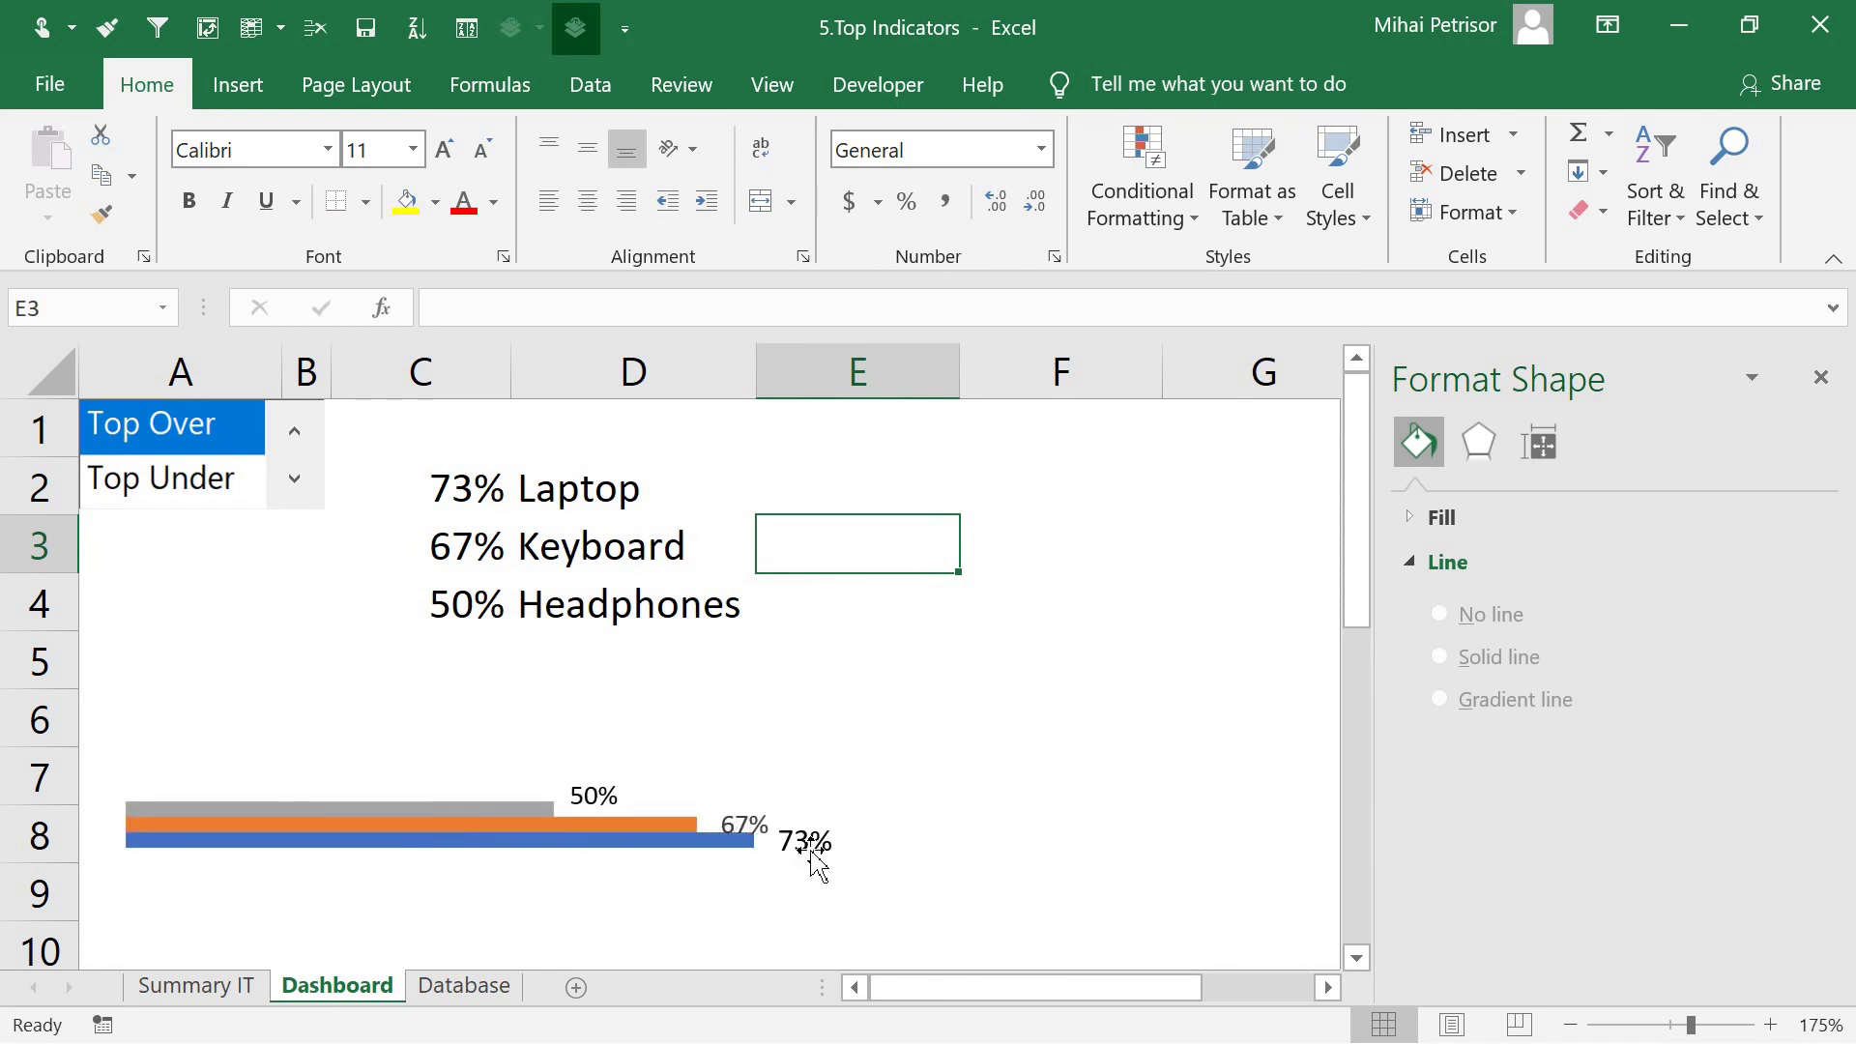
left_click(812, 850)
left_click(483, 151)
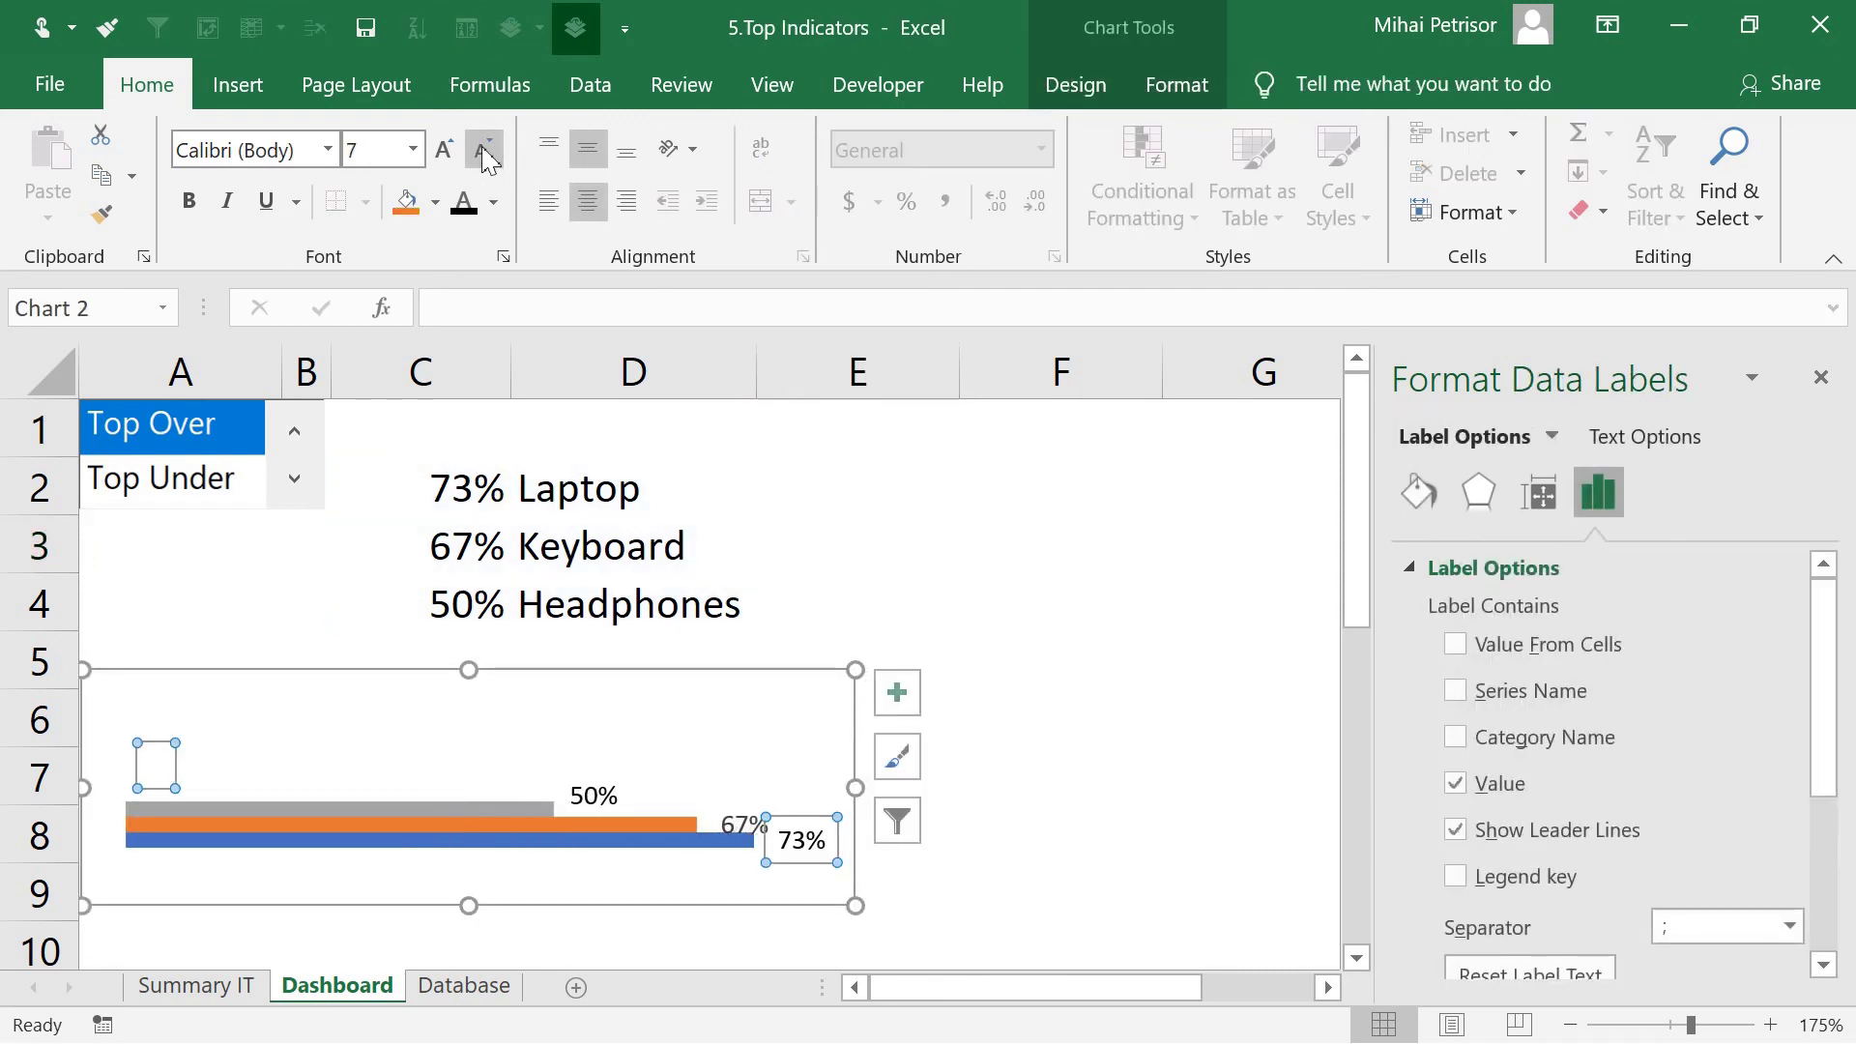
left_click(742, 824)
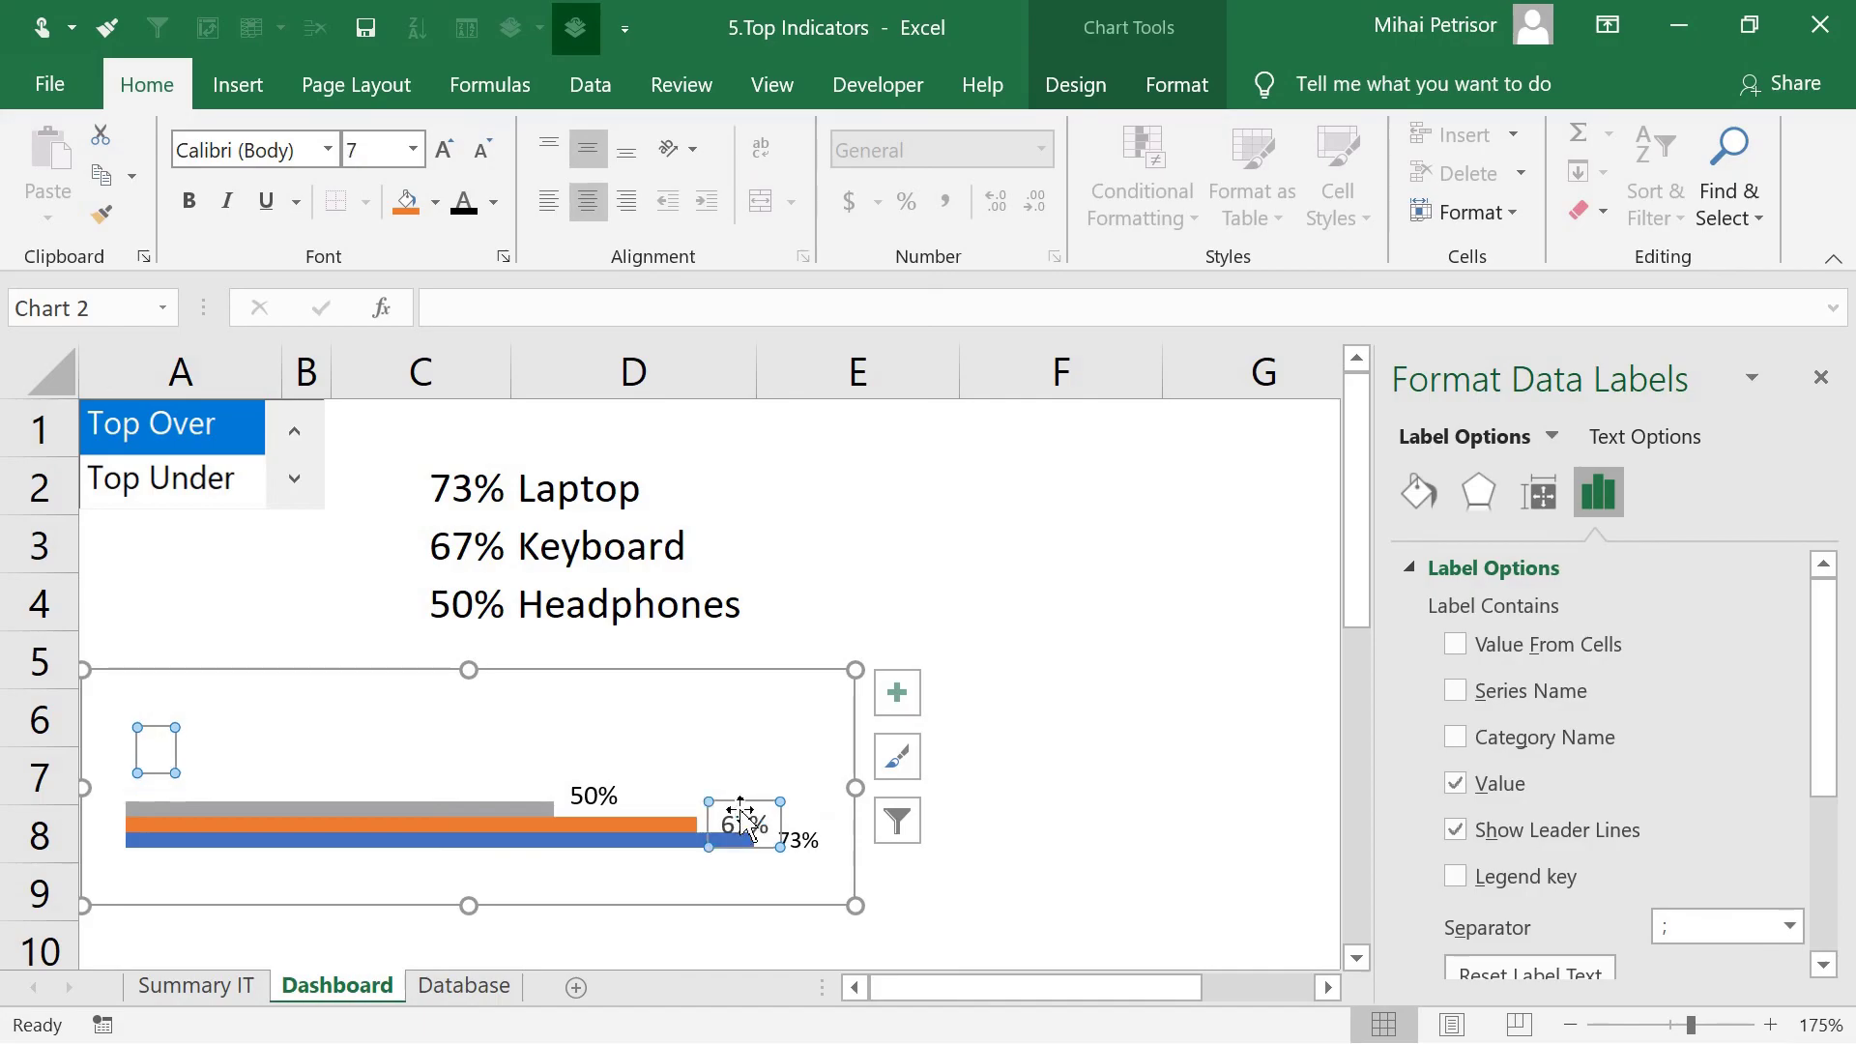